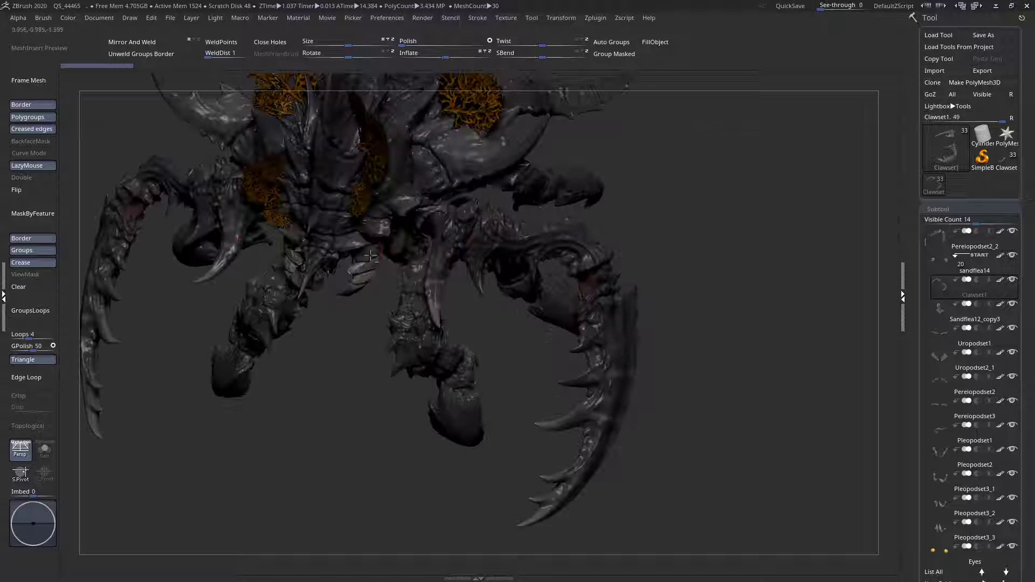
- Browse the full subtool list and preview the creature's limbs, plates and fringe parts
{"action": "key", "text": "shift+f"}
{"action": "key", "text": "shift+f"}
{"action": "left_click_drag", "start_coordinate": [1032, 355], "coordinate": [1032, 334]}
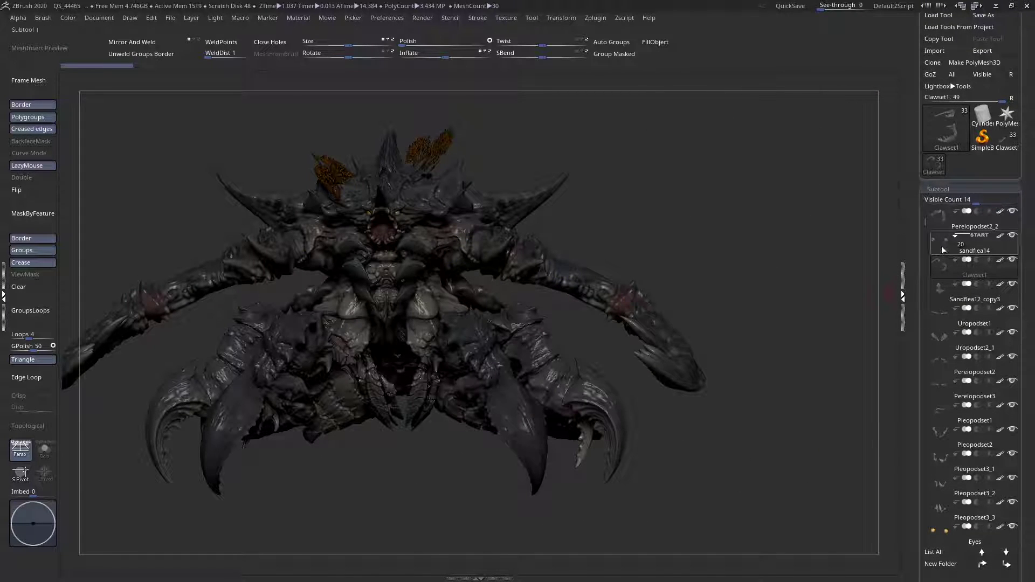
{"action": "mouse_move", "coordinate": [938, 222]}
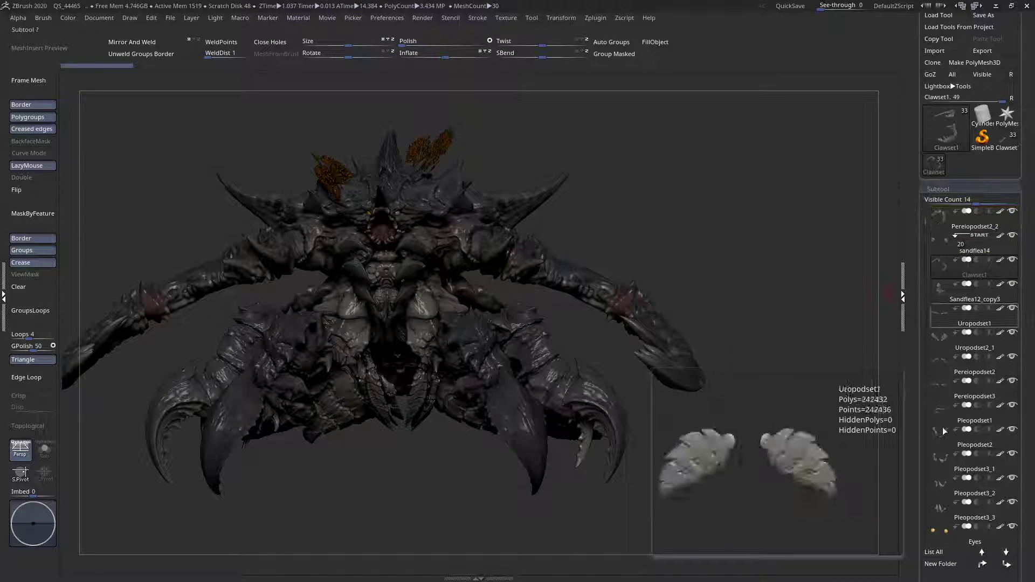
{"action": "left_click", "coordinate": [940, 553]}
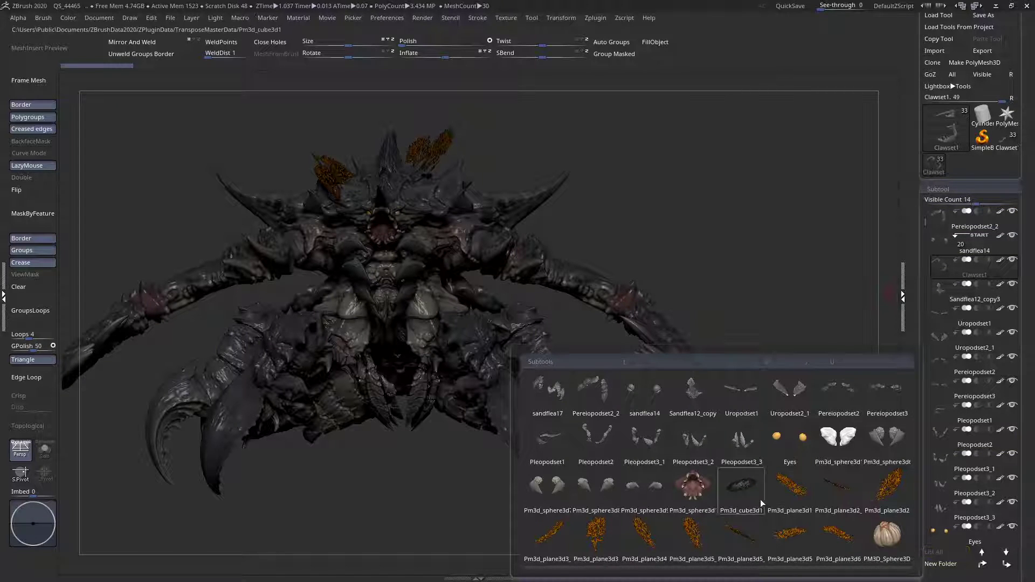
{"action": "mouse_move", "coordinate": [877, 438]}
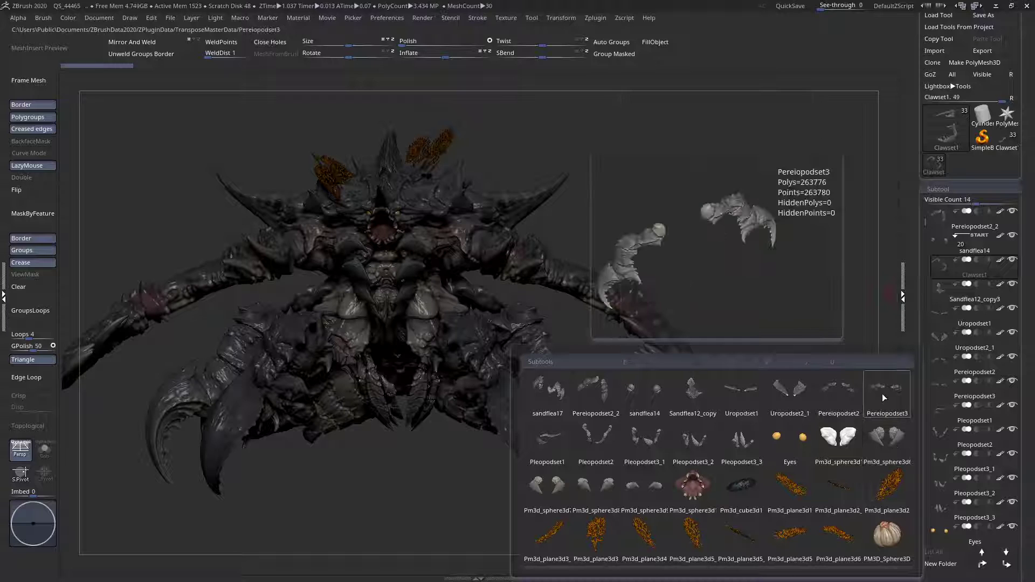
{"action": "mouse_move", "coordinate": [669, 398]}
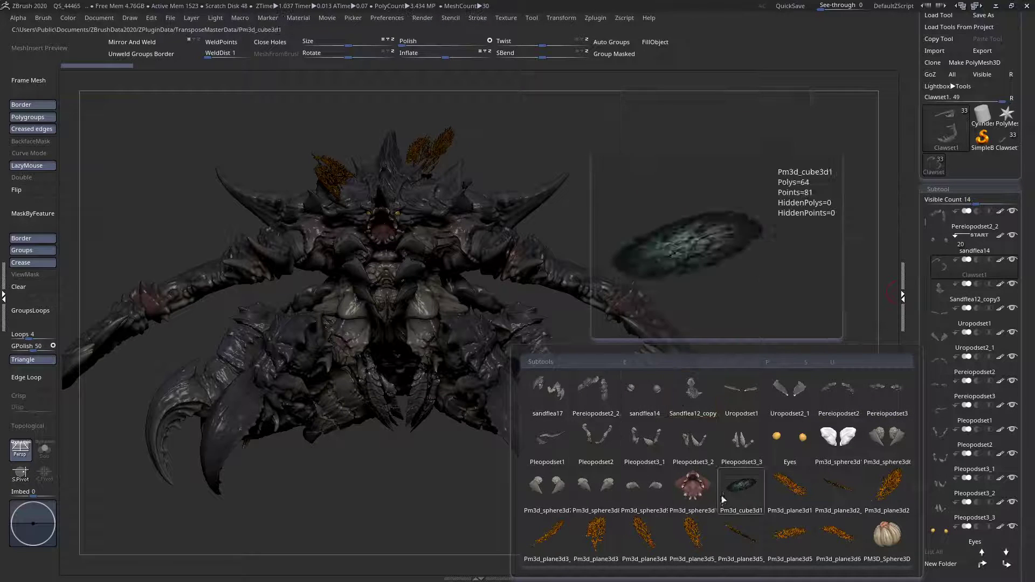
{"action": "mouse_move", "coordinate": [596, 444]}
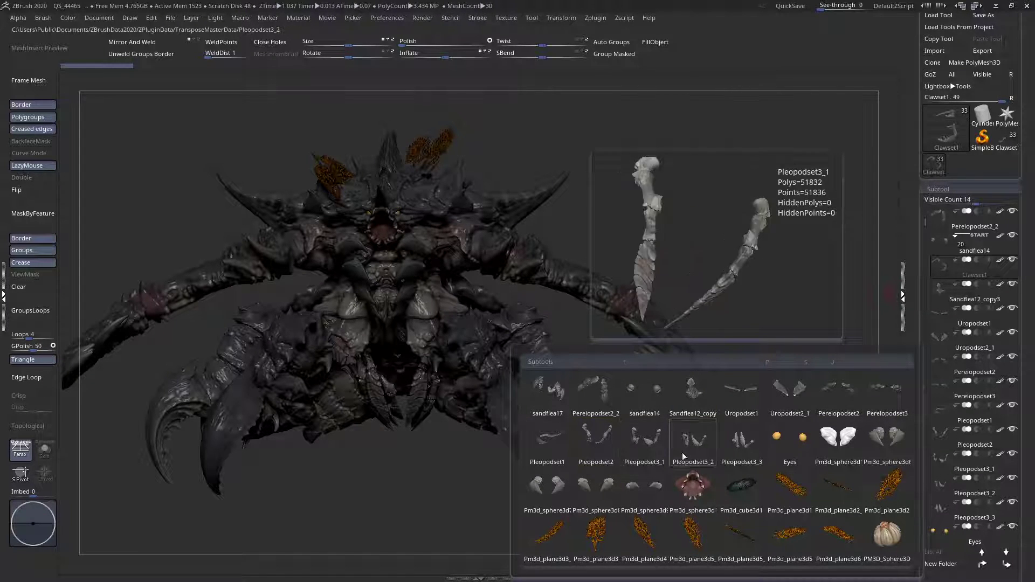
{"action": "mouse_move", "coordinate": [635, 396]}
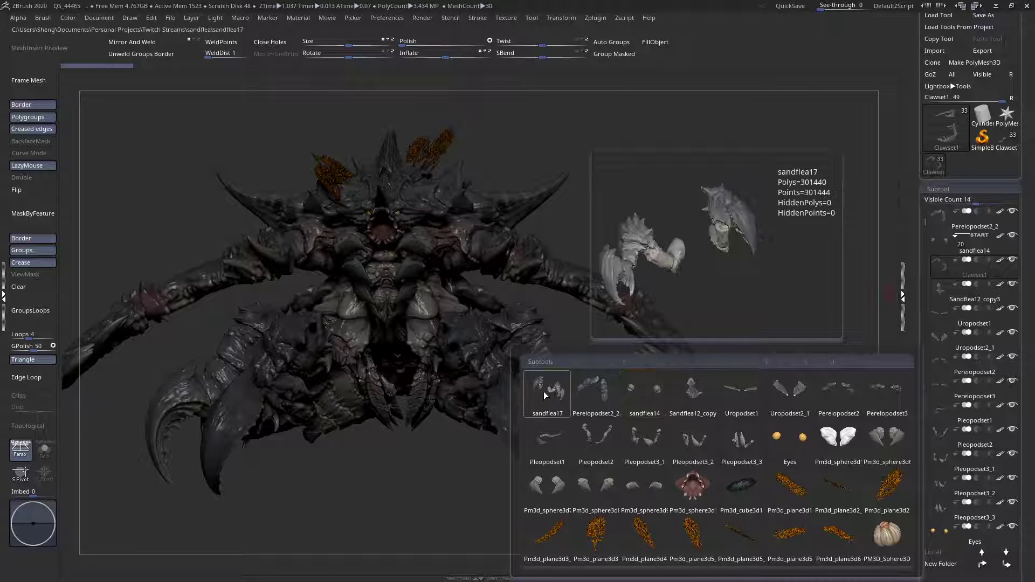
{"action": "mouse_move", "coordinate": [568, 502]}
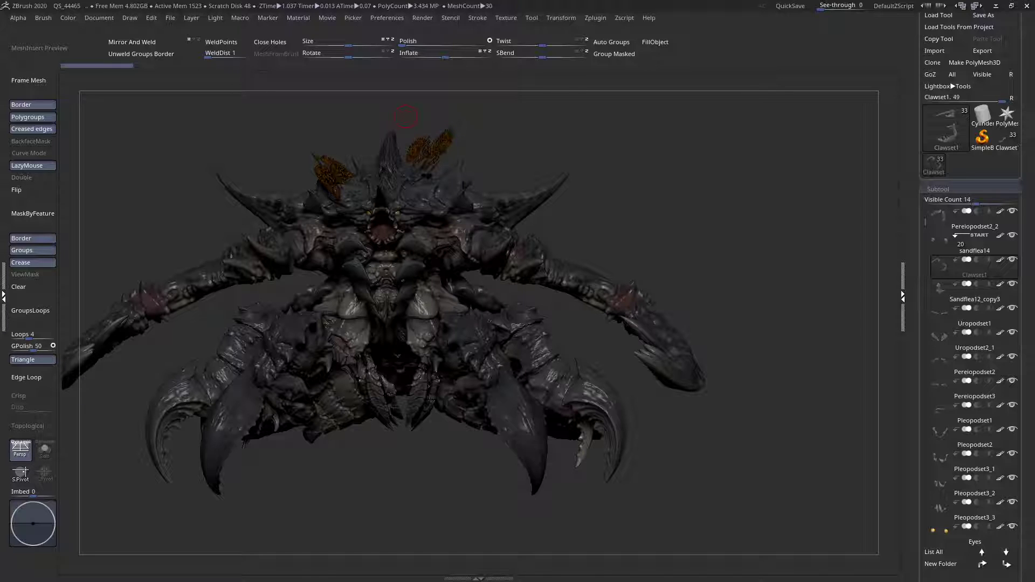
- Examine the creature from above and from the side, and compare its parts with the full subtool list
{"action": "right_click_drag", "start_coordinate": [561, 277], "coordinate": [613, 371]}
{"action": "right_click_drag", "start_coordinate": [605, 296], "coordinate": [612, 316]}
{"action": "right_click_drag", "start_coordinate": [648, 247], "coordinate": [875, 450]}
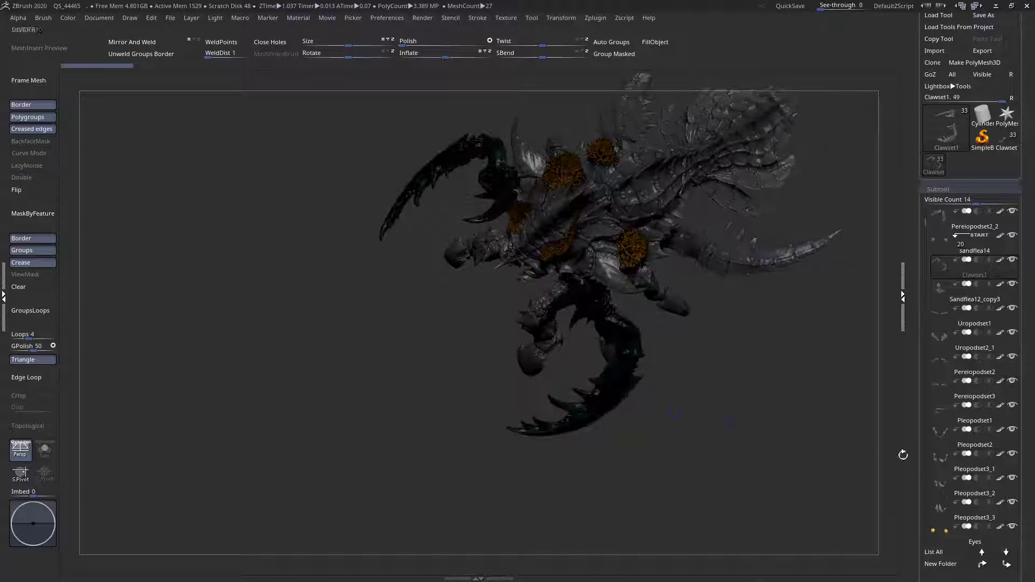
{"action": "right_click_drag", "start_coordinate": [879, 362], "coordinate": [884, 296]}
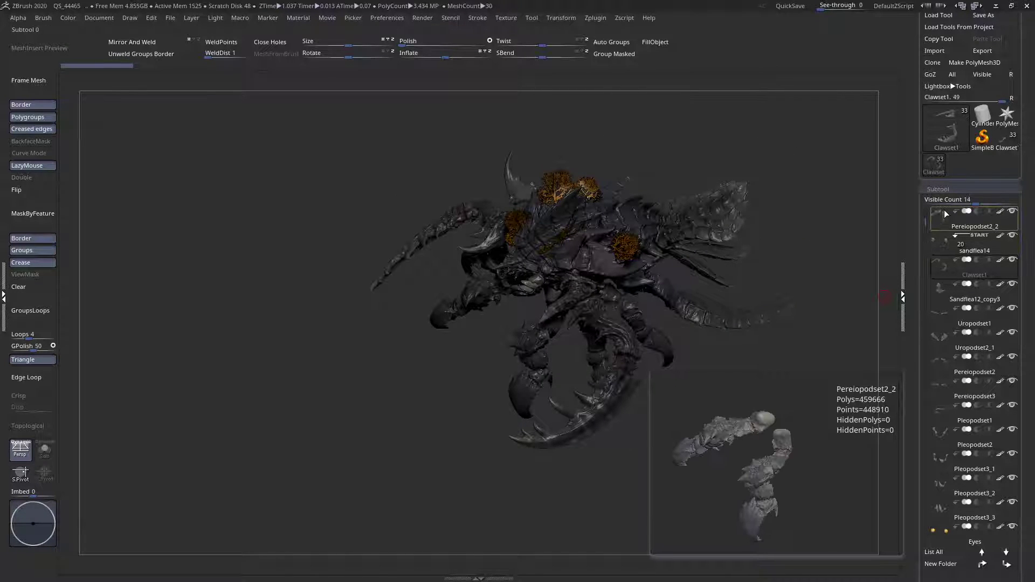
{"action": "scroll", "coordinate": [965, 323], "scroll_direction": "down", "scroll_amount": 3}
{"action": "left_click", "coordinate": [934, 413]}
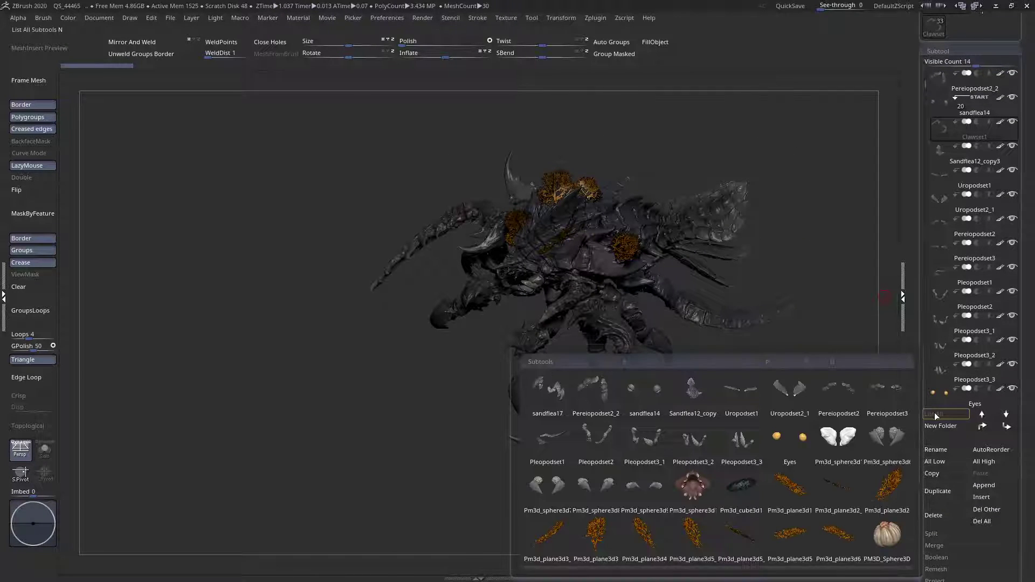
{"action": "right_click_drag", "start_coordinate": [776, 324], "coordinate": [760, 215], "text": "ctrl"}
{"action": "right_click_drag", "start_coordinate": [617, 275], "coordinate": [379, 249], "text": "alt"}
{"action": "right_click_drag", "start_coordinate": [518, 254], "coordinate": [543, 255]}
{"action": "left_click", "coordinate": [941, 418]}
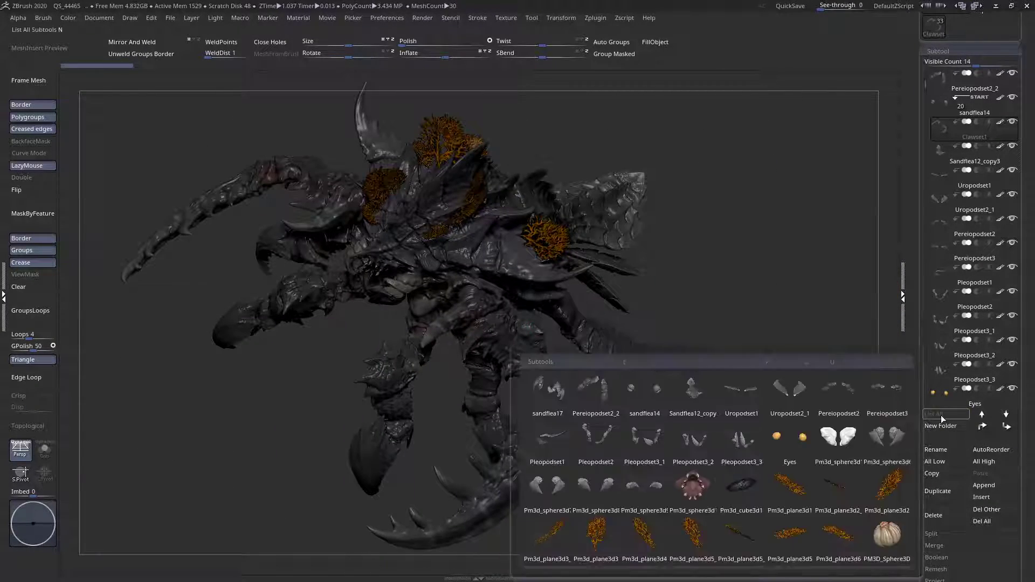
{"action": "left_click", "coordinate": [941, 414]}
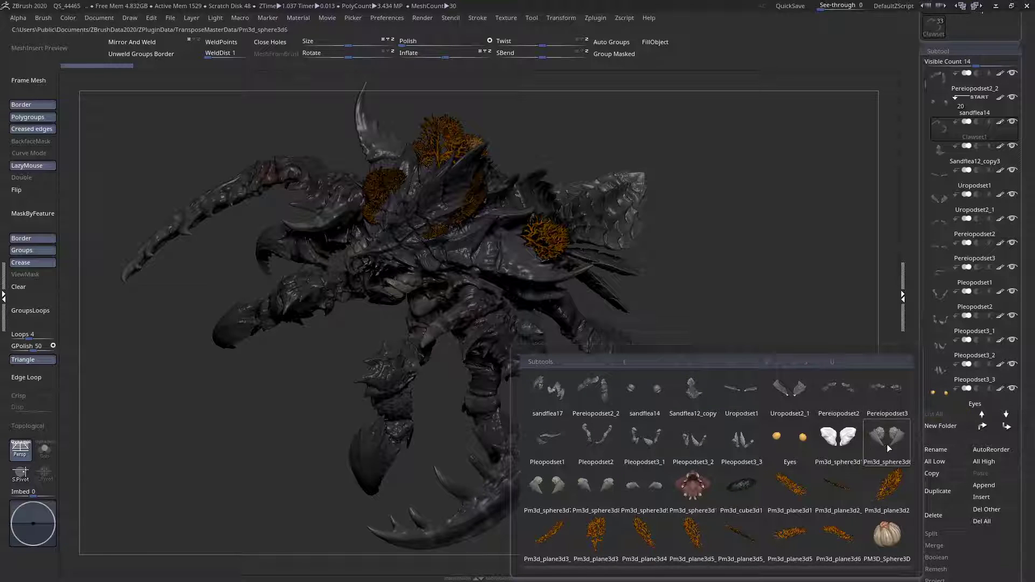
{"action": "mouse_move", "coordinate": [536, 401]}
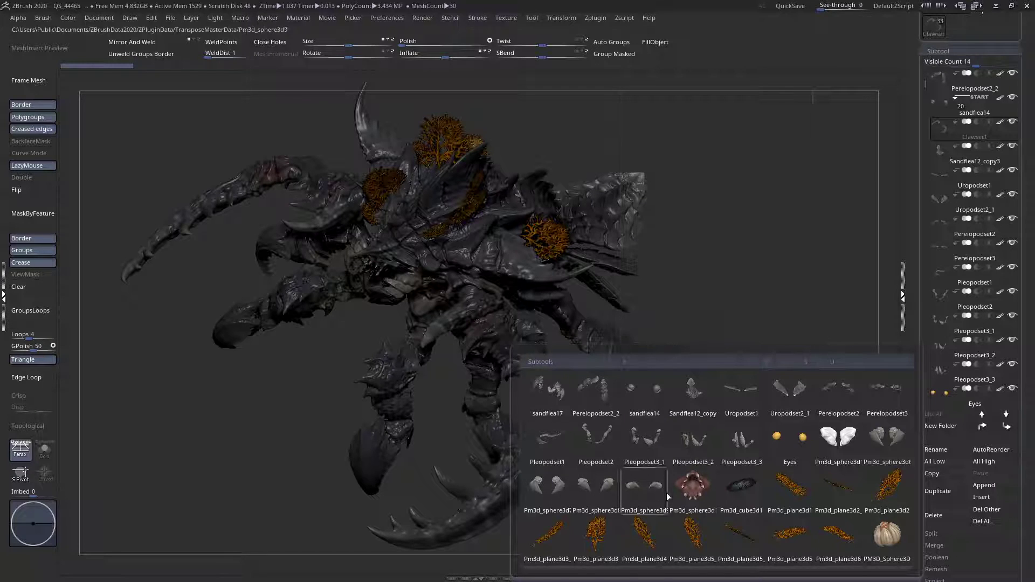
- Switch to the Move brush with a draw size of about 742 for reshaping the large front claws
{"action": "right_click_drag", "start_coordinate": [531, 423], "coordinate": [308, 269]}
{"action": "key", "text": "space"}
{"action": "key", "text": "b"}
{"action": "key", "text": "m"}
{"action": "key", "text": "v"}
{"action": "mouse_move", "coordinate": [519, 343]}
{"action": "right_mouse_down"}
{"action": "mouse_move", "coordinate": [416, 386]}
{"action": "mouse_move", "coordinate": [422, 377]}
{"action": "right_mouse_up"}
{"action": "key", "text": "space"}
{"action": "left_click_drag", "start_coordinate": [479, 309], "coordinate": [503, 333]}
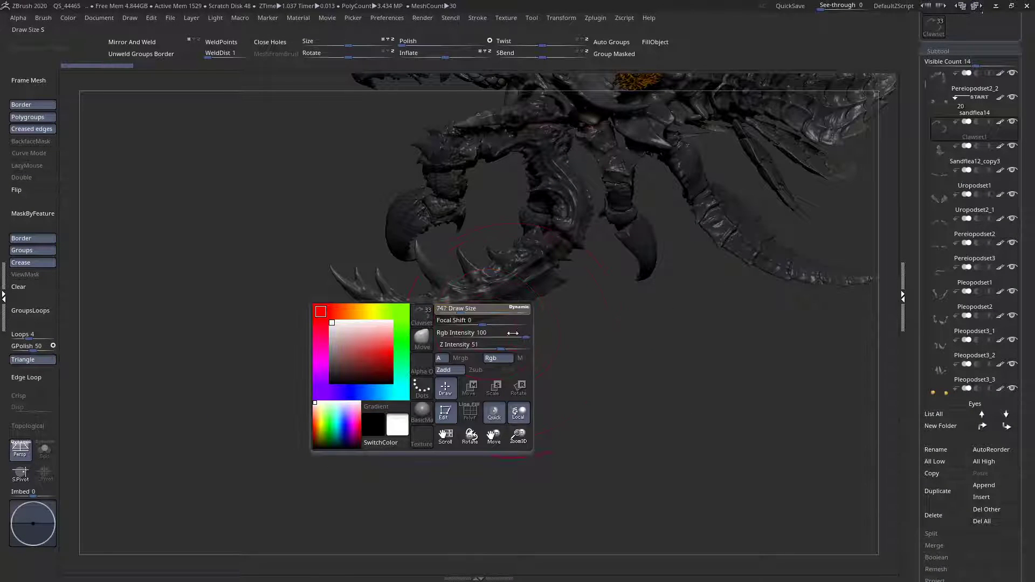
{"action": "right_click_drag", "start_coordinate": [669, 232], "coordinate": [620, 294]}
{"action": "mouse_move", "coordinate": [693, 294]}
{"action": "right_mouse_down"}
{"action": "mouse_move", "coordinate": [554, 289]}
{"action": "mouse_move", "coordinate": [631, 351]}
{"action": "mouse_move", "coordinate": [585, 348]}
{"action": "mouse_move", "coordinate": [620, 341]}
{"action": "right_mouse_up"}
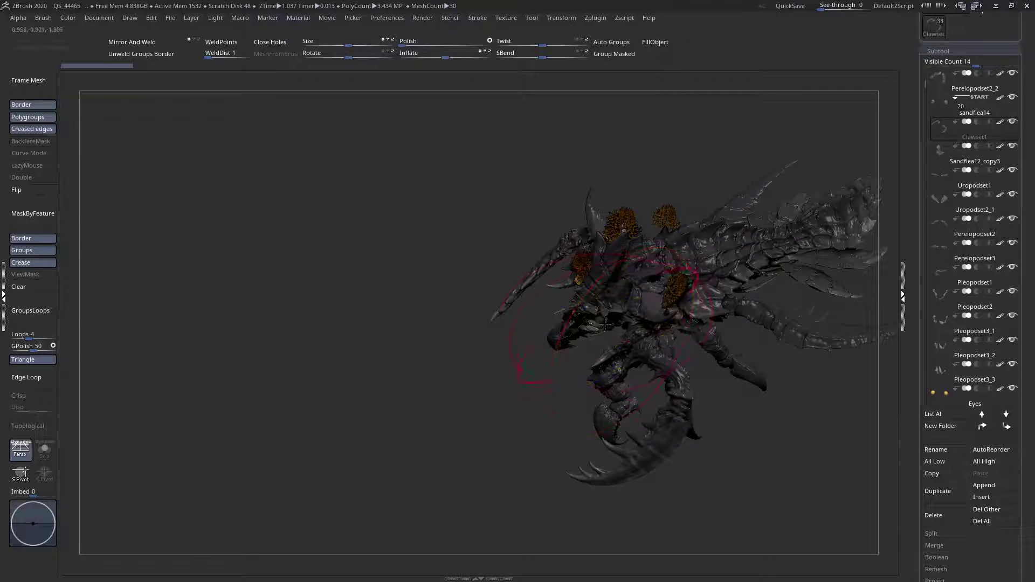
- Use the polygroup display to reshape the Clawset1 claws with the Move brush at a draw size of about 603
{"action": "key", "text": "shift+f"}
{"action": "right_click_drag", "start_coordinate": [512, 306], "coordinate": [727, 484], "text": "ctrl"}
{"action": "mouse_move", "coordinate": [740, 396]}
{"action": "right_mouse_down"}
{"action": "mouse_move", "coordinate": [756, 350]}
{"action": "mouse_move", "coordinate": [650, 245]}
{"action": "right_mouse_up"}
{"action": "mouse_move", "coordinate": [971, 77]}
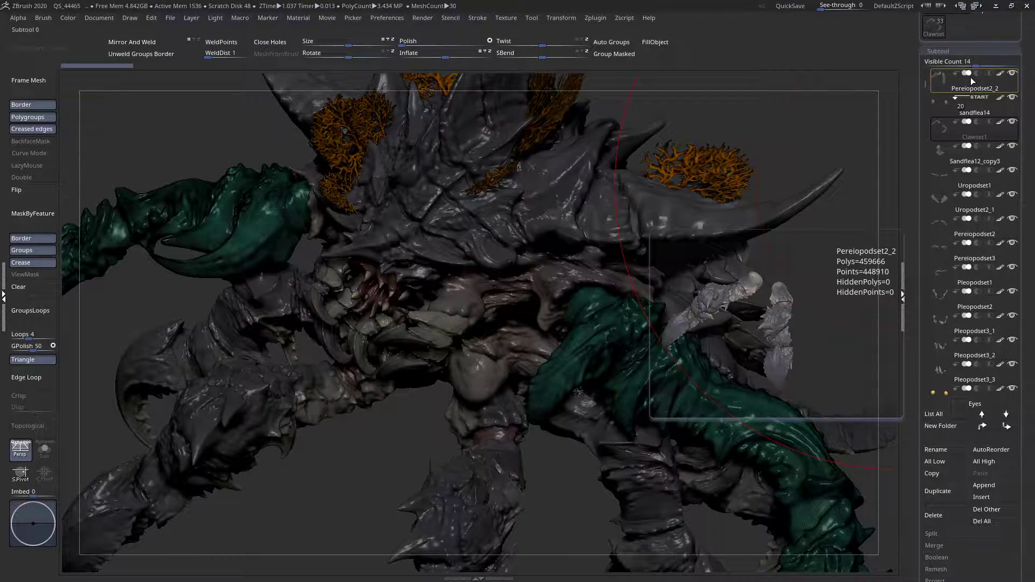
{"action": "key", "text": "f"}
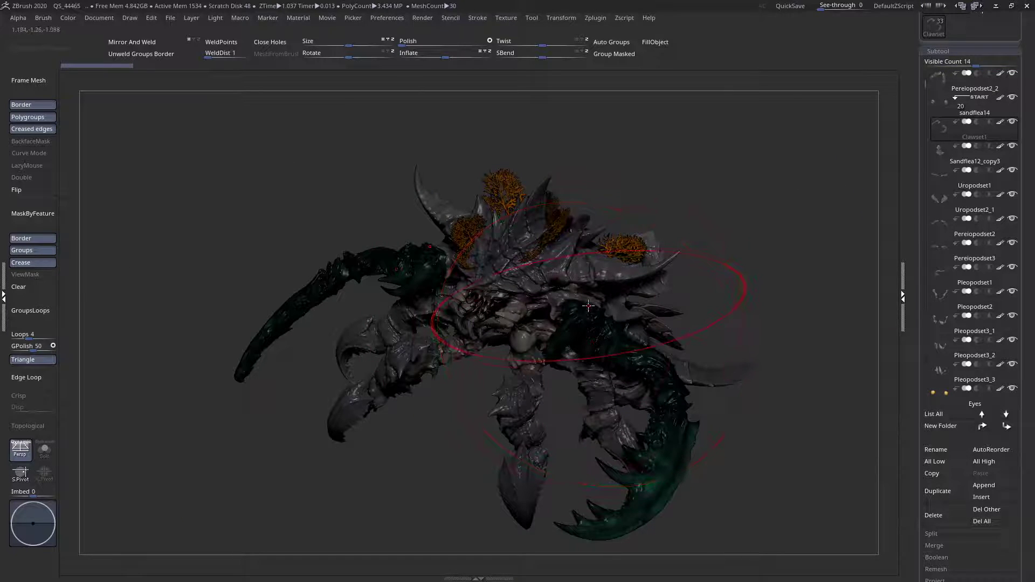
{"action": "right_click_drag", "start_coordinate": [604, 359], "coordinate": [539, 410]}
{"action": "right_click", "coordinate": [539, 410]}
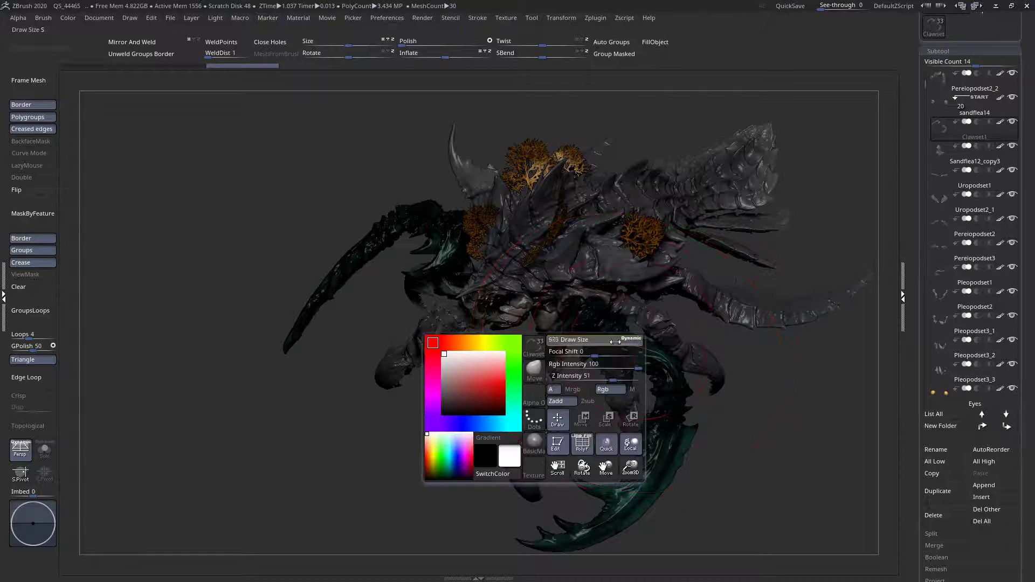
{"action": "key", "text": "shift+f"}
- Reshape the curve of the large front claws with the Move brush, raising the draw size to 1000
{"action": "right_click_drag", "start_coordinate": [654, 380], "coordinate": [588, 370]}
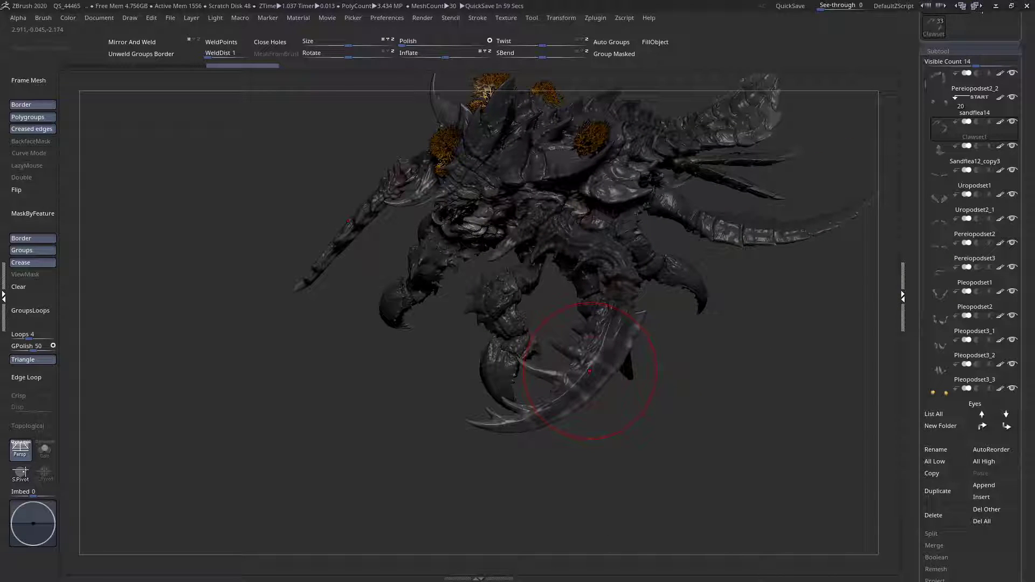
{"action": "key", "text": "space"}
{"action": "left_click_drag", "start_coordinate": [625, 358], "coordinate": [643, 369]}
{"action": "mouse_move", "coordinate": [643, 369]}
{"action": "right_mouse_down"}
{"action": "mouse_move", "coordinate": [612, 375]}
{"action": "mouse_move", "coordinate": [539, 302]}
{"action": "mouse_move", "coordinate": [423, 265]}
{"action": "mouse_move", "coordinate": [346, 262]}
{"action": "mouse_move", "coordinate": [405, 292]}
{"action": "mouse_move", "coordinate": [370, 249]}
{"action": "mouse_move", "coordinate": [390, 282]}
{"action": "right_mouse_up"}
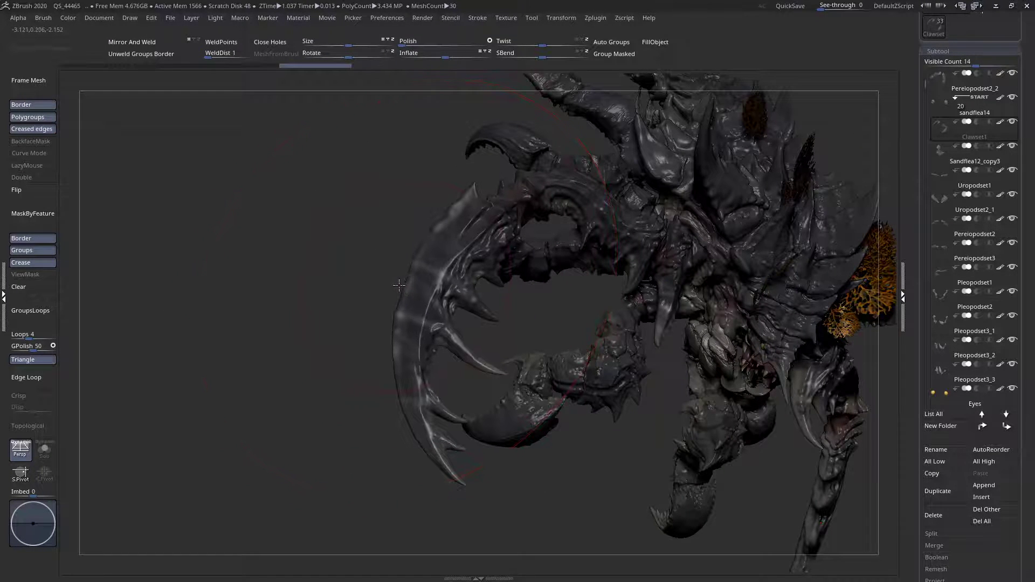
{"action": "right_click_drag", "start_coordinate": [377, 213], "coordinate": [280, 289], "text": "ctrl"}
{"action": "right_click", "coordinate": [277, 291]}
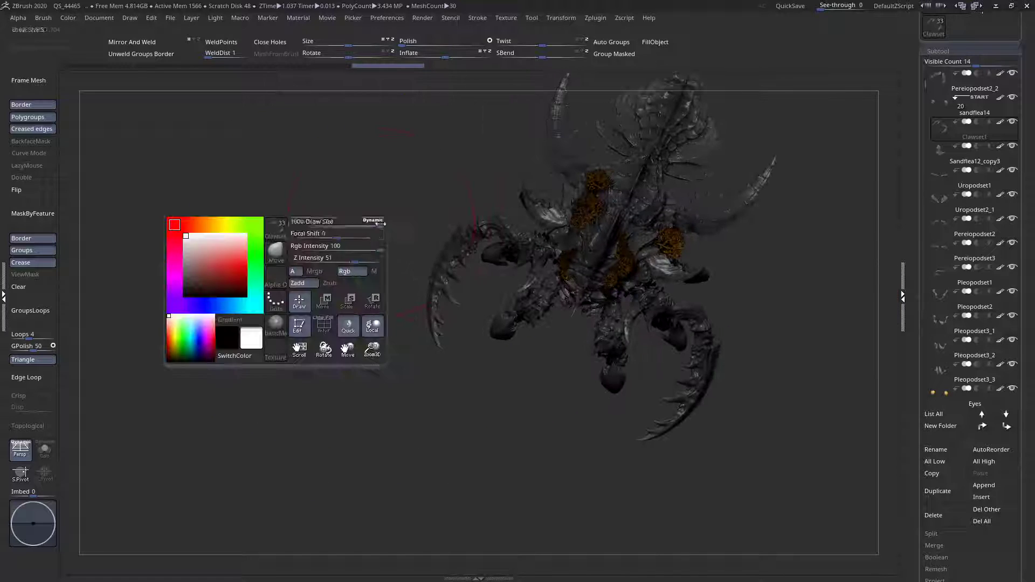
{"action": "right_click", "coordinate": [148, 285]}
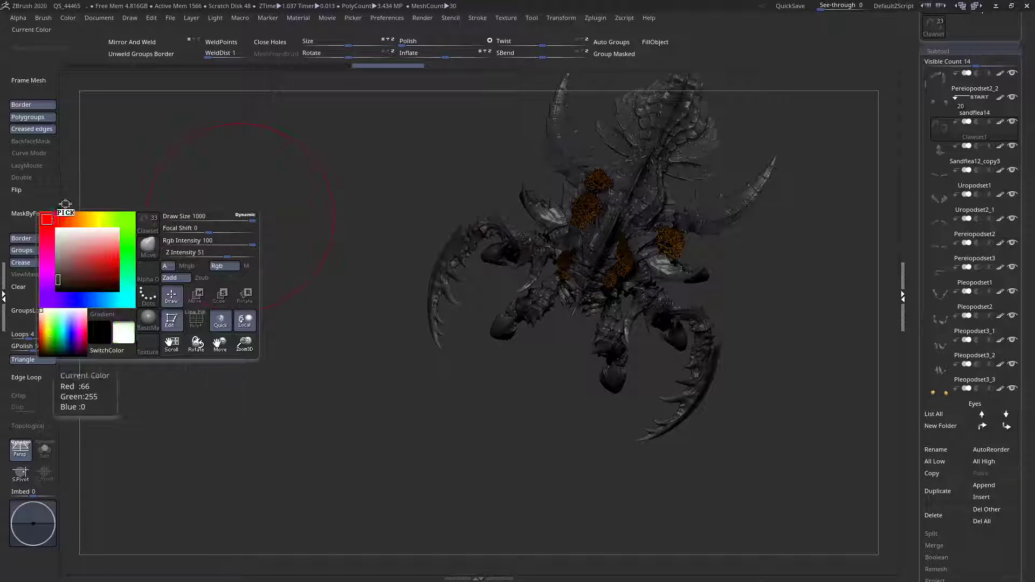
- Inspect the creature's underside and briefly isolate the Pereiopodset2 legs
{"action": "right_click_drag", "start_coordinate": [520, 282], "coordinate": [370, 456]}
{"action": "left_click", "coordinate": [630, 264], "text": "alt"}
{"action": "mouse_move", "coordinate": [630, 264]}
{"action": "right_mouse_down"}
{"action": "mouse_move", "coordinate": [434, 396]}
{"action": "mouse_move", "coordinate": [381, 474]}
{"action": "mouse_move", "coordinate": [691, 275]}
{"action": "mouse_move", "coordinate": [604, 313]}
{"action": "mouse_move", "coordinate": [533, 431]}
{"action": "mouse_move", "coordinate": [543, 312]}
{"action": "mouse_move", "coordinate": [554, 403]}
{"action": "right_mouse_up"}
{"action": "left_click", "coordinate": [488, 399], "text": "alt"}
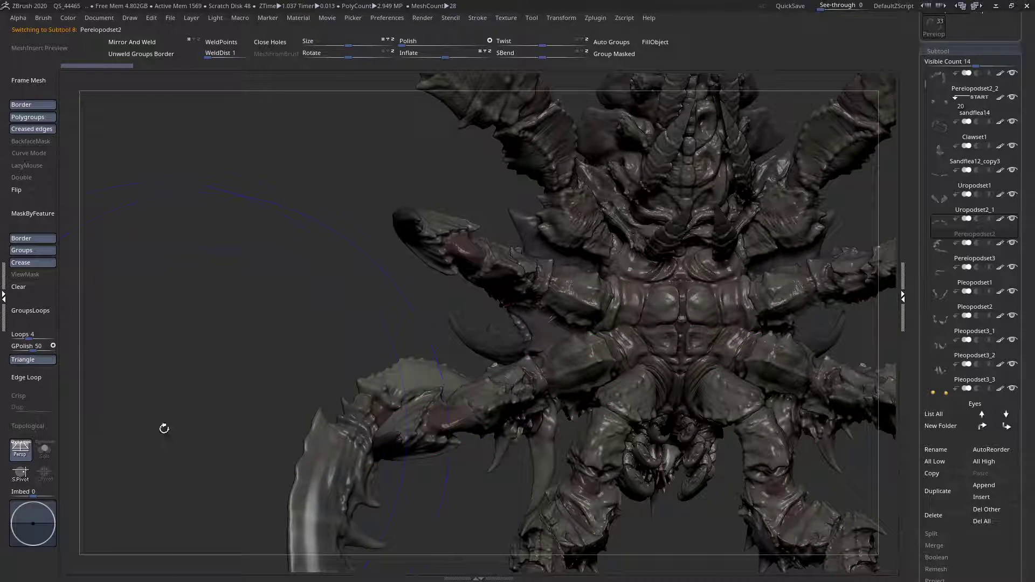
{"action": "left_click", "coordinate": [43, 455]}
{"action": "right_click_drag", "start_coordinate": [474, 453], "coordinate": [633, 361]}
{"action": "left_click", "coordinate": [44, 450]}
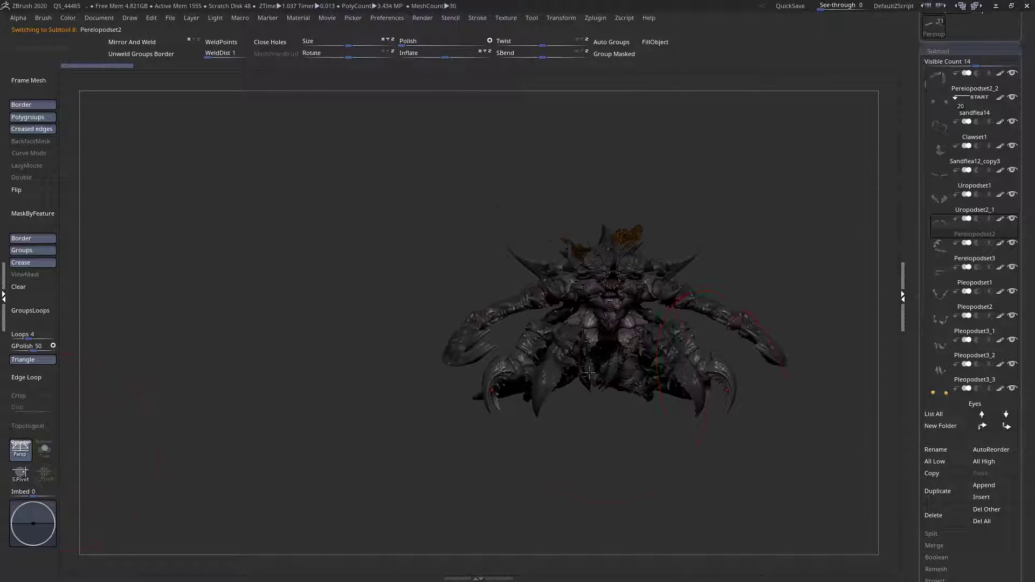
- Select the Clawset1 subtool again and try a different sculpting brush on the large front claw
{"action": "right_click_drag", "start_coordinate": [483, 310], "coordinate": [620, 291], "text": "ctrl"}
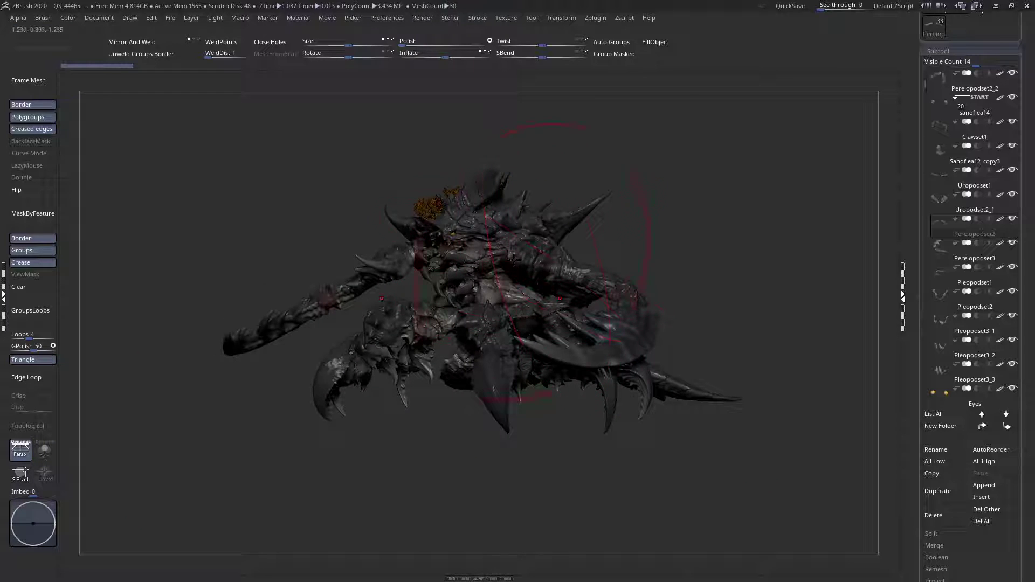
{"action": "right_click_drag", "start_coordinate": [639, 243], "coordinate": [512, 287]}
{"action": "left_click", "coordinate": [549, 268], "text": "alt"}
{"action": "key", "text": "space"}
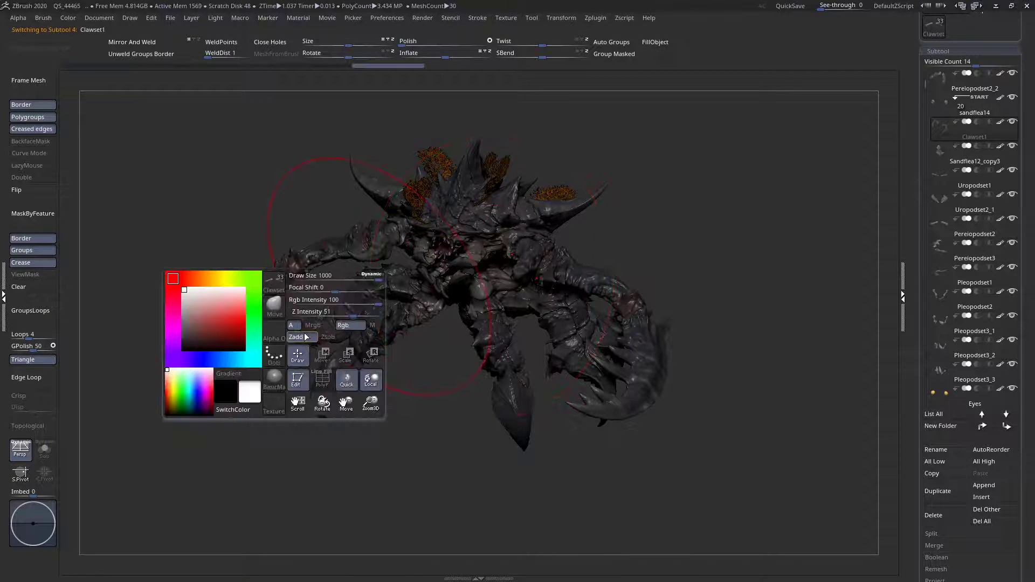
{"action": "left_click", "coordinate": [273, 301]}
{"action": "left_click", "coordinate": [755, 381]}
{"action": "mouse_move", "coordinate": [430, 398]}
{"action": "right_mouse_down"}
{"action": "mouse_move", "coordinate": [396, 402]}
{"action": "mouse_move", "coordinate": [372, 318]}
{"action": "right_mouse_up"}
{"action": "right_click_drag", "start_coordinate": [441, 308], "coordinate": [512, 225]}
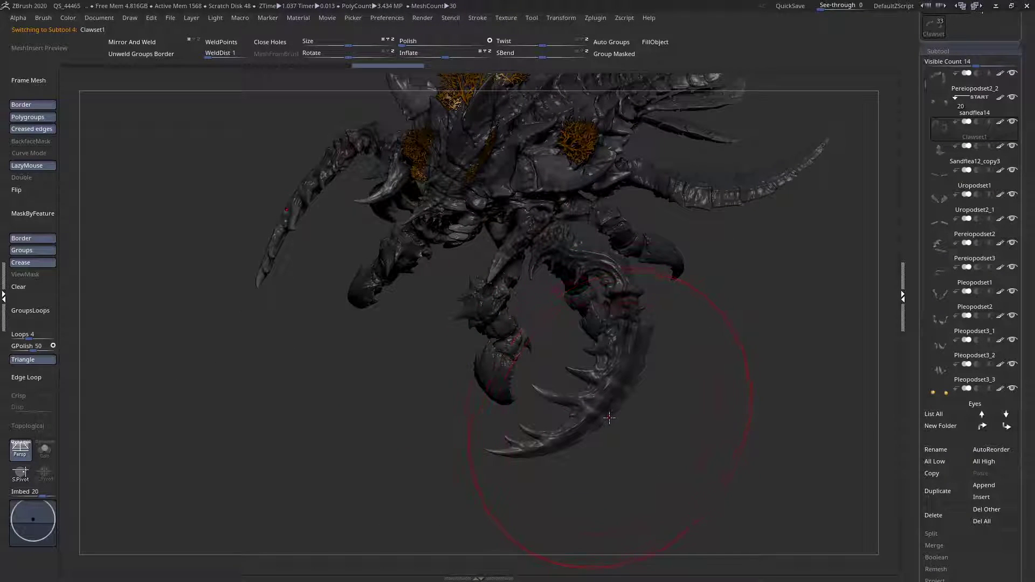
{"action": "right_click_drag", "start_coordinate": [608, 416], "coordinate": [607, 394]}
- Return to the Move brush and pull the lower outer edge of the large claw outward slightly
{"action": "key", "text": "space"}
{"action": "key", "text": "space"}
{"action": "left_click", "coordinate": [462, 427]}
{"action": "key", "text": "m"}
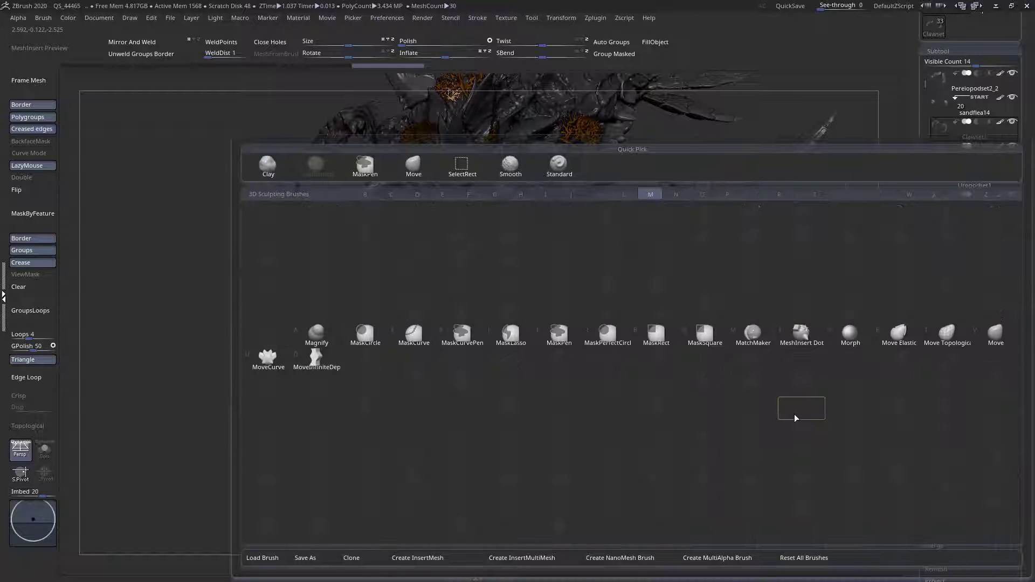
{"action": "key", "text": "v"}
{"action": "key", "text": "space"}
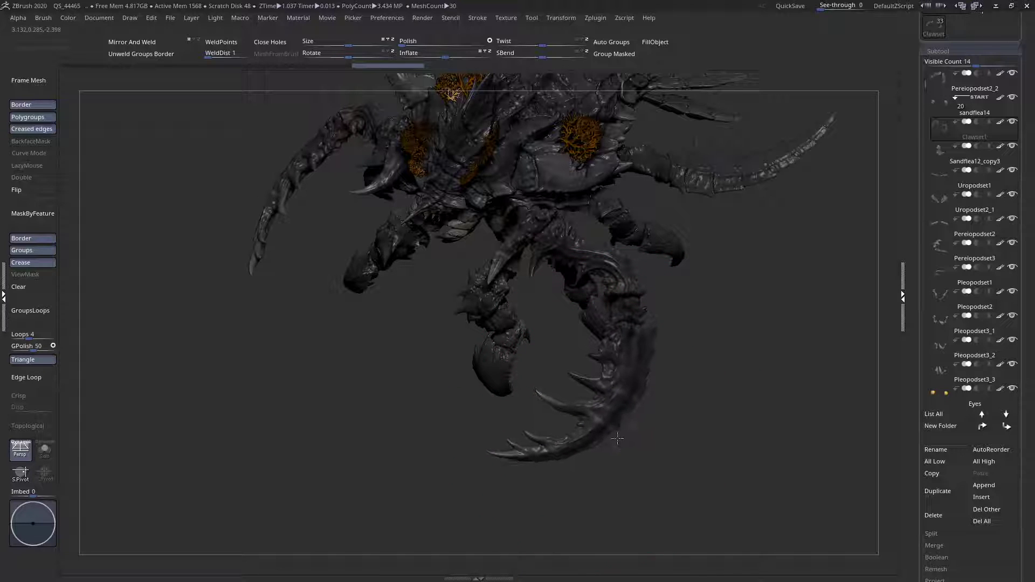
{"action": "left_click_drag", "start_coordinate": [586, 455], "coordinate": [591, 463]}
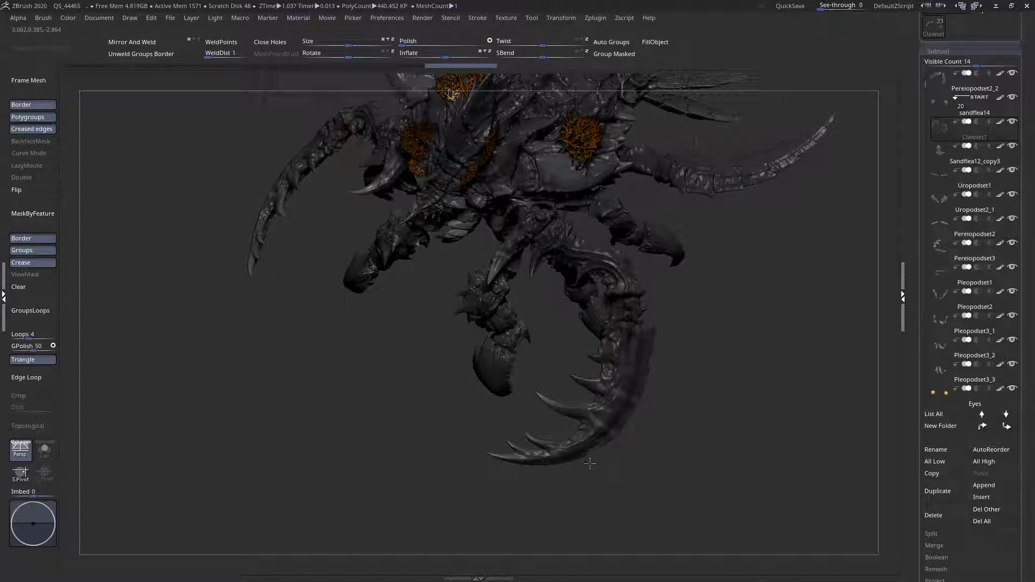
- Refine the curve and spiked tip of the large front claws with the Move brush from several angles
{"action": "key", "text": "space"}
{"action": "mouse_move", "coordinate": [612, 401]}
{"action": "left_mouse_down"}
{"action": "mouse_move", "coordinate": [648, 392]}
{"action": "mouse_move", "coordinate": [621, 393]}
{"action": "mouse_move", "coordinate": [632, 361]}
{"action": "mouse_move", "coordinate": [587, 314]}
{"action": "left_mouse_up"}
{"action": "mouse_move", "coordinate": [308, 369]}
{"action": "left_mouse_down", "text": "alt"}
{"action": "mouse_move", "coordinate": [538, 335]}
{"action": "mouse_move", "coordinate": [585, 356]}
{"action": "left_mouse_up", "text": "alt"}
{"action": "mouse_move", "coordinate": [526, 391]}
{"action": "left_mouse_down"}
{"action": "mouse_move", "coordinate": [545, 367]}
{"action": "mouse_move", "coordinate": [499, 375]}
{"action": "mouse_move", "coordinate": [531, 380]}
{"action": "mouse_move", "coordinate": [539, 394]}
{"action": "mouse_move", "coordinate": [528, 357]}
{"action": "left_mouse_up"}
{"action": "key", "text": "space"}
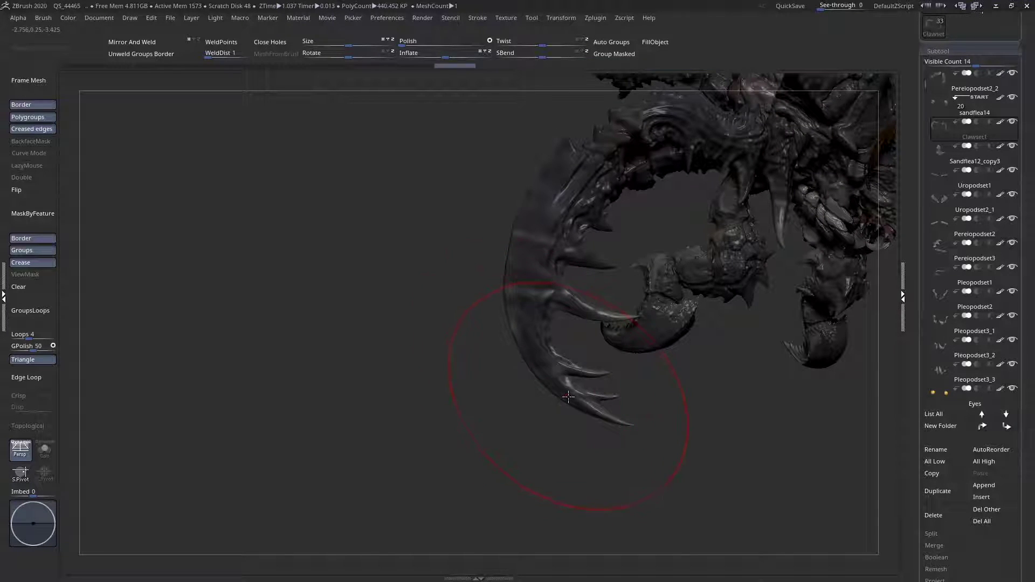
{"action": "mouse_move", "coordinate": [569, 401]}
{"action": "left_mouse_down", "text": "alt"}
{"action": "mouse_move", "coordinate": [370, 277]}
{"action": "mouse_move", "coordinate": [693, 348]}
{"action": "mouse_move", "coordinate": [581, 348]}
{"action": "mouse_move", "coordinate": [617, 393]}
{"action": "mouse_move", "coordinate": [387, 439]}
{"action": "mouse_move", "coordinate": [589, 241]}
{"action": "mouse_move", "coordinate": [612, 344]}
{"action": "mouse_move", "coordinate": [598, 367]}
{"action": "mouse_move", "coordinate": [593, 341]}
{"action": "mouse_move", "coordinate": [549, 356]}
{"action": "mouse_move", "coordinate": [577, 361]}
{"action": "mouse_move", "coordinate": [558, 330]}
{"action": "mouse_move", "coordinate": [632, 315]}
{"action": "left_mouse_up", "text": "alt"}
{"action": "left_click_drag", "start_coordinate": [598, 374], "coordinate": [640, 305]}
{"action": "mouse_move", "coordinate": [635, 350]}
{"action": "left_mouse_down"}
{"action": "mouse_move", "coordinate": [512, 330]}
{"action": "mouse_move", "coordinate": [471, 418]}
{"action": "mouse_move", "coordinate": [422, 376]}
{"action": "mouse_move", "coordinate": [419, 399]}
{"action": "left_mouse_up"}
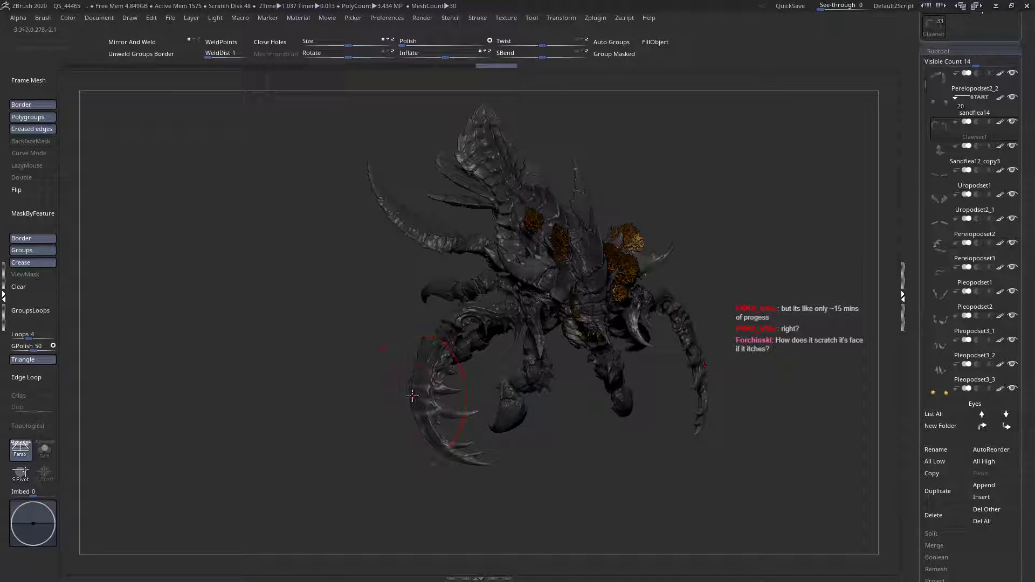
- Check the claws from the front, duplicate the Clawset1 subtool and select the copy
{"action": "left_click_drag", "start_coordinate": [455, 328], "coordinate": [451, 260]}
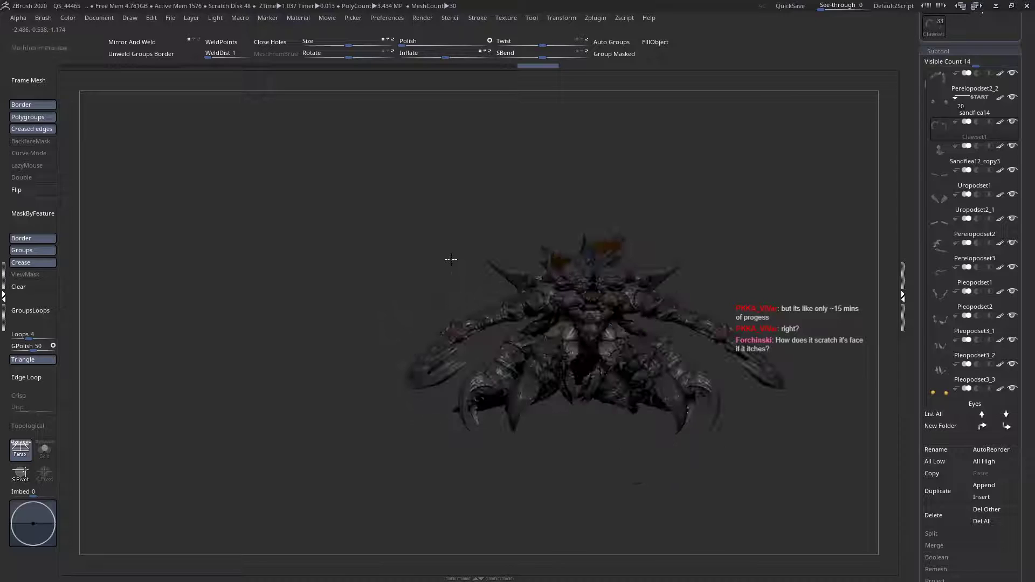
{"action": "left_click_drag", "start_coordinate": [443, 325], "coordinate": [500, 354]}
{"action": "right_click_drag", "start_coordinate": [398, 362], "coordinate": [107, 385]}
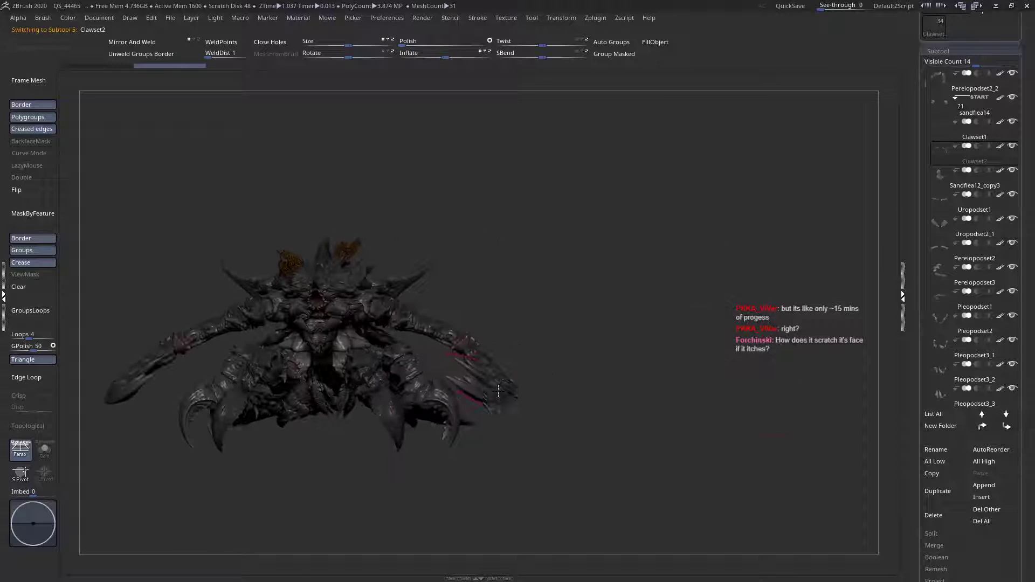
- Hide one half of the Clawset2 copy so that only the limb on one side of the creature remains visible
{"action": "key", "text": "ctrl+t"}
{"action": "right_click_drag", "start_coordinate": [350, 378], "coordinate": [478, 319]}
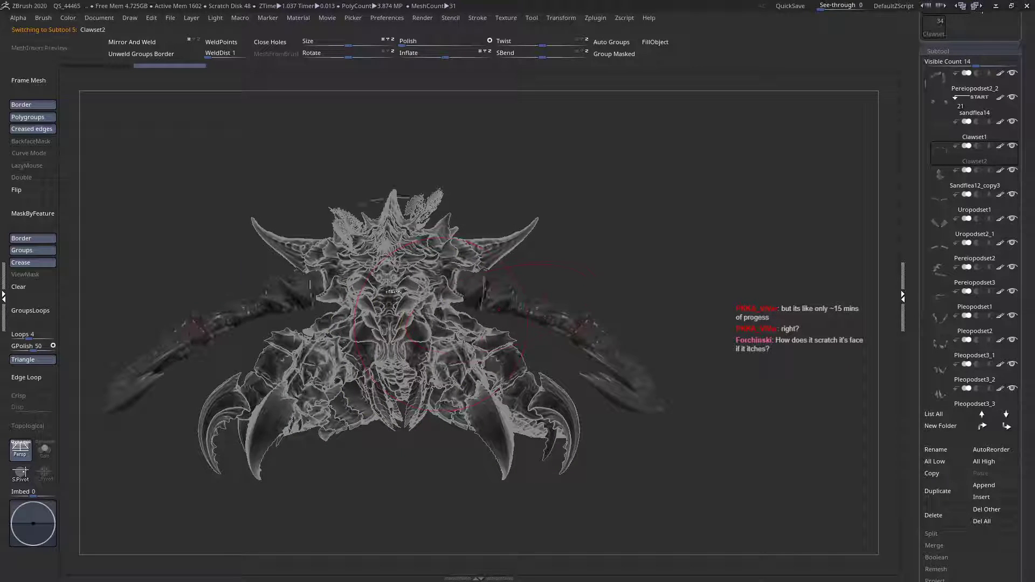
{"action": "right_click_drag", "start_coordinate": [308, 282], "coordinate": [435, 286], "text": "alt"}
{"action": "left_click_drag", "start_coordinate": [163, 219], "coordinate": [504, 488], "text": "ctrl+shift"}
{"action": "key", "text": "ctrl+g"}
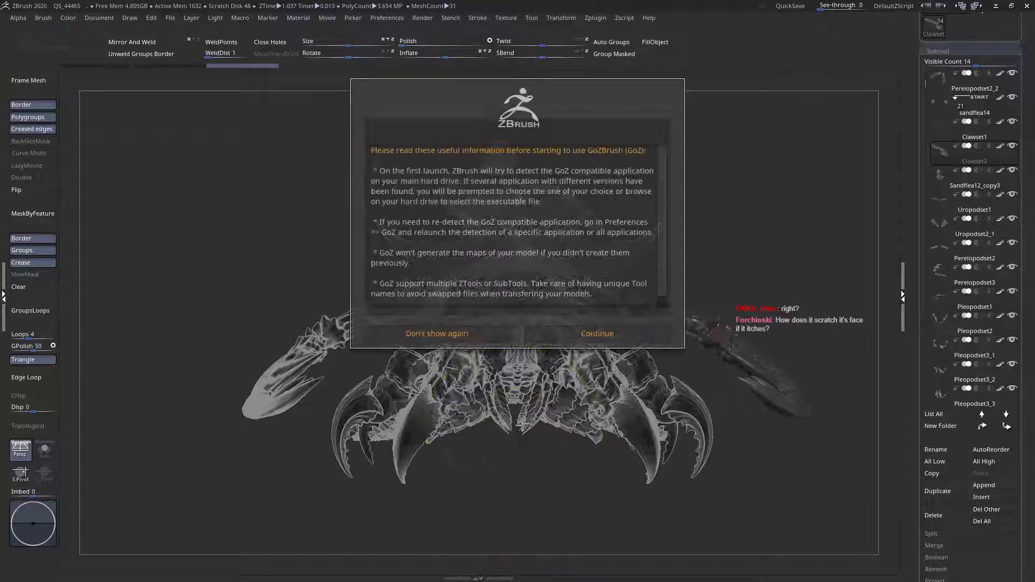
{"action": "key", "text": "Escape"}
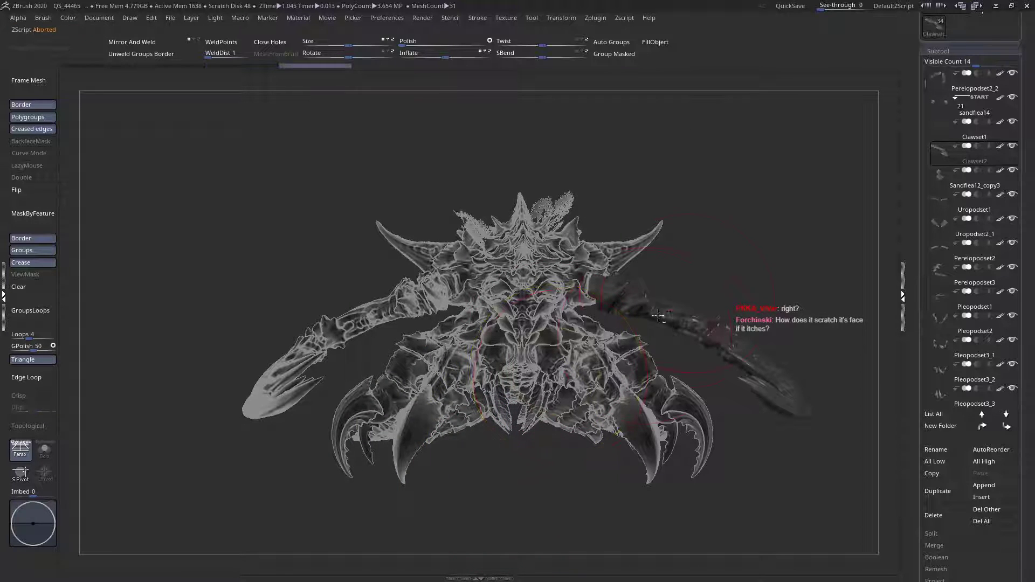
- Isolate the end claw of Clawset2, assign it its own polygroup and anchor a Transpose line at its base
{"action": "right_click_drag", "start_coordinate": [669, 311], "coordinate": [512, 344], "text": "alt"}
{"action": "right_click_drag", "start_coordinate": [594, 391], "coordinate": [597, 431], "text": "ctrl"}
{"action": "right_click_drag", "start_coordinate": [597, 345], "coordinate": [613, 302]}
{"action": "left_click_drag", "start_coordinate": [423, 246], "coordinate": [753, 529]}
{"action": "key", "text": "ctrl+w"}
{"action": "right_click_drag", "start_coordinate": [660, 460], "coordinate": [554, 320]}
{"action": "mouse_move", "coordinate": [566, 19]}
{"action": "left_click", "coordinate": [576, 45]}
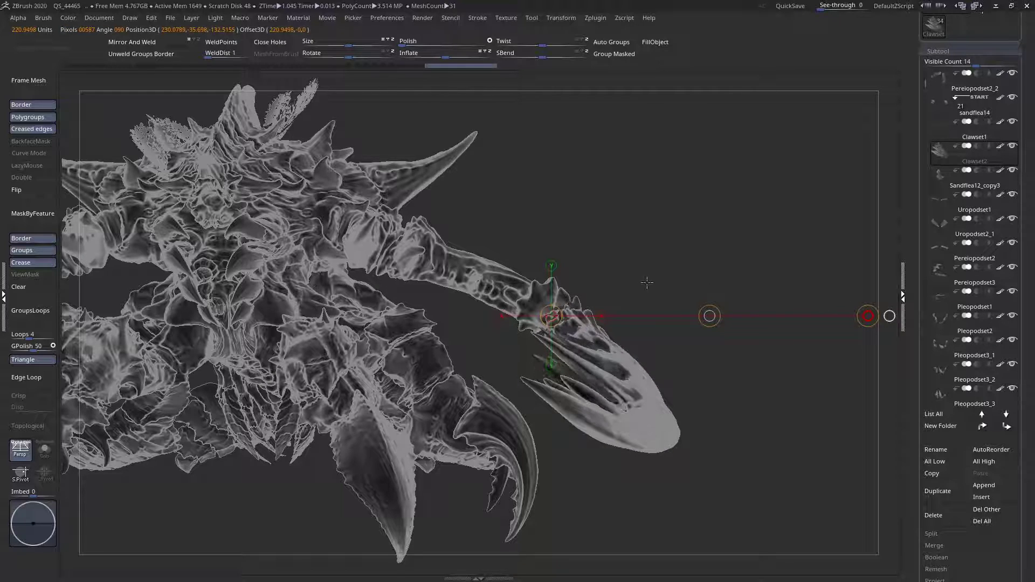
{"action": "right_click_drag", "start_coordinate": [711, 372], "coordinate": [621, 388]}
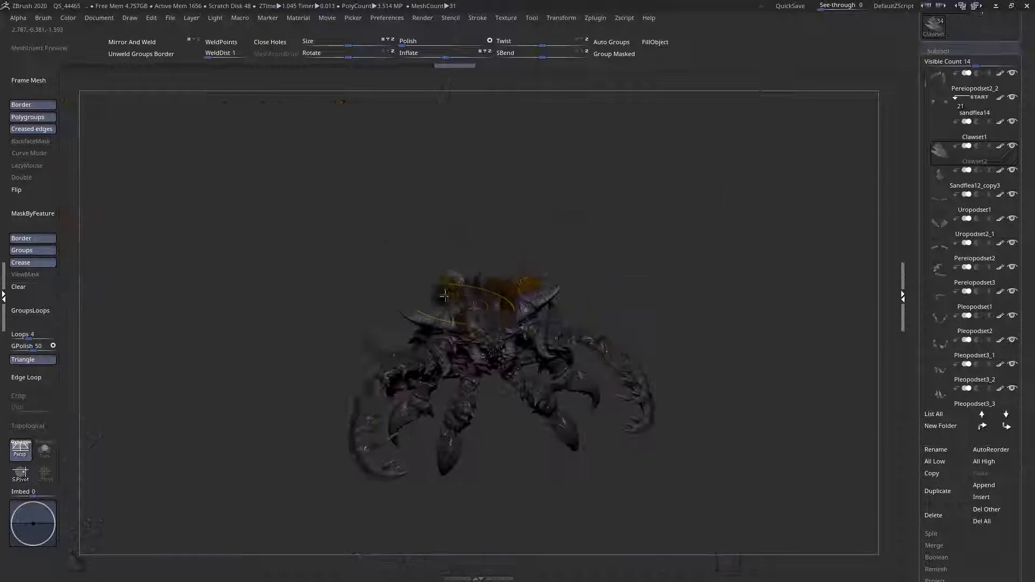
- Scale down and rotate the Clawset2 claw about its base so it fans out above the original front claw
{"action": "right_click_drag", "start_coordinate": [445, 295], "coordinate": [648, 373]}
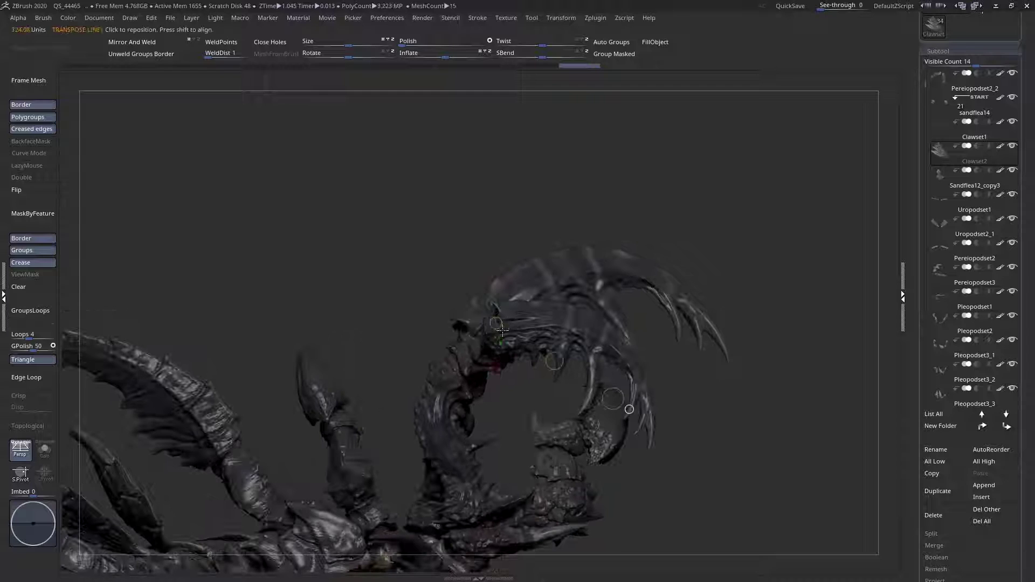
{"action": "left_click_drag", "start_coordinate": [775, 420], "coordinate": [792, 317]}
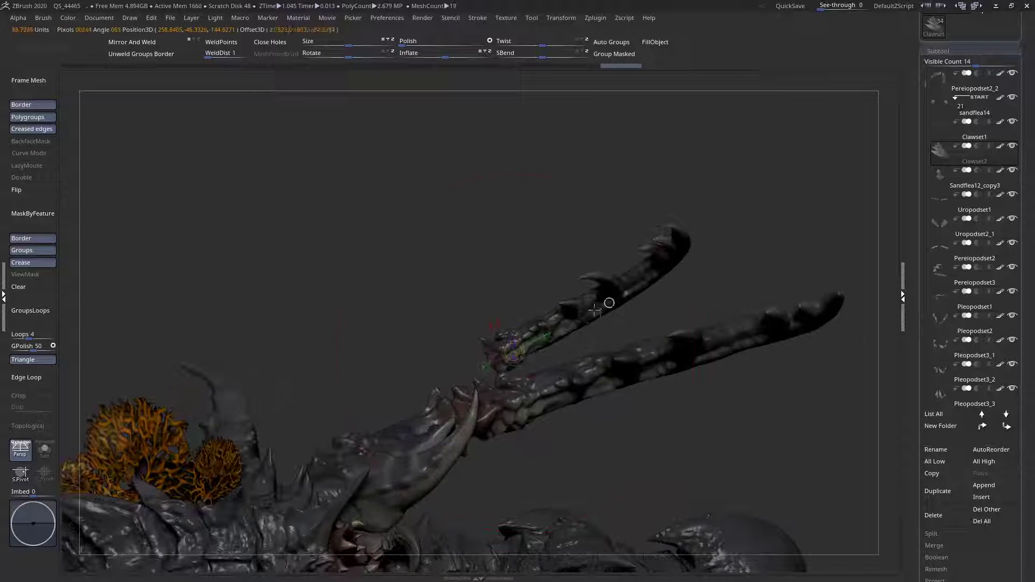
{"action": "left_click_drag", "start_coordinate": [766, 182], "coordinate": [648, 279]}
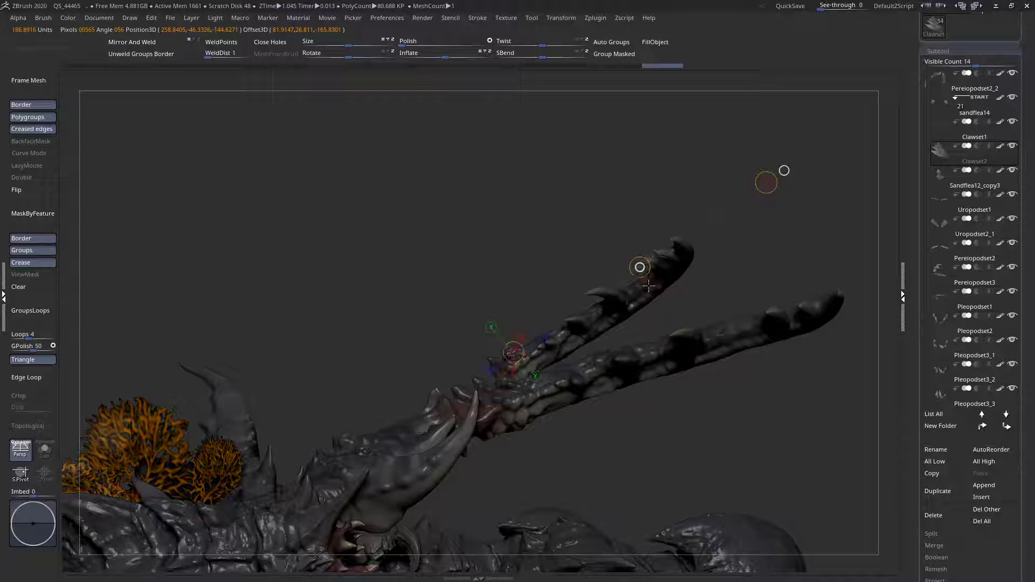
{"action": "left_click_drag", "start_coordinate": [466, 305], "coordinate": [426, 295], "text": "alt"}
{"action": "mouse_move", "coordinate": [499, 361]}
{"action": "left_mouse_down"}
{"action": "mouse_move", "coordinate": [453, 377]}
{"action": "mouse_move", "coordinate": [418, 446]}
{"action": "mouse_move", "coordinate": [431, 420]}
{"action": "mouse_move", "coordinate": [594, 395]}
{"action": "mouse_move", "coordinate": [529, 349]}
{"action": "mouse_move", "coordinate": [477, 392]}
{"action": "mouse_move", "coordinate": [571, 366]}
{"action": "mouse_move", "coordinate": [538, 363]}
{"action": "left_mouse_up"}
- Duplicate Clawset2 as Clawset3 and use Transpose to place the new claw above the other two at the wrist
{"action": "key", "text": "ctrl+shift+d"}
{"action": "left_click_drag", "start_coordinate": [398, 355], "coordinate": [335, 363]}
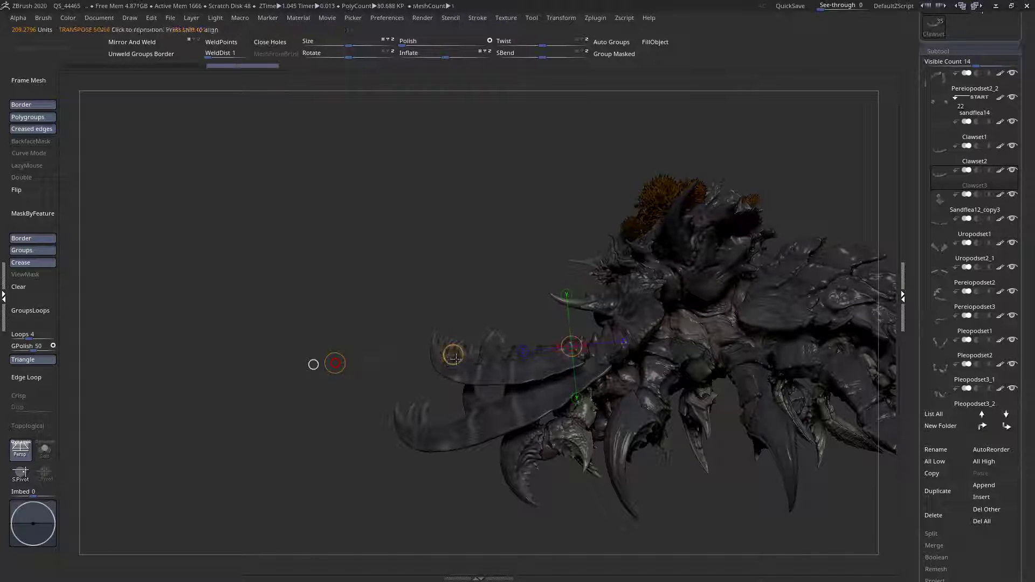
{"action": "left_click_drag", "start_coordinate": [474, 330], "coordinate": [548, 365]}
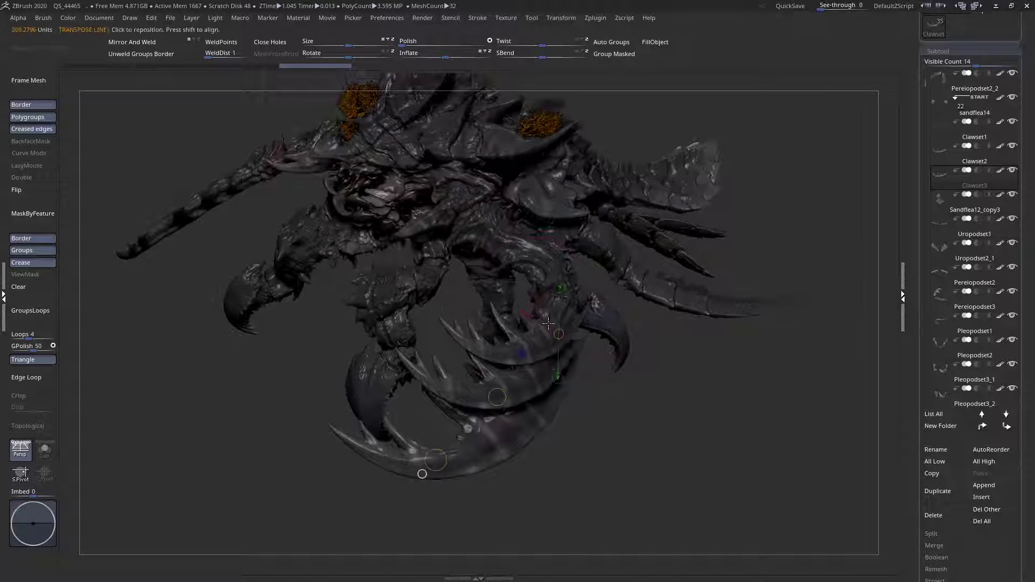
{"action": "left_click_drag", "start_coordinate": [660, 335], "coordinate": [532, 330]}
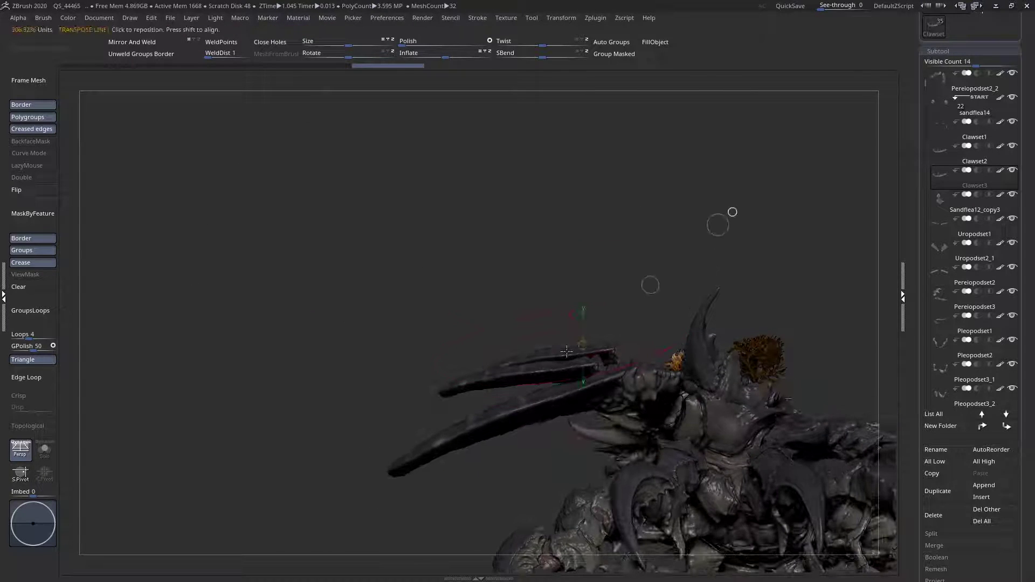
{"action": "left_click_drag", "start_coordinate": [392, 346], "coordinate": [595, 361]}
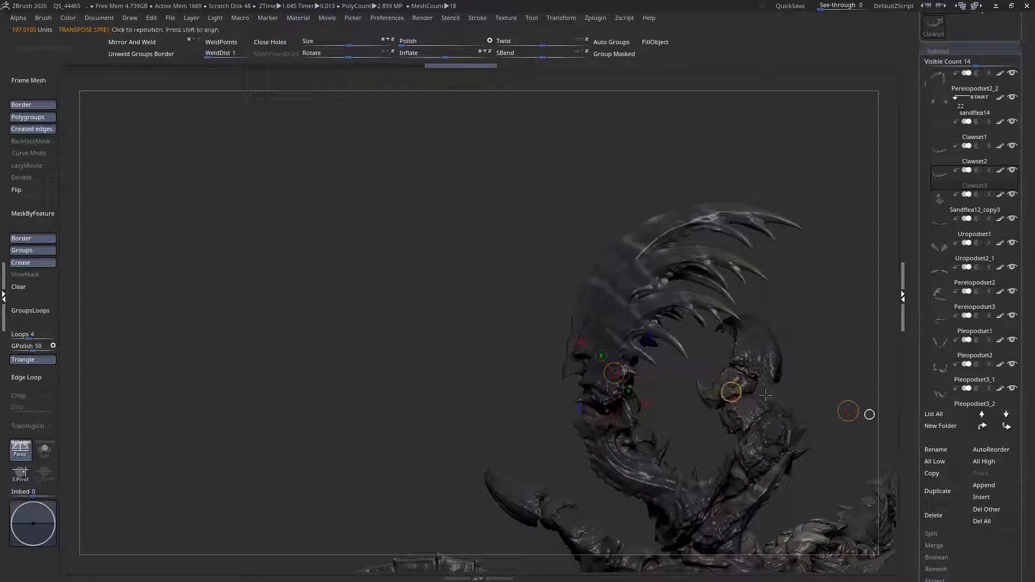
- Rotate and scale the Clawset3 claw from its base to refine its angle above the second claw
{"action": "mouse_move", "coordinate": [850, 412]}
{"action": "left_mouse_down"}
{"action": "mouse_move", "coordinate": [849, 386]}
{"action": "mouse_move", "coordinate": [866, 406]}
{"action": "left_mouse_up"}
{"action": "left_click_drag", "start_coordinate": [572, 356], "coordinate": [609, 372]}
{"action": "right_click_drag", "start_coordinate": [608, 372], "coordinate": [533, 343]}
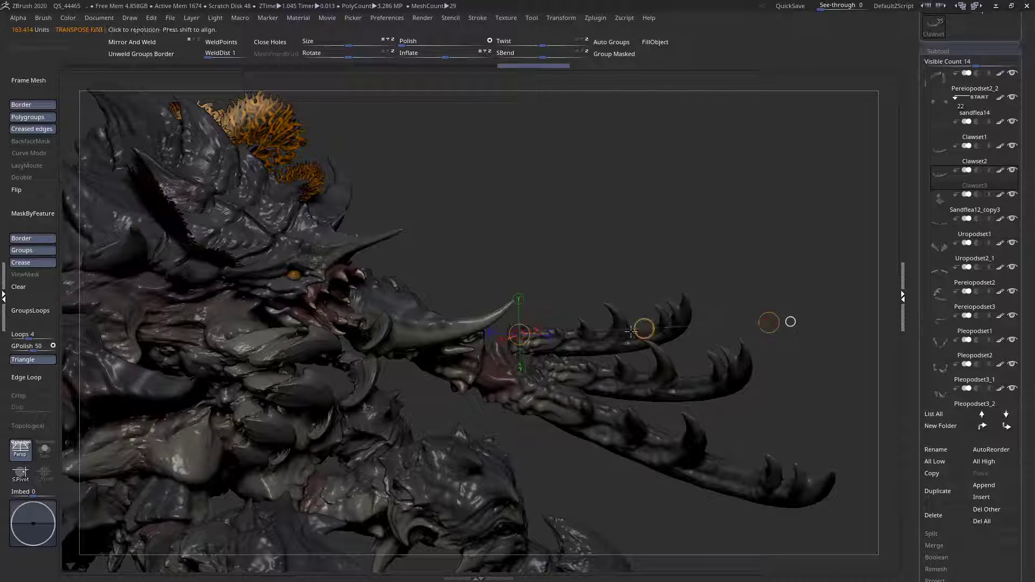
{"action": "left_click_drag", "start_coordinate": [644, 329], "coordinate": [634, 346]}
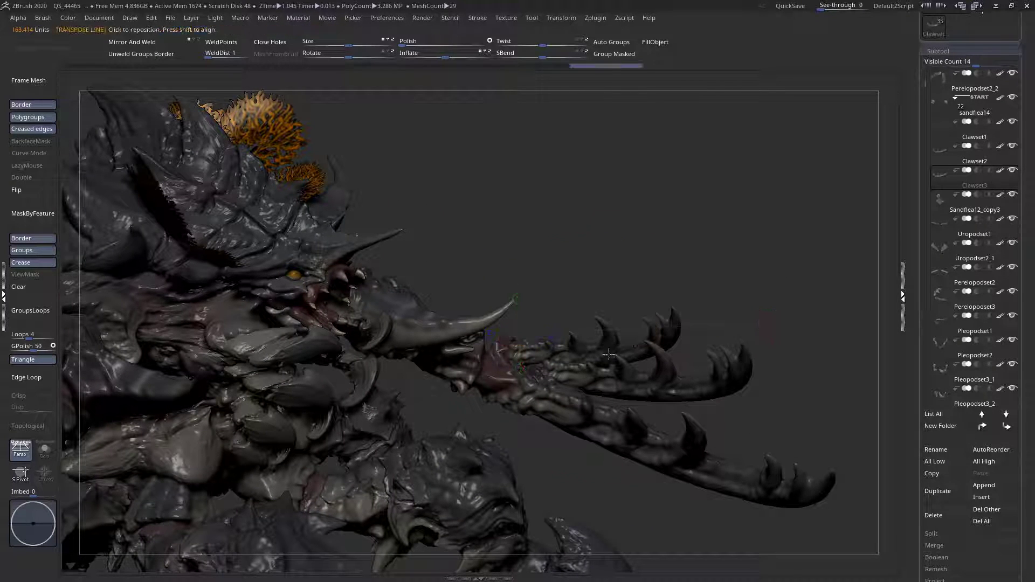
- Select the Clawset2 subtool and adjust its claw's placement at the wrist with a horizontal Transpose line
{"action": "left_click", "coordinate": [601, 374], "text": "alt"}
{"action": "right_click_drag", "start_coordinate": [602, 375], "coordinate": [531, 366]}
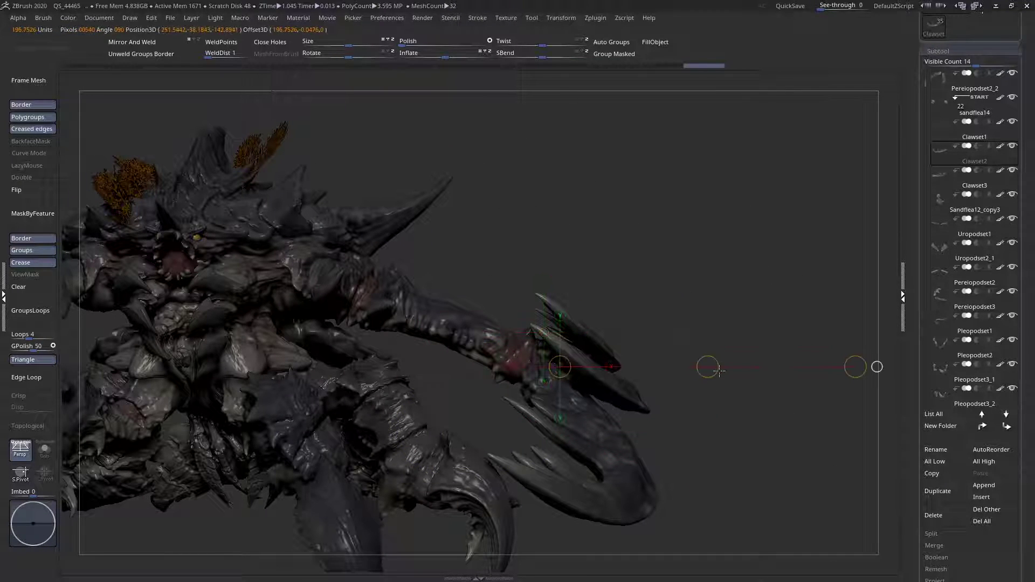
{"action": "right_click_drag", "start_coordinate": [689, 364], "coordinate": [561, 365]}
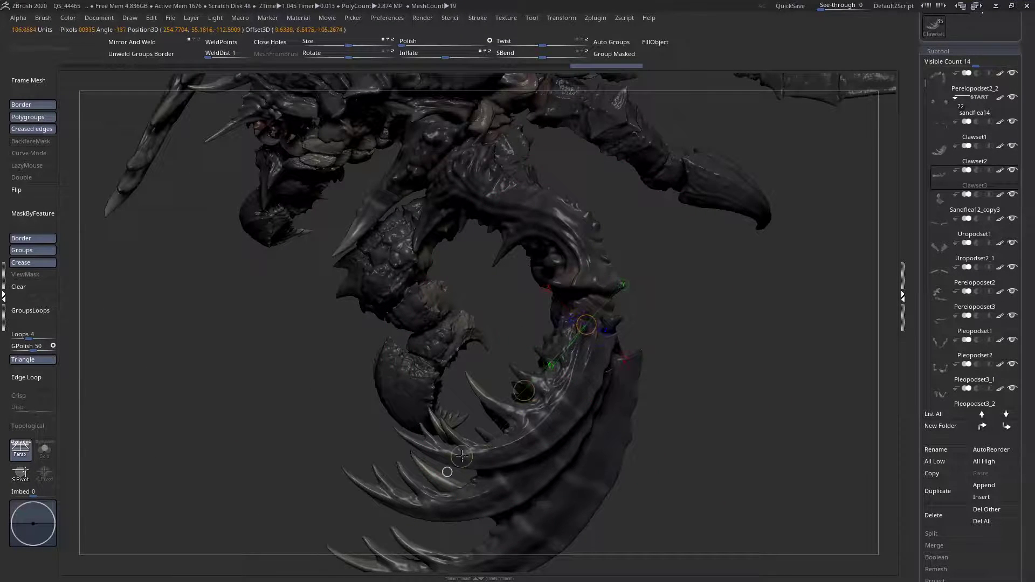
- Reselect Clawset3 and rotate its claw at the wrist with Transpose so it spreads away from the neighbouring claws
{"action": "left_click_drag", "start_coordinate": [452, 441], "coordinate": [526, 387]}
{"action": "mouse_move", "coordinate": [528, 387]}
{"action": "right_mouse_down"}
{"action": "mouse_move", "coordinate": [566, 402]}
{"action": "mouse_move", "coordinate": [382, 336]}
{"action": "mouse_move", "coordinate": [493, 349]}
{"action": "mouse_move", "coordinate": [571, 334]}
{"action": "mouse_move", "coordinate": [545, 315]}
{"action": "mouse_move", "coordinate": [523, 330]}
{"action": "mouse_move", "coordinate": [509, 365]}
{"action": "mouse_move", "coordinate": [540, 415]}
{"action": "mouse_move", "coordinate": [578, 384]}
{"action": "mouse_move", "coordinate": [589, 460]}
{"action": "mouse_move", "coordinate": [568, 324]}
{"action": "mouse_move", "coordinate": [524, 351]}
{"action": "right_mouse_up"}
{"action": "right_click_drag", "start_coordinate": [535, 380], "coordinate": [611, 399]}
{"action": "left_click", "coordinate": [544, 372], "text": "alt"}
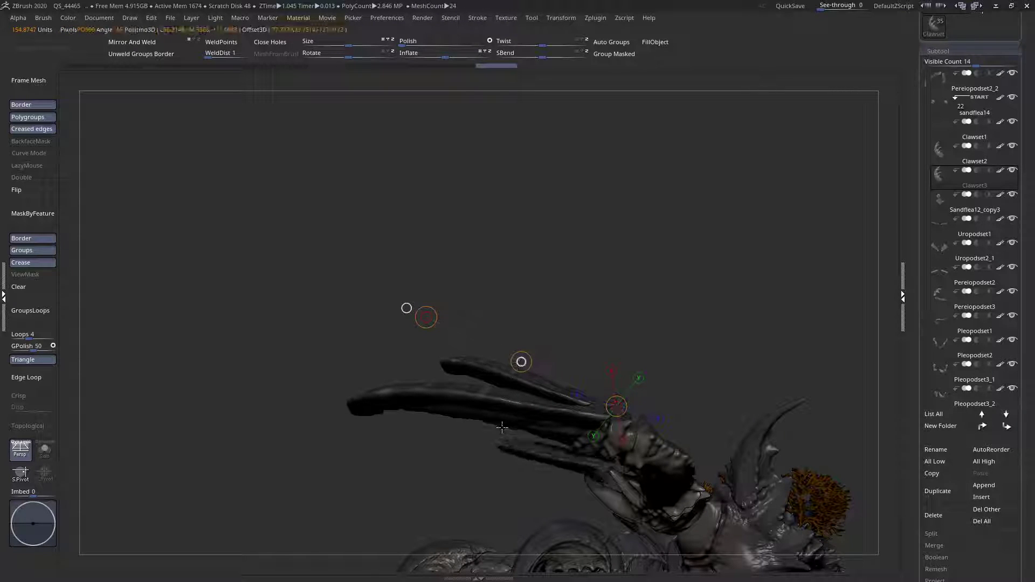
{"action": "right_click_drag", "start_coordinate": [497, 407], "coordinate": [585, 428]}
{"action": "right_click_drag", "start_coordinate": [521, 439], "coordinate": [502, 518]}
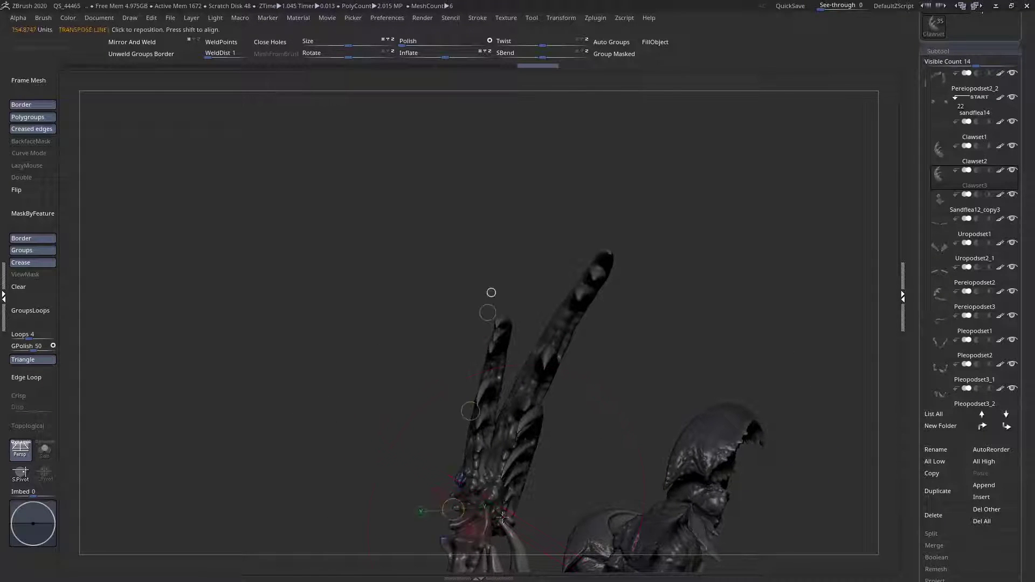
- Move and rotate the Clawset3 claw to the lower side of the wrist, opposing the other two claws
{"action": "mouse_move", "coordinate": [522, 442]}
{"action": "left_mouse_down"}
{"action": "mouse_move", "coordinate": [556, 227]}
{"action": "mouse_move", "coordinate": [657, 270]}
{"action": "mouse_move", "coordinate": [642, 259]}
{"action": "left_mouse_up"}
{"action": "left_click_drag", "start_coordinate": [531, 369], "coordinate": [550, 359]}
{"action": "mouse_move", "coordinate": [550, 372]}
{"action": "right_mouse_down"}
{"action": "mouse_move", "coordinate": [469, 393]}
{"action": "mouse_move", "coordinate": [460, 460]}
{"action": "right_mouse_up"}
{"action": "mouse_move", "coordinate": [560, 422]}
{"action": "right_mouse_down"}
{"action": "mouse_move", "coordinate": [598, 484]}
{"action": "mouse_move", "coordinate": [555, 243]}
{"action": "mouse_move", "coordinate": [564, 214]}
{"action": "right_mouse_up"}
{"action": "left_click_drag", "start_coordinate": [594, 173], "coordinate": [566, 328], "text": "shift"}
{"action": "left_click_drag", "start_coordinate": [592, 259], "coordinate": [587, 261]}
{"action": "right_click_drag", "start_coordinate": [538, 223], "coordinate": [543, 303]}
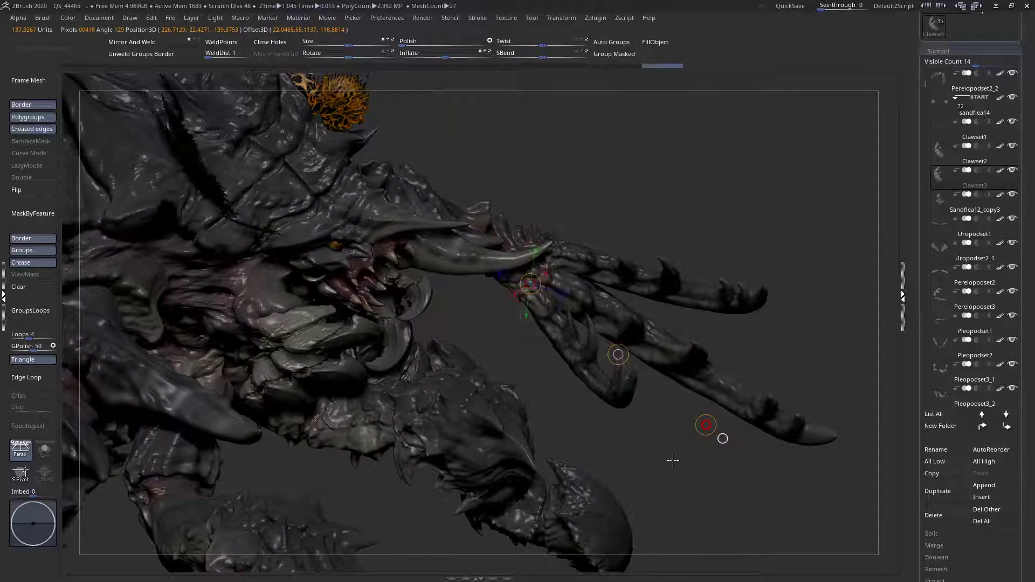
- Swing the Clawset3 claw inward like a thumb, adjusting its Transpose rotation and position from several angles
{"action": "right_click_drag", "start_coordinate": [595, 395], "coordinate": [635, 475]}
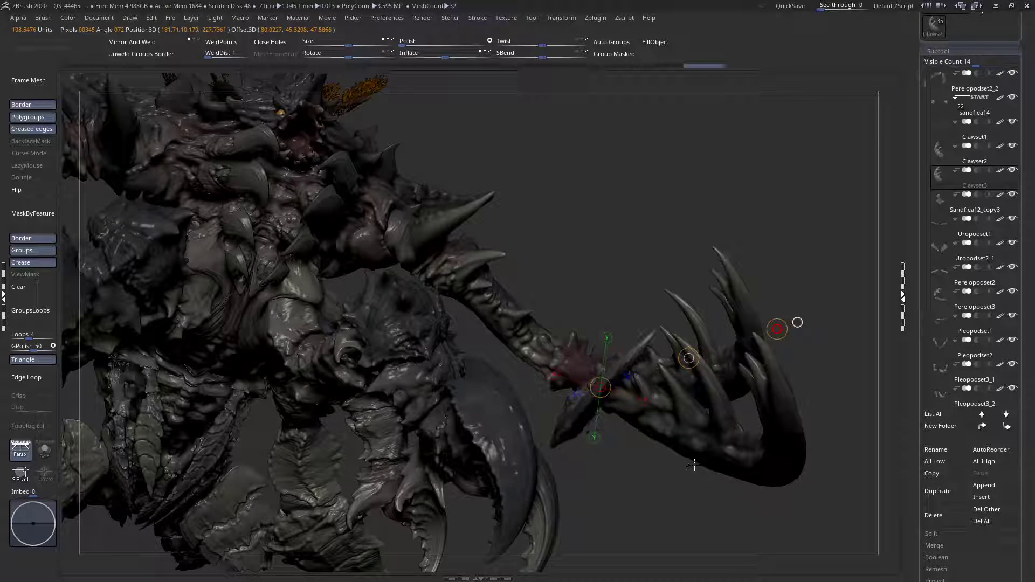
{"action": "right_click_drag", "start_coordinate": [560, 357], "coordinate": [575, 302]}
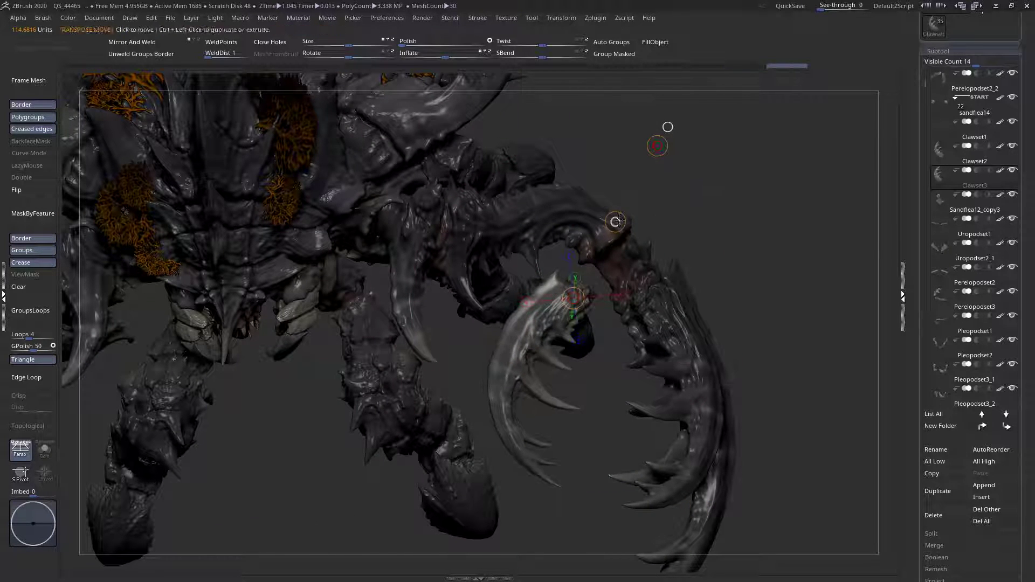
{"action": "right_click_drag", "start_coordinate": [645, 206], "coordinate": [638, 155]}
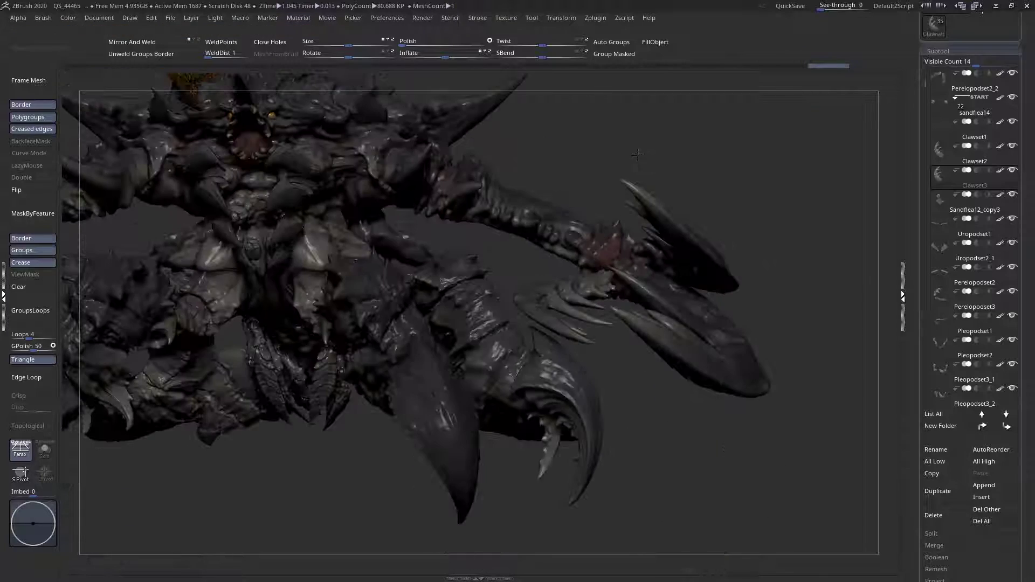
{"action": "right_click_drag", "start_coordinate": [592, 289], "coordinate": [590, 349]}
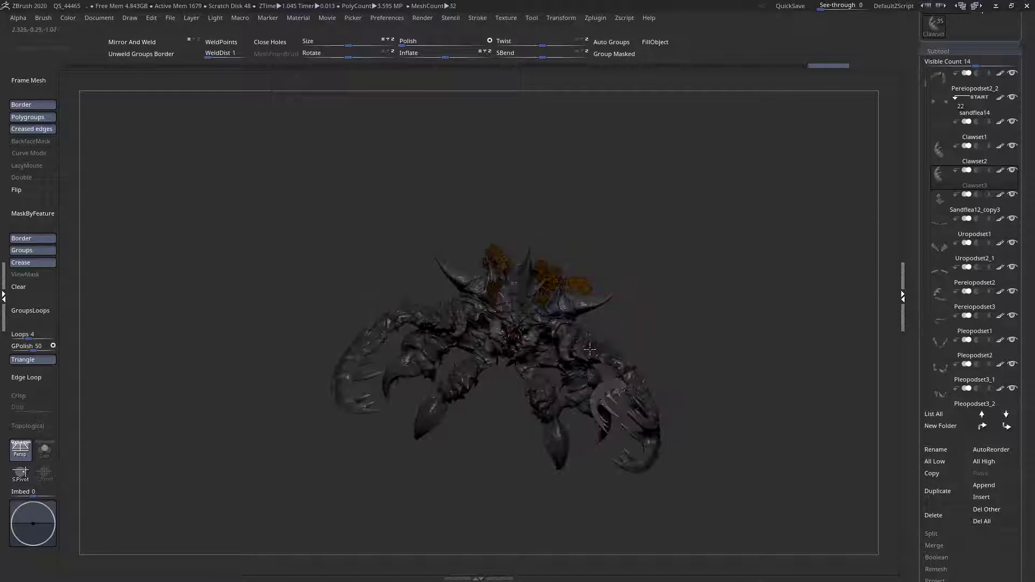
{"action": "mouse_move", "coordinate": [632, 438]}
{"action": "right_mouse_down"}
{"action": "mouse_move", "coordinate": [663, 351]}
{"action": "mouse_move", "coordinate": [627, 350]}
{"action": "mouse_move", "coordinate": [669, 429]}
{"action": "mouse_move", "coordinate": [620, 348]}
{"action": "mouse_move", "coordinate": [609, 351]}
{"action": "mouse_move", "coordinate": [615, 339]}
{"action": "right_mouse_up"}
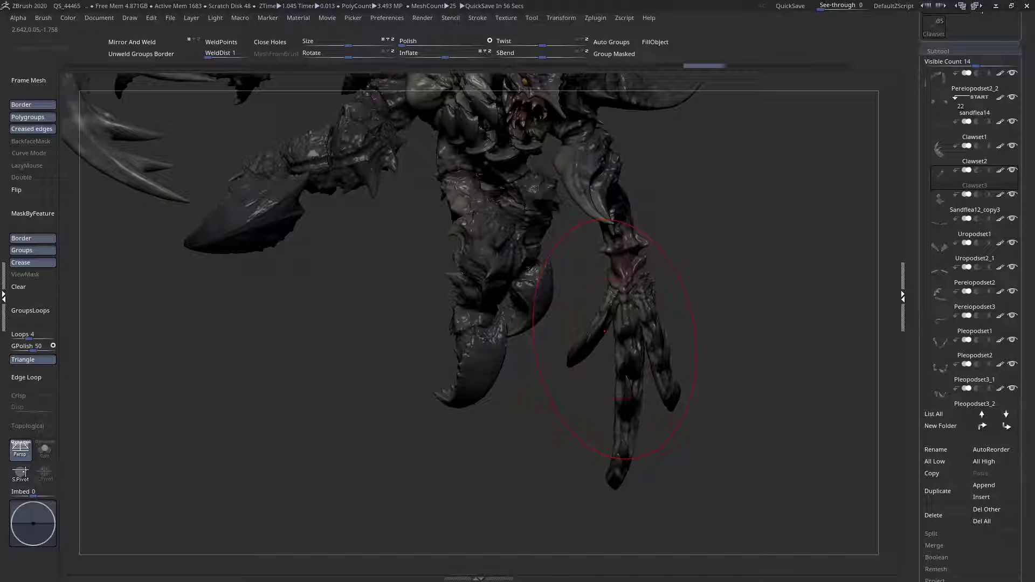
- Shift the Clawset3 claw with Transpose Move so its base sits against the wrist, and check the three-claw hand
{"action": "right_click_drag", "start_coordinate": [586, 367], "coordinate": [514, 337], "text": "alt"}
{"action": "key", "text": "w"}
{"action": "left_click", "coordinate": [523, 271]}
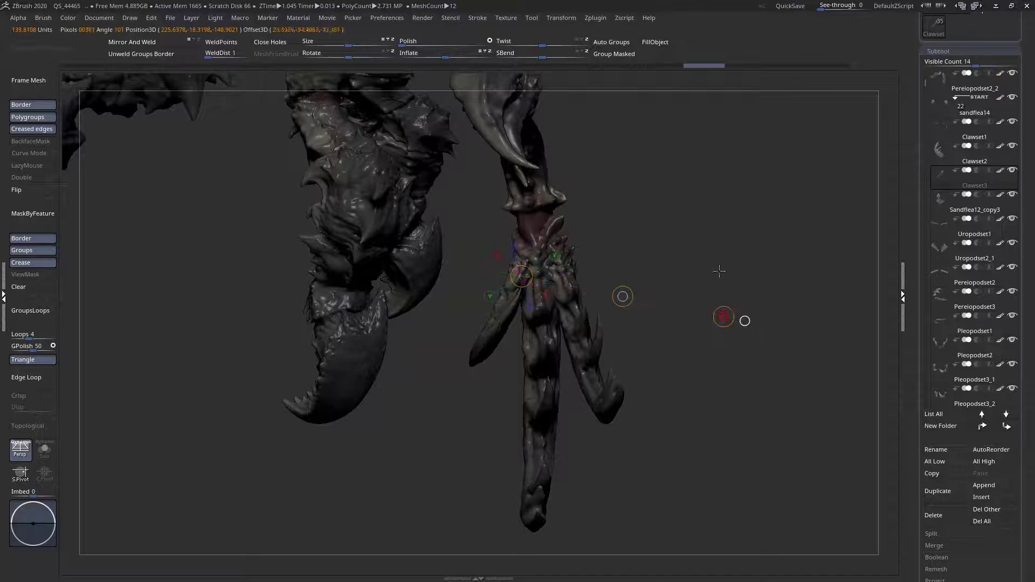
{"action": "right_click_drag", "start_coordinate": [744, 322], "coordinate": [380, 250]}
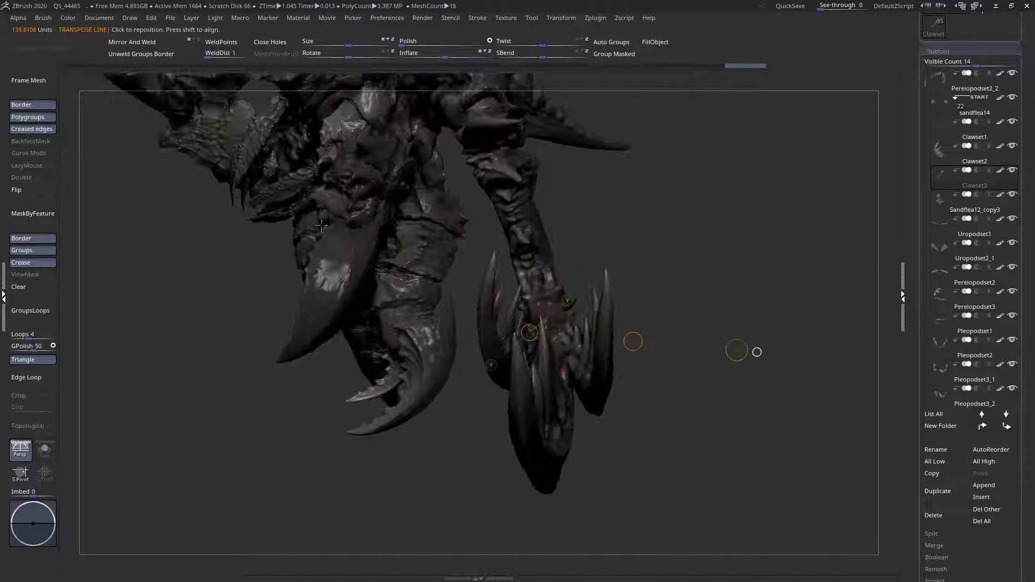
{"action": "right_click_drag", "start_coordinate": [505, 278], "coordinate": [481, 303]}
{"action": "right_click_drag", "start_coordinate": [386, 350], "coordinate": [391, 359]}
{"action": "mouse_move", "coordinate": [451, 377]}
{"action": "right_mouse_down"}
{"action": "mouse_move", "coordinate": [311, 226]}
{"action": "mouse_move", "coordinate": [310, 242]}
{"action": "mouse_move", "coordinate": [271, 277]}
{"action": "mouse_move", "coordinate": [494, 381]}
{"action": "mouse_move", "coordinate": [478, 455]}
{"action": "mouse_move", "coordinate": [484, 408]}
{"action": "mouse_move", "coordinate": [522, 377]}
{"action": "mouse_move", "coordinate": [627, 379]}
{"action": "mouse_move", "coordinate": [396, 356]}
{"action": "mouse_move", "coordinate": [527, 422]}
{"action": "mouse_move", "coordinate": [528, 369]}
{"action": "mouse_move", "coordinate": [578, 358]}
{"action": "mouse_move", "coordinate": [543, 339]}
{"action": "right_mouse_up"}
- Select the Clawset1 subtool to check the front arms, and switch to the Sandflea12_copy3 body subtool
{"action": "left_click", "coordinate": [571, 339], "text": "alt"}
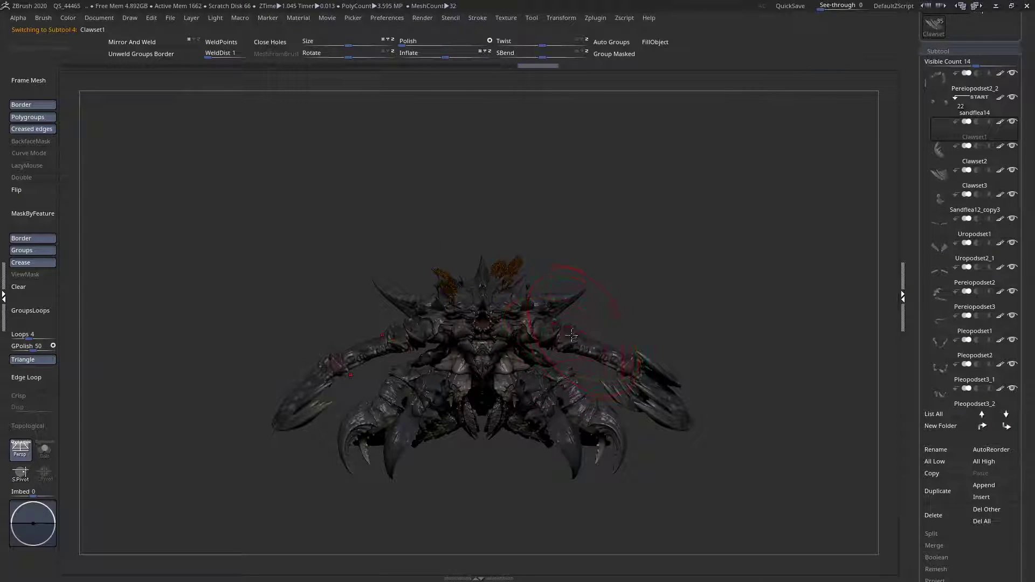
{"action": "mouse_move", "coordinate": [635, 417]}
{"action": "right_mouse_down", "text": "ctrl"}
{"action": "mouse_move", "coordinate": [617, 314]}
{"action": "mouse_move", "coordinate": [531, 336]}
{"action": "mouse_move", "coordinate": [612, 316]}
{"action": "mouse_move", "coordinate": [636, 400]}
{"action": "mouse_move", "coordinate": [706, 370]}
{"action": "right_mouse_up", "text": "ctrl"}
{"action": "key", "text": "space"}
{"action": "key", "text": "space"}
{"action": "right_click_drag", "start_coordinate": [689, 245], "coordinate": [703, 229], "text": "ctrl"}
{"action": "right_click_drag", "start_coordinate": [696, 275], "coordinate": [605, 287]}
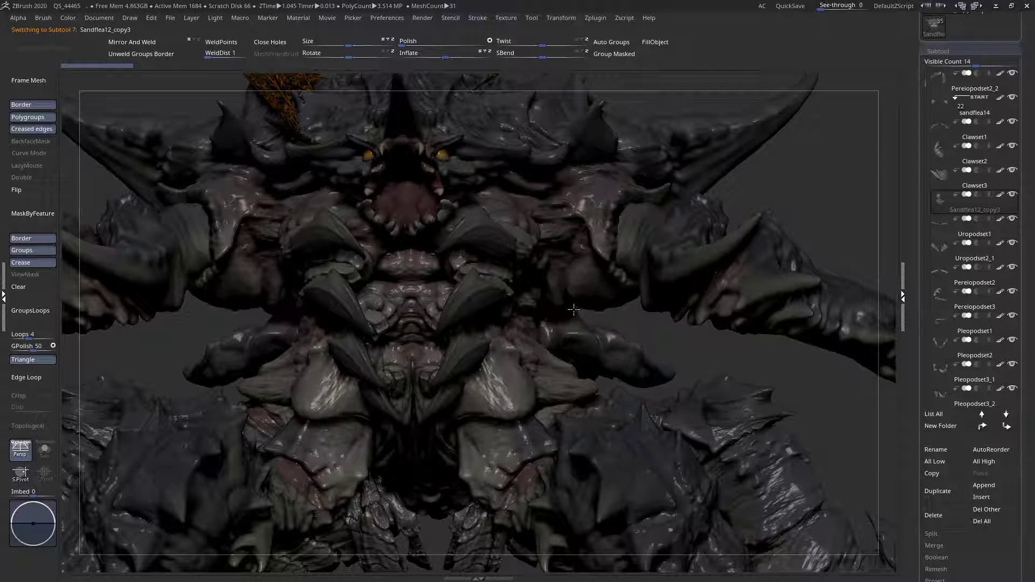
- Examine the Sandflea12_copy3 torso around the arm sockets and belly from the front, side and close up
{"action": "key", "text": "space"}
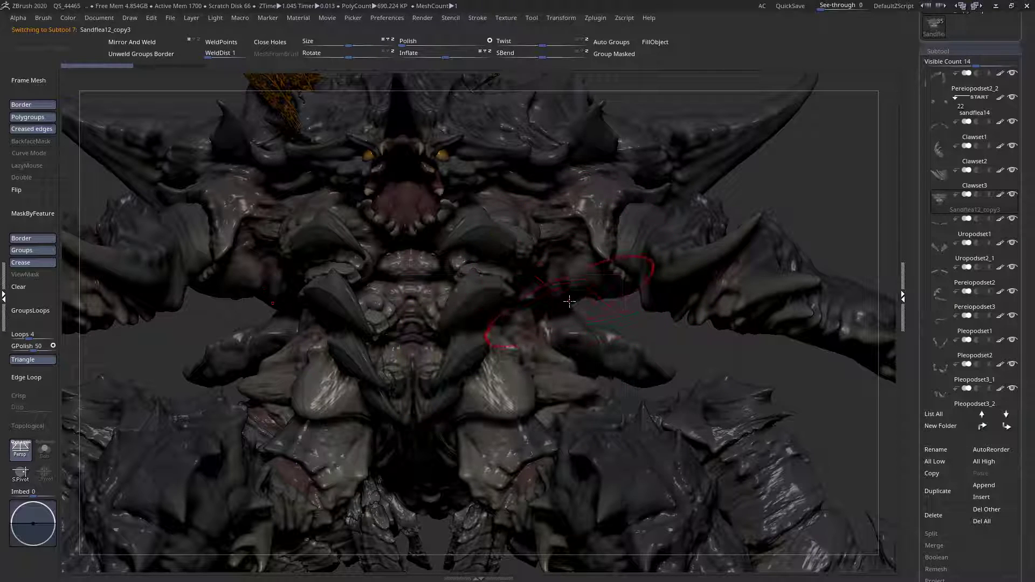
{"action": "right_click_drag", "start_coordinate": [565, 320], "coordinate": [552, 283]}
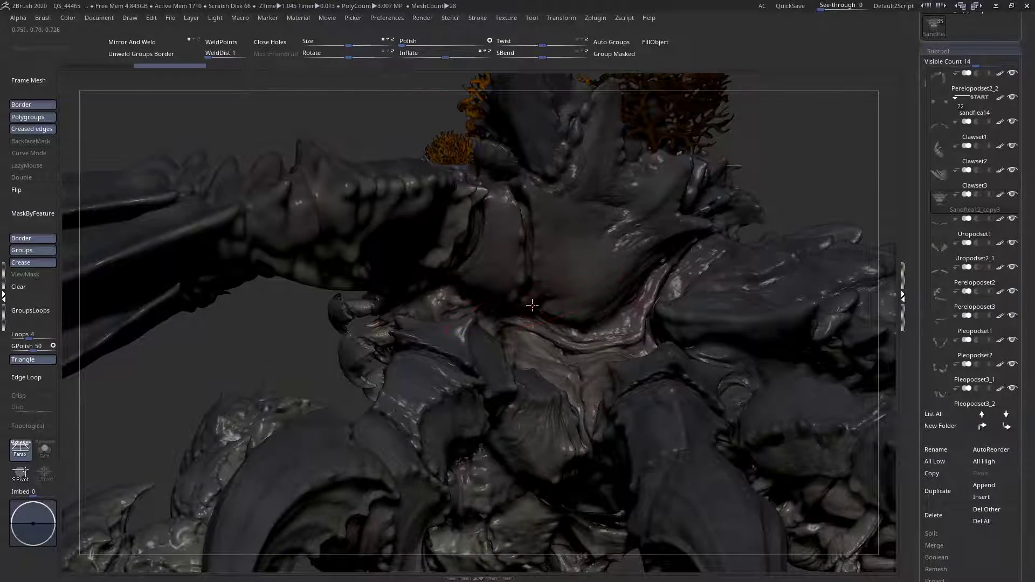
{"action": "right_click_drag", "start_coordinate": [527, 320], "coordinate": [597, 322]}
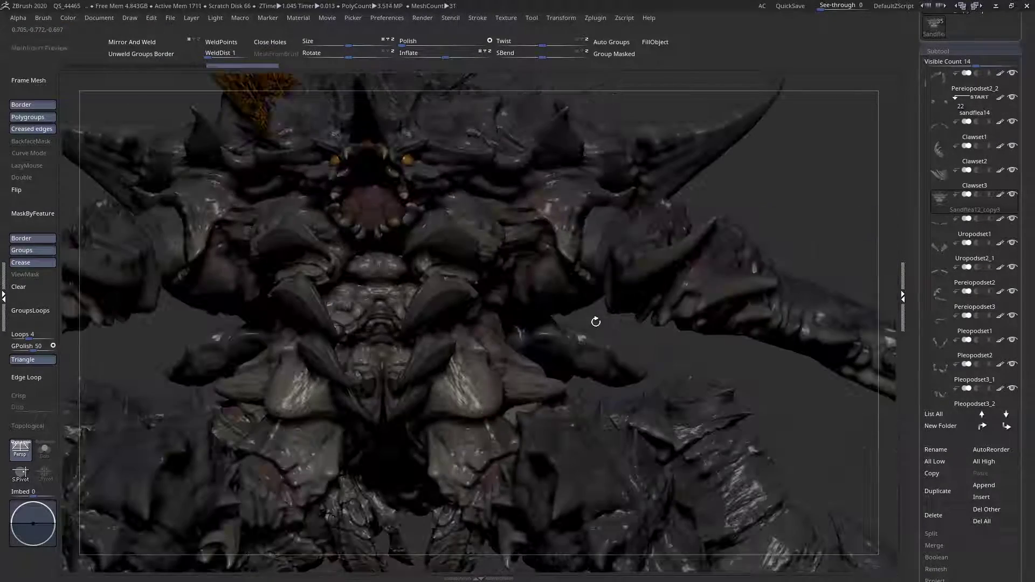
{"action": "right_click", "coordinate": [506, 319]}
{"action": "right_click_drag", "start_coordinate": [504, 329], "coordinate": [601, 400], "text": "ctrl"}
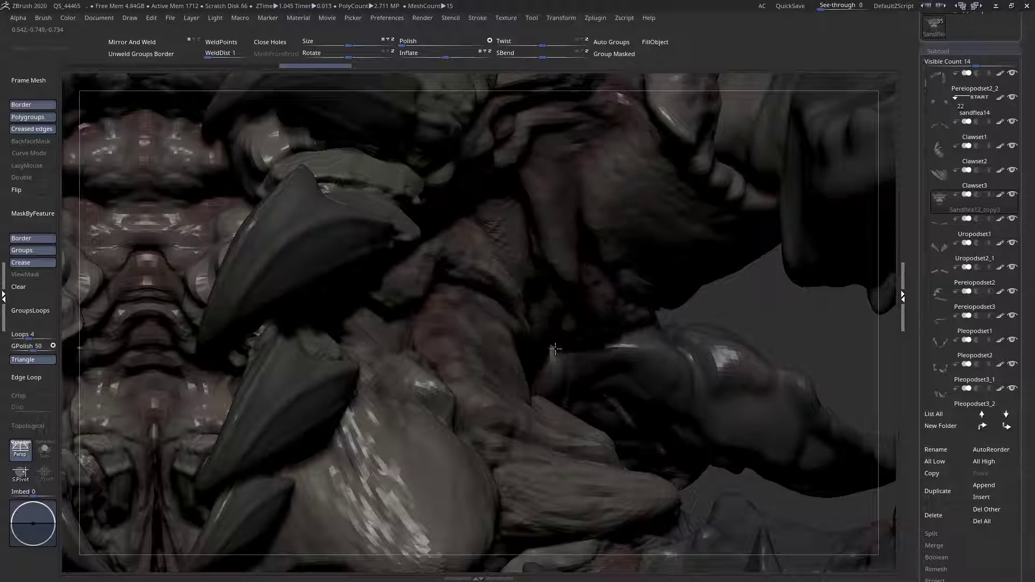
{"action": "key", "text": "f"}
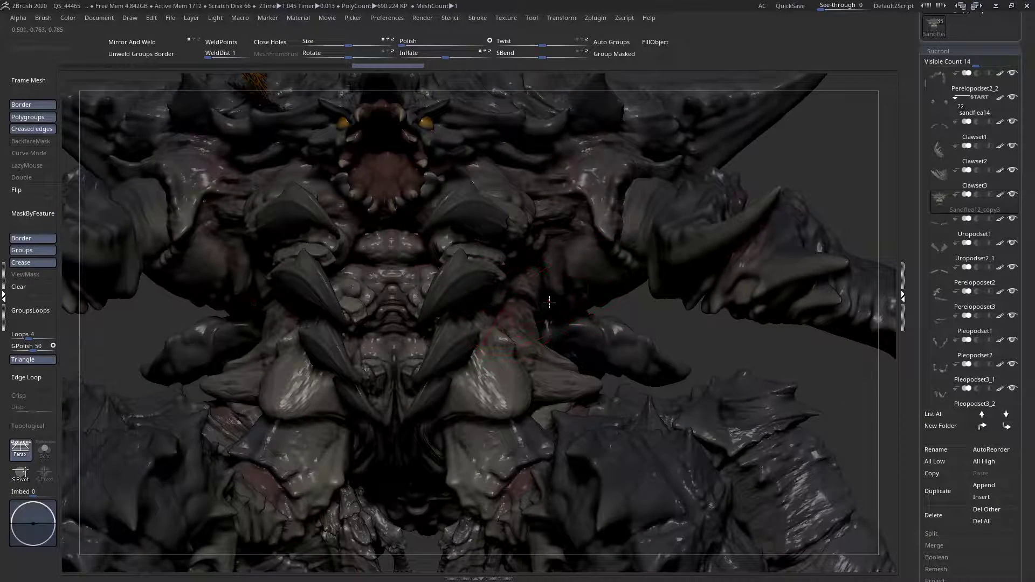
{"action": "right_click_drag", "start_coordinate": [565, 303], "coordinate": [588, 337]}
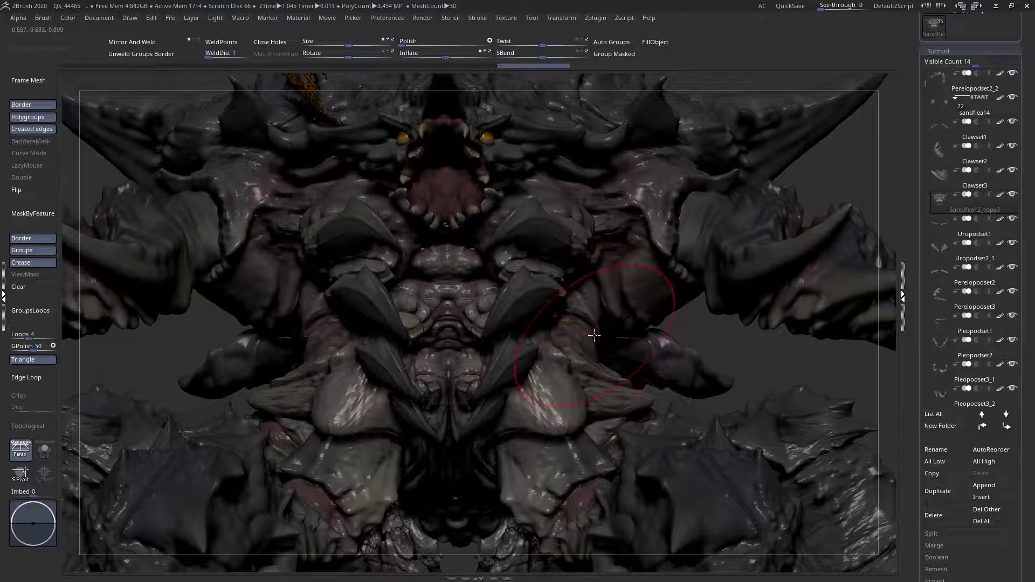
{"action": "right_click_drag", "start_coordinate": [595, 342], "coordinate": [630, 274], "text": "ctrl"}
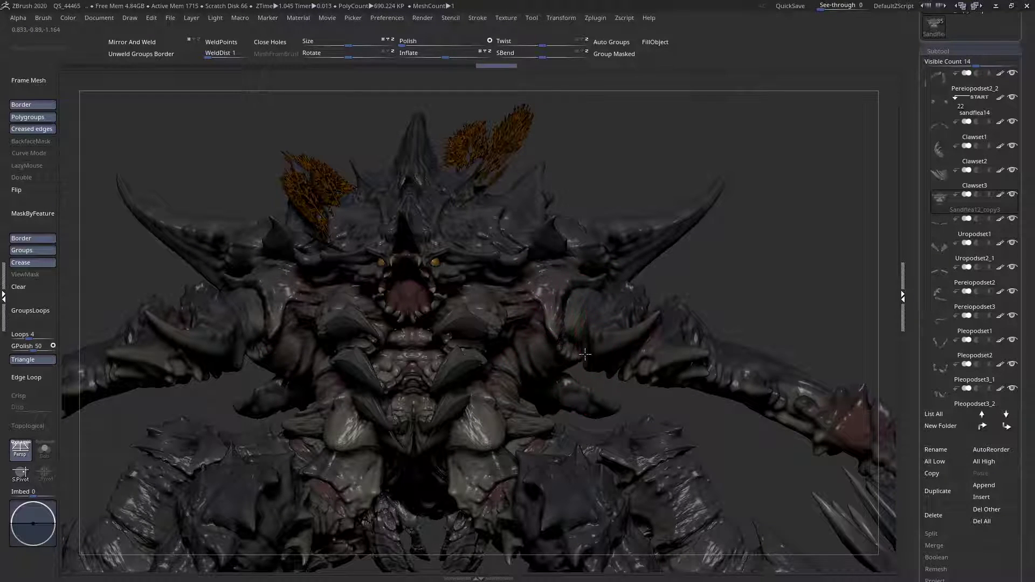
- Inspect the torso, back and arm joints from several angles, and select the Clawset1 subtool
{"action": "mouse_move", "coordinate": [582, 353]}
{"action": "right_mouse_down"}
{"action": "mouse_move", "coordinate": [554, 321]}
{"action": "mouse_move", "coordinate": [635, 352]}
{"action": "mouse_move", "coordinate": [645, 404]}
{"action": "mouse_move", "coordinate": [659, 391]}
{"action": "mouse_move", "coordinate": [563, 413]}
{"action": "mouse_move", "coordinate": [608, 388]}
{"action": "mouse_move", "coordinate": [563, 289]}
{"action": "mouse_move", "coordinate": [564, 358]}
{"action": "mouse_move", "coordinate": [585, 377]}
{"action": "mouse_move", "coordinate": [583, 352]}
{"action": "mouse_move", "coordinate": [533, 293]}
{"action": "mouse_move", "coordinate": [455, 326]}
{"action": "mouse_move", "coordinate": [468, 302]}
{"action": "right_mouse_up"}
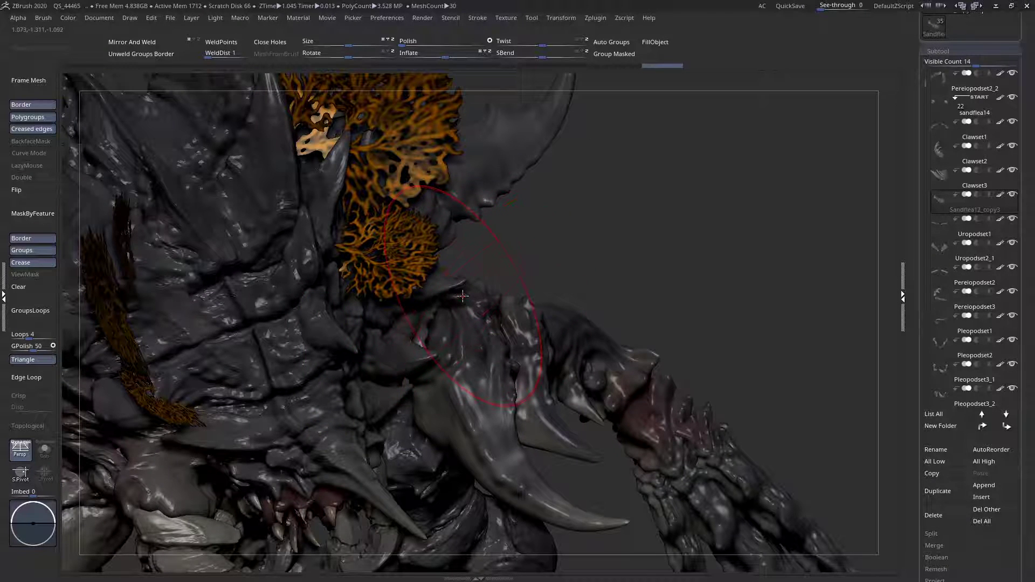
{"action": "mouse_move", "coordinate": [485, 300]}
{"action": "right_mouse_down"}
{"action": "mouse_move", "coordinate": [409, 318]}
{"action": "mouse_move", "coordinate": [420, 318]}
{"action": "mouse_move", "coordinate": [410, 330]}
{"action": "mouse_move", "coordinate": [406, 323]}
{"action": "mouse_move", "coordinate": [497, 284]}
{"action": "right_mouse_up"}
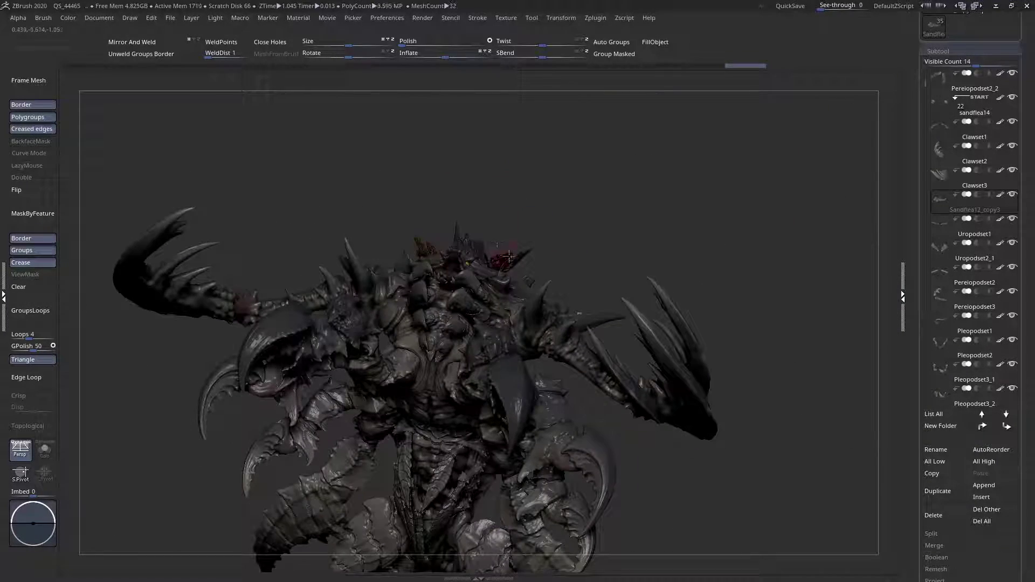
{"action": "mouse_move", "coordinate": [502, 285]}
{"action": "right_mouse_down"}
{"action": "mouse_move", "coordinate": [512, 287]}
{"action": "mouse_move", "coordinate": [508, 317]}
{"action": "right_mouse_up"}
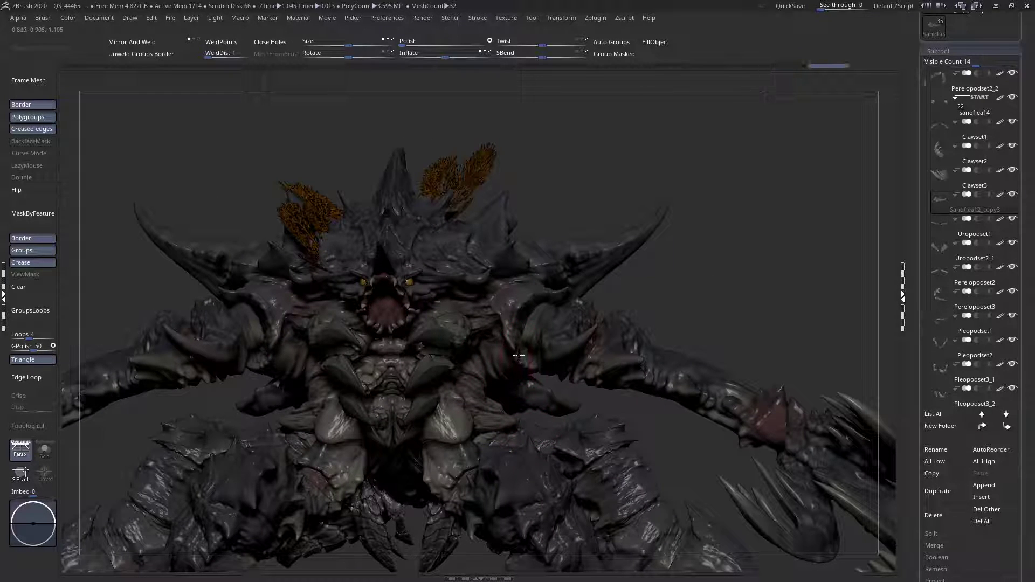
{"action": "right_click_drag", "start_coordinate": [519, 355], "coordinate": [524, 438], "text": "ctrl"}
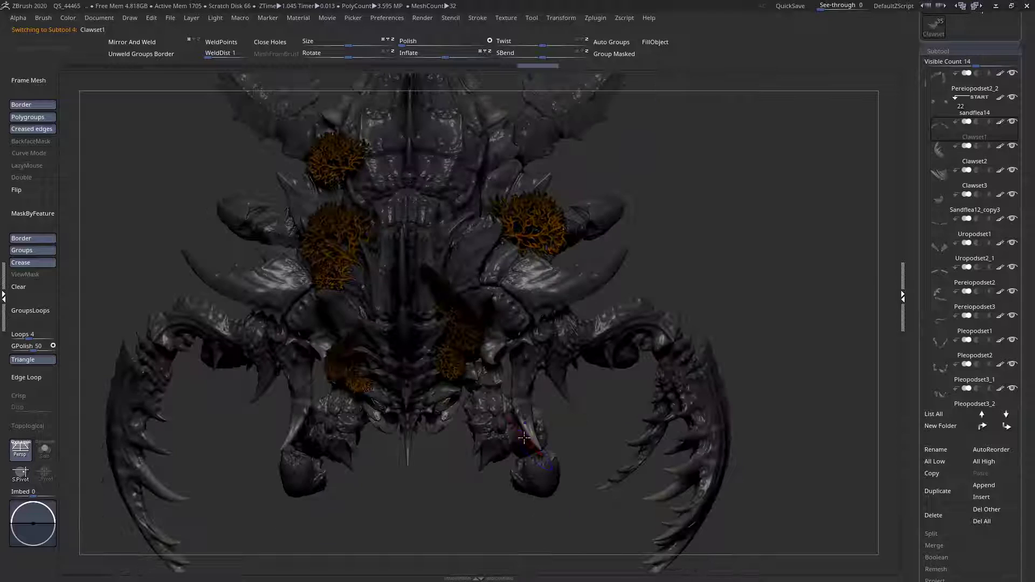
{"action": "left_click", "coordinate": [537, 401], "text": "alt"}
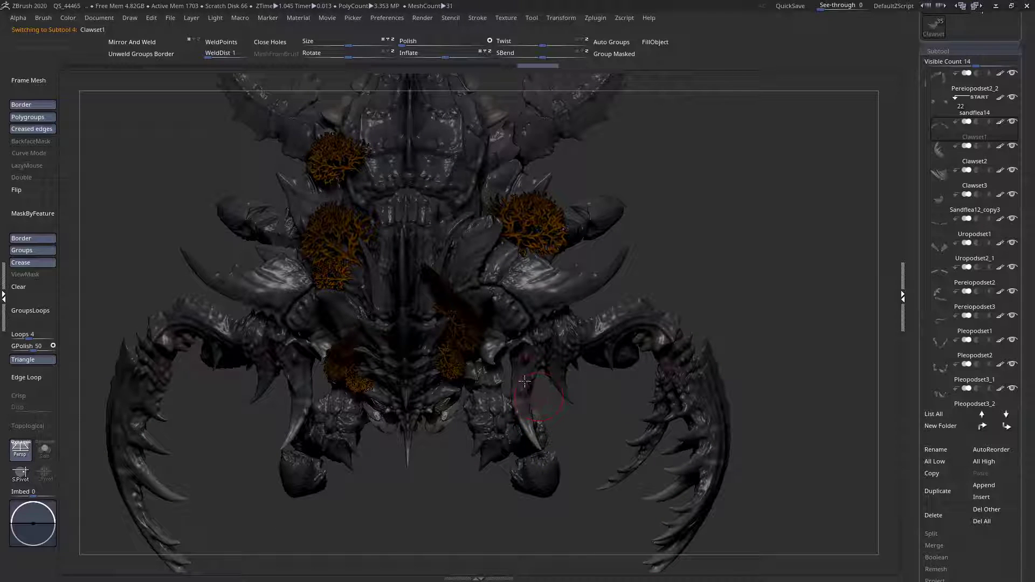
{"action": "mouse_move", "coordinate": [525, 381]}
{"action": "right_mouse_down"}
{"action": "mouse_move", "coordinate": [540, 377]}
{"action": "mouse_move", "coordinate": [555, 399]}
{"action": "mouse_move", "coordinate": [541, 431]}
{"action": "right_mouse_up"}
{"action": "left_click", "coordinate": [546, 416], "text": "alt"}
- Adjust the brush size and nudge the Clawset1 upper arm near the shoulder with the Move brush
{"action": "key", "text": "space"}
{"action": "key", "text": "s"}
{"action": "right_click_drag", "start_coordinate": [608, 399], "coordinate": [602, 394]}
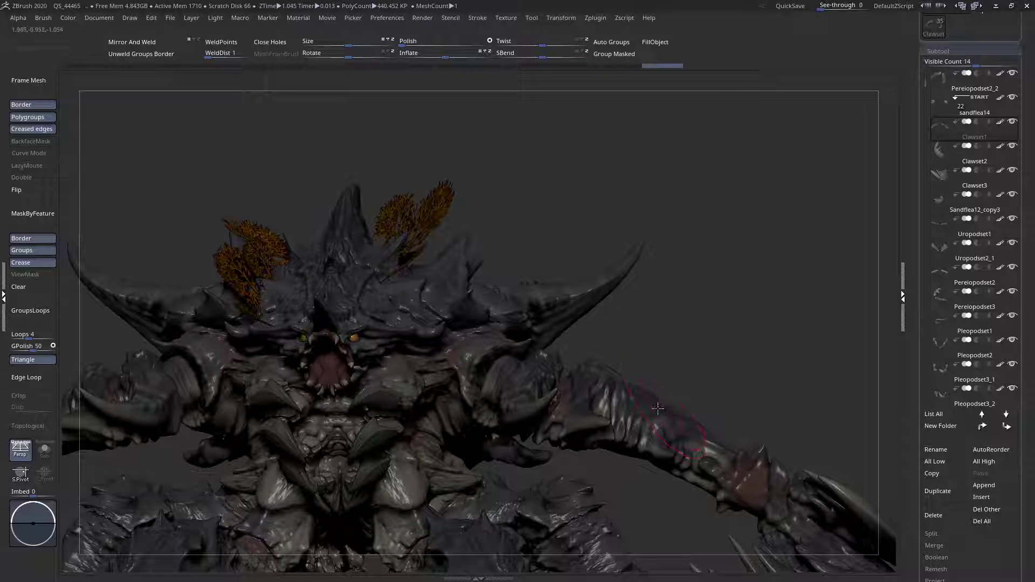
{"action": "right_click_drag", "start_coordinate": [642, 470], "coordinate": [640, 378]}
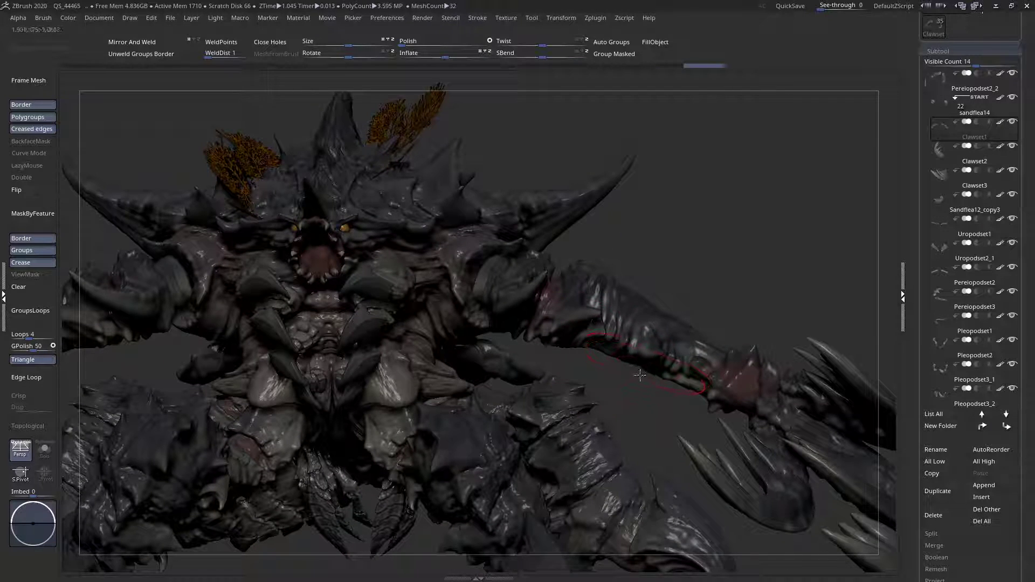
{"action": "key", "text": "f"}
{"action": "right_click_drag", "start_coordinate": [582, 336], "coordinate": [557, 292], "text": "ctrl"}
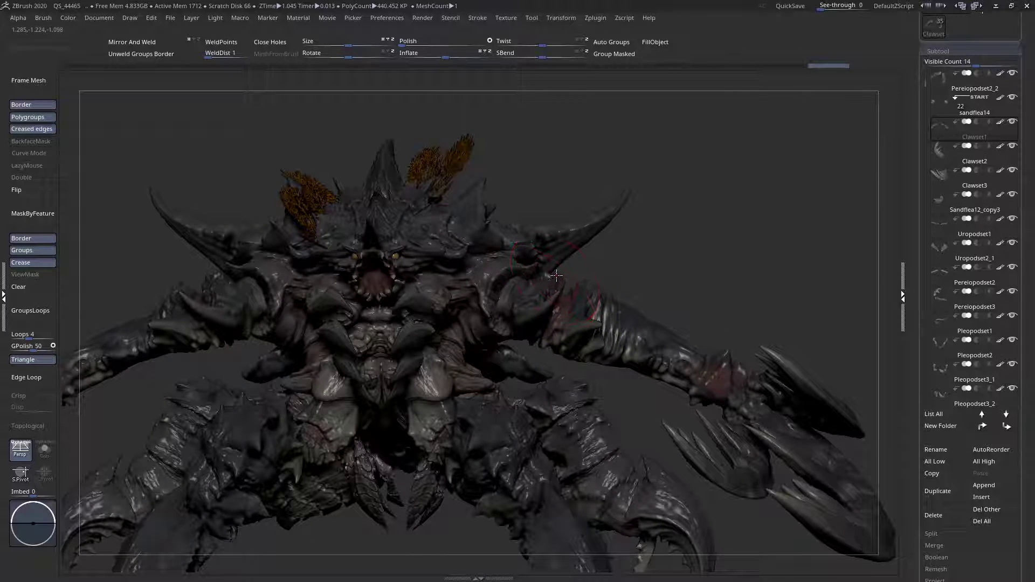
{"action": "left_click_drag", "start_coordinate": [558, 269], "coordinate": [555, 268]}
{"action": "key", "text": "f"}
{"action": "right_click_drag", "start_coordinate": [655, 361], "coordinate": [554, 386]}
{"action": "key", "text": "f"}
{"action": "key", "text": "space"}
{"action": "mouse_move", "coordinate": [556, 275]}
{"action": "right_mouse_down"}
{"action": "mouse_move", "coordinate": [525, 337]}
{"action": "mouse_move", "coordinate": [564, 344]}
{"action": "mouse_move", "coordinate": [504, 339]}
{"action": "mouse_move", "coordinate": [582, 307]}
{"action": "mouse_move", "coordinate": [456, 333]}
{"action": "mouse_move", "coordinate": [531, 356]}
{"action": "mouse_move", "coordinate": [517, 396]}
{"action": "mouse_move", "coordinate": [635, 361]}
{"action": "mouse_move", "coordinate": [440, 330]}
{"action": "mouse_move", "coordinate": [439, 322]}
{"action": "right_mouse_up"}
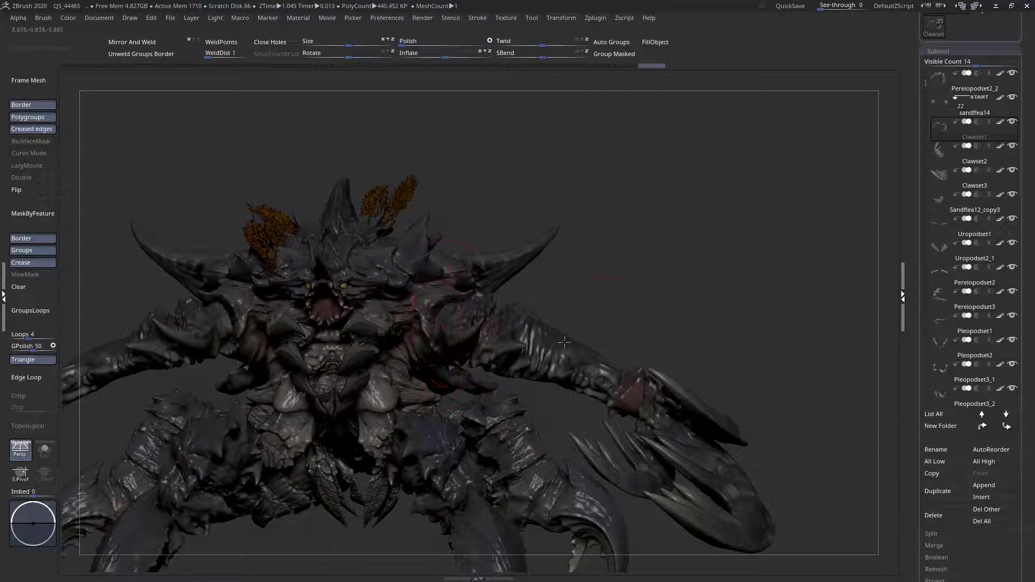
- Reshape the upper and lower contours of the Clawset1 arm between shoulder and wrist with the Move brush
{"action": "left_click_drag", "start_coordinate": [587, 331], "coordinate": [592, 322]}
{"action": "left_click_drag", "start_coordinate": [579, 385], "coordinate": [572, 350]}
{"action": "left_click_drag", "start_coordinate": [554, 385], "coordinate": [587, 402]}
{"action": "right_click_drag", "start_coordinate": [604, 407], "coordinate": [581, 442]}
- Resize the Move brush and adjust the bend of the Clawset1 arm above the wrist in side view
{"action": "key", "text": "space"}
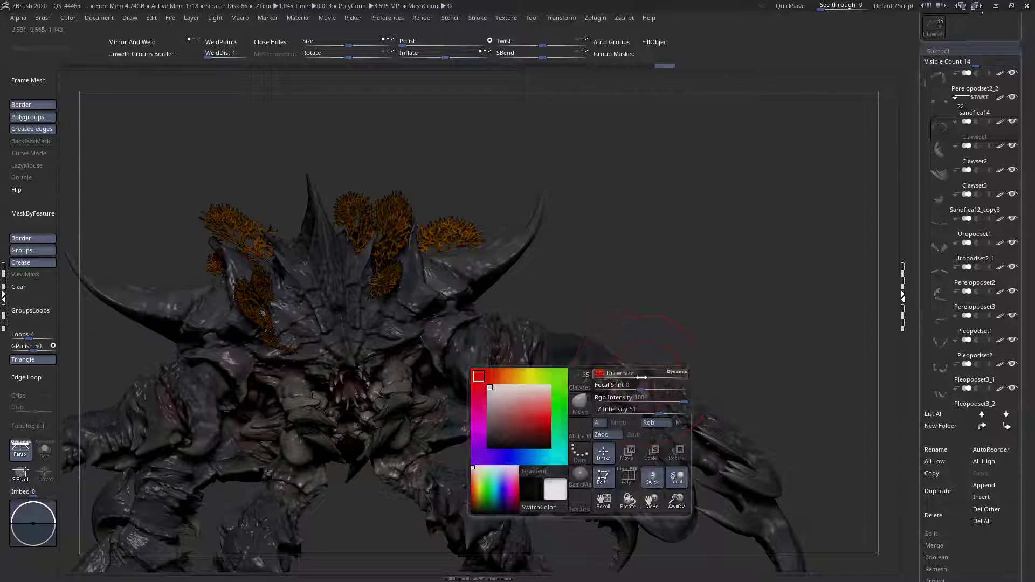
{"action": "right_click_drag", "start_coordinate": [642, 377], "coordinate": [669, 367]}
{"action": "key", "text": "space"}
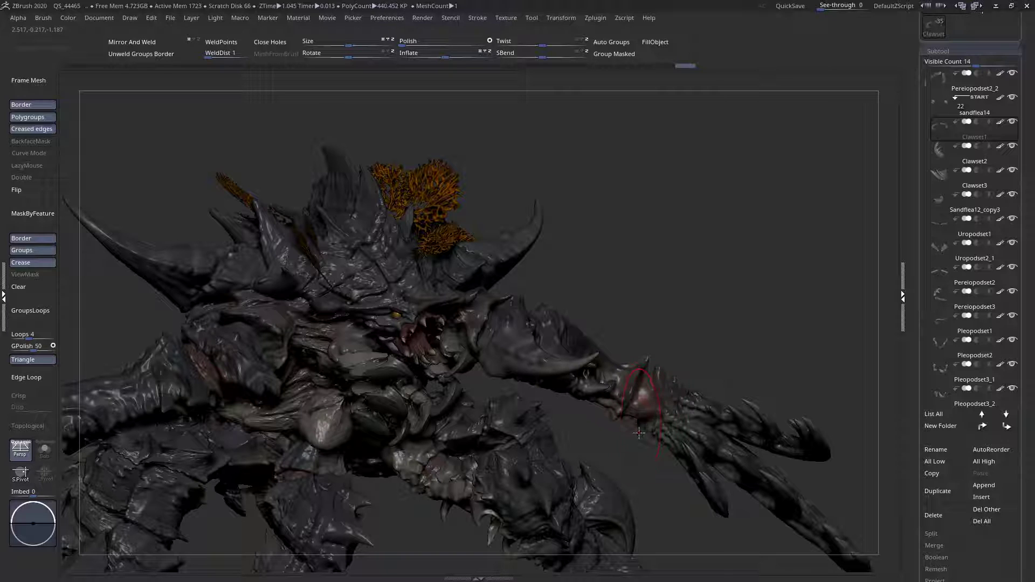
{"action": "right_click_drag", "start_coordinate": [641, 422], "coordinate": [634, 401]}
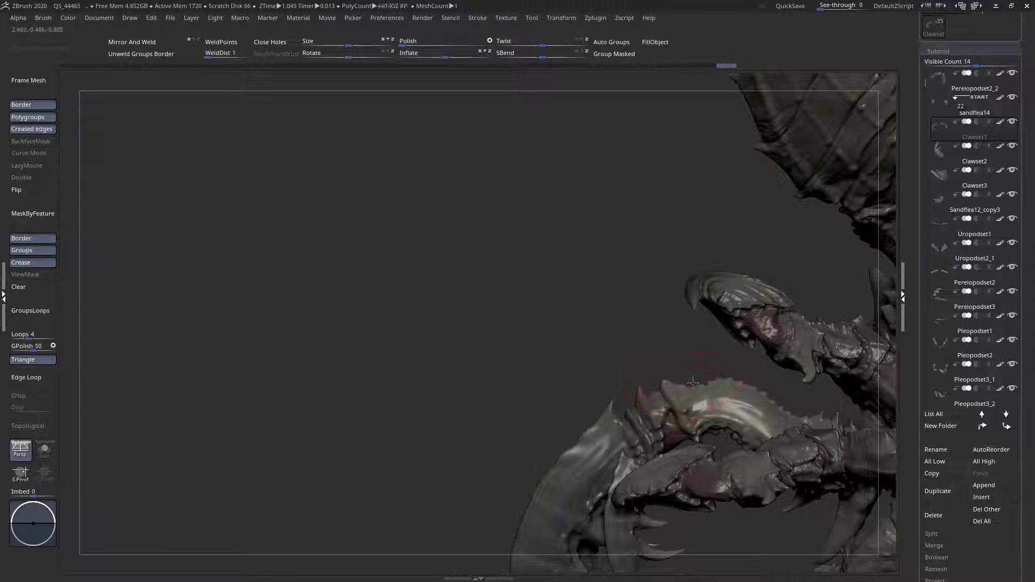
{"action": "right_click_drag", "start_coordinate": [752, 383], "coordinate": [749, 476], "text": "ctrl"}
{"action": "left_click_drag", "start_coordinate": [760, 477], "coordinate": [795, 433]}
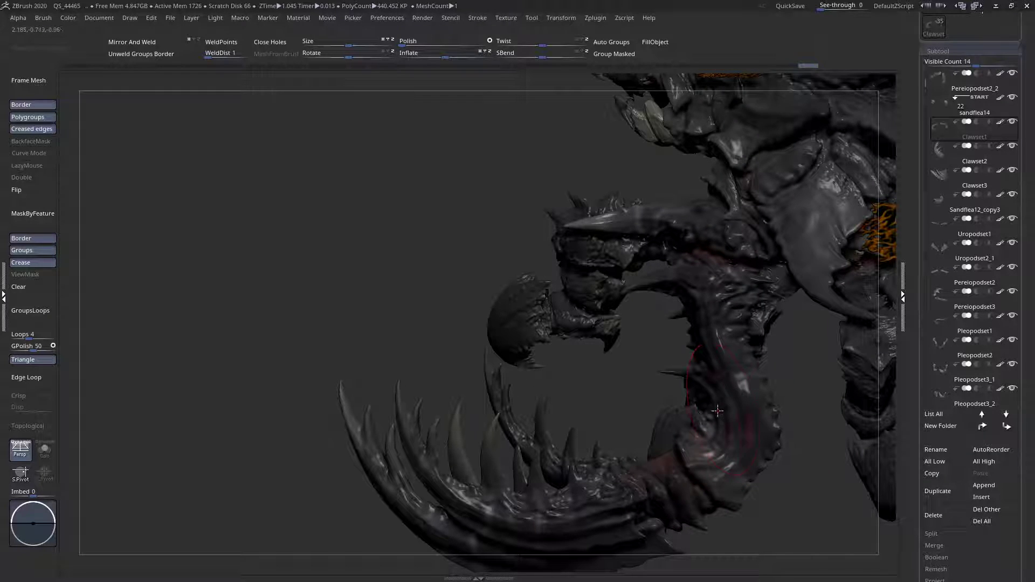
{"action": "left_click_drag", "start_coordinate": [750, 349], "coordinate": [756, 347]}
- Pull the upper edge of the large spike on the Clawset1 upper arm outward into a fuller curve
{"action": "mouse_move", "coordinate": [754, 344]}
{"action": "right_mouse_down", "text": "ctrl"}
{"action": "mouse_move", "coordinate": [766, 275]}
{"action": "mouse_move", "coordinate": [602, 212]}
{"action": "mouse_move", "coordinate": [588, 262]}
{"action": "mouse_move", "coordinate": [575, 222]}
{"action": "right_mouse_up", "text": "ctrl"}
{"action": "right_click", "coordinate": [601, 224]}
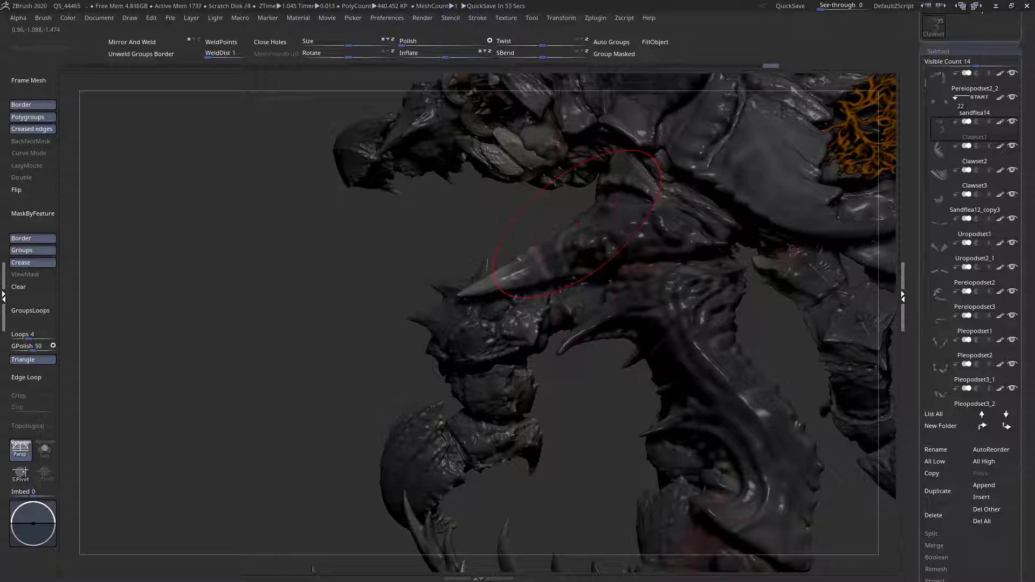
{"action": "right_click_drag", "start_coordinate": [378, 312], "coordinate": [429, 302]}
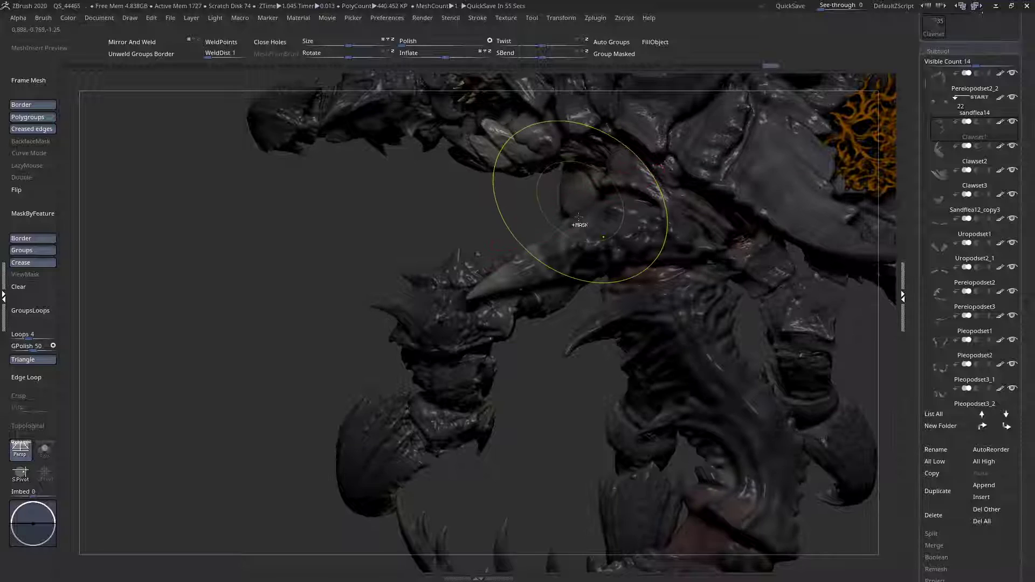
{"action": "right_click_drag", "start_coordinate": [579, 221], "coordinate": [558, 258], "text": "ctrl"}
{"action": "key", "text": "space"}
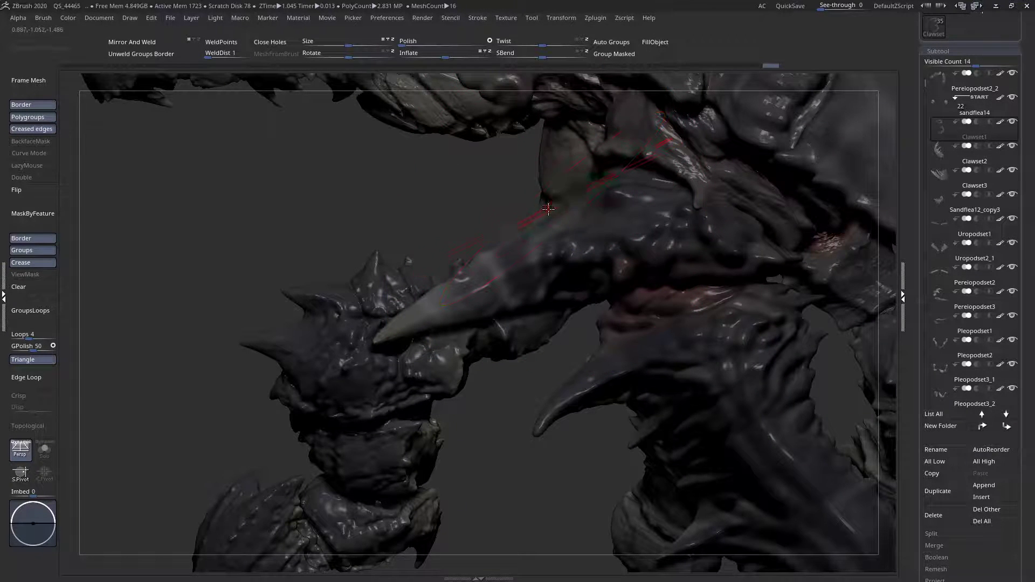
{"action": "left_click_drag", "start_coordinate": [458, 270], "coordinate": [429, 241]}
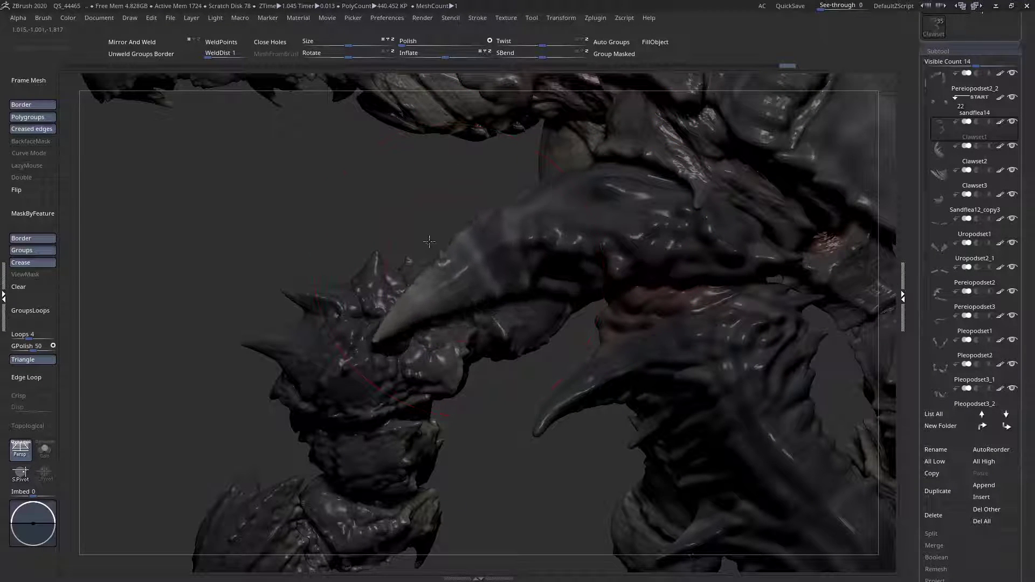
- Check the reshaped Clawset1 arms against the whole creature from the front and other angles
{"action": "right_click_drag", "start_coordinate": [528, 282], "coordinate": [544, 259]}
{"action": "left_click", "coordinate": [521, 427], "text": "alt"}
{"action": "left_click", "coordinate": [547, 319], "text": "alt"}
{"action": "mouse_move", "coordinate": [544, 329]}
{"action": "right_mouse_down"}
{"action": "mouse_move", "coordinate": [542, 319]}
{"action": "mouse_move", "coordinate": [512, 334]}
{"action": "mouse_move", "coordinate": [526, 352]}
{"action": "mouse_move", "coordinate": [549, 323]}
{"action": "right_mouse_up"}
{"action": "key", "text": "space"}
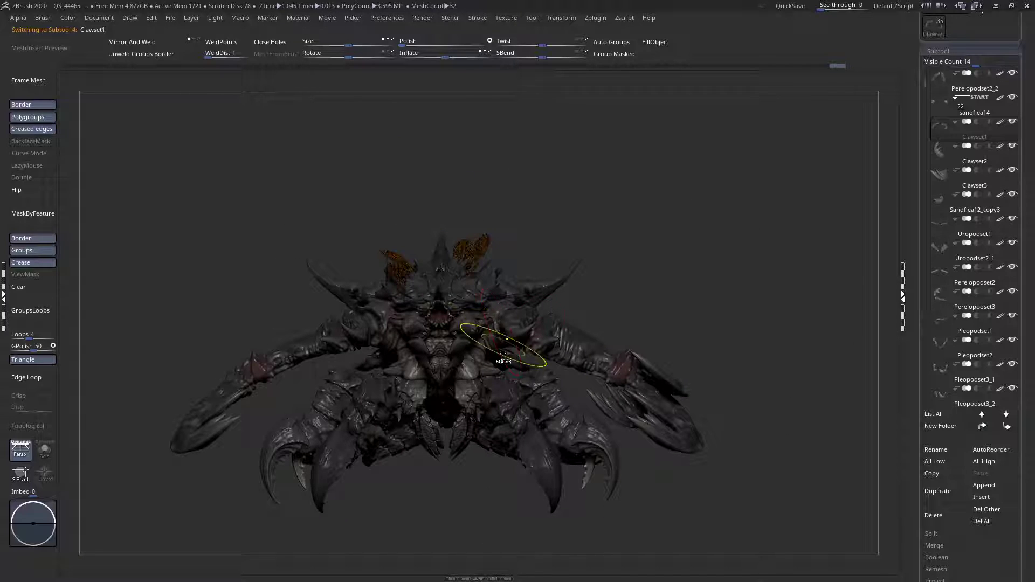
{"action": "right_click_drag", "start_coordinate": [502, 348], "coordinate": [523, 396]}
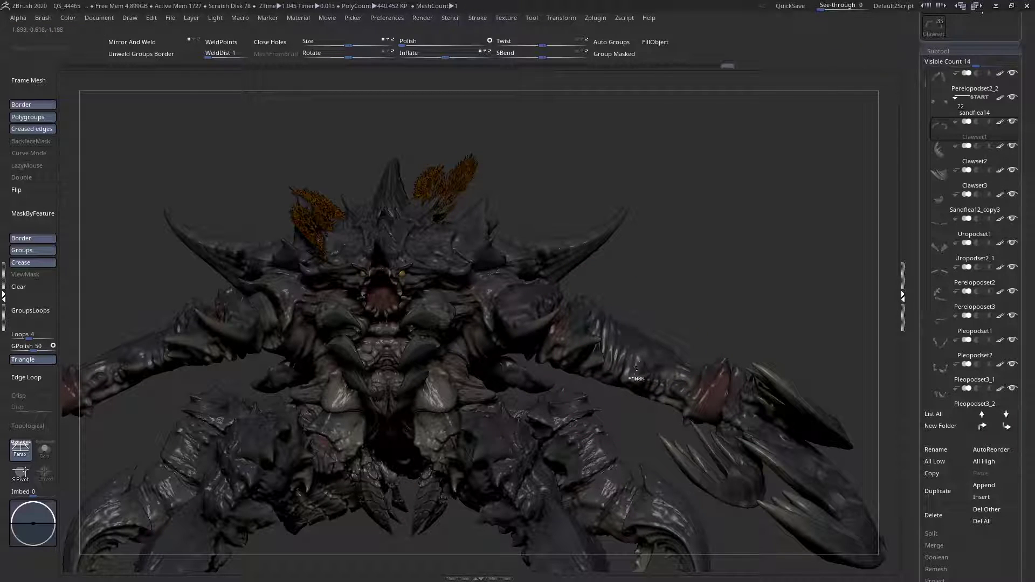
{"action": "mouse_move", "coordinate": [599, 367]}
{"action": "right_mouse_down"}
{"action": "mouse_move", "coordinate": [546, 362]}
{"action": "mouse_move", "coordinate": [636, 513]}
{"action": "mouse_move", "coordinate": [596, 462]}
{"action": "mouse_move", "coordinate": [578, 332]}
{"action": "mouse_move", "coordinate": [600, 268]}
{"action": "mouse_move", "coordinate": [503, 393]}
{"action": "mouse_move", "coordinate": [586, 353]}
{"action": "right_mouse_up"}
{"action": "right_click_drag", "start_coordinate": [666, 393], "coordinate": [543, 308]}
- Mask the claw end of Clawset1 and switch the masking brush to MaskCurve
{"action": "left_click_drag", "start_coordinate": [602, 500], "coordinate": [361, 220], "text": "ctrl+shift"}
{"action": "key", "text": "space"}
{"action": "left_click", "coordinate": [271, 300]}
{"action": "key", "text": "n"}
{"action": "key", "text": "u"}
{"action": "key", "text": "space"}
{"action": "left_click", "coordinate": [275, 294]}
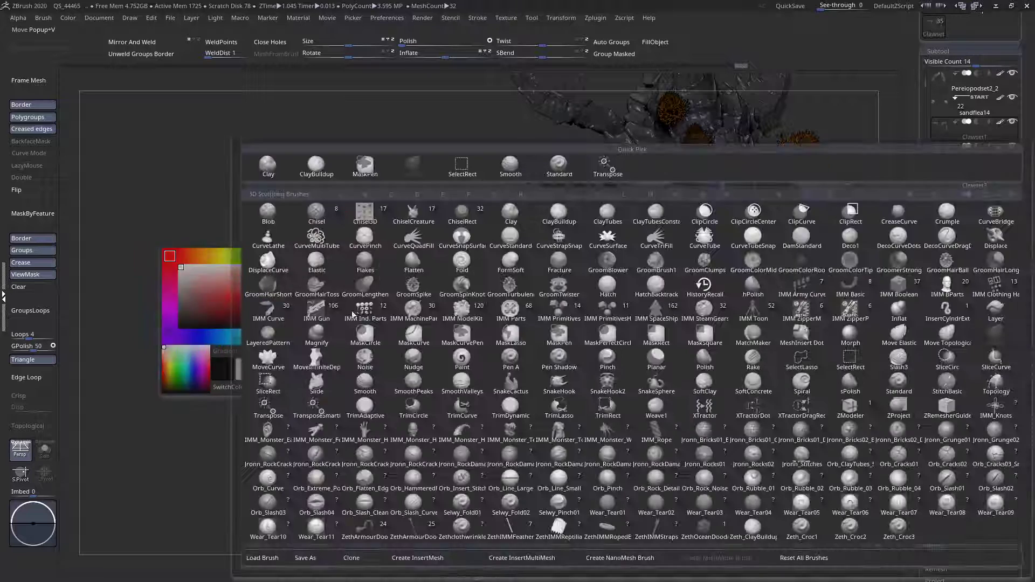
{"action": "key", "text": "m"}
{"action": "left_click", "coordinate": [699, 341]}
{"action": "left_click", "coordinate": [941, 434]}
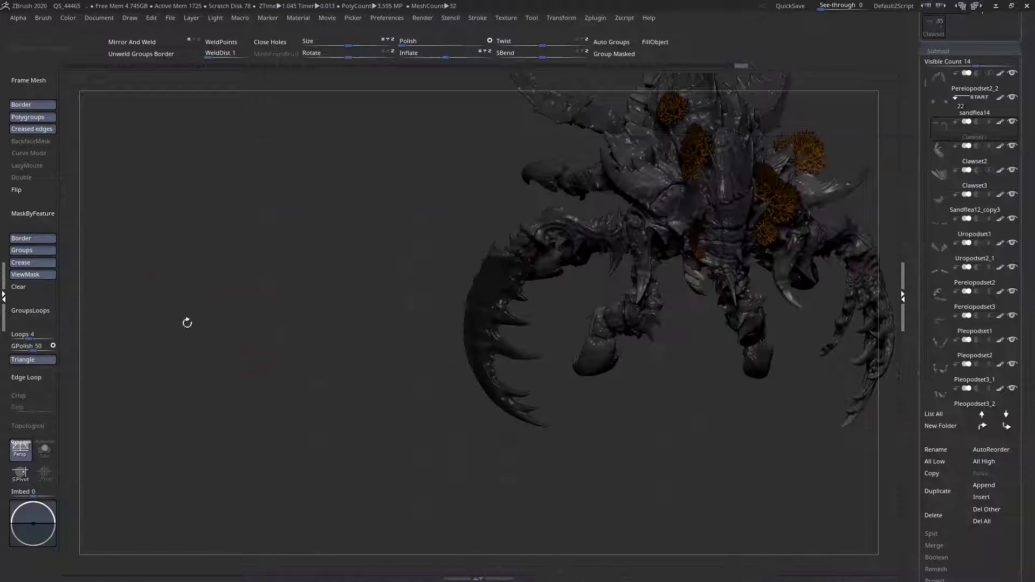
- Clear the mask and isolate the Clawset1 subtool in Solo mode
{"action": "left_click", "coordinate": [24, 292]}
{"action": "right_click_drag", "start_coordinate": [556, 309], "coordinate": [527, 428], "text": "ctrl"}
{"action": "left_click", "coordinate": [51, 457]}
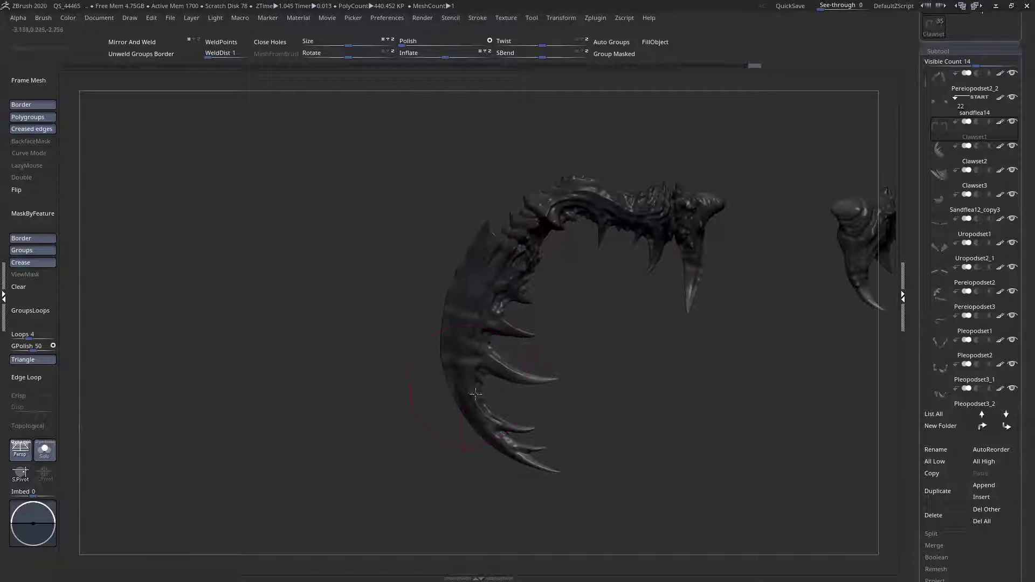
- Draw a curve mask across the Clawset1 wrist and invert it so only the claw stays unmasked
{"action": "left_click_drag", "start_coordinate": [633, 476], "coordinate": [524, 214], "text": "ctrl"}
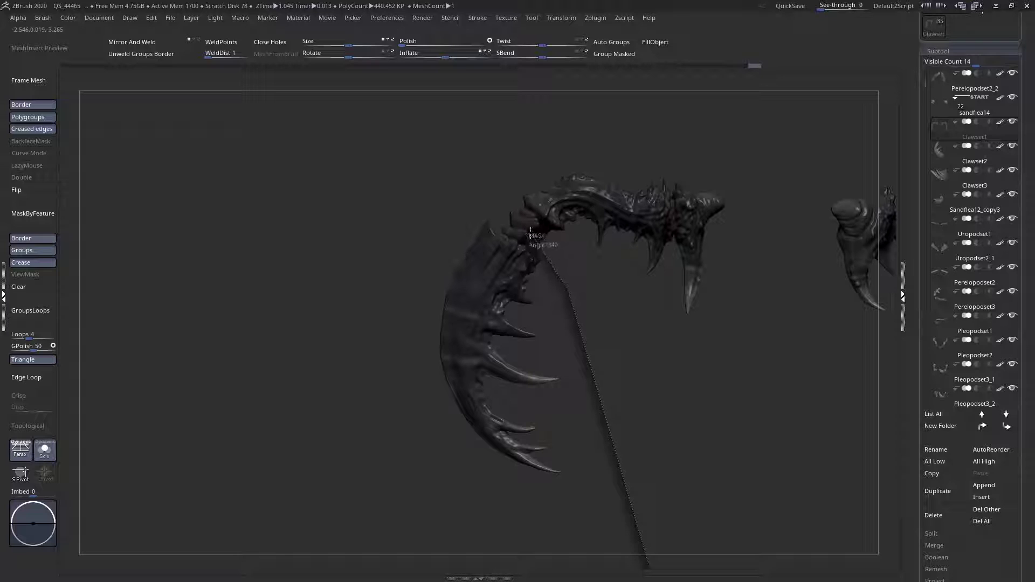
{"action": "left_click_drag", "start_coordinate": [501, 223], "coordinate": [435, 133], "text": "ctrl"}
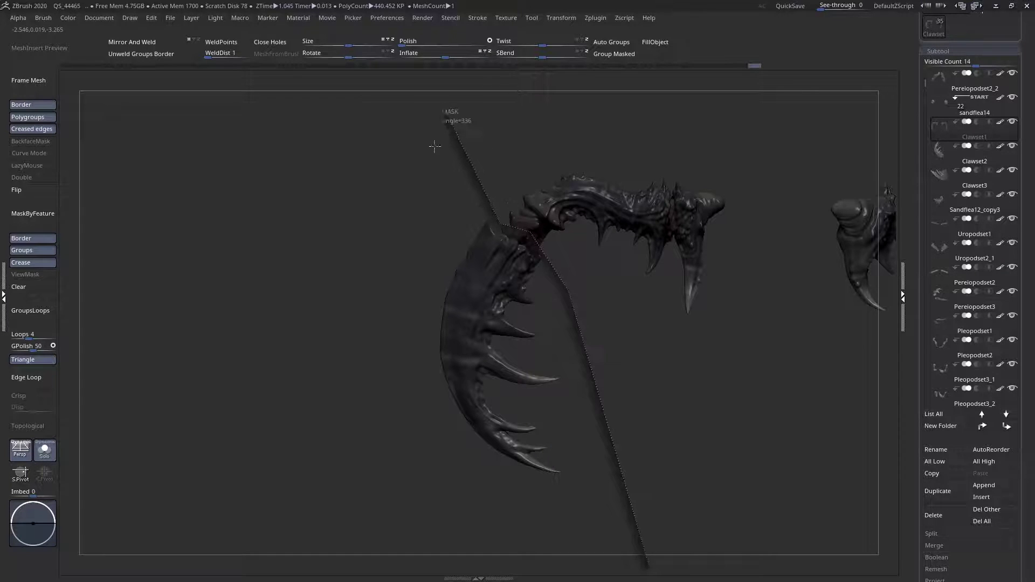
{"action": "left_click_drag", "start_coordinate": [405, 278], "coordinate": [405, 268], "text": "ctrl"}
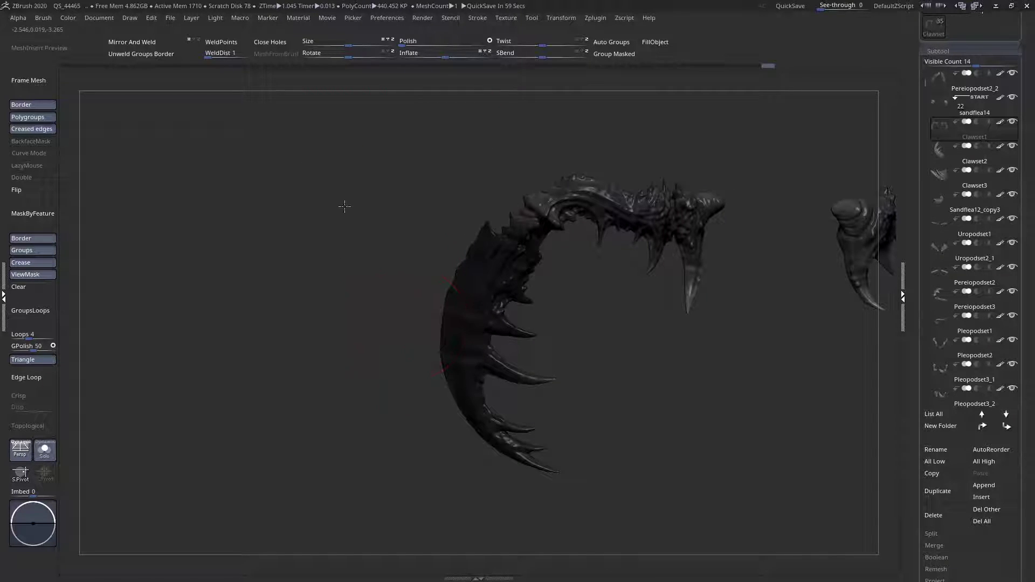
{"action": "left_click_drag", "start_coordinate": [400, 338], "coordinate": [365, 329]}
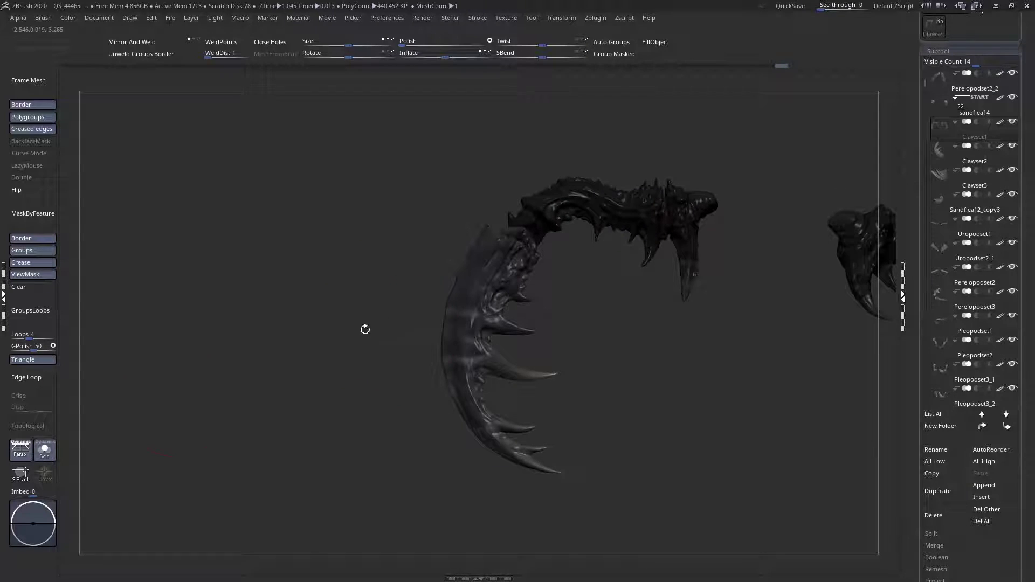
- Show the whole creature, scale the unmasked Clawset1 claw with Transpose from the wrist, and clear the mask
{"action": "left_click", "coordinate": [45, 451]}
{"action": "key", "text": "w"}
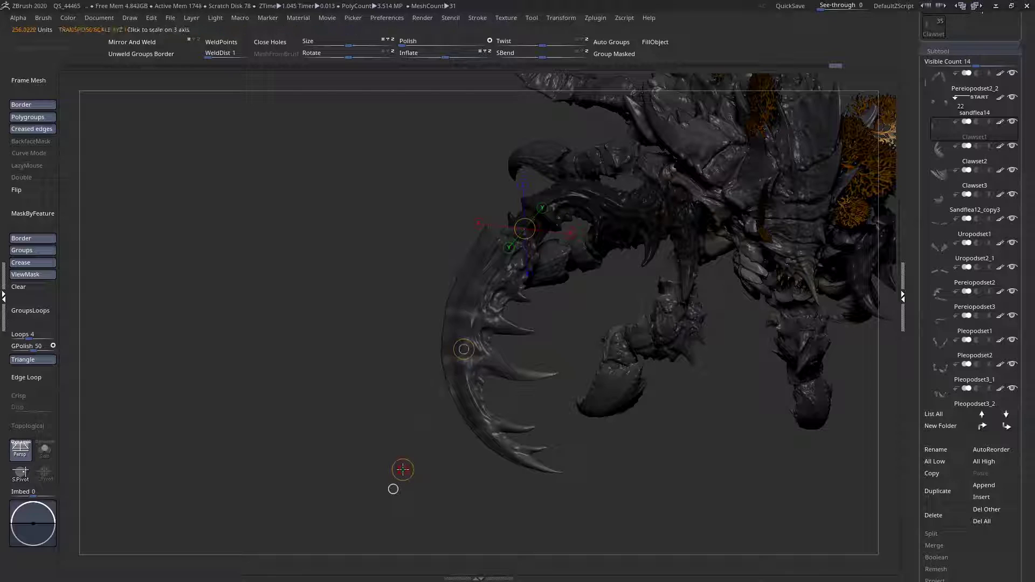
{"action": "left_click_drag", "start_coordinate": [400, 484], "coordinate": [447, 370]}
{"action": "key", "text": "q"}
{"action": "right_click_drag", "start_coordinate": [430, 358], "coordinate": [405, 331], "text": "ctrl"}
{"action": "mouse_move", "coordinate": [499, 363]}
{"action": "right_mouse_down"}
{"action": "mouse_move", "coordinate": [479, 360]}
{"action": "mouse_move", "coordinate": [489, 316]}
{"action": "mouse_move", "coordinate": [514, 292]}
{"action": "mouse_move", "coordinate": [506, 361]}
{"action": "mouse_move", "coordinate": [621, 346]}
{"action": "right_mouse_up"}
{"action": "right_click_drag", "start_coordinate": [490, 328], "coordinate": [243, 318]}
{"action": "left_click", "coordinate": [30, 287]}
- Mirror and weld the Clawset2 and Clawset3 claws onto the opposite arm
{"action": "left_click", "coordinate": [595, 359], "text": "alt"}
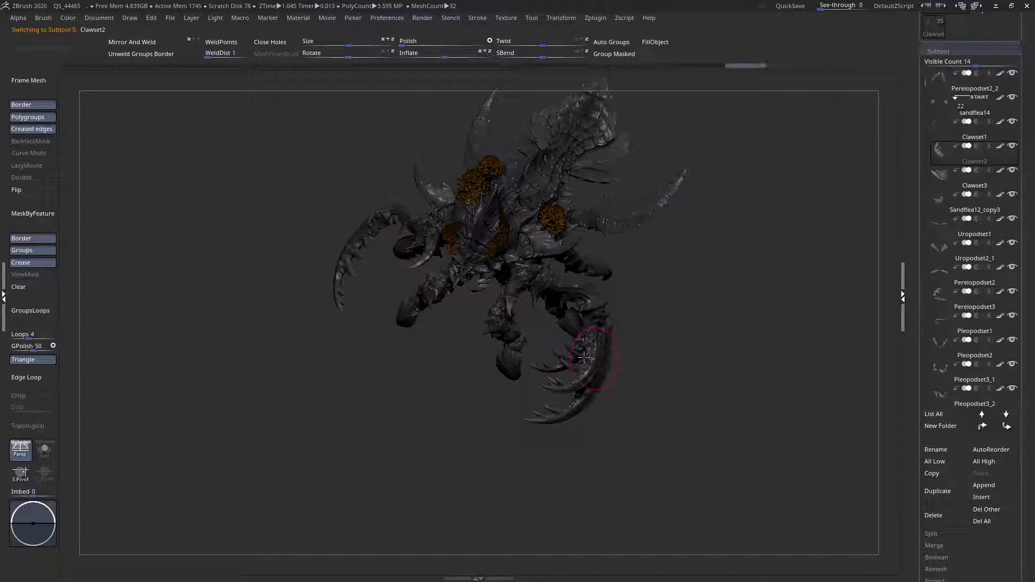
{"action": "left_click", "coordinate": [562, 360], "text": "alt"}
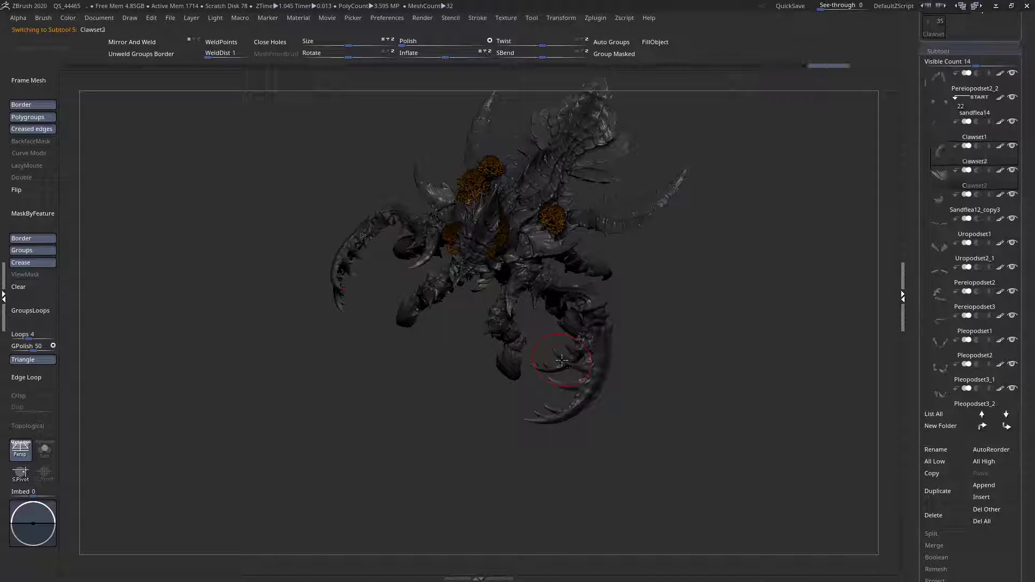
{"action": "left_click", "coordinate": [345, 273], "text": "alt"}
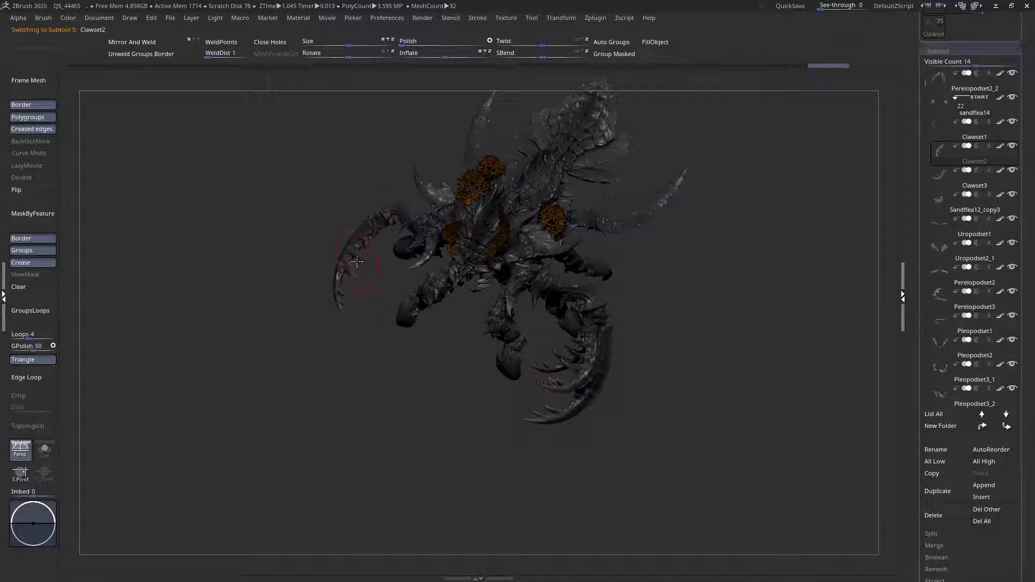
{"action": "left_click", "coordinate": [132, 42]}
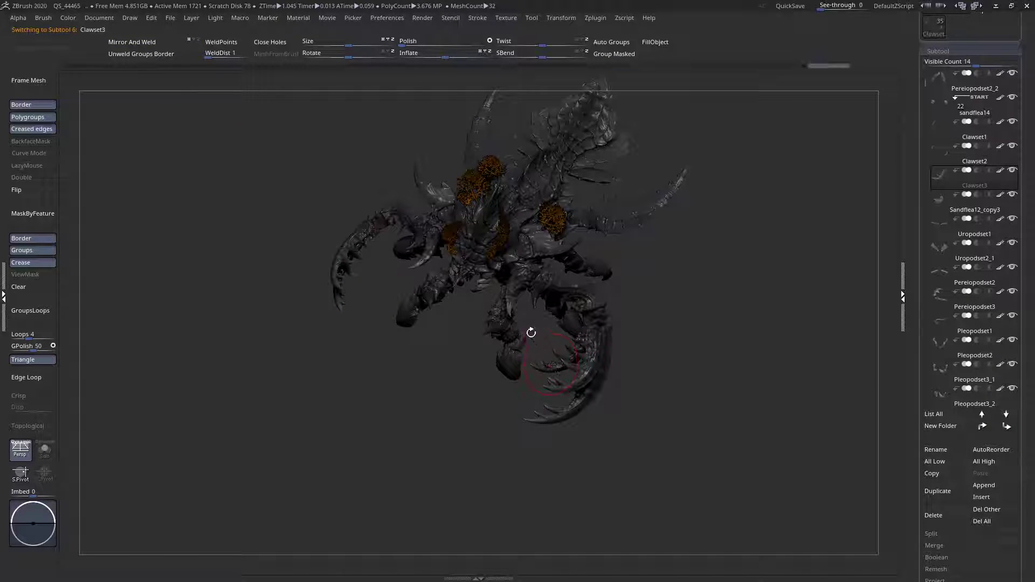
{"action": "right_click_drag", "start_coordinate": [419, 250], "coordinate": [365, 240]}
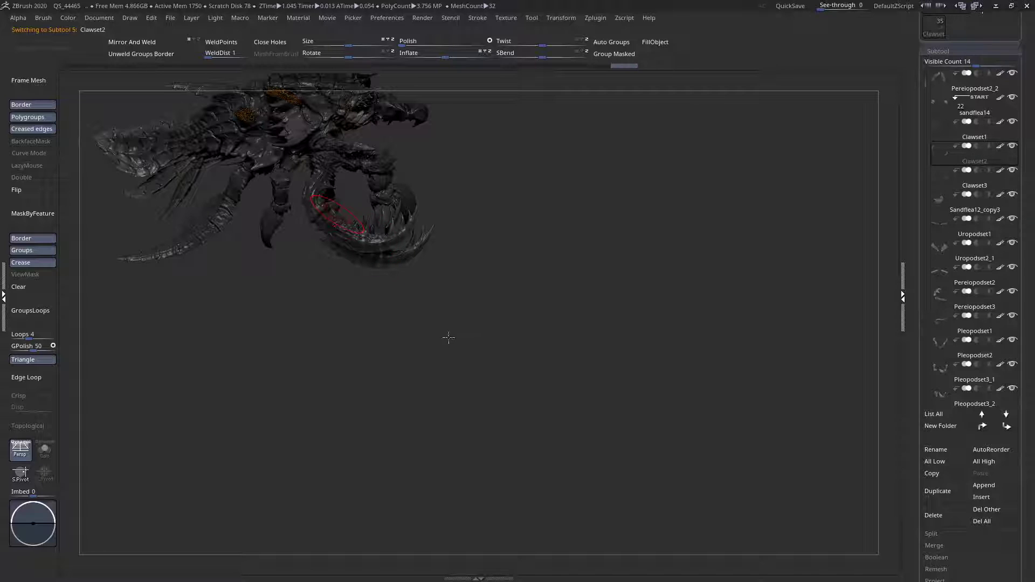
- Select Clawset2 and mask the claw on one side of the creature with a curve mask
{"action": "mouse_move", "coordinate": [447, 327]}
{"action": "right_mouse_down", "text": "alt"}
{"action": "mouse_move", "coordinate": [461, 380]}
{"action": "mouse_move", "coordinate": [470, 328]}
{"action": "right_mouse_up", "text": "alt"}
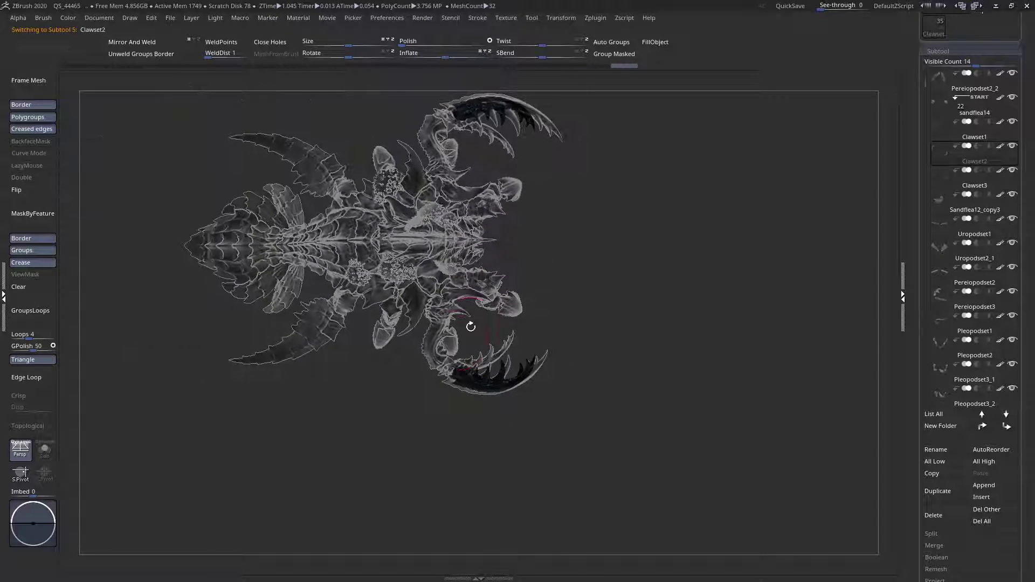
{"action": "right_click_drag", "start_coordinate": [454, 372], "coordinate": [456, 415], "text": "ctrl"}
{"action": "mouse_move", "coordinate": [377, 263]}
{"action": "left_mouse_down", "text": "ctrl"}
{"action": "mouse_move", "coordinate": [680, 406]}
{"action": "mouse_move", "coordinate": [311, 172]}
{"action": "left_mouse_up", "text": "ctrl"}
{"action": "mouse_move", "coordinate": [819, 477]}
{"action": "left_mouse_down", "text": "ctrl"}
{"action": "mouse_move", "coordinate": [664, 305]}
{"action": "mouse_move", "coordinate": [197, 317]}
{"action": "left_mouse_up", "text": "ctrl"}
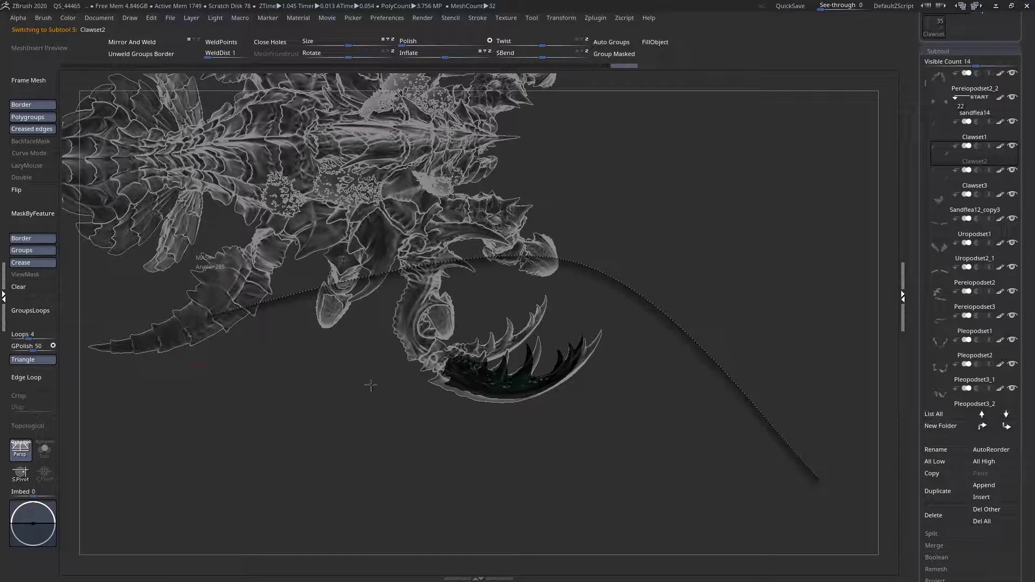
{"action": "left_click_drag", "start_coordinate": [373, 383], "coordinate": [367, 391], "text": "ctrl"}
- Reposition the unmasked Clawset2 claw with Transpose lines drawn from its wrist in the side and front views
{"action": "left_click_drag", "start_coordinate": [467, 359], "coordinate": [792, 365], "text": "shift"}
{"action": "left_click_drag", "start_coordinate": [700, 382], "coordinate": [664, 384]}
{"action": "left_click_drag", "start_coordinate": [574, 401], "coordinate": [490, 314]}
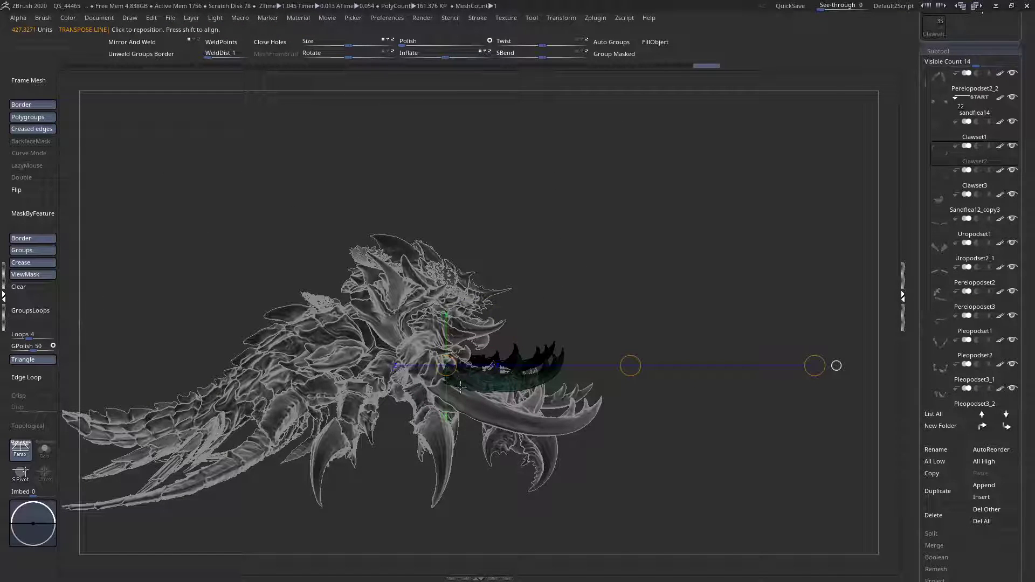
{"action": "left_click_drag", "start_coordinate": [454, 377], "coordinate": [454, 216], "text": "shift"}
{"action": "right_click_drag", "start_coordinate": [481, 382], "coordinate": [405, 377], "text": "shift"}
{"action": "right_click_drag", "start_coordinate": [529, 348], "coordinate": [500, 342]}
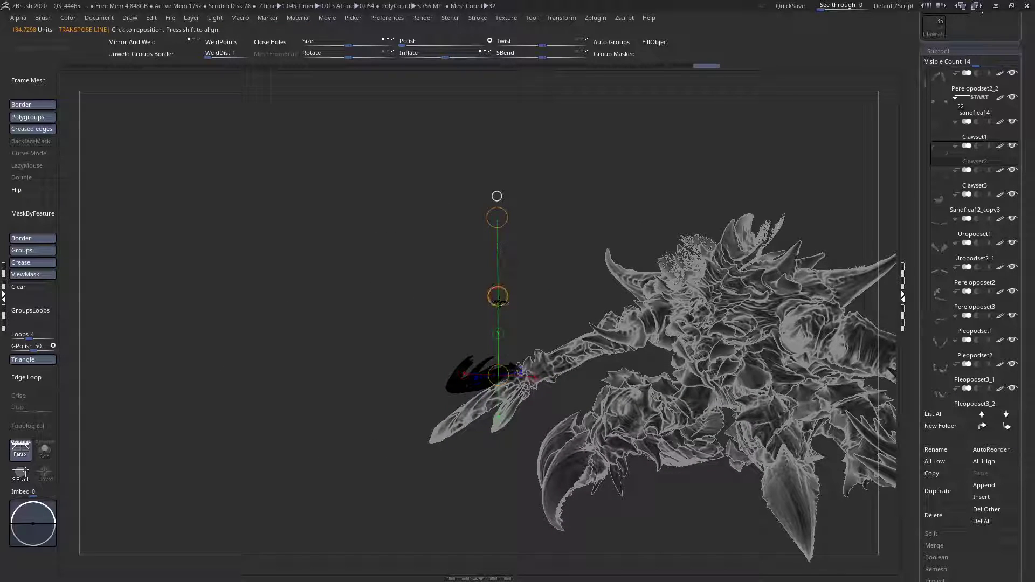
{"action": "left_click_drag", "start_coordinate": [501, 299], "coordinate": [503, 302]}
{"action": "right_click_drag", "start_coordinate": [500, 339], "coordinate": [500, 340]}
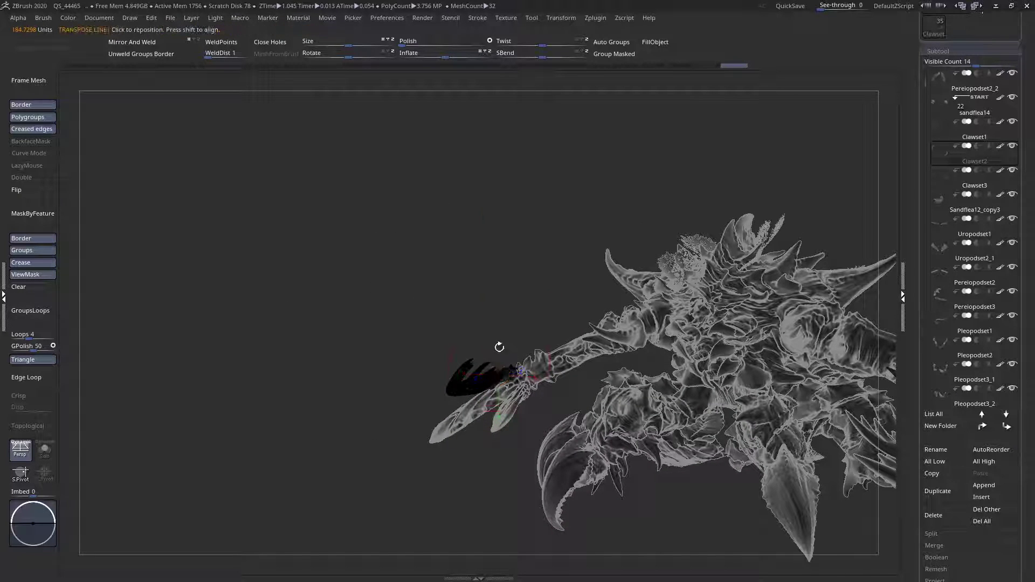
{"action": "right_click_drag", "start_coordinate": [503, 396], "coordinate": [501, 356]}
- Select Clawset3 and mask the claw on one side of the creature with a curve mask
{"action": "left_click", "coordinate": [509, 405], "text": "alt"}
{"action": "mouse_move", "coordinate": [492, 457]}
{"action": "right_mouse_down"}
{"action": "mouse_move", "coordinate": [477, 423]}
{"action": "mouse_move", "coordinate": [499, 297]}
{"action": "mouse_move", "coordinate": [510, 367]}
{"action": "right_mouse_up"}
{"action": "mouse_move", "coordinate": [698, 431]}
{"action": "left_mouse_down", "text": "ctrl"}
{"action": "mouse_move", "coordinate": [348, 420]}
{"action": "mouse_move", "coordinate": [218, 476]}
{"action": "left_mouse_up", "text": "ctrl"}
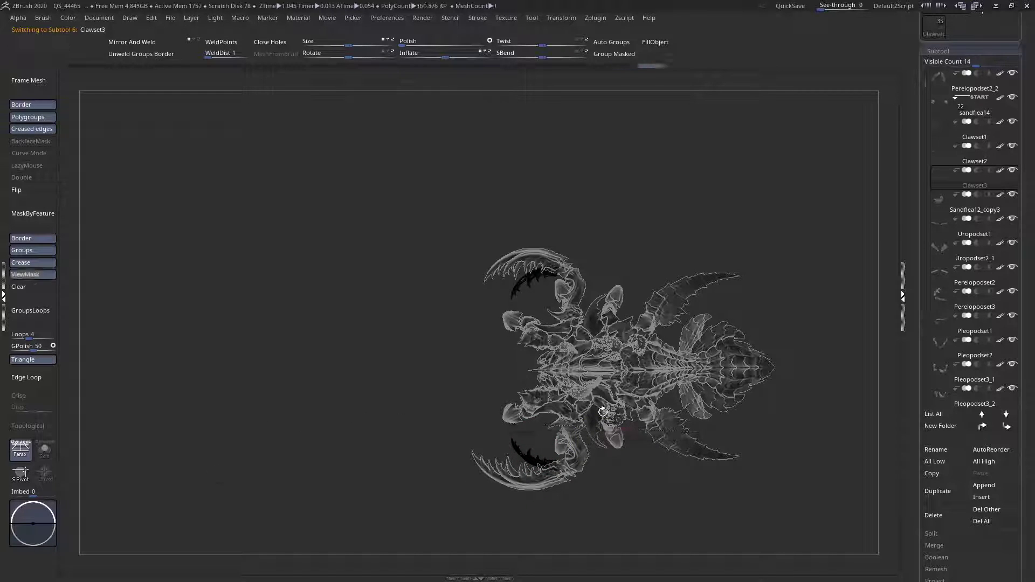
- Reposition the unmasked Clawset3 claw with a Transpose line from its wrist and clear the mask
{"action": "right_click_drag", "start_coordinate": [535, 280], "coordinate": [539, 303], "text": "ctrl"}
{"action": "key", "text": "w"}
{"action": "left_click_drag", "start_coordinate": [563, 263], "coordinate": [283, 267]}
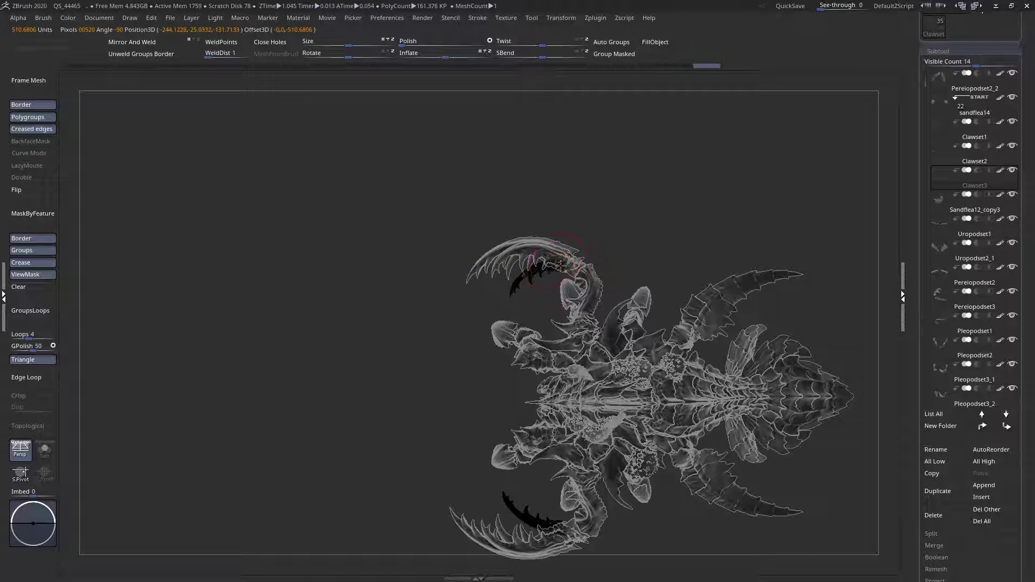
{"action": "left_click_drag", "start_coordinate": [522, 279], "coordinate": [499, 292]}
{"action": "left_click_drag", "start_coordinate": [566, 208], "coordinate": [615, 205]}
{"action": "mouse_move", "coordinate": [555, 254]}
{"action": "left_mouse_down", "text": "alt"}
{"action": "mouse_move", "coordinate": [568, 334]}
{"action": "mouse_move", "coordinate": [561, 318]}
{"action": "mouse_move", "coordinate": [528, 336]}
{"action": "mouse_move", "coordinate": [559, 259]}
{"action": "mouse_move", "coordinate": [539, 275]}
{"action": "left_mouse_up", "text": "alt"}
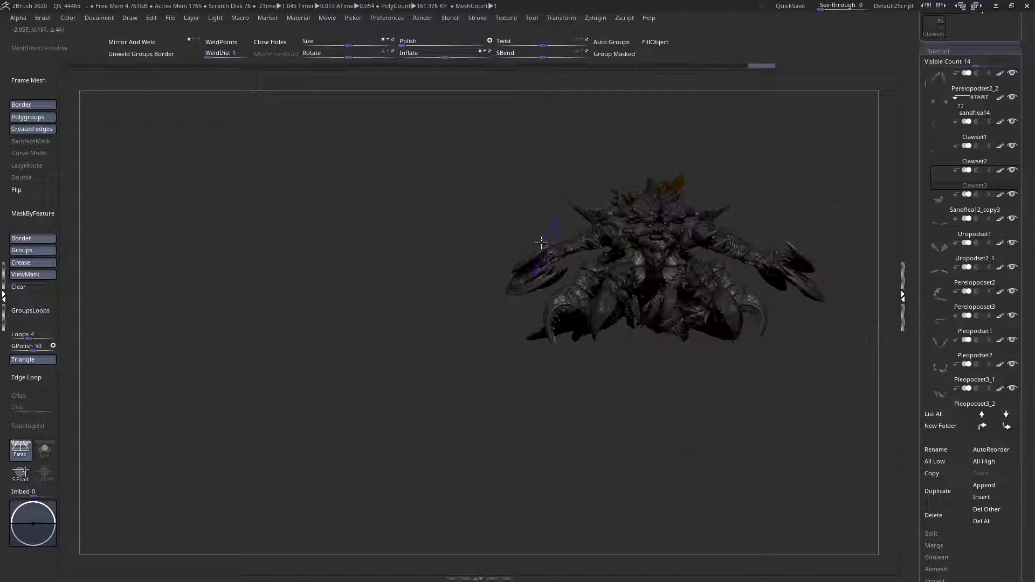
{"action": "left_click_drag", "start_coordinate": [539, 305], "coordinate": [713, 346]}
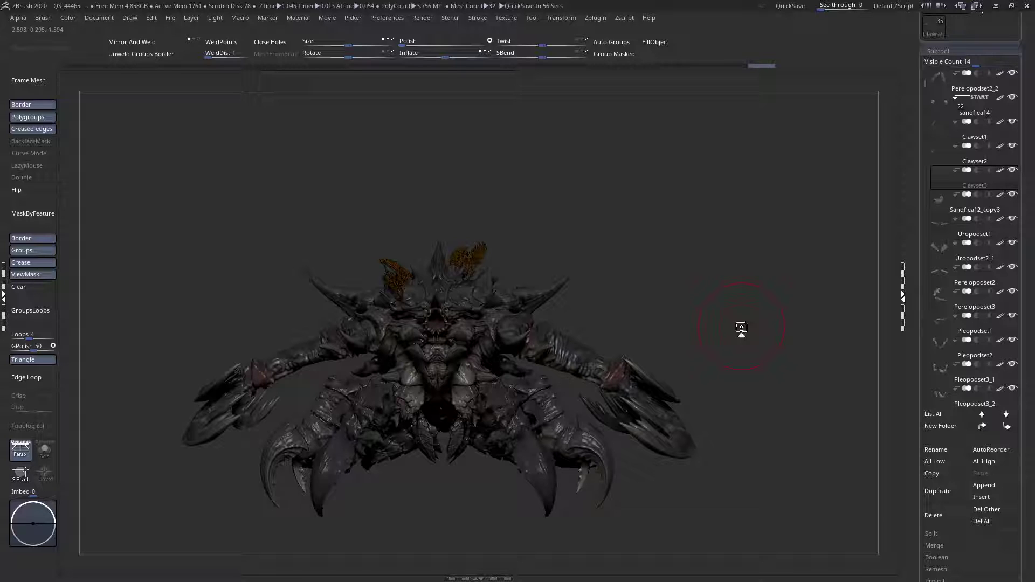
{"action": "left_click_drag", "start_coordinate": [335, 358], "coordinate": [105, 318]}
{"action": "left_click", "coordinate": [24, 288]}
- Select the Clawset1 arms and adjust the brush settings for refining their shape
{"action": "right_click_drag", "start_coordinate": [302, 323], "coordinate": [546, 372]}
{"action": "key", "text": "space"}
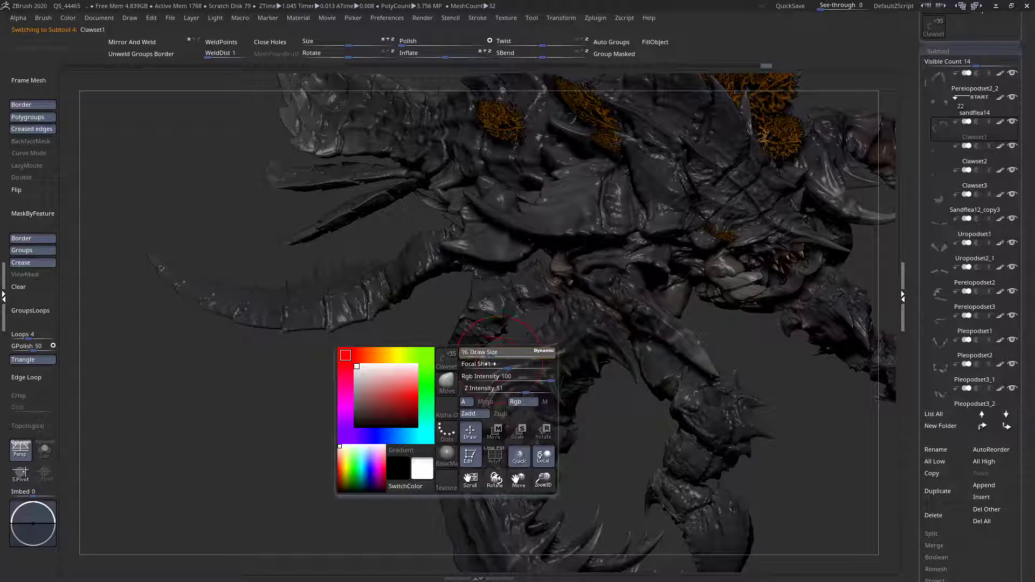
{"action": "left_click_drag", "start_coordinate": [490, 364], "coordinate": [488, 364]}
{"action": "right_click_drag", "start_coordinate": [636, 372], "coordinate": [499, 351]}
{"action": "key", "text": "space"}
{"action": "left_click", "coordinate": [476, 384]}
{"action": "left_click", "coordinate": [440, 352]}
- Isolate the Clawset1 arms to check their surface with the clay brush, and show the whole creature again
{"action": "left_click", "coordinate": [44, 449]}
{"action": "right_click_drag", "start_coordinate": [116, 439], "coordinate": [526, 434]}
{"action": "key", "text": "space"}
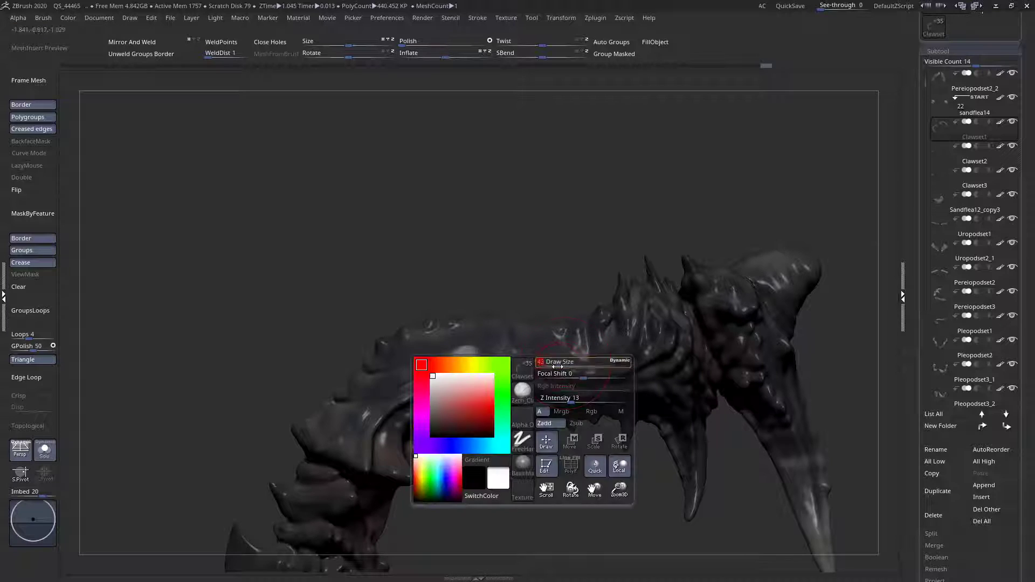
{"action": "right_click_drag", "start_coordinate": [565, 395], "coordinate": [390, 386]}
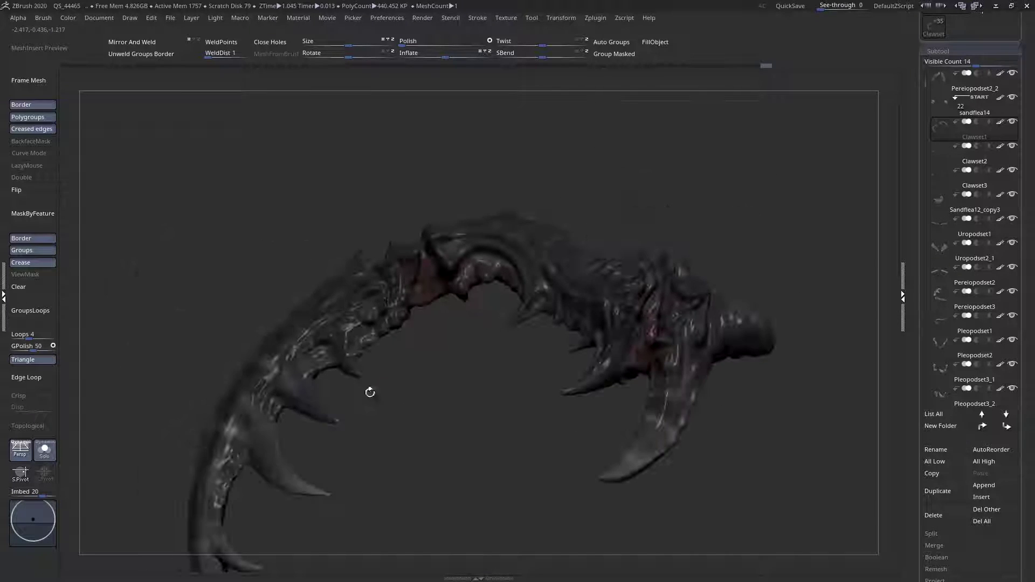
{"action": "left_click", "coordinate": [45, 453]}
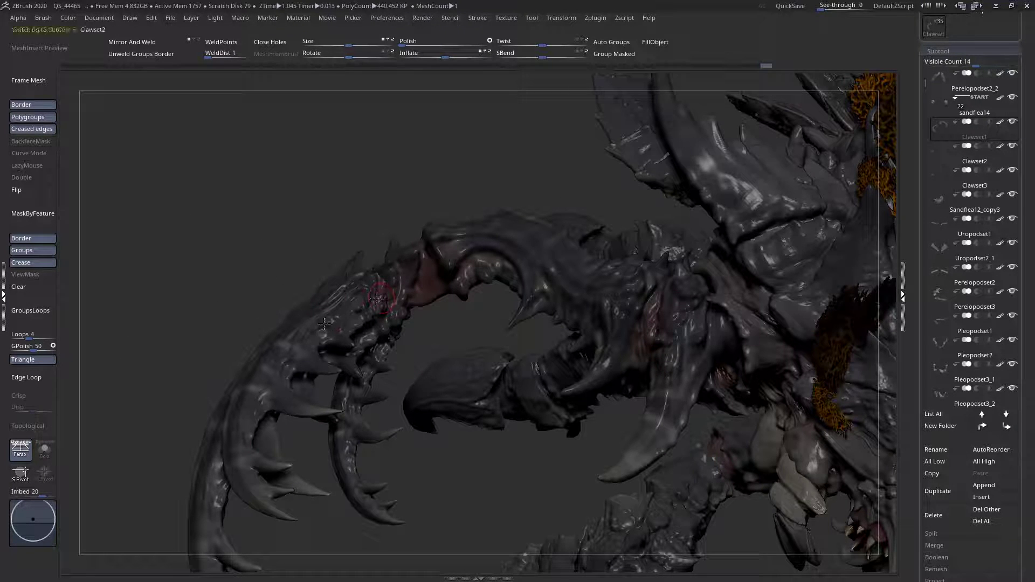
- Move the Clawset2, Clawset3 and Clawset1 subtools to the top of the subtool list
{"action": "key", "text": "shift+f"}
{"action": "key", "text": "shift+f"}
{"action": "left_click", "coordinate": [981, 431], "text": "shift"}
{"action": "right_click_drag", "start_coordinate": [387, 372], "coordinate": [377, 379]}
{"action": "left_click", "coordinate": [364, 413], "text": "alt"}
{"action": "left_click", "coordinate": [983, 427], "text": "shift"}
{"action": "left_click", "coordinate": [468, 291], "text": "alt"}
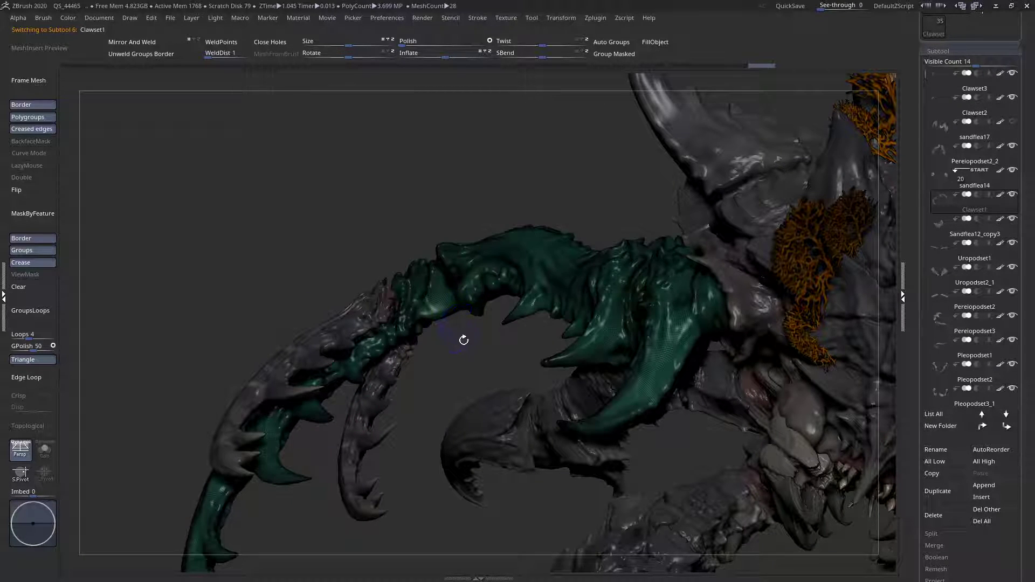
{"action": "left_click", "coordinate": [982, 429], "text": "shift"}
- Merge the Clawset3 and Clawset2 subtools into Clawset1 with two confirmed MergeDown operations
{"action": "left_click", "coordinate": [935, 528]}
{"action": "left_click", "coordinate": [930, 544]}
{"action": "left_click", "coordinate": [844, 559]}
{"action": "left_click", "coordinate": [930, 544]}
{"action": "left_click", "coordinate": [844, 561]}
{"action": "left_click_drag", "start_coordinate": [379, 308], "coordinate": [351, 382]}
{"action": "key", "text": "shift+f"}
{"action": "key", "text": "shift+f"}
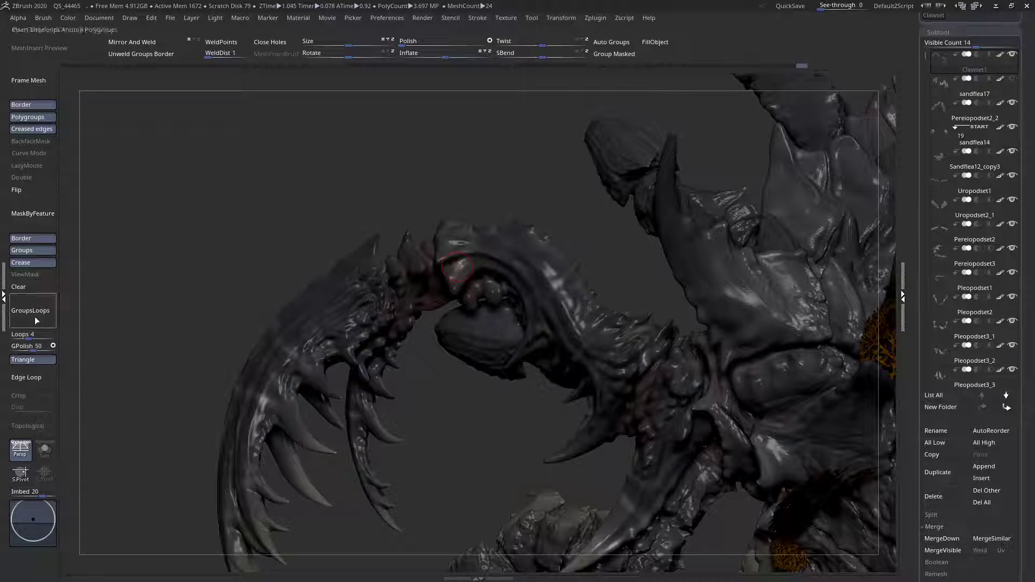
- Solo the merged Clawset1, isolate a claw by polygroup, close its holes and restore the hidden parts
{"action": "left_click", "coordinate": [46, 461]}
{"action": "left_click_drag", "start_coordinate": [104, 396], "coordinate": [199, 426], "text": "alt"}
{"action": "left_click", "coordinate": [265, 336], "text": "ctrl+shift"}
{"action": "left_click_drag", "start_coordinate": [265, 336], "coordinate": [331, 110]}
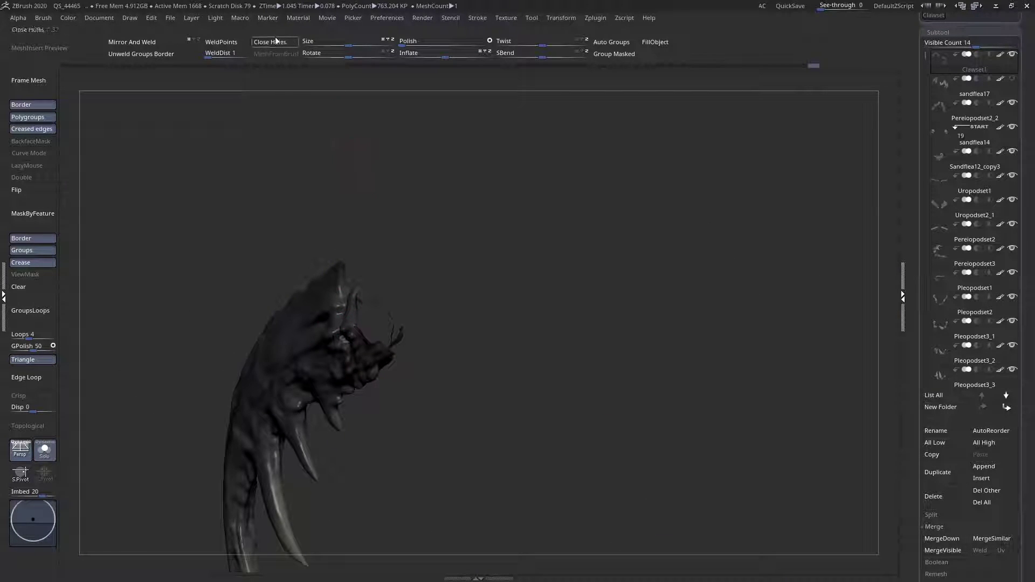
{"action": "left_click", "coordinate": [209, 233], "text": "ctrl+shift"}
- Change the visible polygroups around the hand, close the remaining holes and clear the mask
{"action": "left_click_drag", "start_coordinate": [359, 268], "coordinate": [363, 313]}
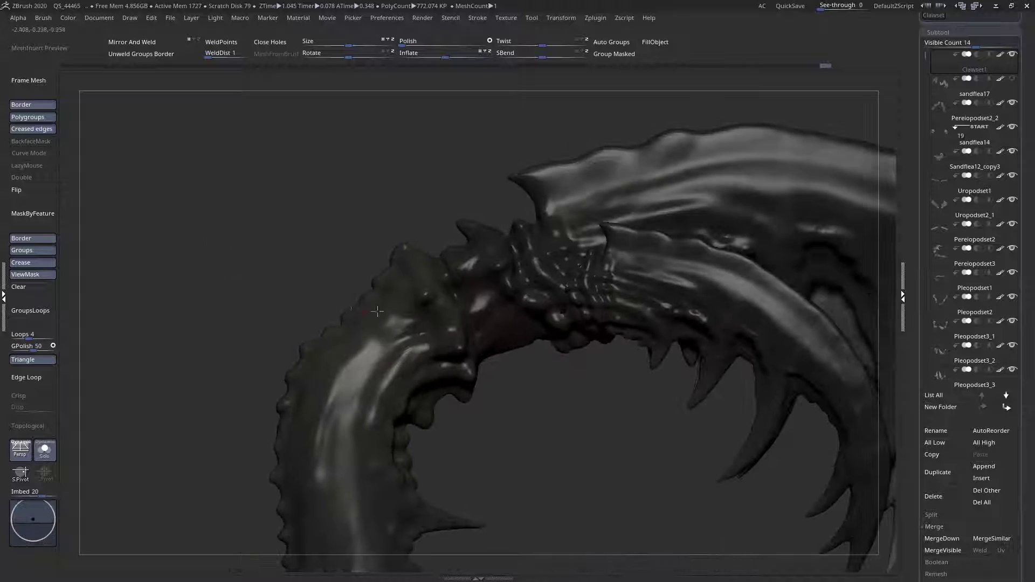
{"action": "left_click", "coordinate": [670, 296], "text": "ctrl+shift"}
{"action": "left_click_drag", "start_coordinate": [501, 394], "coordinate": [614, 324]}
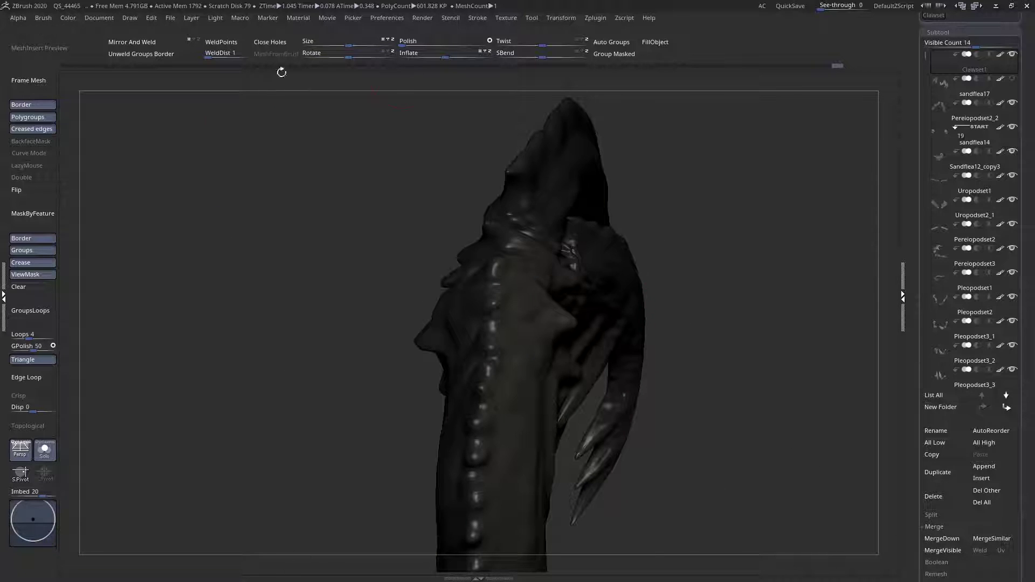
{"action": "left_click_drag", "start_coordinate": [270, 91], "coordinate": [231, 106]}
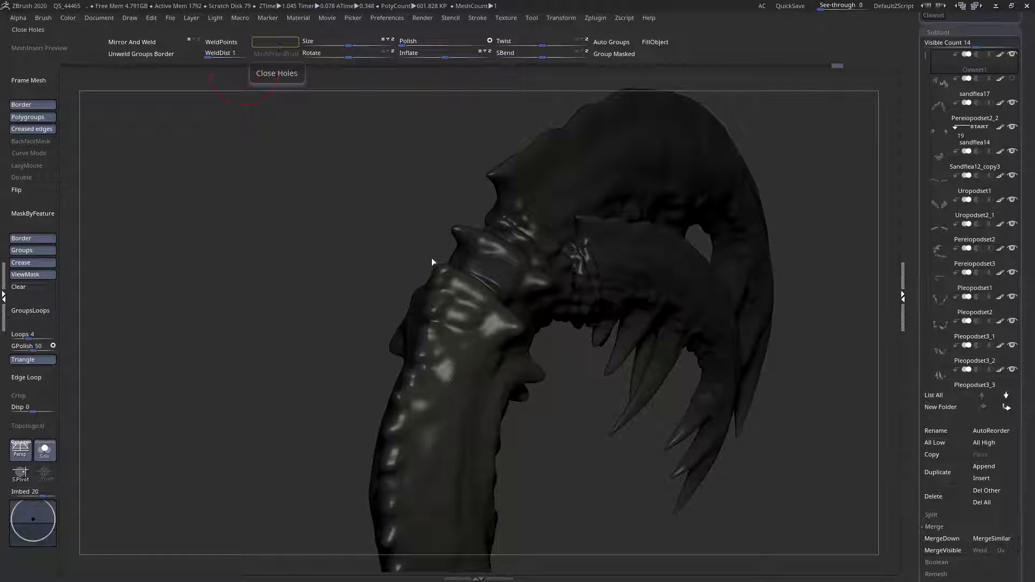
{"action": "left_click_drag", "start_coordinate": [322, 235], "coordinate": [399, 276]}
{"action": "left_click", "coordinate": [20, 289]}
- Inspect the polygroups and seams where the claws meet the wrist, and regroup the mesh with Auto Groups
{"action": "key", "text": "shift+f"}
{"action": "left_click_drag", "start_coordinate": [766, 270], "coordinate": [539, 254]}
{"action": "key", "text": "shift+f"}
{"action": "right_click_drag", "start_coordinate": [571, 246], "coordinate": [531, 345], "text": "ctrl"}
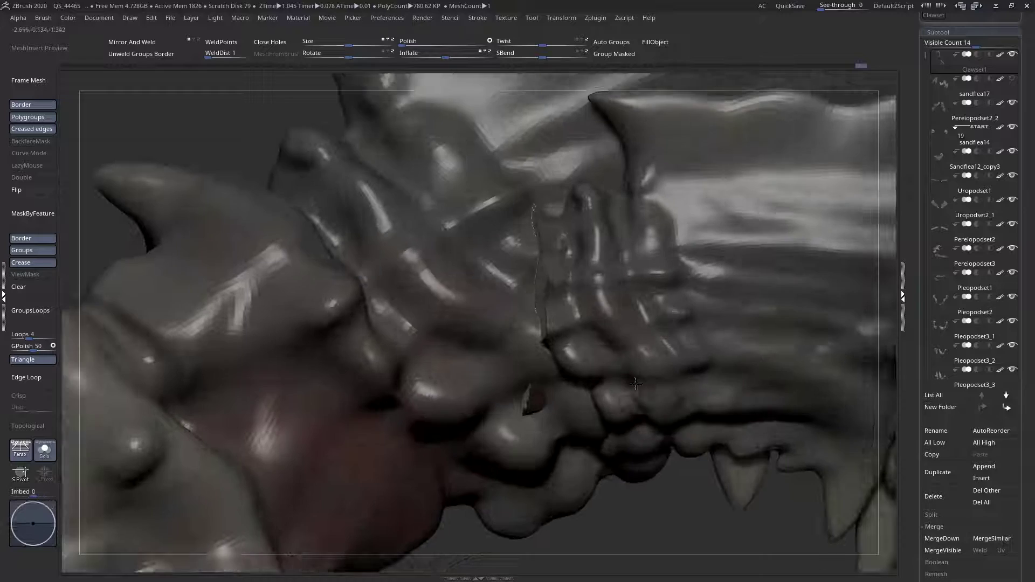
{"action": "right_click", "coordinate": [524, 353]}
{"action": "right_click_drag", "start_coordinate": [410, 216], "coordinate": [342, 126]}
{"action": "key", "text": "shift+f"}
{"action": "key", "text": "f"}
{"action": "right_click_drag", "start_coordinate": [256, 114], "coordinate": [454, 118]}
{"action": "left_click", "coordinate": [620, 47]}
- Isolate the large claw, rework its capped wrist end with a resized brush, and show the full arm again
{"action": "right_click_drag", "start_coordinate": [377, 370], "coordinate": [319, 237]}
{"action": "left_click", "coordinate": [356, 280], "text": "ctrl+shift"}
{"action": "key", "text": "shift+f"}
{"action": "key", "text": "space"}
{"action": "right_click_drag", "start_coordinate": [277, 273], "coordinate": [292, 282], "text": "ctrl"}
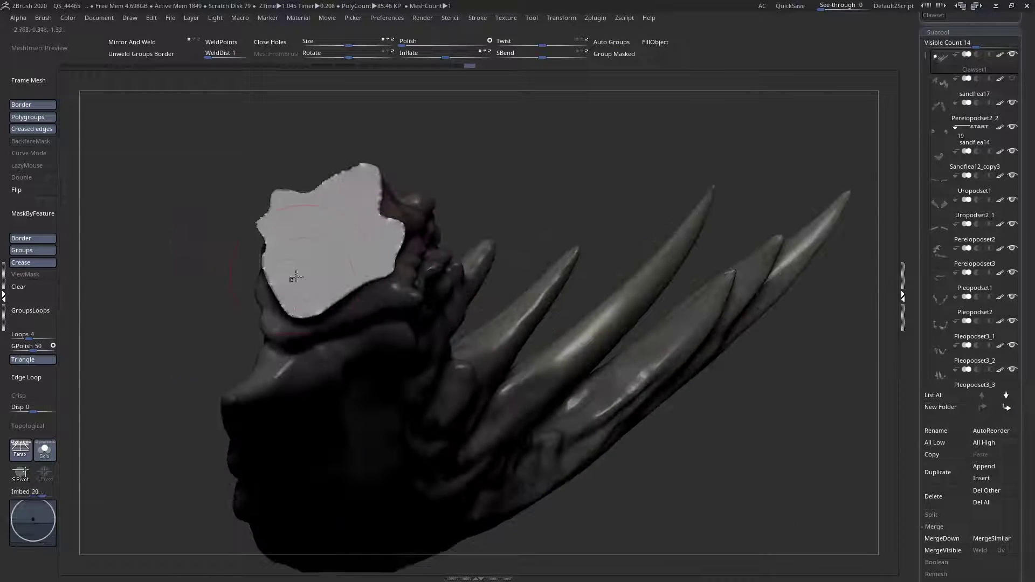
{"action": "key", "text": "space"}
{"action": "left_click_drag", "start_coordinate": [299, 269], "coordinate": [291, 269]}
{"action": "right_click_drag", "start_coordinate": [305, 295], "coordinate": [283, 282]}
{"action": "right_click_drag", "start_coordinate": [256, 197], "coordinate": [339, 290]}
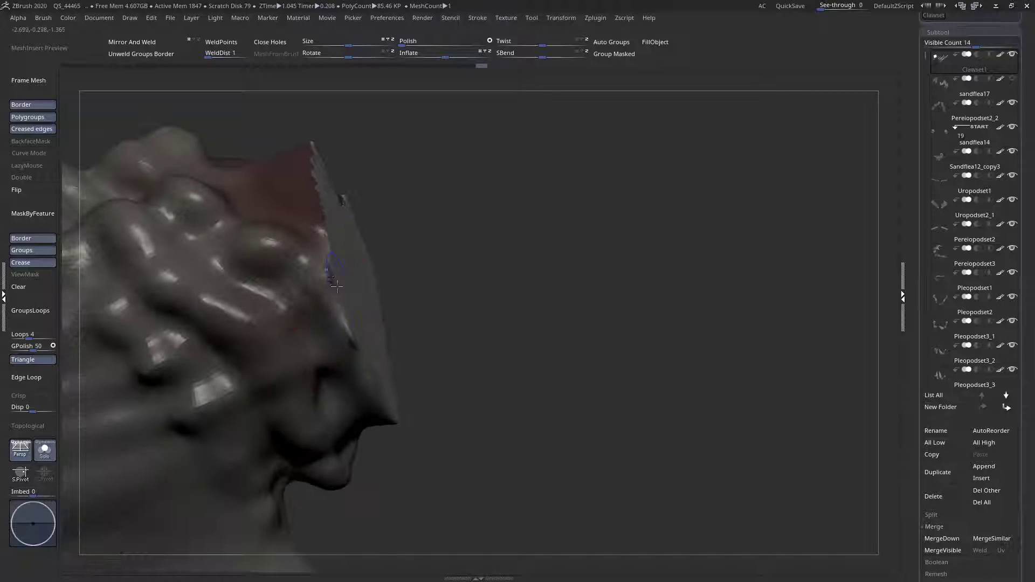
{"action": "right_click_drag", "start_coordinate": [343, 192], "coordinate": [426, 178]}
{"action": "right_click_drag", "start_coordinate": [484, 225], "coordinate": [489, 229]}
{"action": "right_click_drag", "start_coordinate": [440, 399], "coordinate": [130, 415]}
{"action": "left_click", "coordinate": [575, 393], "text": "ctrl+shift"}
- Isolate the smaller claw beside it, refine its capped base, and restore the hidden geometry
{"action": "right_click_drag", "start_coordinate": [575, 394], "coordinate": [421, 392]}
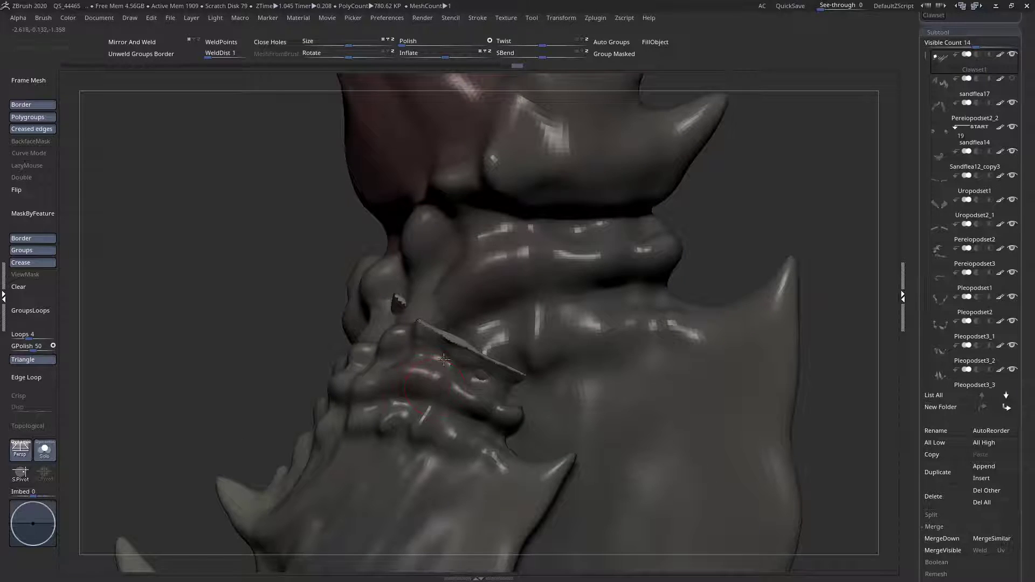
{"action": "left_click", "coordinate": [444, 359], "text": "ctrl+shift"}
{"action": "right_click_drag", "start_coordinate": [479, 351], "coordinate": [570, 351]}
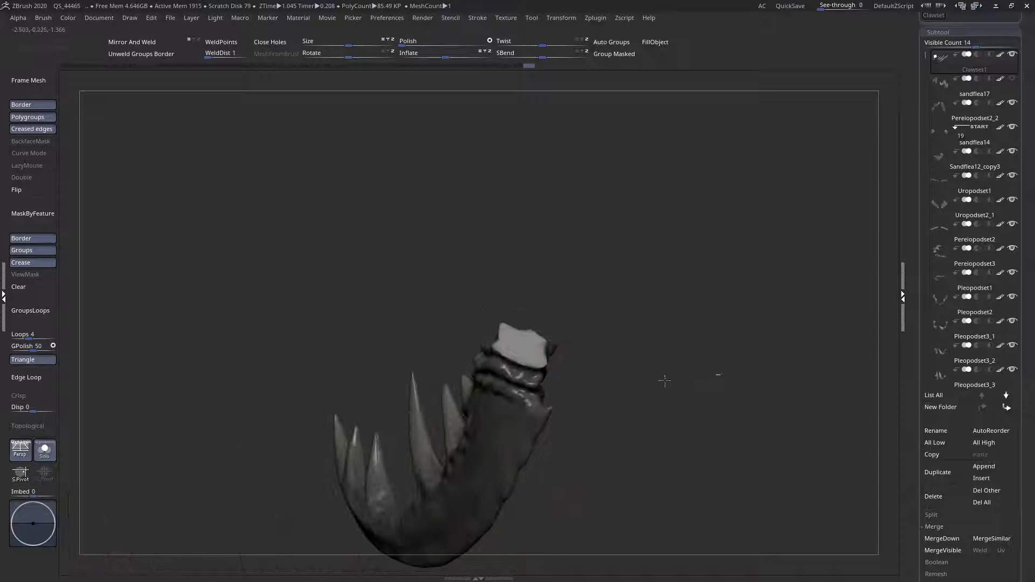
{"action": "left_click_drag", "start_coordinate": [678, 376], "coordinate": [713, 377], "text": "ctrl+shift"}
- Isolate the large claw on the opposite arm, refine its capped wrist end, and show all parts
{"action": "key", "text": "f"}
{"action": "mouse_move", "coordinate": [481, 280]}
{"action": "right_mouse_down"}
{"action": "mouse_move", "coordinate": [498, 218]}
{"action": "mouse_move", "coordinate": [486, 252]}
{"action": "mouse_move", "coordinate": [442, 259]}
{"action": "mouse_move", "coordinate": [379, 243]}
{"action": "mouse_move", "coordinate": [263, 270]}
{"action": "mouse_move", "coordinate": [490, 310]}
{"action": "mouse_move", "coordinate": [472, 261]}
{"action": "right_mouse_up"}
{"action": "right_click", "coordinate": [485, 239]}
{"action": "left_click", "coordinate": [488, 239], "text": "ctrl+shift"}
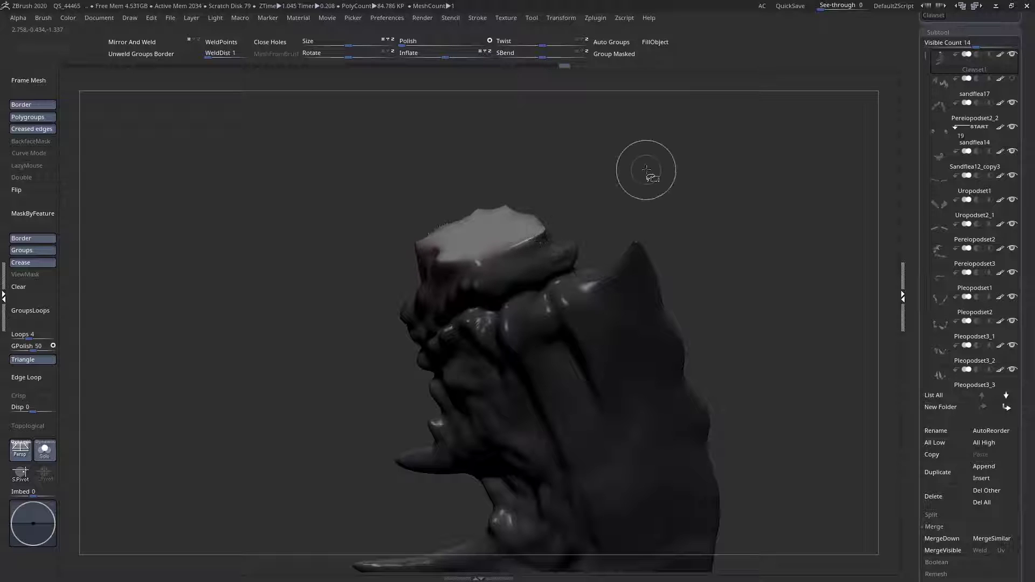
{"action": "right_click_drag", "start_coordinate": [520, 268], "coordinate": [580, 221]}
{"action": "left_click", "coordinate": [750, 377], "text": "ctrl+shift"}
- Isolate the smaller claw on the opposite arm, refine its capped base, and bring back the whole arm
{"action": "right_click_drag", "start_coordinate": [750, 376], "coordinate": [571, 291]}
{"action": "left_click", "coordinate": [394, 161], "text": "ctrl+shift"}
{"action": "right_click_drag", "start_coordinate": [402, 171], "coordinate": [391, 201]}
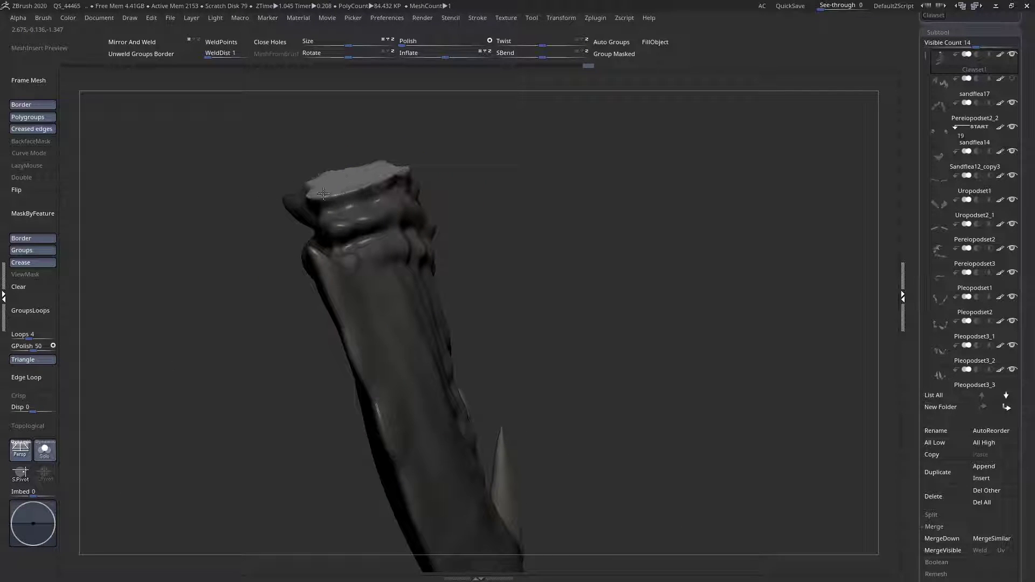
{"action": "mouse_move", "coordinate": [254, 161]}
{"action": "right_mouse_down"}
{"action": "mouse_move", "coordinate": [412, 224]}
{"action": "mouse_move", "coordinate": [268, 153]}
{"action": "right_mouse_up"}
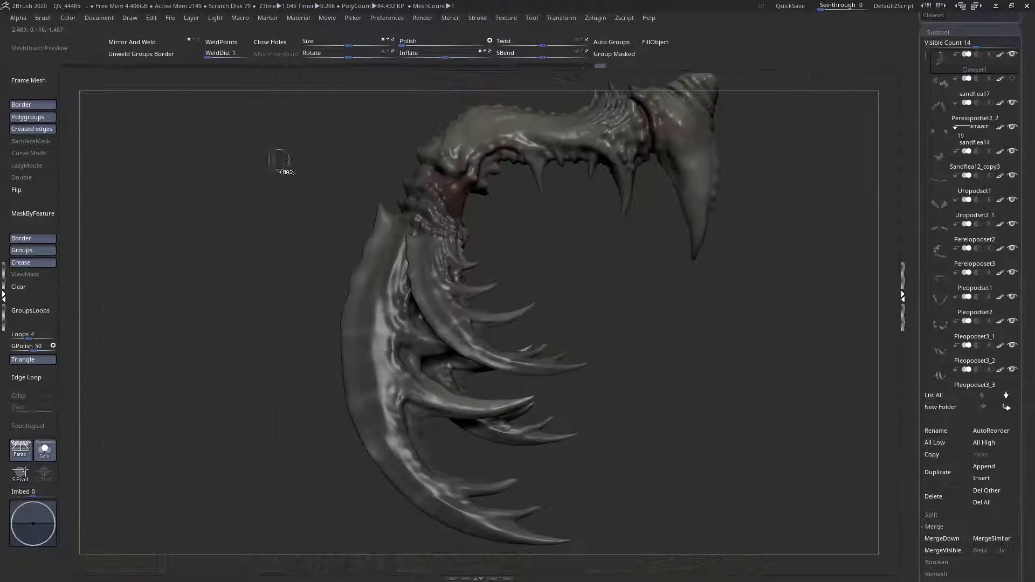
{"action": "right_click", "coordinate": [287, 238]}
{"action": "left_click", "coordinate": [285, 195]}
{"action": "left_click", "coordinate": [474, 269]}
- Set the clay brush size and fill in the recessed folds around the arm's upper joint
{"action": "mouse_move", "coordinate": [463, 240]}
{"action": "right_mouse_down", "text": "ctrl"}
{"action": "mouse_move", "coordinate": [280, 168]}
{"action": "mouse_move", "coordinate": [577, 201]}
{"action": "right_mouse_up", "text": "ctrl"}
{"action": "right_click_drag", "start_coordinate": [677, 223], "coordinate": [504, 282], "text": "alt"}
{"action": "right_click_drag", "start_coordinate": [746, 278], "coordinate": [416, 210], "text": "alt"}
{"action": "right_click_drag", "start_coordinate": [371, 301], "coordinate": [378, 345], "text": "ctrl"}
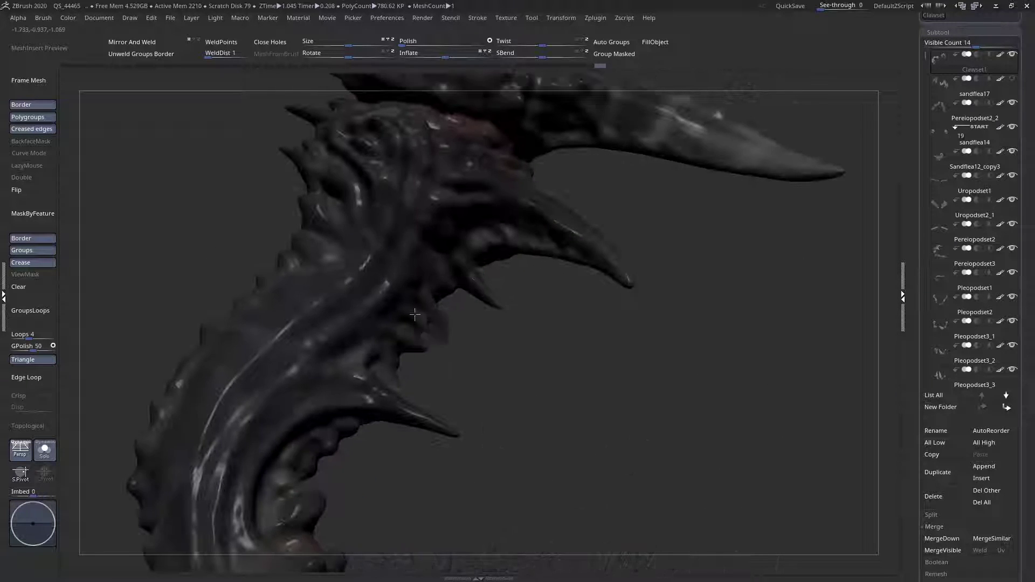
{"action": "right_click_drag", "start_coordinate": [377, 215], "coordinate": [435, 286], "text": "alt"}
{"action": "key", "text": "space"}
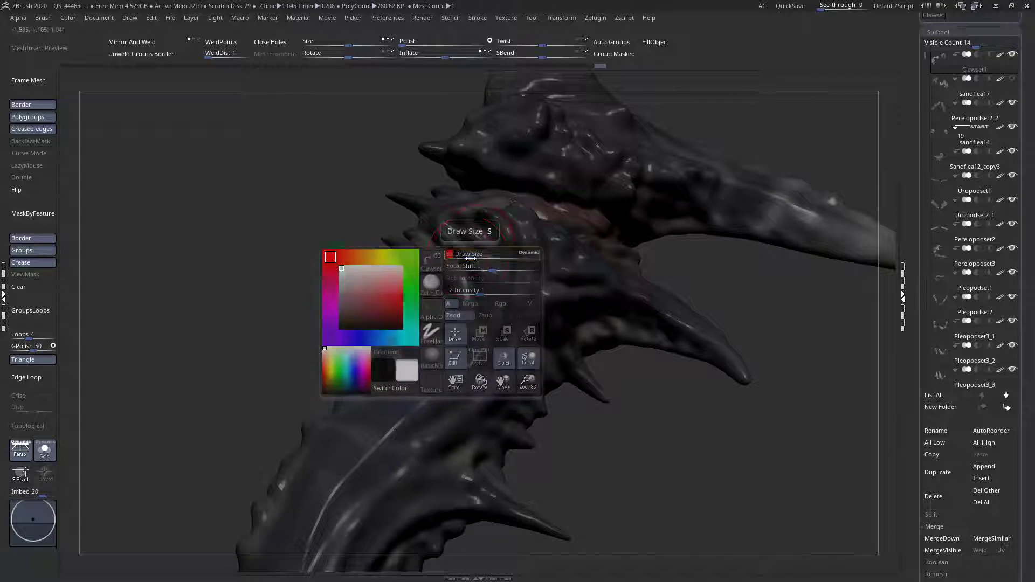
{"action": "left_click_drag", "start_coordinate": [494, 275], "coordinate": [537, 275]}
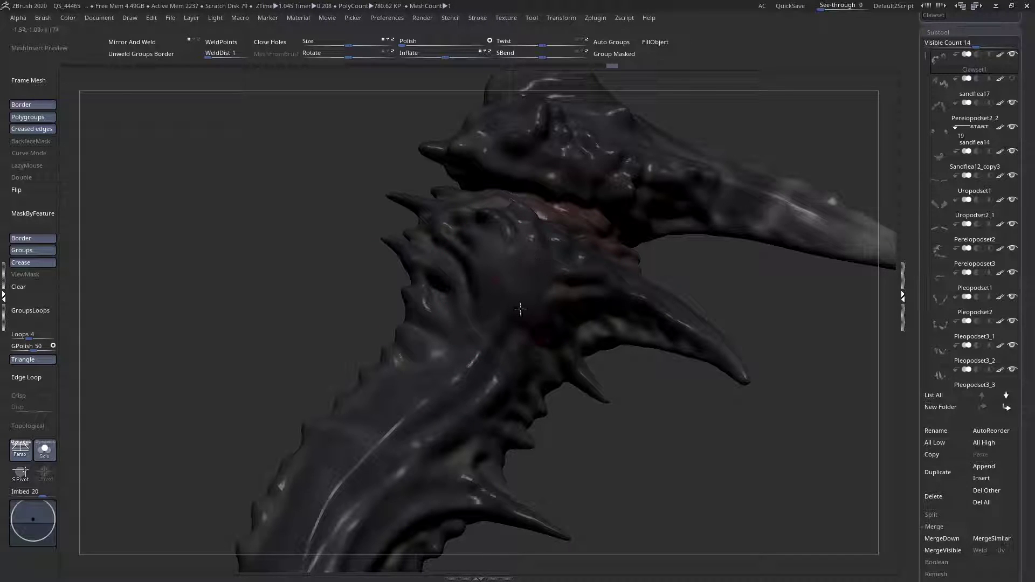
{"action": "right_click_drag", "start_coordinate": [521, 308], "coordinate": [569, 283]}
{"action": "key", "text": "space"}
{"action": "left_click_drag", "start_coordinate": [570, 284], "coordinate": [580, 275]}
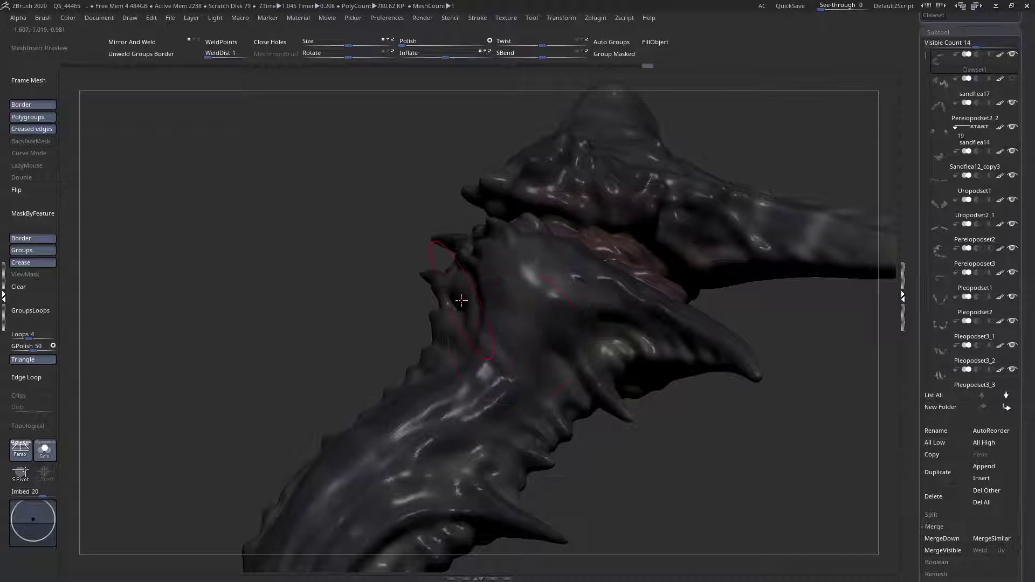
- Build up clay over the row of small spikes along the outer edge of the upper arm segment
{"action": "right_click_drag", "start_coordinate": [510, 335], "coordinate": [426, 372]}
{"action": "key", "text": "space"}
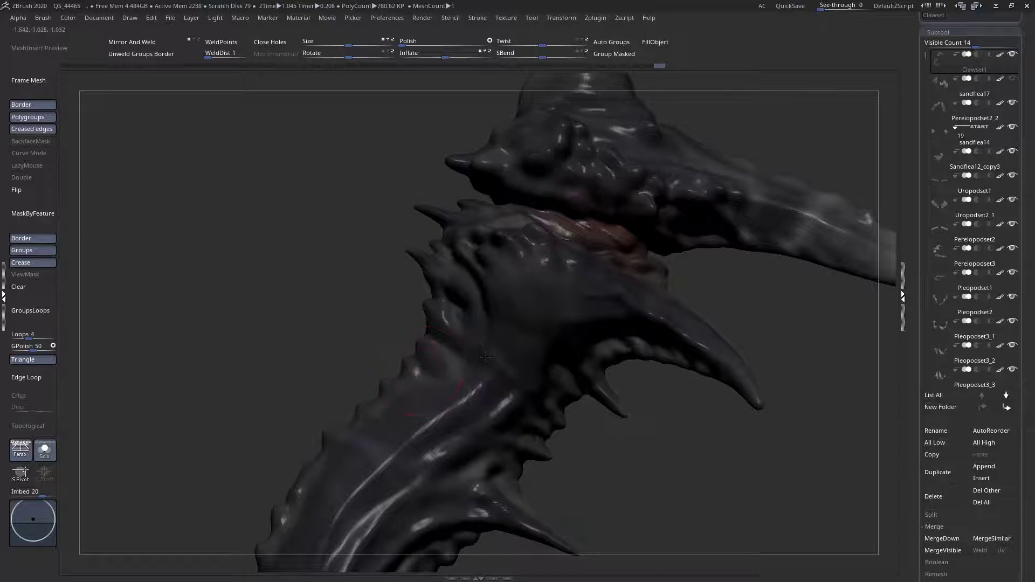
{"action": "right_click_drag", "start_coordinate": [455, 347], "coordinate": [458, 346]}
{"action": "key", "text": "space"}
{"action": "right_click_drag", "start_coordinate": [430, 304], "coordinate": [358, 367]}
{"action": "key", "text": "space"}
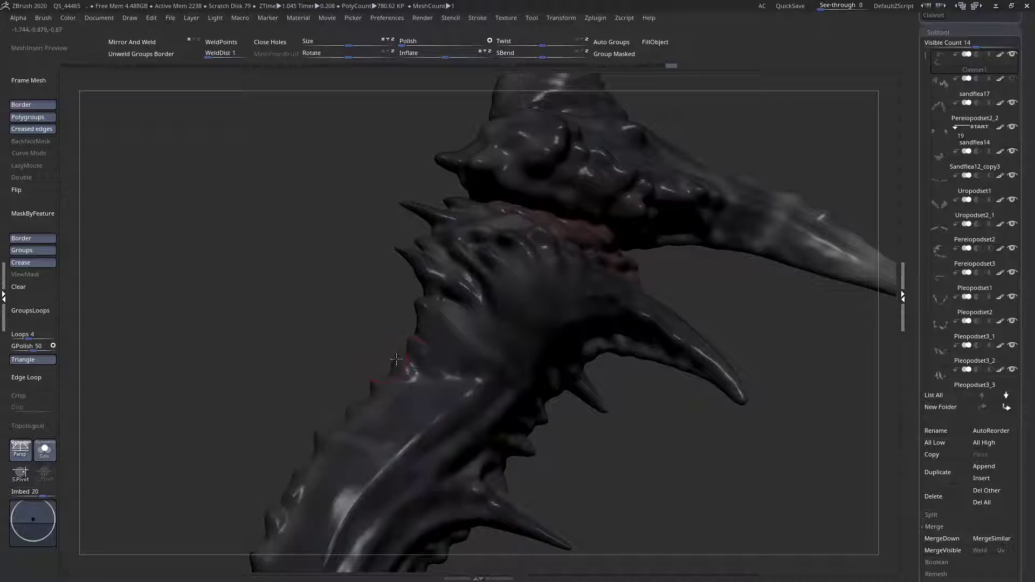
{"action": "left_click_drag", "start_coordinate": [423, 371], "coordinate": [397, 405]}
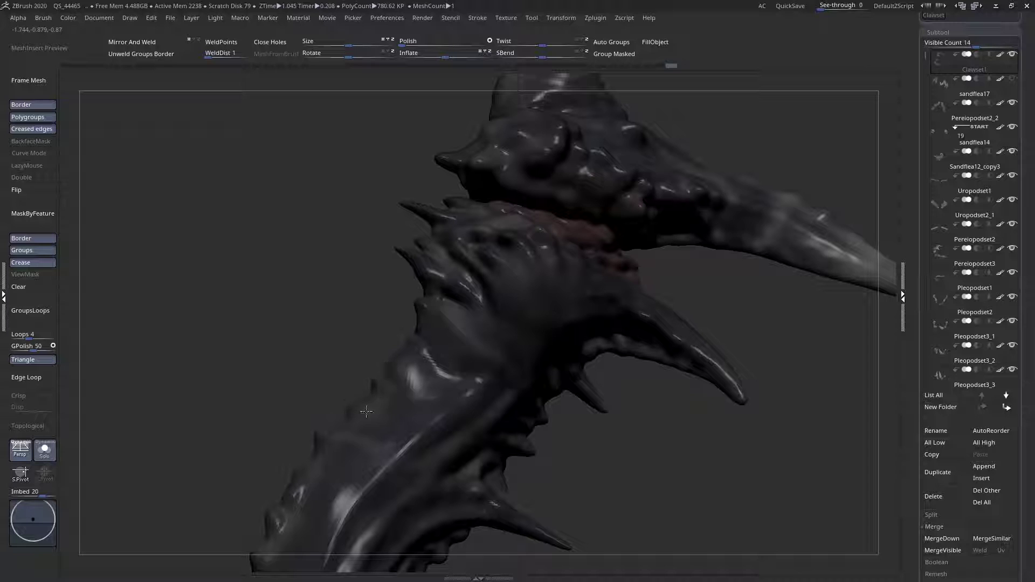
{"action": "right_click_drag", "start_coordinate": [341, 389], "coordinate": [354, 427]}
{"action": "left_click_drag", "start_coordinate": [358, 450], "coordinate": [345, 471]}
{"action": "mouse_move", "coordinate": [344, 448]}
{"action": "right_mouse_down"}
{"action": "mouse_move", "coordinate": [355, 425]}
{"action": "mouse_move", "coordinate": [377, 420]}
{"action": "right_mouse_up"}
- Smooth the spiky outer ridge down the length of the arm segment
{"action": "right_click_drag", "start_coordinate": [513, 351], "coordinate": [472, 260], "text": "ctrl"}
{"action": "mouse_move", "coordinate": [466, 153]}
{"action": "left_mouse_down", "text": "shift"}
{"action": "mouse_move", "coordinate": [428, 267]}
{"action": "mouse_move", "coordinate": [413, 410]}
{"action": "left_mouse_up", "text": "shift"}
{"action": "mouse_move", "coordinate": [413, 410]}
{"action": "right_mouse_down"}
{"action": "mouse_move", "coordinate": [455, 167]}
{"action": "mouse_move", "coordinate": [505, 119]}
{"action": "right_mouse_up"}
{"action": "left_click_drag", "start_coordinate": [515, 180], "coordinate": [491, 189], "text": "shift"}
- Sculpt fuller muscle-like volumes on the lower part of the arm segment above the red wrist joint
{"action": "right_click_drag", "start_coordinate": [478, 193], "coordinate": [459, 187]}
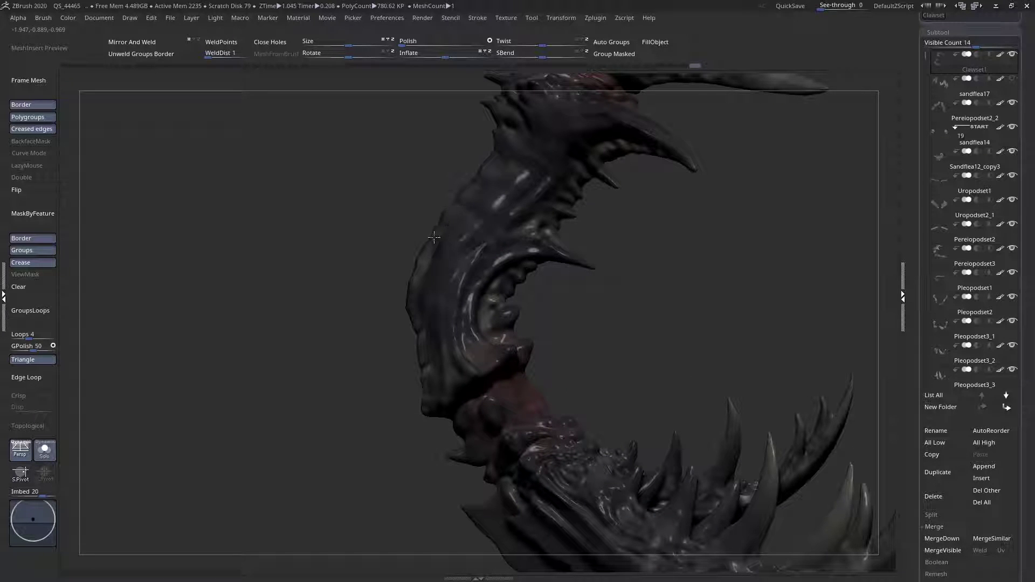
{"action": "right_click_drag", "start_coordinate": [432, 236], "coordinate": [442, 265]}
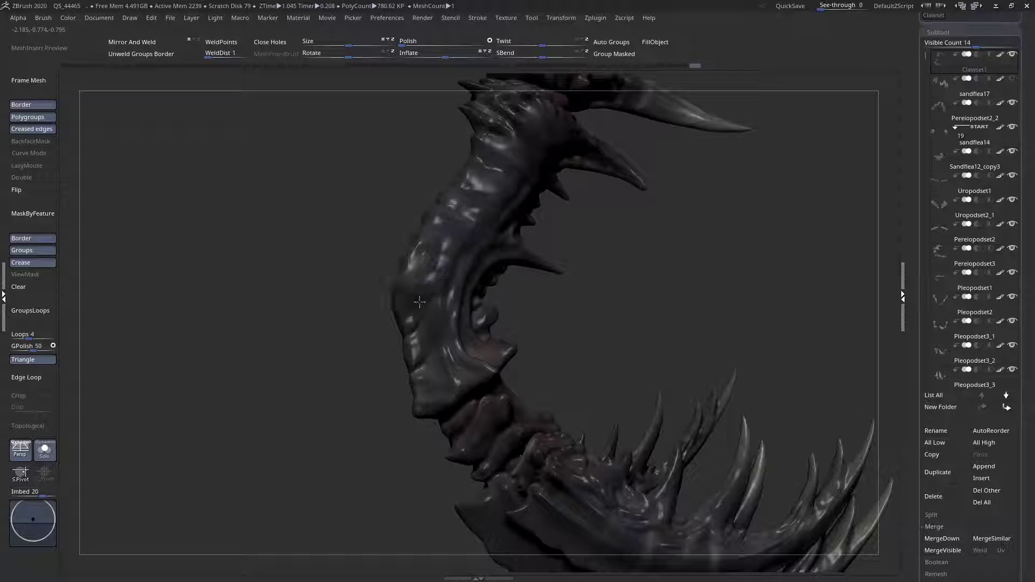
{"action": "left_click_drag", "start_coordinate": [444, 347], "coordinate": [466, 380]}
{"action": "right_click_drag", "start_coordinate": [466, 377], "coordinate": [487, 344]}
{"action": "mouse_move", "coordinate": [482, 357]}
{"action": "left_mouse_down"}
{"action": "mouse_move", "coordinate": [475, 320]}
{"action": "mouse_move", "coordinate": [495, 320]}
{"action": "mouse_move", "coordinate": [497, 331]}
{"action": "left_mouse_up"}
{"action": "right_click_drag", "start_coordinate": [521, 309], "coordinate": [480, 314]}
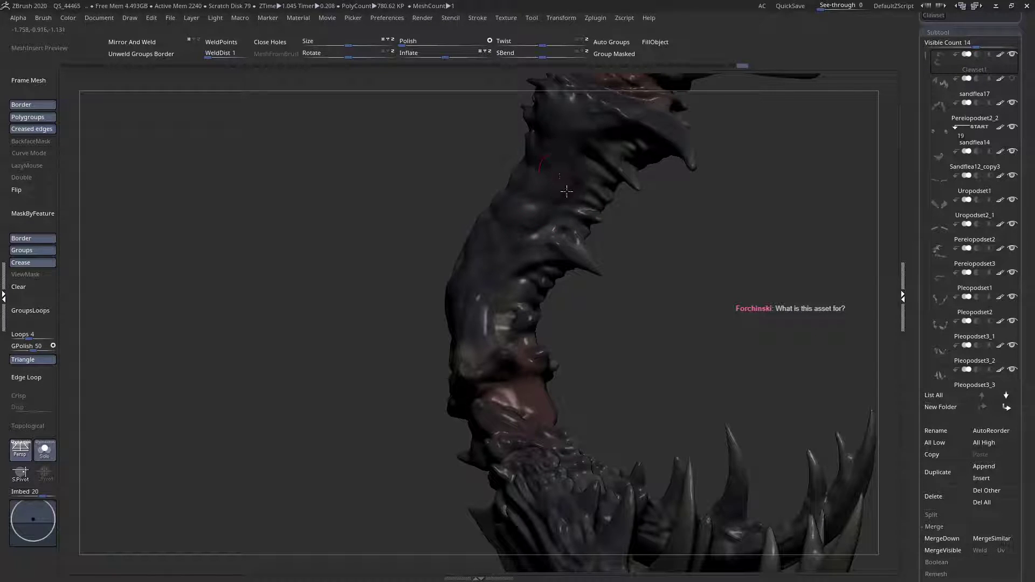
- Rework the upper part of the arm segment, then resize the brush and smooth the uneven surface along its outer side
{"action": "left_click_drag", "start_coordinate": [580, 232], "coordinate": [512, 154]}
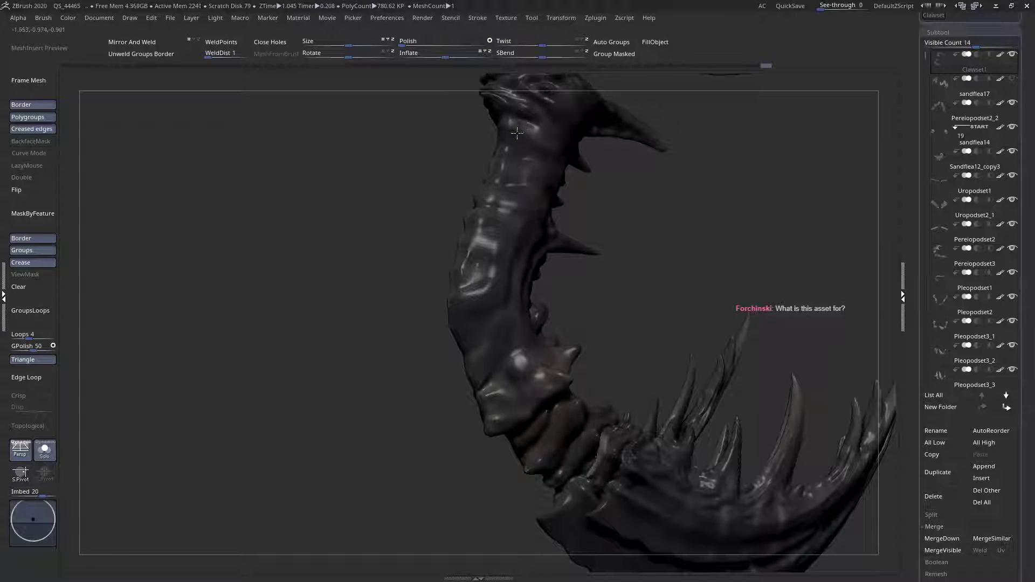
{"action": "right_click_drag", "start_coordinate": [515, 133], "coordinate": [477, 129]}
{"action": "right_click_drag", "start_coordinate": [489, 202], "coordinate": [410, 271]}
{"action": "right_click", "coordinate": [411, 271]}
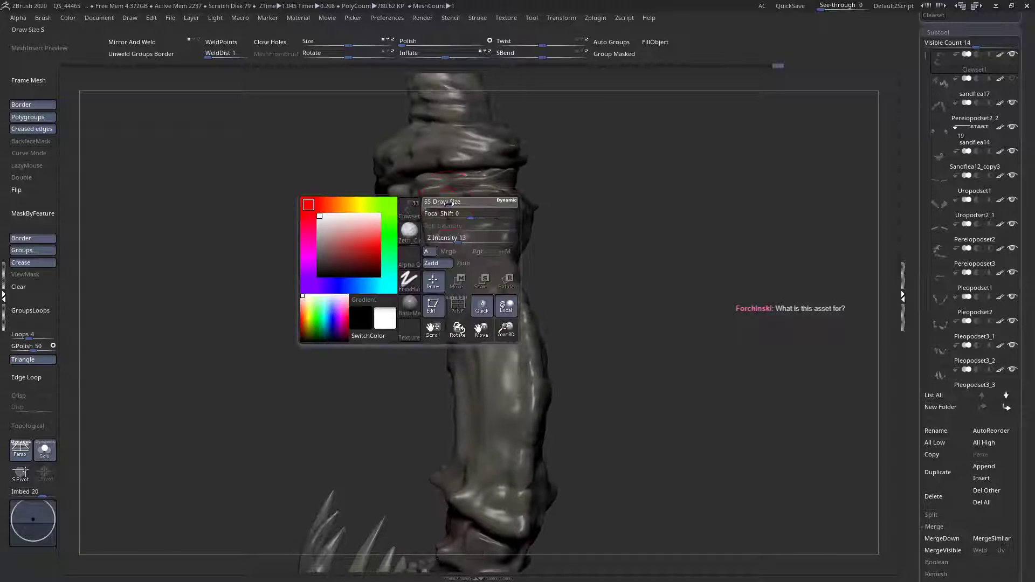
{"action": "right_click_drag", "start_coordinate": [467, 186], "coordinate": [485, 258]}
{"action": "mouse_move", "coordinate": [456, 189]}
{"action": "left_mouse_down", "text": "shift"}
{"action": "mouse_move", "coordinate": [425, 198]}
{"action": "mouse_move", "coordinate": [459, 228]}
{"action": "mouse_move", "coordinate": [426, 227]}
{"action": "mouse_move", "coordinate": [502, 266]}
{"action": "left_mouse_up", "text": "shift"}
{"action": "right_click_drag", "start_coordinate": [459, 232], "coordinate": [470, 227]}
{"action": "mouse_move", "coordinate": [399, 222]}
{"action": "left_mouse_down", "text": "shift"}
{"action": "mouse_move", "coordinate": [433, 207]}
{"action": "mouse_move", "coordinate": [461, 262]}
{"action": "left_mouse_up", "text": "shift"}
{"action": "right_click_drag", "start_coordinate": [461, 263], "coordinate": [428, 262]}
{"action": "mouse_move", "coordinate": [440, 225]}
{"action": "left_mouse_down", "text": "shift"}
{"action": "mouse_move", "coordinate": [464, 224]}
{"action": "mouse_move", "coordinate": [488, 295]}
{"action": "left_mouse_up", "text": "shift"}
{"action": "right_click_drag", "start_coordinate": [488, 295], "coordinate": [425, 226]}
{"action": "left_click_drag", "start_coordinate": [424, 232], "coordinate": [458, 275], "text": "shift"}
{"action": "right_click_drag", "start_coordinate": [485, 281], "coordinate": [448, 290]}
- Smooth the lumps on the arm's rounded upper end above the joint
{"action": "left_click_drag", "start_coordinate": [370, 134], "coordinate": [375, 144], "text": "shift"}
{"action": "right_click_drag", "start_coordinate": [361, 142], "coordinate": [388, 132]}
{"action": "mouse_move", "coordinate": [354, 140]}
{"action": "left_mouse_down", "text": "shift"}
{"action": "mouse_move", "coordinate": [390, 138]}
{"action": "mouse_move", "coordinate": [407, 151]}
{"action": "left_mouse_up", "text": "shift"}
{"action": "mouse_move", "coordinate": [400, 157]}
{"action": "right_mouse_down"}
{"action": "mouse_move", "coordinate": [399, 197]}
{"action": "mouse_move", "coordinate": [384, 203]}
{"action": "mouse_move", "coordinate": [475, 286]}
{"action": "mouse_move", "coordinate": [452, 361]}
{"action": "right_mouse_up"}
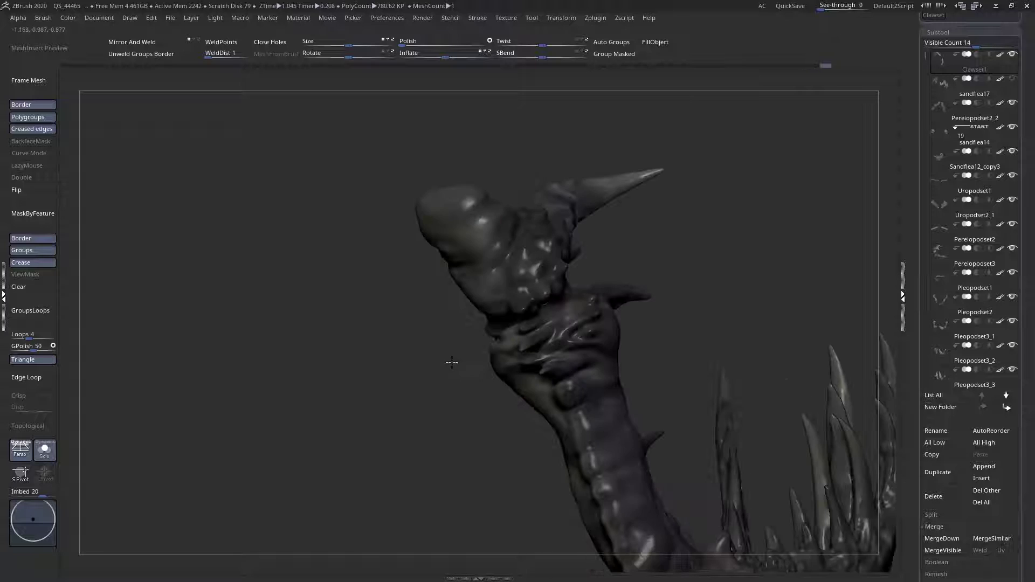
{"action": "right_click_drag", "start_coordinate": [524, 292], "coordinate": [498, 349]}
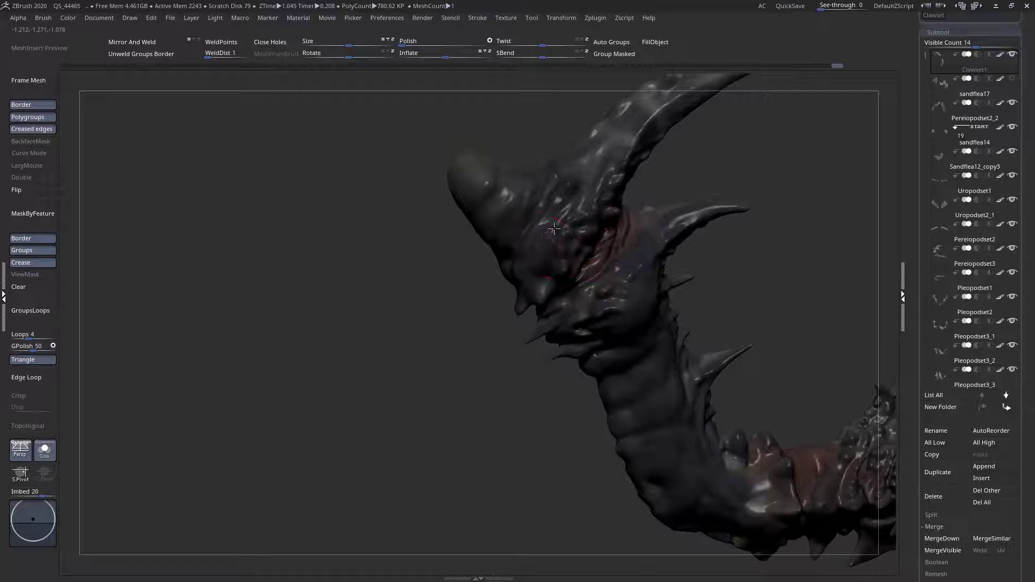
- Refine the base of the long spike beside the red crease at the upper joint, using a smaller brush size
{"action": "mouse_move", "coordinate": [566, 215]}
{"action": "right_mouse_down"}
{"action": "mouse_move", "coordinate": [605, 188]}
{"action": "mouse_move", "coordinate": [632, 221]}
{"action": "mouse_move", "coordinate": [644, 208]}
{"action": "mouse_move", "coordinate": [633, 249]}
{"action": "right_mouse_up"}
{"action": "left_click_drag", "start_coordinate": [677, 207], "coordinate": [702, 191]}
{"action": "mouse_move", "coordinate": [683, 199]}
{"action": "right_mouse_down"}
{"action": "mouse_move", "coordinate": [657, 211]}
{"action": "mouse_move", "coordinate": [652, 175]}
{"action": "mouse_move", "coordinate": [657, 215]}
{"action": "mouse_move", "coordinate": [600, 308]}
{"action": "right_mouse_up"}
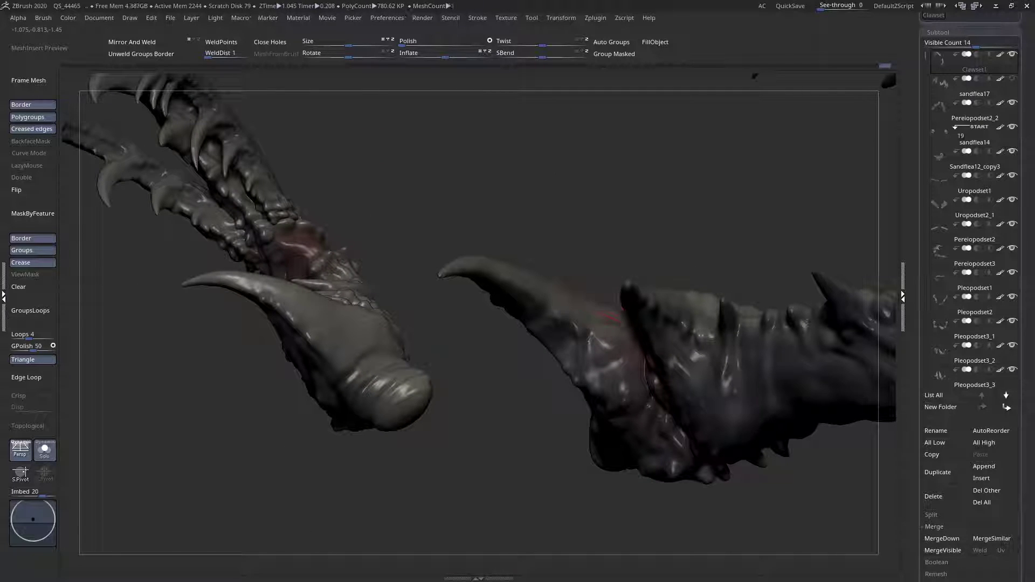
{"action": "right_click_drag", "start_coordinate": [591, 347], "coordinate": [565, 384], "text": "ctrl"}
{"action": "right_click", "coordinate": [565, 384]}
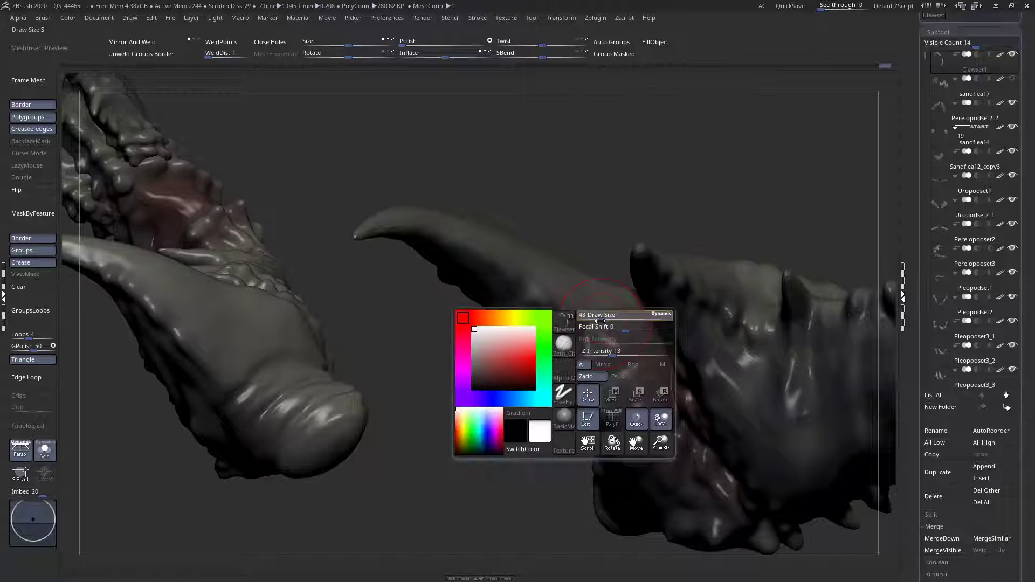
{"action": "mouse_move", "coordinate": [587, 320]}
{"action": "left_mouse_down"}
{"action": "mouse_move", "coordinate": [586, 342]}
{"action": "mouse_move", "coordinate": [574, 320]}
{"action": "left_mouse_up"}
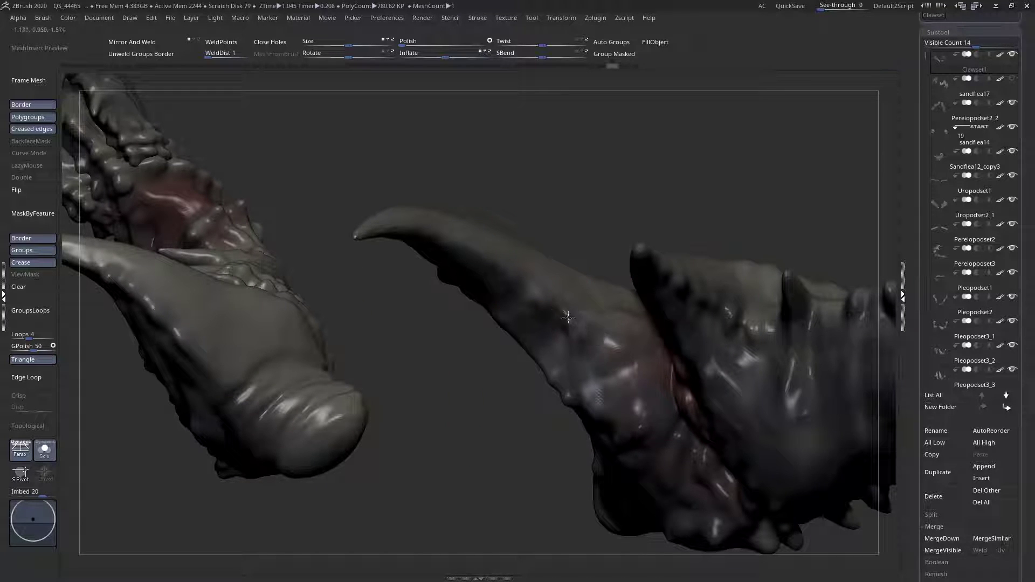
{"action": "right_click_drag", "start_coordinate": [568, 322], "coordinate": [553, 292]}
{"action": "right_click_drag", "start_coordinate": [610, 360], "coordinate": [574, 278]}
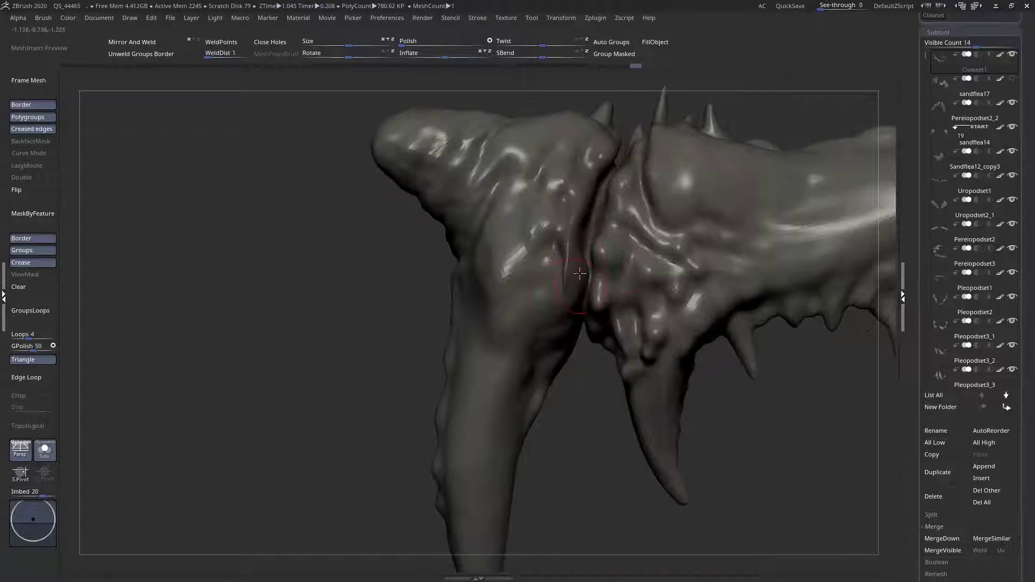
- Smooth the seam between the arm's rounded upper end and the neighbouring segment, including the folds beside it
{"action": "mouse_move", "coordinate": [558, 282]}
{"action": "left_mouse_down", "text": "shift"}
{"action": "mouse_move", "coordinate": [545, 240]}
{"action": "mouse_move", "coordinate": [545, 264]}
{"action": "mouse_move", "coordinate": [519, 266]}
{"action": "mouse_move", "coordinate": [583, 154]}
{"action": "left_mouse_up", "text": "shift"}
{"action": "left_click_drag", "start_coordinate": [595, 206], "coordinate": [583, 261], "text": "shift"}
{"action": "mouse_move", "coordinate": [604, 262]}
{"action": "right_mouse_down"}
{"action": "mouse_move", "coordinate": [621, 275]}
{"action": "mouse_move", "coordinate": [624, 226]}
{"action": "right_mouse_up"}
{"action": "mouse_move", "coordinate": [680, 260]}
{"action": "left_mouse_down", "text": "shift"}
{"action": "mouse_move", "coordinate": [662, 280]}
{"action": "mouse_move", "coordinate": [684, 294]}
{"action": "mouse_move", "coordinate": [719, 266]}
{"action": "mouse_move", "coordinate": [671, 237]}
{"action": "left_mouse_up", "text": "shift"}
{"action": "mouse_move", "coordinate": [671, 238]}
{"action": "right_mouse_down"}
{"action": "mouse_move", "coordinate": [696, 275]}
{"action": "mouse_move", "coordinate": [681, 248]}
{"action": "mouse_move", "coordinate": [563, 265]}
{"action": "mouse_move", "coordinate": [586, 272]}
{"action": "right_mouse_up"}
- Build up a fuller muscle volume on the arm segment just past the upper joint and blend it along the segment
{"action": "right_click_drag", "start_coordinate": [519, 222], "coordinate": [553, 268], "text": "ctrl"}
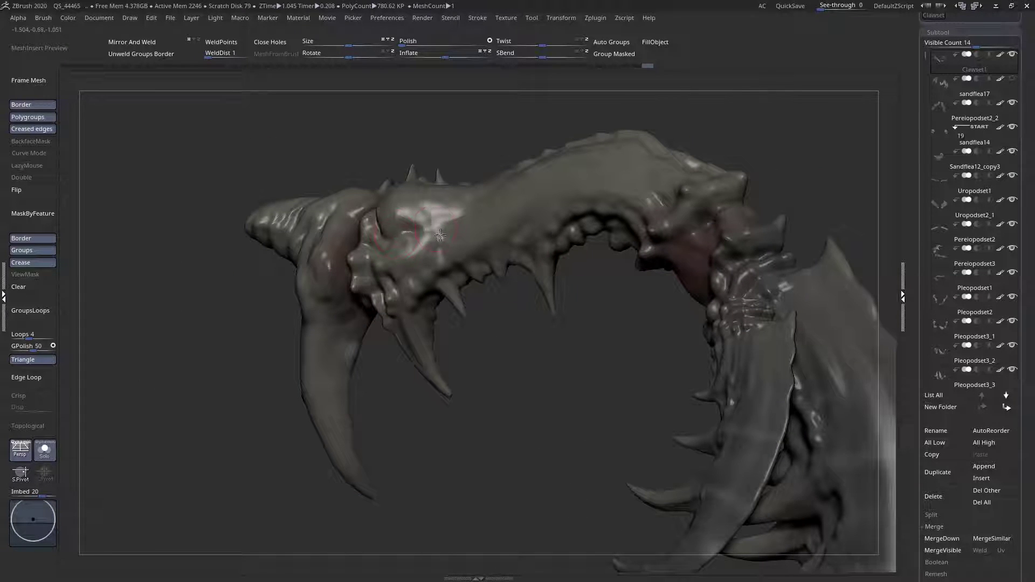
{"action": "right_click_drag", "start_coordinate": [447, 226], "coordinate": [465, 206]}
{"action": "mouse_move", "coordinate": [467, 213]}
{"action": "left_mouse_down"}
{"action": "mouse_move", "coordinate": [485, 215]}
{"action": "mouse_move", "coordinate": [545, 181]}
{"action": "mouse_move", "coordinate": [453, 227]}
{"action": "mouse_move", "coordinate": [437, 219]}
{"action": "left_mouse_up"}
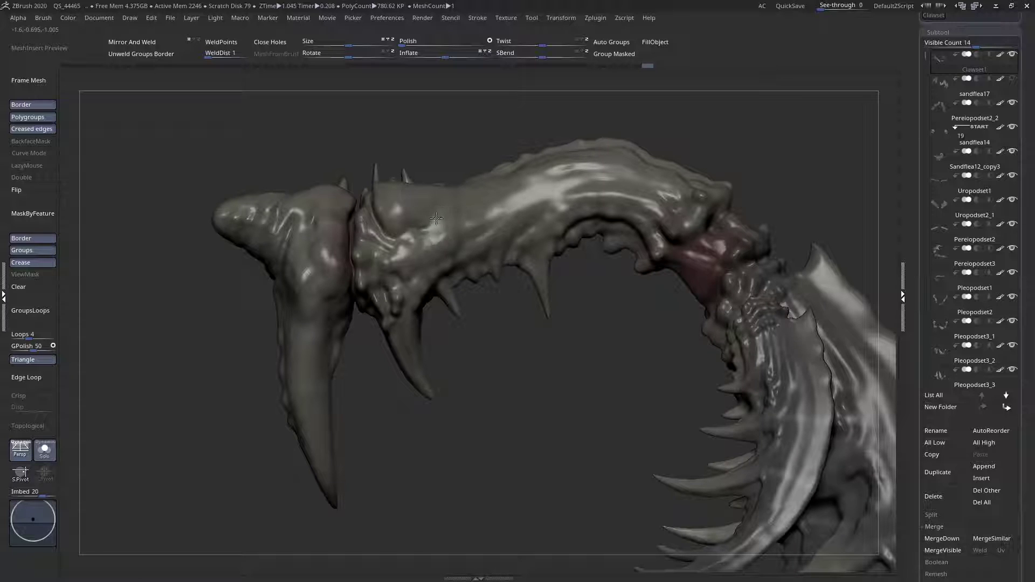
{"action": "mouse_move", "coordinate": [426, 231]}
{"action": "right_mouse_down"}
{"action": "mouse_move", "coordinate": [443, 194]}
{"action": "mouse_move", "coordinate": [474, 194]}
{"action": "right_mouse_up"}
{"action": "key", "text": "space"}
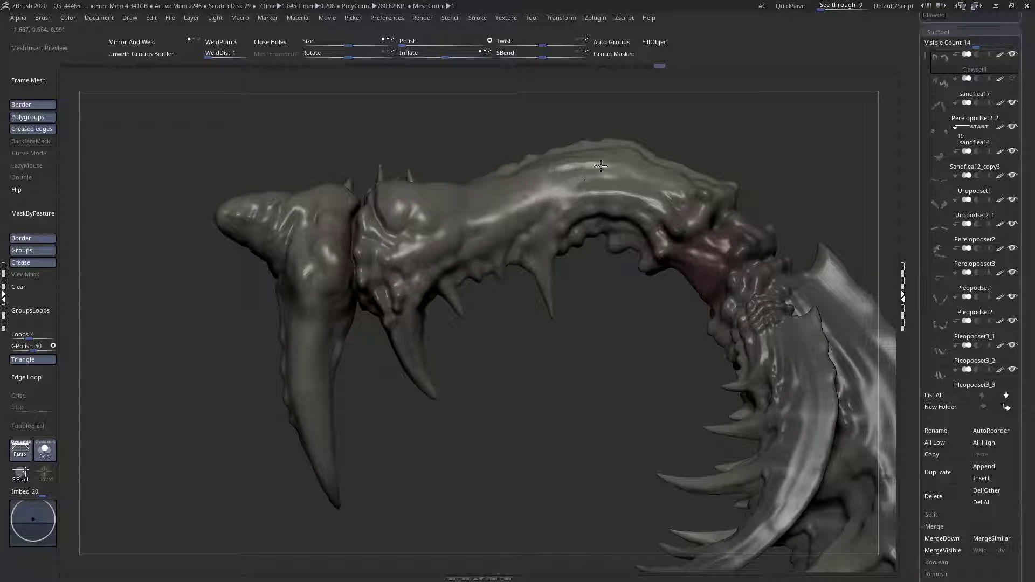
{"action": "right_click_drag", "start_coordinate": [623, 173], "coordinate": [579, 223]}
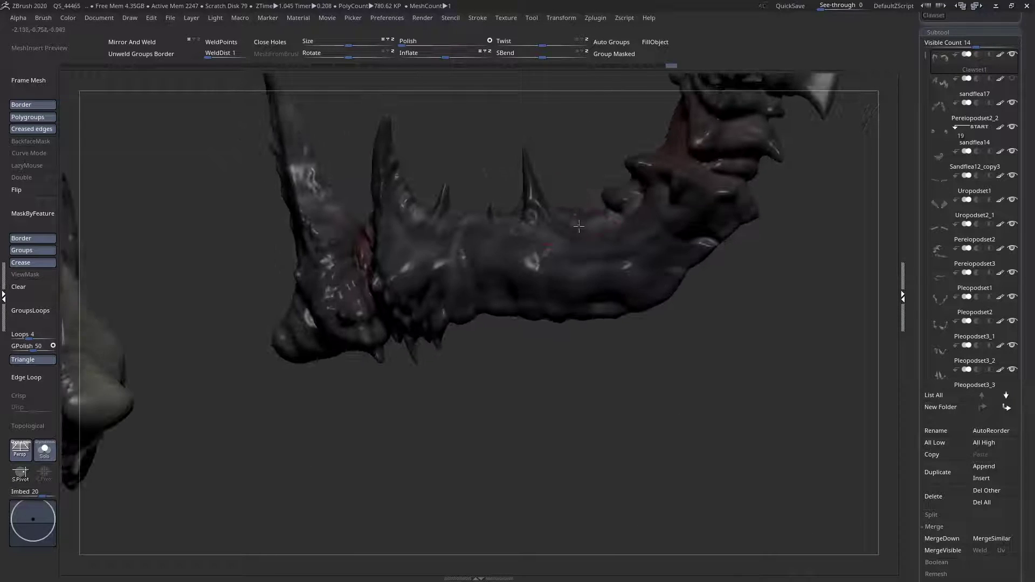
{"action": "right_click_drag", "start_coordinate": [591, 263], "coordinate": [618, 218]}
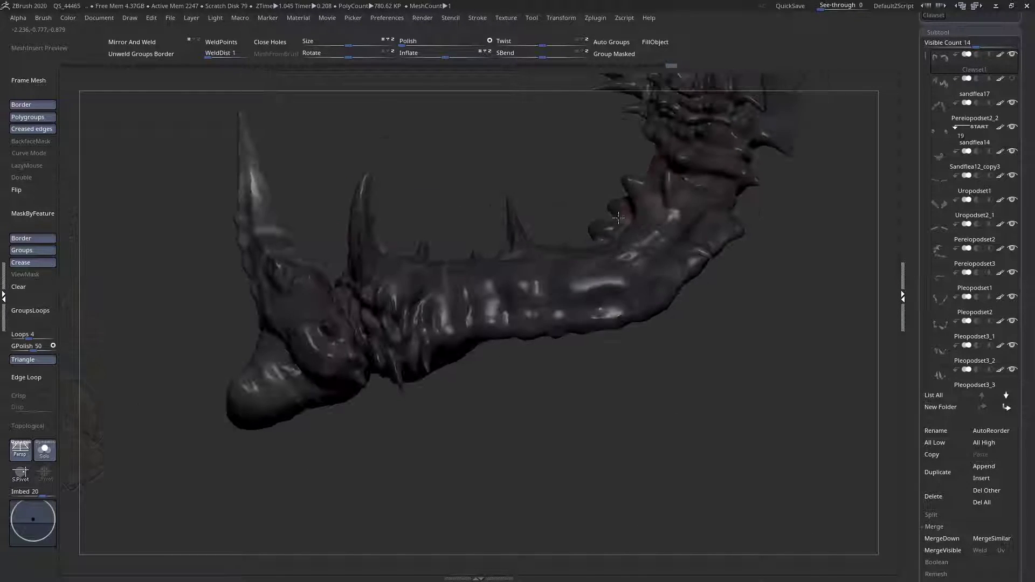
{"action": "right_click_drag", "start_coordinate": [576, 271], "coordinate": [631, 258]}
{"action": "right_click", "coordinate": [490, 262]}
- Sculpt clay over the bulbous upper end of the arm to shape its bumps and ridges
{"action": "right_click_drag", "start_coordinate": [294, 324], "coordinate": [241, 320]}
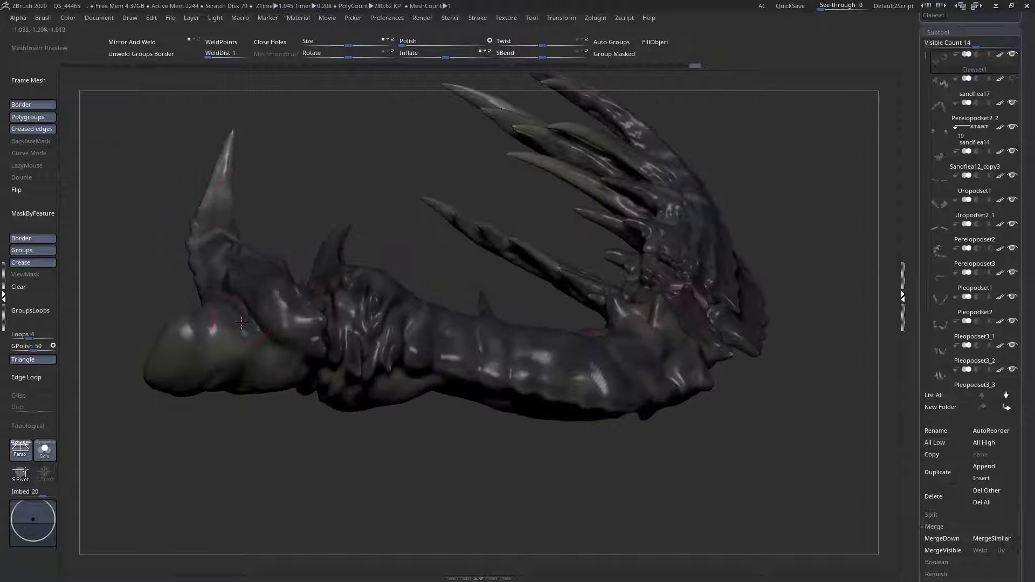
{"action": "left_click_drag", "start_coordinate": [290, 325], "coordinate": [292, 330]}
{"action": "right_click_drag", "start_coordinate": [275, 317], "coordinate": [273, 245]}
{"action": "left_click_drag", "start_coordinate": [289, 355], "coordinate": [258, 407]}
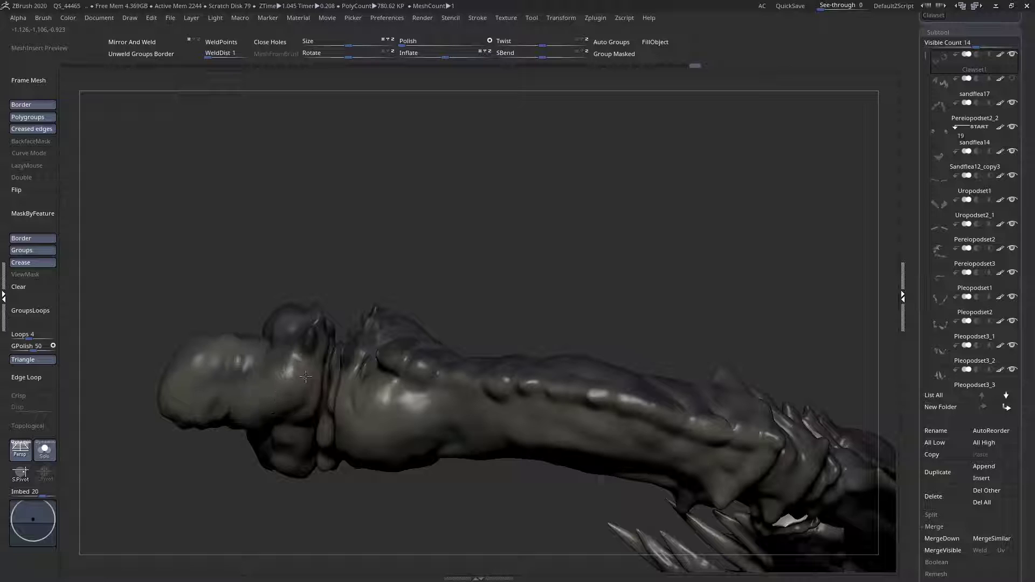
{"action": "right_click_drag", "start_coordinate": [286, 372], "coordinate": [308, 319]}
{"action": "right_click_drag", "start_coordinate": [252, 455], "coordinate": [246, 452]}
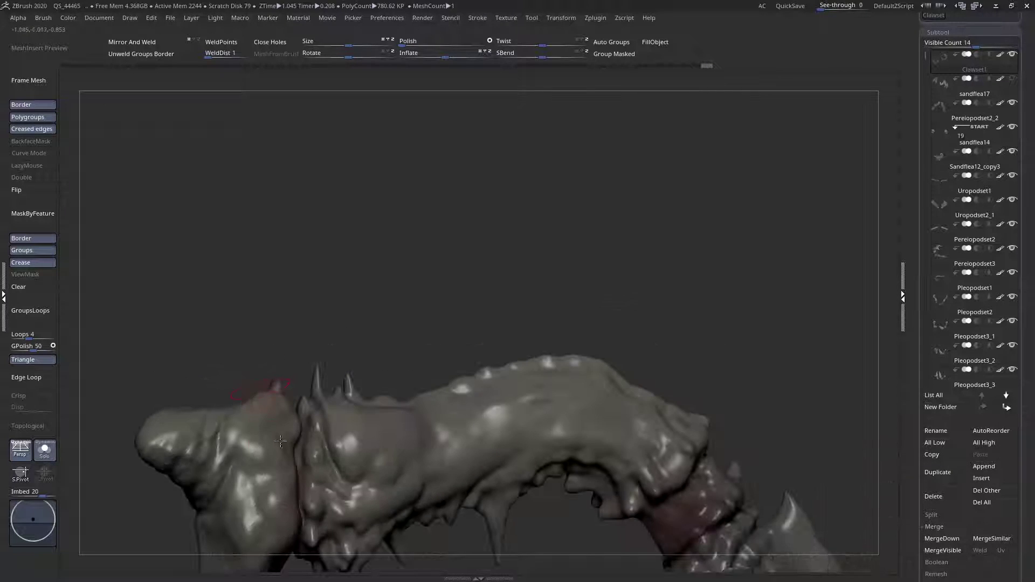
{"action": "mouse_move", "coordinate": [241, 452]}
{"action": "left_mouse_down"}
{"action": "mouse_move", "coordinate": [232, 468]}
{"action": "mouse_move", "coordinate": [217, 446]}
{"action": "left_mouse_up"}
{"action": "right_click_drag", "start_coordinate": [217, 446], "coordinate": [237, 426]}
- Refine the forms along the arm segment down to the spiky collar above the red wrist joint
{"action": "mouse_move", "coordinate": [436, 399]}
{"action": "right_mouse_down", "text": "ctrl"}
{"action": "mouse_move", "coordinate": [443, 347]}
{"action": "mouse_move", "coordinate": [408, 350]}
{"action": "mouse_move", "coordinate": [508, 242]}
{"action": "right_mouse_up", "text": "ctrl"}
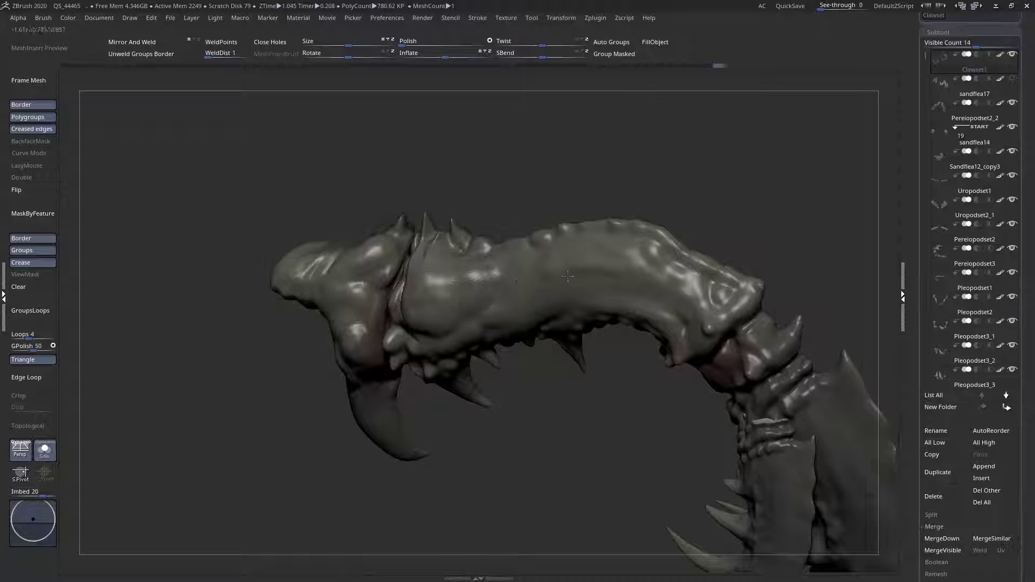
{"action": "right_click_drag", "start_coordinate": [568, 277], "coordinate": [573, 288]}
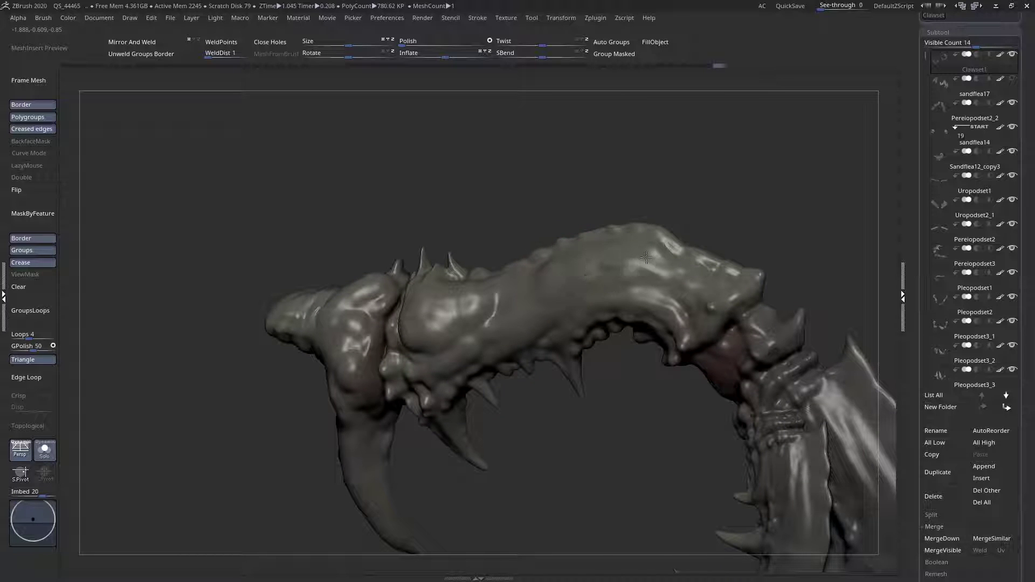
{"action": "right_click_drag", "start_coordinate": [682, 302], "coordinate": [755, 387]}
{"action": "right_click_drag", "start_coordinate": [789, 311], "coordinate": [770, 379]}
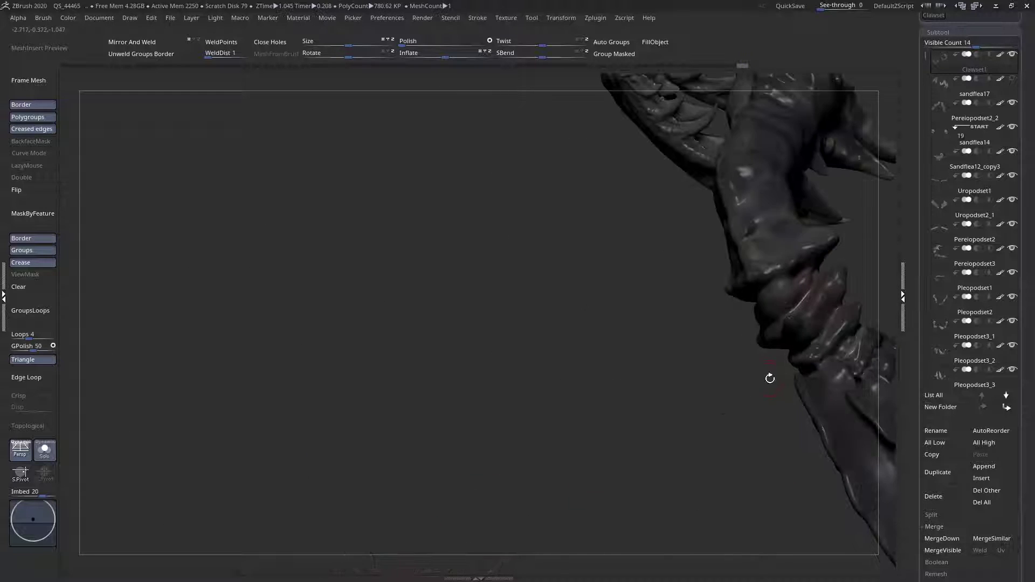
{"action": "right_click_drag", "start_coordinate": [778, 312], "coordinate": [794, 240]}
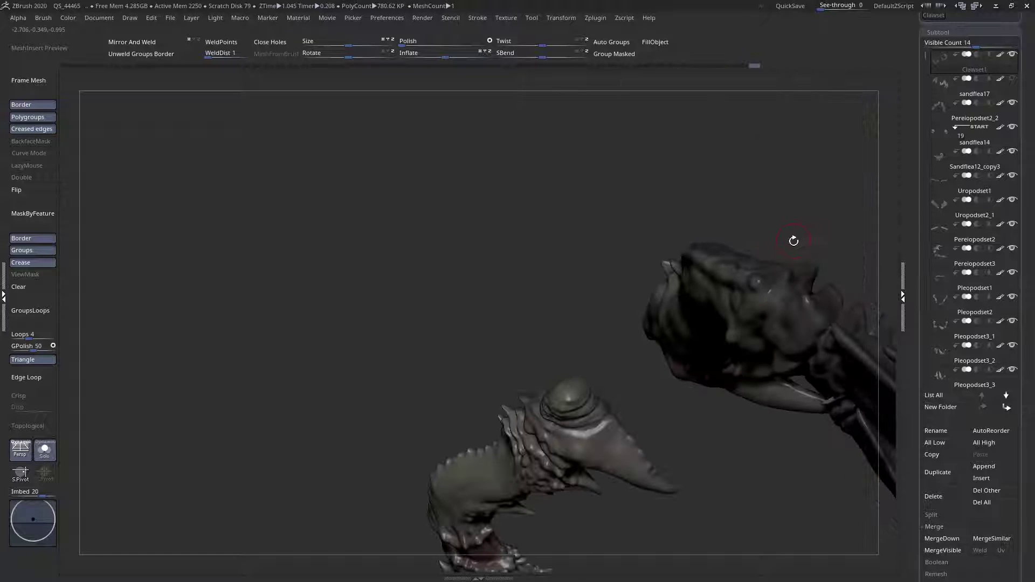
{"action": "right_click_drag", "start_coordinate": [770, 288], "coordinate": [727, 326]}
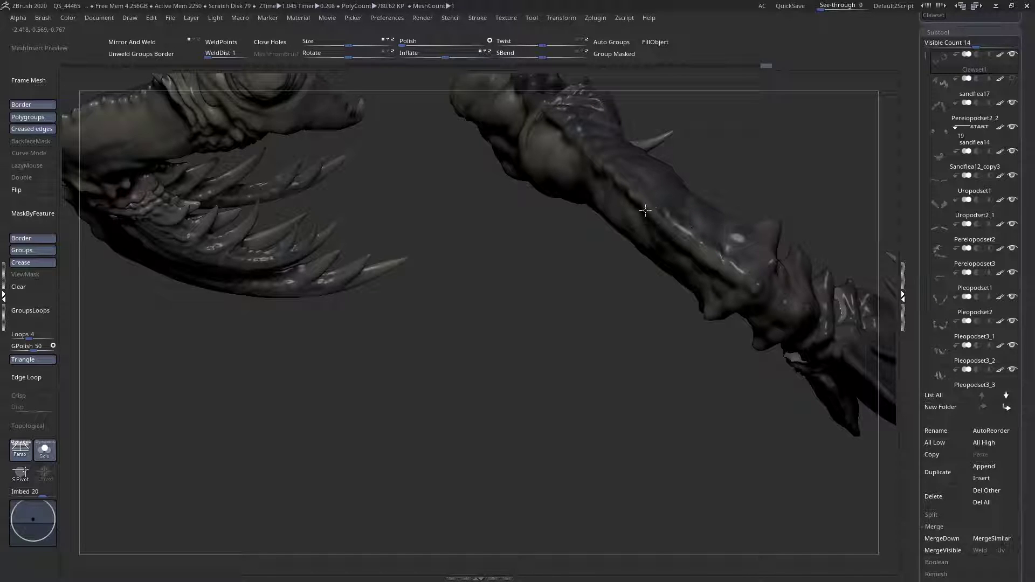
- Sculpt the folds below the upper joint and soften the ridge running down the back of the arm segment
{"action": "mouse_move", "coordinate": [573, 131]}
{"action": "right_mouse_down"}
{"action": "mouse_move", "coordinate": [550, 201]}
{"action": "mouse_move", "coordinate": [473, 224]}
{"action": "mouse_move", "coordinate": [508, 223]}
{"action": "mouse_move", "coordinate": [500, 232]}
{"action": "right_mouse_up"}
{"action": "key", "text": "space"}
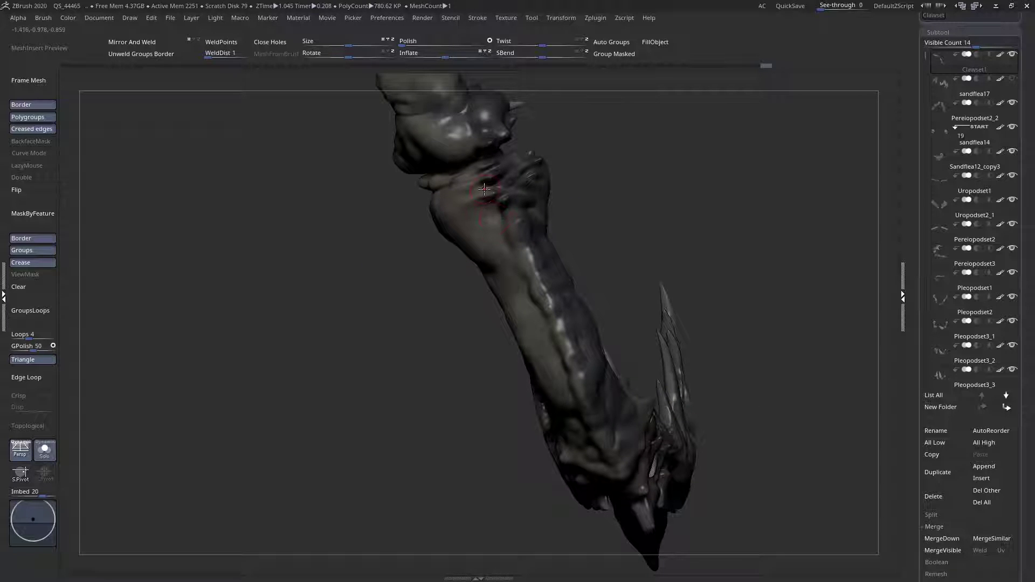
{"action": "right_click_drag", "start_coordinate": [498, 181], "coordinate": [530, 256]}
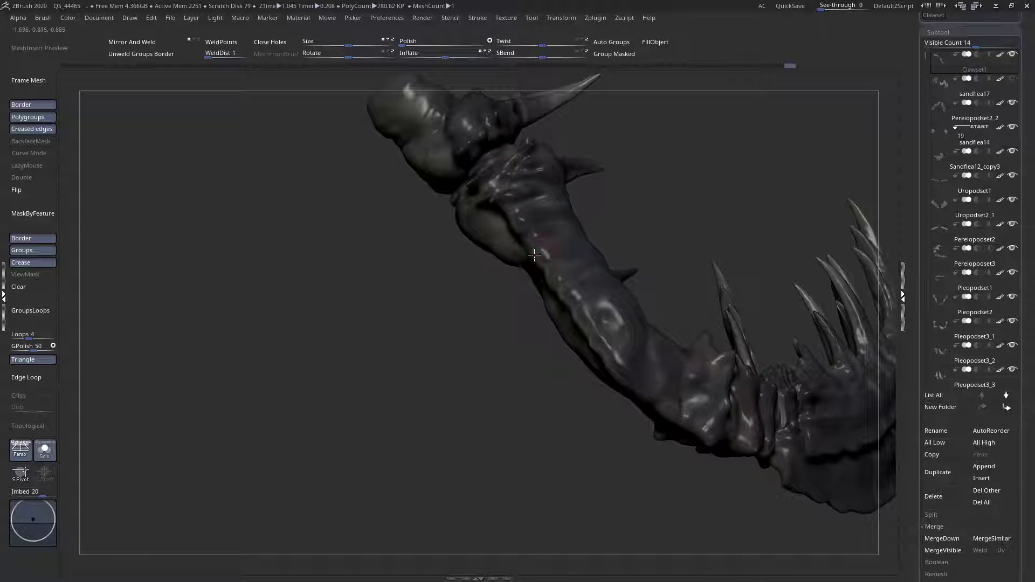
{"action": "right_click_drag", "start_coordinate": [579, 315], "coordinate": [632, 352]}
- Build up folds on the outer side of the red wrist joint where the claws attach
{"action": "right_click_drag", "start_coordinate": [687, 369], "coordinate": [486, 311]}
{"action": "right_click", "coordinate": [675, 414]}
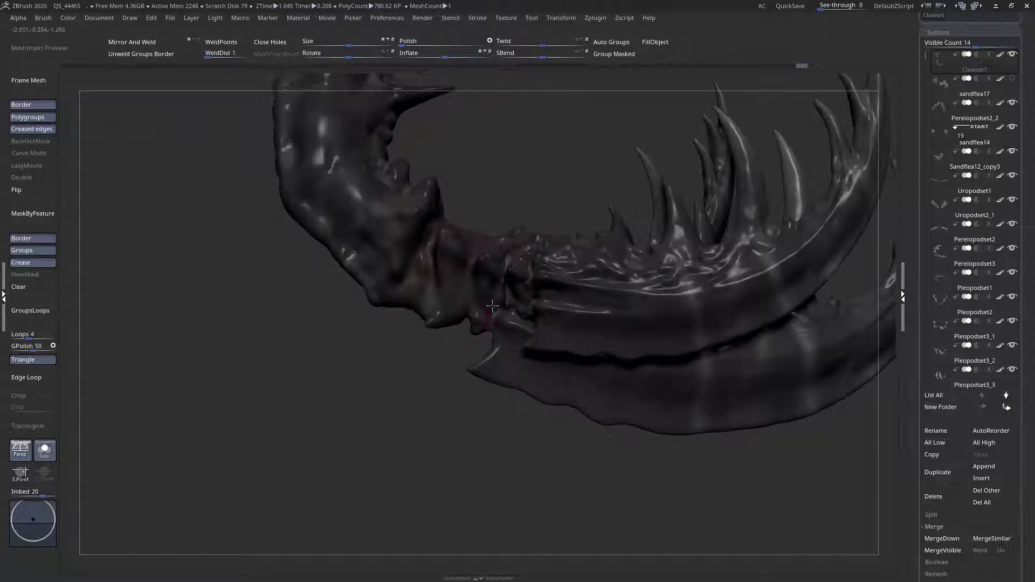
{"action": "right_click_drag", "start_coordinate": [523, 277], "coordinate": [544, 242]}
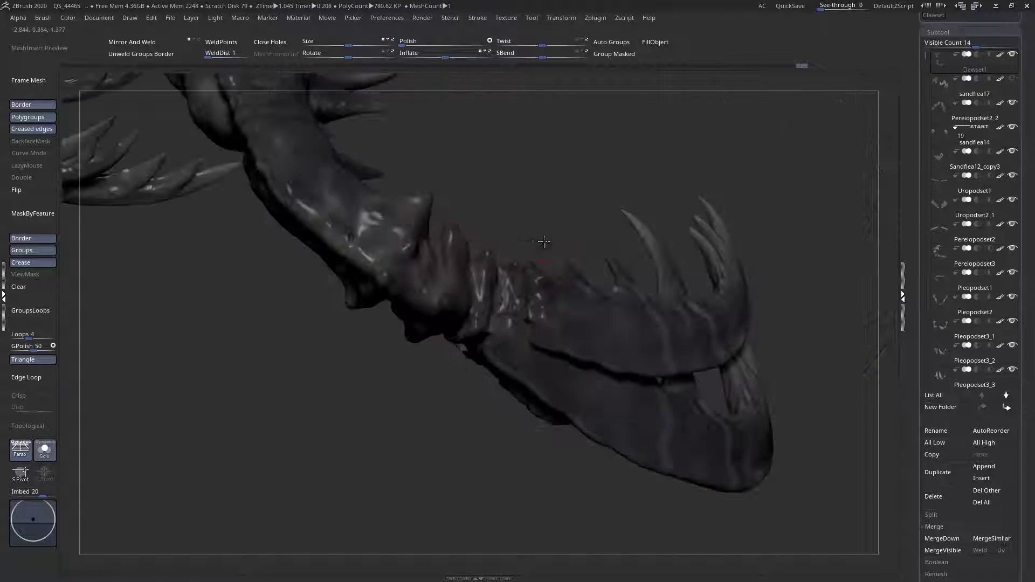
{"action": "right_click_drag", "start_coordinate": [525, 308], "coordinate": [539, 221]}
{"action": "mouse_move", "coordinate": [534, 217]}
{"action": "left_mouse_down"}
{"action": "mouse_move", "coordinate": [547, 204]}
{"action": "mouse_move", "coordinate": [539, 189]}
{"action": "left_mouse_up"}
{"action": "right_click_drag", "start_coordinate": [540, 188], "coordinate": [533, 175]}
{"action": "left_click_drag", "start_coordinate": [532, 176], "coordinate": [535, 198]}
- Sculpt the inner side of the red wrist joint between the spiky collar and the claw bases
{"action": "mouse_move", "coordinate": [609, 189]}
{"action": "left_mouse_down"}
{"action": "mouse_move", "coordinate": [478, 268]}
{"action": "mouse_move", "coordinate": [458, 259]}
{"action": "left_mouse_up"}
{"action": "left_click_drag", "start_coordinate": [580, 182], "coordinate": [565, 225]}
{"action": "right_click_drag", "start_coordinate": [542, 233], "coordinate": [631, 223]}
{"action": "left_click_drag", "start_coordinate": [525, 222], "coordinate": [521, 240]}
{"action": "mouse_move", "coordinate": [539, 248]}
{"action": "right_mouse_down"}
{"action": "mouse_move", "coordinate": [504, 297]}
{"action": "mouse_move", "coordinate": [513, 283]}
{"action": "right_mouse_up"}
{"action": "right_click_drag", "start_coordinate": [550, 248], "coordinate": [620, 167]}
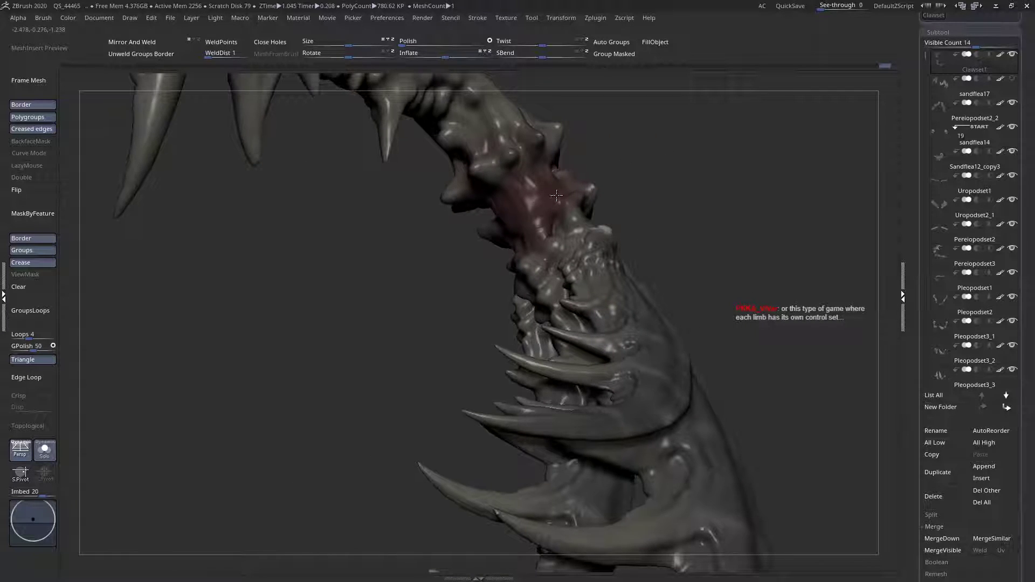
- Refine the bumpy transition between the red wrist and the roots of the three claws
{"action": "right_click_drag", "start_coordinate": [551, 232], "coordinate": [573, 191]}
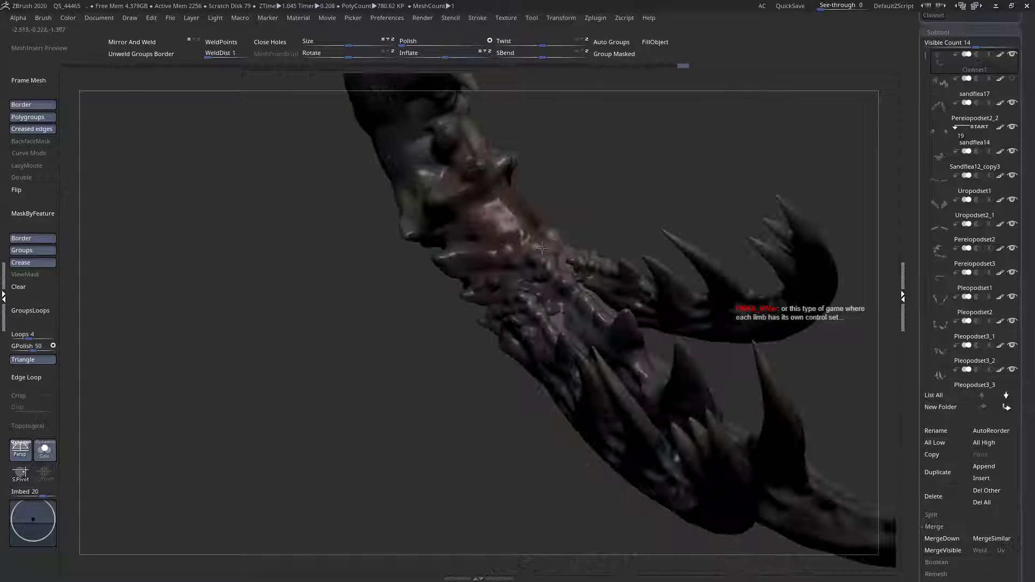
{"action": "right_click_drag", "start_coordinate": [546, 245], "coordinate": [571, 235]}
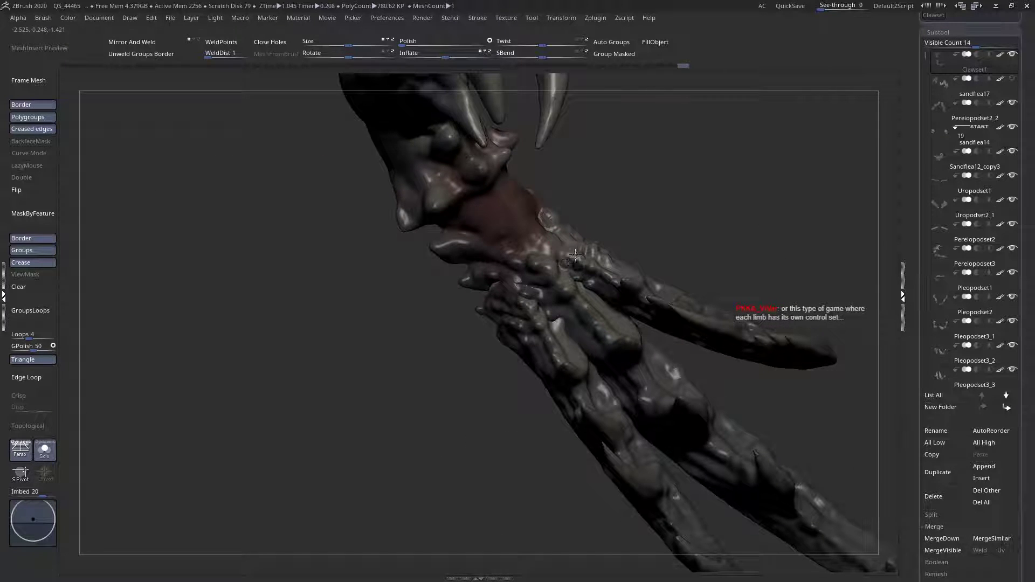
{"action": "right_click_drag", "start_coordinate": [535, 235], "coordinate": [551, 242]}
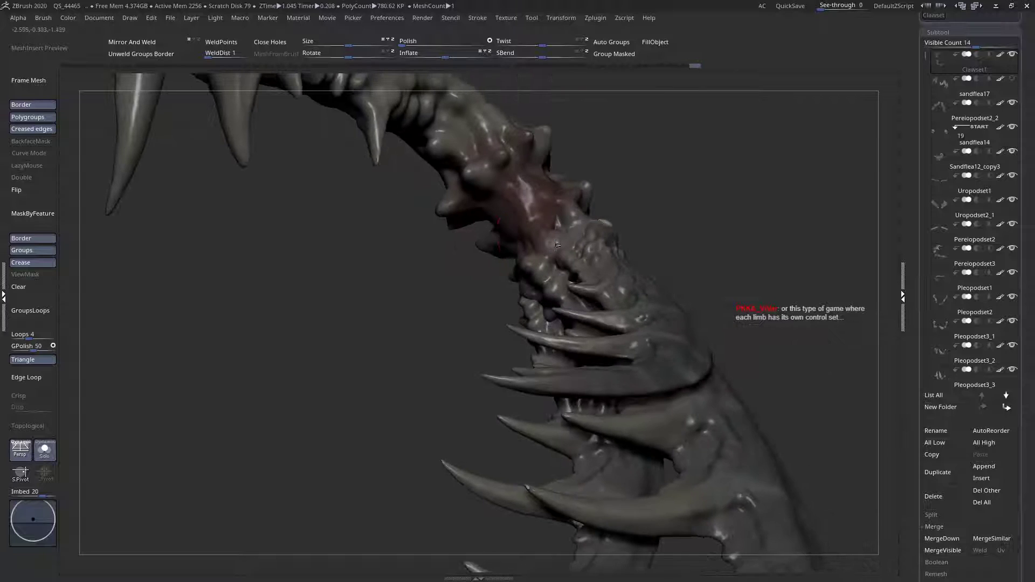
{"action": "right_click_drag", "start_coordinate": [527, 202], "coordinate": [533, 284]}
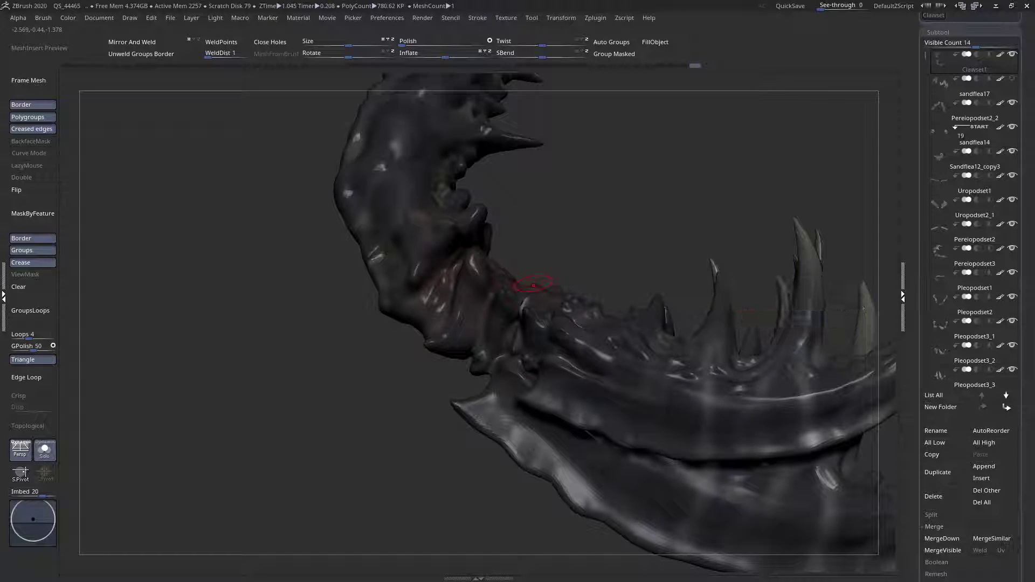
- Shape the skin folds on the outside of the wrist between the arm's collar and the outer claw
{"action": "right_click_drag", "start_coordinate": [517, 313], "coordinate": [518, 288]}
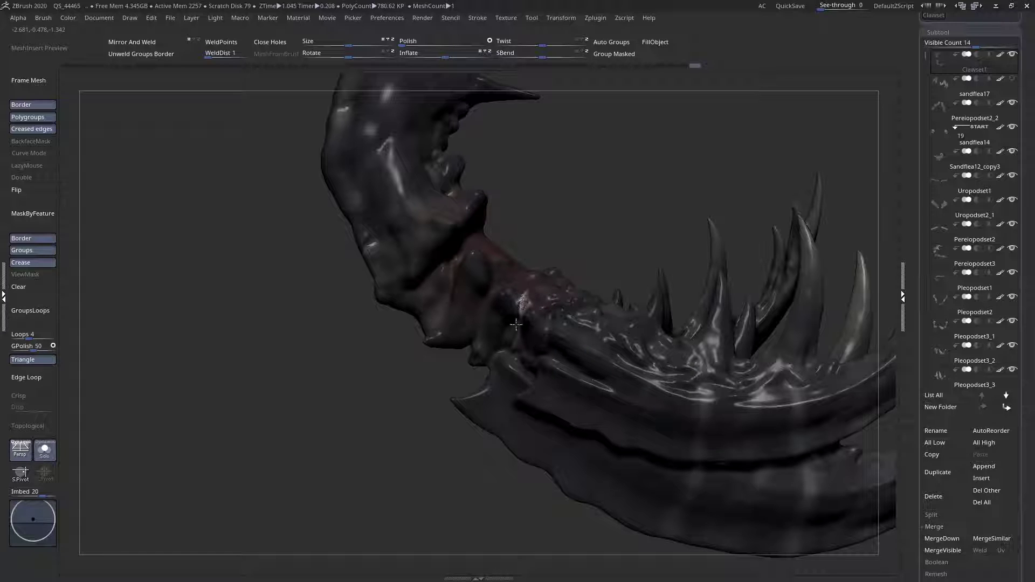
{"action": "right_click_drag", "start_coordinate": [516, 322], "coordinate": [531, 291]}
{"action": "right_click_drag", "start_coordinate": [515, 348], "coordinate": [561, 250]}
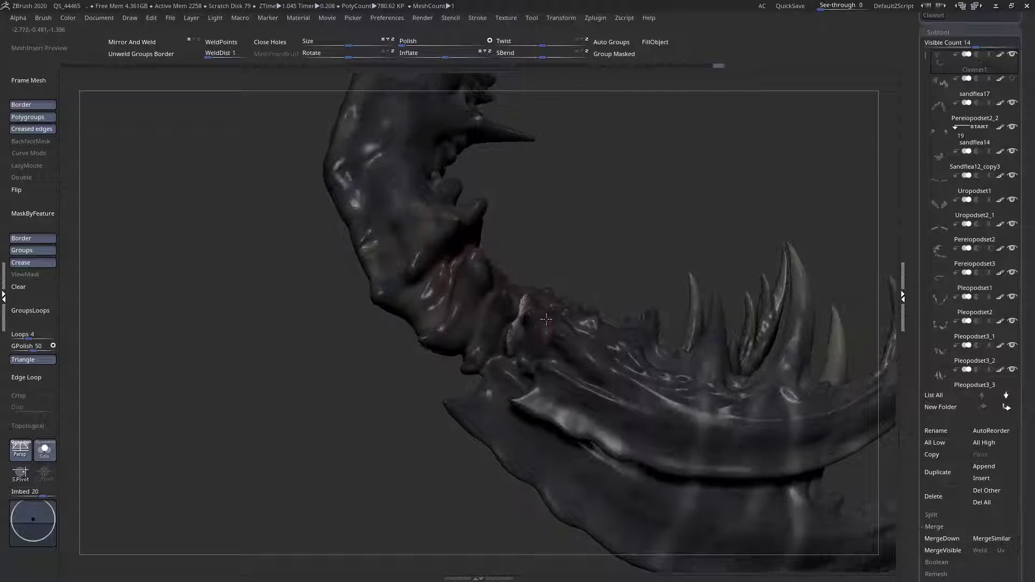
{"action": "right_click_drag", "start_coordinate": [547, 356], "coordinate": [537, 214]}
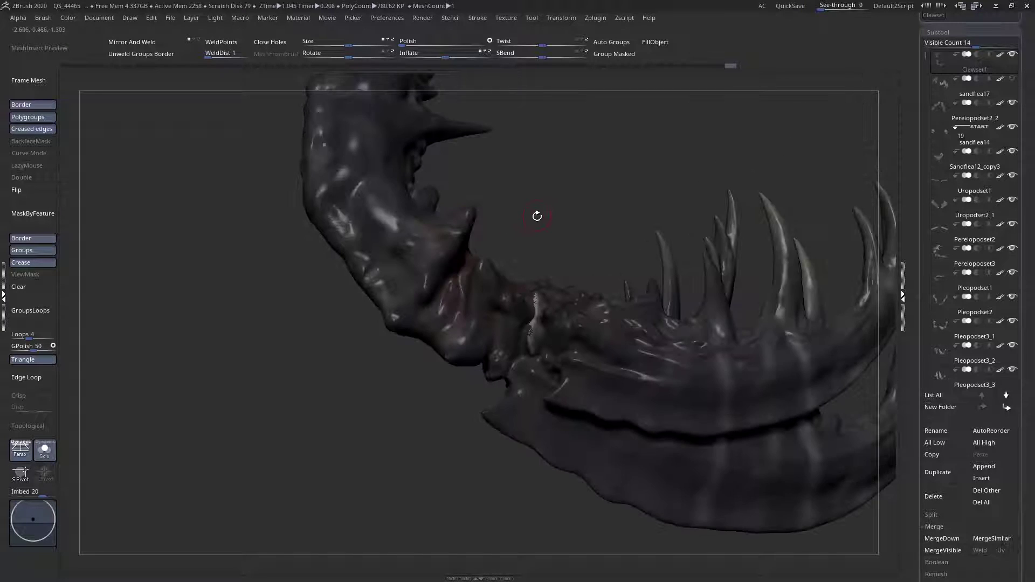
{"action": "right_click_drag", "start_coordinate": [464, 288], "coordinate": [455, 314]}
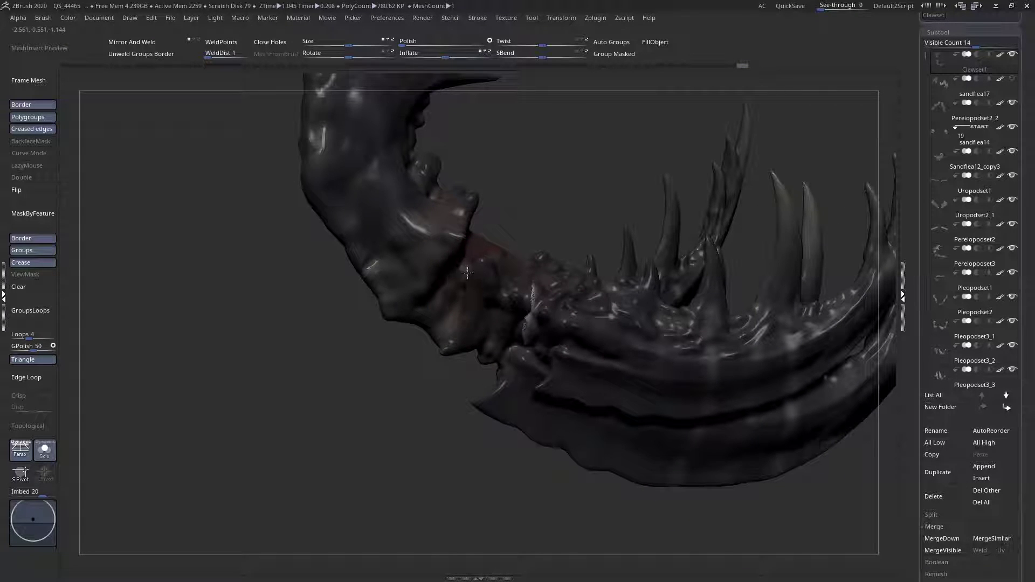
{"action": "right_click_drag", "start_coordinate": [459, 270], "coordinate": [476, 264]}
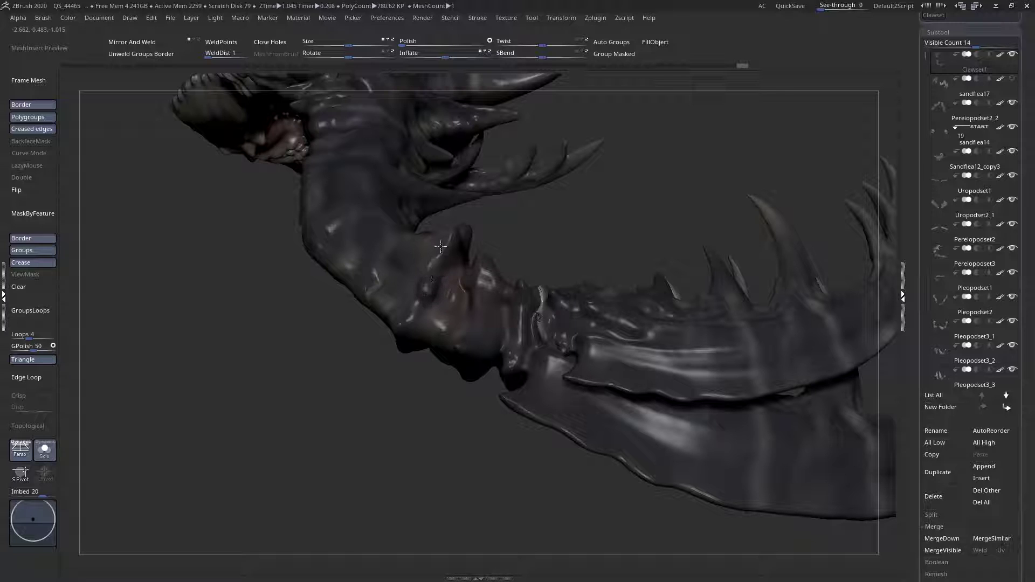
- Refine the folds and knuckle bumps around the outer side of the wrist joint and the adjoining claw roots
{"action": "right_click_drag", "start_coordinate": [414, 307], "coordinate": [411, 330]}
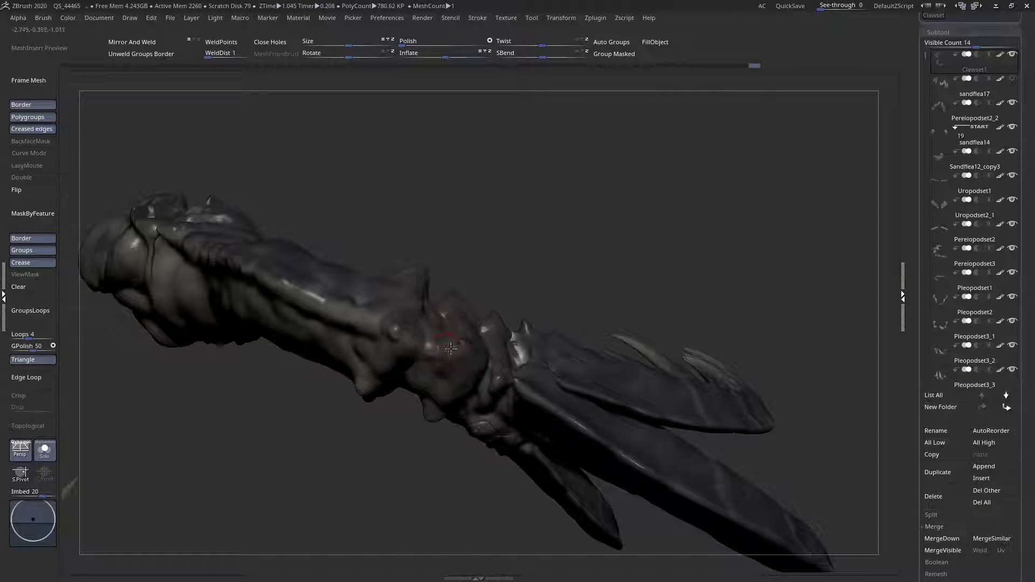
{"action": "right_click_drag", "start_coordinate": [488, 371], "coordinate": [520, 398]}
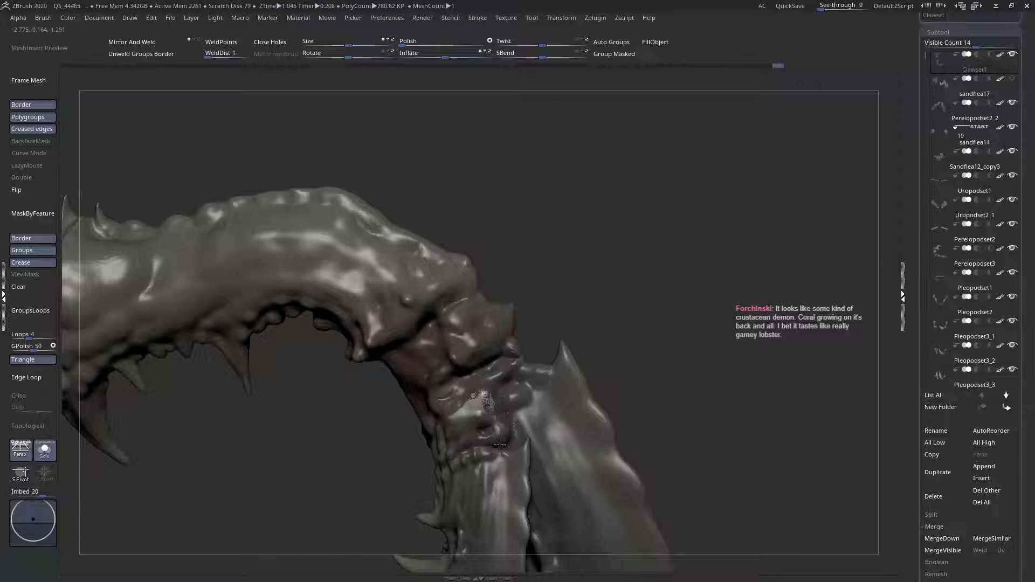
{"action": "right_click_drag", "start_coordinate": [510, 446], "coordinate": [491, 529]}
{"action": "right_click_drag", "start_coordinate": [525, 435], "coordinate": [456, 393]}
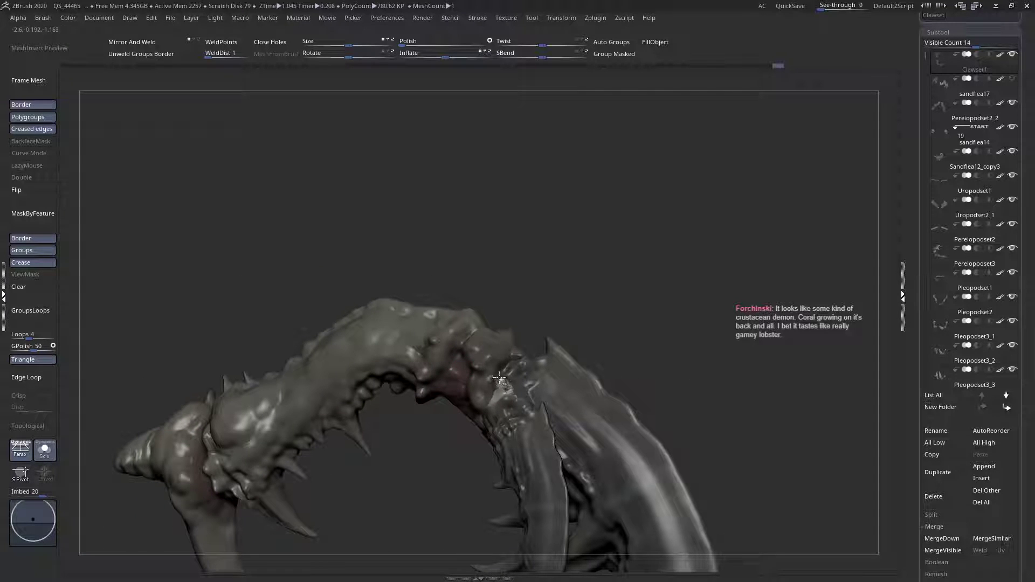
{"action": "right_click_drag", "start_coordinate": [493, 398], "coordinate": [461, 324]}
{"action": "mouse_move", "coordinate": [458, 319]}
{"action": "left_mouse_down"}
{"action": "mouse_move", "coordinate": [466, 324]}
{"action": "mouse_move", "coordinate": [411, 293]}
{"action": "left_mouse_up"}
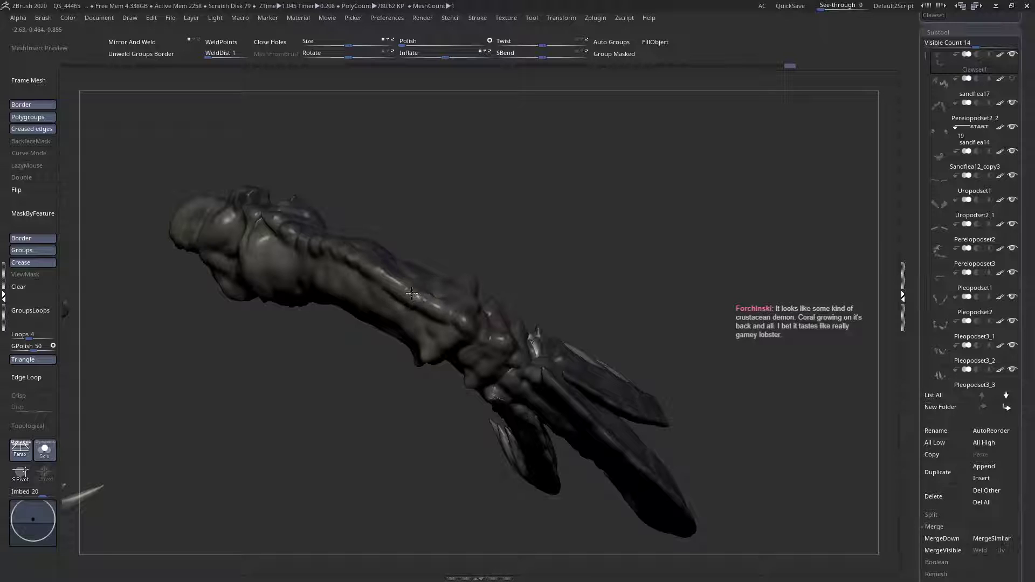
- Sculpt the long bumpy ridge running along the outer side of the forearm between the elbow and the wrist
{"action": "right_click_drag", "start_coordinate": [390, 286], "coordinate": [367, 270]}
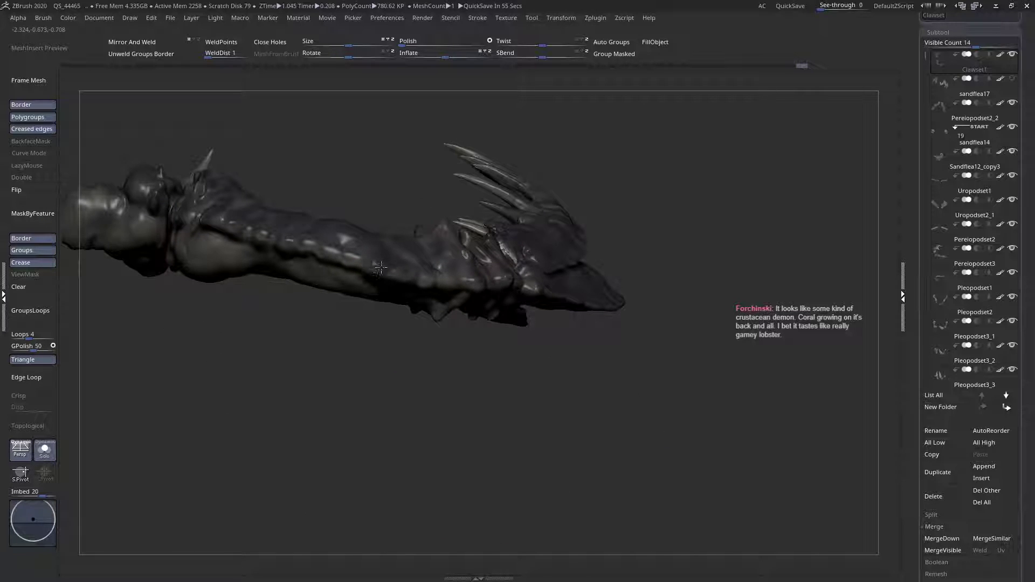
{"action": "mouse_move", "coordinate": [331, 248]}
{"action": "left_mouse_down"}
{"action": "mouse_move", "coordinate": [351, 259]}
{"action": "mouse_move", "coordinate": [327, 254]}
{"action": "left_mouse_up"}
{"action": "mouse_move", "coordinate": [317, 251]}
{"action": "right_mouse_down"}
{"action": "mouse_move", "coordinate": [281, 254]}
{"action": "mouse_move", "coordinate": [228, 230]}
{"action": "right_mouse_up"}
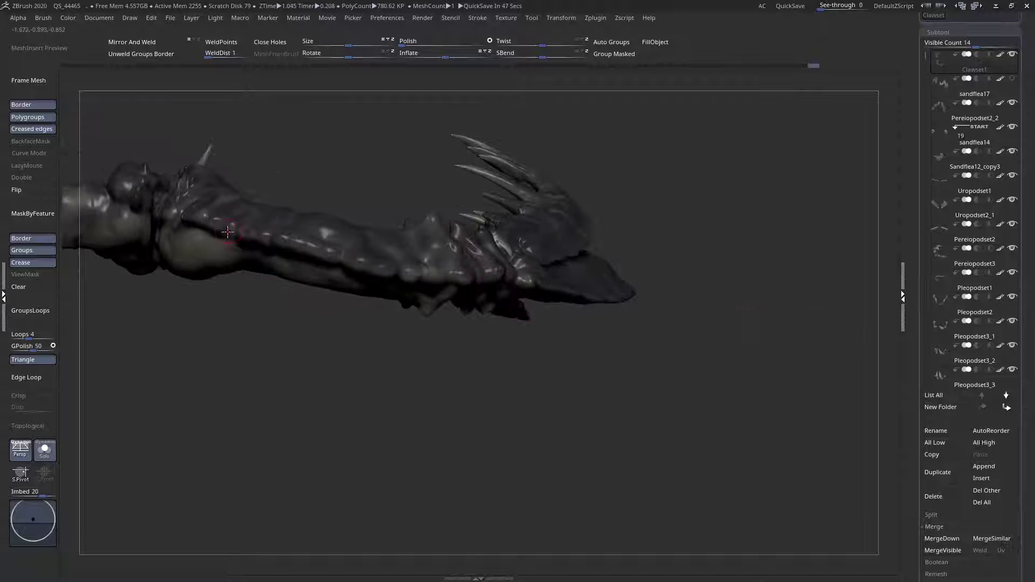
{"action": "left_click_drag", "start_coordinate": [252, 234], "coordinate": [213, 221]}
{"action": "right_click_drag", "start_coordinate": [174, 244], "coordinate": [325, 261]}
{"action": "right_click_drag", "start_coordinate": [235, 210], "coordinate": [519, 255], "text": "alt"}
- Adjust the brush size, then smooth and reshape the surface at the elbow end of the forearm
{"action": "key", "text": "space"}
{"action": "left_click_drag", "start_coordinate": [533, 226], "coordinate": [541, 227]}
{"action": "mouse_move", "coordinate": [491, 265]}
{"action": "left_mouse_down", "text": "shift"}
{"action": "mouse_move", "coordinate": [503, 273]}
{"action": "mouse_move", "coordinate": [505, 258]}
{"action": "mouse_move", "coordinate": [500, 276]}
{"action": "mouse_move", "coordinate": [521, 291]}
{"action": "left_mouse_up", "text": "shift"}
{"action": "right_click_drag", "start_coordinate": [521, 291], "coordinate": [477, 286]}
{"action": "key", "text": "space"}
{"action": "left_click_drag", "start_coordinate": [500, 238], "coordinate": [508, 238]}
{"action": "left_click_drag", "start_coordinate": [511, 285], "coordinate": [531, 279]}
- Shape the muscle forms of the forearm from the elbow down towards the wrist
{"action": "right_click_drag", "start_coordinate": [531, 279], "coordinate": [576, 228]}
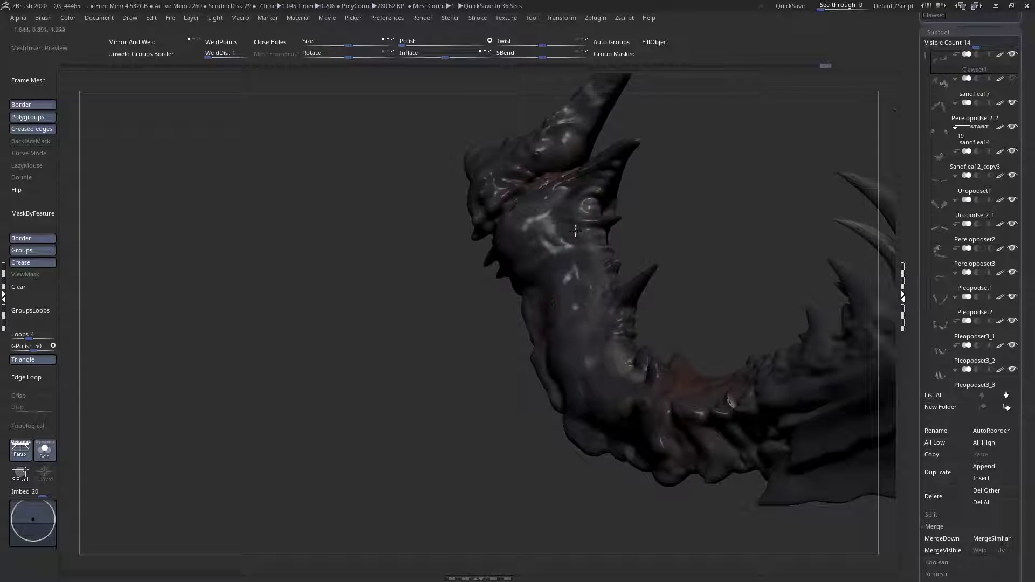
{"action": "mouse_move", "coordinate": [568, 268]}
{"action": "left_mouse_down"}
{"action": "mouse_move", "coordinate": [589, 291]}
{"action": "mouse_move", "coordinate": [593, 347]}
{"action": "left_mouse_up"}
{"action": "mouse_move", "coordinate": [614, 359]}
{"action": "right_mouse_down"}
{"action": "mouse_move", "coordinate": [607, 394]}
{"action": "mouse_move", "coordinate": [593, 350]}
{"action": "mouse_move", "coordinate": [444, 308]}
{"action": "mouse_move", "coordinate": [604, 367]}
{"action": "mouse_move", "coordinate": [603, 464]}
{"action": "mouse_move", "coordinate": [654, 390]}
{"action": "mouse_move", "coordinate": [594, 434]}
{"action": "mouse_move", "coordinate": [610, 388]}
{"action": "mouse_move", "coordinate": [576, 321]}
{"action": "mouse_move", "coordinate": [487, 360]}
{"action": "right_mouse_up"}
{"action": "right_click", "coordinate": [542, 383]}
{"action": "mouse_move", "coordinate": [539, 415]}
{"action": "right_mouse_down"}
{"action": "mouse_move", "coordinate": [470, 485]}
{"action": "mouse_move", "coordinate": [531, 361]}
{"action": "mouse_move", "coordinate": [570, 395]}
{"action": "mouse_move", "coordinate": [558, 393]}
{"action": "right_mouse_up"}
{"action": "right_click", "coordinate": [507, 368]}
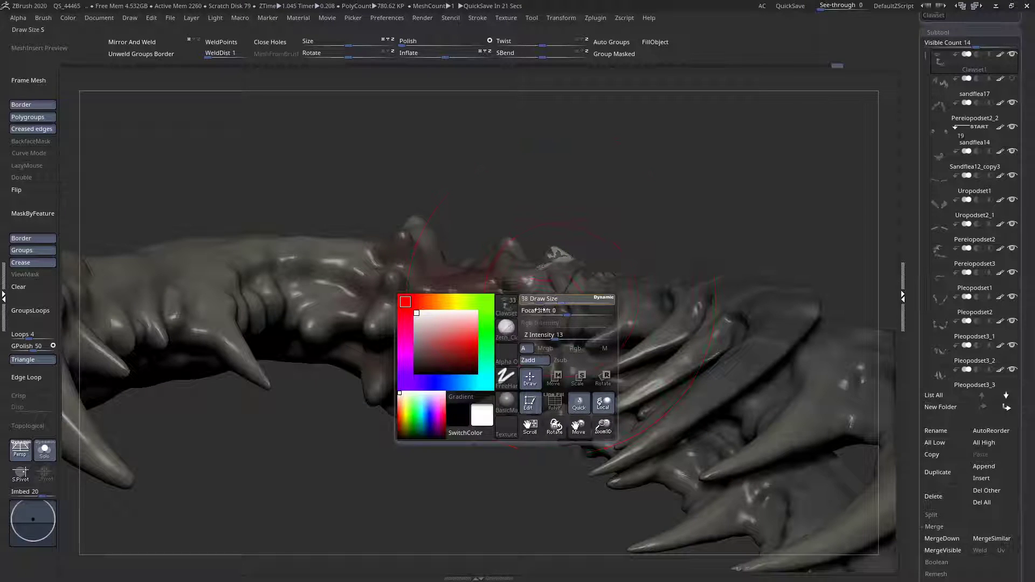
- Resize the brush and rework the inner red wrist surface where it meets the bumpy claw bases
{"action": "right_click_drag", "start_coordinate": [512, 340], "coordinate": [506, 370]}
{"action": "right_click", "coordinate": [505, 372]}
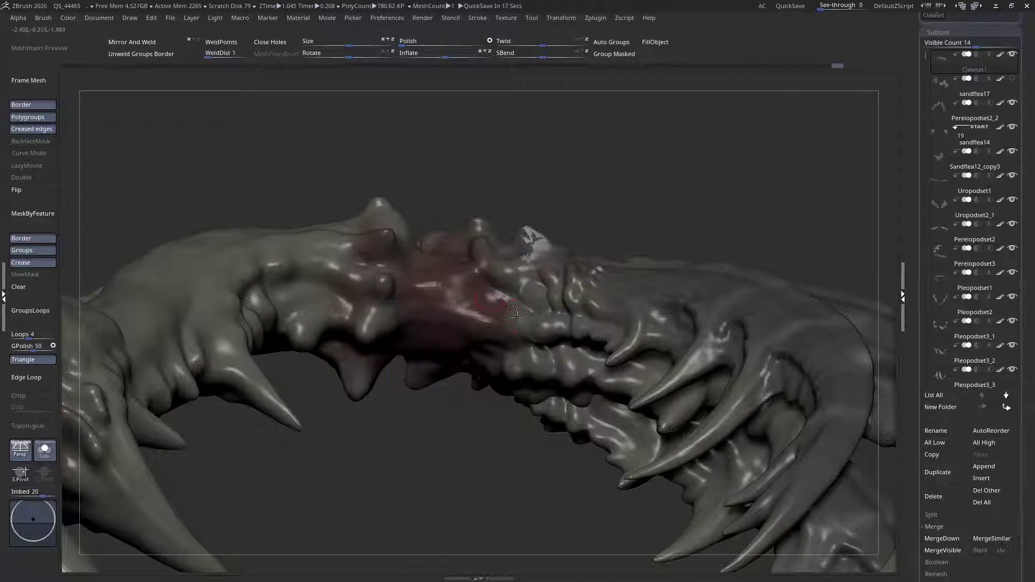
{"action": "right_click_drag", "start_coordinate": [487, 289], "coordinate": [515, 286]}
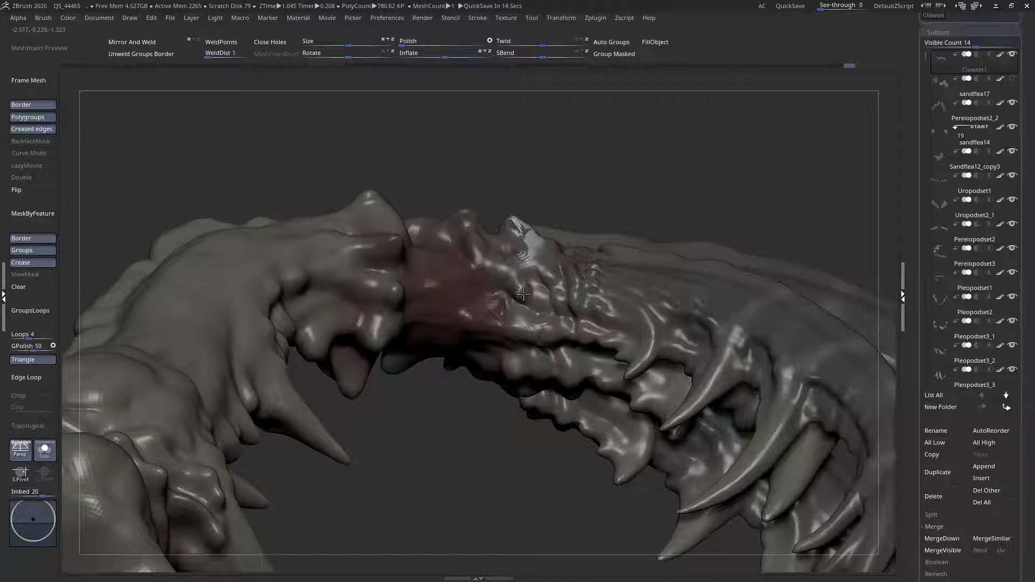
{"action": "right_click_drag", "start_coordinate": [545, 326], "coordinate": [610, 206]}
{"action": "right_click_drag", "start_coordinate": [594, 290], "coordinate": [552, 200]}
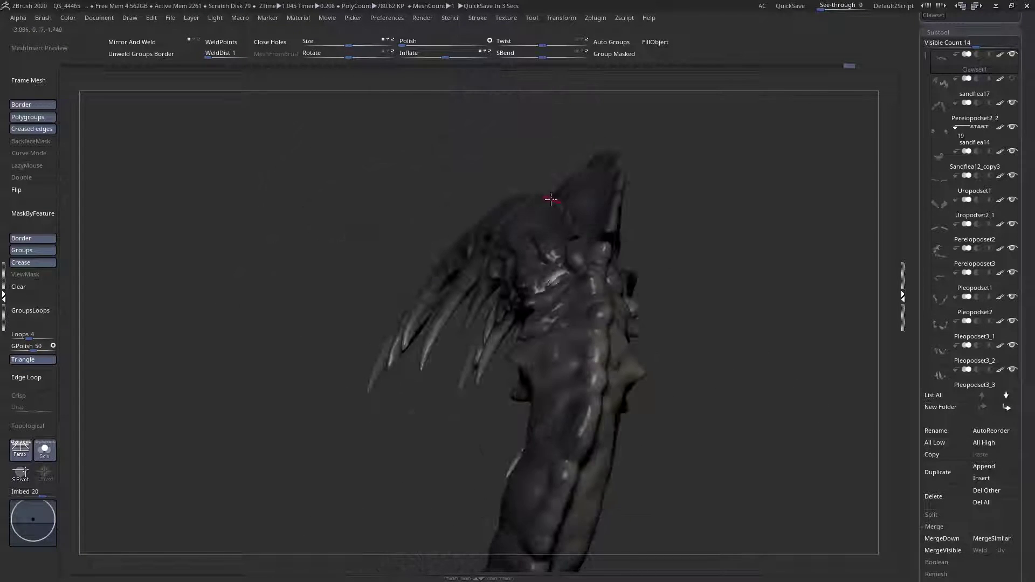
- Build up the base of the outer claws with lumps where they emerge from the back of the wrist
{"action": "mouse_move", "coordinate": [551, 253]}
{"action": "right_mouse_down"}
{"action": "mouse_move", "coordinate": [586, 280]}
{"action": "mouse_move", "coordinate": [567, 250]}
{"action": "right_mouse_up"}
{"action": "key", "text": "space"}
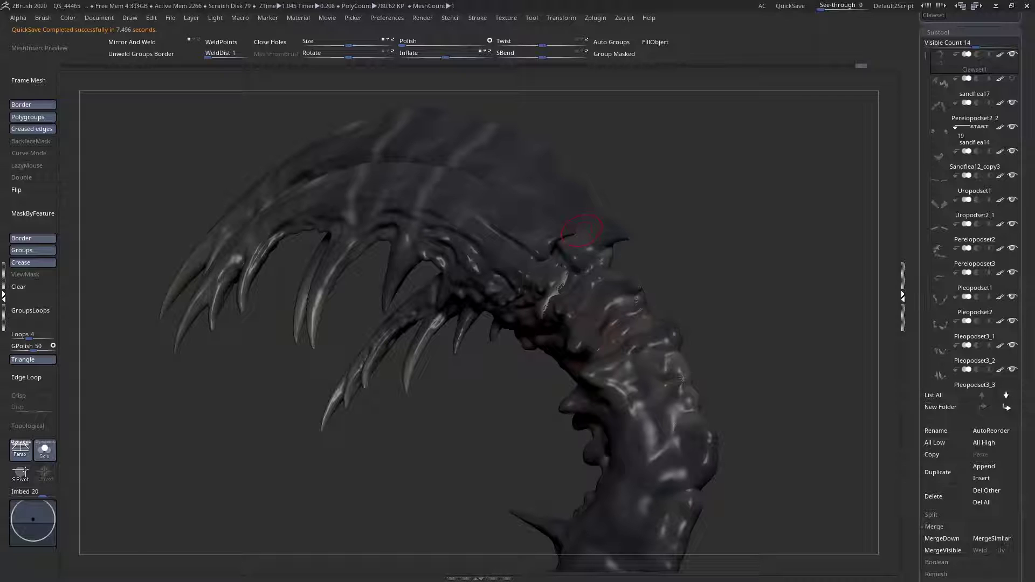
{"action": "right_click_drag", "start_coordinate": [549, 264], "coordinate": [545, 247]}
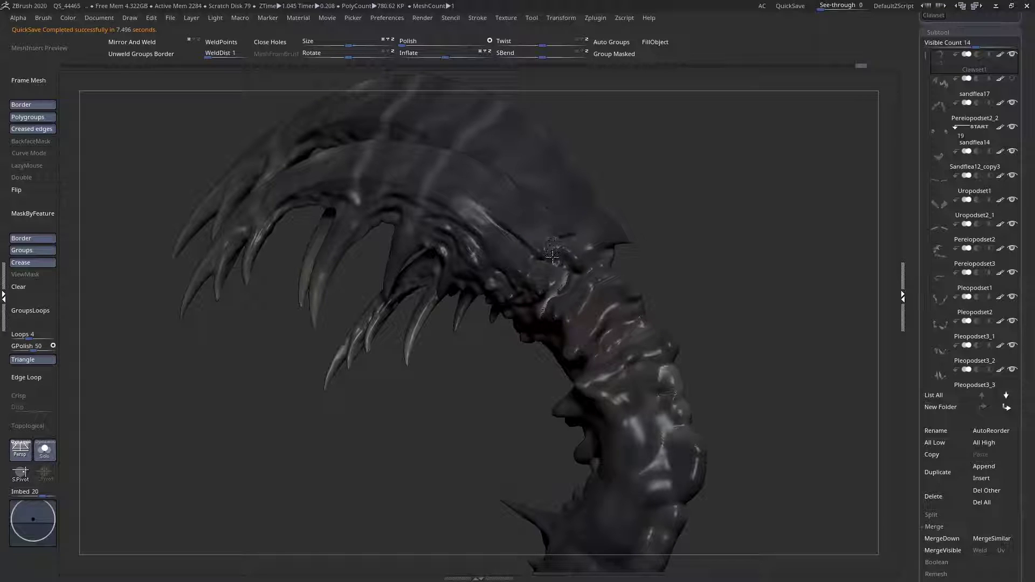
{"action": "right_click_drag", "start_coordinate": [568, 232], "coordinate": [597, 173]}
{"action": "mouse_move", "coordinate": [579, 247]}
{"action": "right_mouse_down"}
{"action": "mouse_move", "coordinate": [564, 229]}
{"action": "mouse_move", "coordinate": [544, 301]}
{"action": "mouse_move", "coordinate": [538, 277]}
{"action": "mouse_move", "coordinate": [558, 233]}
{"action": "right_mouse_up"}
{"action": "right_click", "coordinate": [564, 231]}
{"action": "key", "text": "s"}
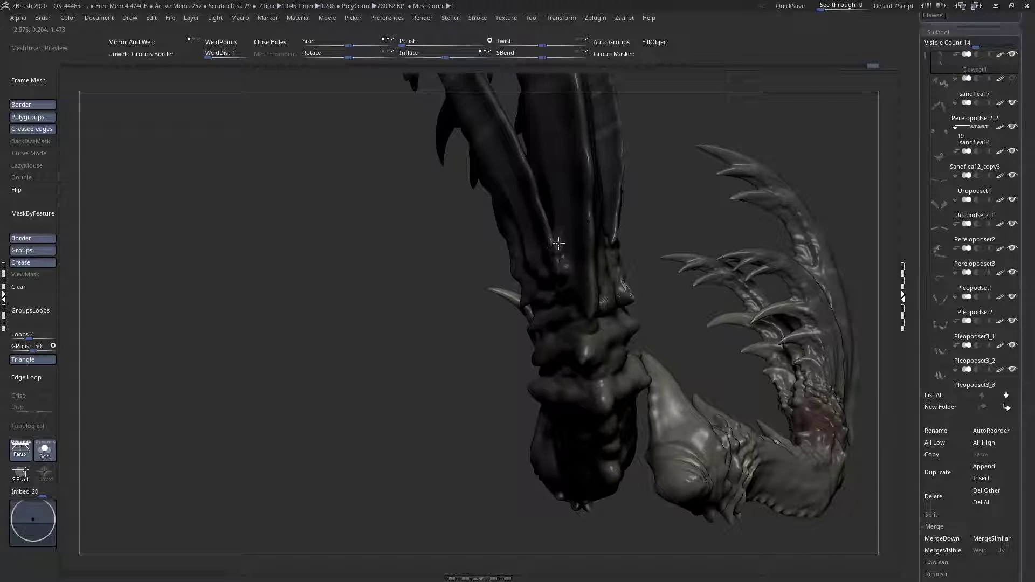
{"action": "right_click_drag", "start_coordinate": [540, 240], "coordinate": [547, 223]}
{"action": "left_click_drag", "start_coordinate": [570, 250], "coordinate": [563, 259]}
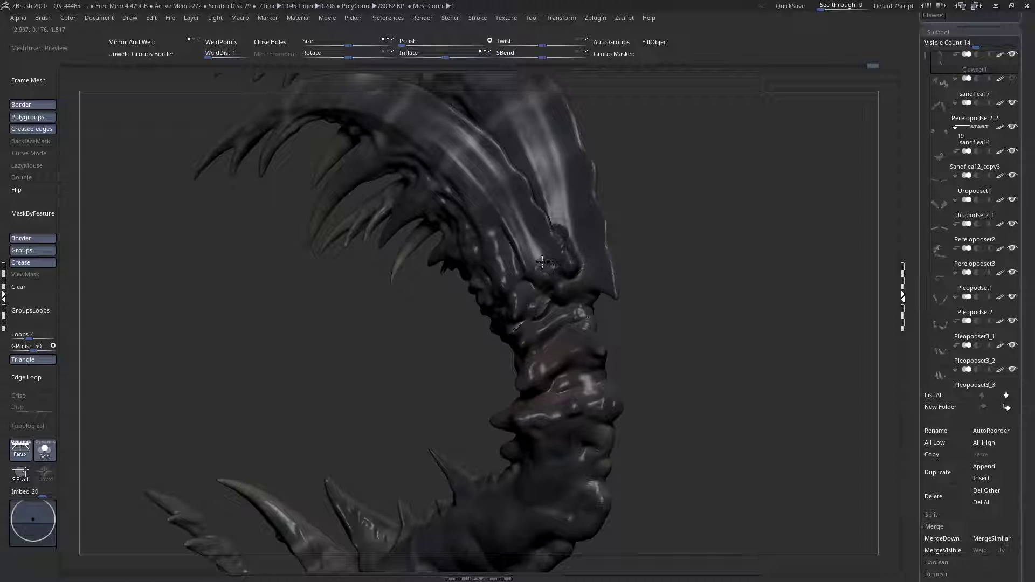
- Refine the folds between the claw roots and the wrist, adjusting the brush size between strokes
{"action": "mouse_move", "coordinate": [524, 261]}
{"action": "right_mouse_down"}
{"action": "mouse_move", "coordinate": [534, 273]}
{"action": "mouse_move", "coordinate": [509, 302]}
{"action": "right_mouse_up"}
{"action": "key", "text": "space"}
{"action": "mouse_move", "coordinate": [523, 271]}
{"action": "left_mouse_down"}
{"action": "mouse_move", "coordinate": [543, 283]}
{"action": "mouse_move", "coordinate": [497, 220]}
{"action": "mouse_move", "coordinate": [502, 240]}
{"action": "mouse_move", "coordinate": [506, 223]}
{"action": "left_mouse_up"}
{"action": "right_click_drag", "start_coordinate": [543, 300], "coordinate": [540, 264]}
{"action": "key", "text": "space"}
{"action": "mouse_move", "coordinate": [540, 264]}
{"action": "left_mouse_down"}
{"action": "mouse_move", "coordinate": [529, 264]}
{"action": "mouse_move", "coordinate": [540, 293]}
{"action": "left_mouse_up"}
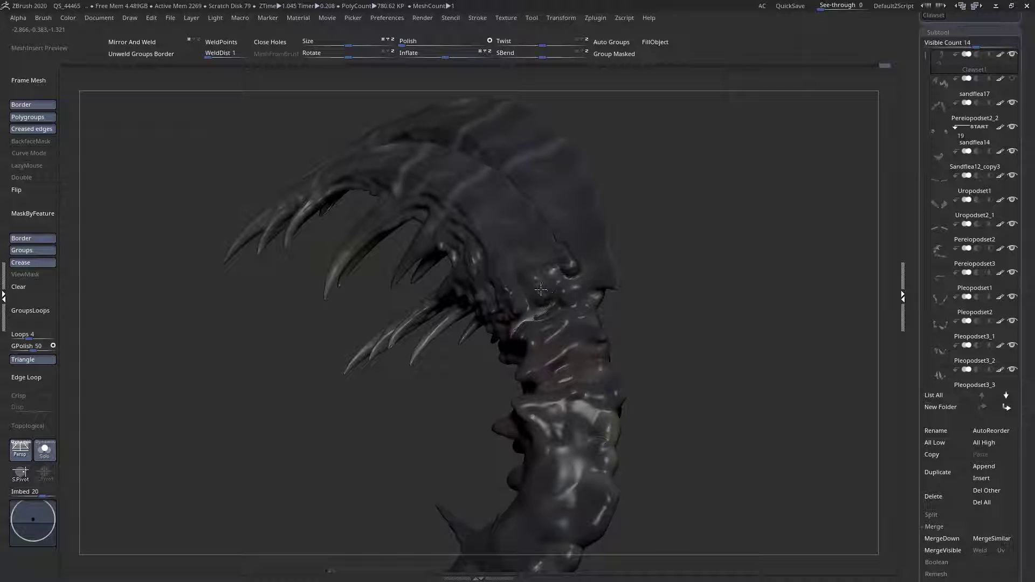
{"action": "right_click_drag", "start_coordinate": [536, 270], "coordinate": [607, 324]}
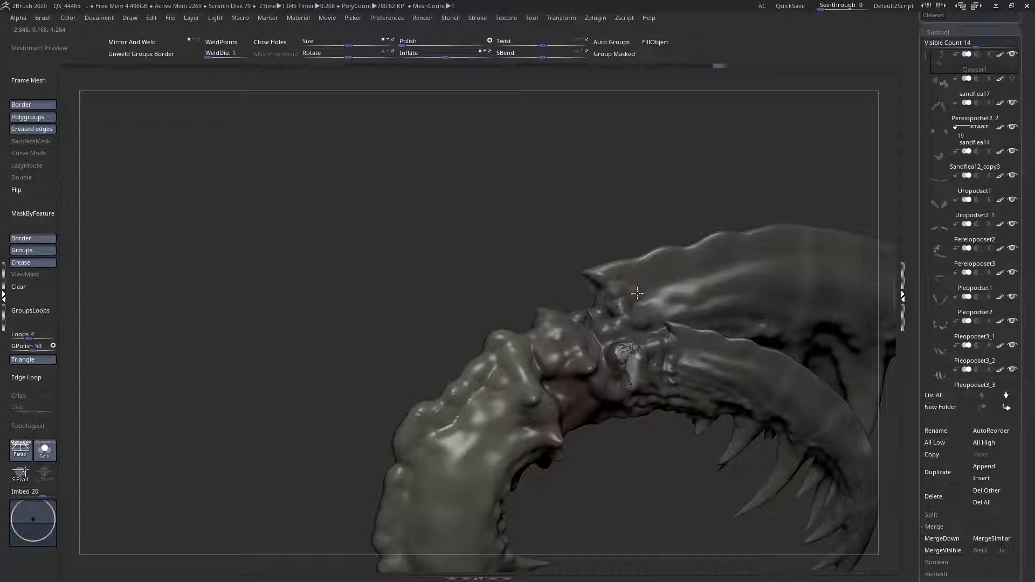
- Sculpt and smooth the bumps at the root of the large claw beside its pointed base
{"action": "right_click_drag", "start_coordinate": [644, 302], "coordinate": [657, 253]}
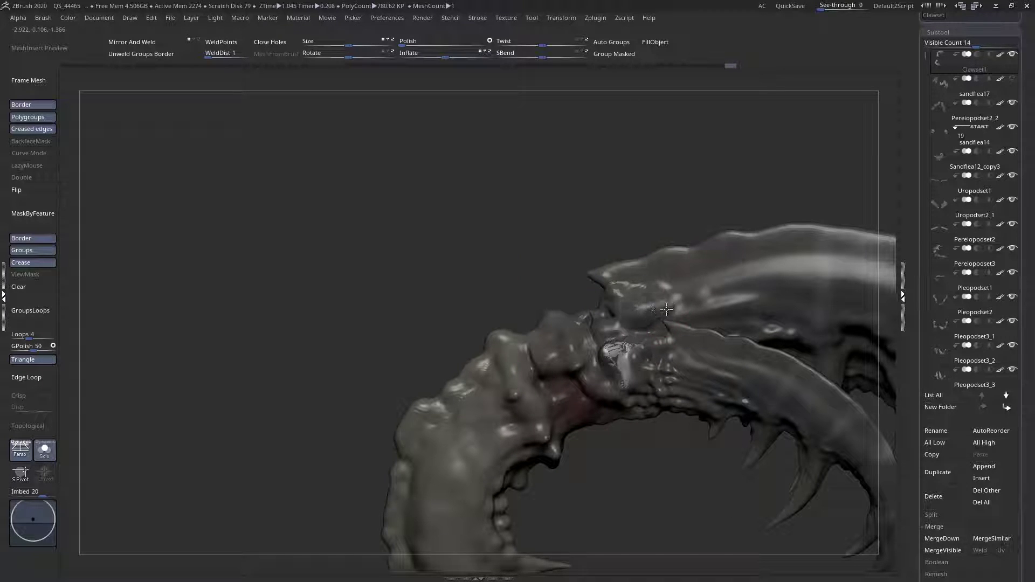
{"action": "right_click_drag", "start_coordinate": [666, 309], "coordinate": [671, 270]}
{"action": "right_click", "coordinate": [668, 266]}
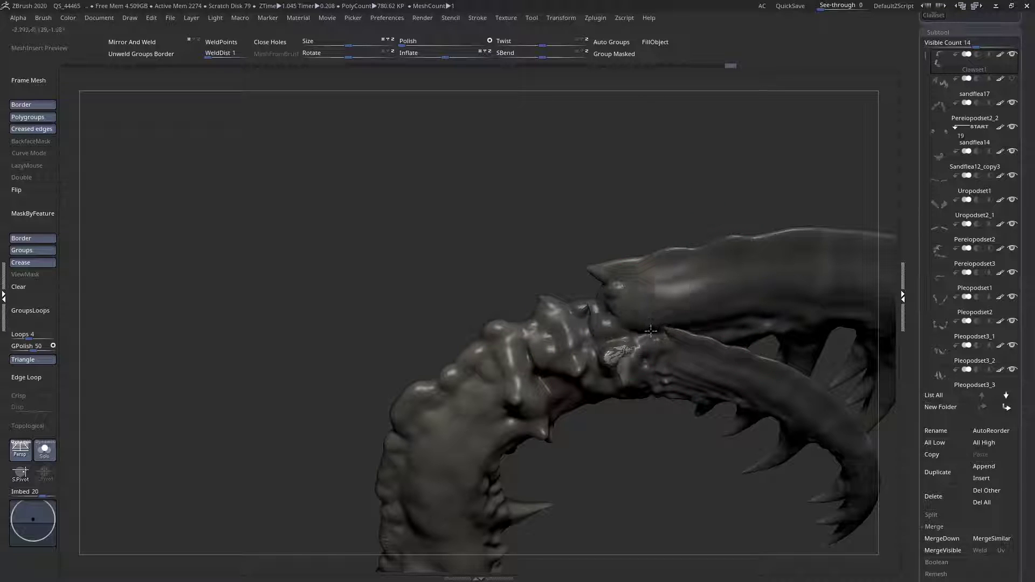
{"action": "right_click_drag", "start_coordinate": [628, 305], "coordinate": [654, 273]}
{"action": "right_click", "coordinate": [651, 271]}
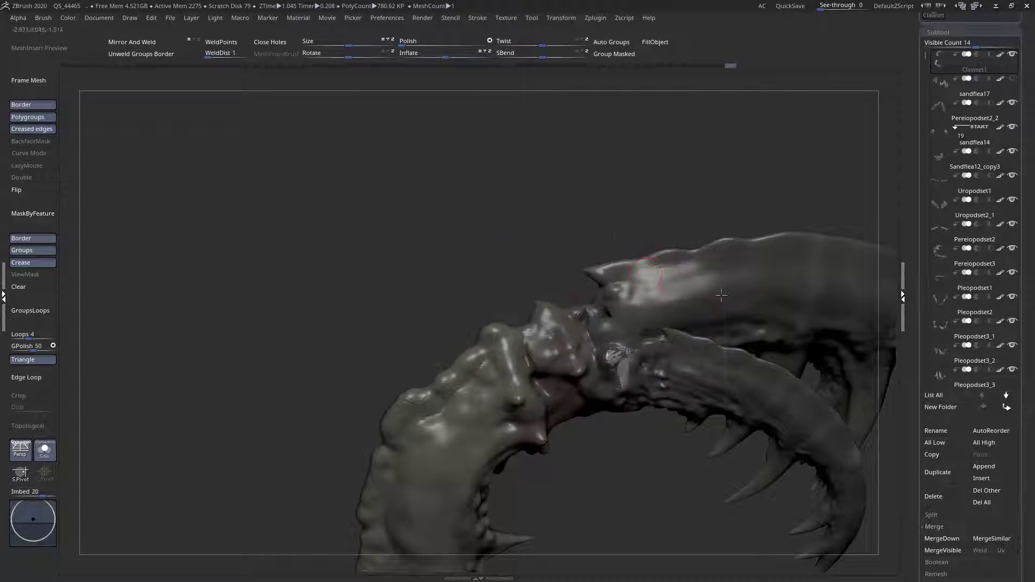
{"action": "mouse_move", "coordinate": [661, 287]}
{"action": "left_mouse_down"}
{"action": "mouse_move", "coordinate": [620, 293]}
{"action": "mouse_move", "coordinate": [604, 311]}
{"action": "left_mouse_up"}
- Refine the gap where the smaller side claw meets the root of the large claw
{"action": "right_click_drag", "start_coordinate": [626, 324], "coordinate": [657, 327]}
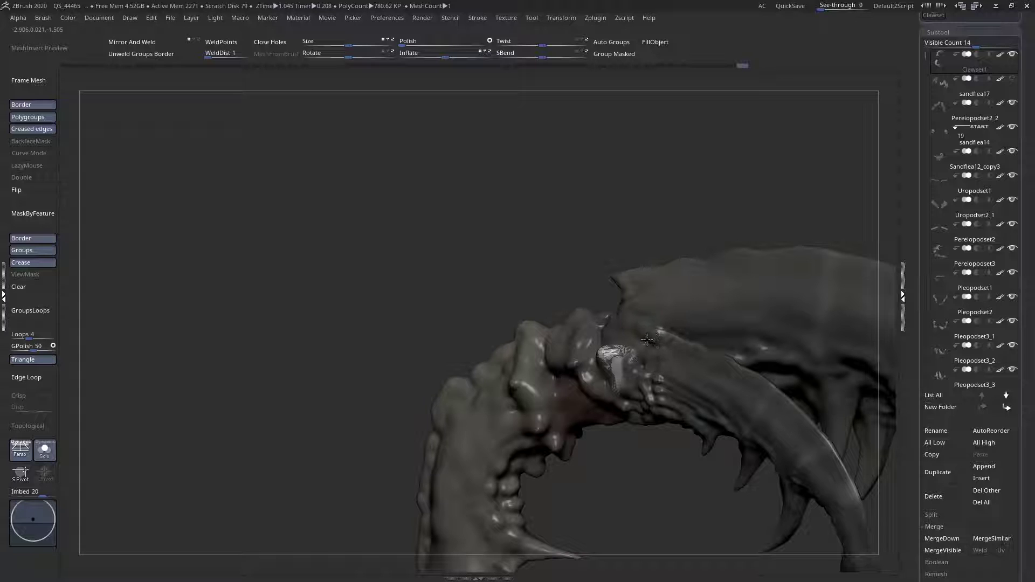
{"action": "right_click_drag", "start_coordinate": [624, 349], "coordinate": [610, 365]}
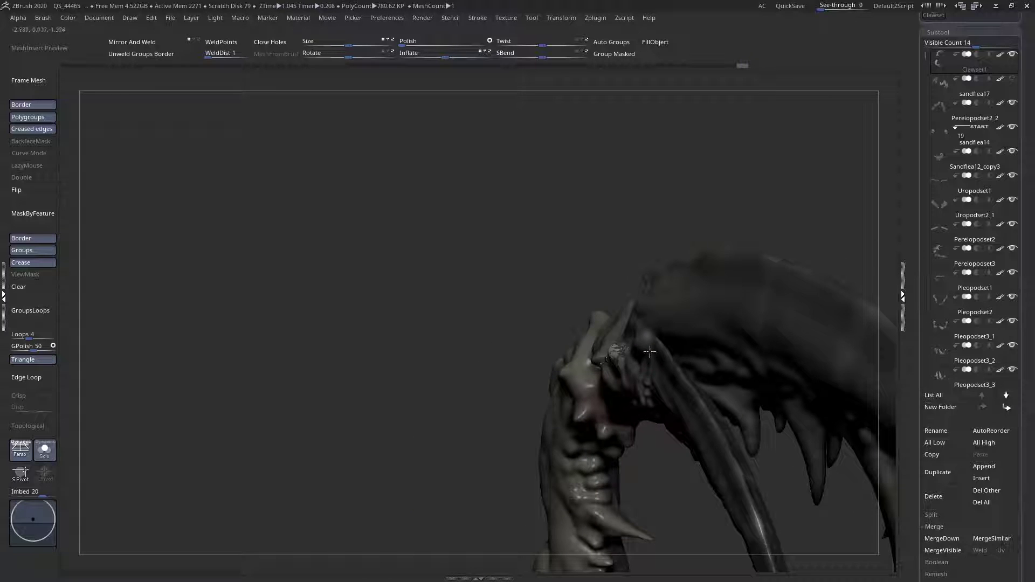
{"action": "right_click_drag", "start_coordinate": [670, 376], "coordinate": [653, 287]}
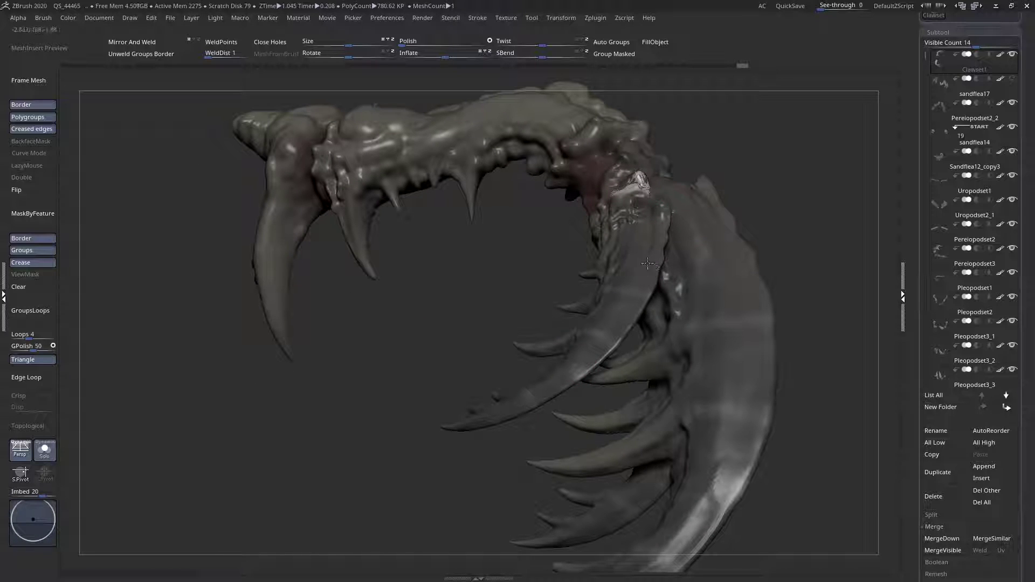
- Sculpt the lumpy palm side of the hand between the red wrist and the three claw bases
{"action": "right_click_drag", "start_coordinate": [641, 214], "coordinate": [540, 237]}
{"action": "right_click_drag", "start_coordinate": [562, 272], "coordinate": [517, 338]}
{"action": "right_click_drag", "start_coordinate": [515, 247], "coordinate": [480, 110]}
{"action": "right_click_drag", "start_coordinate": [502, 262], "coordinate": [515, 289]}
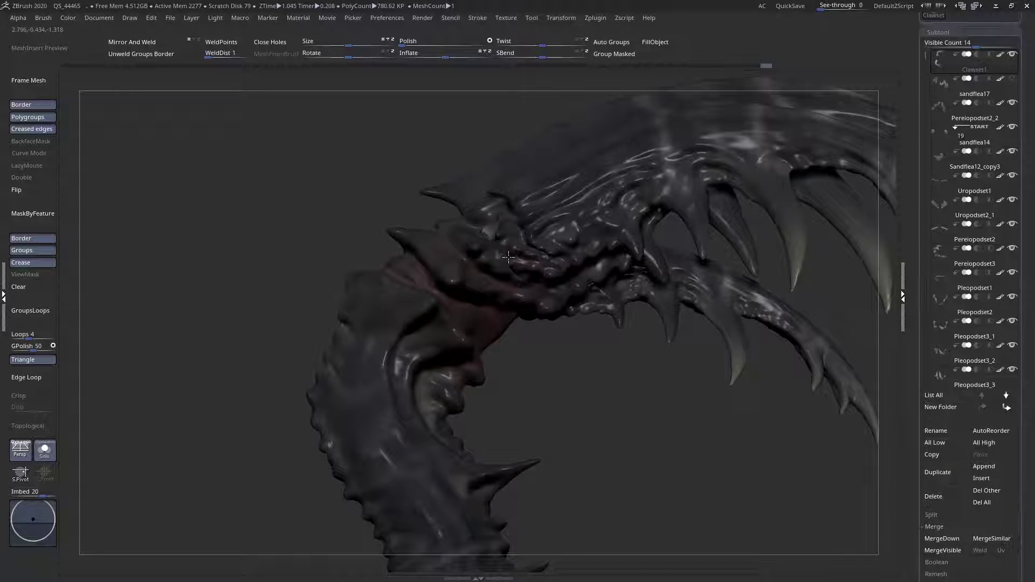
{"action": "right_click_drag", "start_coordinate": [492, 246], "coordinate": [477, 187]}
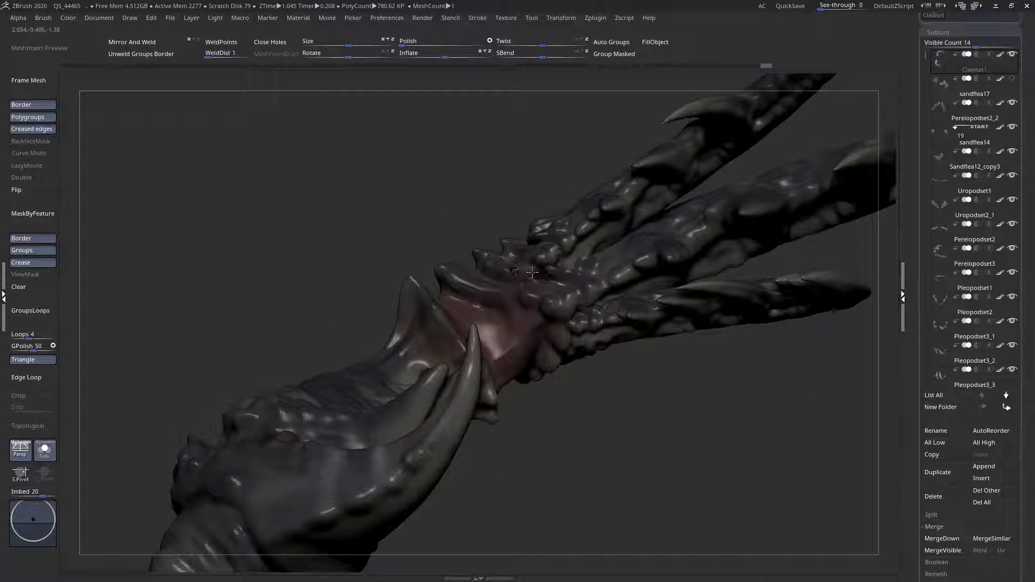
{"action": "right_click_drag", "start_coordinate": [527, 282], "coordinate": [612, 308]}
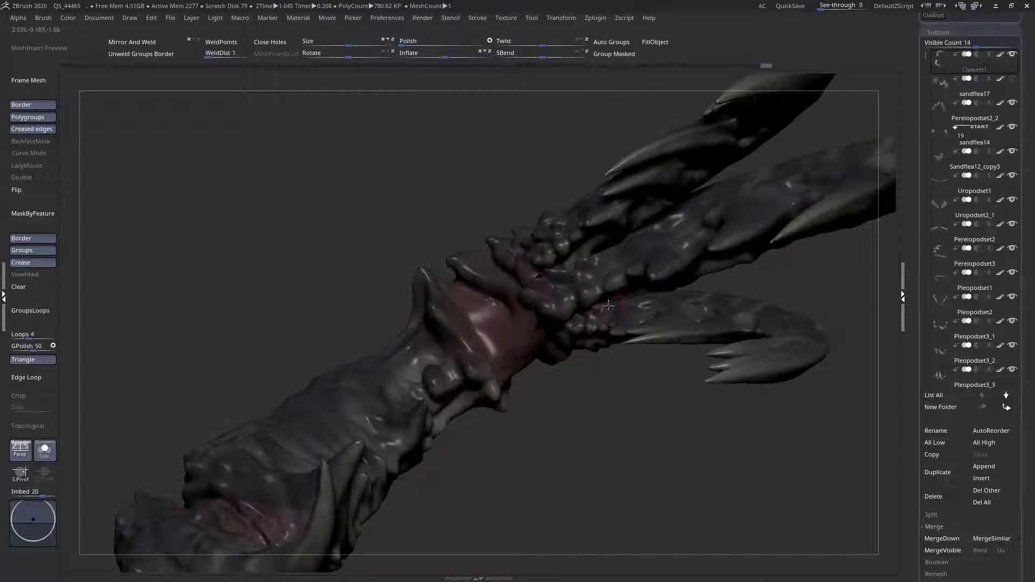
{"action": "right_click_drag", "start_coordinate": [596, 262], "coordinate": [606, 320]}
{"action": "right_click_drag", "start_coordinate": [644, 375], "coordinate": [572, 302]}
{"action": "right_click_drag", "start_coordinate": [571, 302], "coordinate": [614, 417]}
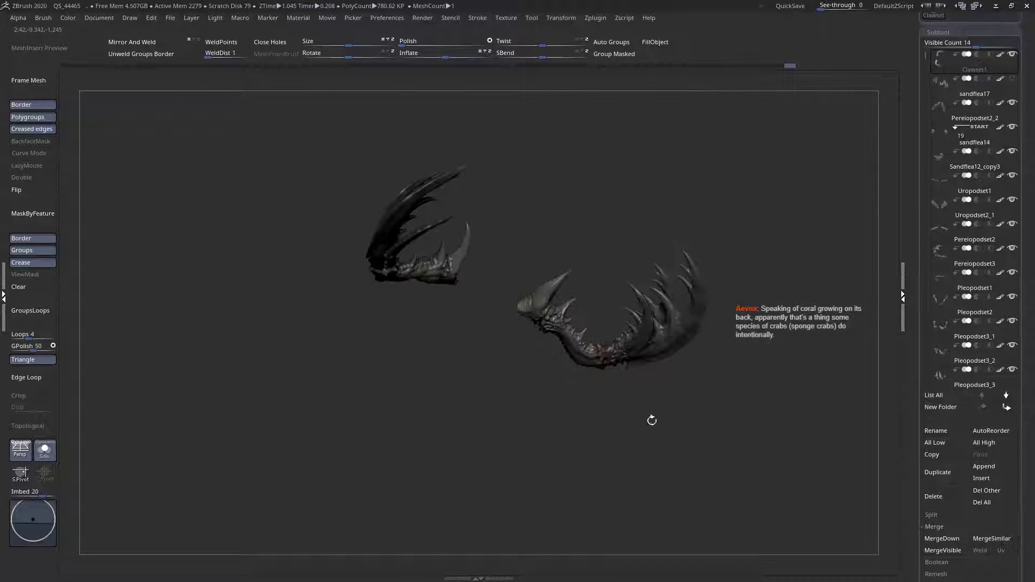
- Remesh Clawset1 with DynaMesh at a resolution of 512
{"action": "scroll", "coordinate": [968, 494], "scroll_direction": "down", "scroll_amount": 10}
{"action": "left_click", "coordinate": [938, 154]}
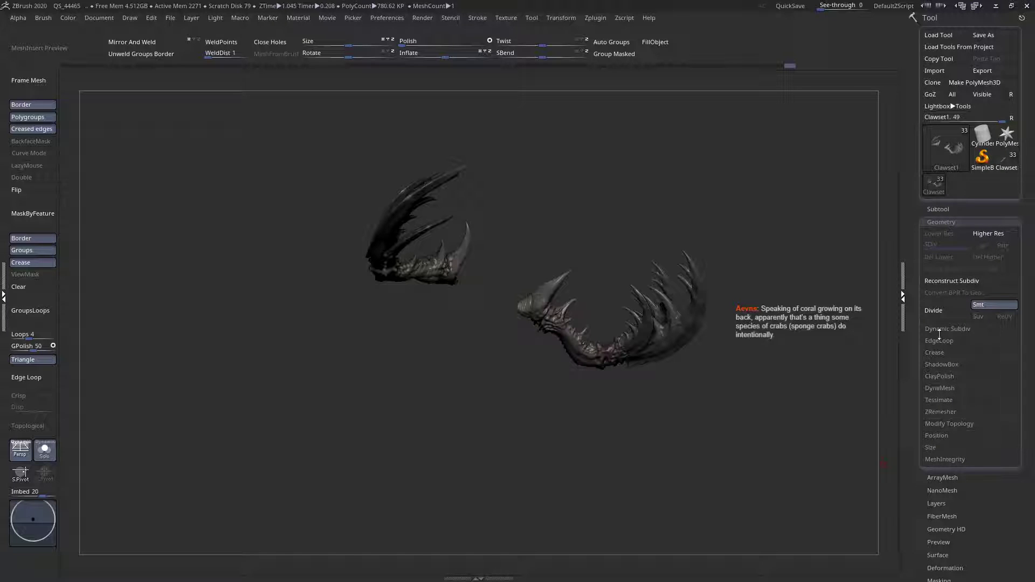
{"action": "left_click", "coordinate": [938, 341]}
{"action": "scroll", "coordinate": [1010, 370], "scroll_direction": "down", "scroll_amount": 5}
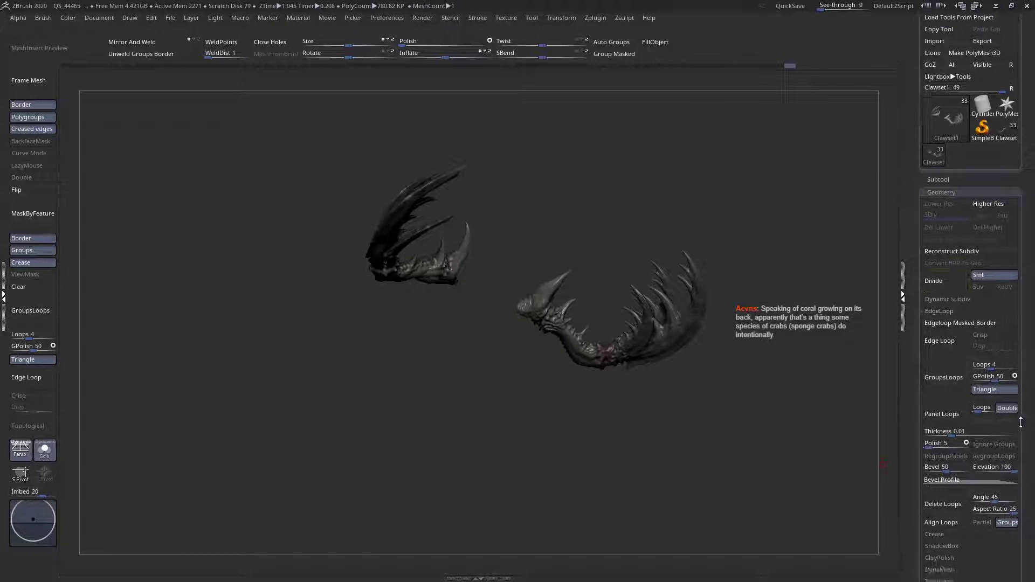
{"action": "scroll", "coordinate": [957, 391], "scroll_direction": "up", "scroll_amount": 2}
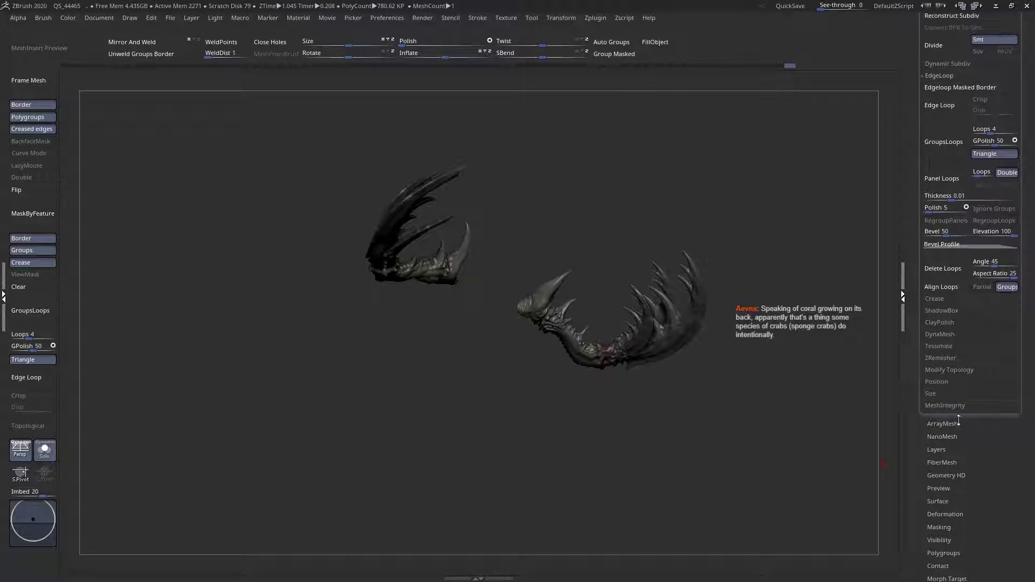
{"action": "left_click", "coordinate": [939, 334]}
{"action": "scroll", "coordinate": [941, 324], "scroll_direction": "up", "scroll_amount": 4}
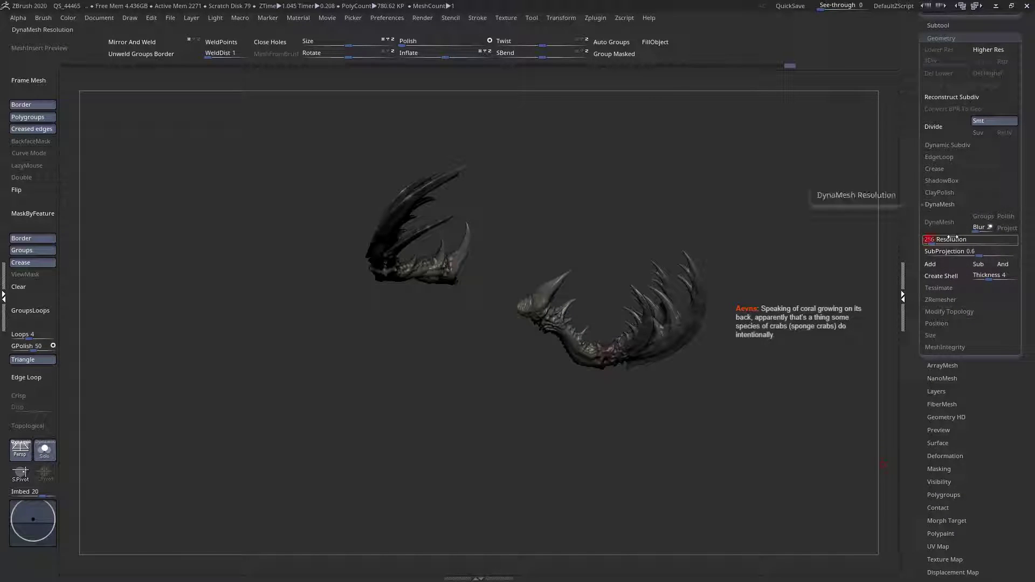
{"action": "type", "text": "512"}
{"action": "key", "text": "Return"}
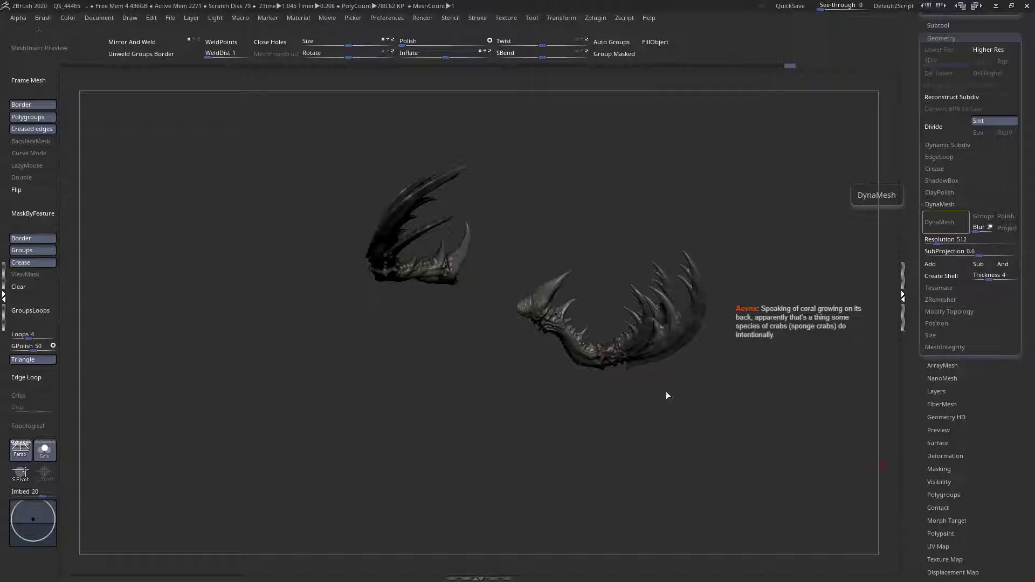
{"action": "left_click_drag", "start_coordinate": [521, 438], "coordinate": [530, 451], "text": "ctrl"}
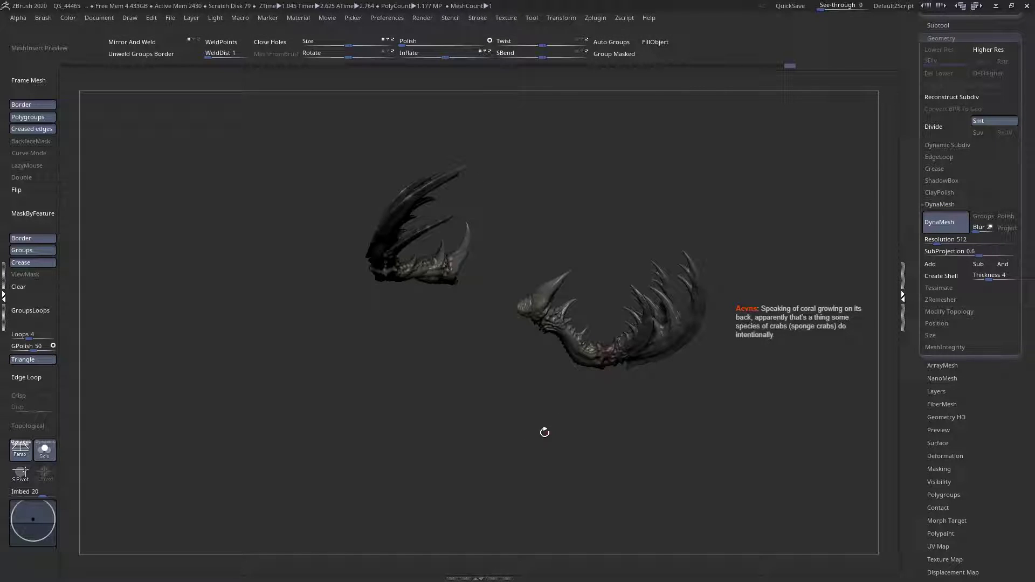
- Sculpt rounded knobs along the claw roots just below the wrist folds, beside the large claw's pointed base
{"action": "right_click_drag", "start_coordinate": [717, 399], "coordinate": [829, 516], "text": "ctrl"}
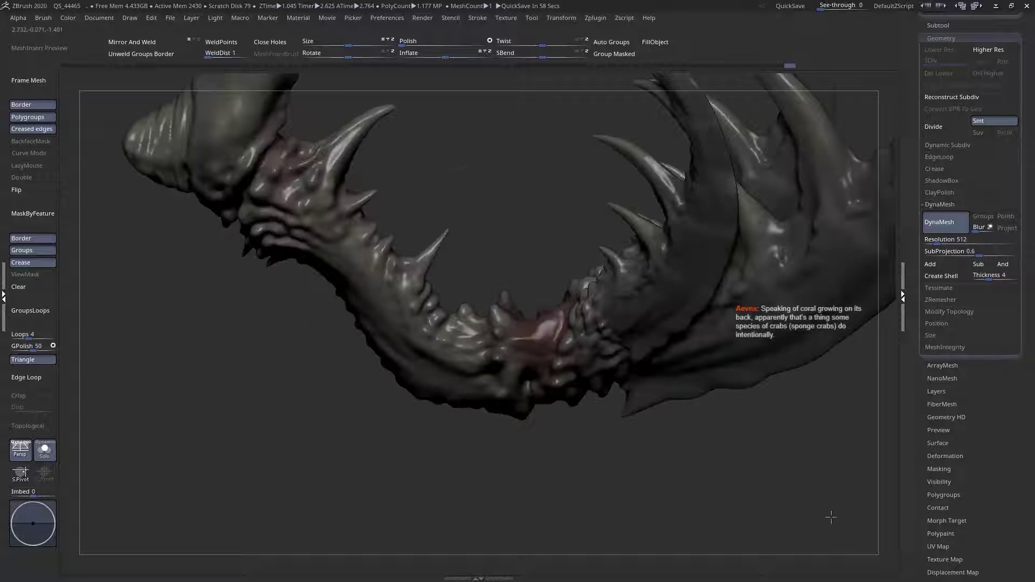
{"action": "left_click_drag", "start_coordinate": [830, 516], "coordinate": [841, 529], "text": "ctrl"}
{"action": "right_click_drag", "start_coordinate": [620, 319], "coordinate": [623, 280]}
{"action": "mouse_move", "coordinate": [614, 318]}
{"action": "left_mouse_down", "text": "ctrl"}
{"action": "mouse_move", "coordinate": [599, 320]}
{"action": "mouse_move", "coordinate": [582, 355]}
{"action": "left_mouse_up", "text": "ctrl"}
{"action": "left_click", "coordinate": [599, 518], "text": "ctrl"}
{"action": "mouse_move", "coordinate": [598, 518]}
{"action": "right_mouse_down", "text": "ctrl"}
{"action": "mouse_move", "coordinate": [561, 463]}
{"action": "mouse_move", "coordinate": [534, 355]}
{"action": "mouse_move", "coordinate": [485, 345]}
{"action": "mouse_move", "coordinate": [558, 323]}
{"action": "mouse_move", "coordinate": [550, 346]}
{"action": "mouse_move", "coordinate": [563, 399]}
{"action": "right_mouse_up", "text": "ctrl"}
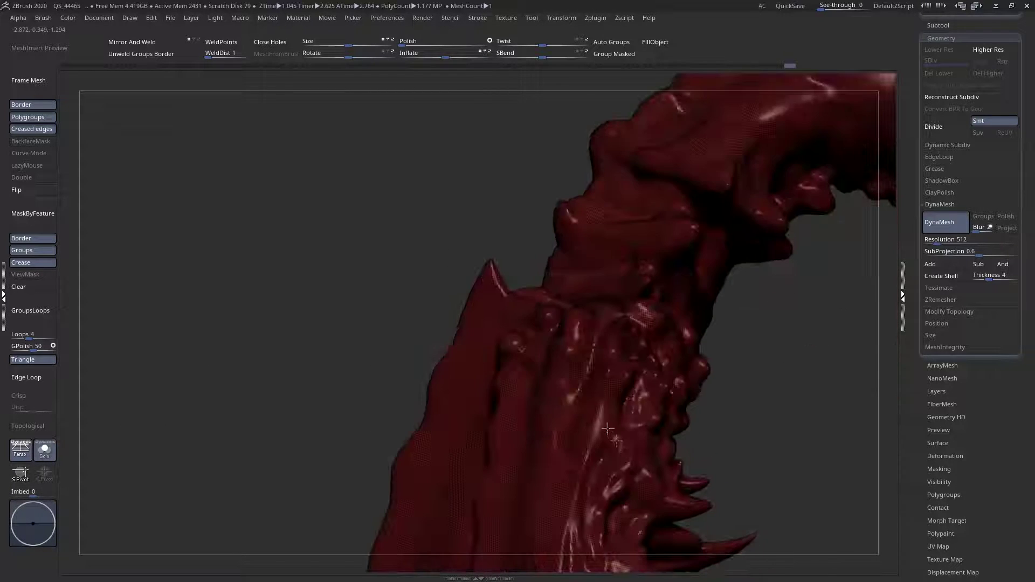
{"action": "left_click_drag", "start_coordinate": [560, 313], "coordinate": [561, 332], "text": "ctrl"}
{"action": "right_click_drag", "start_coordinate": [562, 332], "coordinate": [567, 362]}
{"action": "mouse_move", "coordinate": [521, 317]}
{"action": "left_mouse_down"}
{"action": "mouse_move", "coordinate": [527, 351]}
{"action": "mouse_move", "coordinate": [534, 342]}
{"action": "left_mouse_up"}
{"action": "right_click_drag", "start_coordinate": [531, 348], "coordinate": [513, 372]}
{"action": "left_click_drag", "start_coordinate": [493, 353], "coordinate": [509, 383]}
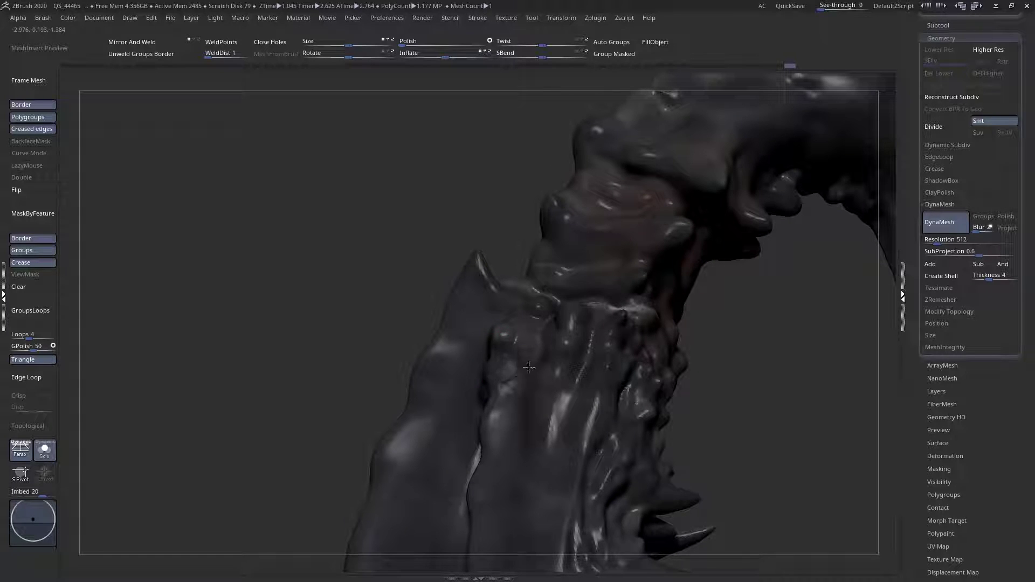
- Refine the knobs and creases between the wrist folds and the roots of the large and smaller claws
{"action": "right_click_drag", "start_coordinate": [534, 345], "coordinate": [513, 301]}
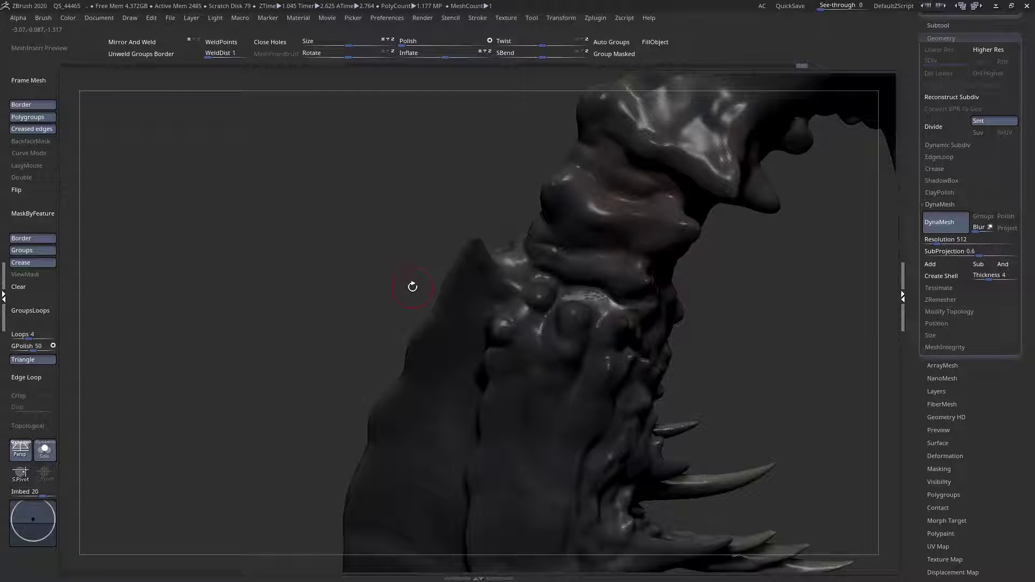
{"action": "right_click_drag", "start_coordinate": [600, 303], "coordinate": [586, 282]}
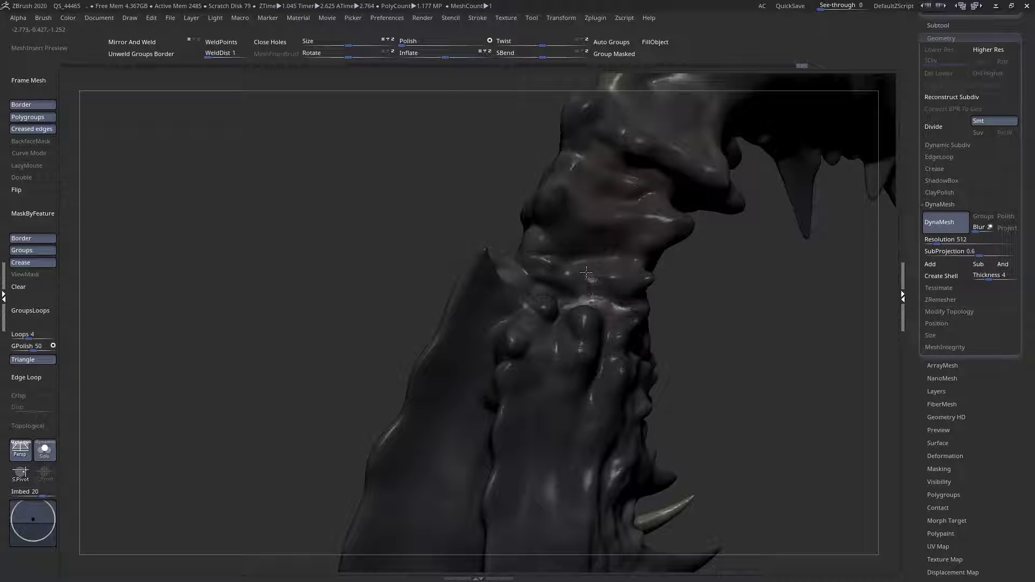
{"action": "right_click_drag", "start_coordinate": [572, 266], "coordinate": [620, 319]}
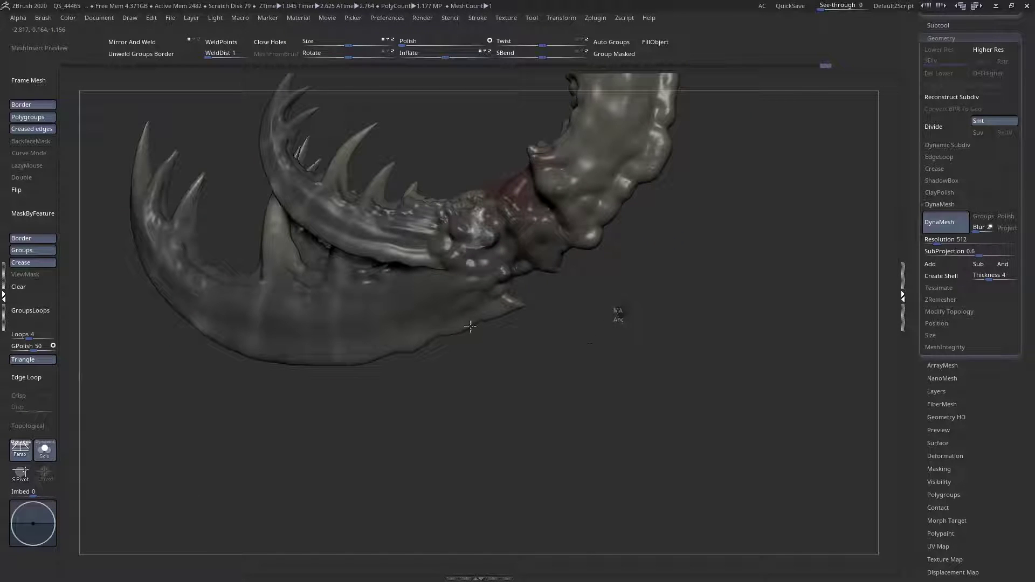
{"action": "right_click_drag", "start_coordinate": [492, 291], "coordinate": [539, 276]}
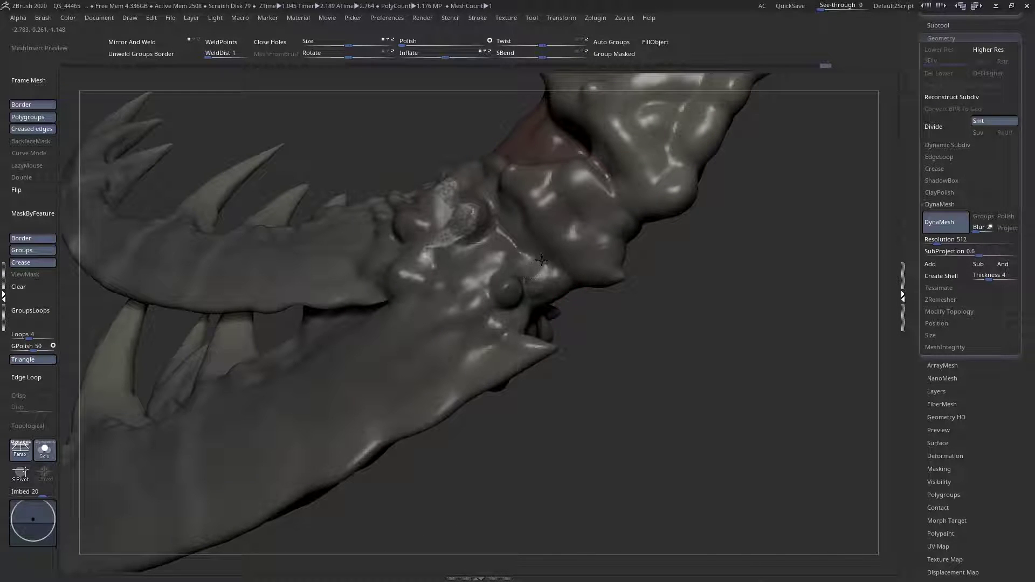
{"action": "right_click_drag", "start_coordinate": [483, 257], "coordinate": [474, 227]}
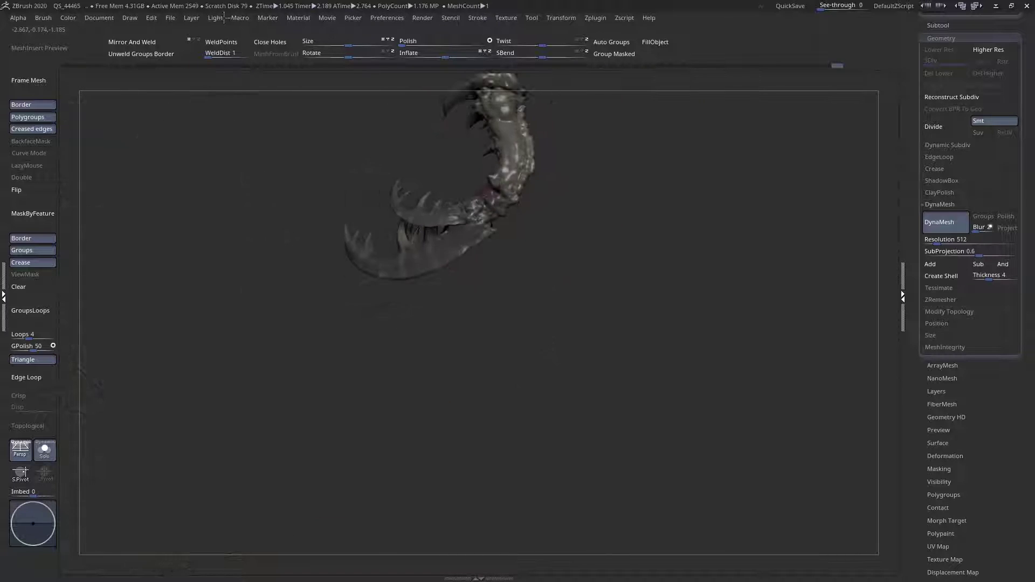
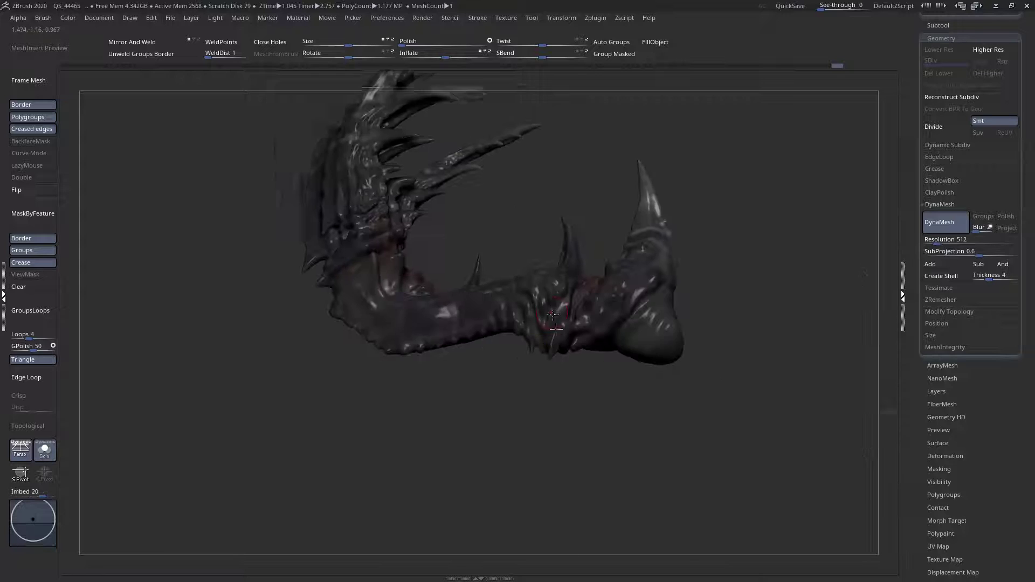
- Smooth and reshape the side of the forearm where it meets the spiky folds near the elbow joint
{"action": "key", "text": "space"}
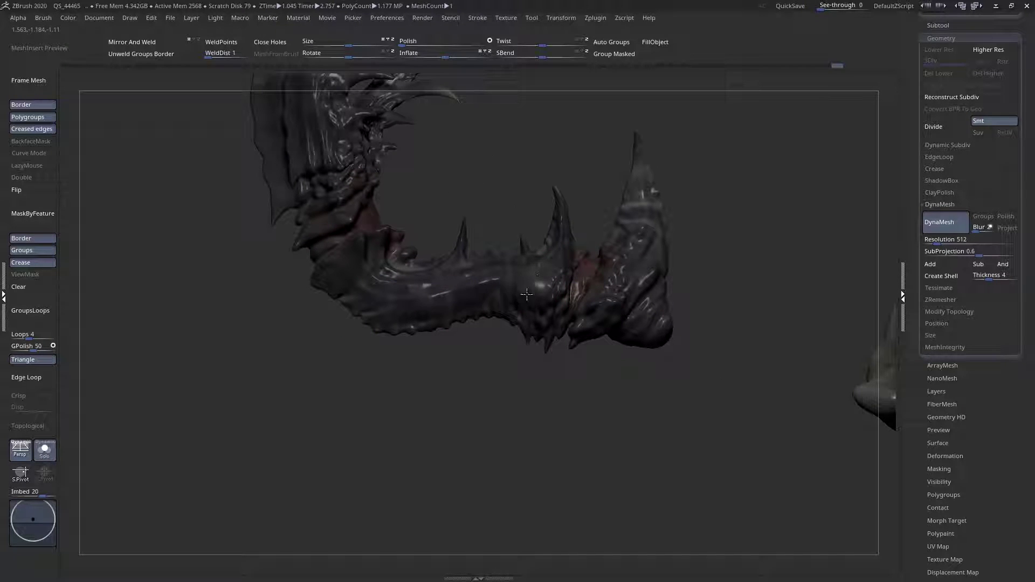
{"action": "left_click_drag", "start_coordinate": [541, 292], "coordinate": [529, 315]}
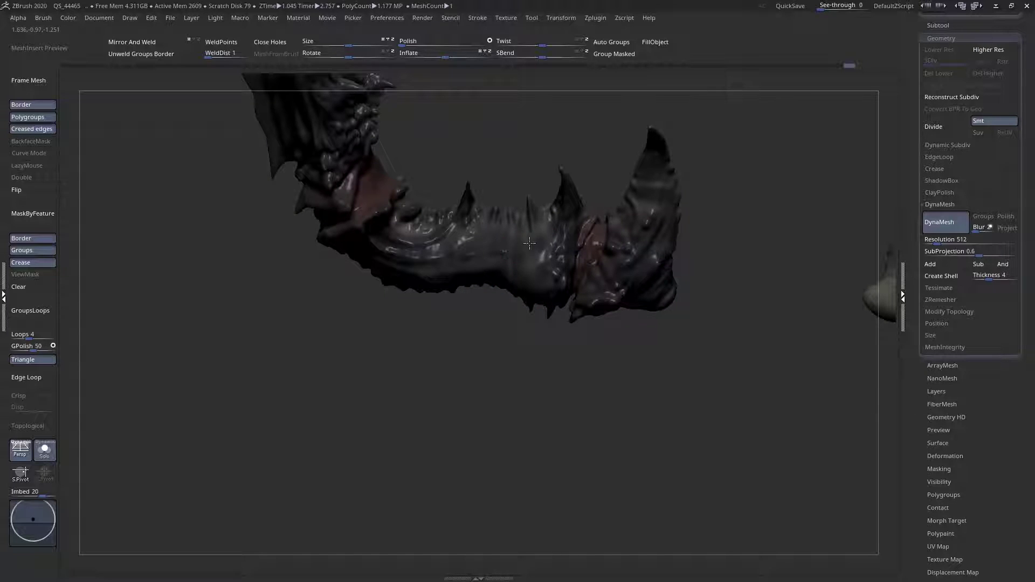
{"action": "mouse_move", "coordinate": [529, 243]}
{"action": "left_mouse_down", "text": "shift"}
{"action": "mouse_move", "coordinate": [546, 243]}
{"action": "mouse_move", "coordinate": [488, 243]}
{"action": "left_mouse_up", "text": "shift"}
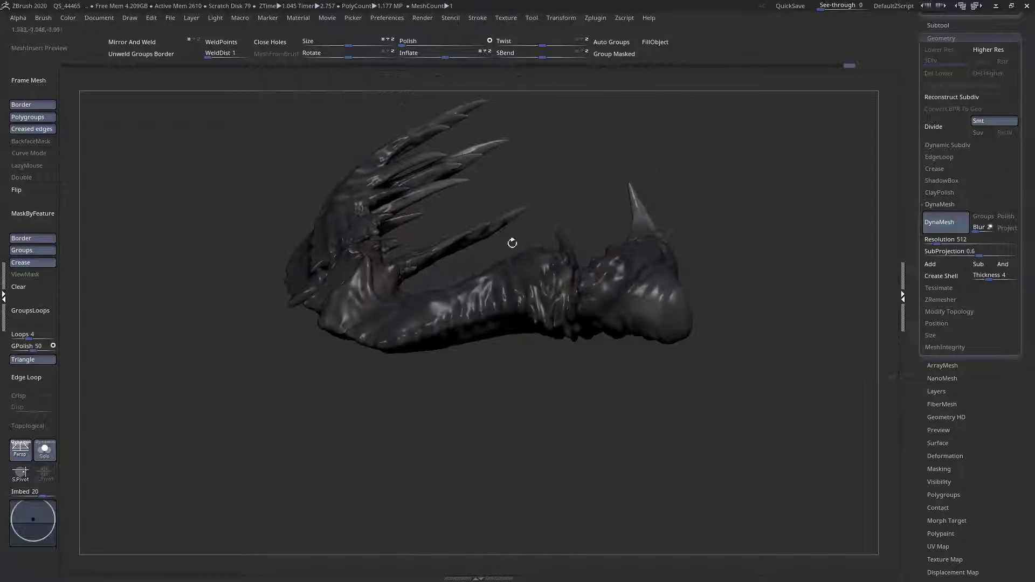
{"action": "key", "text": "space"}
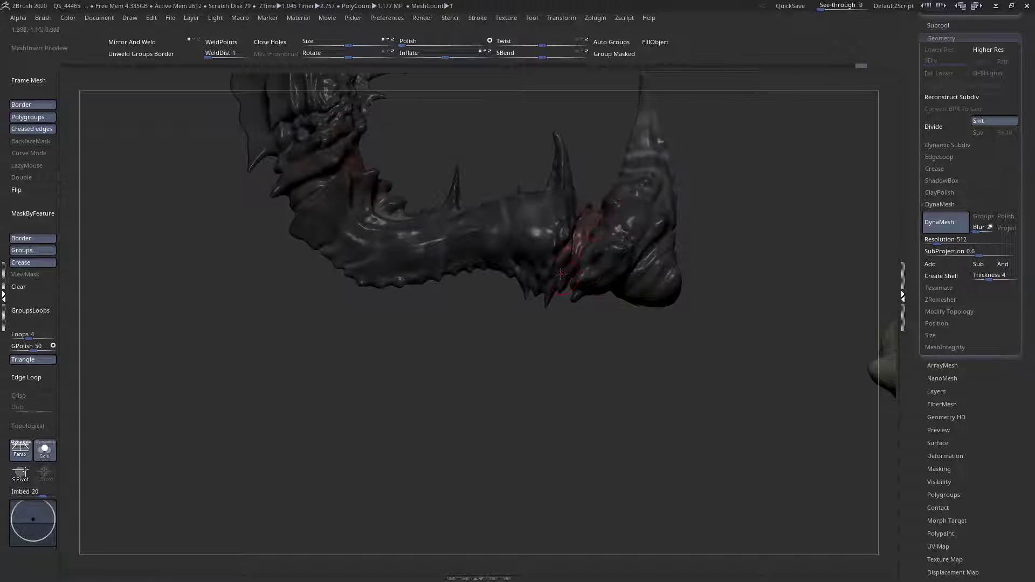
- Sculpt a long ridge along the forearm's back from the elbow folds to the wrist, flattening the plane beneath it
{"action": "mouse_move", "coordinate": [528, 292]}
{"action": "left_mouse_down"}
{"action": "mouse_move", "coordinate": [278, 236]}
{"action": "mouse_move", "coordinate": [305, 238]}
{"action": "mouse_move", "coordinate": [360, 199]}
{"action": "left_mouse_up"}
{"action": "key", "text": "space"}
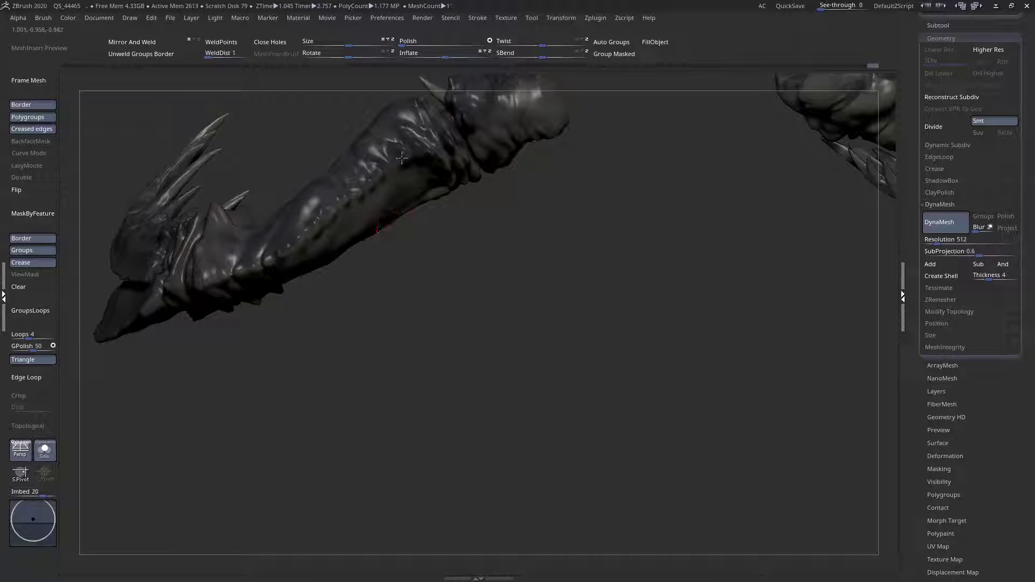
{"action": "left_click_drag", "start_coordinate": [310, 236], "coordinate": [217, 281]}
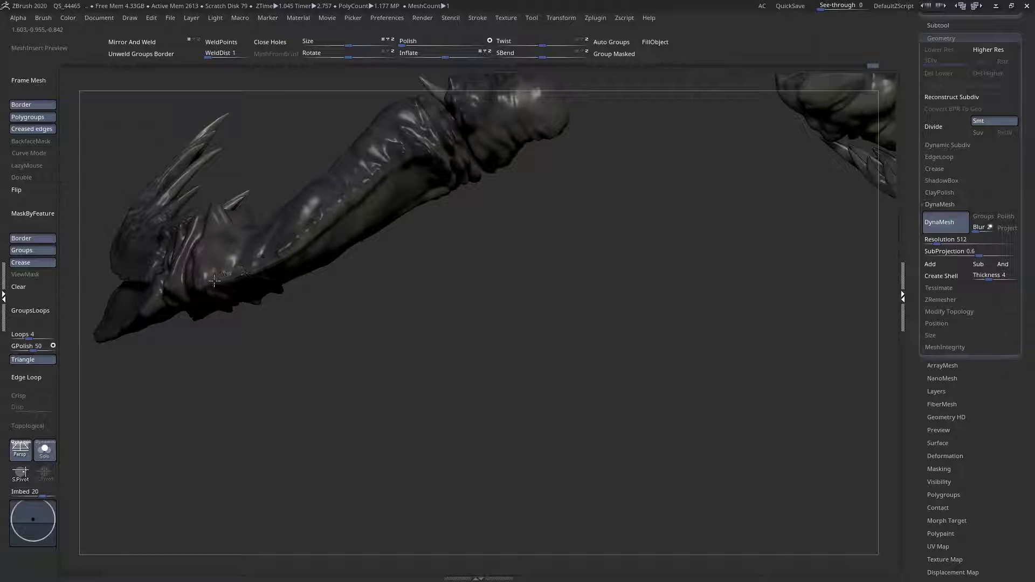
{"action": "mouse_move", "coordinate": [330, 208]}
{"action": "right_mouse_down"}
{"action": "mouse_move", "coordinate": [370, 148]}
{"action": "mouse_move", "coordinate": [386, 158]}
{"action": "right_mouse_up"}
{"action": "key", "text": "space"}
{"action": "left_click_drag", "start_coordinate": [407, 146], "coordinate": [385, 168]}
{"action": "right_click_drag", "start_coordinate": [385, 168], "coordinate": [407, 198]}
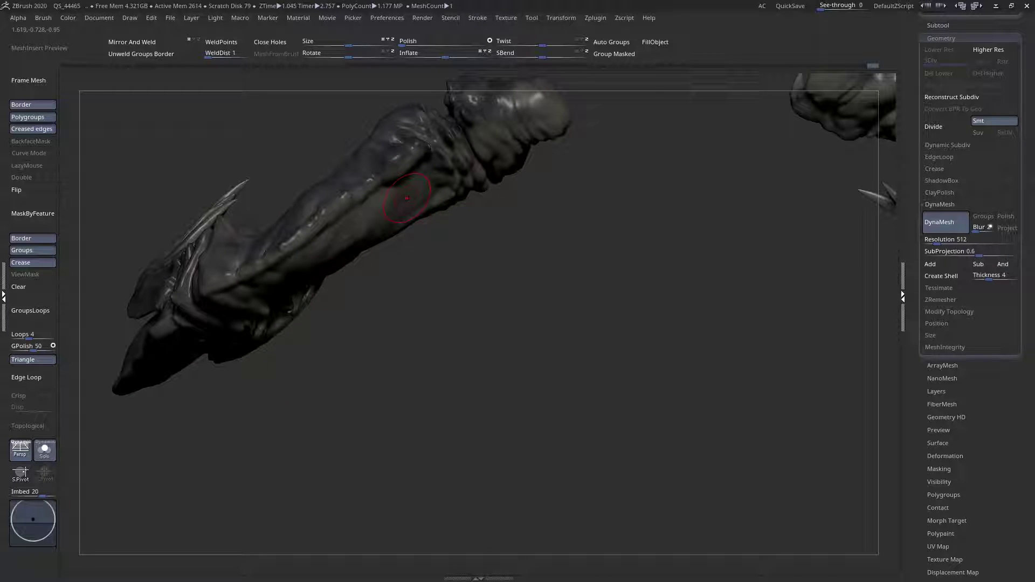
- Refine the middle of the forearm's ridge and blend its sides into the surrounding surface
{"action": "right_click_drag", "start_coordinate": [410, 192], "coordinate": [562, 239], "text": "alt"}
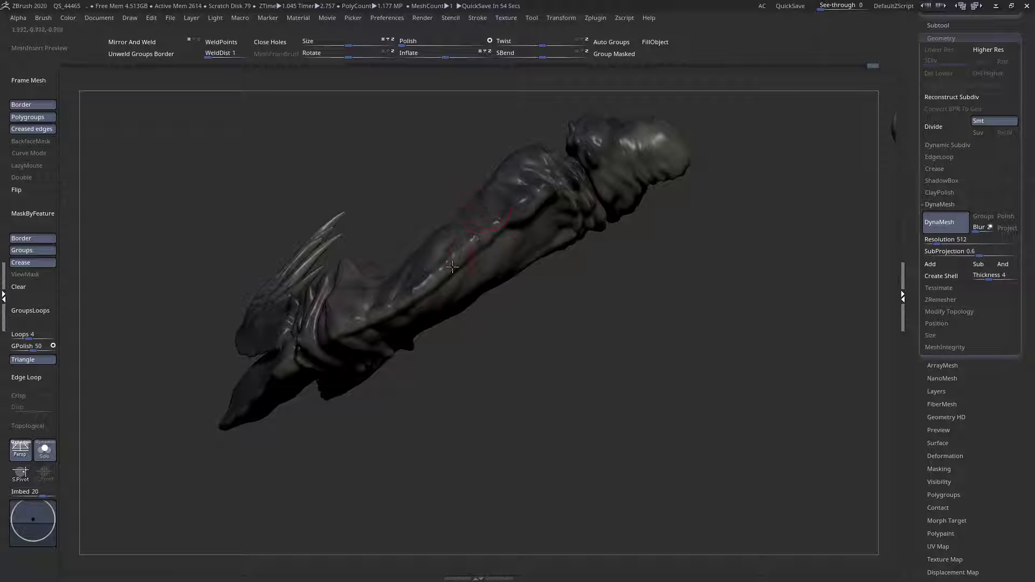
{"action": "right_click_drag", "start_coordinate": [490, 222], "coordinate": [619, 210]}
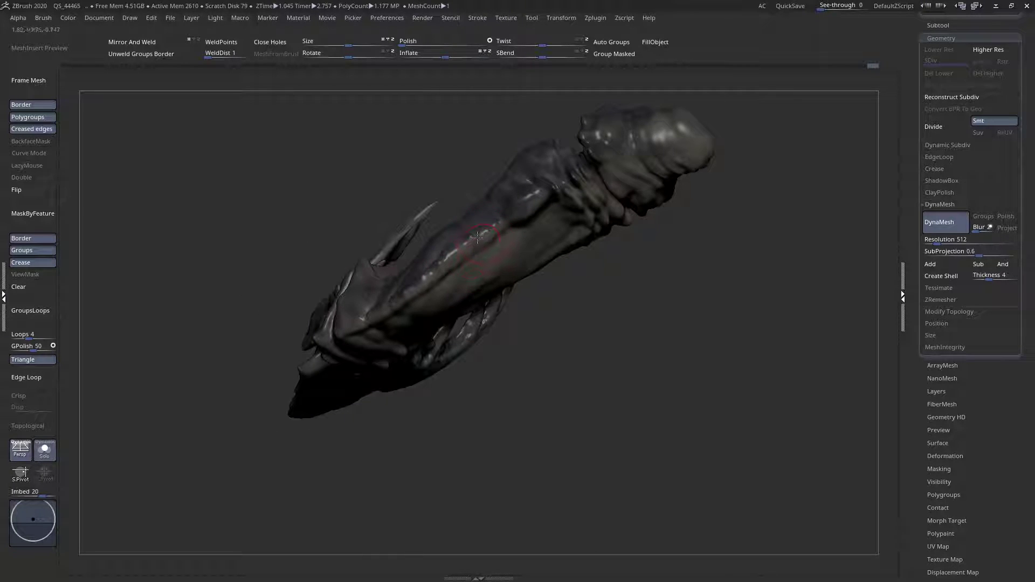
{"action": "right_click_drag", "start_coordinate": [440, 264], "coordinate": [417, 295]}
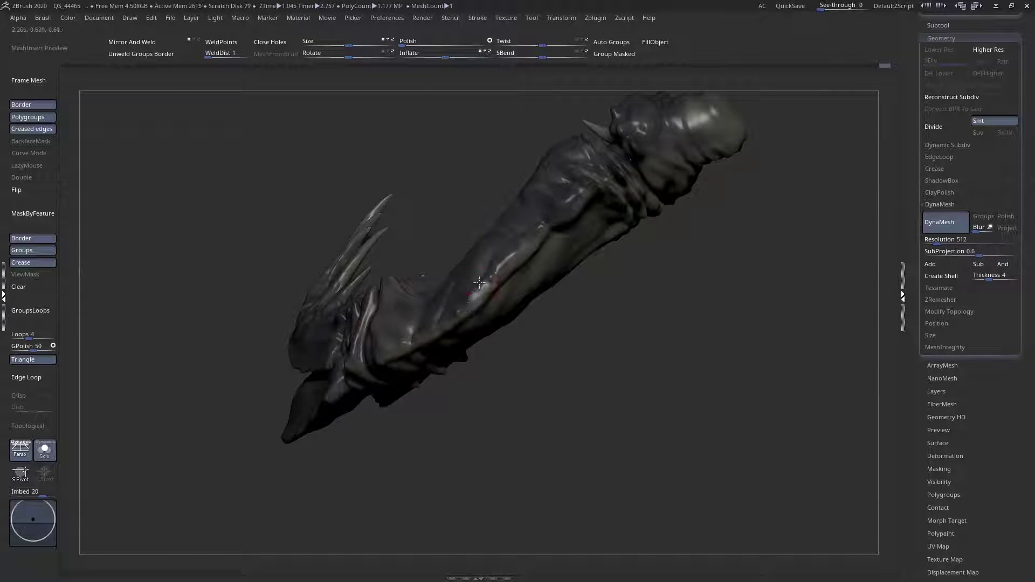
{"action": "right_click_drag", "start_coordinate": [480, 281], "coordinate": [484, 326]}
{"action": "key", "text": "space"}
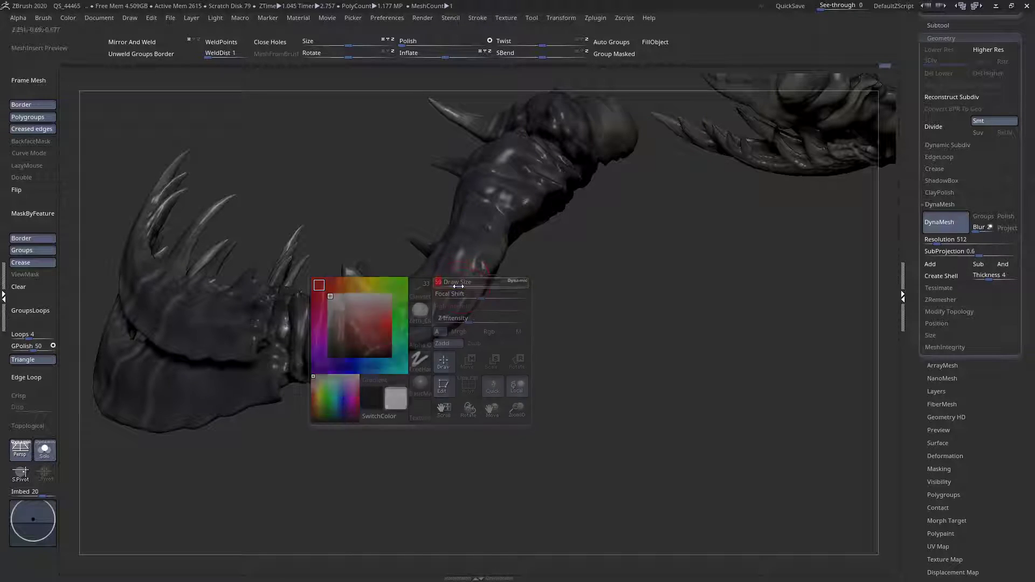
- Extend the forearm ridge toward the hand and build up the knob at its wrist end
{"action": "right_click_drag", "start_coordinate": [453, 314], "coordinate": [453, 283]}
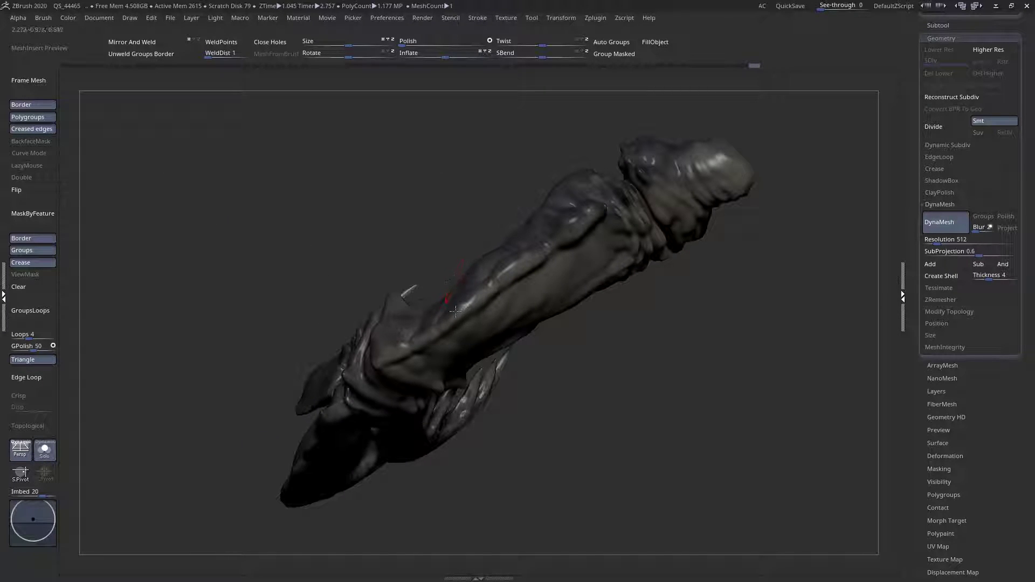
{"action": "right_click_drag", "start_coordinate": [421, 345], "coordinate": [385, 352]}
{"action": "left_click_drag", "start_coordinate": [374, 349], "coordinate": [386, 343]}
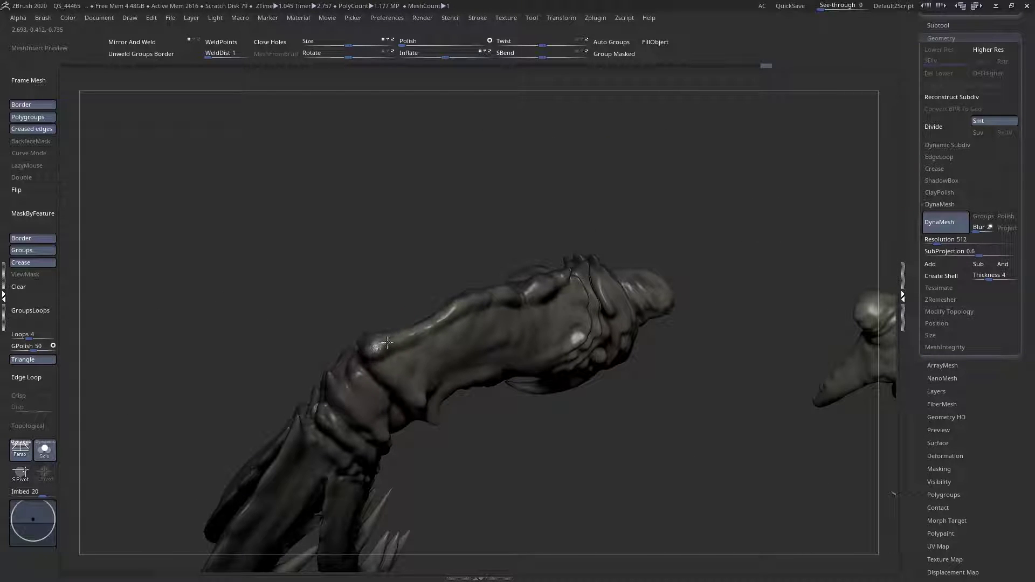
{"action": "right_click_drag", "start_coordinate": [406, 350], "coordinate": [419, 347]}
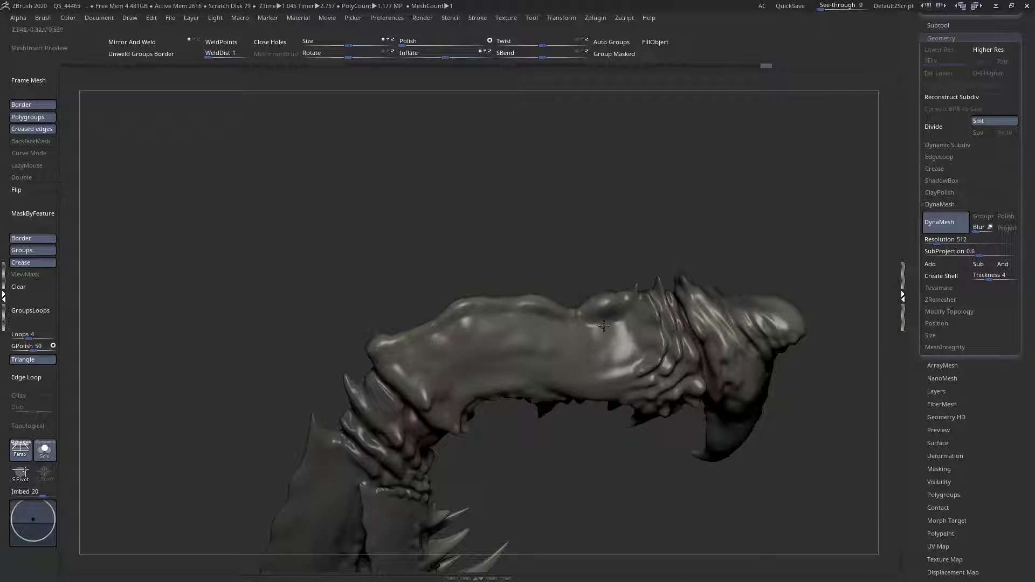
{"action": "right_click_drag", "start_coordinate": [645, 329], "coordinate": [663, 297]}
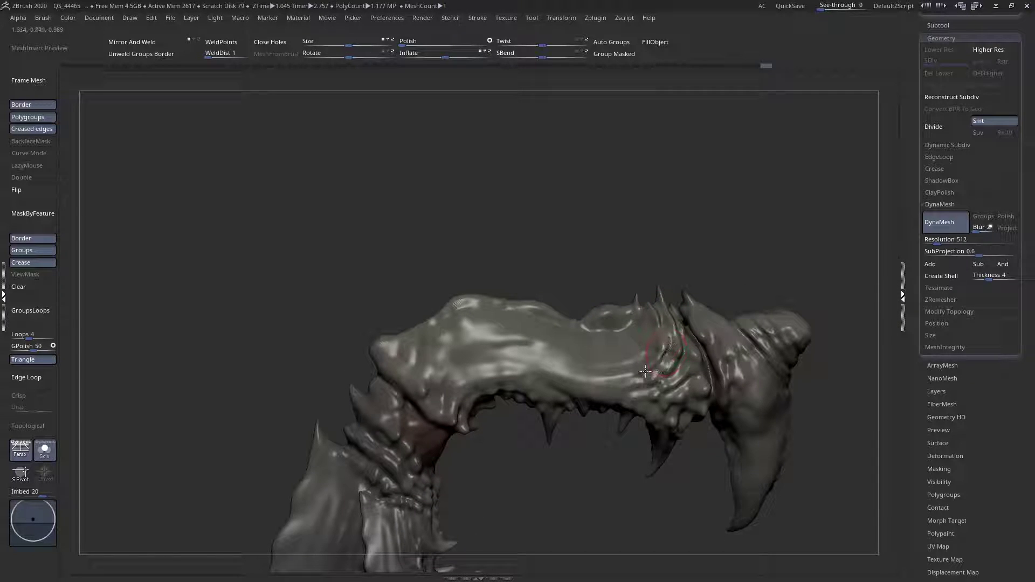
- Soften the layered folds at the forearm's elbow end and smooth them into a fuller bulge
{"action": "left_click_drag", "start_coordinate": [658, 362], "coordinate": [623, 337]}
{"action": "key", "text": "ctrl+z"}
{"action": "key", "text": "space"}
{"action": "mouse_move", "coordinate": [633, 348]}
{"action": "right_mouse_down"}
{"action": "mouse_move", "coordinate": [650, 383]}
{"action": "mouse_move", "coordinate": [684, 378]}
{"action": "right_mouse_up"}
{"action": "key", "text": "space"}
{"action": "left_click_drag", "start_coordinate": [681, 342], "coordinate": [652, 369]}
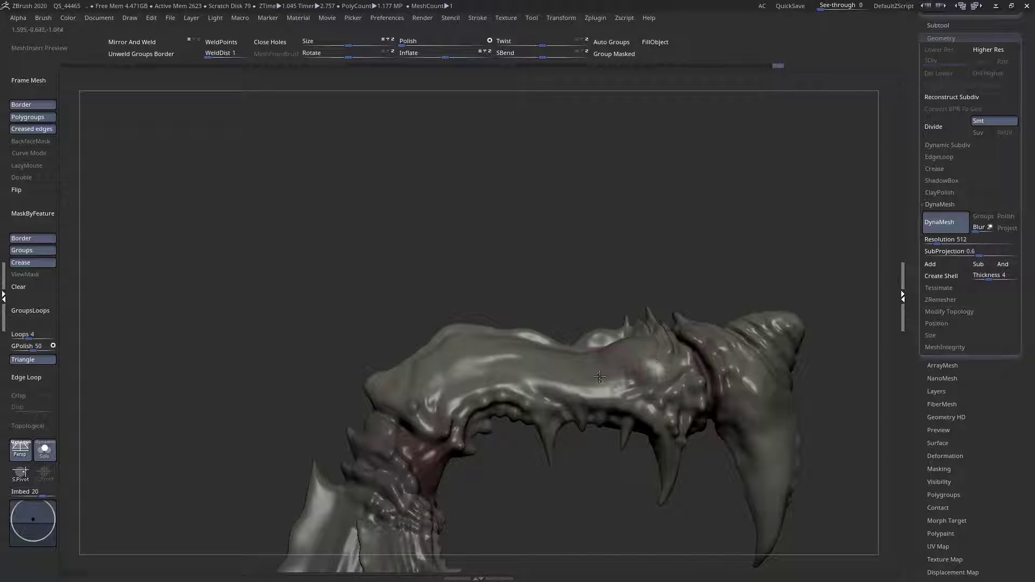
{"action": "right_click_drag", "start_coordinate": [599, 373], "coordinate": [612, 351]}
{"action": "mouse_move", "coordinate": [644, 330]}
{"action": "left_mouse_down"}
{"action": "mouse_move", "coordinate": [662, 349]}
{"action": "mouse_move", "coordinate": [659, 322]}
{"action": "mouse_move", "coordinate": [593, 317]}
{"action": "mouse_move", "coordinate": [577, 339]}
{"action": "mouse_move", "coordinate": [597, 373]}
{"action": "left_mouse_up"}
{"action": "right_click_drag", "start_coordinate": [619, 361], "coordinate": [617, 322]}
{"action": "right_click_drag", "start_coordinate": [652, 417], "coordinate": [632, 409]}
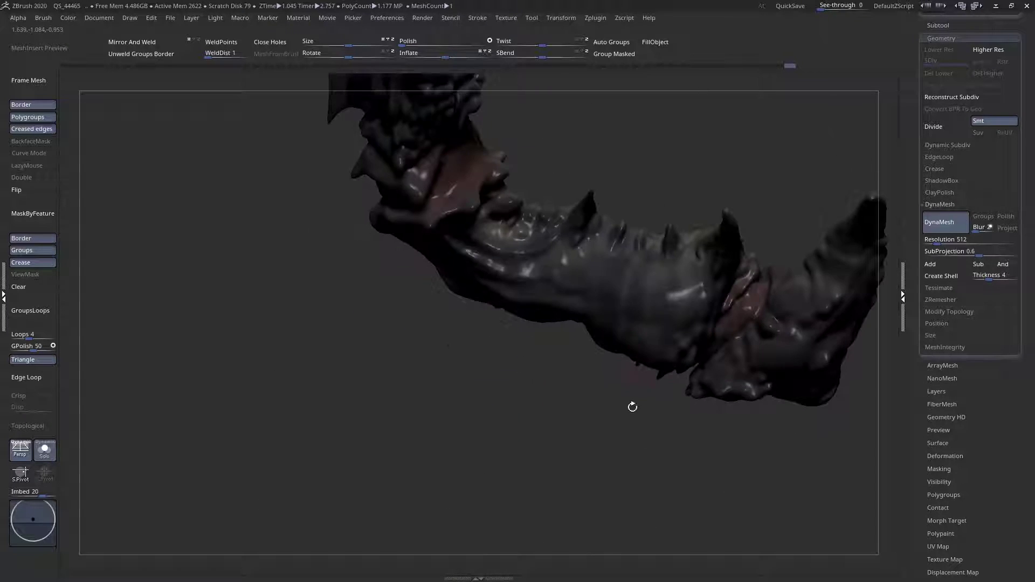
- Switch to the Move brush and pull out the forearm's inner edge between its large spikes
{"action": "right_click_drag", "start_coordinate": [656, 252], "coordinate": [590, 271]}
{"action": "key", "text": "space"}
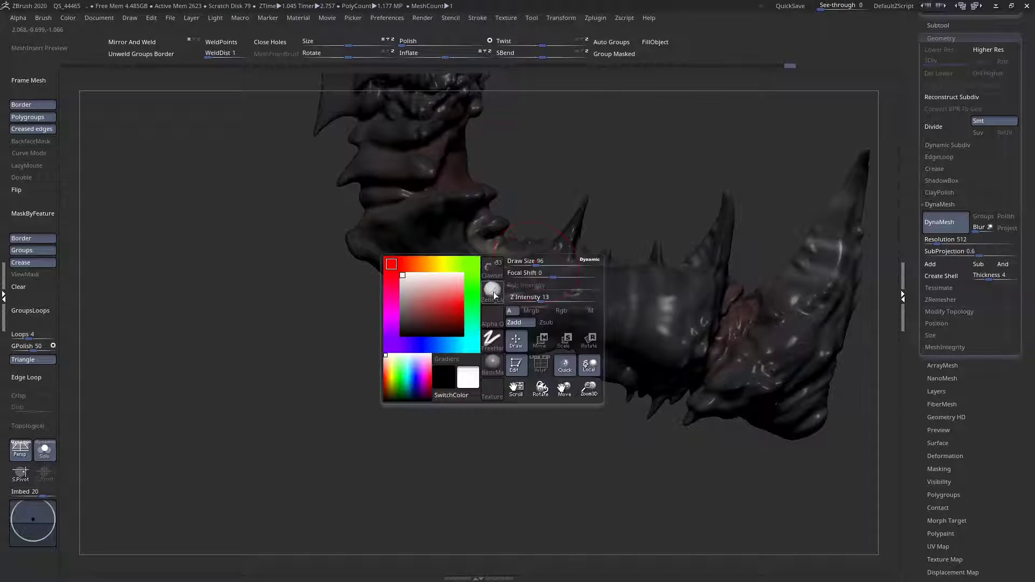
{"action": "left_click", "coordinate": [493, 293]}
{"action": "key", "text": "m"}
{"action": "key", "text": "v"}
{"action": "right_click_drag", "start_coordinate": [673, 254], "coordinate": [601, 247]}
{"action": "key", "text": "space"}
{"action": "left_click_drag", "start_coordinate": [627, 262], "coordinate": [629, 253]}
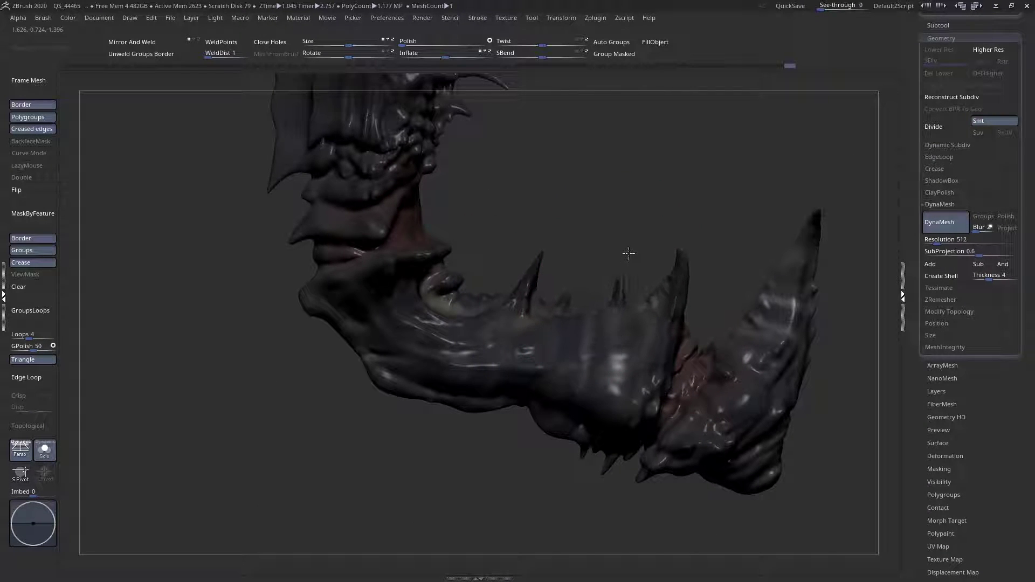
{"action": "left_click_drag", "start_coordinate": [571, 279], "coordinate": [577, 257]}
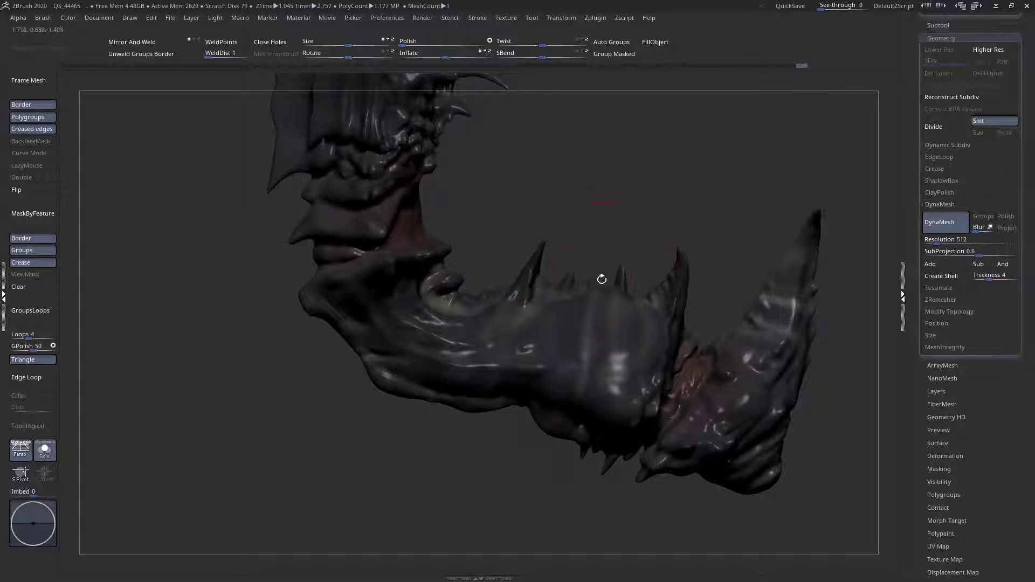
- Raise the forearm's inner edge near the elbow joint and lengthen the large spike there
{"action": "right_click_drag", "start_coordinate": [602, 279], "coordinate": [603, 264]}
{"action": "left_click_drag", "start_coordinate": [585, 275], "coordinate": [591, 249]}
{"action": "left_click_drag", "start_coordinate": [673, 265], "coordinate": [689, 211]}
{"action": "left_click_drag", "start_coordinate": [692, 273], "coordinate": [706, 278]}
- Pull out the forearm's outer edge beside the small spikes near the elbow joint to make it bulkier
{"action": "right_click_drag", "start_coordinate": [511, 376], "coordinate": [544, 319]}
{"action": "key", "text": "space"}
{"action": "mouse_move", "coordinate": [544, 319]}
{"action": "left_mouse_down"}
{"action": "mouse_move", "coordinate": [529, 321]}
{"action": "mouse_move", "coordinate": [559, 332]}
{"action": "left_mouse_up"}
{"action": "key", "text": "space"}
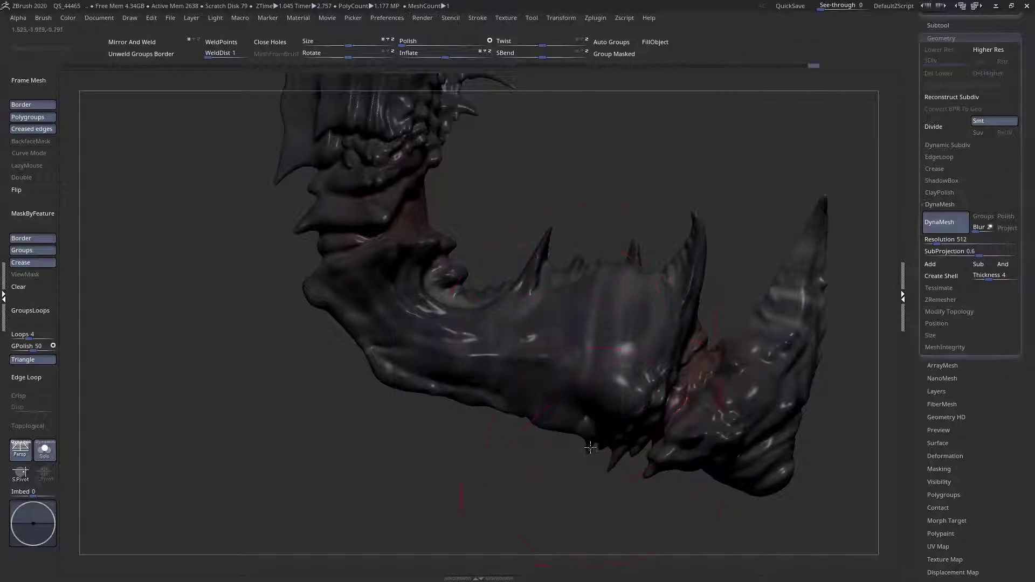
{"action": "left_click_drag", "start_coordinate": [578, 459], "coordinate": [576, 455]}
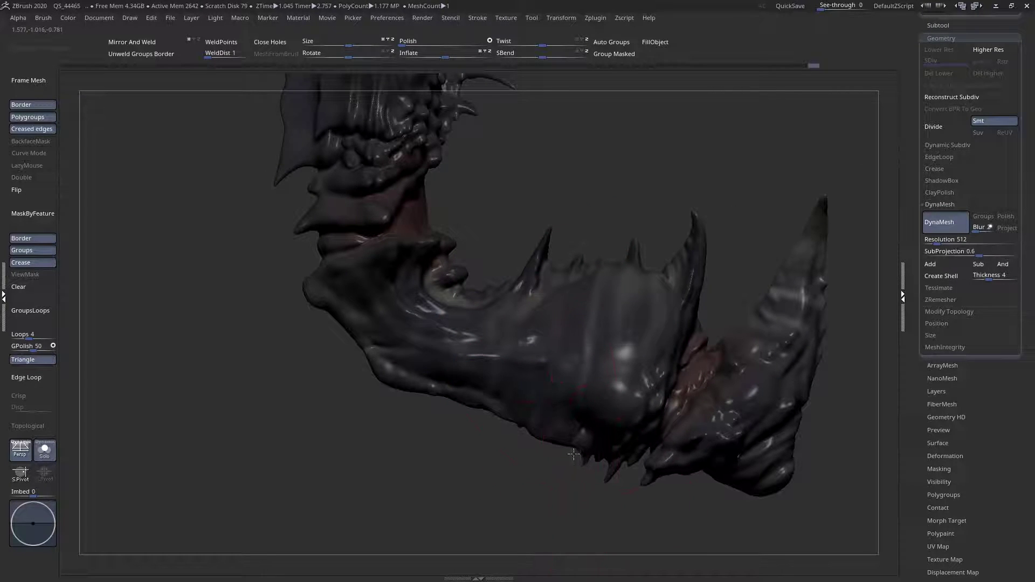
{"action": "mouse_move", "coordinate": [497, 417]}
{"action": "left_mouse_down"}
{"action": "mouse_move", "coordinate": [494, 428]}
{"action": "mouse_move", "coordinate": [458, 414]}
{"action": "left_mouse_up"}
- Reshape the forearm's outer contour from mid-length toward the wrist with the Move brush to give a fuller curve
{"action": "right_click_drag", "start_coordinate": [488, 409], "coordinate": [540, 331], "text": "ctrl"}
{"action": "key", "text": "space"}
{"action": "left_click_drag", "start_coordinate": [573, 278], "coordinate": [568, 281]}
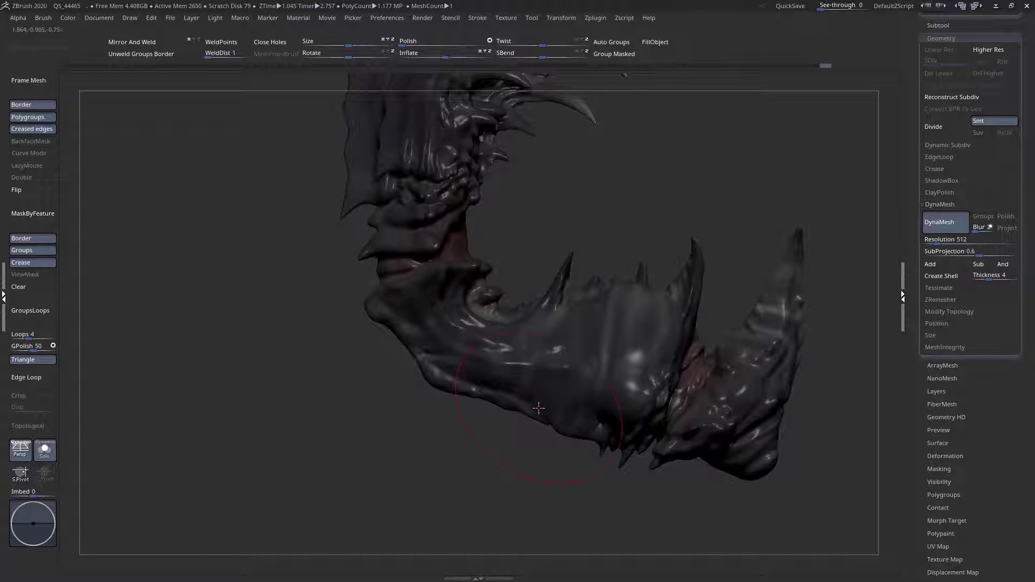
{"action": "right_click_drag", "start_coordinate": [539, 408], "coordinate": [532, 414]}
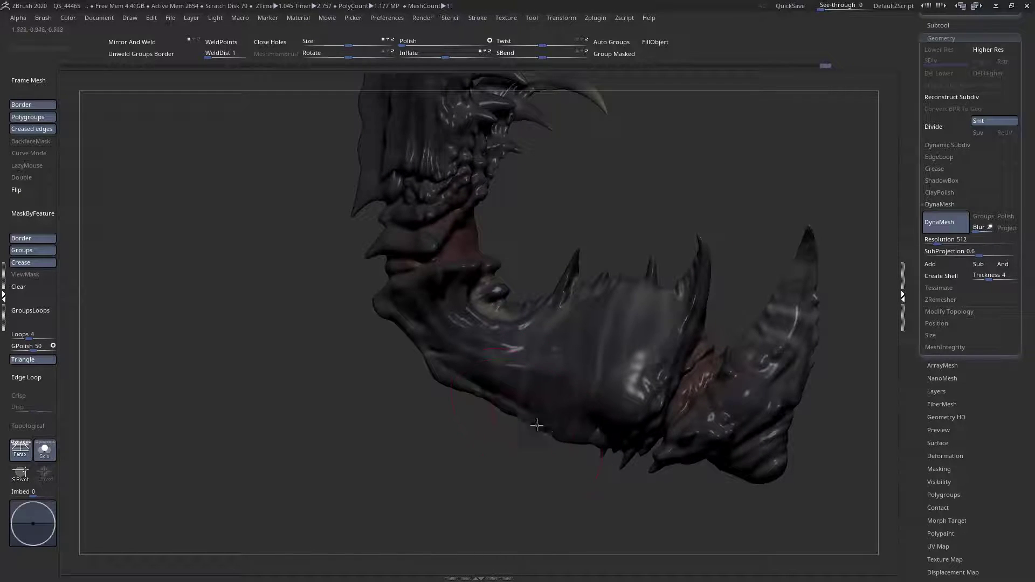
{"action": "key", "text": "space"}
{"action": "left_click_drag", "start_coordinate": [496, 379], "coordinate": [467, 399]}
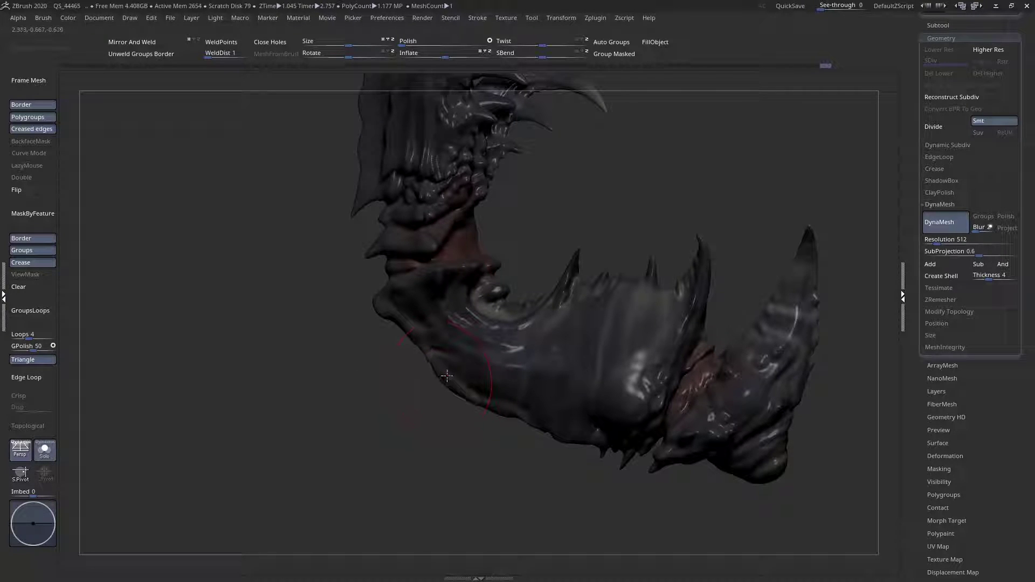
{"action": "left_click_drag", "start_coordinate": [423, 356], "coordinate": [411, 343]}
{"action": "right_click_drag", "start_coordinate": [426, 356], "coordinate": [453, 380], "text": "ctrl"}
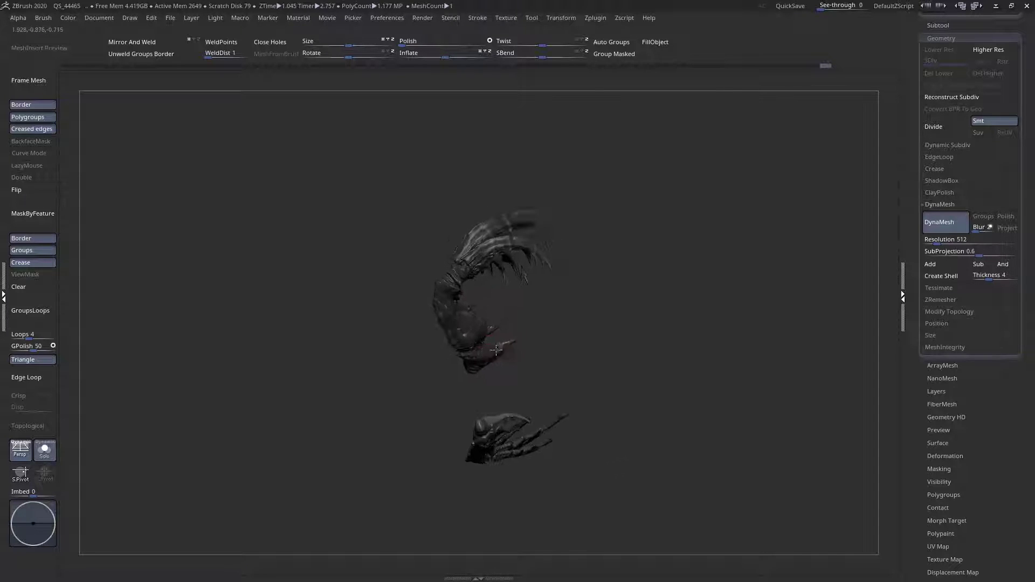
- Build up the outer contour at the claw's base above the wrist with the Move brush
{"action": "right_click_drag", "start_coordinate": [453, 302], "coordinate": [507, 377], "text": "ctrl"}
{"action": "mouse_move", "coordinate": [453, 232]}
{"action": "right_mouse_down"}
{"action": "mouse_move", "coordinate": [452, 305]}
{"action": "mouse_move", "coordinate": [432, 328]}
{"action": "right_mouse_up"}
{"action": "key", "text": "space"}
{"action": "left_click_drag", "start_coordinate": [476, 264], "coordinate": [496, 243]}
{"action": "mouse_move", "coordinate": [532, 197]}
{"action": "right_mouse_down"}
{"action": "mouse_move", "coordinate": [558, 168]}
{"action": "mouse_move", "coordinate": [527, 249]}
{"action": "mouse_move", "coordinate": [531, 225]}
{"action": "right_mouse_up"}
{"action": "key", "text": "space"}
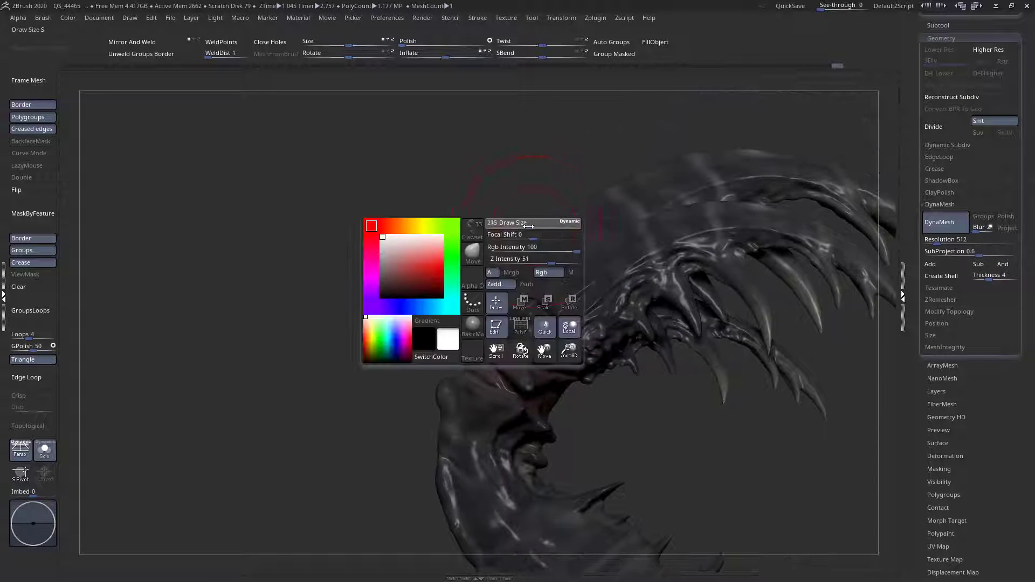
{"action": "left_click_drag", "start_coordinate": [518, 232], "coordinate": [515, 232]}
{"action": "right_click_drag", "start_coordinate": [518, 246], "coordinate": [540, 243]}
{"action": "key", "text": "space"}
{"action": "left_click_drag", "start_coordinate": [540, 242], "coordinate": [524, 236]}
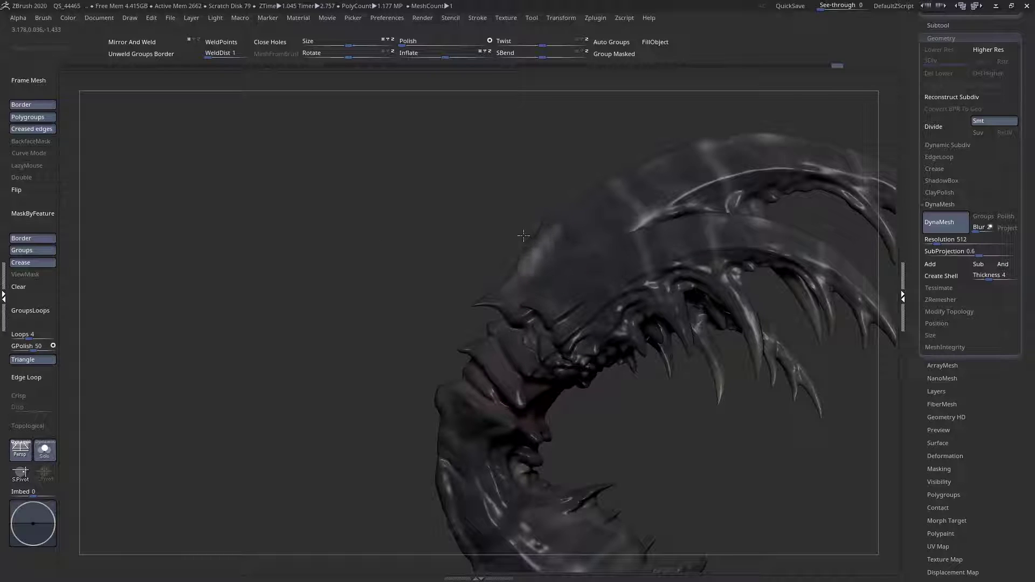
- Pull the pointed corner at the claw's base outward so it overhangs the wrist
{"action": "left_click_drag", "start_coordinate": [505, 272], "coordinate": [492, 266]}
{"action": "right_click_drag", "start_coordinate": [494, 258], "coordinate": [515, 232]}
{"action": "key", "text": "space"}
{"action": "mouse_move", "coordinate": [516, 232]}
{"action": "left_mouse_down"}
{"action": "mouse_move", "coordinate": [532, 247]}
{"action": "mouse_move", "coordinate": [507, 235]}
{"action": "mouse_move", "coordinate": [476, 257]}
{"action": "left_mouse_up"}
{"action": "key", "text": "space"}
{"action": "mouse_move", "coordinate": [483, 289]}
{"action": "right_mouse_down", "text": "ctrl"}
{"action": "mouse_move", "coordinate": [478, 317]}
{"action": "mouse_move", "coordinate": [462, 289]}
{"action": "right_mouse_up", "text": "ctrl"}
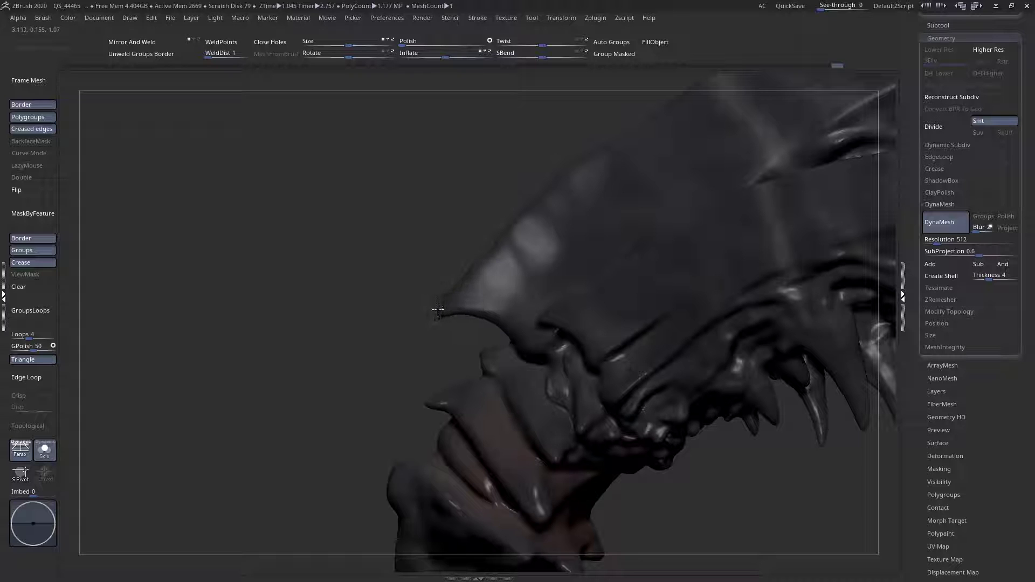
- Reshape the claw's outer edge from the pointed base corner toward mid-length into a fuller, smoother curve
{"action": "key", "text": "space"}
{"action": "left_click_drag", "start_coordinate": [484, 227], "coordinate": [488, 228]}
{"action": "right_click_drag", "start_coordinate": [492, 240], "coordinate": [503, 231]}
{"action": "left_click_drag", "start_coordinate": [479, 245], "coordinate": [458, 234]}
{"action": "mouse_move", "coordinate": [575, 210]}
{"action": "right_mouse_down"}
{"action": "mouse_move", "coordinate": [571, 309]}
{"action": "mouse_move", "coordinate": [589, 310]}
{"action": "right_mouse_up"}
{"action": "key", "text": "space"}
{"action": "left_click_drag", "start_coordinate": [583, 312], "coordinate": [585, 312]}
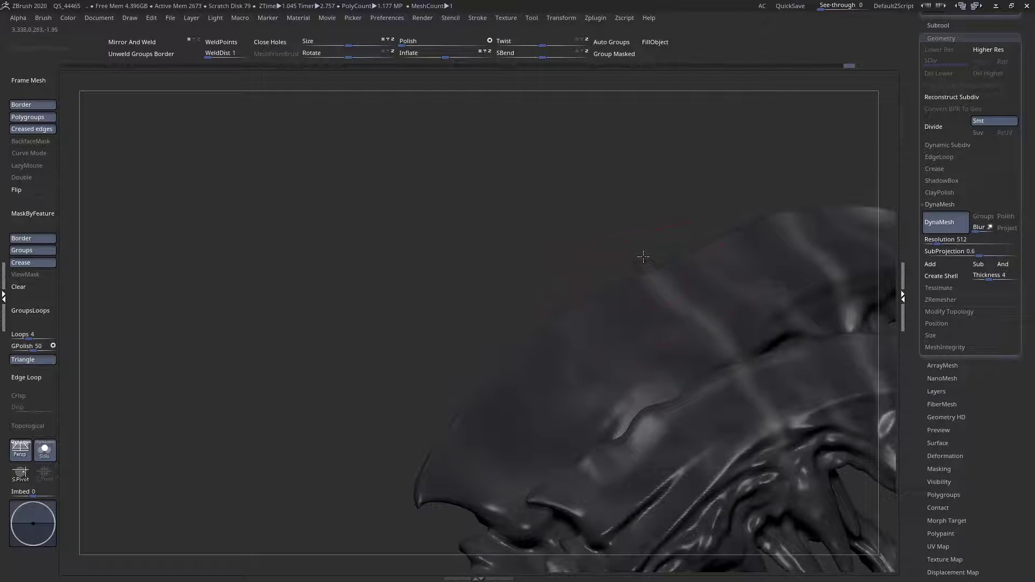
{"action": "right_click_drag", "start_coordinate": [647, 252], "coordinate": [623, 256]}
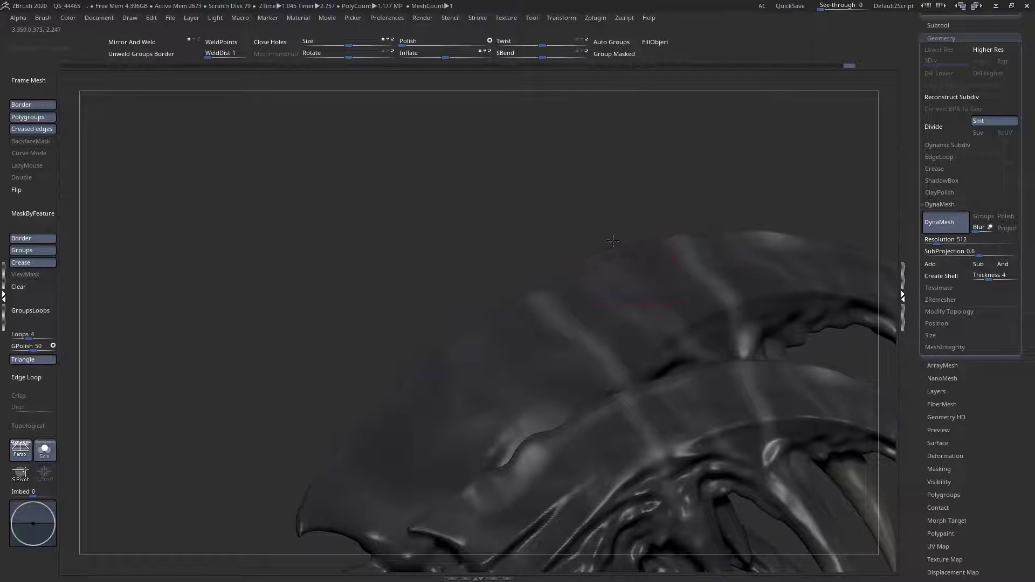
{"action": "right_click_drag", "start_coordinate": [532, 288], "coordinate": [398, 277], "text": "ctrl"}
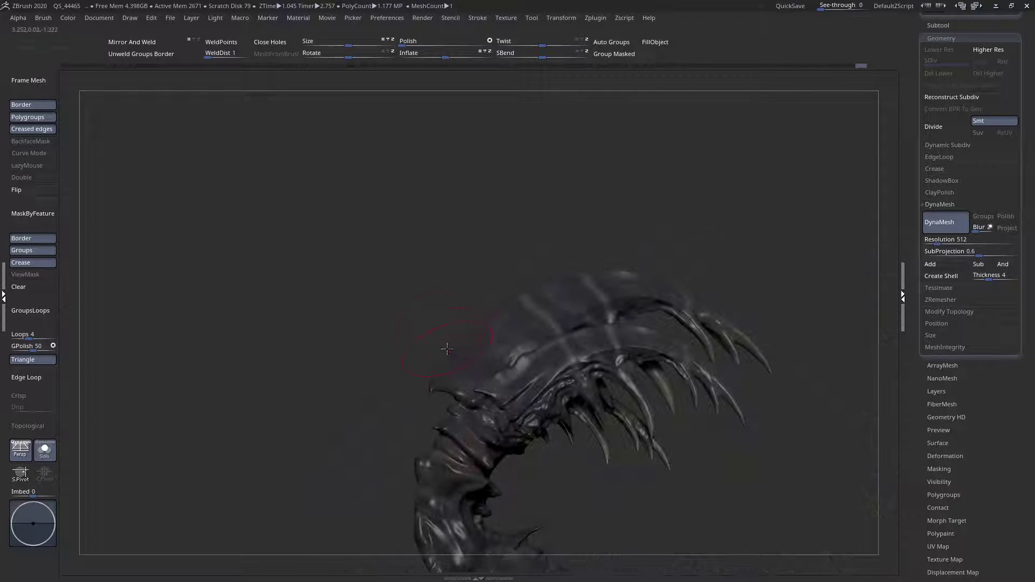
- Lengthen the claw's pointed base corner further beyond the wrist
{"action": "mouse_move", "coordinate": [447, 337]}
{"action": "right_mouse_down"}
{"action": "mouse_move", "coordinate": [472, 300]}
{"action": "mouse_move", "coordinate": [508, 291]}
{"action": "mouse_move", "coordinate": [485, 340]}
{"action": "mouse_move", "coordinate": [477, 319]}
{"action": "mouse_move", "coordinate": [511, 321]}
{"action": "mouse_move", "coordinate": [531, 280]}
{"action": "mouse_move", "coordinate": [531, 289]}
{"action": "mouse_move", "coordinate": [523, 312]}
{"action": "mouse_move", "coordinate": [467, 277]}
{"action": "mouse_move", "coordinate": [465, 233]}
{"action": "right_mouse_up"}
{"action": "key", "text": "space"}
{"action": "key", "text": "space"}
{"action": "right_click_drag", "start_coordinate": [472, 360], "coordinate": [460, 280], "text": "alt"}
{"action": "left_click_drag", "start_coordinate": [470, 241], "coordinate": [420, 243]}
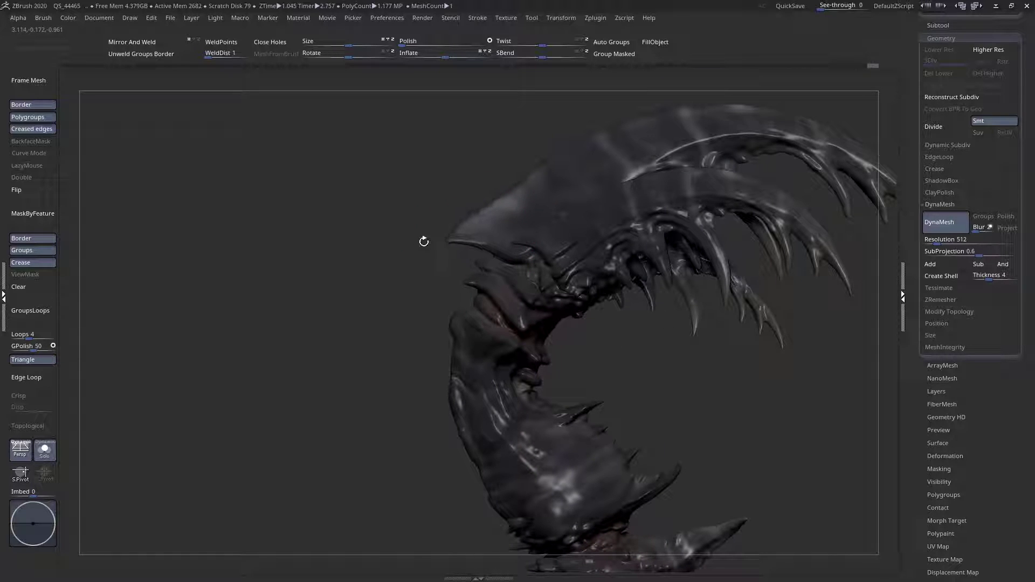
- Pull out the forearm's outer edge just below the wrist to thicken its silhouette
{"action": "key", "text": "space"}
{"action": "mouse_move", "coordinate": [487, 207]}
{"action": "left_mouse_down"}
{"action": "mouse_move", "coordinate": [488, 189]}
{"action": "mouse_move", "coordinate": [418, 216]}
{"action": "mouse_move", "coordinate": [462, 279]}
{"action": "mouse_move", "coordinate": [446, 271]}
{"action": "left_mouse_up"}
{"action": "key", "text": "space"}
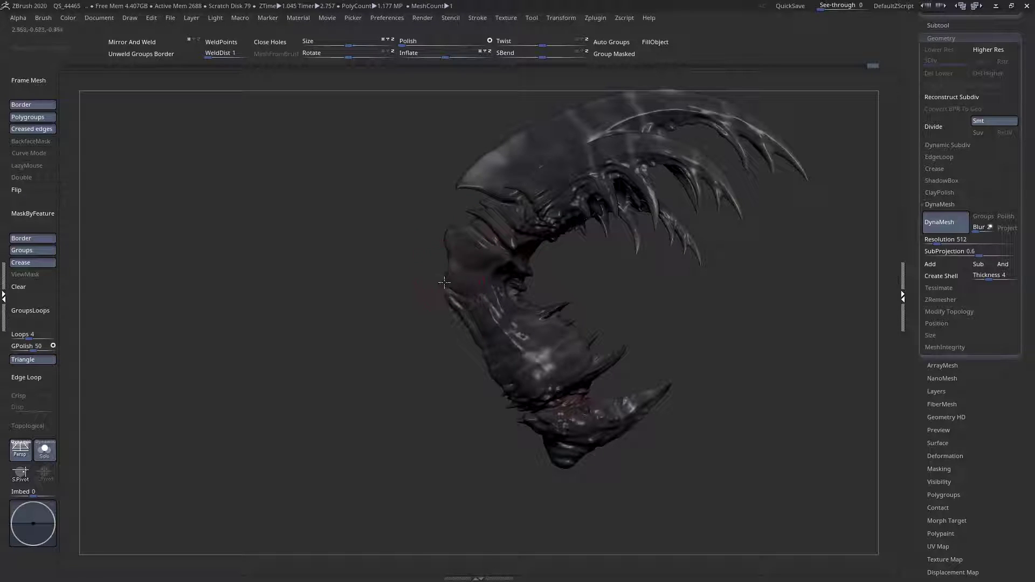
{"action": "left_click_drag", "start_coordinate": [440, 258], "coordinate": [447, 303]}
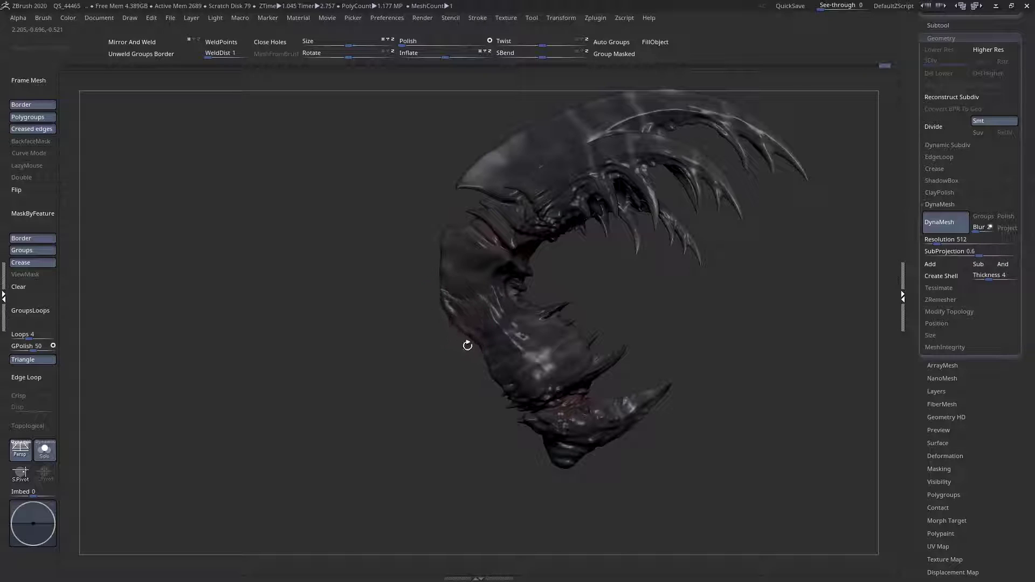
{"action": "mouse_move", "coordinate": [503, 383]}
{"action": "right_mouse_down"}
{"action": "mouse_move", "coordinate": [408, 312]}
{"action": "mouse_move", "coordinate": [497, 399]}
{"action": "right_mouse_up"}
- Turn off Solo to show the whole creature, select the claw subtool, and mask one of its two claws
{"action": "left_click", "coordinate": [48, 452]}
{"action": "right_click_drag", "start_coordinate": [408, 316], "coordinate": [521, 382]}
{"action": "mouse_move", "coordinate": [512, 305]}
{"action": "right_mouse_down", "text": "ctrl"}
{"action": "mouse_move", "coordinate": [517, 335]}
{"action": "mouse_move", "coordinate": [498, 319]}
{"action": "mouse_move", "coordinate": [477, 327]}
{"action": "mouse_move", "coordinate": [462, 358]}
{"action": "mouse_move", "coordinate": [454, 347]}
{"action": "mouse_move", "coordinate": [458, 337]}
{"action": "mouse_move", "coordinate": [463, 359]}
{"action": "mouse_move", "coordinate": [435, 339]}
{"action": "mouse_move", "coordinate": [454, 420]}
{"action": "mouse_move", "coordinate": [307, 294]}
{"action": "mouse_move", "coordinate": [467, 413]}
{"action": "mouse_move", "coordinate": [455, 324]}
{"action": "mouse_move", "coordinate": [519, 337]}
{"action": "mouse_move", "coordinate": [474, 470]}
{"action": "mouse_move", "coordinate": [500, 341]}
{"action": "mouse_move", "coordinate": [472, 337]}
{"action": "mouse_move", "coordinate": [430, 302]}
{"action": "mouse_move", "coordinate": [438, 398]}
{"action": "mouse_move", "coordinate": [484, 279]}
{"action": "mouse_move", "coordinate": [525, 341]}
{"action": "mouse_move", "coordinate": [532, 288]}
{"action": "mouse_move", "coordinate": [426, 329]}
{"action": "mouse_move", "coordinate": [505, 302]}
{"action": "right_mouse_up", "text": "ctrl"}
{"action": "right_click", "coordinate": [454, 348]}
{"action": "left_click", "coordinate": [371, 293], "text": "alt"}
{"action": "right_click_drag", "start_coordinate": [371, 293], "coordinate": [369, 431]}
{"action": "mouse_move", "coordinate": [221, 496]}
{"action": "left_mouse_down", "text": "ctrl"}
{"action": "mouse_move", "coordinate": [274, 441]}
{"action": "mouse_move", "coordinate": [345, 223]}
{"action": "mouse_move", "coordinate": [326, 115]}
{"action": "left_mouse_up", "text": "ctrl"}
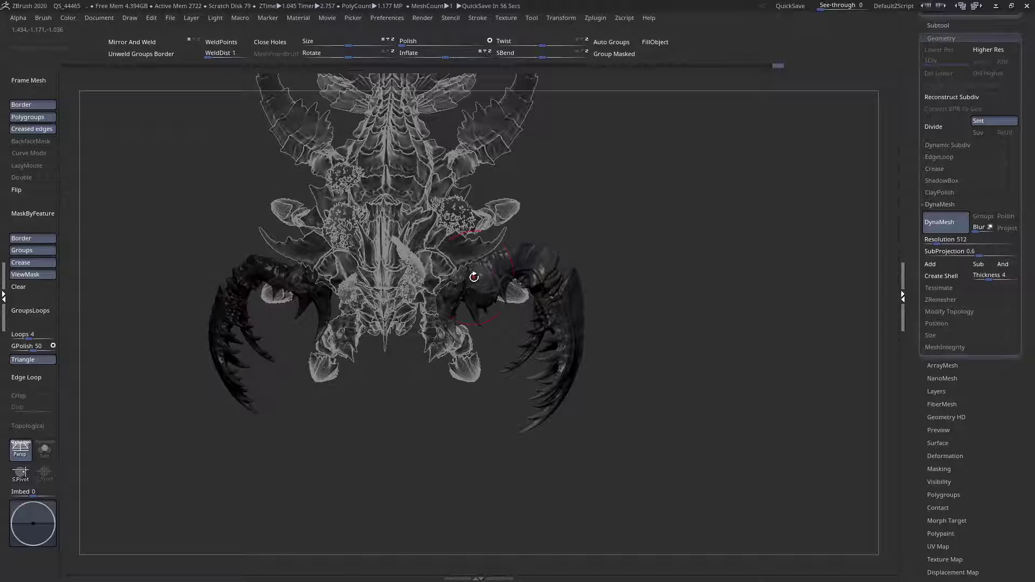
- Adjust the unmasked claw's placement against the body with the Transpose line
{"action": "key", "text": "r"}
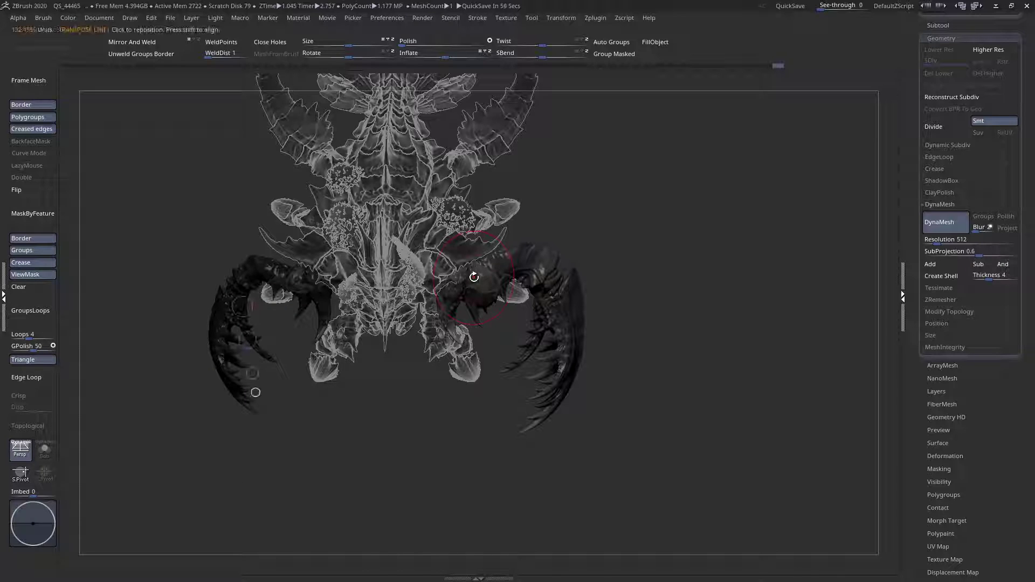
{"action": "mouse_move", "coordinate": [441, 284]}
{"action": "left_mouse_down", "text": "shift"}
{"action": "mouse_move", "coordinate": [846, 305]}
{"action": "mouse_move", "coordinate": [793, 288]}
{"action": "mouse_move", "coordinate": [679, 298]}
{"action": "mouse_move", "coordinate": [572, 259]}
{"action": "mouse_move", "coordinate": [480, 192]}
{"action": "left_mouse_up", "text": "shift"}
{"action": "key", "text": "q"}
{"action": "key", "text": "shift+t"}
{"action": "left_click_drag", "start_coordinate": [465, 343], "coordinate": [451, 247]}
{"action": "left_click_drag", "start_coordinate": [596, 286], "coordinate": [814, 343], "text": "alt"}
{"action": "left_click_drag", "start_coordinate": [577, 264], "coordinate": [236, 263]}
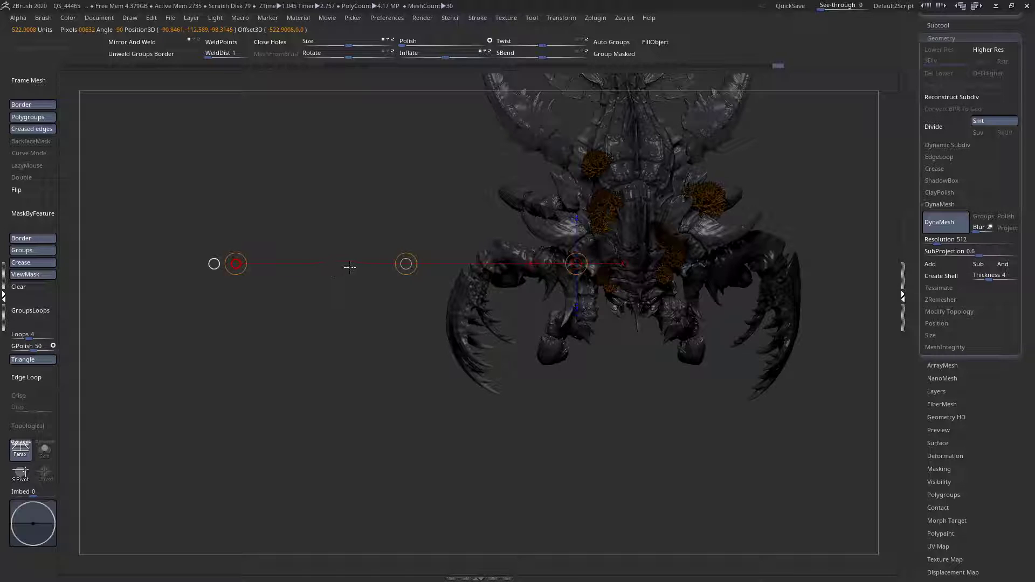
- Return to Draw mode, check the claws against the body from the front, and clear the mask
{"action": "key", "text": "q"}
{"action": "left_click_drag", "start_coordinate": [402, 283], "coordinate": [425, 213]}
{"action": "mouse_move", "coordinate": [471, 263]}
{"action": "left_mouse_down"}
{"action": "mouse_move", "coordinate": [451, 311]}
{"action": "mouse_move", "coordinate": [438, 231]}
{"action": "mouse_move", "coordinate": [485, 243]}
{"action": "mouse_move", "coordinate": [513, 269]}
{"action": "mouse_move", "coordinate": [474, 247]}
{"action": "mouse_move", "coordinate": [481, 299]}
{"action": "mouse_move", "coordinate": [537, 265]}
{"action": "mouse_move", "coordinate": [531, 249]}
{"action": "mouse_move", "coordinate": [571, 262]}
{"action": "mouse_move", "coordinate": [598, 253]}
{"action": "left_mouse_up"}
{"action": "key", "text": "w"}
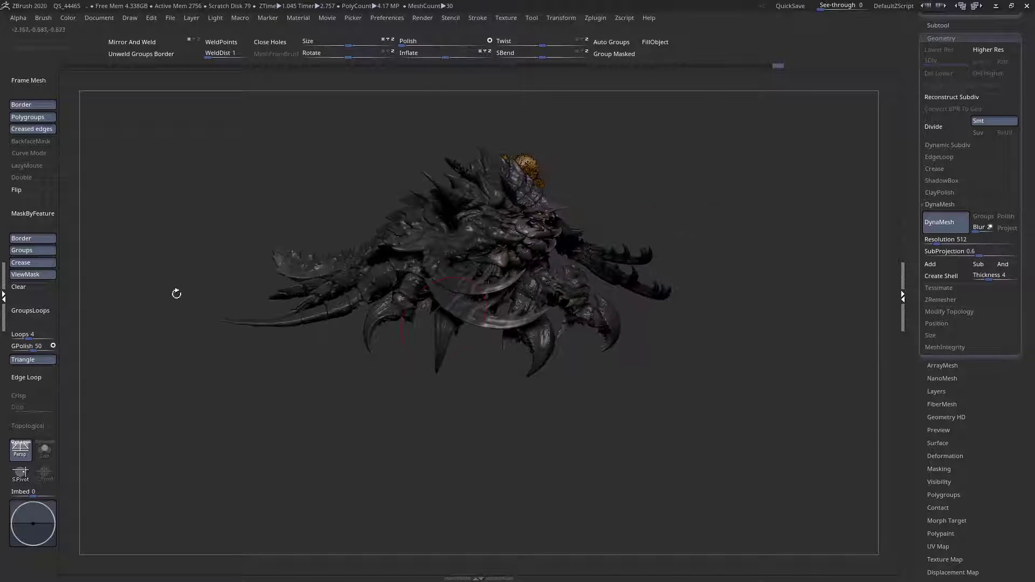
{"action": "left_click", "coordinate": [41, 279]}
{"action": "left_click_drag", "start_coordinate": [294, 254], "coordinate": [501, 447]}
{"action": "key", "text": "Tab"}
- Nudge the opposite arm's forearm beside the body with a large Move brush
{"action": "left_click_drag", "start_coordinate": [539, 307], "coordinate": [388, 246]}
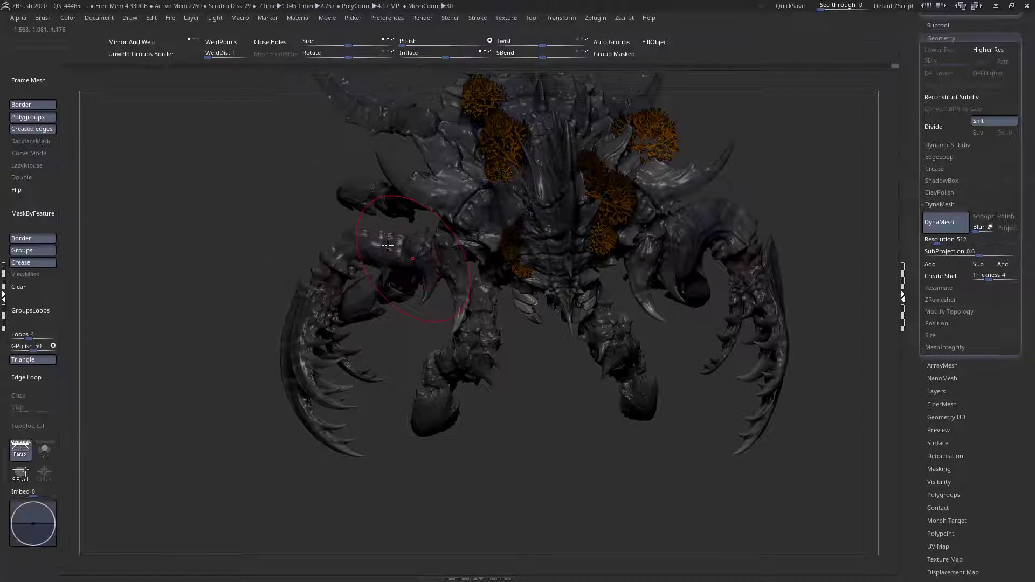
{"action": "left_click_drag", "start_coordinate": [393, 256], "coordinate": [397, 264]}
{"action": "right_click", "coordinate": [398, 265]}
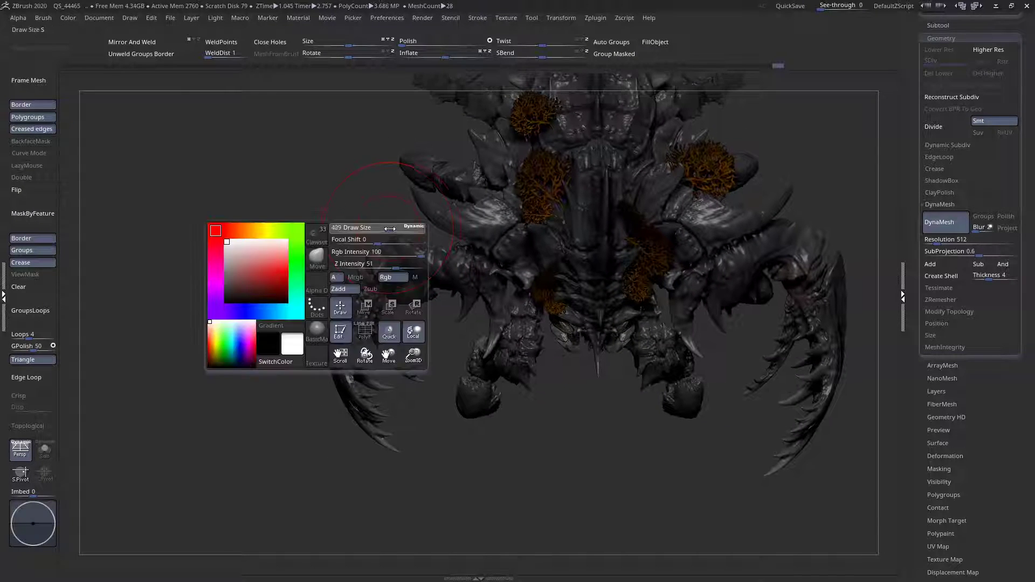
{"action": "right_click_drag", "start_coordinate": [468, 284], "coordinate": [428, 369]}
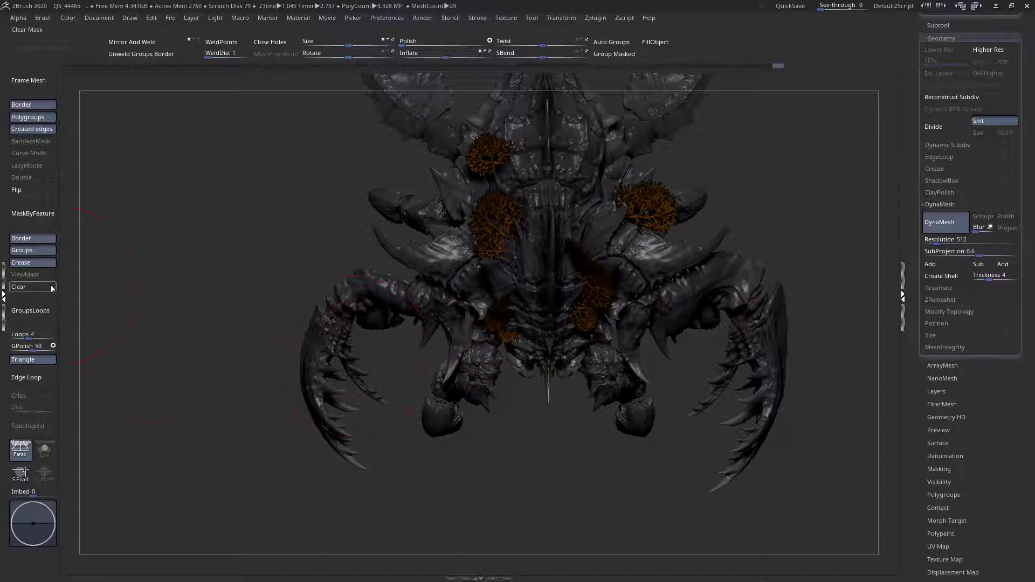
- Isolate the claws with Solo and raise the opposite forearm's upper contour near the wrist with the Move brush
{"action": "left_click", "coordinate": [44, 450]}
{"action": "key", "text": "w"}
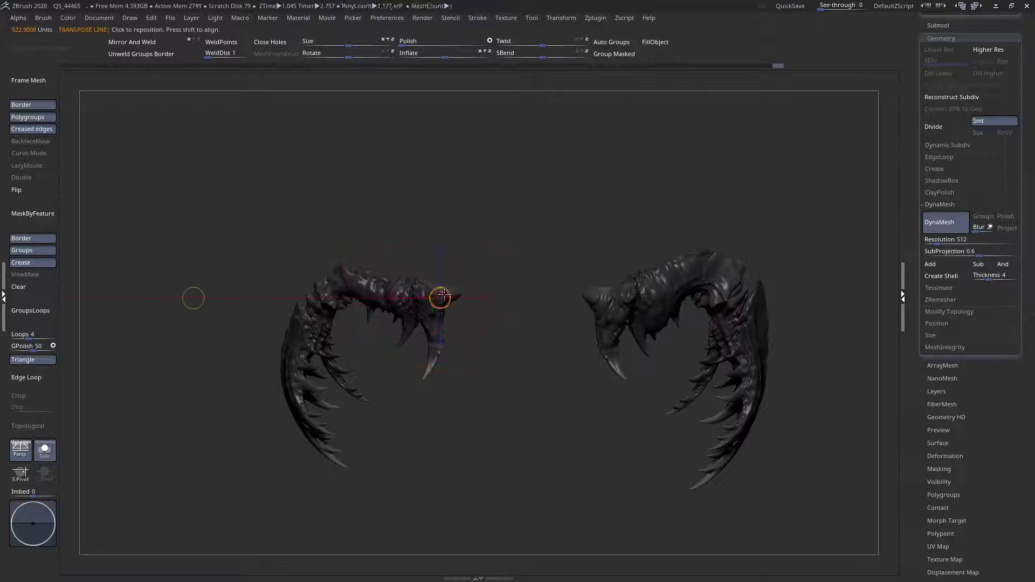
{"action": "key", "text": "q"}
{"action": "key", "text": "space"}
{"action": "left_click_drag", "start_coordinate": [358, 258], "coordinate": [384, 261]}
{"action": "key", "text": "space"}
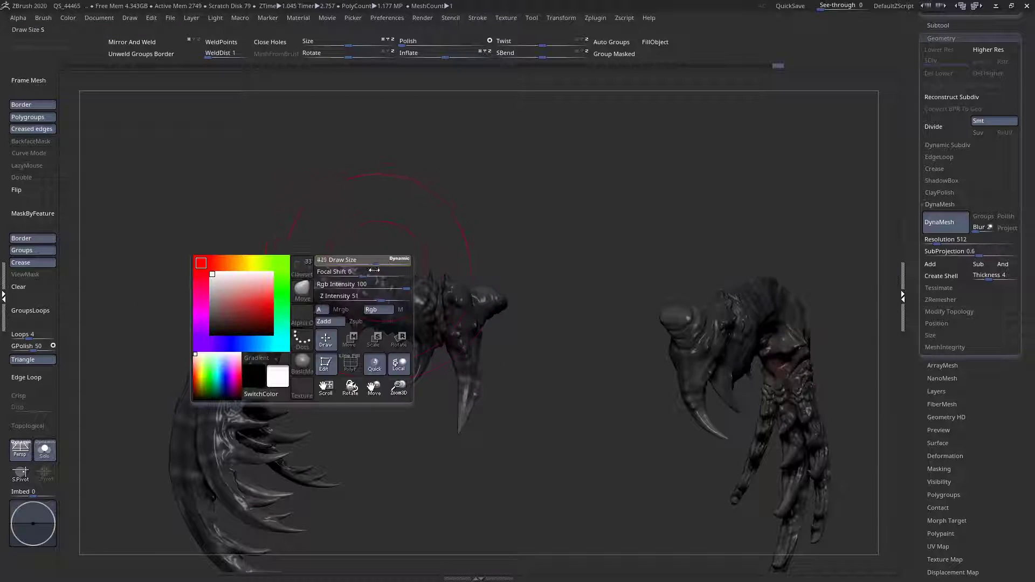
{"action": "right_click_drag", "start_coordinate": [366, 278], "coordinate": [400, 309], "text": "ctrl"}
{"action": "left_click_drag", "start_coordinate": [400, 309], "coordinate": [403, 244]}
- Fill out the opposite forearm's underside around its small spikes and adjust the adjoining wrist area
{"action": "mouse_move", "coordinate": [339, 254]}
{"action": "right_mouse_down"}
{"action": "mouse_move", "coordinate": [296, 234]}
{"action": "mouse_move", "coordinate": [391, 288]}
{"action": "right_mouse_up"}
{"action": "key", "text": "space"}
{"action": "left_click", "coordinate": [389, 284]}
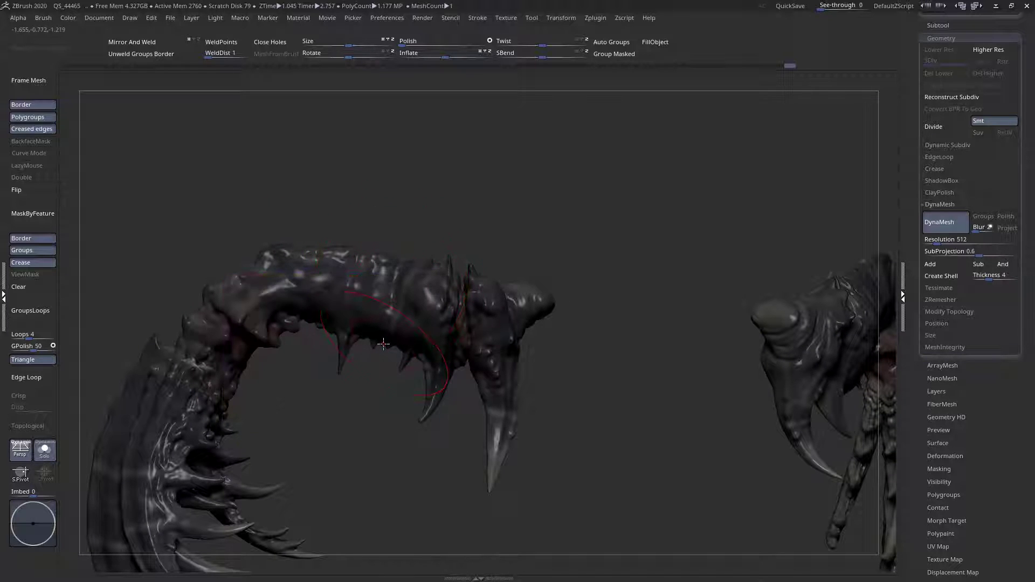
{"action": "right_click_drag", "start_coordinate": [336, 320], "coordinate": [538, 326]}
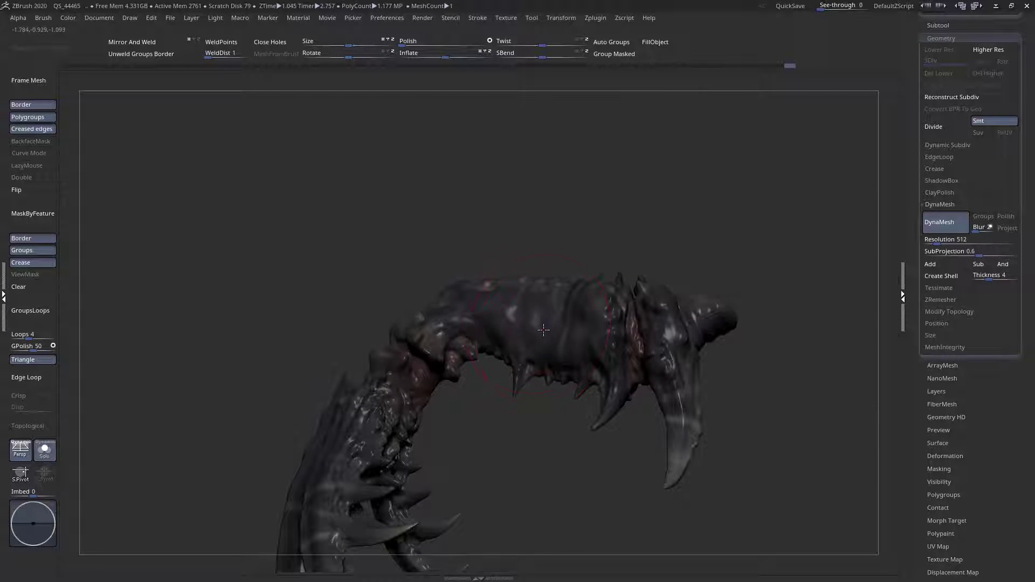
{"action": "right_click_drag", "start_coordinate": [422, 337], "coordinate": [432, 364]}
{"action": "key", "text": "space"}
{"action": "left_click_drag", "start_coordinate": [350, 344], "coordinate": [361, 344]}
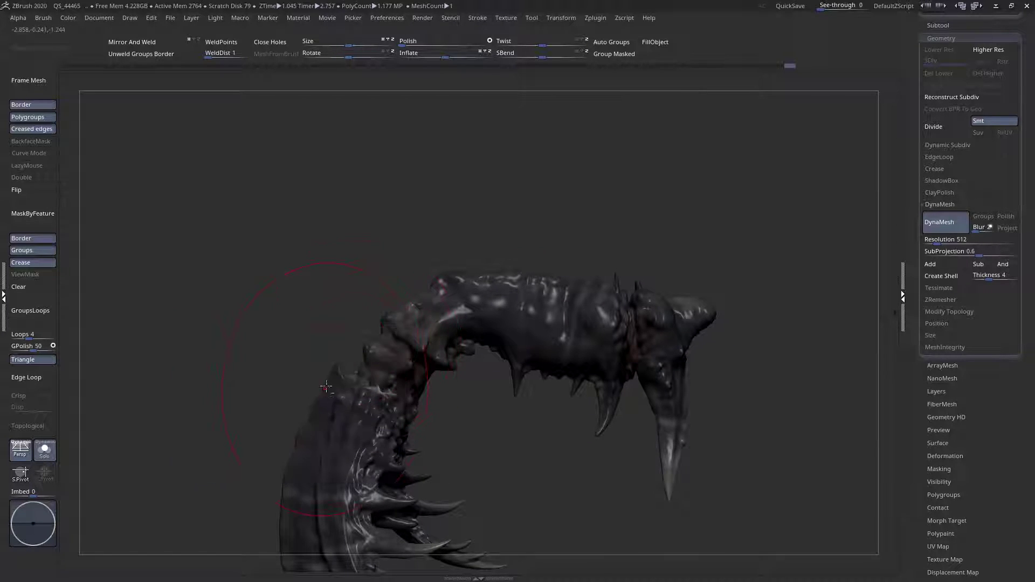
- Pull out the opposite claw's outer corner beside the wrist
{"action": "right_click_drag", "start_coordinate": [317, 401], "coordinate": [341, 351], "text": "alt"}
{"action": "key", "text": "space"}
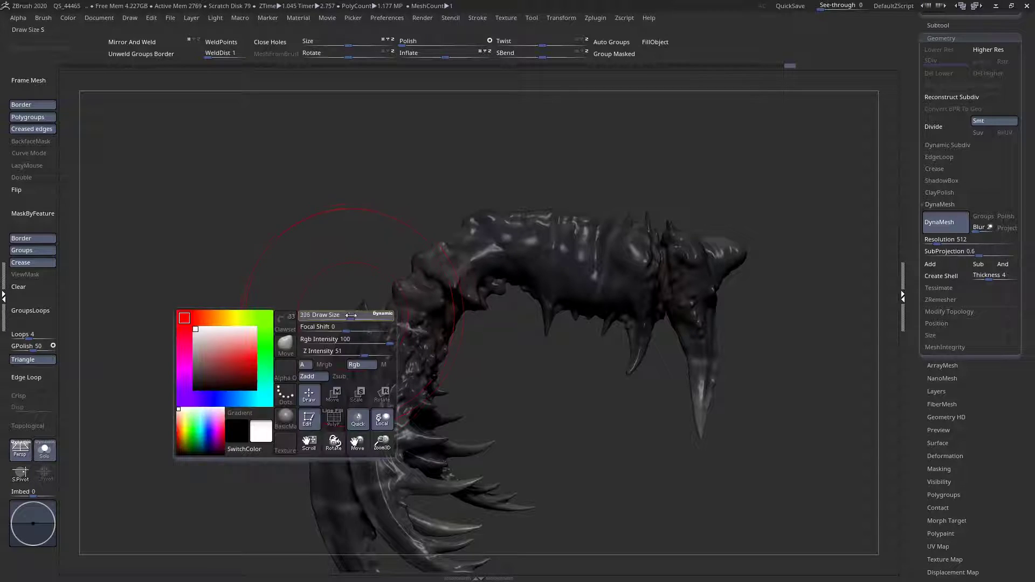
{"action": "left_click_drag", "start_coordinate": [333, 321], "coordinate": [331, 320]}
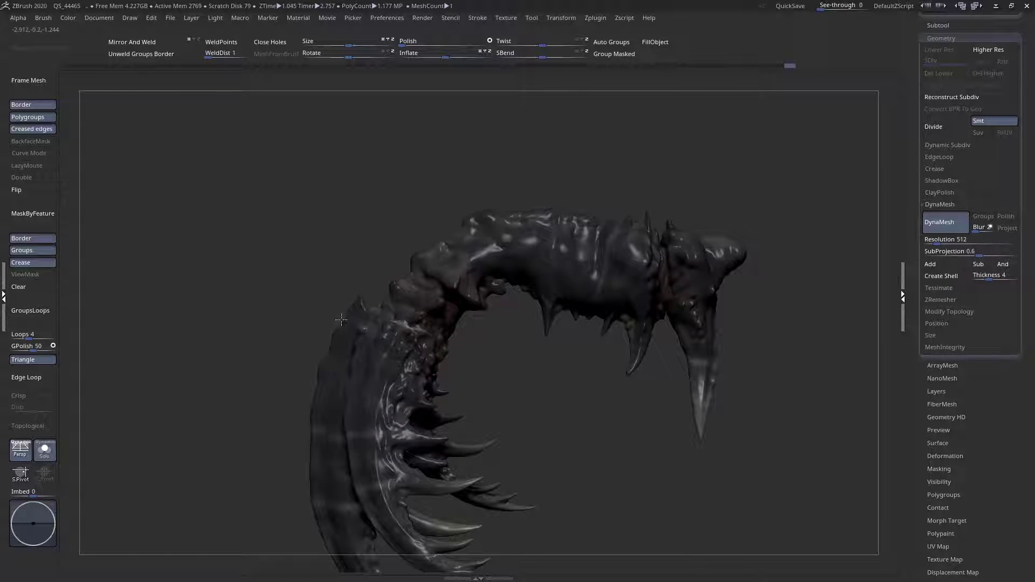
{"action": "key", "text": "space"}
{"action": "right_click_drag", "start_coordinate": [395, 266], "coordinate": [432, 302], "text": "ctrl"}
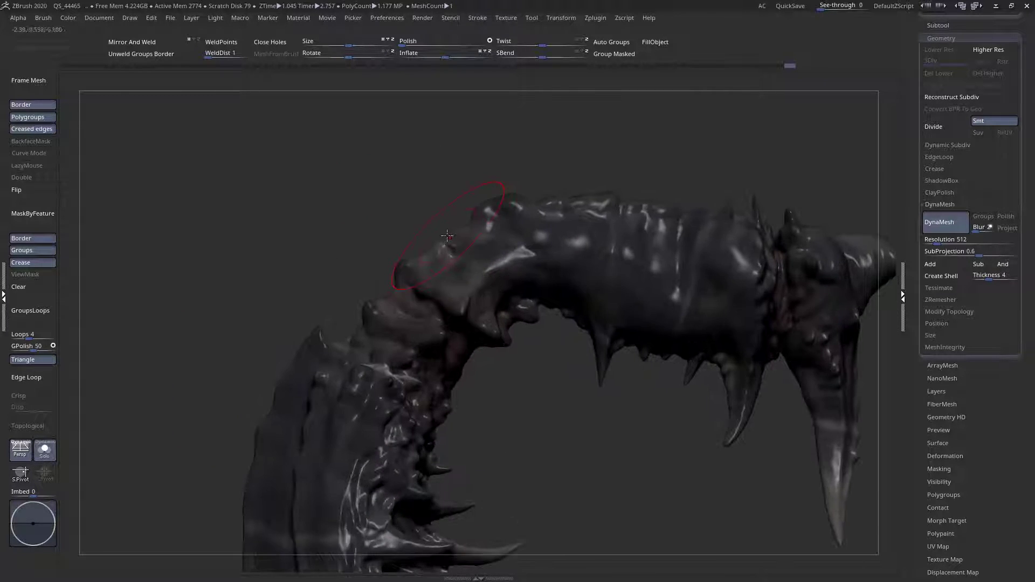
- Raise the bumpy ridge along the forearm's outer edge between the wrist and the elbow joint
{"action": "left_click_drag", "start_coordinate": [435, 221], "coordinate": [432, 213]}
{"action": "right_click_drag", "start_coordinate": [477, 226], "coordinate": [457, 242]}
{"action": "key", "text": "space"}
{"action": "mouse_move", "coordinate": [458, 240]}
{"action": "left_mouse_down"}
{"action": "mouse_move", "coordinate": [460, 215]}
{"action": "mouse_move", "coordinate": [470, 226]}
{"action": "left_mouse_up"}
{"action": "left_click_drag", "start_coordinate": [605, 225], "coordinate": [607, 222]}
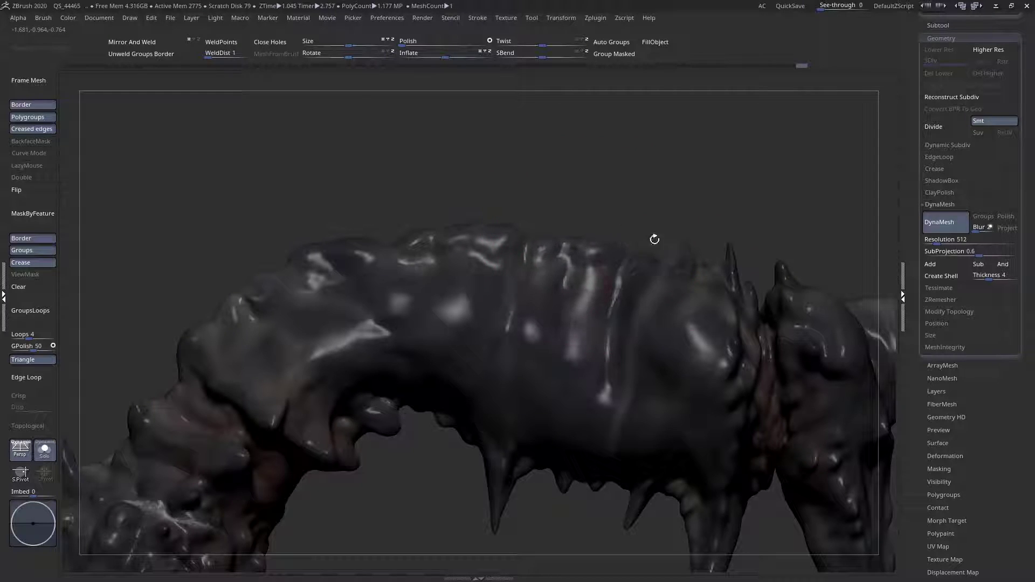
{"action": "left_click_drag", "start_coordinate": [689, 244], "coordinate": [685, 240]}
- Raise the forearm's inner edge between its spikes and lengthen the spike at mid-length
{"action": "right_click_drag", "start_coordinate": [668, 235], "coordinate": [412, 197], "text": "ctrl"}
{"action": "mouse_move", "coordinate": [529, 282]}
{"action": "right_mouse_down"}
{"action": "mouse_move", "coordinate": [540, 216]}
{"action": "mouse_move", "coordinate": [680, 250]}
{"action": "mouse_move", "coordinate": [586, 331]}
{"action": "right_mouse_up"}
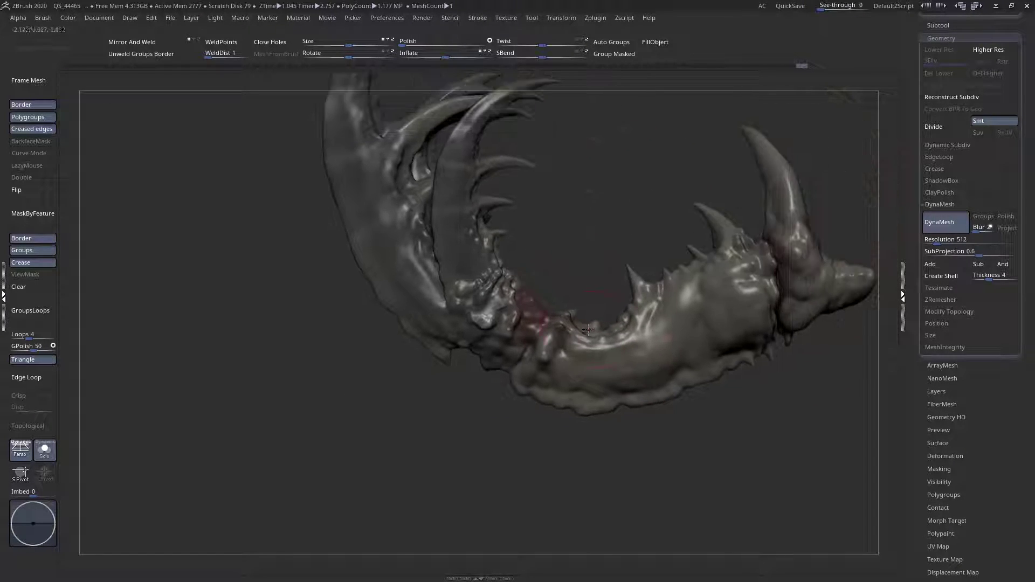
{"action": "left_click_drag", "start_coordinate": [605, 328], "coordinate": [608, 313]}
{"action": "right_click_drag", "start_coordinate": [607, 313], "coordinate": [586, 330], "text": "alt"}
{"action": "key", "text": "space"}
{"action": "mouse_move", "coordinate": [663, 278]}
{"action": "left_mouse_down"}
{"action": "mouse_move", "coordinate": [655, 256]}
{"action": "mouse_move", "coordinate": [662, 262]}
{"action": "left_mouse_up"}
{"action": "key", "text": "ctrl+z"}
{"action": "right_click_drag", "start_coordinate": [673, 262], "coordinate": [681, 256]}
{"action": "mouse_move", "coordinate": [684, 279]}
{"action": "left_mouse_down"}
{"action": "mouse_move", "coordinate": [688, 288]}
{"action": "mouse_move", "coordinate": [673, 246]}
{"action": "left_mouse_up"}
{"action": "mouse_move", "coordinate": [621, 306]}
{"action": "right_mouse_down"}
{"action": "mouse_move", "coordinate": [483, 268]}
{"action": "mouse_move", "coordinate": [561, 310]}
{"action": "right_mouse_up"}
{"action": "right_click", "coordinate": [439, 275]}
{"action": "right_click_drag", "start_coordinate": [434, 347], "coordinate": [548, 315], "text": "alt"}
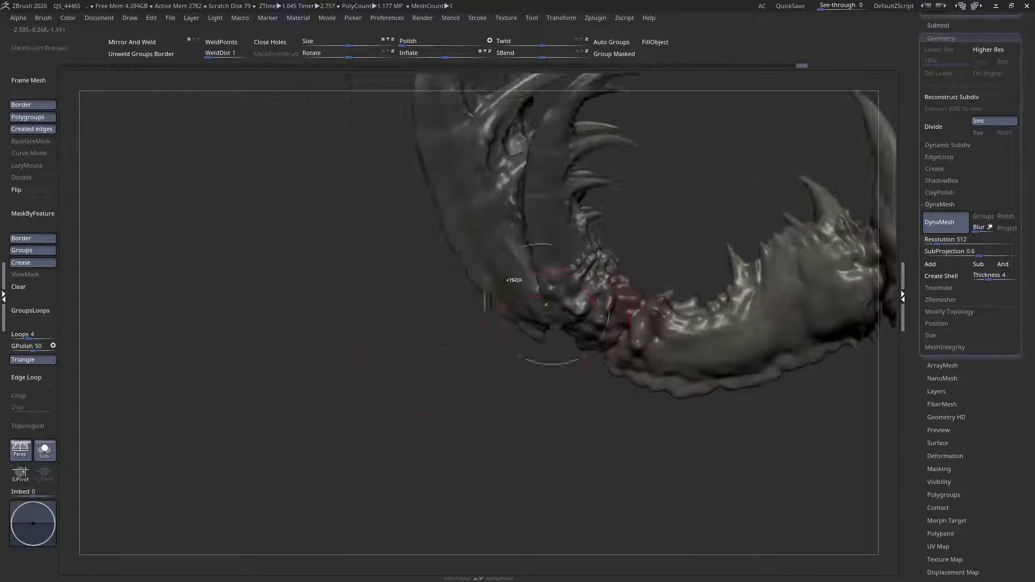
- Reshape the claw's outer edge around its pointed base corner near the wrist
{"action": "right_click_drag", "start_coordinate": [513, 282], "coordinate": [460, 273], "text": "ctrl"}
{"action": "right_click", "coordinate": [460, 272]}
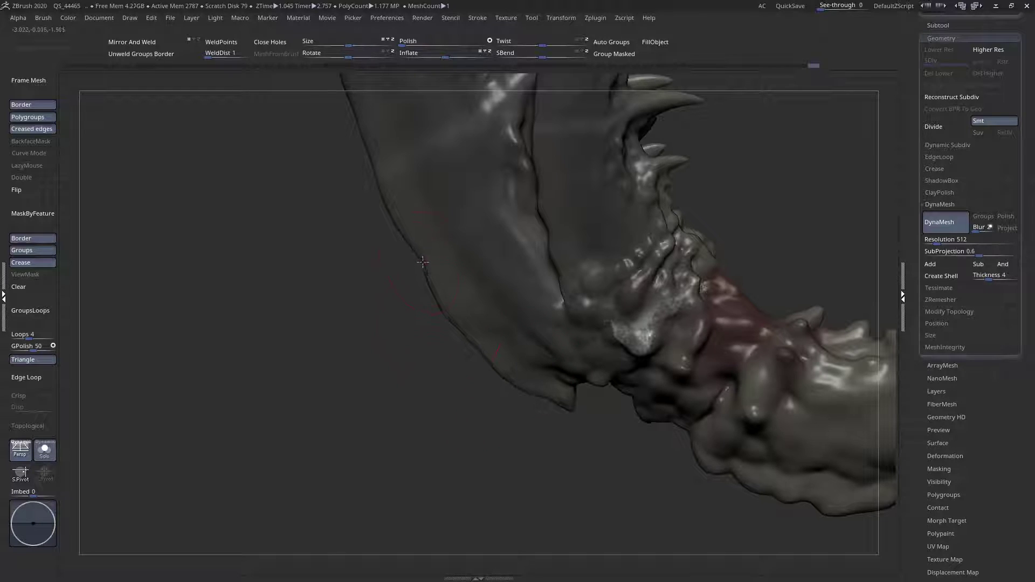
{"action": "right_click_drag", "start_coordinate": [439, 259], "coordinate": [419, 306], "text": "ctrl"}
{"action": "key", "text": "space"}
{"action": "left_click_drag", "start_coordinate": [458, 237], "coordinate": [482, 239]}
{"action": "mouse_move", "coordinate": [480, 305]}
{"action": "left_mouse_down"}
{"action": "mouse_move", "coordinate": [467, 326]}
{"action": "mouse_move", "coordinate": [472, 318]}
{"action": "left_mouse_up"}
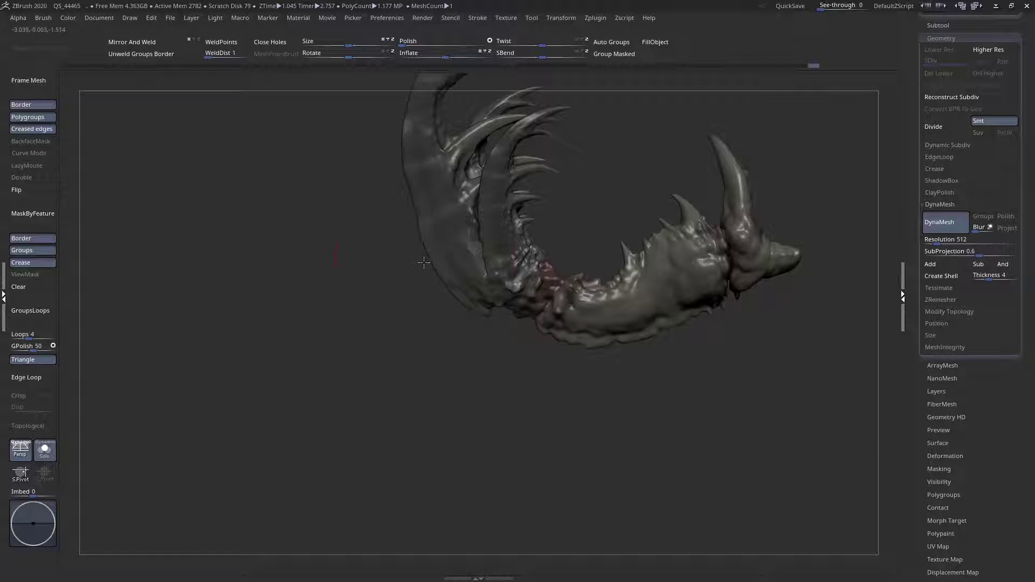
- Refine the claw's outer contour from the base toward its tip into a more even curve
{"action": "right_click_drag", "start_coordinate": [424, 262], "coordinate": [445, 290], "text": "alt"}
{"action": "key", "text": "space"}
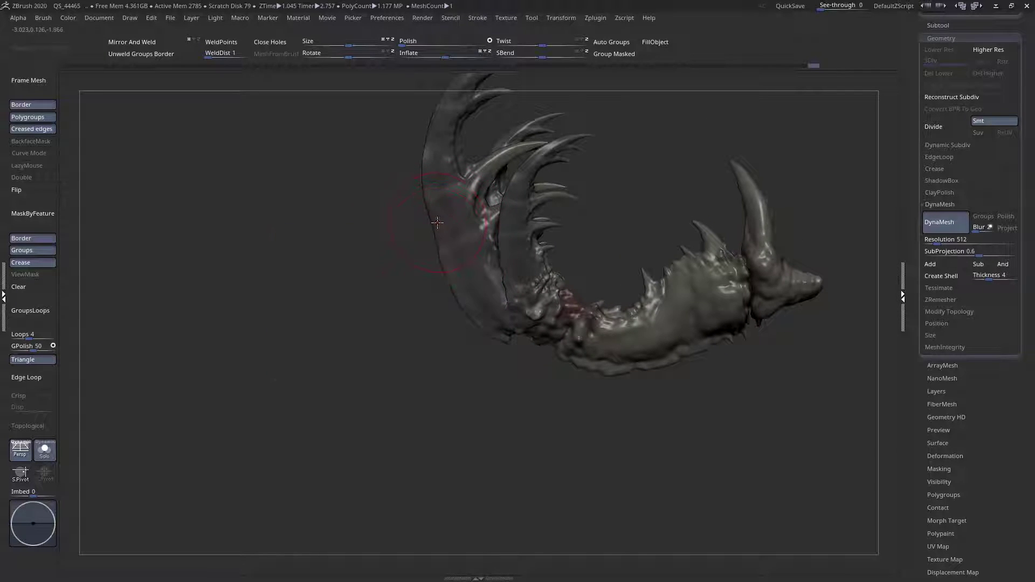
{"action": "right_click_drag", "start_coordinate": [423, 233], "coordinate": [450, 264], "text": "alt"}
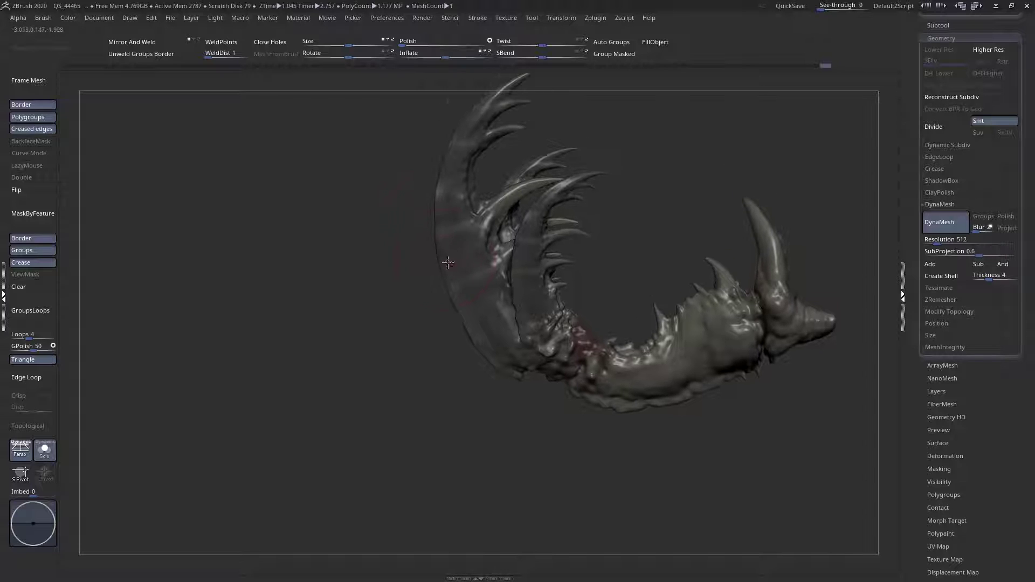
{"action": "right_click_drag", "start_coordinate": [436, 203], "coordinate": [428, 296], "text": "alt"}
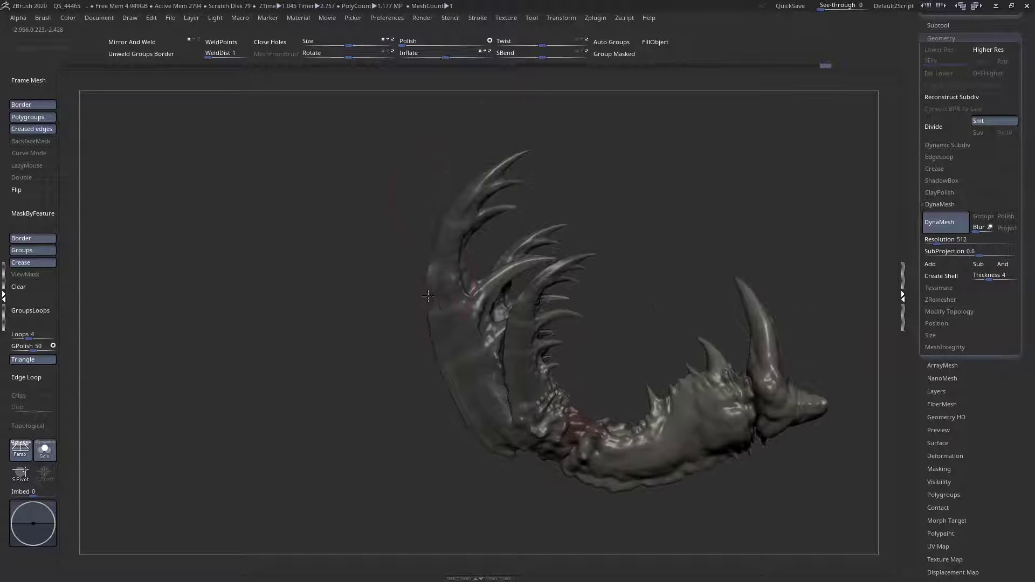
{"action": "mouse_move", "coordinate": [432, 242]}
{"action": "right_mouse_down", "text": "ctrl"}
{"action": "mouse_move", "coordinate": [400, 231]}
{"action": "mouse_move", "coordinate": [425, 259]}
{"action": "mouse_move", "coordinate": [419, 372]}
{"action": "right_mouse_up", "text": "ctrl"}
{"action": "key", "text": "space"}
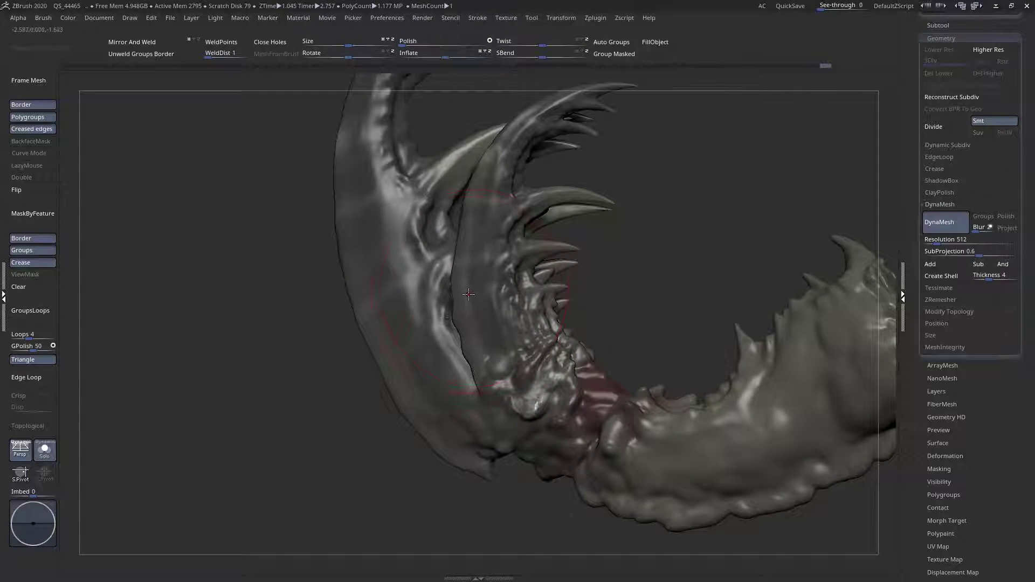
- Push the outer edge of the claw's second blade outward to broaden it
{"action": "key", "text": "space"}
{"action": "left_click_drag", "start_coordinate": [462, 221], "coordinate": [452, 217]}
{"action": "mouse_move", "coordinate": [452, 217]}
{"action": "right_mouse_down", "text": "ctrl"}
{"action": "mouse_move", "coordinate": [351, 215]}
{"action": "mouse_move", "coordinate": [474, 127]}
{"action": "mouse_move", "coordinate": [455, 261]}
{"action": "mouse_move", "coordinate": [475, 323]}
{"action": "mouse_move", "coordinate": [384, 304]}
{"action": "mouse_move", "coordinate": [497, 291]}
{"action": "right_mouse_up", "text": "ctrl"}
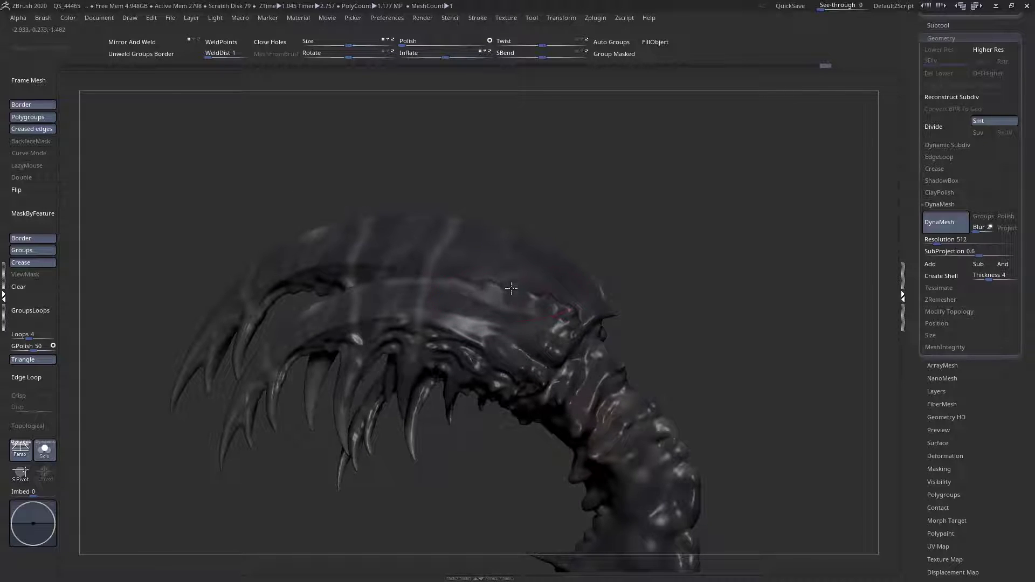
- Push the outer contour of the wrist and the adjoining forearm slightly outward with the Move brush
{"action": "key", "text": "space"}
{"action": "mouse_move", "coordinate": [521, 289]}
{"action": "right_mouse_down", "text": "ctrl"}
{"action": "mouse_move", "coordinate": [377, 228]}
{"action": "mouse_move", "coordinate": [545, 280]}
{"action": "mouse_move", "coordinate": [561, 269]}
{"action": "right_mouse_up", "text": "ctrl"}
{"action": "right_click_drag", "start_coordinate": [560, 269], "coordinate": [516, 356], "text": "ctrl"}
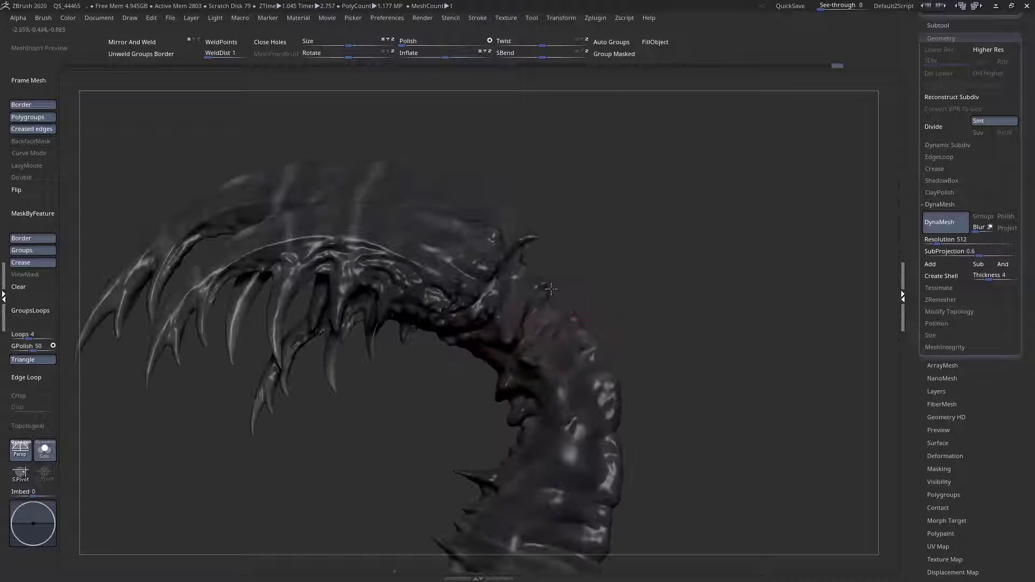
{"action": "key", "text": "space"}
{"action": "left_click_drag", "start_coordinate": [565, 294], "coordinate": [578, 293]}
{"action": "right_click_drag", "start_coordinate": [578, 292], "coordinate": [531, 317], "text": "ctrl"}
{"action": "right_click_drag", "start_coordinate": [578, 382], "coordinate": [589, 375], "text": "ctrl"}
{"action": "mouse_move", "coordinate": [583, 394]}
{"action": "left_mouse_down"}
{"action": "mouse_move", "coordinate": [593, 398]}
{"action": "mouse_move", "coordinate": [599, 383]}
{"action": "left_mouse_up"}
{"action": "right_click_drag", "start_coordinate": [584, 397], "coordinate": [576, 315], "text": "alt"}
{"action": "mouse_move", "coordinate": [576, 315]}
{"action": "right_mouse_down", "text": "ctrl"}
{"action": "mouse_move", "coordinate": [577, 283]}
{"action": "mouse_move", "coordinate": [579, 326]}
{"action": "right_mouse_up", "text": "ctrl"}
- Examine the silhouette of the isolated claw arms from several angles and distances
{"action": "right_click_drag", "start_coordinate": [554, 267], "coordinate": [257, 196], "text": "alt"}
{"action": "mouse_move", "coordinate": [526, 389]}
{"action": "right_mouse_down", "text": "alt"}
{"action": "mouse_move", "coordinate": [485, 296]}
{"action": "mouse_move", "coordinate": [510, 320]}
{"action": "mouse_move", "coordinate": [502, 296]}
{"action": "mouse_move", "coordinate": [469, 270]}
{"action": "right_mouse_up", "text": "alt"}
{"action": "mouse_move", "coordinate": [469, 269]}
{"action": "right_mouse_down"}
{"action": "mouse_move", "coordinate": [459, 334]}
{"action": "mouse_move", "coordinate": [432, 365]}
{"action": "mouse_move", "coordinate": [425, 291]}
{"action": "right_mouse_up"}
{"action": "key", "text": "space"}
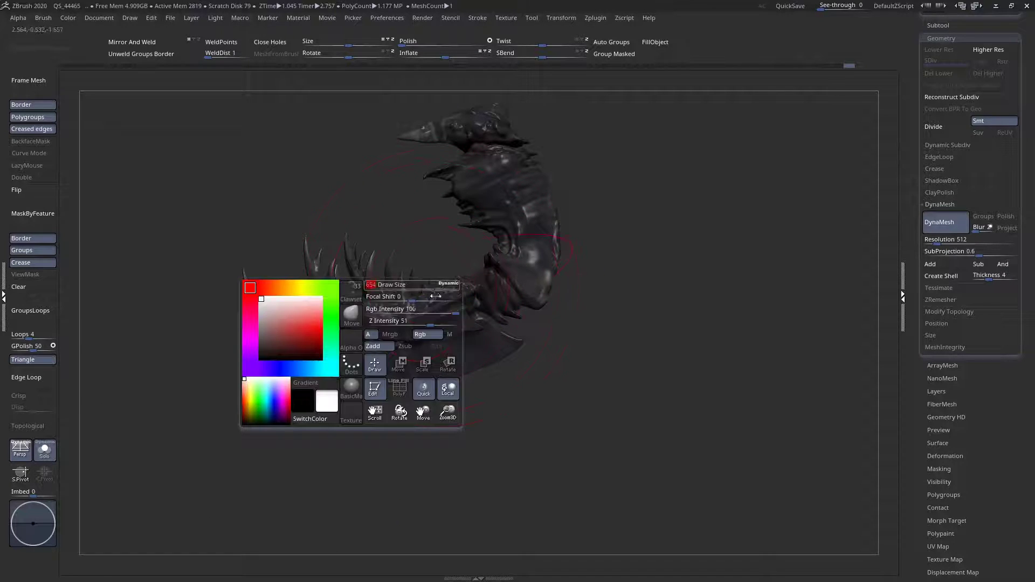
{"action": "mouse_move", "coordinate": [415, 387]}
{"action": "right_mouse_down"}
{"action": "mouse_move", "coordinate": [432, 384]}
{"action": "mouse_move", "coordinate": [424, 339]}
{"action": "mouse_move", "coordinate": [414, 376]}
{"action": "right_mouse_up"}
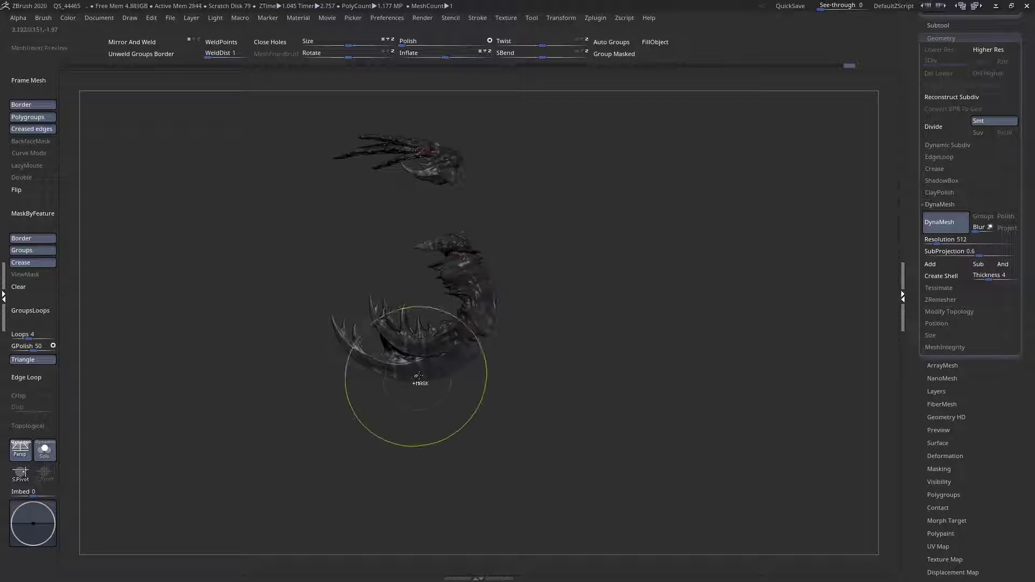
{"action": "right_click_drag", "start_coordinate": [420, 376], "coordinate": [426, 302], "text": "ctrl"}
{"action": "right_click_drag", "start_coordinate": [426, 216], "coordinate": [502, 227], "text": "alt"}
{"action": "right_click_drag", "start_coordinate": [502, 227], "coordinate": [434, 276]}
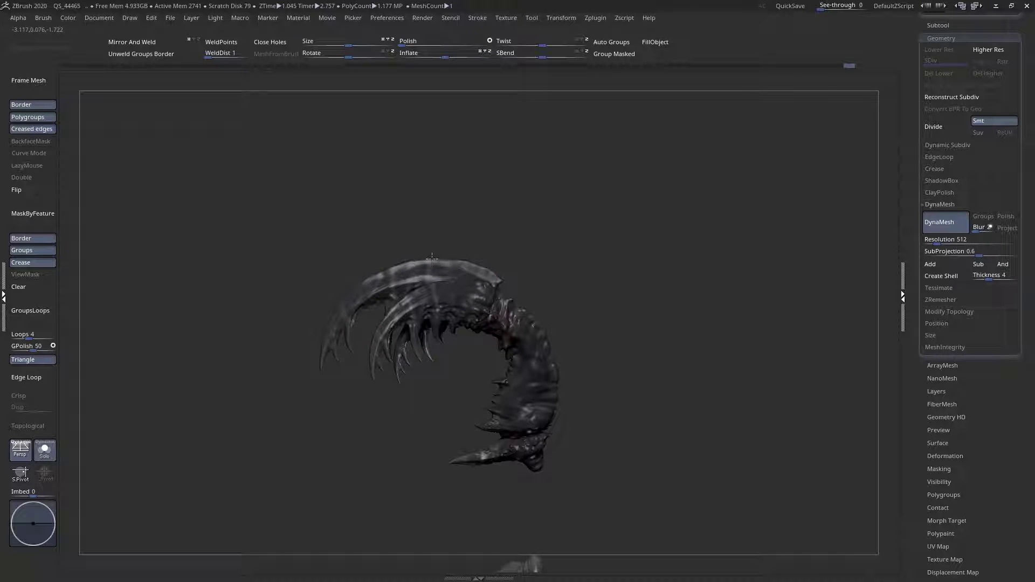
{"action": "right_click_drag", "start_coordinate": [412, 264], "coordinate": [204, 413]}
- Show the whole creature and split the claw arms into separate polygroups with Auto Groups
{"action": "left_click", "coordinate": [46, 455]}
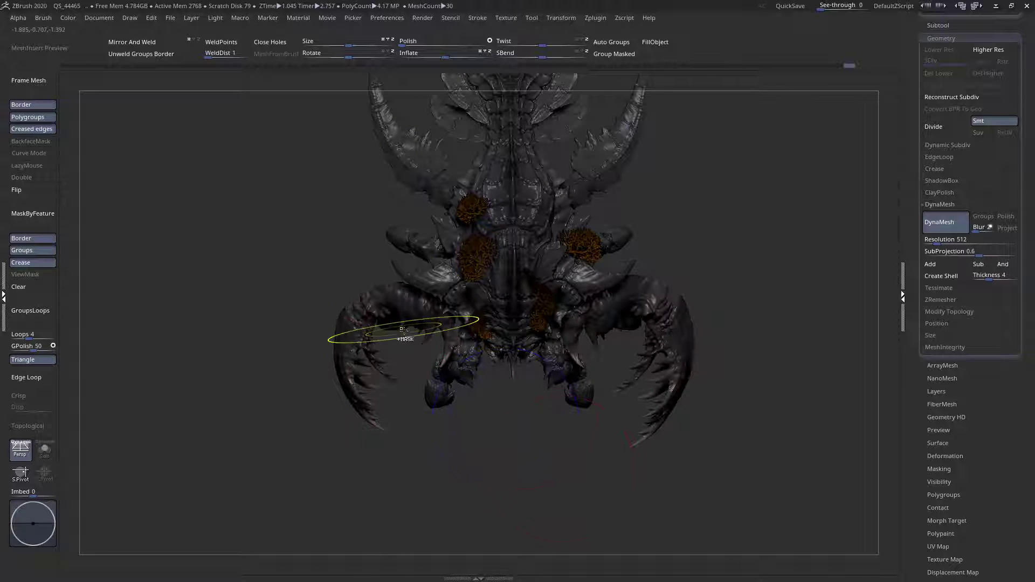
{"action": "right_click_drag", "start_coordinate": [399, 330], "coordinate": [432, 358], "text": "ctrl"}
{"action": "key", "text": "w"}
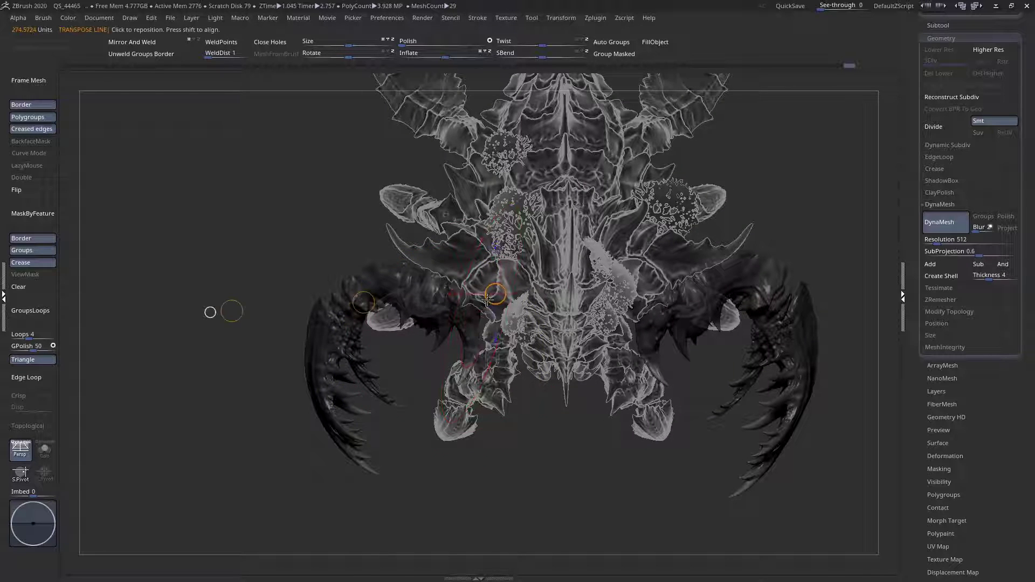
{"action": "left_click", "coordinate": [358, 238], "text": "ctrl"}
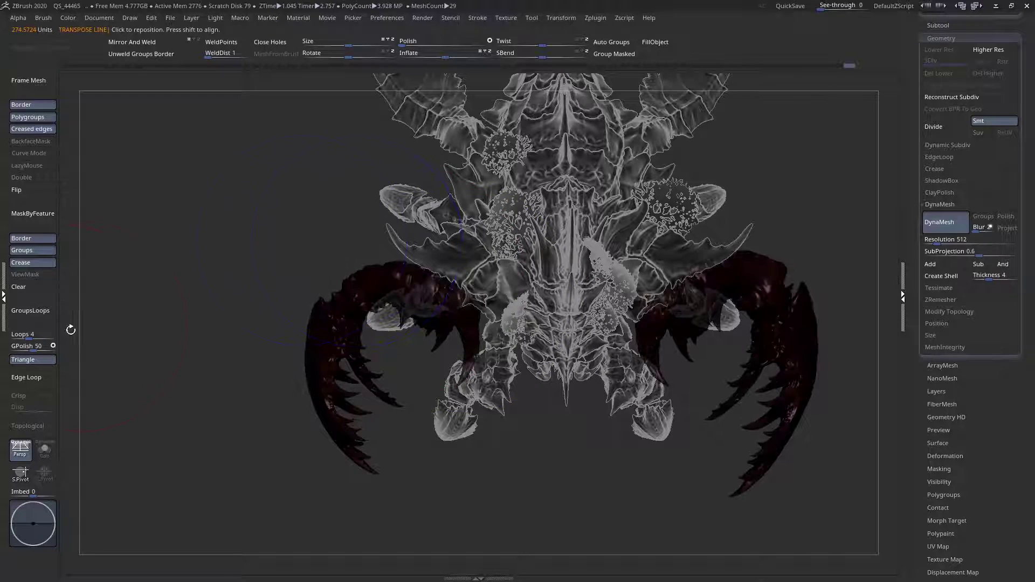
{"action": "left_click", "coordinate": [614, 42]}
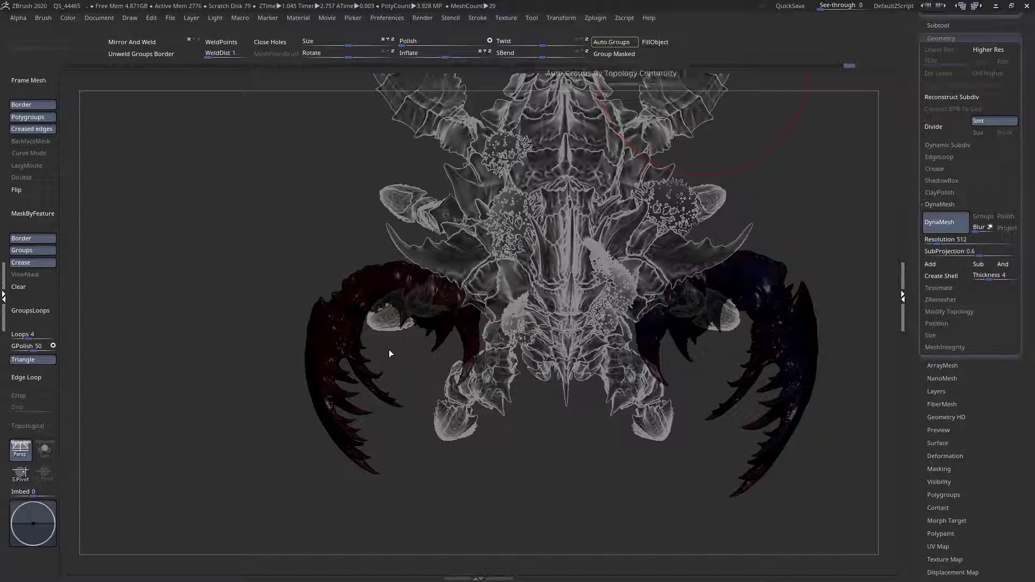
{"action": "key", "text": "shift+f"}
- Mask one claw arm by its polygroup and reposition the unmasked arm at the shoulder with the transpose line
{"action": "left_click", "coordinate": [410, 290], "text": "ctrl+shift"}
{"action": "left_click", "coordinate": [409, 290], "text": "ctrl+shift"}
{"action": "left_click", "coordinate": [276, 242], "text": "ctrl"}
{"action": "left_click", "coordinate": [299, 254], "text": "ctrl+shift"}
{"action": "key", "text": "w"}
{"action": "left_click_drag", "start_coordinate": [463, 317], "coordinate": [376, 317], "text": "shift"}
{"action": "left_click_drag", "start_coordinate": [495, 298], "coordinate": [217, 266], "text": "shift"}
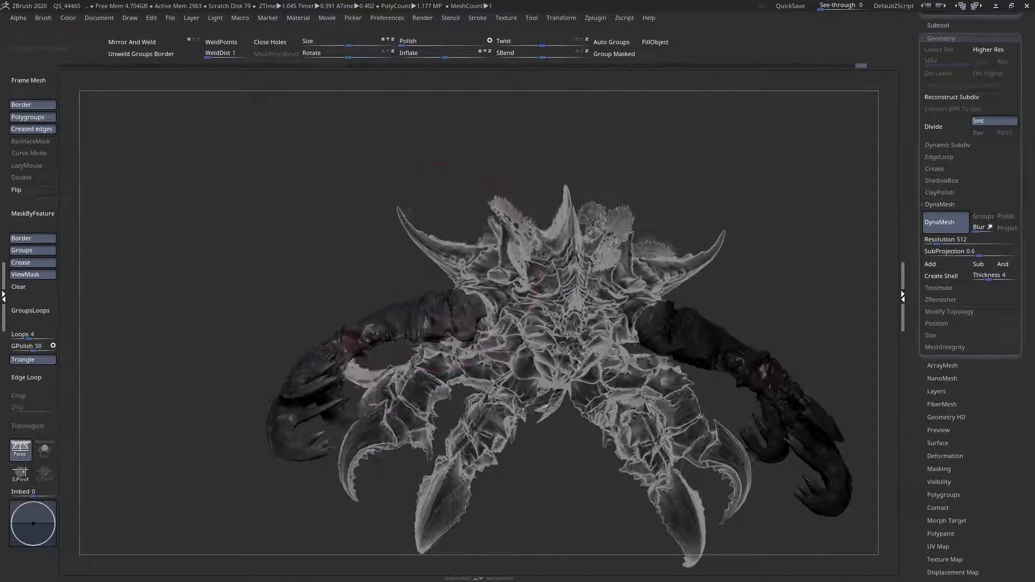
{"action": "right_click_drag", "start_coordinate": [407, 215], "coordinate": [442, 326]}
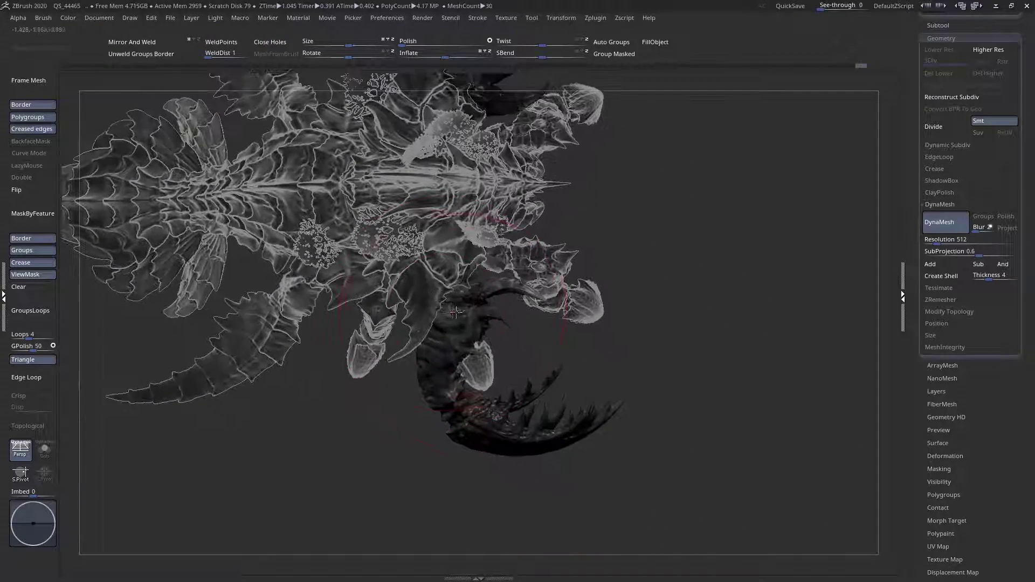
{"action": "left_click_drag", "start_coordinate": [459, 531], "coordinate": [474, 312]}
{"action": "key", "text": "q"}
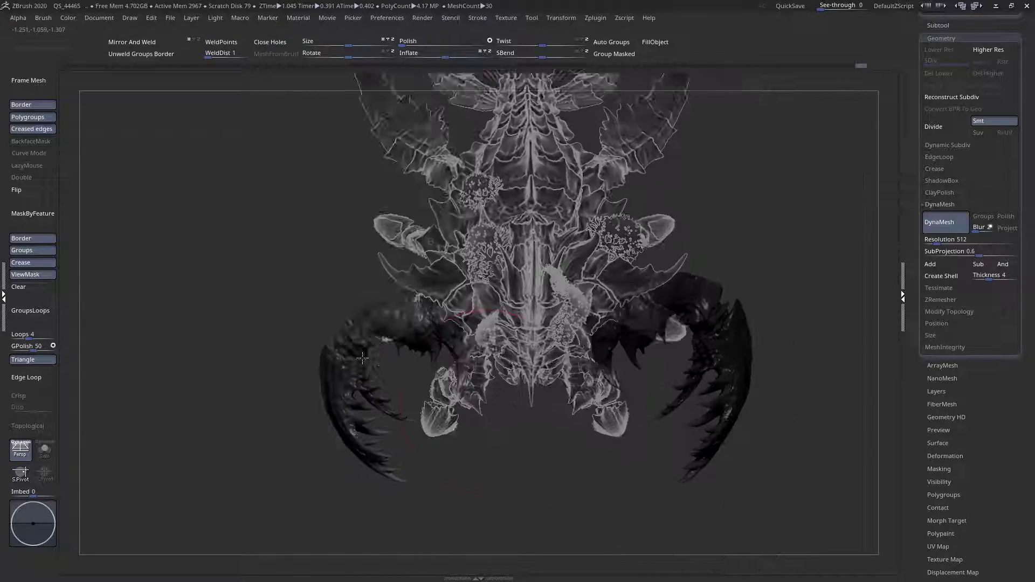
- Rotate the claw arm about its shoulder with a transpose line laid across the arm in top view
{"action": "left_click_drag", "start_coordinate": [615, 476], "coordinate": [500, 436], "text": "alt"}
{"action": "key", "text": "r"}
{"action": "left_click_drag", "start_coordinate": [458, 275], "coordinate": [789, 274]}
{"action": "left_click_drag", "start_coordinate": [796, 338], "coordinate": [792, 361]}
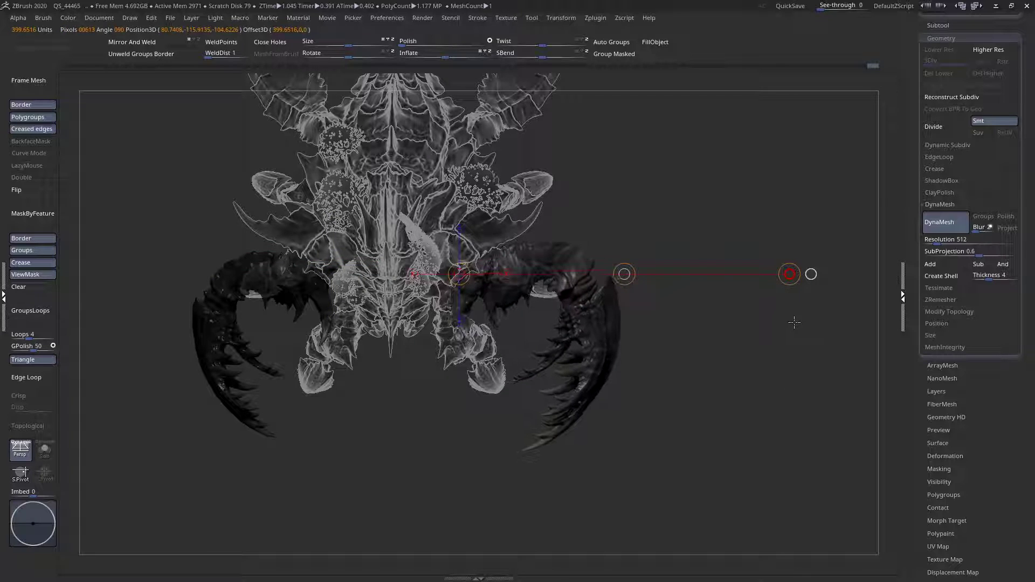
{"action": "left_click_drag", "start_coordinate": [624, 274], "coordinate": [629, 274]}
{"action": "key", "text": "q"}
- Clear the mask, turn perspective off and frame the whole creature from the front
{"action": "mouse_move", "coordinate": [483, 232]}
{"action": "right_mouse_down"}
{"action": "mouse_move", "coordinate": [480, 189]}
{"action": "mouse_move", "coordinate": [480, 227]}
{"action": "mouse_move", "coordinate": [466, 209]}
{"action": "right_mouse_up"}
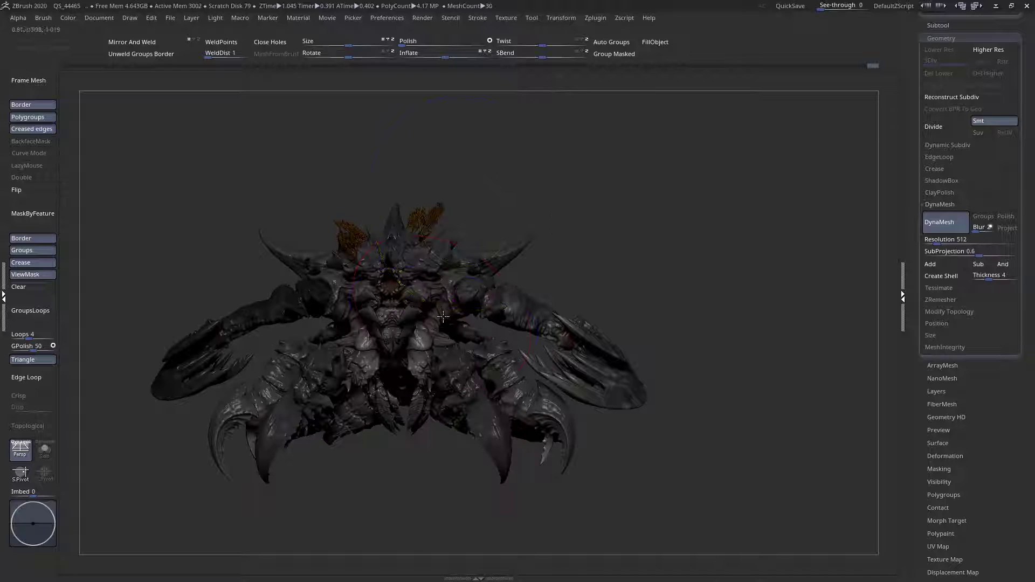
{"action": "right_click_drag", "start_coordinate": [281, 345], "coordinate": [225, 345]}
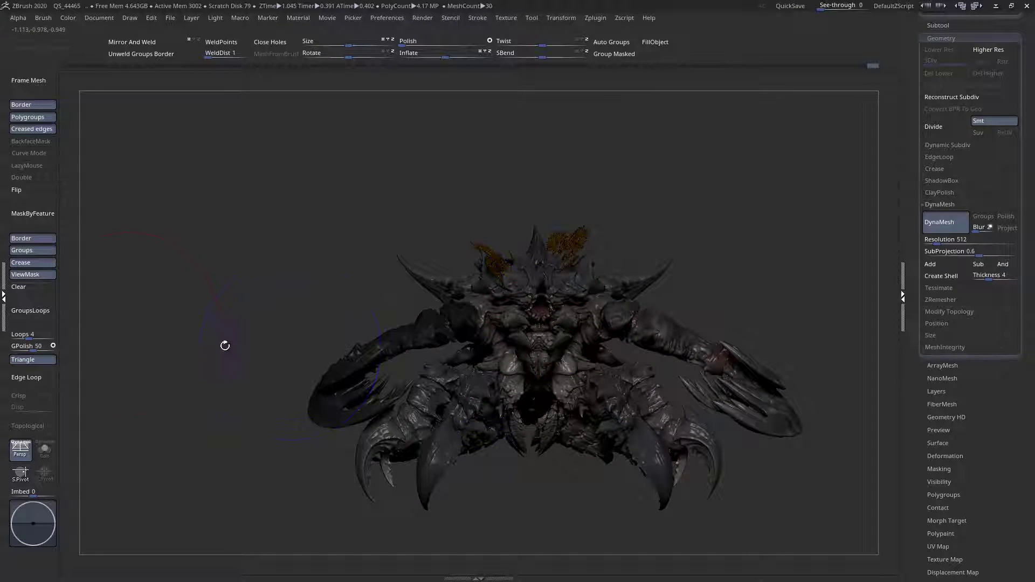
{"action": "left_click", "coordinate": [28, 290]}
{"action": "key", "text": "f"}
{"action": "key", "text": "p"}
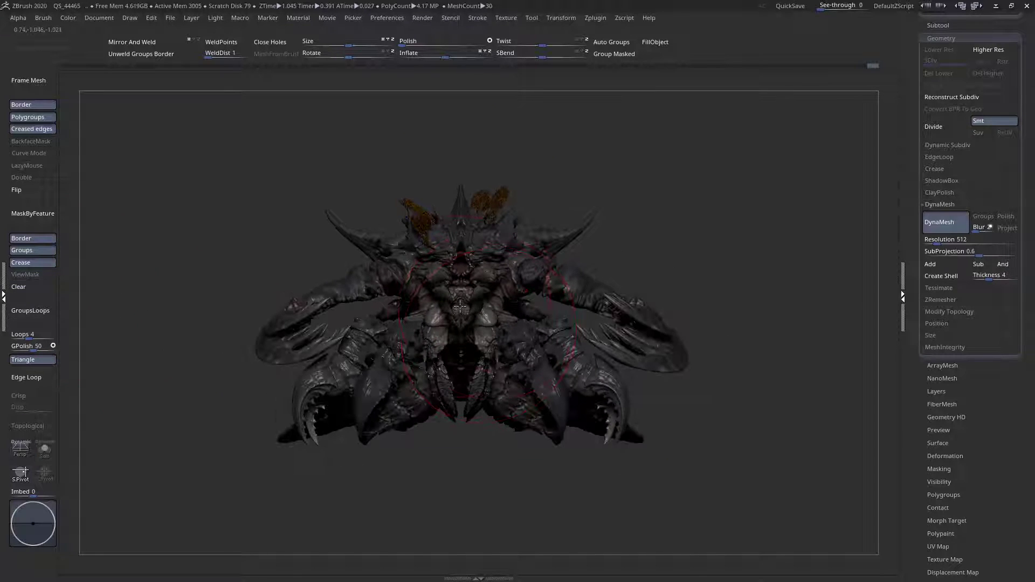
{"action": "key", "text": "f"}
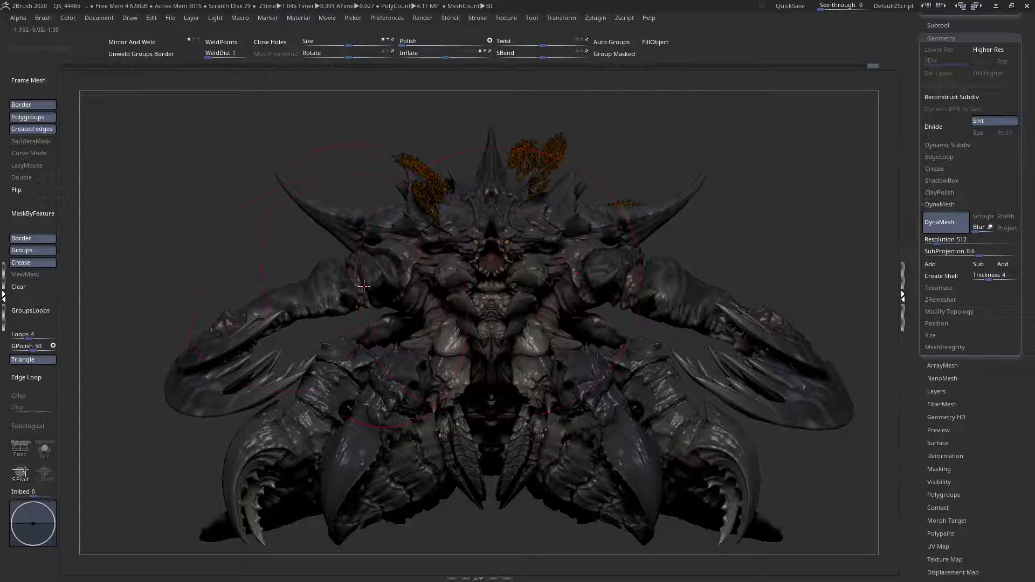
- Mask one claw arm by its polygroup and nudge the opposite arm with a vertical transpose line at its shoulder
{"action": "left_click", "coordinate": [671, 272], "text": "alt"}
{"action": "right_click_drag", "start_coordinate": [671, 272], "coordinate": [568, 260], "text": "alt"}
{"action": "left_click", "coordinate": [568, 260], "text": "ctrl+shift"}
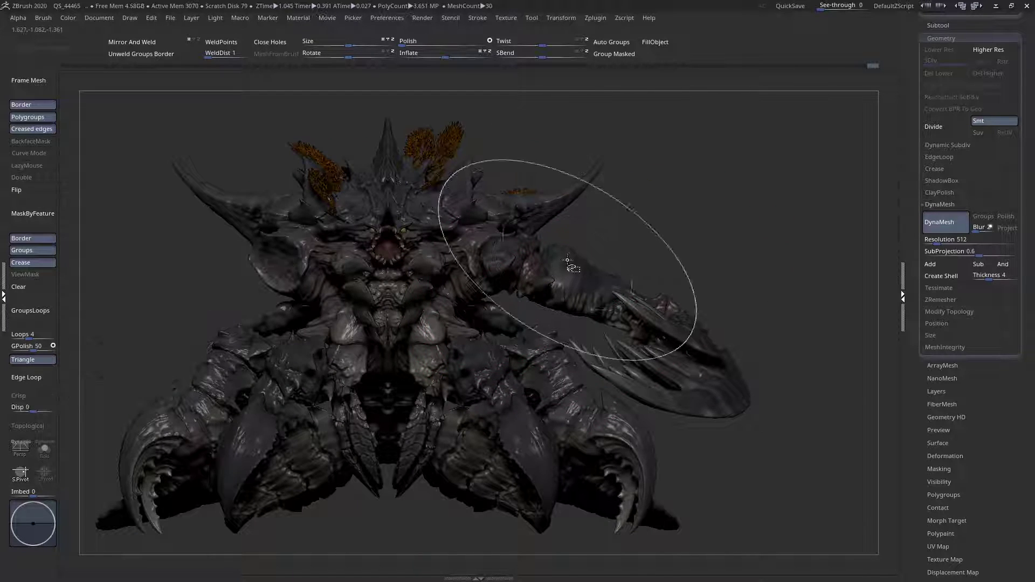
{"action": "left_click_drag", "start_coordinate": [619, 252], "coordinate": [701, 245], "text": "ctrl+shift"}
{"action": "left_click", "coordinate": [740, 243], "text": "ctrl"}
{"action": "left_click", "coordinate": [705, 243], "text": "ctrl+shift"}
{"action": "key", "text": "w"}
{"action": "left_click_drag", "start_coordinate": [531, 254], "coordinate": [530, 81]}
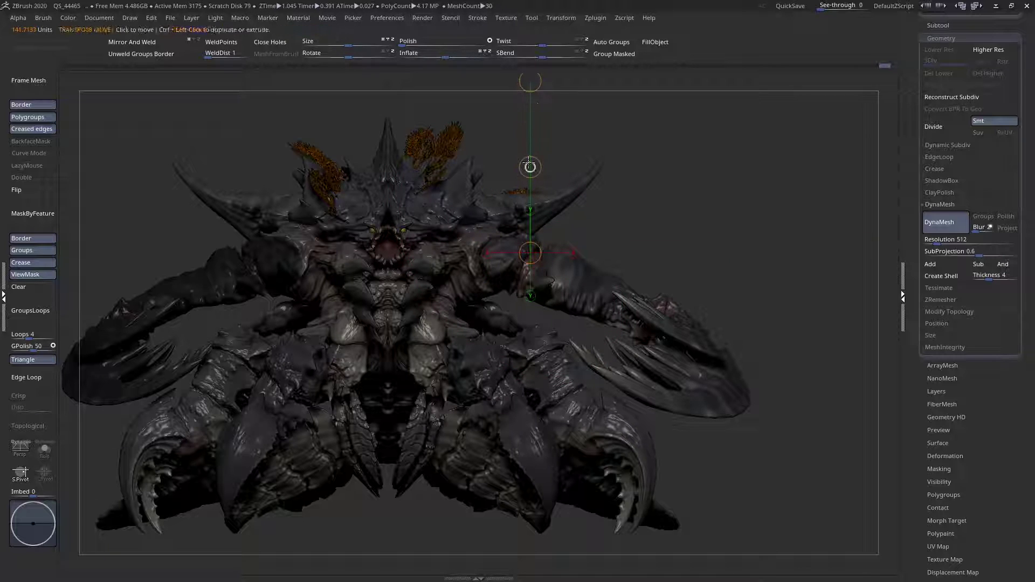
{"action": "left_click_drag", "start_coordinate": [531, 168], "coordinate": [529, 169]}
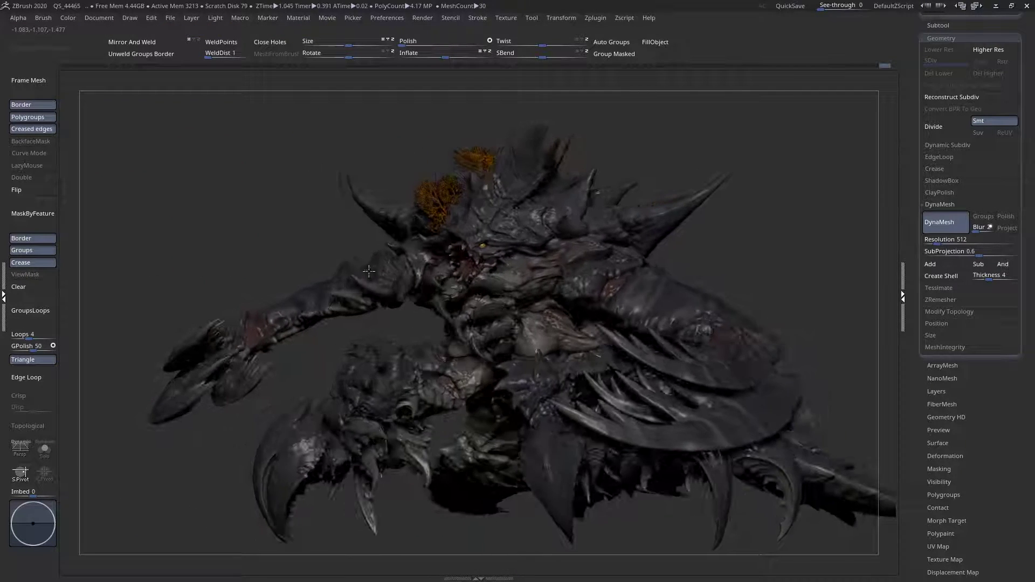
- Examine the posed claw arms against the rest of the body from above, the side and the front
{"action": "right_click_drag", "start_coordinate": [373, 271], "coordinate": [420, 384], "text": "ctrl"}
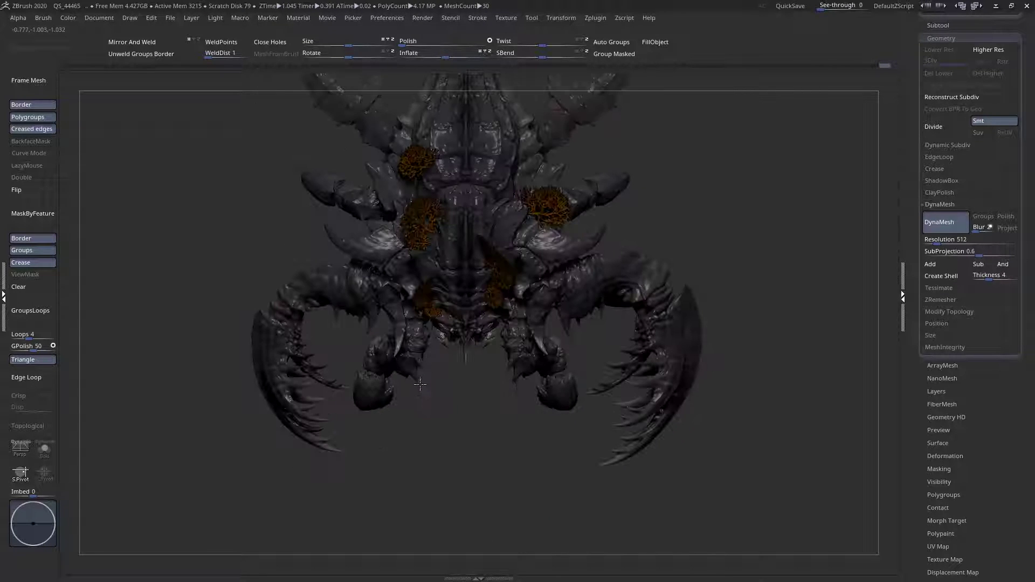
{"action": "right_click_drag", "start_coordinate": [493, 343], "coordinate": [496, 327]}
{"action": "mouse_move", "coordinate": [345, 377]}
{"action": "right_mouse_down"}
{"action": "mouse_move", "coordinate": [335, 314]}
{"action": "mouse_move", "coordinate": [399, 312]}
{"action": "mouse_move", "coordinate": [477, 331]}
{"action": "mouse_move", "coordinate": [527, 305]}
{"action": "mouse_move", "coordinate": [471, 330]}
{"action": "mouse_move", "coordinate": [579, 367]}
{"action": "mouse_move", "coordinate": [507, 345]}
{"action": "mouse_move", "coordinate": [422, 388]}
{"action": "right_mouse_up"}
{"action": "key", "text": "space"}
{"action": "left_click_drag", "start_coordinate": [505, 323], "coordinate": [476, 339]}
{"action": "mouse_move", "coordinate": [467, 339]}
{"action": "right_mouse_down"}
{"action": "mouse_move", "coordinate": [503, 343]}
{"action": "mouse_move", "coordinate": [493, 310]}
{"action": "mouse_move", "coordinate": [485, 361]}
{"action": "mouse_move", "coordinate": [463, 345]}
{"action": "right_mouse_up"}
{"action": "mouse_move", "coordinate": [462, 394]}
{"action": "right_mouse_down"}
{"action": "mouse_move", "coordinate": [501, 430]}
{"action": "mouse_move", "coordinate": [532, 428]}
{"action": "mouse_move", "coordinate": [520, 342]}
{"action": "right_mouse_up"}
{"action": "right_click", "coordinate": [520, 343]}
{"action": "left_click", "coordinate": [521, 345]}
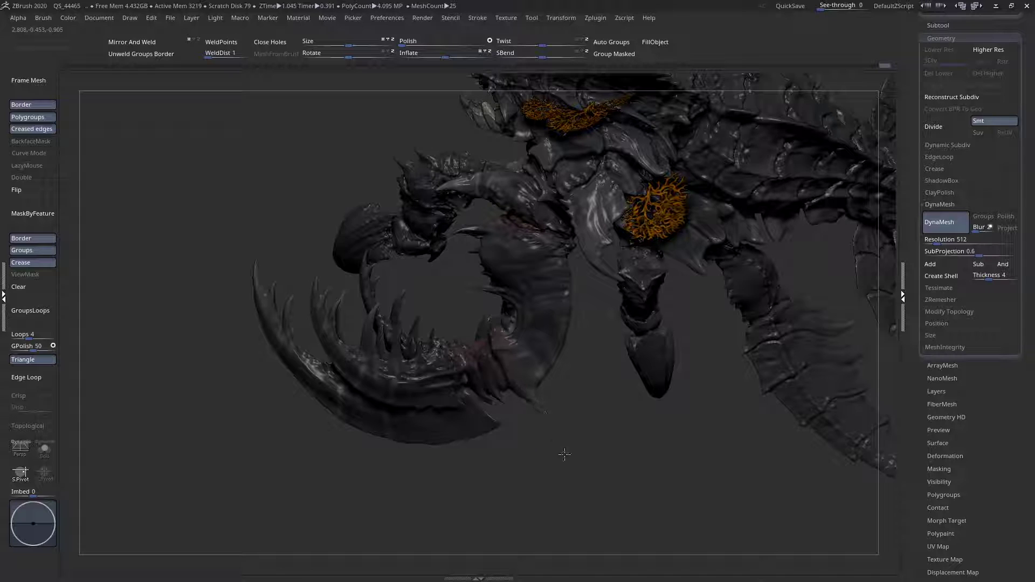
{"action": "right_click_drag", "start_coordinate": [522, 366], "coordinate": [518, 418]}
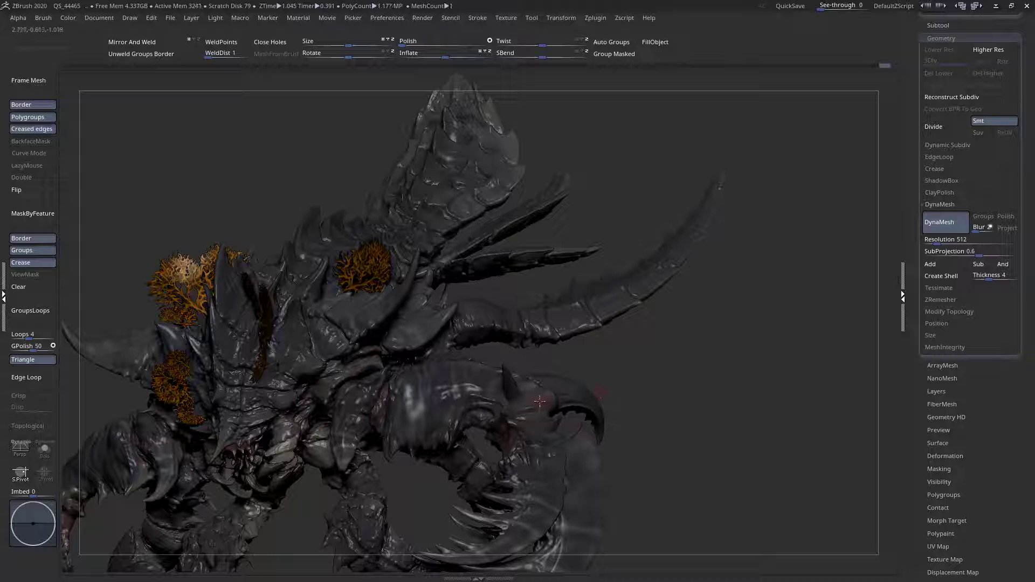
{"action": "mouse_move", "coordinate": [561, 392]}
{"action": "right_mouse_down"}
{"action": "mouse_move", "coordinate": [540, 378]}
{"action": "mouse_move", "coordinate": [543, 395]}
{"action": "right_mouse_up"}
{"action": "right_click_drag", "start_coordinate": [595, 372], "coordinate": [587, 381]}
{"action": "right_click_drag", "start_coordinate": [515, 401], "coordinate": [519, 382]}
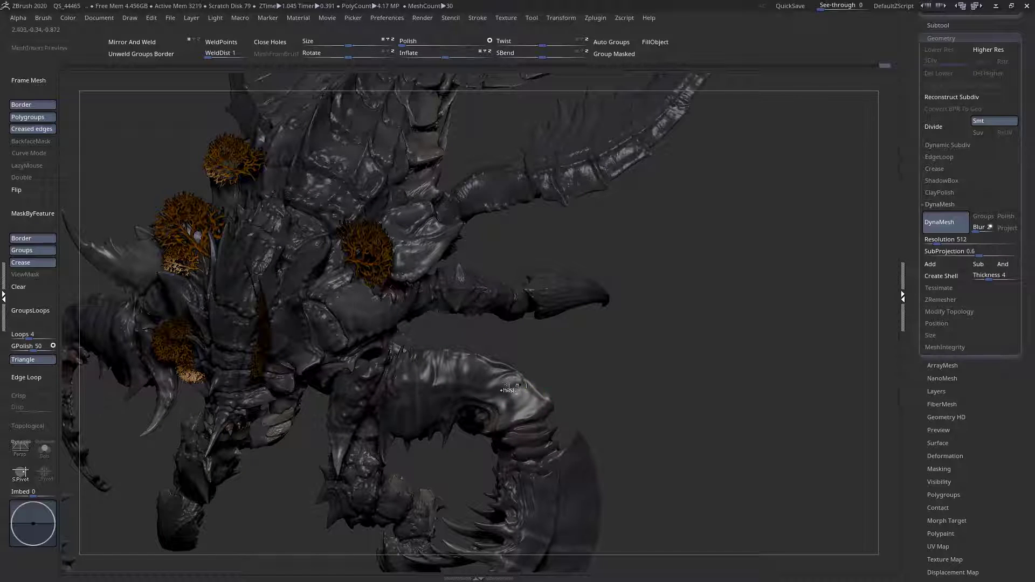
{"action": "key", "text": "f"}
- Isolate the claw arms and select a clay build-up brush for sculpting the forearm
{"action": "left_click", "coordinate": [44, 451]}
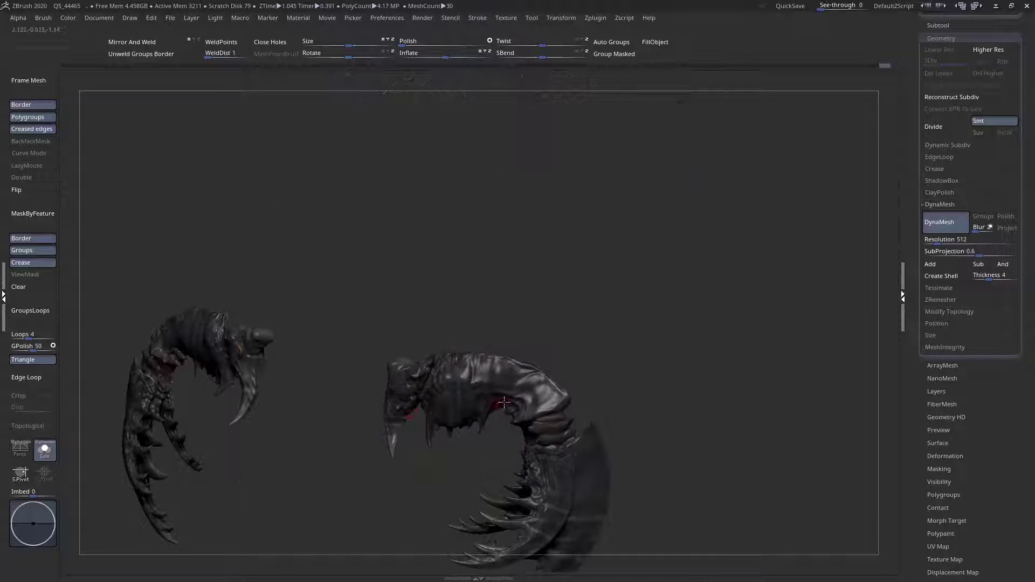
{"action": "key", "text": "space"}
{"action": "left_click", "coordinate": [502, 397]}
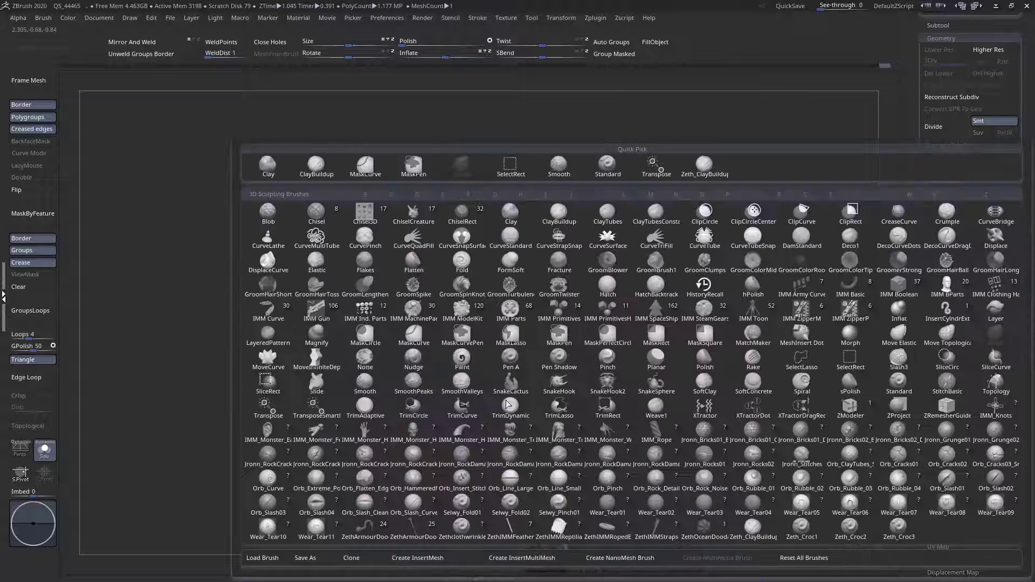
{"action": "left_click", "coordinate": [782, 431]}
{"action": "key", "text": "space"}
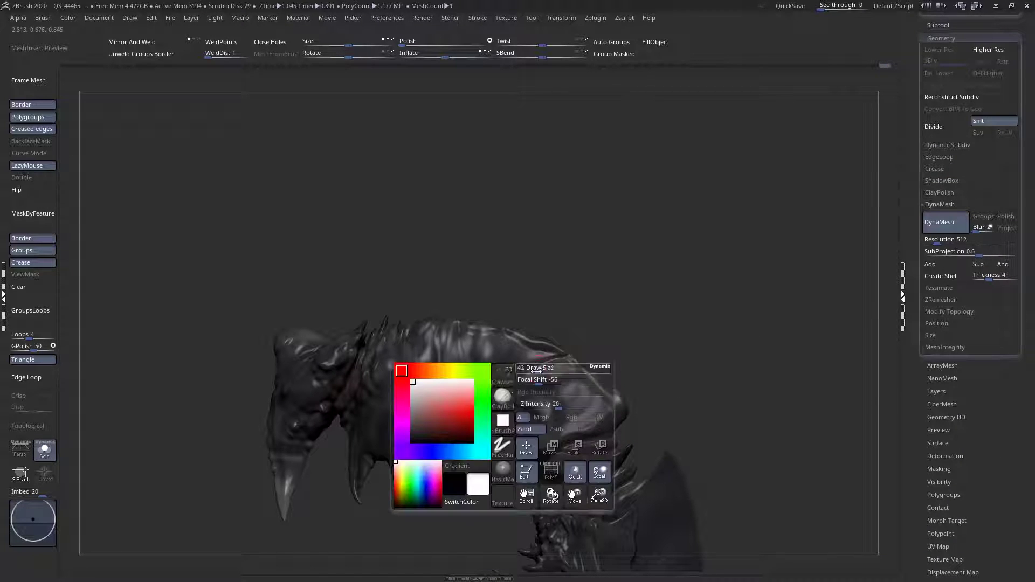
{"action": "left_click", "coordinate": [500, 398]}
{"action": "left_click", "coordinate": [685, 381]}
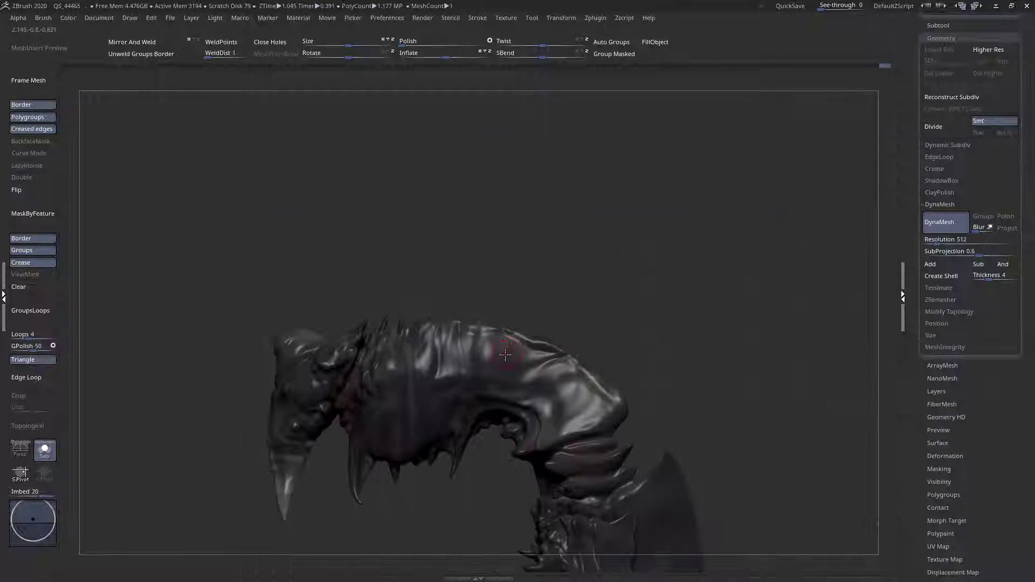
- Build up volume along the forearm's upper surface toward the rounded end at the wrist
{"action": "key", "text": "space"}
{"action": "mouse_move", "coordinate": [581, 406]}
{"action": "left_mouse_down"}
{"action": "mouse_move", "coordinate": [554, 399]}
{"action": "mouse_move", "coordinate": [564, 377]}
{"action": "left_mouse_up"}
{"action": "right_click_drag", "start_coordinate": [570, 428], "coordinate": [592, 399]}
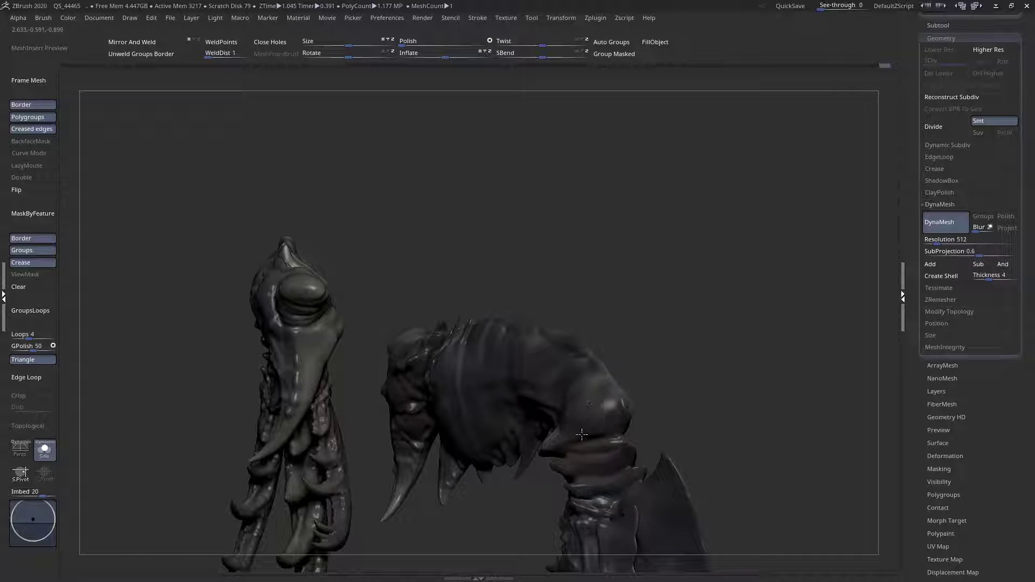
{"action": "right_click_drag", "start_coordinate": [578, 436], "coordinate": [610, 424]}
{"action": "mouse_move", "coordinate": [563, 369]}
{"action": "left_mouse_down"}
{"action": "mouse_move", "coordinate": [523, 356]}
{"action": "mouse_move", "coordinate": [528, 373]}
{"action": "mouse_move", "coordinate": [512, 362]}
{"action": "left_mouse_up"}
{"action": "mouse_move", "coordinate": [559, 394]}
{"action": "right_mouse_down"}
{"action": "mouse_move", "coordinate": [536, 435]}
{"action": "mouse_move", "coordinate": [604, 402]}
{"action": "right_mouse_up"}
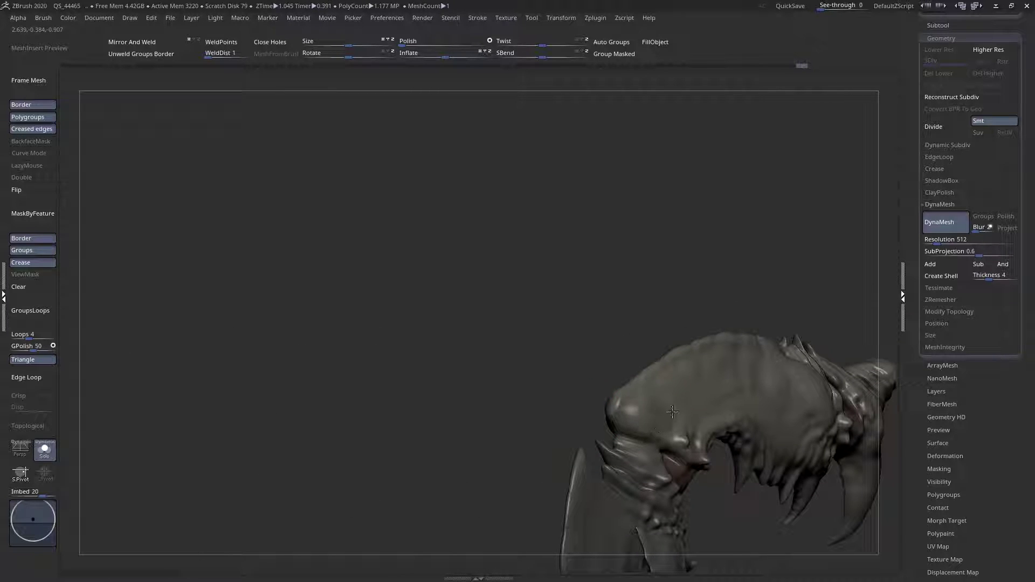
- Smooth the forearm's broad outer face between the rounded wrist end and the spikes at its base
{"action": "right_click_drag", "start_coordinate": [673, 401], "coordinate": [598, 350]}
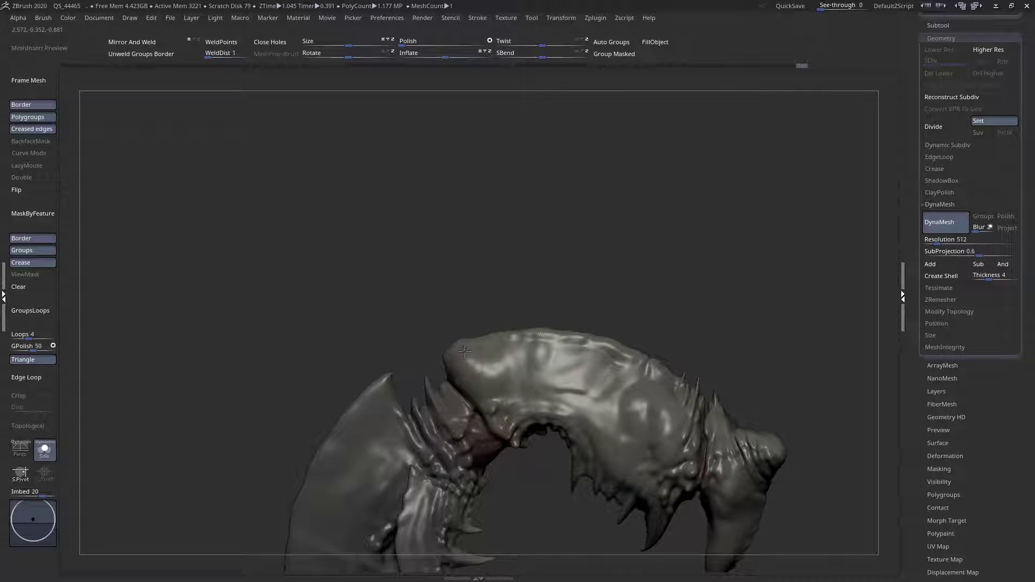
{"action": "mouse_move", "coordinate": [501, 368]}
{"action": "left_mouse_down", "text": "shift"}
{"action": "mouse_move", "coordinate": [578, 369]}
{"action": "mouse_move", "coordinate": [566, 380]}
{"action": "mouse_move", "coordinate": [621, 388]}
{"action": "mouse_move", "coordinate": [652, 414]}
{"action": "left_mouse_up", "text": "shift"}
{"action": "right_click_drag", "start_coordinate": [651, 414], "coordinate": [629, 440]}
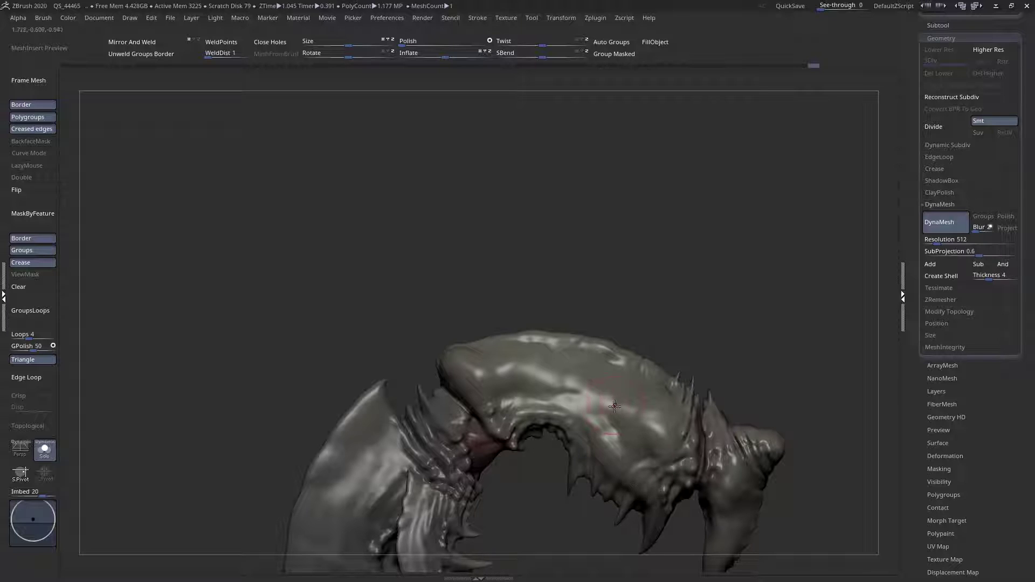
{"action": "left_click_drag", "start_coordinate": [605, 393], "coordinate": [650, 419], "text": "shift"}
{"action": "right_click_drag", "start_coordinate": [650, 420], "coordinate": [633, 396]}
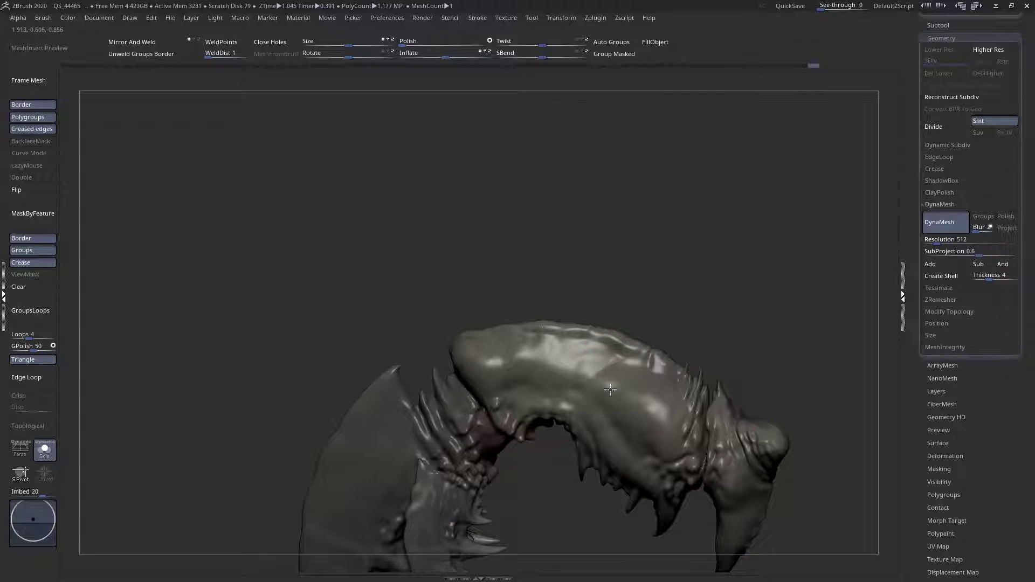
{"action": "left_click_drag", "start_coordinate": [625, 354], "coordinate": [563, 352], "text": "shift"}
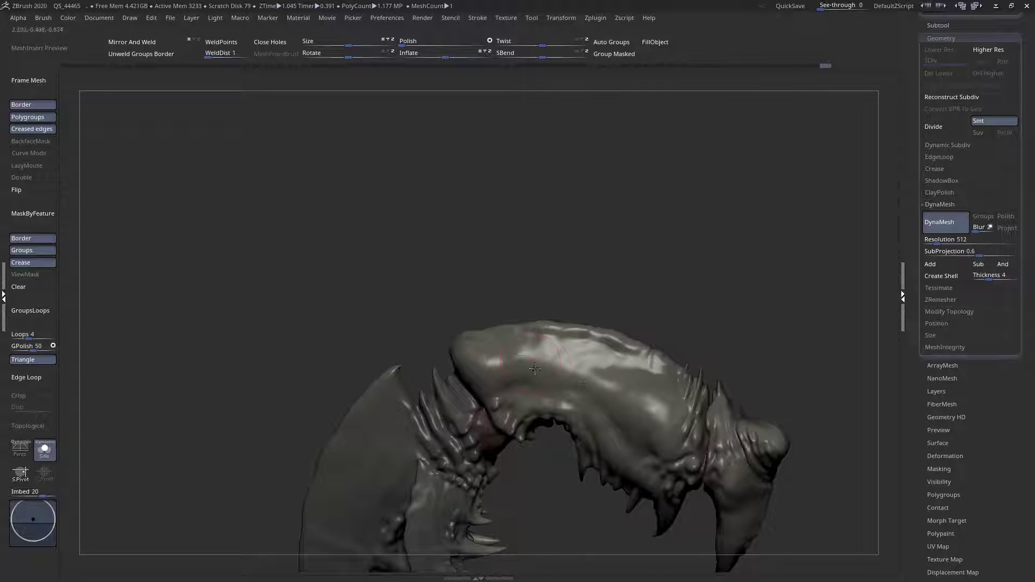
{"action": "right_click_drag", "start_coordinate": [500, 358], "coordinate": [484, 359]}
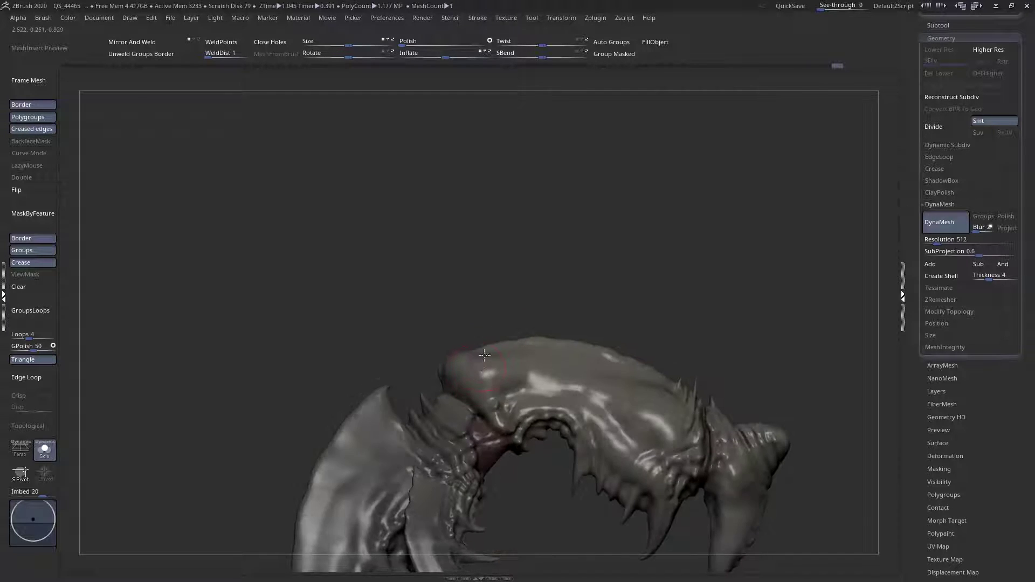
{"action": "right_click_drag", "start_coordinate": [500, 419], "coordinate": [510, 401]}
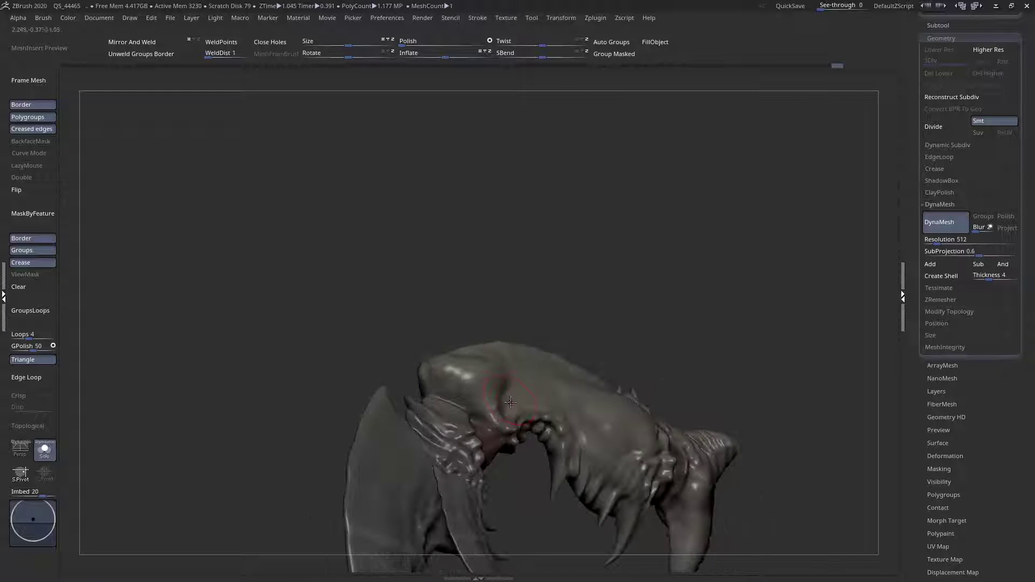
- Sculpt the large claw's outer face just below the wrist to fill out its base
{"action": "right_click_drag", "start_coordinate": [477, 363], "coordinate": [526, 354]}
{"action": "right_click_drag", "start_coordinate": [406, 362], "coordinate": [365, 417]}
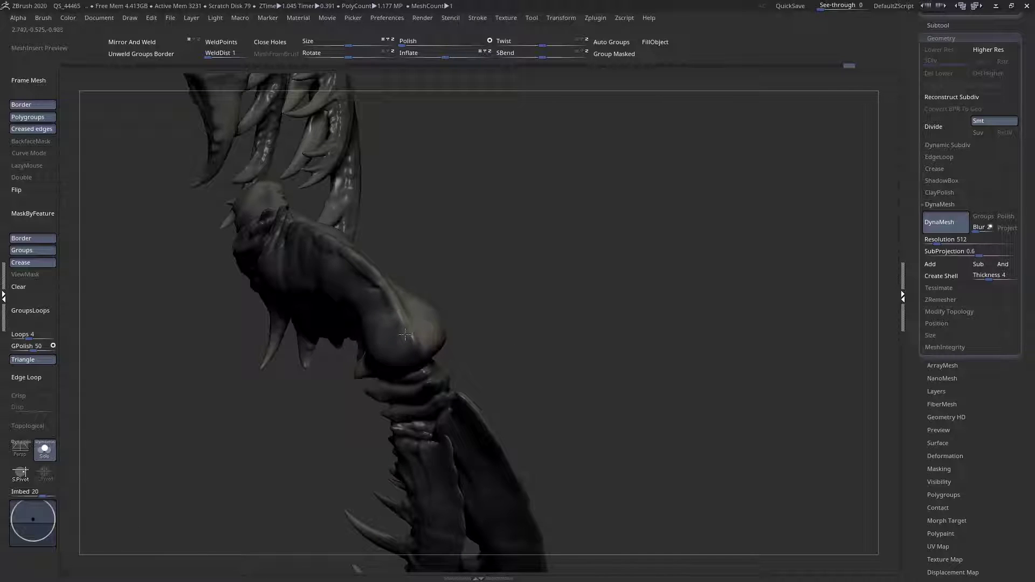
{"action": "right_click_drag", "start_coordinate": [389, 297], "coordinate": [539, 423]}
{"action": "mouse_move", "coordinate": [450, 381]}
{"action": "left_mouse_down"}
{"action": "mouse_move", "coordinate": [463, 385]}
{"action": "mouse_move", "coordinate": [446, 413]}
{"action": "mouse_move", "coordinate": [458, 424]}
{"action": "mouse_move", "coordinate": [453, 473]}
{"action": "left_mouse_up"}
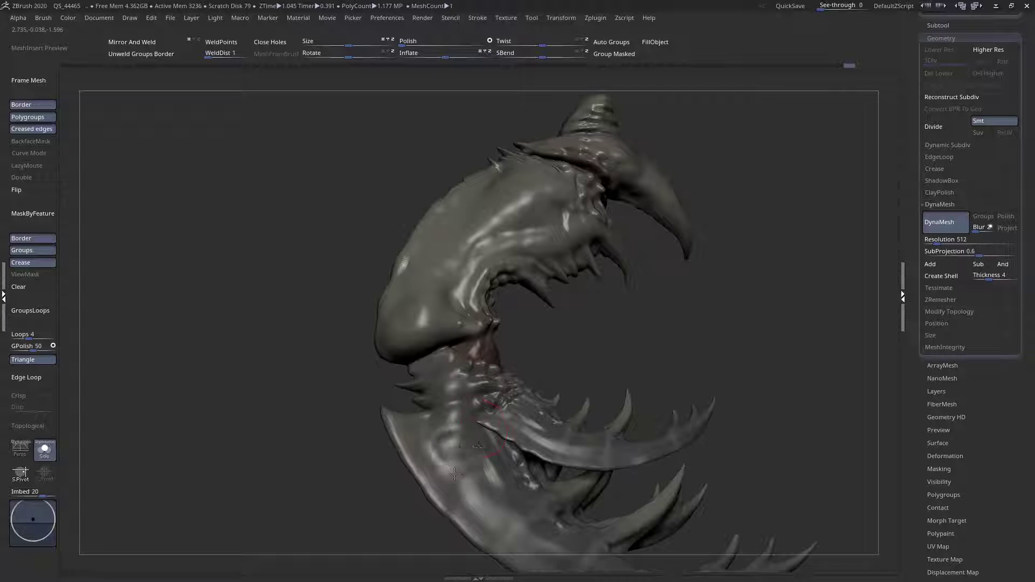
{"action": "mouse_move", "coordinate": [453, 473]}
{"action": "right_mouse_down"}
{"action": "mouse_move", "coordinate": [518, 378]}
{"action": "mouse_move", "coordinate": [496, 355]}
{"action": "mouse_move", "coordinate": [409, 348]}
{"action": "mouse_move", "coordinate": [449, 328]}
{"action": "right_mouse_up"}
- Add volume across the large claw's broad outer plate, up to its pointed upper edge
{"action": "key", "text": "space"}
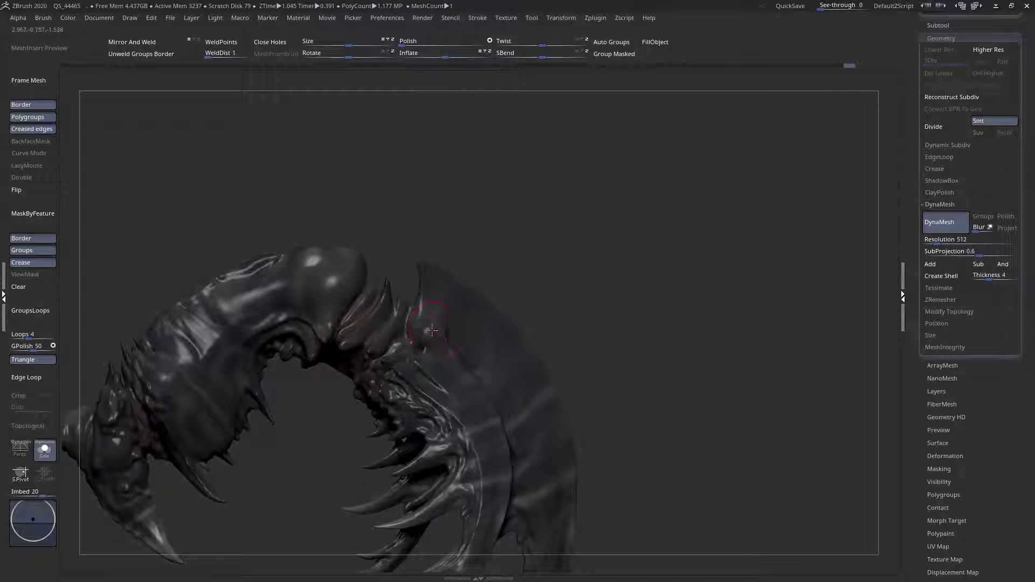
{"action": "right_click_drag", "start_coordinate": [442, 357], "coordinate": [462, 327]}
{"action": "mouse_move", "coordinate": [474, 340]}
{"action": "left_mouse_down"}
{"action": "mouse_move", "coordinate": [456, 322]}
{"action": "mouse_move", "coordinate": [507, 378]}
{"action": "mouse_move", "coordinate": [488, 345]}
{"action": "mouse_move", "coordinate": [439, 316]}
{"action": "mouse_move", "coordinate": [480, 323]}
{"action": "mouse_move", "coordinate": [483, 337]}
{"action": "mouse_move", "coordinate": [490, 308]}
{"action": "mouse_move", "coordinate": [530, 375]}
{"action": "left_mouse_up"}
{"action": "mouse_move", "coordinate": [531, 376]}
{"action": "right_mouse_down"}
{"action": "mouse_move", "coordinate": [457, 408]}
{"action": "mouse_move", "coordinate": [540, 281]}
{"action": "mouse_move", "coordinate": [541, 312]}
{"action": "mouse_move", "coordinate": [601, 310]}
{"action": "mouse_move", "coordinate": [543, 308]}
{"action": "right_mouse_up"}
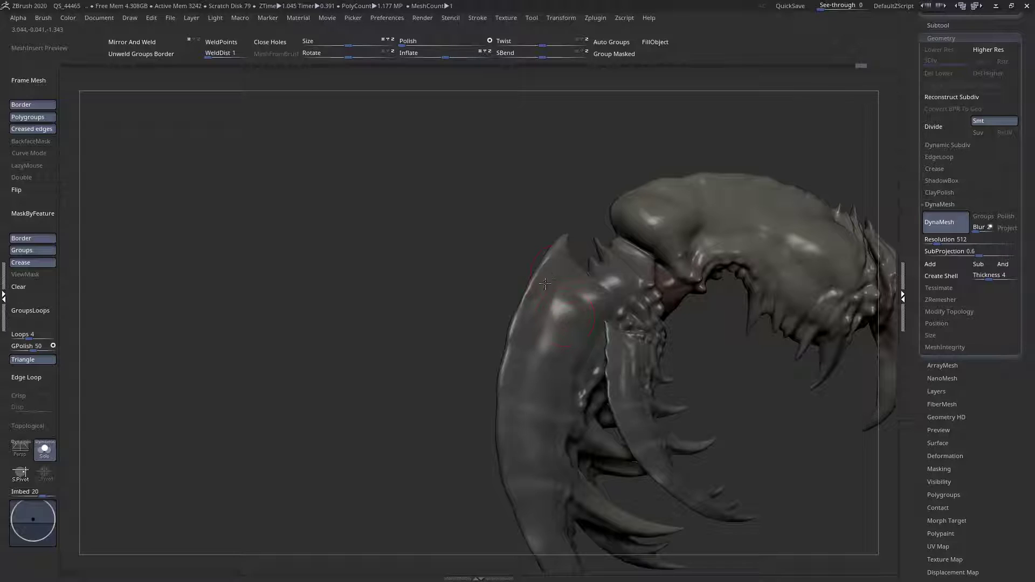
{"action": "left_click_drag", "start_coordinate": [549, 309], "coordinate": [542, 304]}
- Build up the claw plate beneath its pointed tip and adjust the brush's draw size
{"action": "right_click_drag", "start_coordinate": [554, 278], "coordinate": [518, 287]}
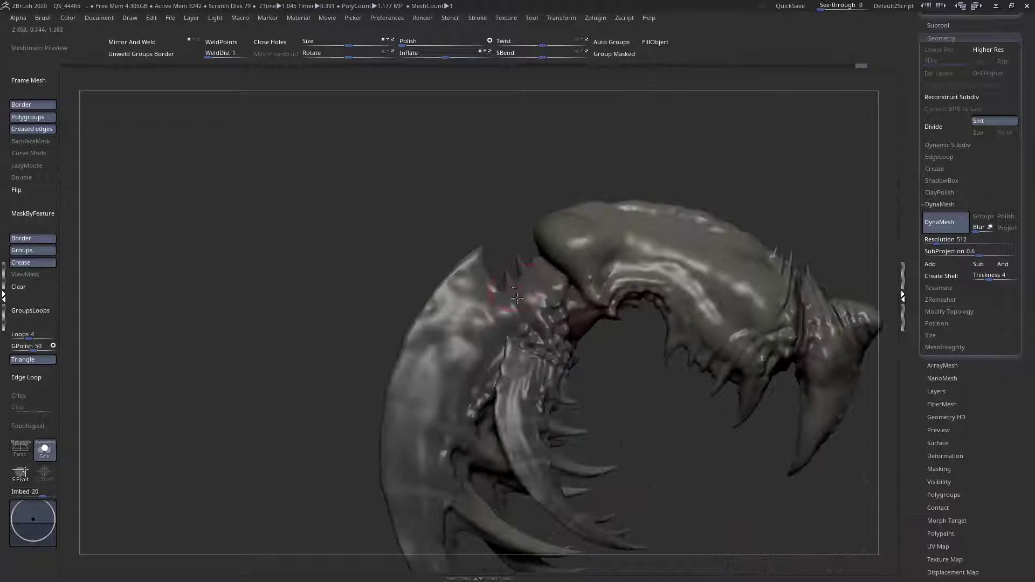
{"action": "mouse_move", "coordinate": [470, 280]}
{"action": "left_mouse_down"}
{"action": "mouse_move", "coordinate": [461, 315]}
{"action": "mouse_move", "coordinate": [423, 349]}
{"action": "mouse_move", "coordinate": [426, 377]}
{"action": "mouse_move", "coordinate": [462, 323]}
{"action": "left_mouse_up"}
{"action": "right_click_drag", "start_coordinate": [486, 330], "coordinate": [531, 330]}
{"action": "key", "text": "space"}
{"action": "left_click_drag", "start_coordinate": [526, 318], "coordinate": [534, 318]}
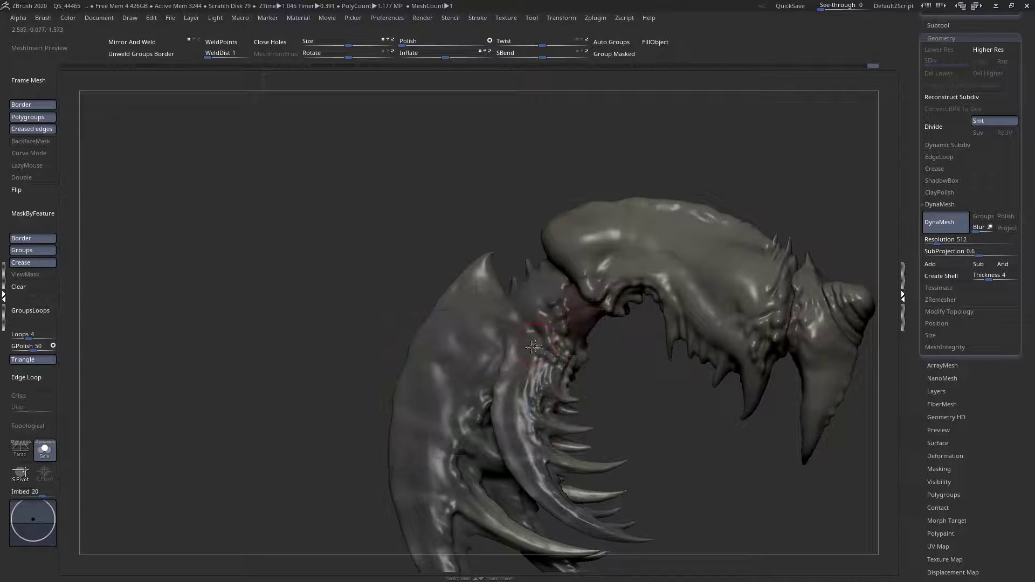
- Select the Inflat brush for thickening the surfaces where the claw's fingers meet
{"action": "mouse_move", "coordinate": [510, 350]}
{"action": "right_mouse_down"}
{"action": "mouse_move", "coordinate": [508, 341]}
{"action": "mouse_move", "coordinate": [524, 396]}
{"action": "mouse_move", "coordinate": [505, 310]}
{"action": "mouse_move", "coordinate": [519, 321]}
{"action": "mouse_move", "coordinate": [493, 348]}
{"action": "right_mouse_up"}
{"action": "right_click", "coordinate": [493, 348]}
{"action": "right_click", "coordinate": [490, 372]}
{"action": "left_click", "coordinate": [490, 372]}
{"action": "left_click", "coordinate": [689, 414]}
- Inflate the recessed surface between the small claw finger and the main blade near the wrist
{"action": "mouse_move", "coordinate": [556, 400]}
{"action": "right_mouse_down", "text": "ctrl"}
{"action": "mouse_move", "coordinate": [542, 348]}
{"action": "mouse_move", "coordinate": [577, 349]}
{"action": "right_mouse_up", "text": "ctrl"}
{"action": "right_click", "coordinate": [543, 354]}
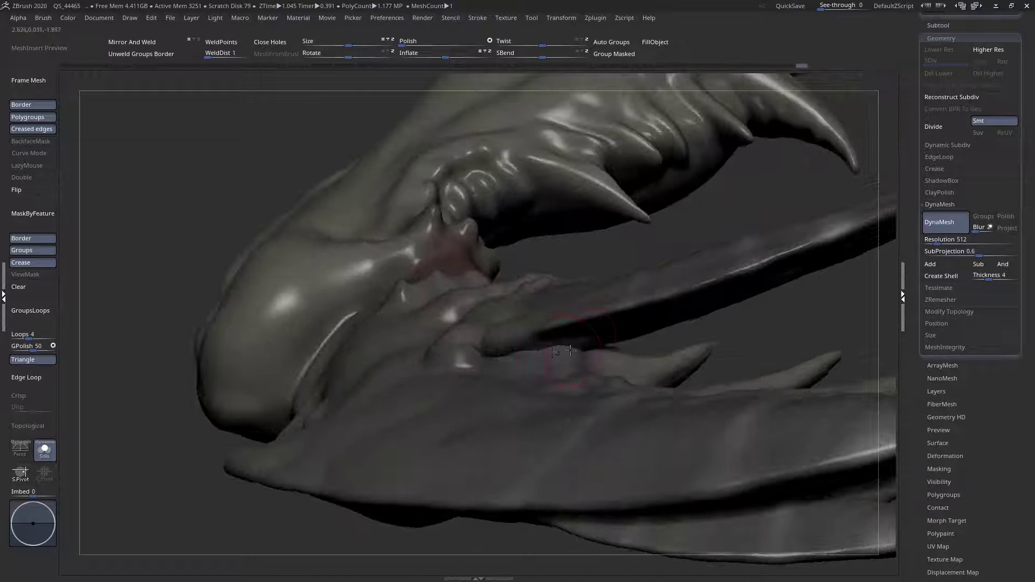
{"action": "right_click_drag", "start_coordinate": [488, 354], "coordinate": [521, 367]}
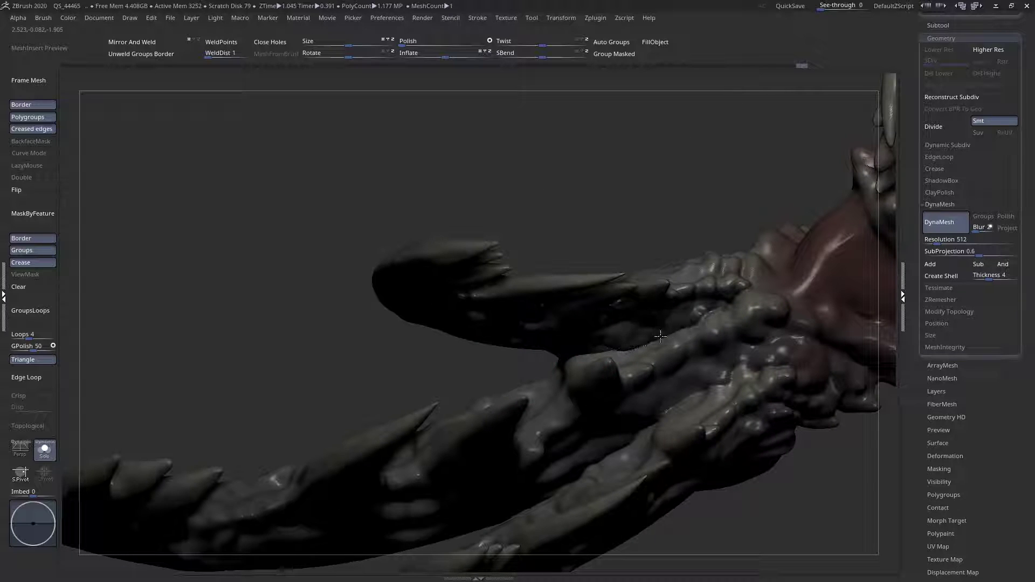
{"action": "right_click_drag", "start_coordinate": [624, 348], "coordinate": [588, 359]}
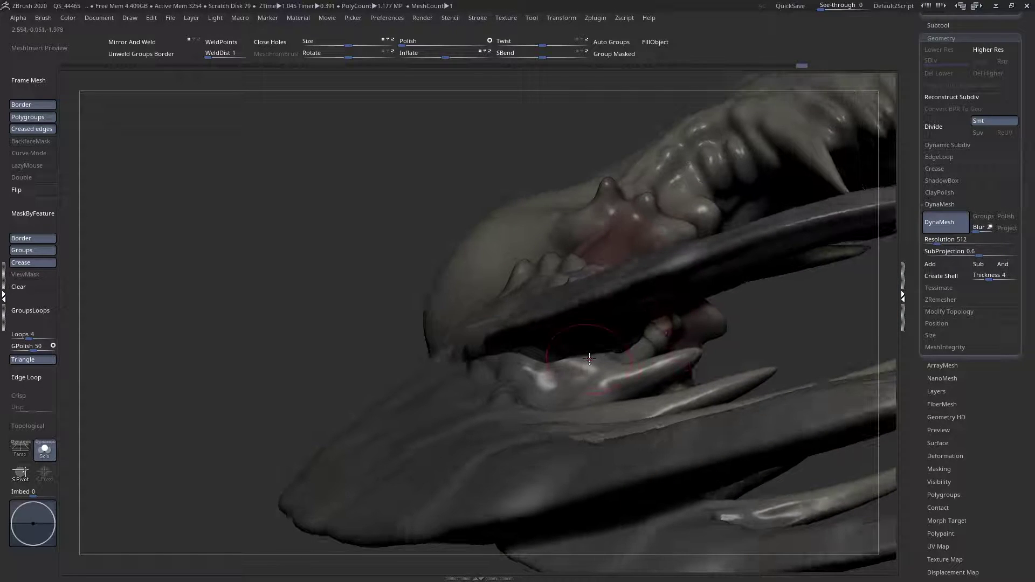
{"action": "left_click_drag", "start_coordinate": [598, 354], "coordinate": [525, 366]}
{"action": "right_click_drag", "start_coordinate": [480, 364], "coordinate": [617, 418]}
{"action": "right_click_drag", "start_coordinate": [544, 469], "coordinate": [590, 346]}
{"action": "mouse_move", "coordinate": [544, 379]}
{"action": "right_mouse_down"}
{"action": "mouse_move", "coordinate": [558, 328]}
{"action": "mouse_move", "coordinate": [559, 379]}
{"action": "right_mouse_up"}
- Thicken the junction between the claw fingers on the opposite arm and inspect it from underneath
{"action": "mouse_move", "coordinate": [517, 411]}
{"action": "right_mouse_down"}
{"action": "mouse_move", "coordinate": [507, 389]}
{"action": "mouse_move", "coordinate": [558, 392]}
{"action": "mouse_move", "coordinate": [576, 381]}
{"action": "mouse_move", "coordinate": [674, 440]}
{"action": "mouse_move", "coordinate": [595, 409]}
{"action": "mouse_move", "coordinate": [572, 381]}
{"action": "mouse_move", "coordinate": [570, 353]}
{"action": "mouse_move", "coordinate": [598, 329]}
{"action": "mouse_move", "coordinate": [652, 319]}
{"action": "mouse_move", "coordinate": [636, 309]}
{"action": "mouse_move", "coordinate": [462, 340]}
{"action": "mouse_move", "coordinate": [742, 308]}
{"action": "mouse_move", "coordinate": [689, 330]}
{"action": "mouse_move", "coordinate": [711, 334]}
{"action": "mouse_move", "coordinate": [760, 388]}
{"action": "right_mouse_up"}
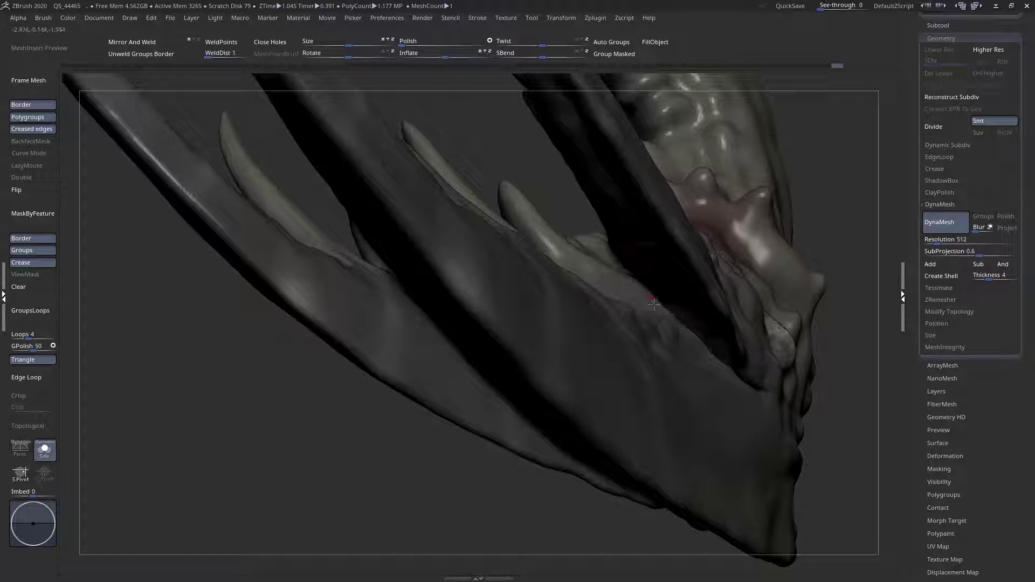
{"action": "right_click_drag", "start_coordinate": [654, 304], "coordinate": [651, 300]}
{"action": "mouse_move", "coordinate": [600, 241]}
{"action": "right_mouse_down"}
{"action": "mouse_move", "coordinate": [593, 254]}
{"action": "mouse_move", "coordinate": [584, 235]}
{"action": "mouse_move", "coordinate": [643, 307]}
{"action": "mouse_move", "coordinate": [691, 303]}
{"action": "mouse_move", "coordinate": [684, 365]}
{"action": "mouse_move", "coordinate": [651, 330]}
{"action": "right_mouse_up"}
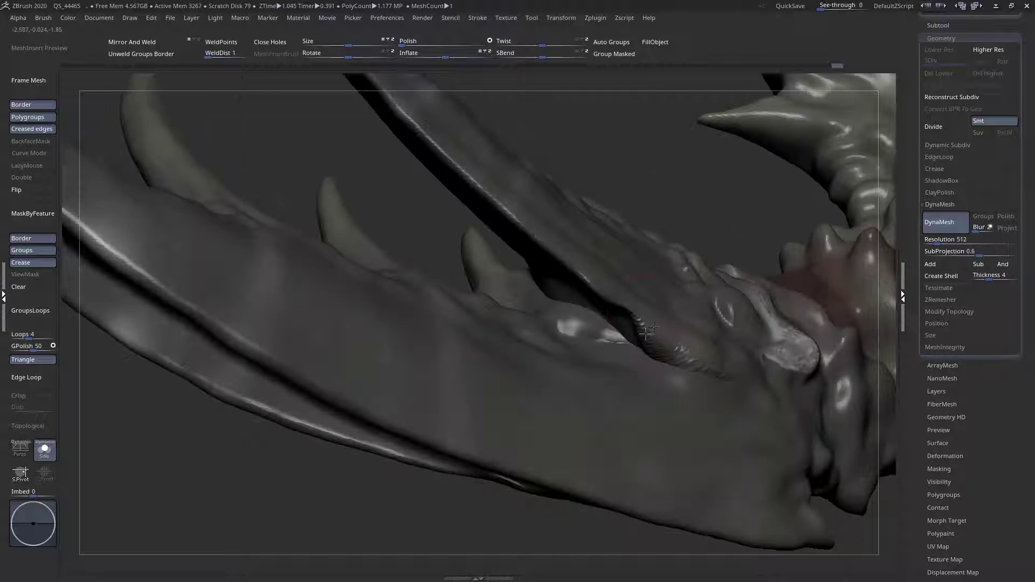
{"action": "right_click_drag", "start_coordinate": [584, 315], "coordinate": [700, 329]}
{"action": "mouse_move", "coordinate": [701, 328]}
{"action": "left_mouse_down"}
{"action": "mouse_move", "coordinate": [722, 323]}
{"action": "mouse_move", "coordinate": [685, 307]}
{"action": "mouse_move", "coordinate": [674, 316]}
{"action": "left_mouse_up"}
{"action": "right_click_drag", "start_coordinate": [674, 316], "coordinate": [714, 270]}
{"action": "mouse_move", "coordinate": [715, 270]}
{"action": "left_mouse_down"}
{"action": "mouse_move", "coordinate": [696, 296]}
{"action": "mouse_move", "coordinate": [629, 305]}
{"action": "left_mouse_up"}
{"action": "mouse_move", "coordinate": [629, 305]}
{"action": "right_mouse_down"}
{"action": "mouse_move", "coordinate": [684, 257]}
{"action": "mouse_move", "coordinate": [526, 319]}
{"action": "mouse_move", "coordinate": [554, 377]}
{"action": "mouse_move", "coordinate": [549, 420]}
{"action": "mouse_move", "coordinate": [559, 346]}
{"action": "right_mouse_up"}
{"action": "mouse_move", "coordinate": [559, 263]}
{"action": "right_mouse_down"}
{"action": "mouse_move", "coordinate": [555, 328]}
{"action": "mouse_move", "coordinate": [550, 296]}
{"action": "mouse_move", "coordinate": [562, 278]}
{"action": "right_mouse_up"}
{"action": "mouse_move", "coordinate": [562, 228]}
{"action": "right_mouse_down"}
{"action": "mouse_move", "coordinate": [562, 261]}
{"action": "mouse_move", "coordinate": [571, 248]}
{"action": "right_mouse_up"}
{"action": "right_click_drag", "start_coordinate": [559, 210], "coordinate": [543, 274]}
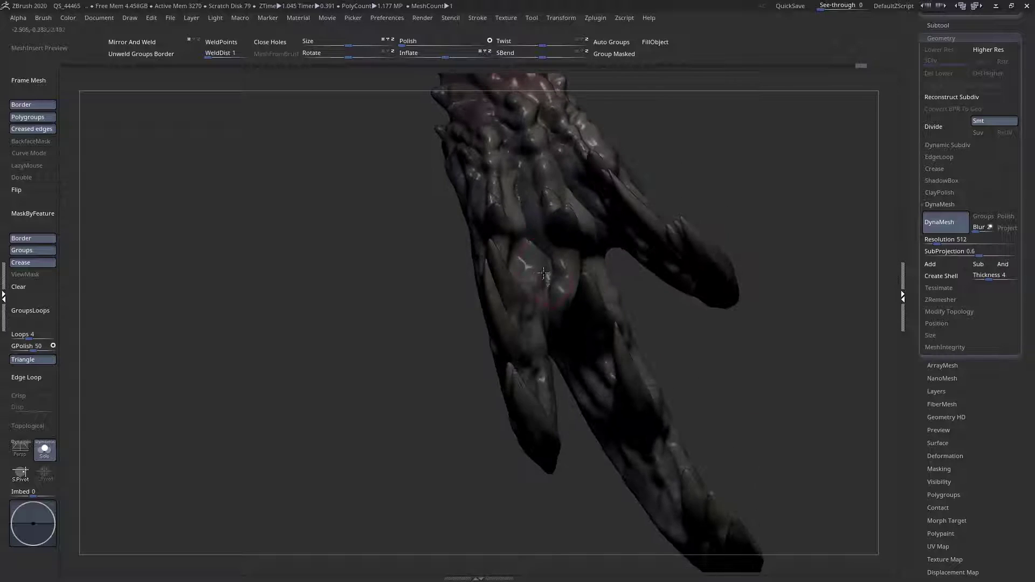
{"action": "mouse_move", "coordinate": [504, 162]}
{"action": "right_mouse_down"}
{"action": "mouse_move", "coordinate": [539, 161]}
{"action": "mouse_move", "coordinate": [550, 133]}
{"action": "mouse_move", "coordinate": [563, 156]}
{"action": "right_mouse_up"}
{"action": "mouse_move", "coordinate": [585, 201]}
{"action": "right_mouse_down"}
{"action": "mouse_move", "coordinate": [582, 219]}
{"action": "mouse_move", "coordinate": [689, 268]}
{"action": "mouse_move", "coordinate": [562, 301]}
{"action": "mouse_move", "coordinate": [581, 289]}
{"action": "mouse_move", "coordinate": [604, 356]}
{"action": "mouse_move", "coordinate": [614, 429]}
{"action": "mouse_move", "coordinate": [589, 472]}
{"action": "mouse_move", "coordinate": [629, 358]}
{"action": "mouse_move", "coordinate": [621, 277]}
{"action": "mouse_move", "coordinate": [666, 292]}
{"action": "mouse_move", "coordinate": [573, 483]}
{"action": "mouse_move", "coordinate": [656, 394]}
{"action": "mouse_move", "coordinate": [604, 324]}
{"action": "right_mouse_up"}
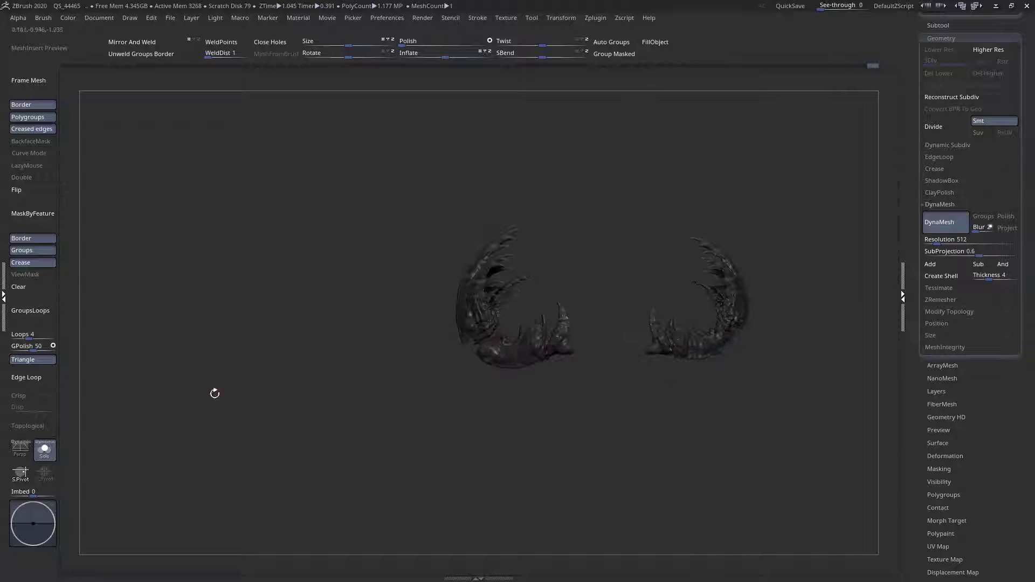
- Show the whole creature again and save the tool to disk
{"action": "left_click", "coordinate": [45, 451]}
{"action": "right_click_drag", "start_coordinate": [593, 378], "coordinate": [572, 360]}
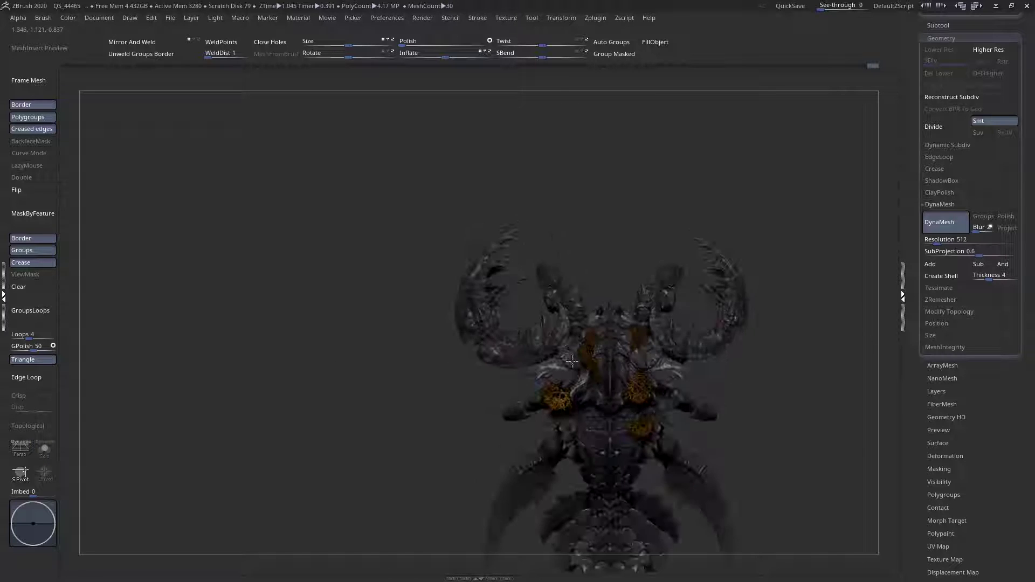
{"action": "right_click_drag", "start_coordinate": [652, 404], "coordinate": [818, 255]}
{"action": "left_click_drag", "start_coordinate": [993, 146], "coordinate": [993, 187]}
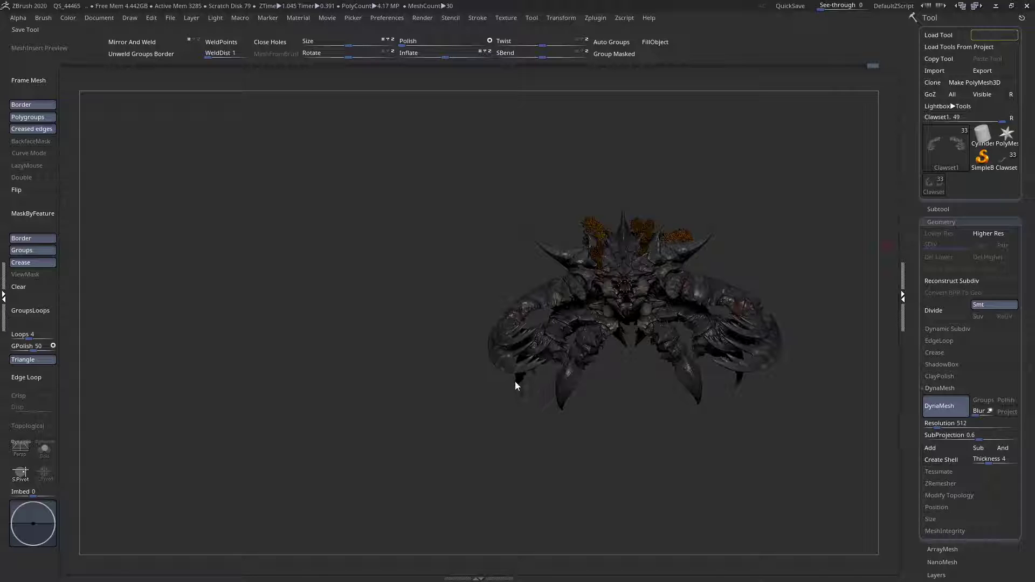
{"action": "left_click_drag", "start_coordinate": [497, 293], "coordinate": [510, 395]}
- Select the Move brush and adjust its draw size for reshaping the larger claw arm
{"action": "right_click_drag", "start_coordinate": [511, 395], "coordinate": [602, 323]}
{"action": "right_click_drag", "start_coordinate": [677, 299], "coordinate": [661, 215]}
{"action": "right_click_drag", "start_coordinate": [660, 205], "coordinate": [653, 234], "text": "ctrl"}
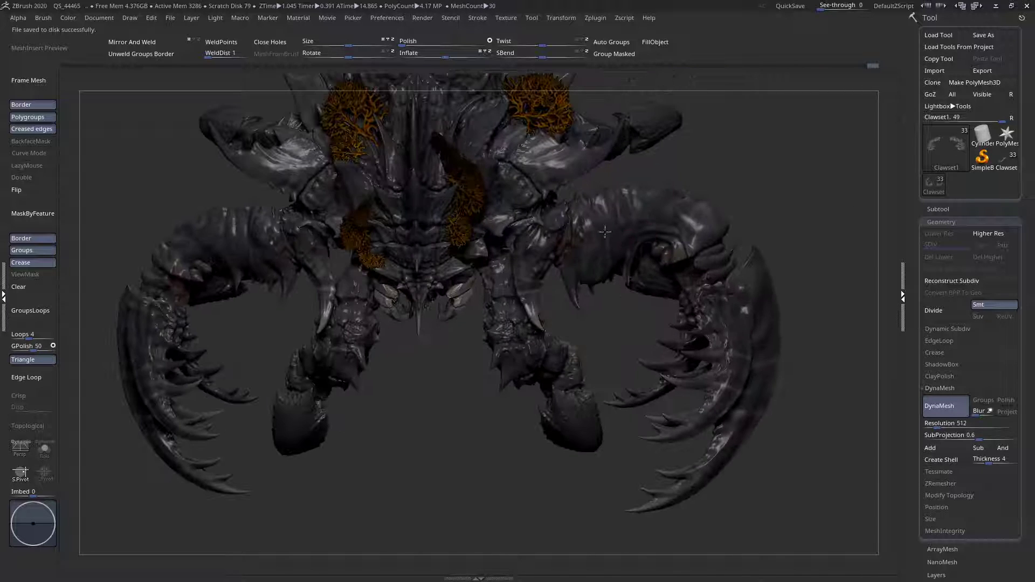
{"action": "key", "text": "space"}
{"action": "left_click", "coordinate": [567, 258]}
{"action": "left_click", "coordinate": [637, 321]}
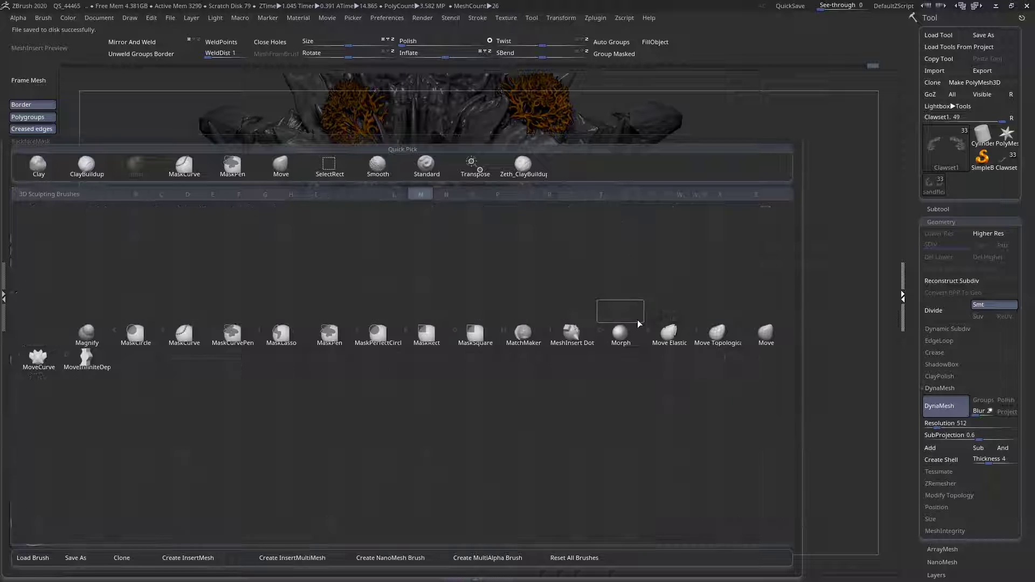
{"action": "key", "text": "space"}
{"action": "left_click_drag", "start_coordinate": [576, 239], "coordinate": [589, 239]}
- Nudge the larger claw arm's forearm and claw base into a better curve beside the body
{"action": "right_click_drag", "start_coordinate": [682, 270], "coordinate": [599, 275]}
{"action": "key", "text": "space"}
{"action": "left_click_drag", "start_coordinate": [588, 240], "coordinate": [583, 240]}
{"action": "right_click_drag", "start_coordinate": [615, 263], "coordinate": [610, 277]}
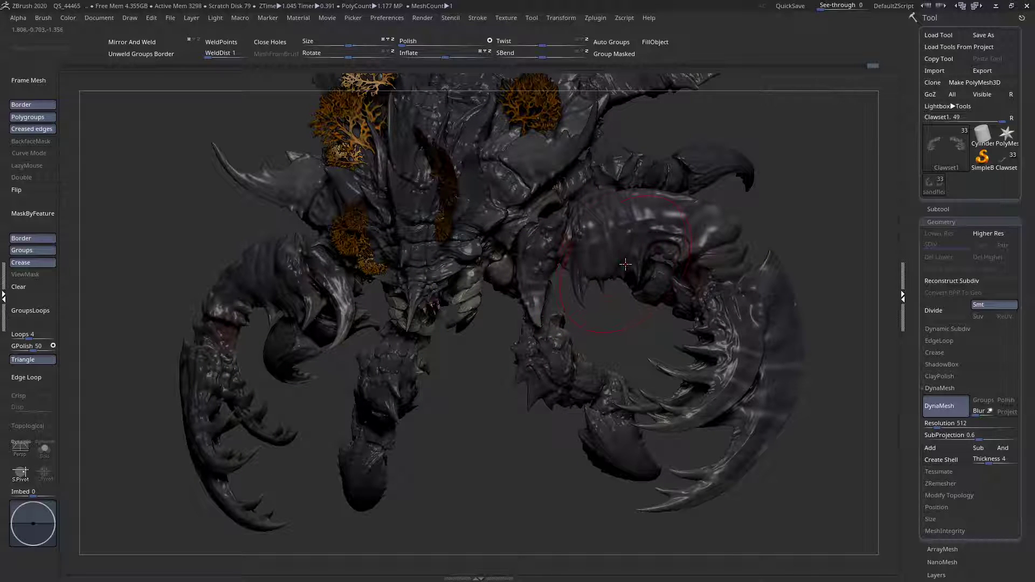
{"action": "left_click_drag", "start_coordinate": [682, 247], "coordinate": [686, 245]}
{"action": "left_click_drag", "start_coordinate": [709, 302], "coordinate": [713, 303]}
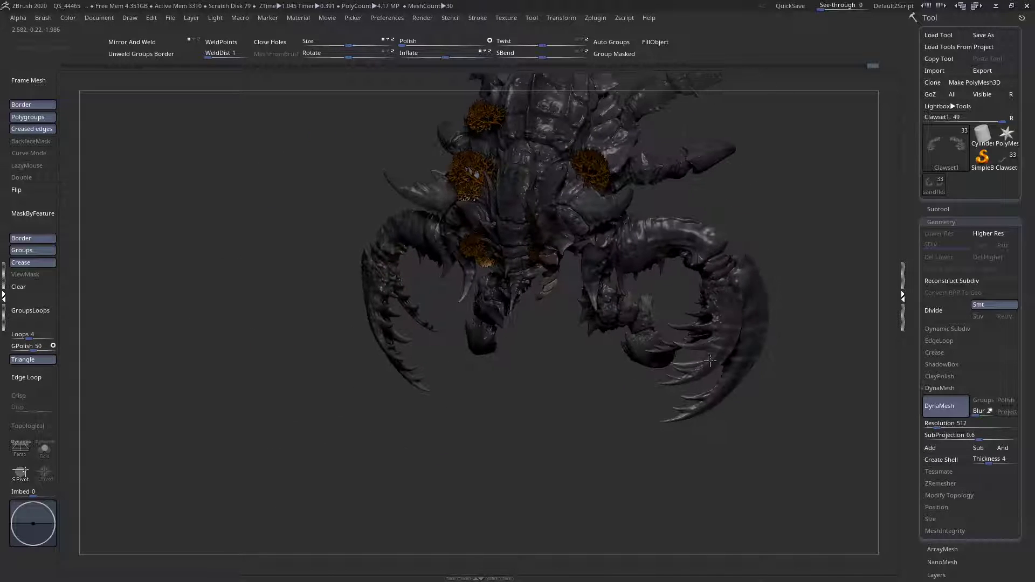
- Adjust the claw arms' overall placement with the Move brush, comparing them from above and the front
{"action": "key", "text": "space"}
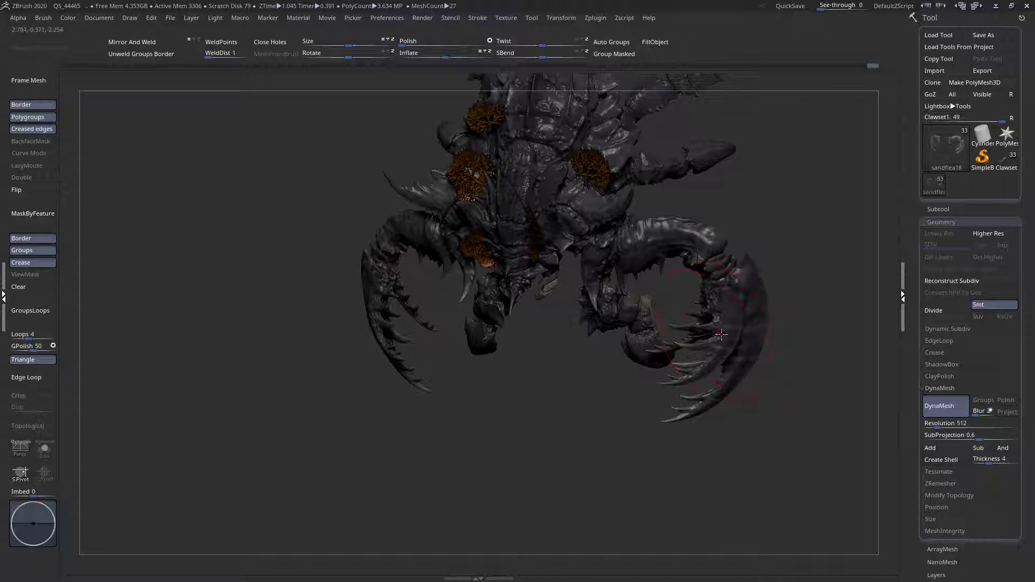
{"action": "right_click_drag", "start_coordinate": [721, 333], "coordinate": [712, 313]}
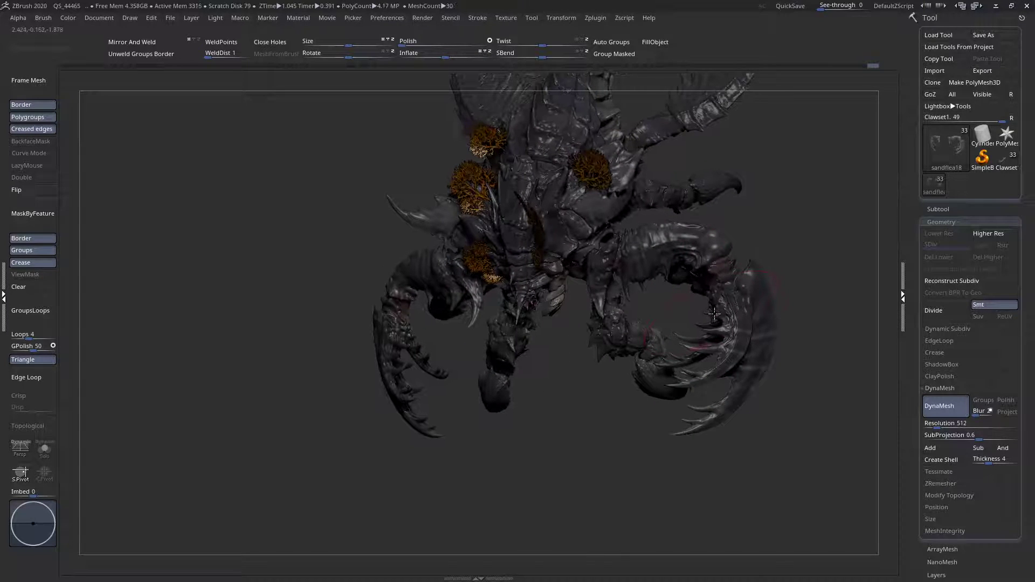
{"action": "right_click", "coordinate": [714, 249]}
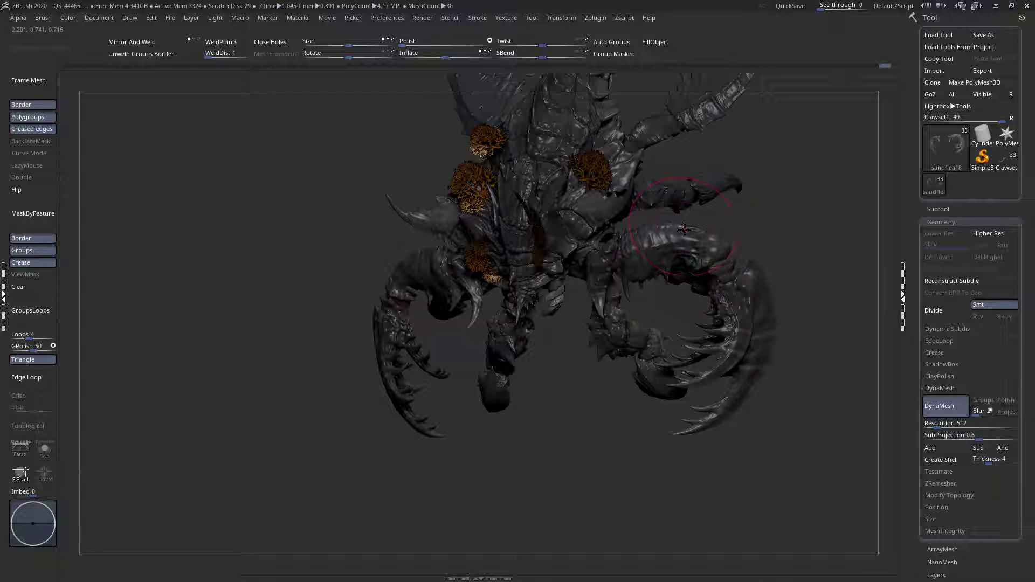
{"action": "right_click_drag", "start_coordinate": [676, 237], "coordinate": [638, 285]}
{"action": "right_click", "coordinate": [671, 260]}
{"action": "right_click_drag", "start_coordinate": [589, 308], "coordinate": [587, 283], "text": "alt"}
{"action": "right_click", "coordinate": [588, 283]}
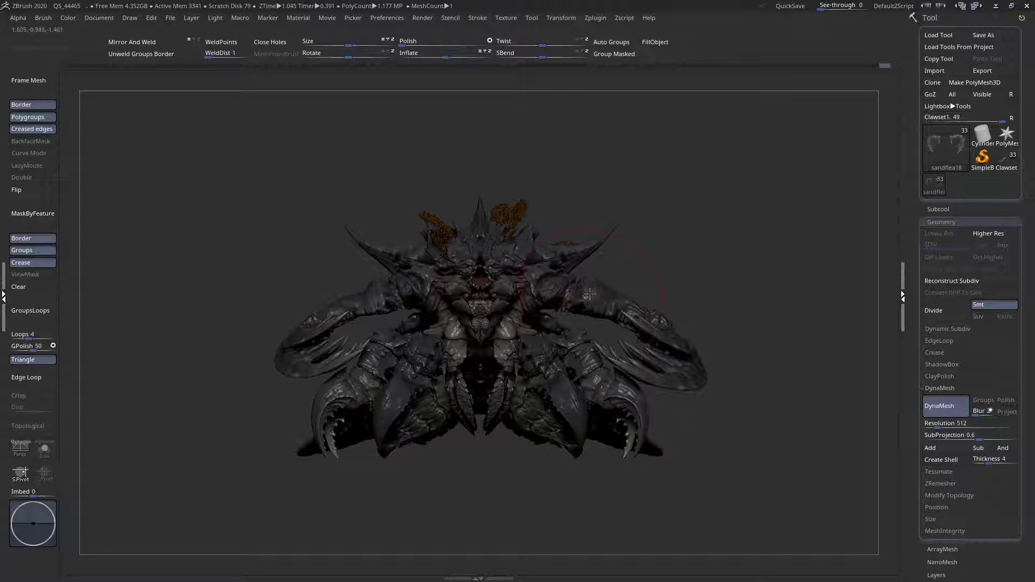
{"action": "left_click_drag", "start_coordinate": [632, 287], "coordinate": [654, 282], "text": "alt"}
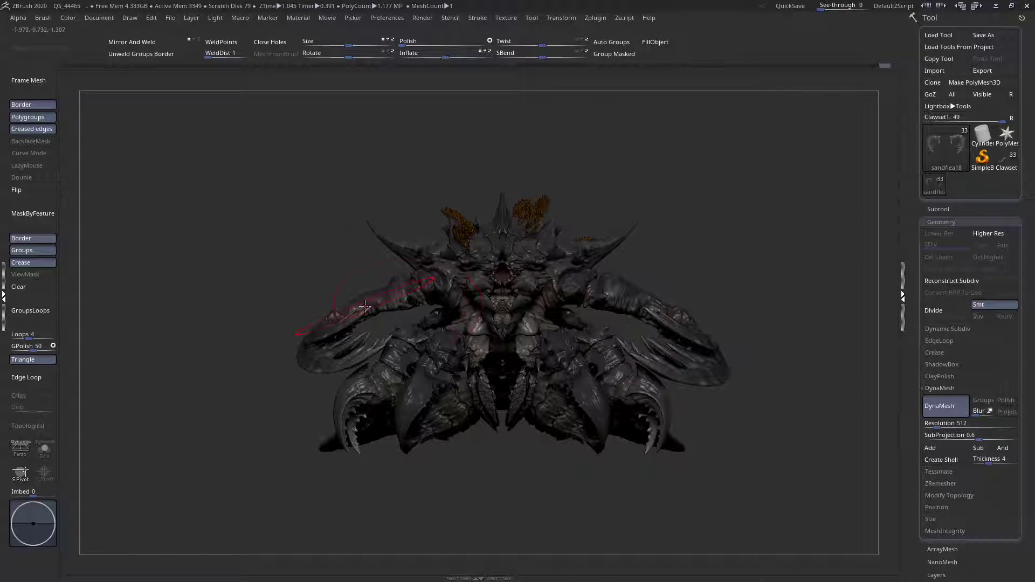
{"action": "left_click", "coordinate": [359, 308], "text": "alt"}
- Pull the claw arm's outer wrist bend into shape from behind and change the Move brush's draw size
{"action": "right_click_drag", "start_coordinate": [362, 302], "coordinate": [579, 343]}
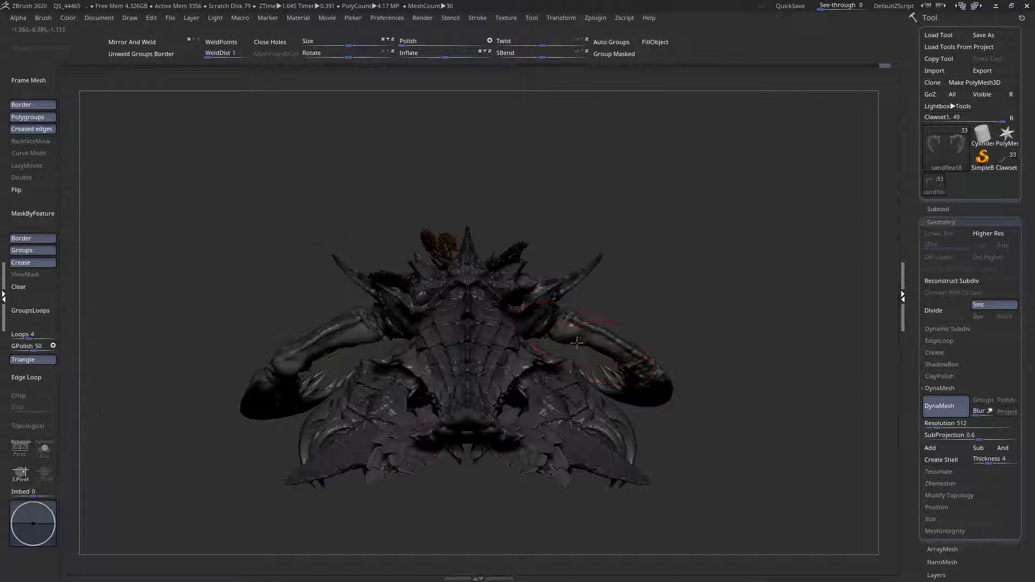
{"action": "mouse_move", "coordinate": [326, 346]}
{"action": "right_mouse_down"}
{"action": "mouse_move", "coordinate": [304, 368]}
{"action": "mouse_move", "coordinate": [312, 334]}
{"action": "right_mouse_up"}
{"action": "right_click", "coordinate": [303, 369]}
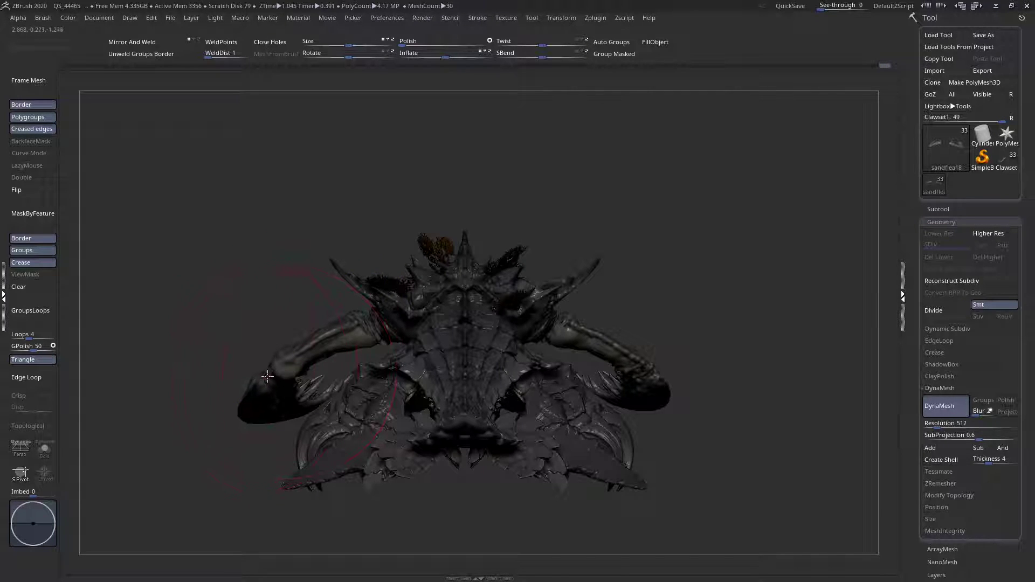
{"action": "left_click_drag", "start_coordinate": [271, 376], "coordinate": [279, 370]}
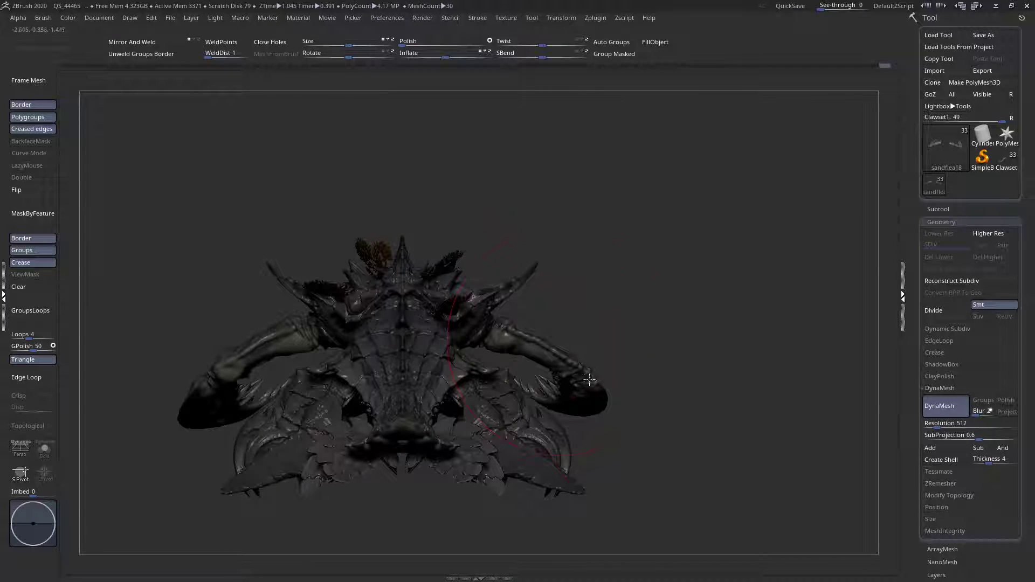
{"action": "key", "text": "space"}
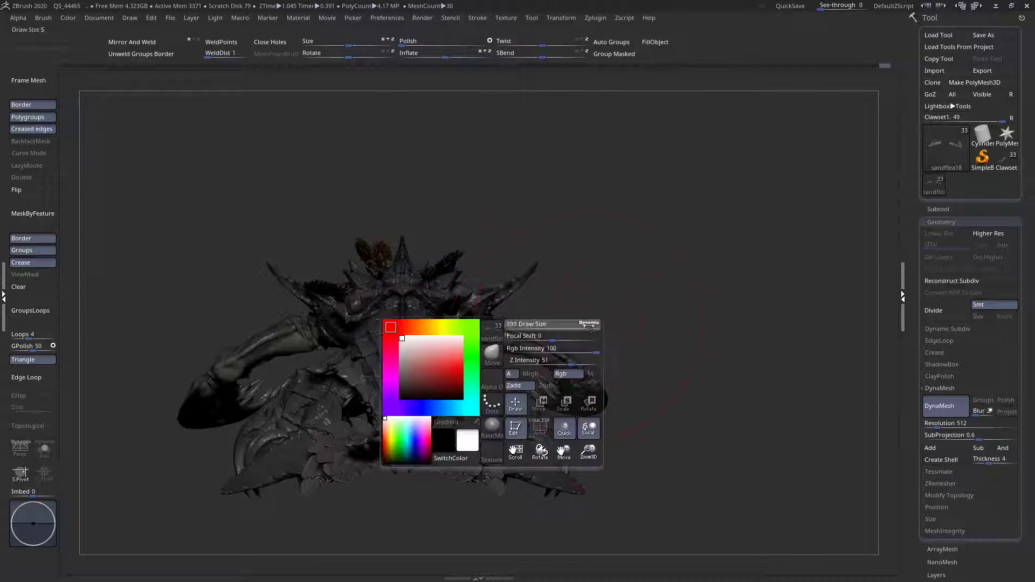
{"action": "mouse_move", "coordinate": [554, 372]}
{"action": "right_mouse_down"}
{"action": "mouse_move", "coordinate": [559, 362]}
{"action": "mouse_move", "coordinate": [583, 384]}
{"action": "mouse_move", "coordinate": [579, 345]}
{"action": "right_mouse_up"}
{"action": "key", "text": "space"}
{"action": "left_click_drag", "start_coordinate": [581, 340], "coordinate": [569, 340]}
- Select the ClayBuildup brush and list the brushes starting with Z
{"action": "key", "text": "space"}
{"action": "key", "text": "b"}
{"action": "key", "text": "c"}
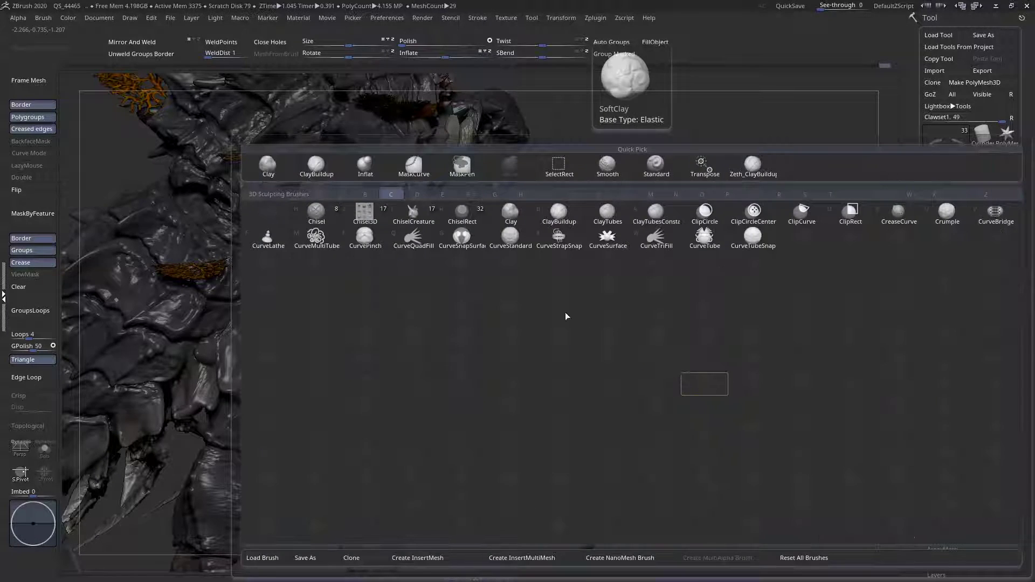
{"action": "key", "text": "b"}
{"action": "key", "text": "space"}
{"action": "left_click", "coordinate": [498, 339]}
{"action": "key", "text": "z"}
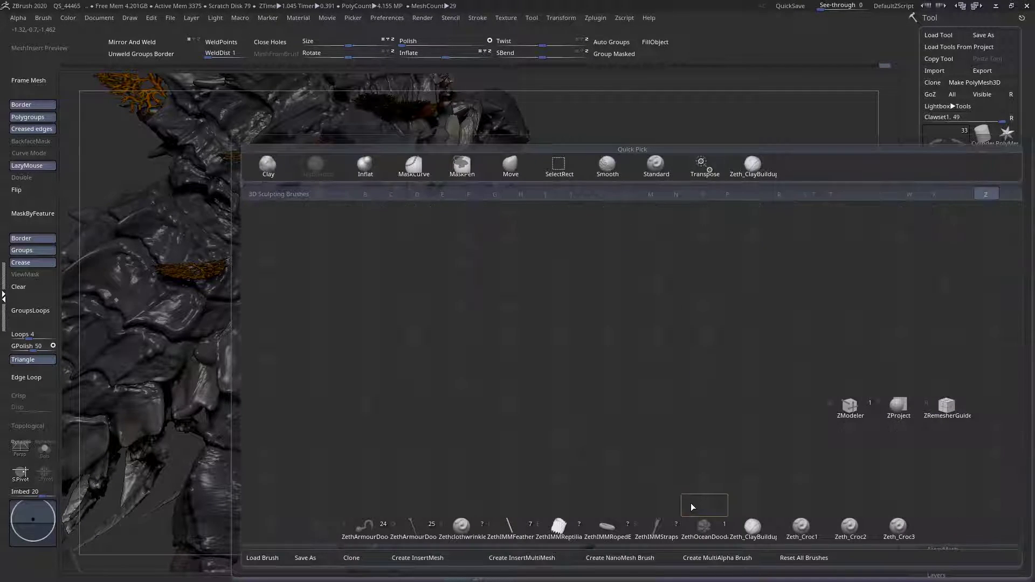
- Select the Zeth_ClayBuildup brush and build up the surface along the upper segment of the large claw arm
{"action": "key", "text": "c"}
{"action": "key", "text": "space"}
{"action": "left_click_drag", "start_coordinate": [560, 337], "coordinate": [544, 337]}
{"action": "mouse_move", "coordinate": [560, 388]}
{"action": "right_mouse_down"}
{"action": "mouse_move", "coordinate": [486, 390]}
{"action": "mouse_move", "coordinate": [561, 351]}
{"action": "right_mouse_up"}
{"action": "left_click_drag", "start_coordinate": [521, 332], "coordinate": [516, 327]}
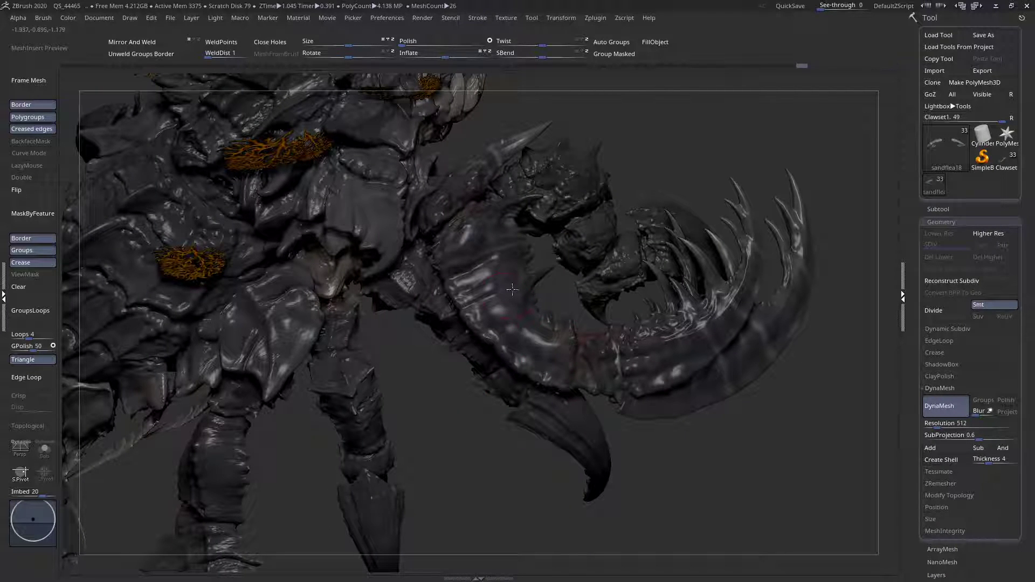
{"action": "mouse_move", "coordinate": [482, 283]}
{"action": "left_mouse_down"}
{"action": "mouse_move", "coordinate": [480, 263]}
{"action": "mouse_move", "coordinate": [477, 281]}
{"action": "left_mouse_up"}
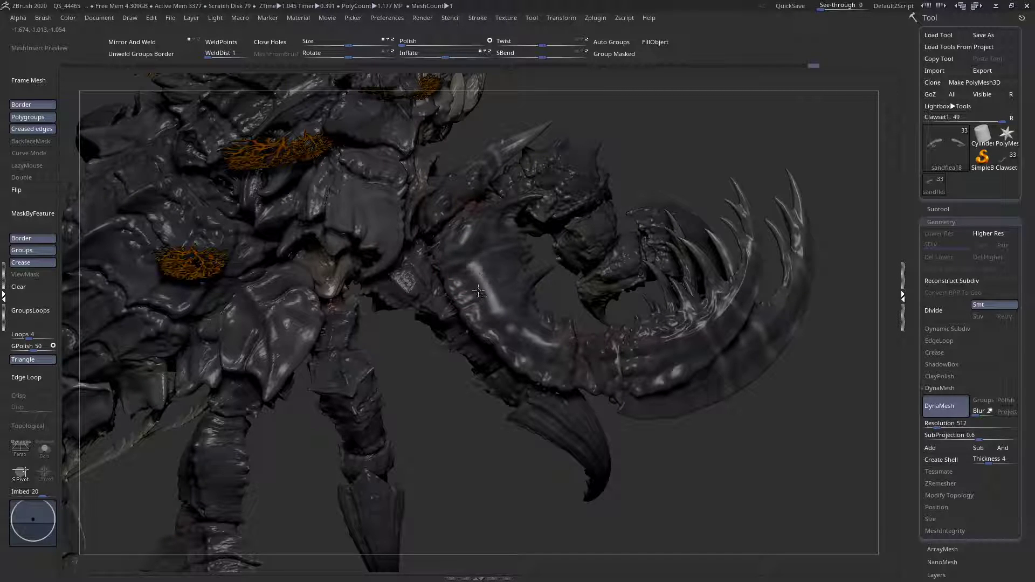
{"action": "left_click_drag", "start_coordinate": [478, 273], "coordinate": [508, 330]}
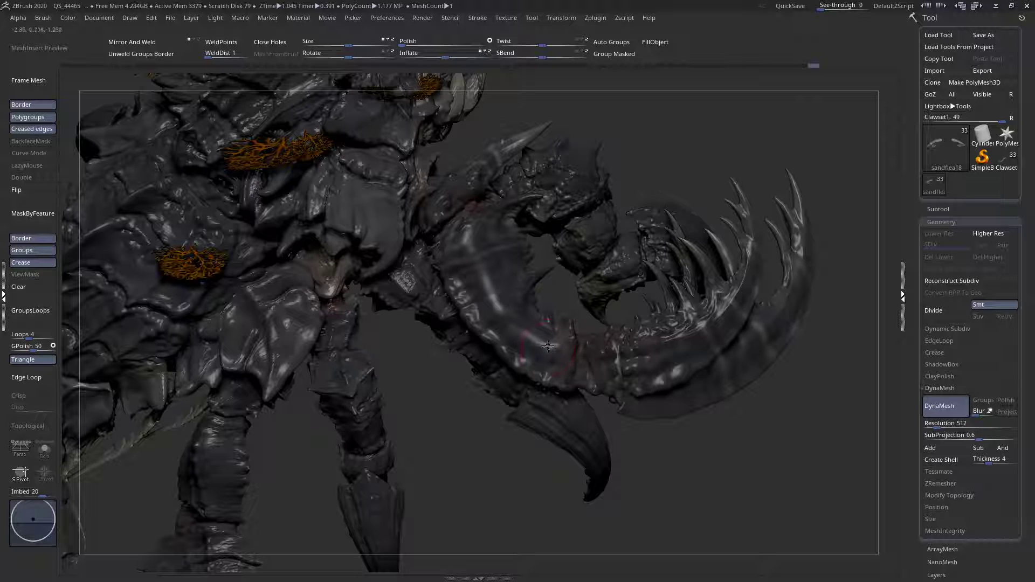
- Sculpt the base of the large claw arm near the shoulder with clay strokes, adjusting the brush settings as needed
{"action": "right_click", "coordinate": [662, 318]}
{"action": "right_click_drag", "start_coordinate": [663, 318], "coordinate": [647, 342]}
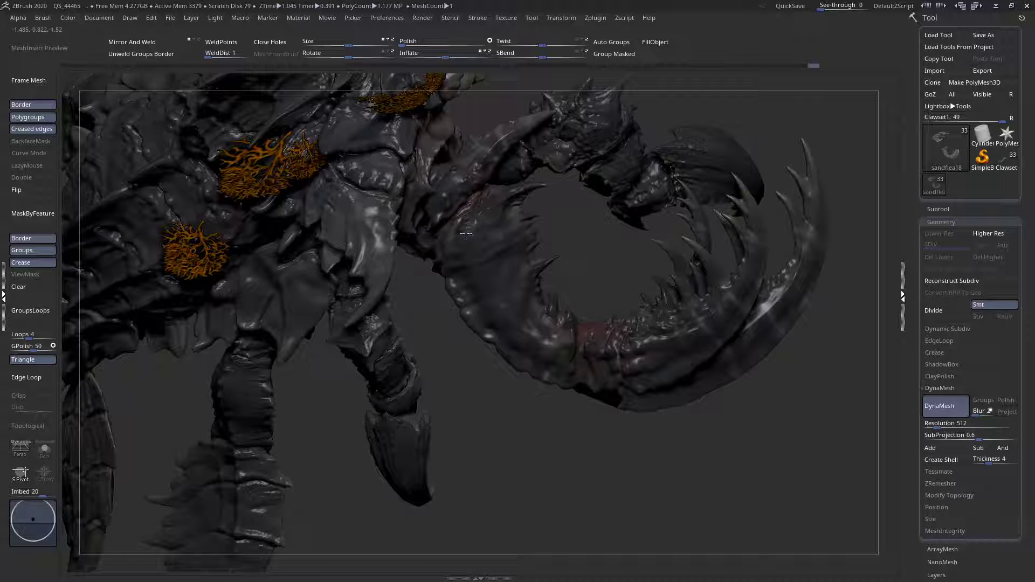
{"action": "mouse_move", "coordinate": [464, 267]}
{"action": "right_mouse_down"}
{"action": "mouse_move", "coordinate": [497, 250]}
{"action": "mouse_move", "coordinate": [503, 225]}
{"action": "right_mouse_up"}
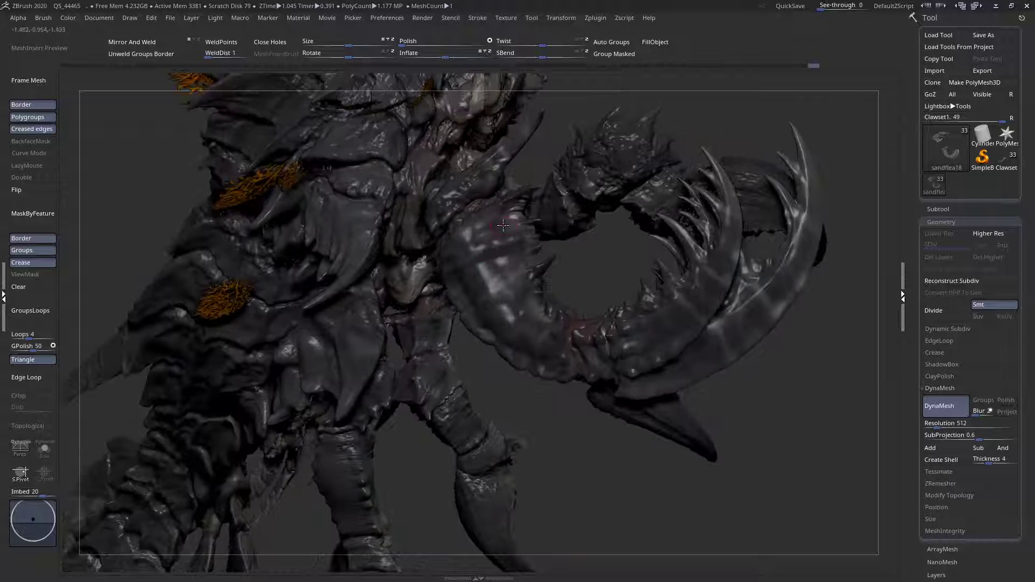
{"action": "key", "text": "space"}
{"action": "mouse_move", "coordinate": [525, 311]}
{"action": "right_mouse_down"}
{"action": "mouse_move", "coordinate": [538, 291]}
{"action": "mouse_move", "coordinate": [453, 295]}
{"action": "mouse_move", "coordinate": [477, 260]}
{"action": "mouse_move", "coordinate": [441, 305]}
{"action": "right_mouse_up"}
{"action": "key", "text": "space"}
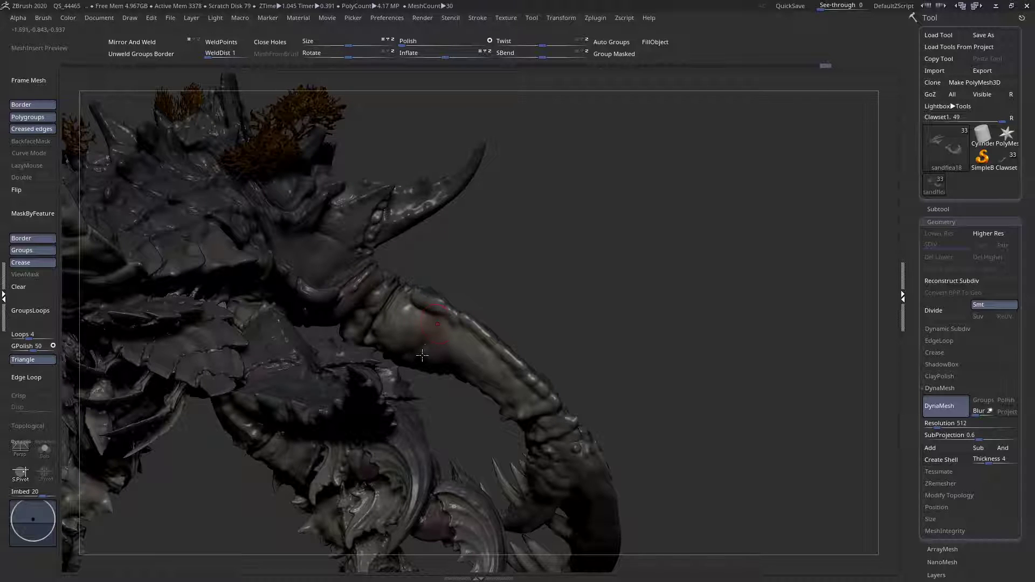
{"action": "right_click_drag", "start_coordinate": [424, 350], "coordinate": [455, 350]}
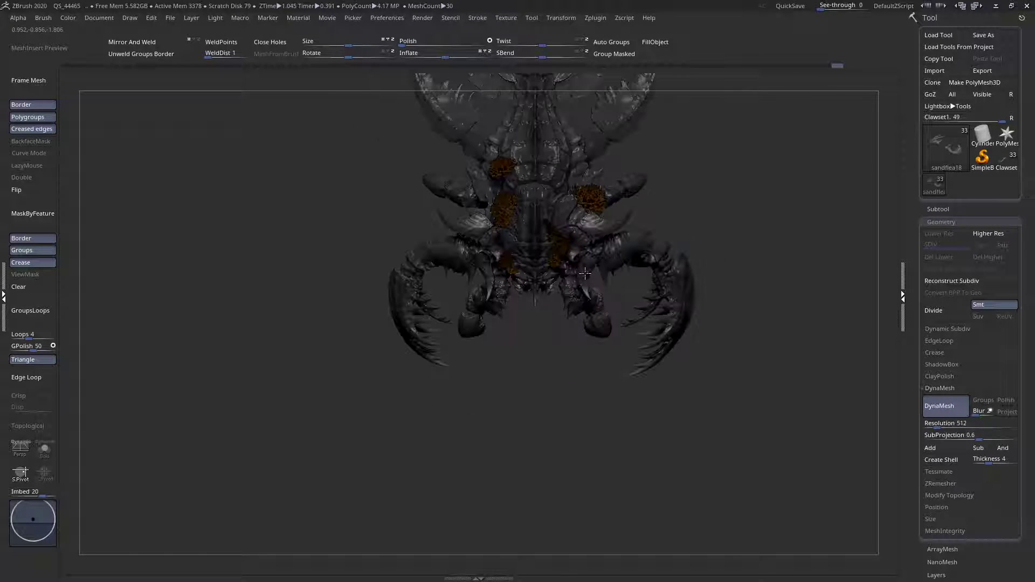
- Refine the joint between the large claw's arm segment and its pincer with clay strokes
{"action": "mouse_move", "coordinate": [587, 290]}
{"action": "right_mouse_down"}
{"action": "mouse_move", "coordinate": [598, 269]}
{"action": "mouse_move", "coordinate": [601, 308]}
{"action": "mouse_move", "coordinate": [612, 289]}
{"action": "mouse_move", "coordinate": [582, 325]}
{"action": "right_mouse_up"}
{"action": "key", "text": "space"}
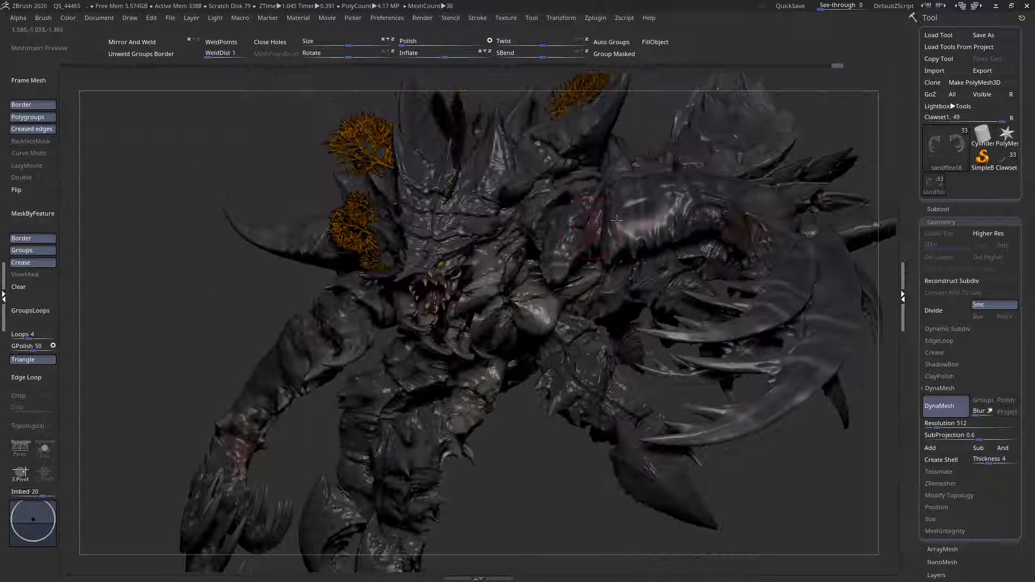
{"action": "right_click_drag", "start_coordinate": [631, 253], "coordinate": [293, 252]}
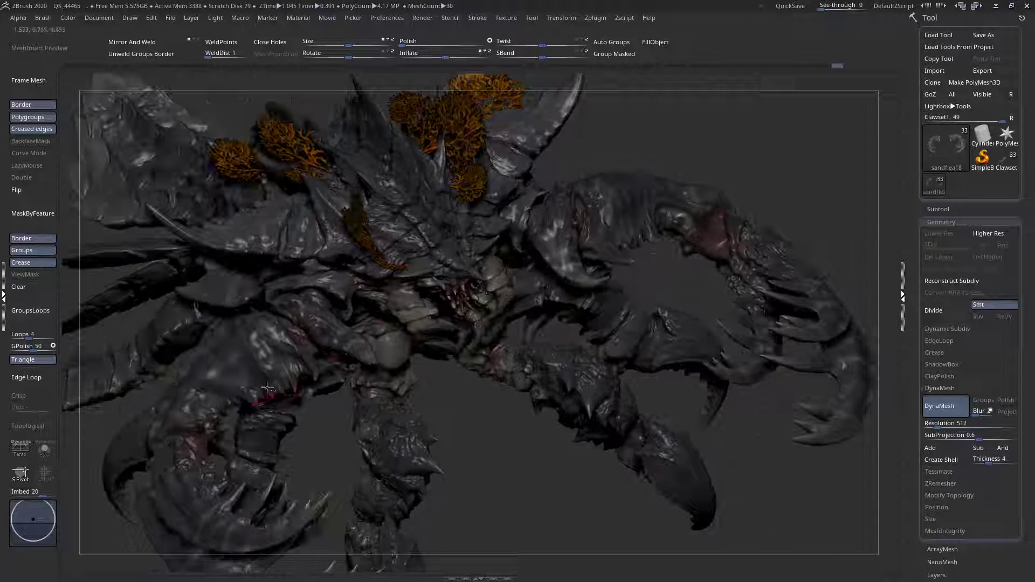
{"action": "right_click_drag", "start_coordinate": [276, 381], "coordinate": [640, 178]}
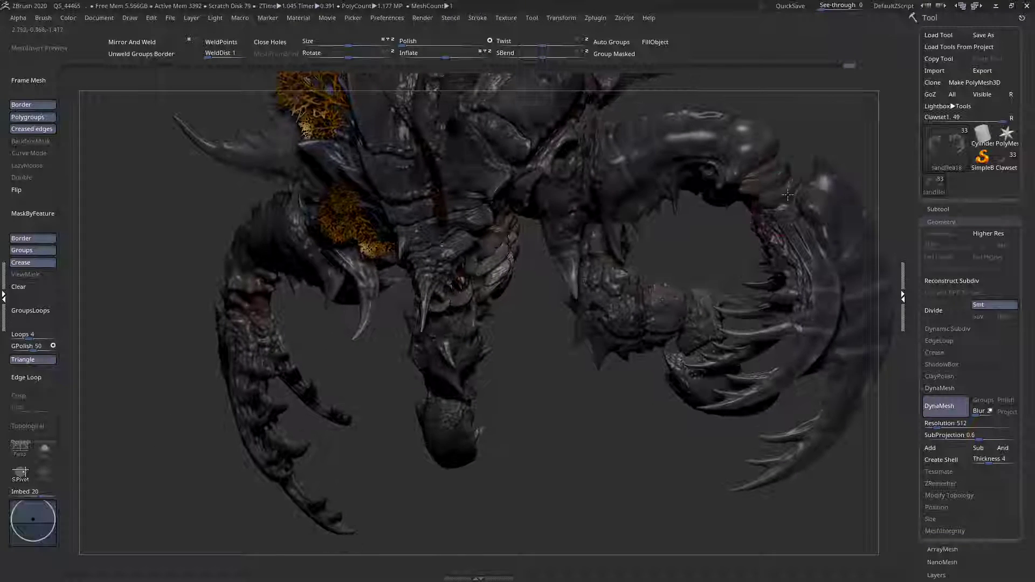
{"action": "right_click", "coordinate": [787, 192]}
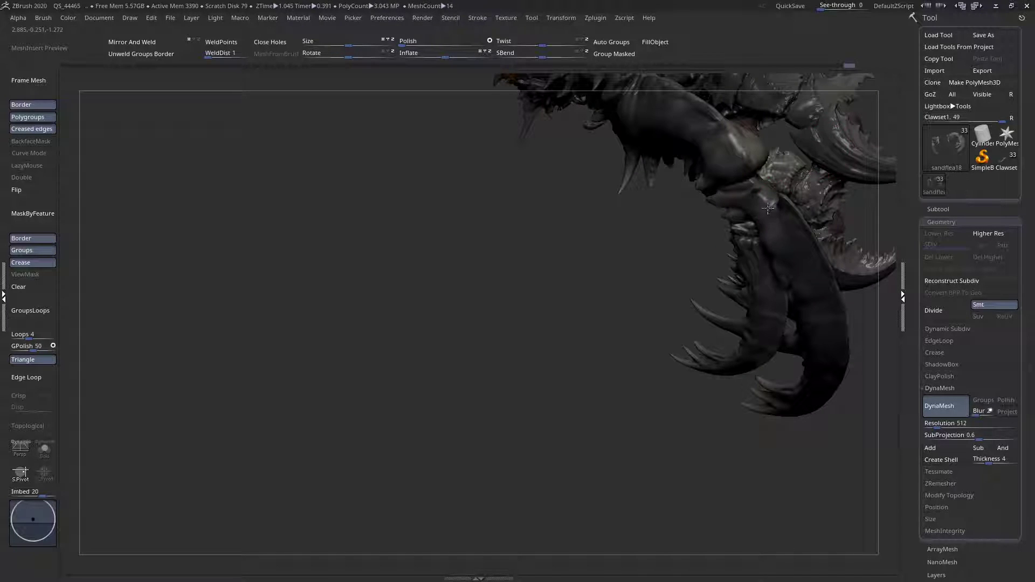
{"action": "right_click_drag", "start_coordinate": [768, 208], "coordinate": [781, 201]}
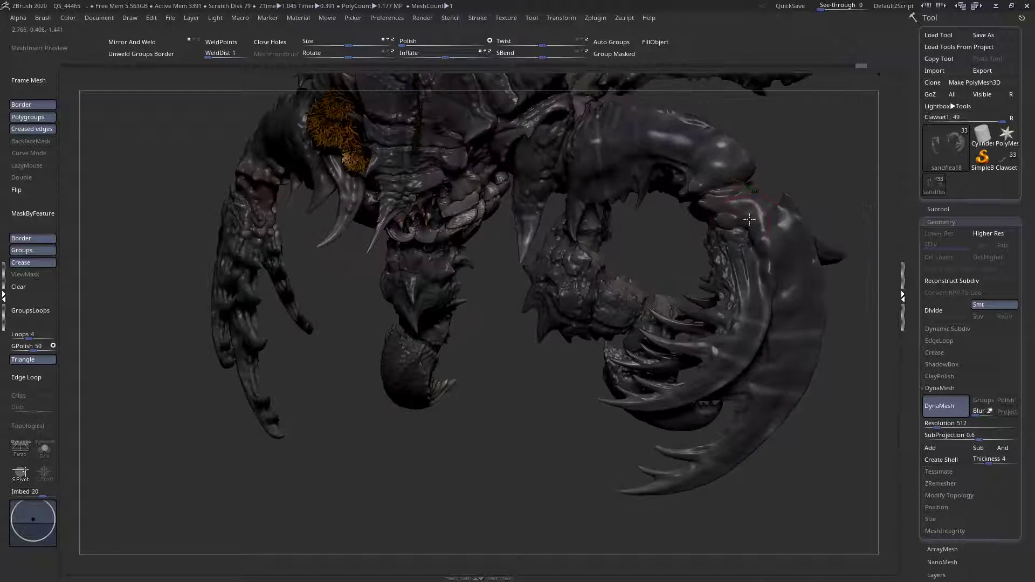
{"action": "right_click_drag", "start_coordinate": [744, 217], "coordinate": [719, 241]}
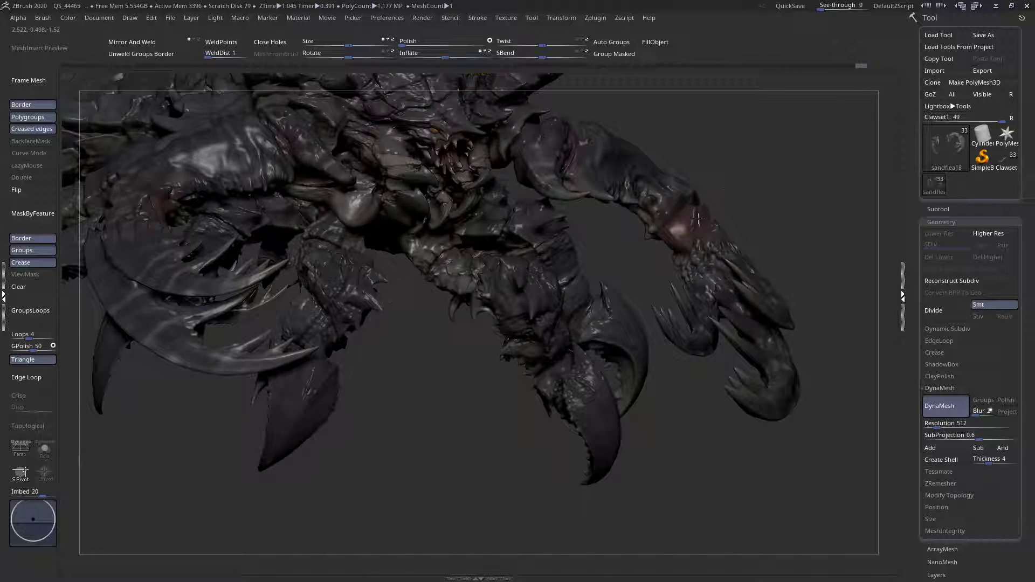
{"action": "right_click_drag", "start_coordinate": [696, 234], "coordinate": [671, 232]}
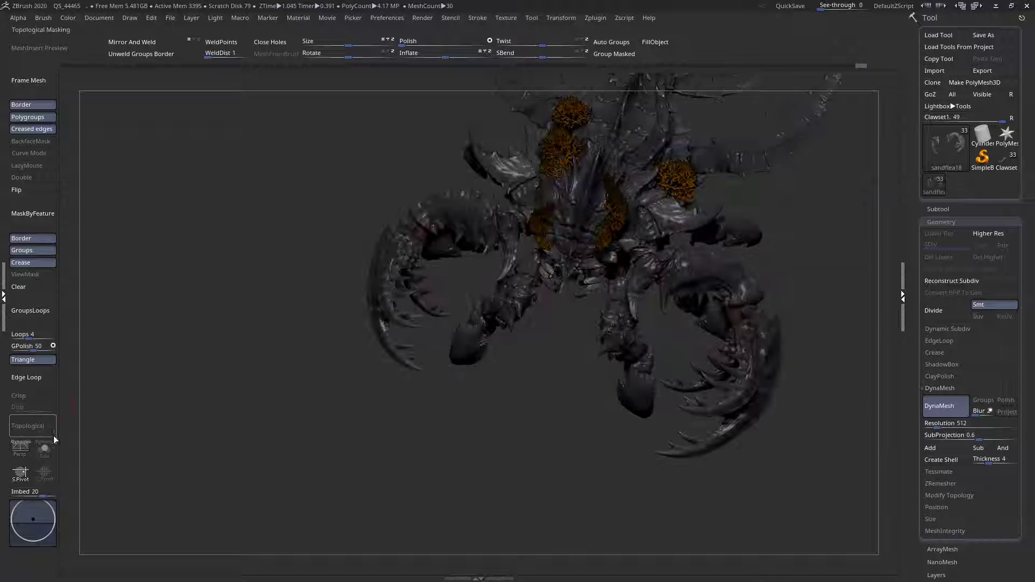
- Select the claw set, isolate and mask one claw by its polygroup, and unhide the opposite claw
{"action": "left_click", "coordinate": [45, 449]}
{"action": "left_click", "coordinate": [45, 450]}
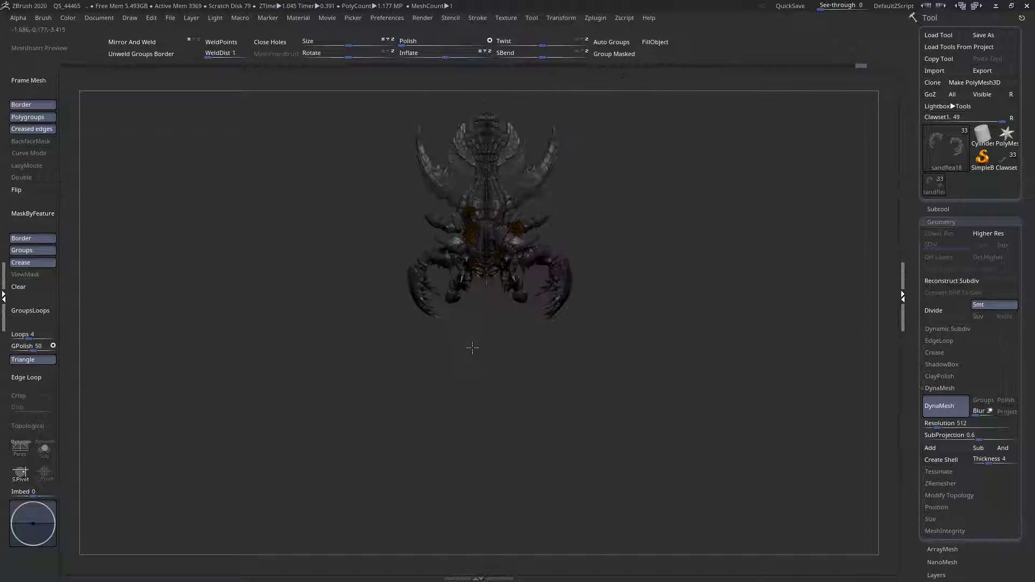
{"action": "left_click_drag", "start_coordinate": [471, 347], "coordinate": [560, 453]}
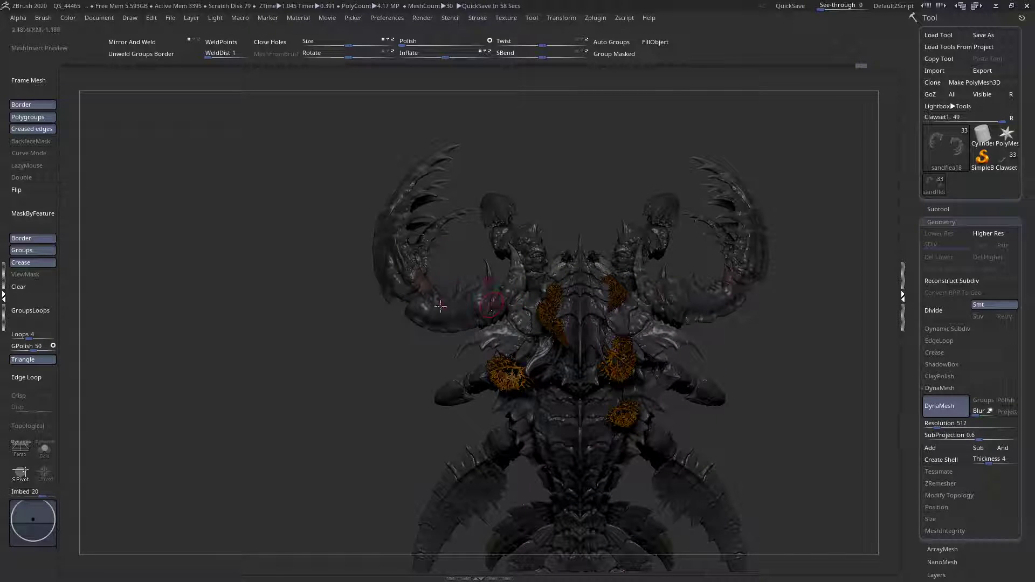
{"action": "left_click", "coordinate": [462, 307], "text": "alt"}
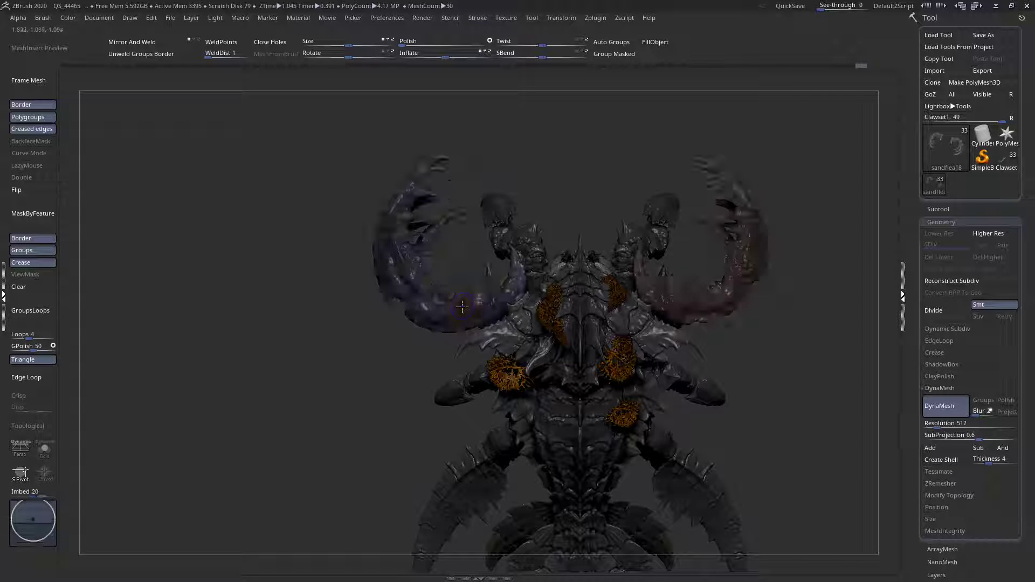
{"action": "key", "text": "shift+f"}
{"action": "left_click", "coordinate": [484, 306], "text": "ctrl+shift"}
{"action": "left_click", "coordinate": [449, 308], "text": "ctrl+shift"}
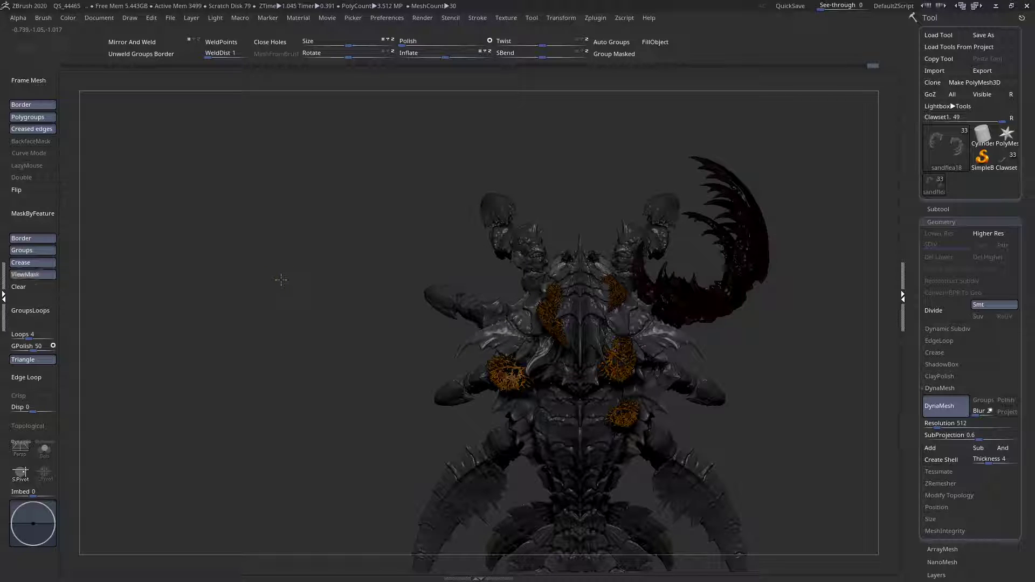
{"action": "left_click", "coordinate": [345, 291], "text": "ctrl+shift"}
{"action": "key", "text": "shift+f"}
- Place a horizontal transpose line outward from the unmasked claw's base and rotate that claw slightly around it
{"action": "key", "text": "w"}
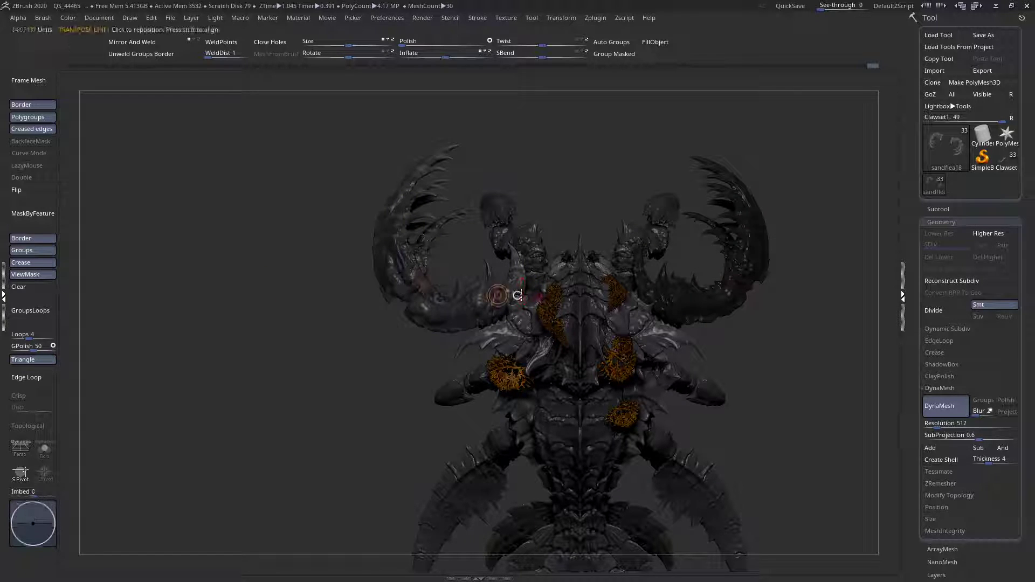
{"action": "left_click", "coordinate": [407, 280]}
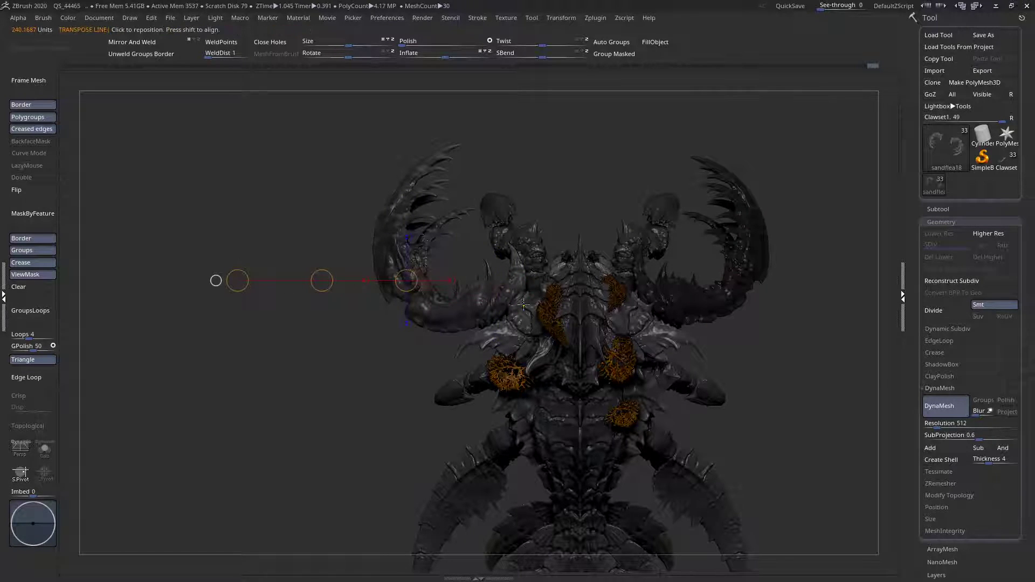
{"action": "right_click_drag", "start_coordinate": [529, 305], "coordinate": [524, 317], "text": "ctrl"}
{"action": "left_click_drag", "start_coordinate": [531, 307], "coordinate": [242, 289], "text": "shift"}
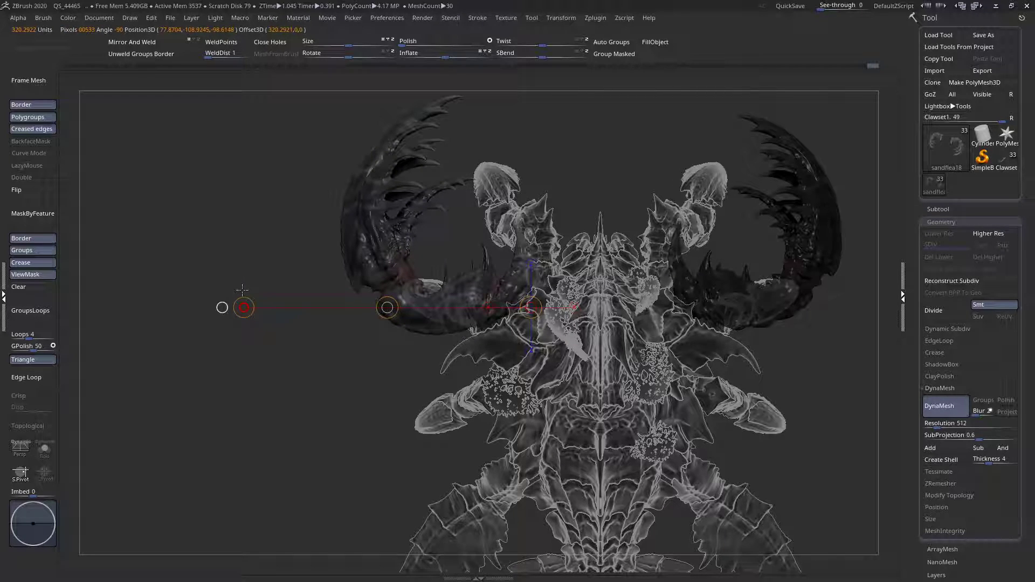
{"action": "key", "text": "q"}
{"action": "key", "text": "shift+f"}
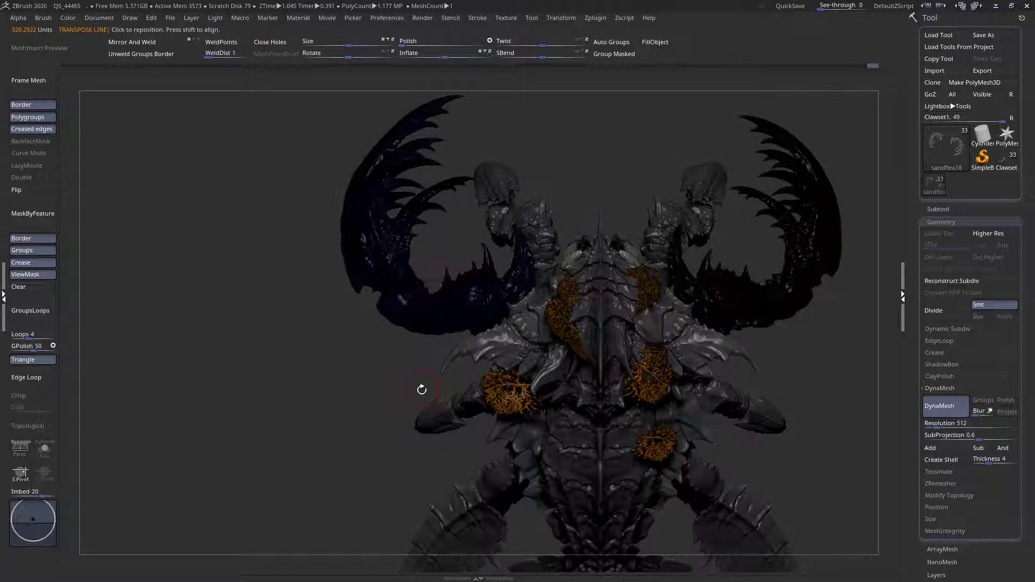
{"action": "key", "text": "shift+f"}
{"action": "key", "text": "r"}
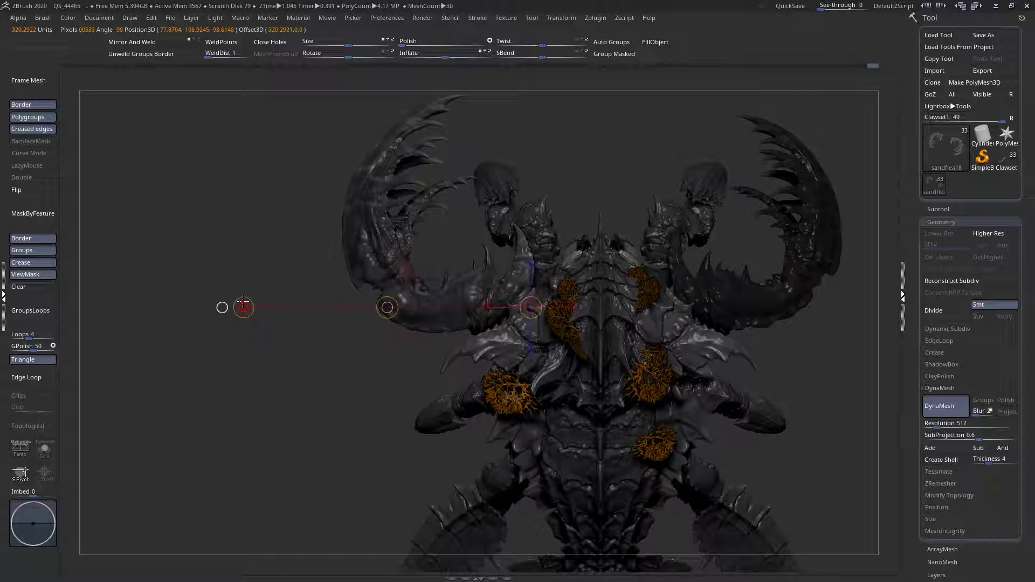
{"action": "left_click_drag", "start_coordinate": [240, 295], "coordinate": [240, 296]}
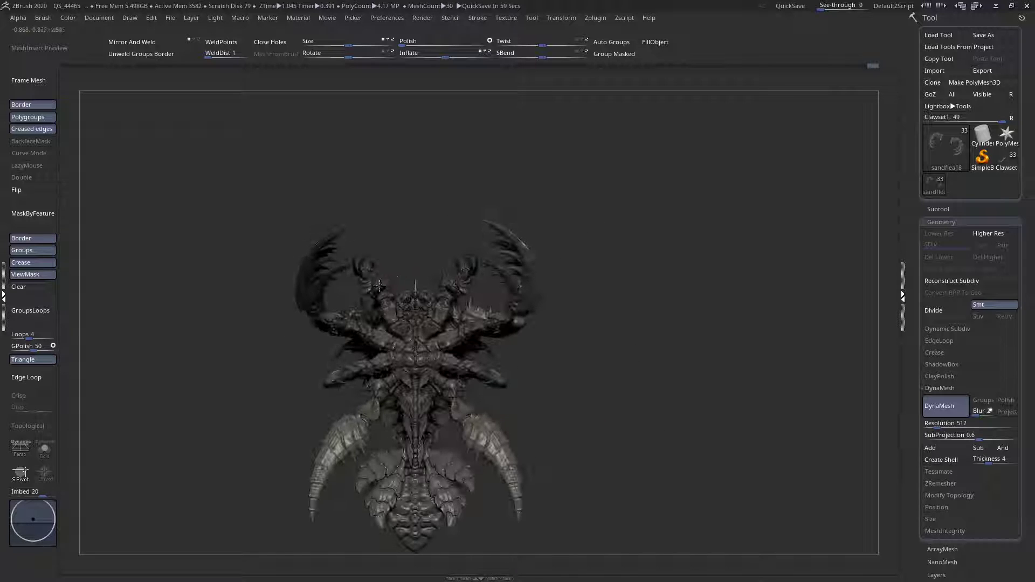
- Turn off the mask view and isolate the claw set in Solo mode
{"action": "left_click", "coordinate": [31, 275]}
{"action": "right_click_drag", "start_coordinate": [445, 275], "coordinate": [429, 426]}
{"action": "right_click_drag", "start_coordinate": [404, 302], "coordinate": [427, 265]}
{"action": "left_click", "coordinate": [44, 451]}
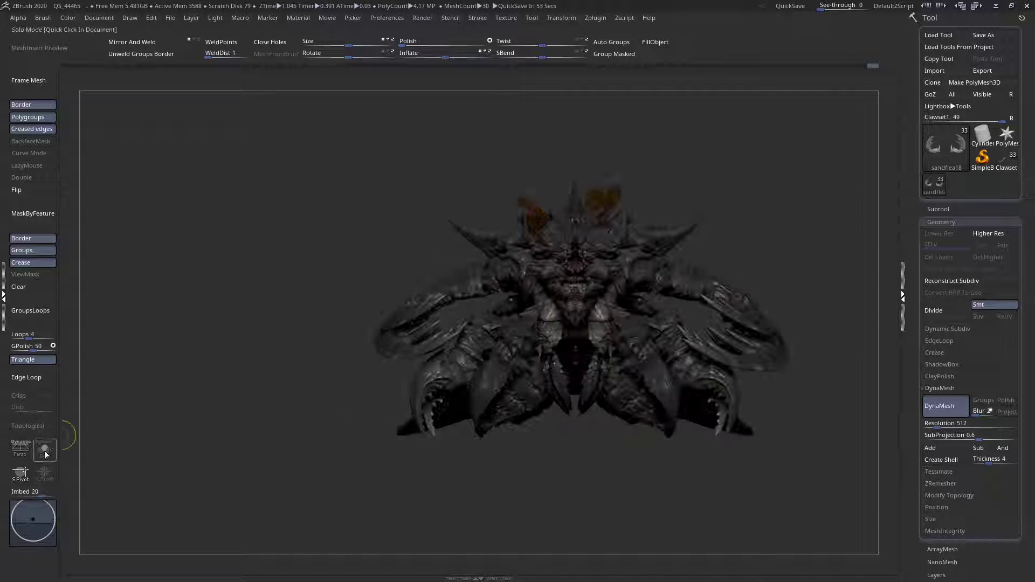
{"action": "mouse_move", "coordinate": [431, 449]}
{"action": "right_mouse_down", "text": "ctrl"}
{"action": "mouse_move", "coordinate": [444, 367]}
{"action": "mouse_move", "coordinate": [434, 222]}
{"action": "mouse_move", "coordinate": [416, 253]}
{"action": "mouse_move", "coordinate": [435, 358]}
{"action": "mouse_move", "coordinate": [438, 281]}
{"action": "mouse_move", "coordinate": [494, 371]}
{"action": "mouse_move", "coordinate": [458, 361]}
{"action": "mouse_move", "coordinate": [539, 391]}
{"action": "mouse_move", "coordinate": [598, 394]}
{"action": "mouse_move", "coordinate": [661, 436]}
{"action": "mouse_move", "coordinate": [425, 401]}
{"action": "right_mouse_up", "text": "ctrl"}
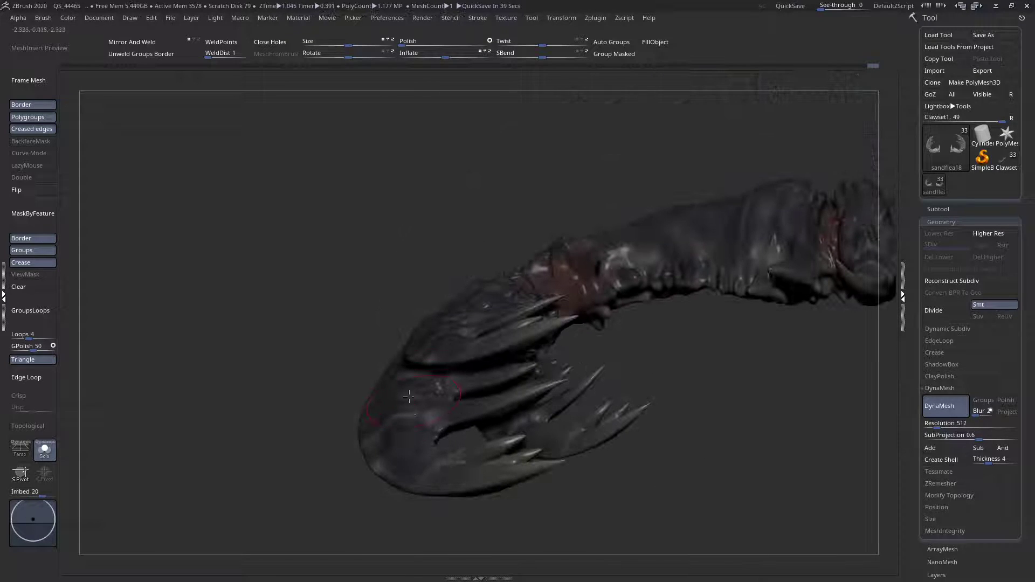
- Select the Move brush for reshaping the spikes along the inner edge of the claw's pincer
{"action": "right_click_drag", "start_coordinate": [413, 438], "coordinate": [489, 438]}
{"action": "right_click_drag", "start_coordinate": [423, 472], "coordinate": [461, 495]}
{"action": "right_click_drag", "start_coordinate": [435, 445], "coordinate": [418, 377]}
{"action": "right_click_drag", "start_coordinate": [384, 321], "coordinate": [475, 307]}
{"action": "right_click", "coordinate": [473, 319]}
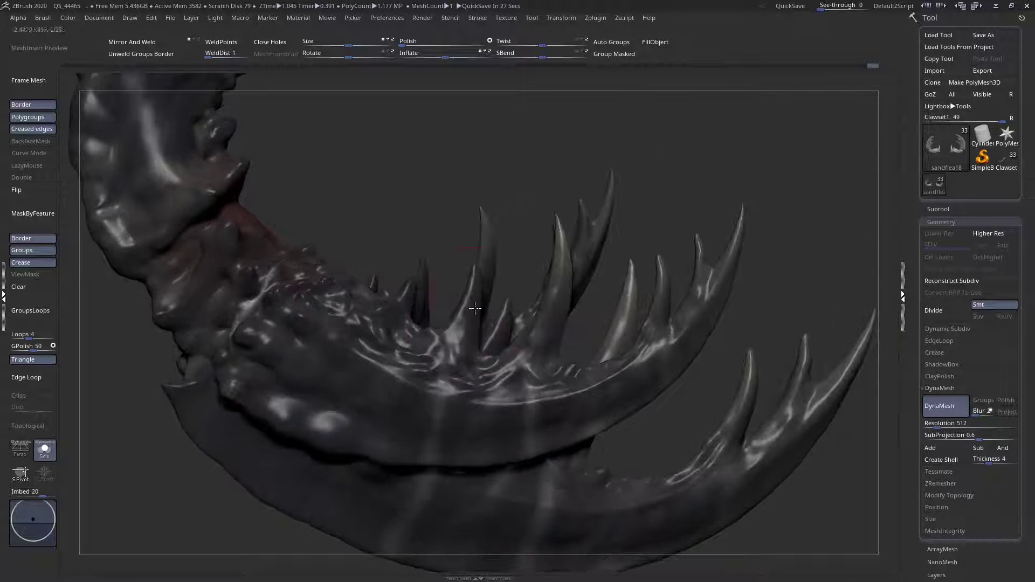
{"action": "right_click", "coordinate": [466, 281]}
{"action": "left_click", "coordinate": [423, 279]}
{"action": "key", "text": "m"}
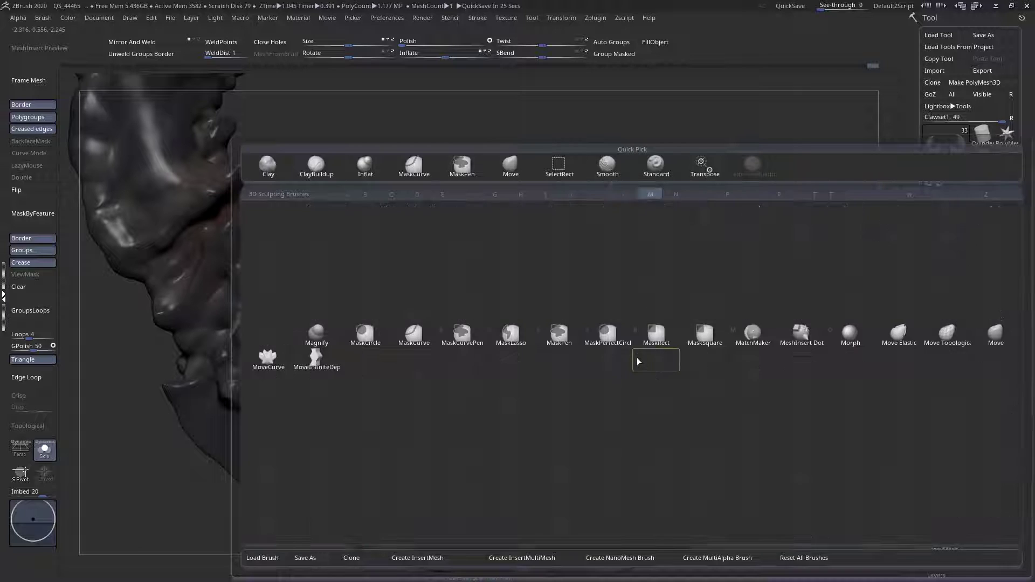
{"action": "key", "text": "v"}
- Shorten the small spike beside the fork on the pincer's inner edge with the Move brush
{"action": "right_click_drag", "start_coordinate": [499, 313], "coordinate": [476, 322], "text": "ctrl"}
{"action": "right_click_drag", "start_coordinate": [465, 262], "coordinate": [471, 265]}
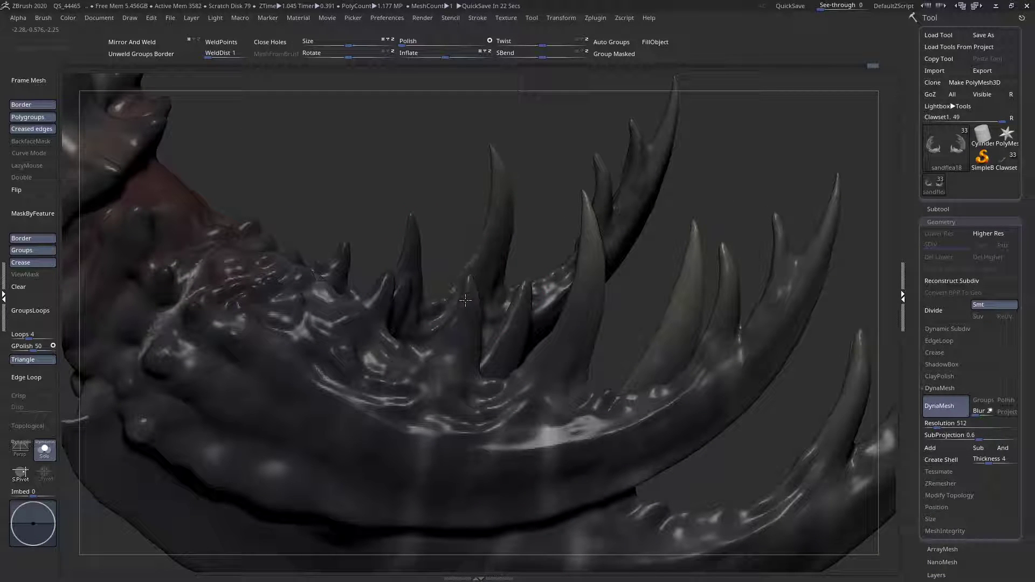
{"action": "right_click_drag", "start_coordinate": [598, 308], "coordinate": [581, 238]}
{"action": "right_click", "coordinate": [591, 259]}
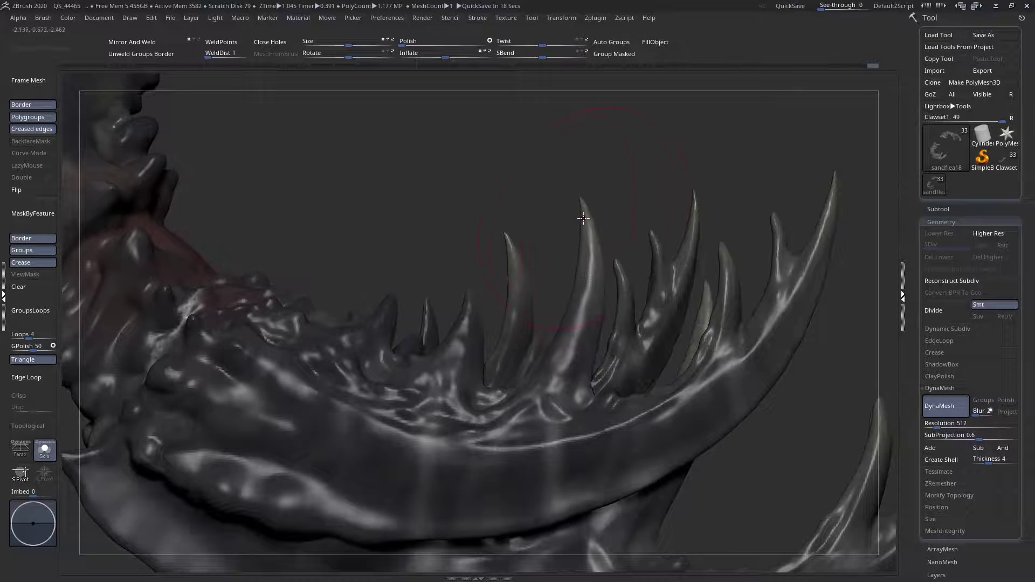
{"action": "right_click_drag", "start_coordinate": [575, 339], "coordinate": [572, 370]}
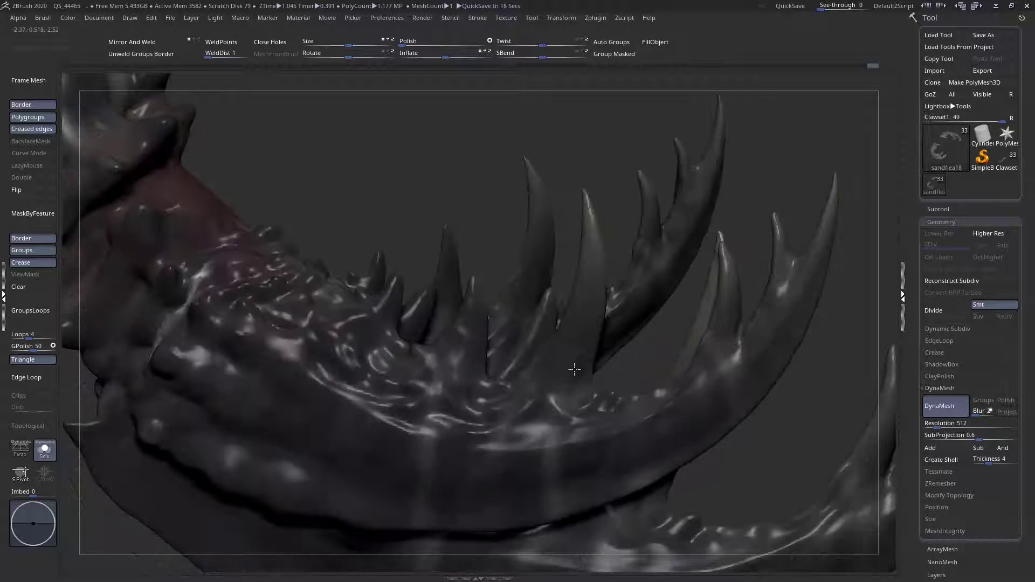
{"action": "mouse_move", "coordinate": [583, 295]}
{"action": "right_mouse_down"}
{"action": "mouse_move", "coordinate": [581, 341]}
{"action": "mouse_move", "coordinate": [568, 333]}
{"action": "mouse_move", "coordinate": [575, 360]}
{"action": "mouse_move", "coordinate": [517, 271]}
{"action": "mouse_move", "coordinate": [478, 342]}
{"action": "mouse_move", "coordinate": [490, 345]}
{"action": "mouse_move", "coordinate": [502, 318]}
{"action": "right_mouse_up"}
{"action": "key", "text": "space"}
{"action": "key", "text": "space"}
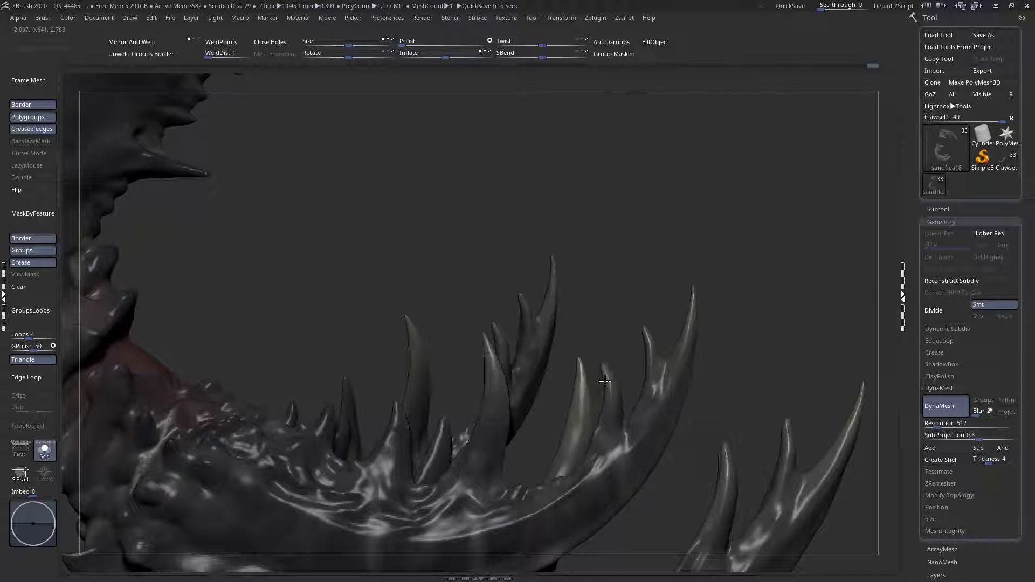
{"action": "mouse_move", "coordinate": [604, 389]}
{"action": "right_mouse_down"}
{"action": "mouse_move", "coordinate": [564, 323]}
{"action": "mouse_move", "coordinate": [583, 334]}
{"action": "right_mouse_up"}
{"action": "key", "text": "space"}
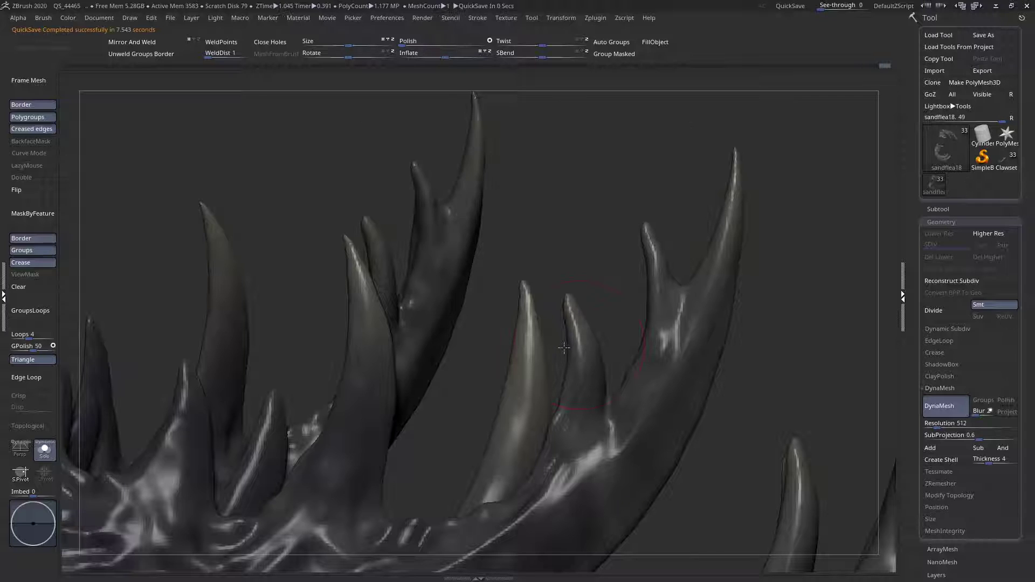
{"action": "left_click_drag", "start_coordinate": [566, 295], "coordinate": [578, 320]}
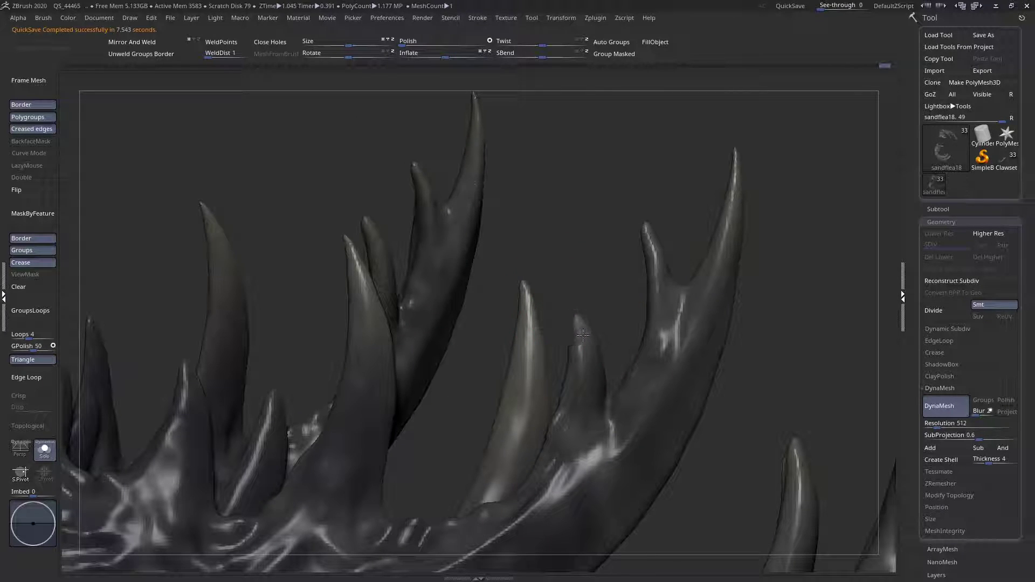
- Adjust the brush size and nudge the short spike that forks off near the pincer's tip
{"action": "right_click", "coordinate": [578, 318]}
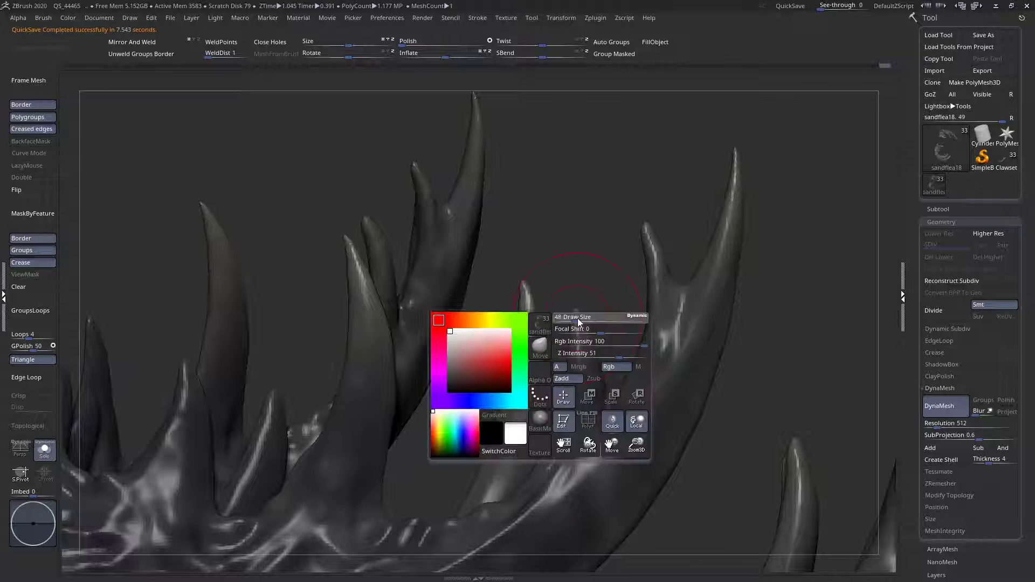
{"action": "right_click_drag", "start_coordinate": [646, 252], "coordinate": [628, 268], "text": "alt"}
{"action": "right_click", "coordinate": [627, 268]}
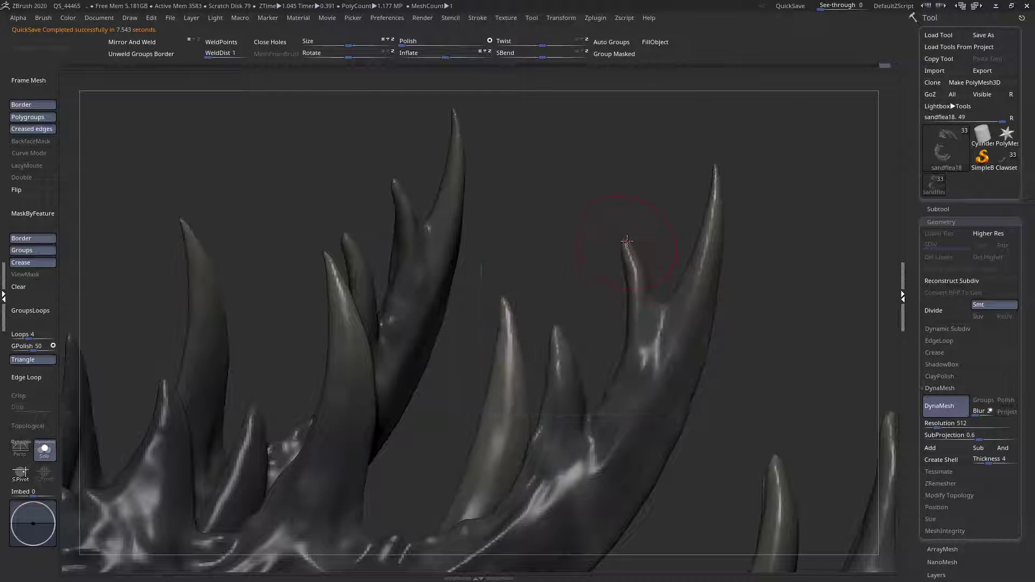
{"action": "mouse_move", "coordinate": [634, 288]}
{"action": "left_mouse_down"}
{"action": "mouse_move", "coordinate": [631, 274]}
{"action": "mouse_move", "coordinate": [636, 294]}
{"action": "left_mouse_up"}
{"action": "mouse_move", "coordinate": [540, 291]}
{"action": "right_mouse_down"}
{"action": "mouse_move", "coordinate": [545, 356]}
{"action": "mouse_move", "coordinate": [487, 341]}
{"action": "mouse_move", "coordinate": [527, 347]}
{"action": "mouse_move", "coordinate": [518, 351]}
{"action": "mouse_move", "coordinate": [556, 371]}
{"action": "right_mouse_up"}
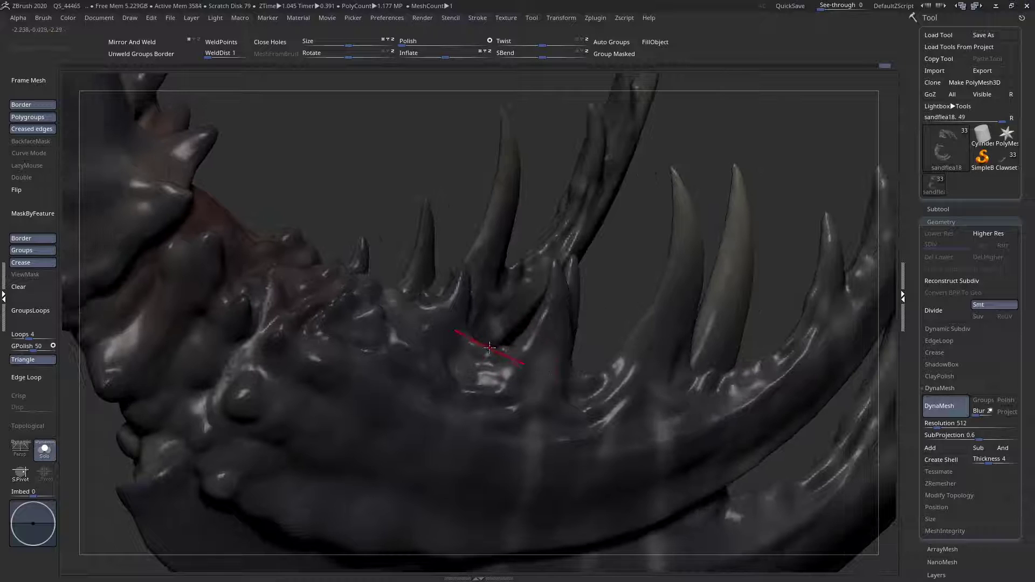
- Reshape the lumpy surface in the gap between the spikes toward the base of the pincer's inner edge
{"action": "left_click_drag", "start_coordinate": [491, 338], "coordinate": [495, 344]}
{"action": "right_click_drag", "start_coordinate": [511, 350], "coordinate": [512, 339]}
{"action": "left_click_drag", "start_coordinate": [516, 340], "coordinate": [512, 321]}
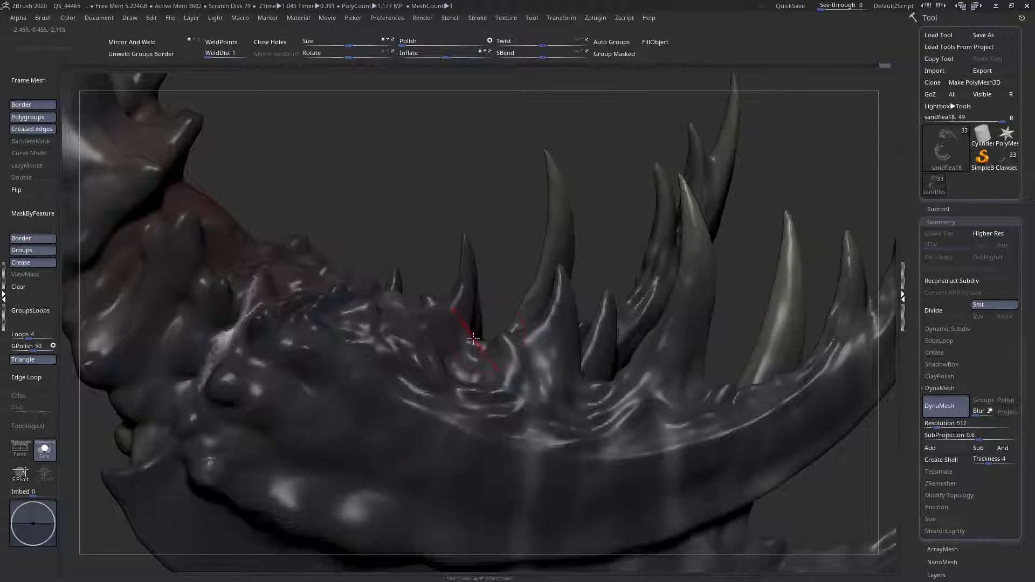
{"action": "mouse_move", "coordinate": [486, 323]}
{"action": "right_mouse_down"}
{"action": "mouse_move", "coordinate": [499, 335]}
{"action": "mouse_move", "coordinate": [488, 343]}
{"action": "right_mouse_up"}
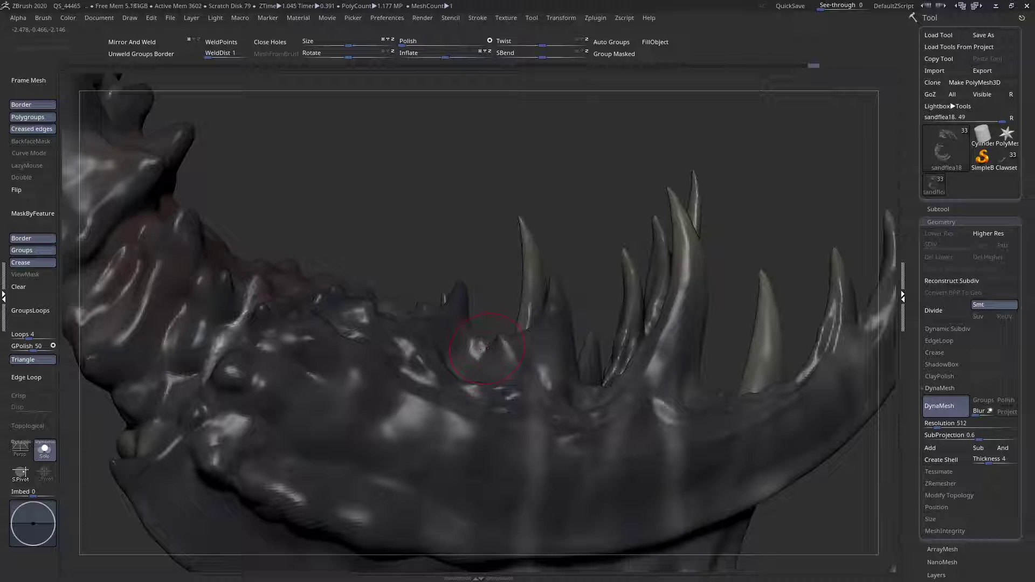
- Set the Draw Size to 75 and pull in the spike between the long middle spike and the pincer's base
{"action": "mouse_move", "coordinate": [413, 390]}
{"action": "right_mouse_down"}
{"action": "mouse_move", "coordinate": [351, 402]}
{"action": "mouse_move", "coordinate": [342, 302]}
{"action": "mouse_move", "coordinate": [364, 248]}
{"action": "mouse_move", "coordinate": [381, 446]}
{"action": "mouse_move", "coordinate": [349, 358]}
{"action": "right_mouse_up"}
{"action": "right_click", "coordinate": [350, 403]}
{"action": "left_click_drag", "start_coordinate": [414, 335], "coordinate": [408, 336]}
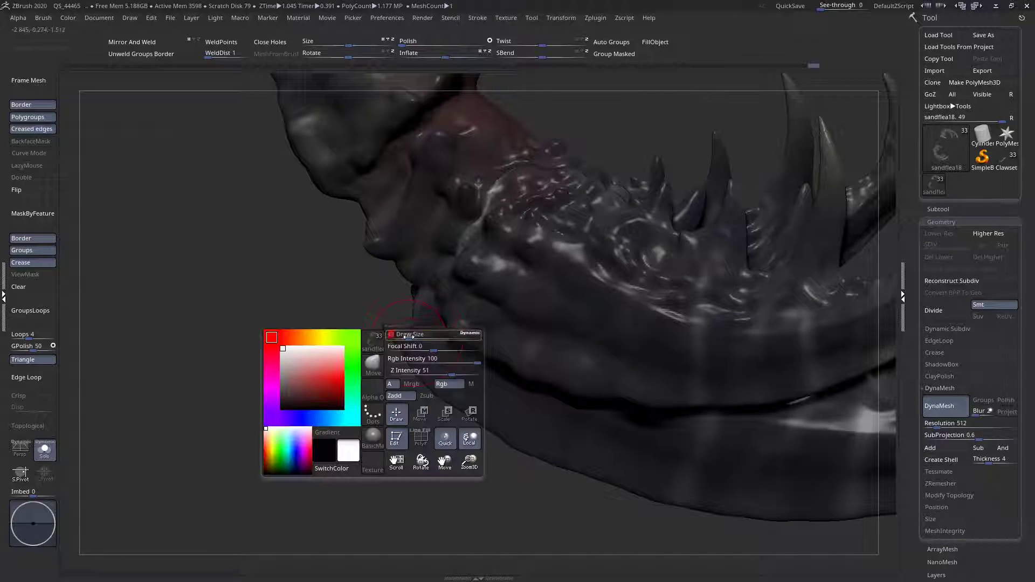
{"action": "right_click_drag", "start_coordinate": [399, 341], "coordinate": [472, 288], "text": "ctrl"}
{"action": "key", "text": "space"}
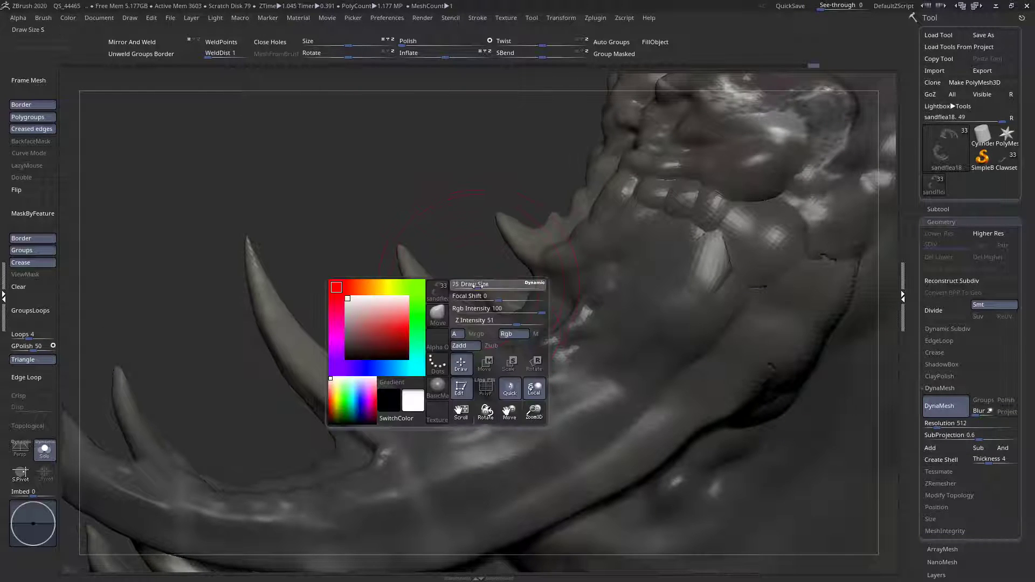
{"action": "right_click_drag", "start_coordinate": [399, 262], "coordinate": [404, 277]}
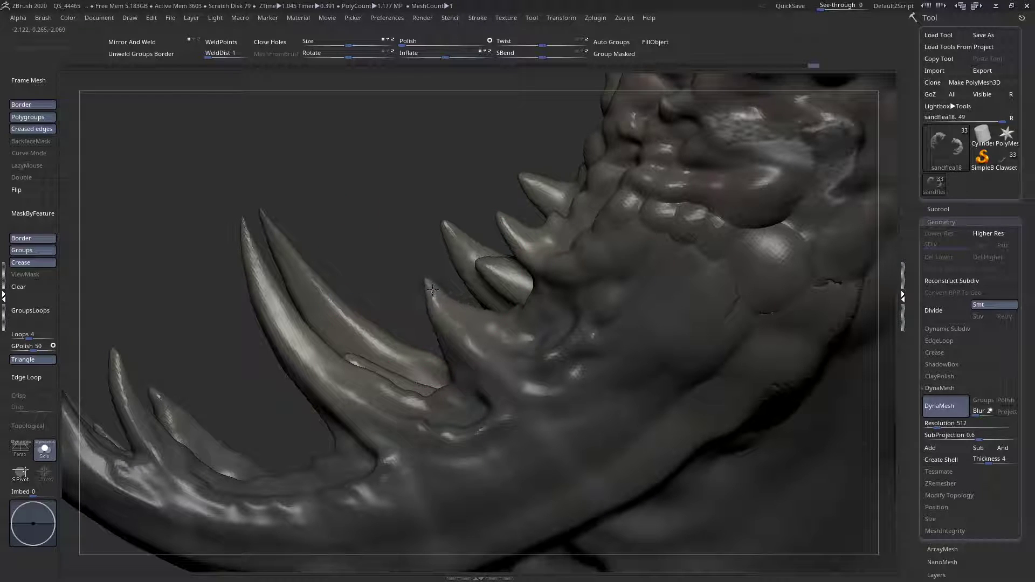
- Refine the curve of the long middle spike on the pincer's inner edge, resizing the Move brush as needed
{"action": "right_click_drag", "start_coordinate": [439, 306], "coordinate": [444, 273], "text": "ctrl"}
{"action": "right_click_drag", "start_coordinate": [381, 316], "coordinate": [411, 301], "text": "ctrl"}
{"action": "key", "text": "space"}
{"action": "left_click_drag", "start_coordinate": [386, 271], "coordinate": [397, 270]}
{"action": "mouse_move", "coordinate": [378, 232]}
{"action": "right_mouse_down"}
{"action": "mouse_move", "coordinate": [353, 250]}
{"action": "mouse_move", "coordinate": [364, 231]}
{"action": "right_mouse_up"}
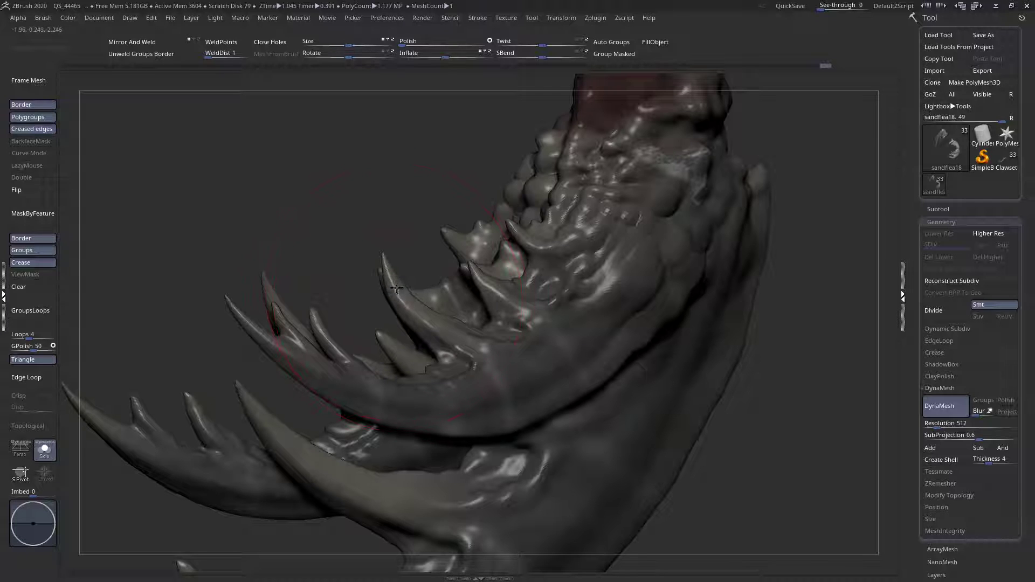
{"action": "key", "text": "space"}
{"action": "left_click_drag", "start_coordinate": [390, 270], "coordinate": [378, 270]}
{"action": "mouse_move", "coordinate": [372, 264]}
{"action": "right_mouse_down"}
{"action": "mouse_move", "coordinate": [404, 288]}
{"action": "mouse_move", "coordinate": [397, 239]}
{"action": "mouse_move", "coordinate": [415, 226]}
{"action": "mouse_move", "coordinate": [325, 246]}
{"action": "right_mouse_up"}
{"action": "right_click_drag", "start_coordinate": [296, 283], "coordinate": [290, 264]}
{"action": "key", "text": "space"}
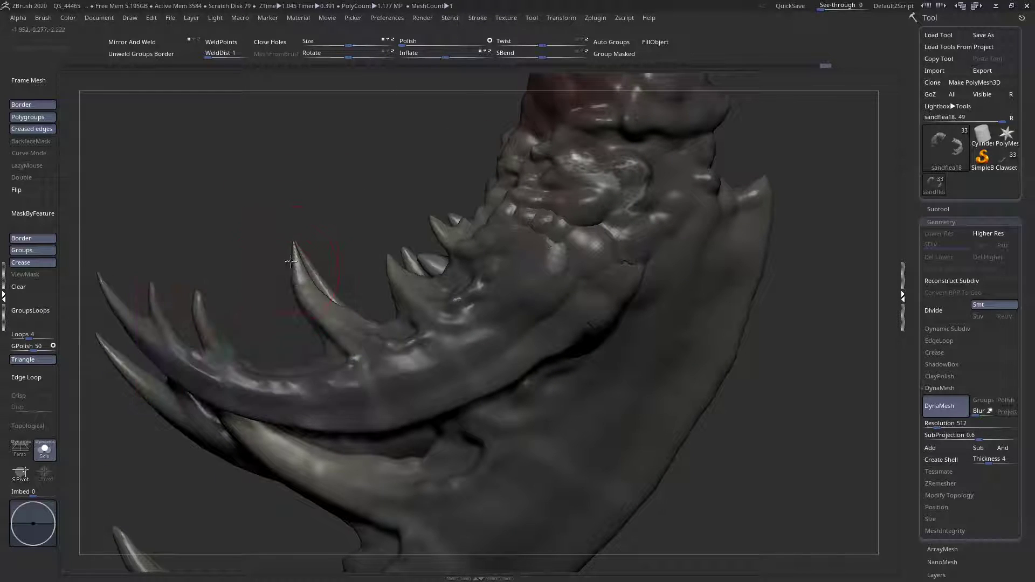
- Bend the tip of the long middle spike slightly back toward the claw's base
{"action": "mouse_move", "coordinate": [286, 263]}
{"action": "right_mouse_down"}
{"action": "mouse_move", "coordinate": [339, 256]}
{"action": "mouse_move", "coordinate": [377, 274]}
{"action": "mouse_move", "coordinate": [342, 323]}
{"action": "mouse_move", "coordinate": [349, 292]}
{"action": "mouse_move", "coordinate": [384, 261]}
{"action": "mouse_move", "coordinate": [368, 314]}
{"action": "right_mouse_up"}
{"action": "key", "text": "space"}
{"action": "key", "text": "space"}
{"action": "key", "text": "space"}
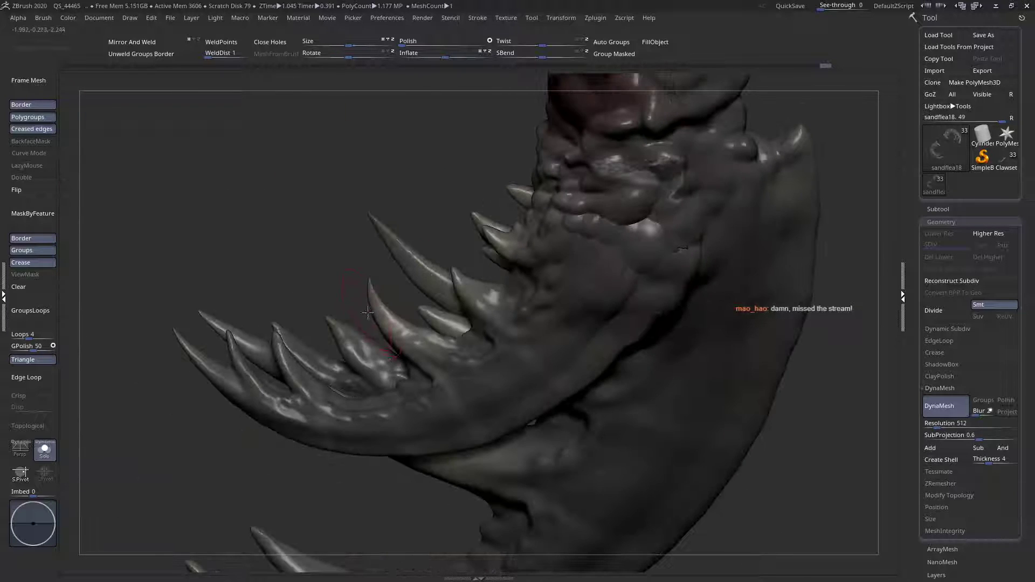
{"action": "key", "text": "space"}
{"action": "left_click_drag", "start_coordinate": [361, 299], "coordinate": [368, 299]}
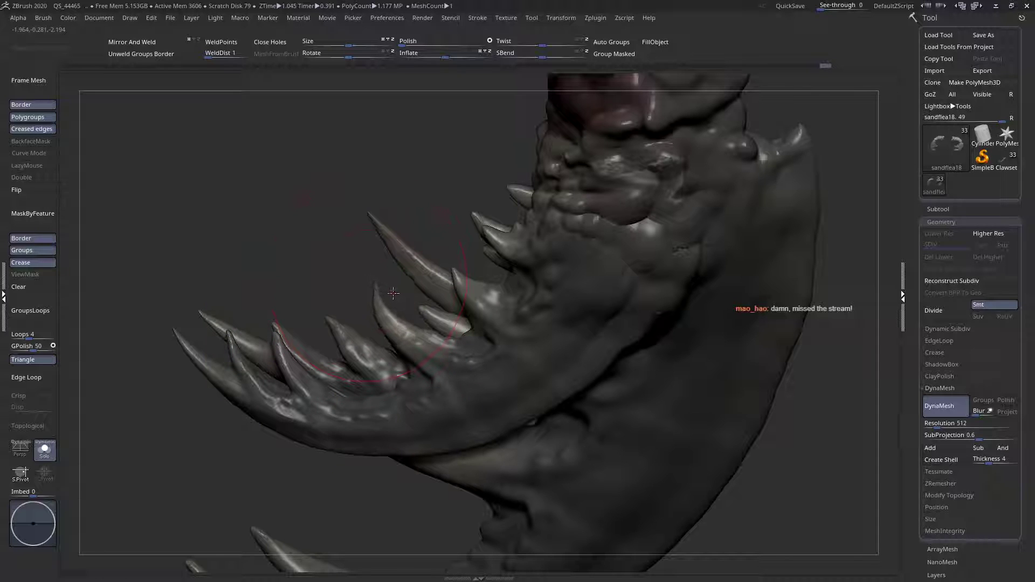
- Reshape the two short spikes near the pincer's tip with the Move brush
{"action": "right_click_drag", "start_coordinate": [382, 310], "coordinate": [585, 453]}
{"action": "key", "text": "space"}
{"action": "left_click_drag", "start_coordinate": [372, 296], "coordinate": [380, 294]}
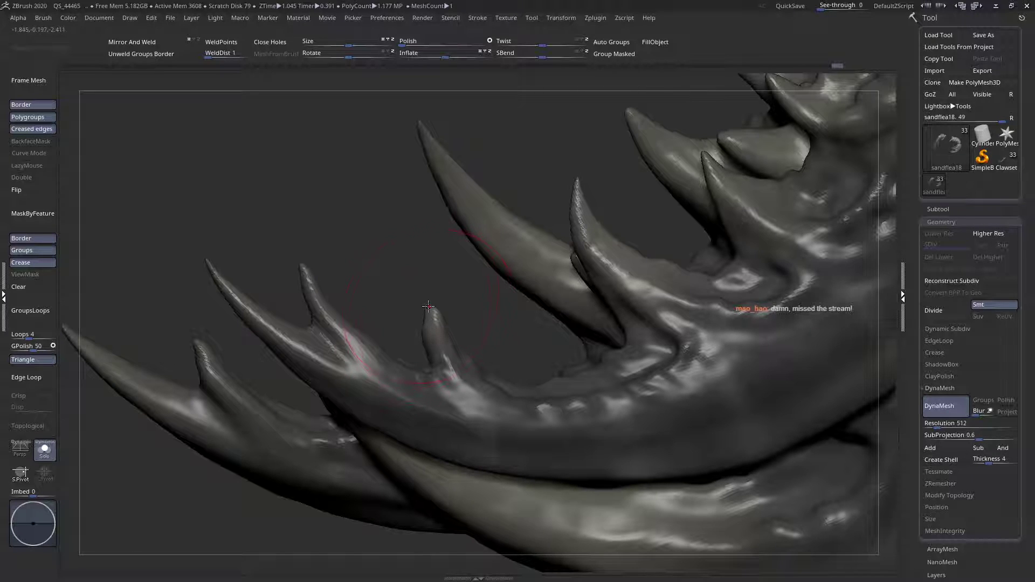
{"action": "right_click_drag", "start_coordinate": [406, 323], "coordinate": [345, 294]}
{"action": "key", "text": "space"}
{"action": "left_click_drag", "start_coordinate": [344, 281], "coordinate": [368, 308]}
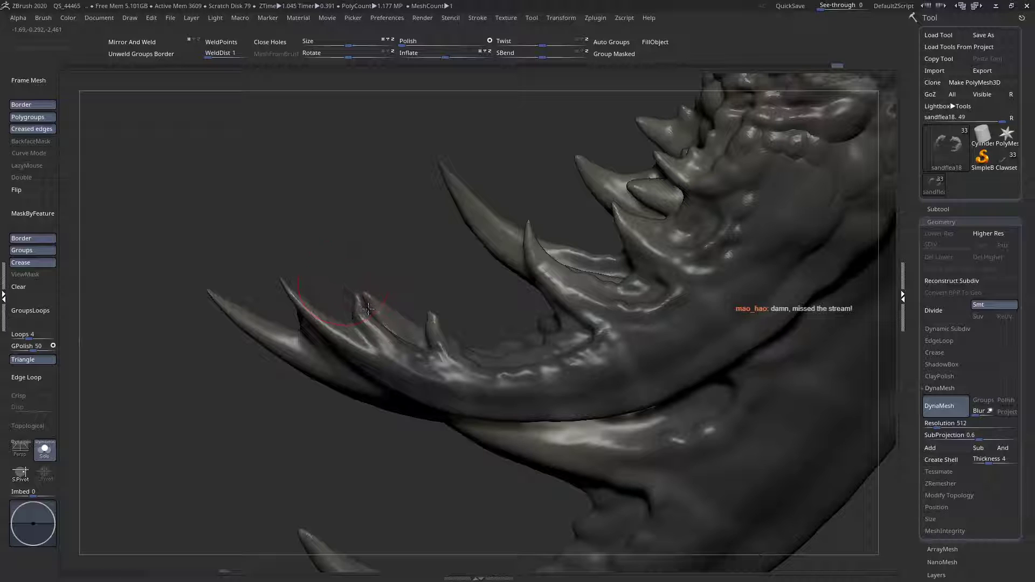
- Pull out the pincer's inner edge in the gap below the long middle spike with a smaller Move brush
{"action": "mouse_move", "coordinate": [296, 305]}
{"action": "right_mouse_down"}
{"action": "mouse_move", "coordinate": [457, 326]}
{"action": "mouse_move", "coordinate": [510, 376]}
{"action": "mouse_move", "coordinate": [459, 326]}
{"action": "right_mouse_up"}
{"action": "key", "text": "space"}
{"action": "left_click_drag", "start_coordinate": [455, 323], "coordinate": [452, 322]}
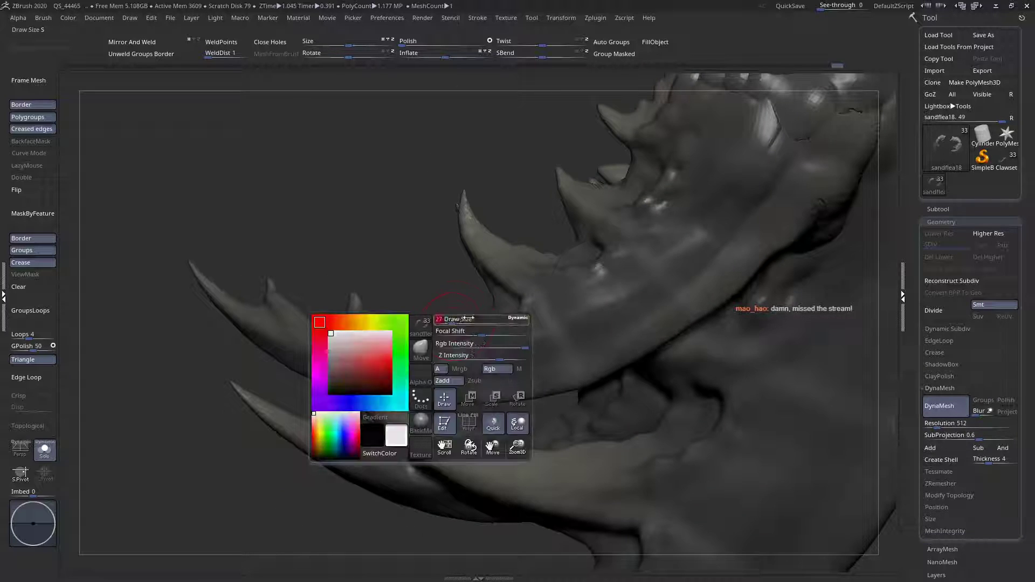
{"action": "right_click_drag", "start_coordinate": [454, 325], "coordinate": [485, 304]}
{"action": "key", "text": "space"}
{"action": "left_click_drag", "start_coordinate": [490, 306], "coordinate": [486, 306]}
{"action": "right_click_drag", "start_coordinate": [489, 304], "coordinate": [501, 321]}
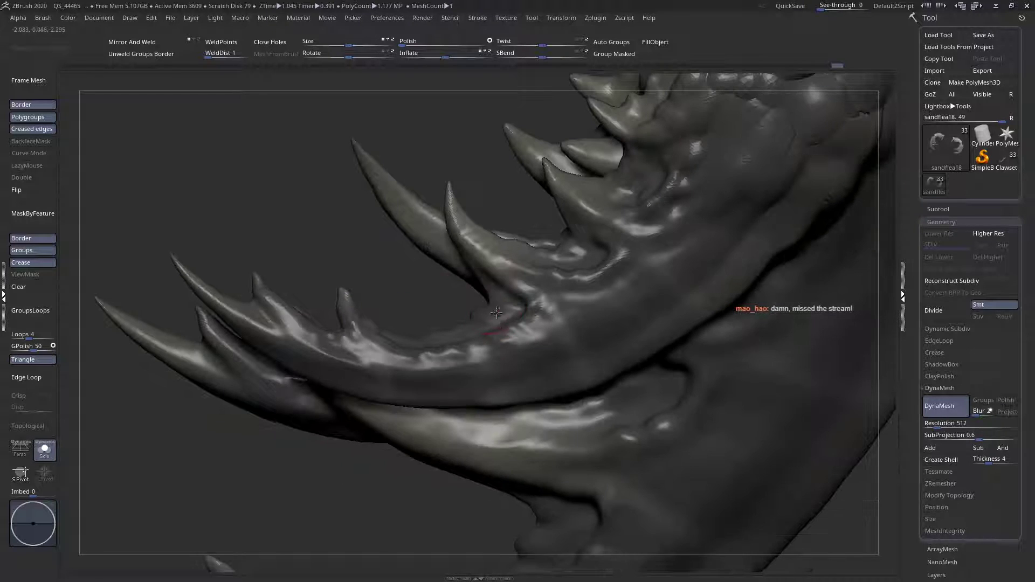
{"action": "left_click_drag", "start_coordinate": [490, 304], "coordinate": [461, 293]}
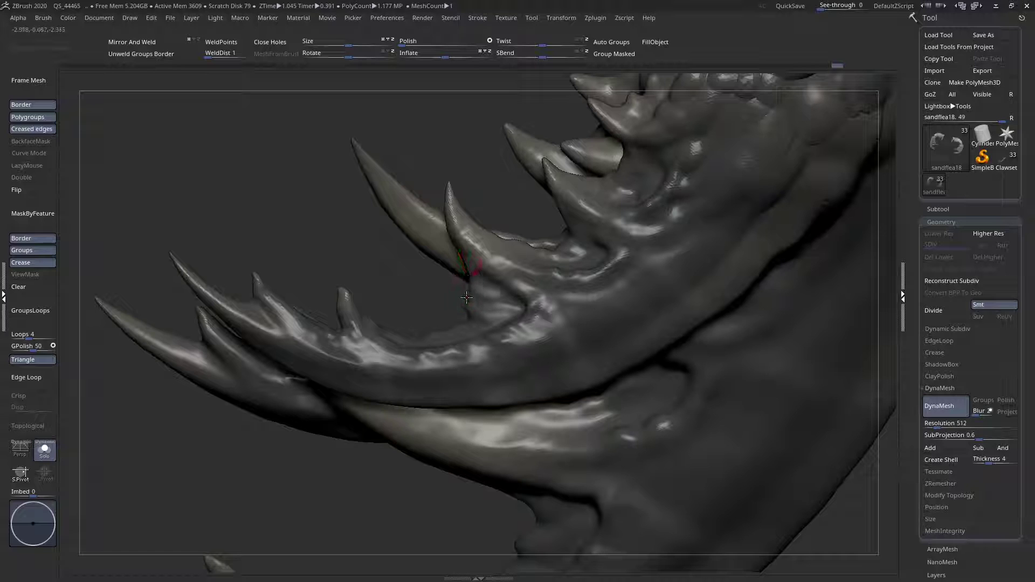
{"action": "right_click_drag", "start_coordinate": [464, 322], "coordinate": [459, 331]}
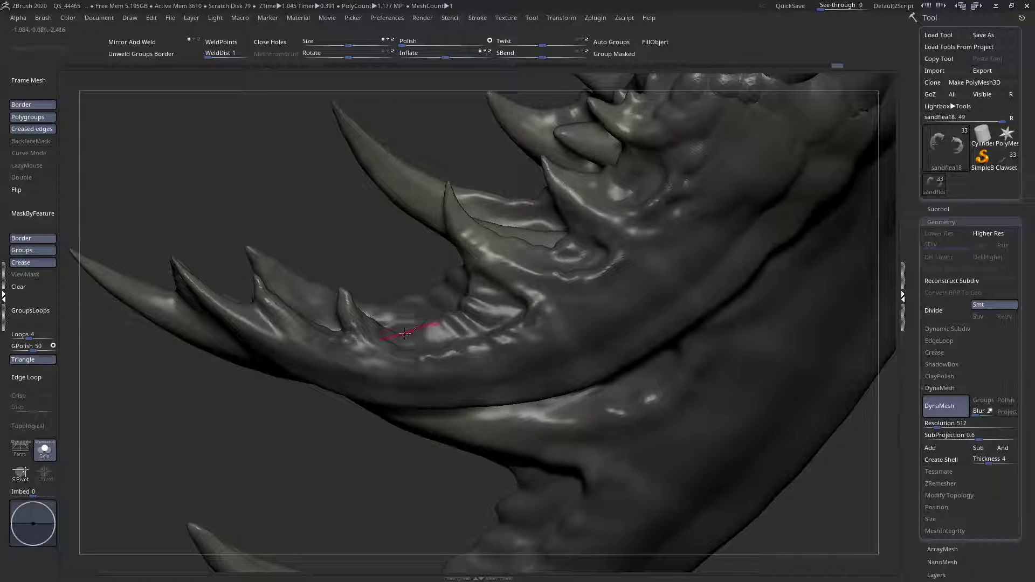
- Adjust the inner edge between the two short spikes near the pincer's tip
{"action": "mouse_move", "coordinate": [403, 311]}
{"action": "right_mouse_down"}
{"action": "mouse_move", "coordinate": [462, 299]}
{"action": "mouse_move", "coordinate": [468, 285]}
{"action": "mouse_move", "coordinate": [453, 299]}
{"action": "mouse_move", "coordinate": [456, 277]}
{"action": "mouse_move", "coordinate": [429, 298]}
{"action": "right_mouse_up"}
{"action": "mouse_move", "coordinate": [377, 342]}
{"action": "right_mouse_down"}
{"action": "mouse_move", "coordinate": [426, 353]}
{"action": "mouse_move", "coordinate": [418, 334]}
{"action": "mouse_move", "coordinate": [457, 356]}
{"action": "mouse_move", "coordinate": [460, 382]}
{"action": "right_mouse_up"}
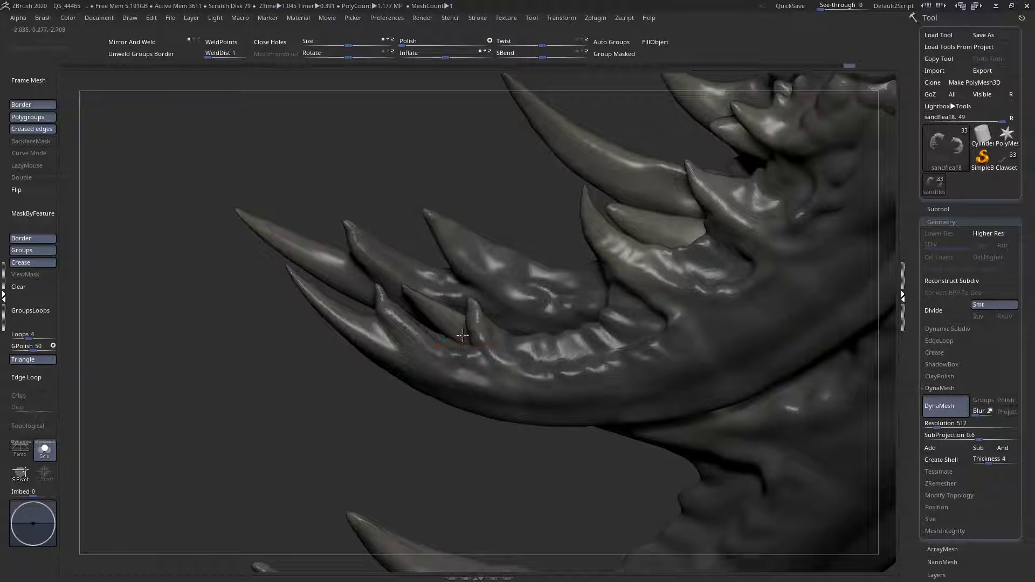
{"action": "mouse_move", "coordinate": [451, 342]}
{"action": "right_mouse_down"}
{"action": "mouse_move", "coordinate": [461, 337]}
{"action": "mouse_move", "coordinate": [365, 284]}
{"action": "mouse_move", "coordinate": [555, 302]}
{"action": "mouse_move", "coordinate": [563, 265]}
{"action": "mouse_move", "coordinate": [537, 292]}
{"action": "mouse_move", "coordinate": [555, 287]}
{"action": "right_mouse_up"}
- Resize the Move brush and reshape the knobbly inner contour just below the claw's joint
{"action": "key", "text": "space"}
{"action": "key", "text": "space"}
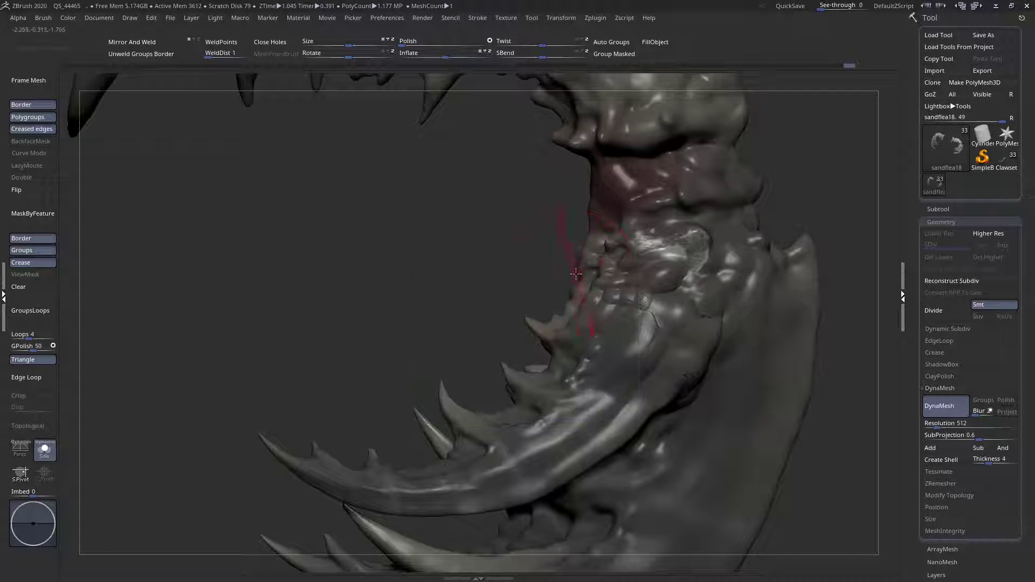
{"action": "right_click_drag", "start_coordinate": [587, 278], "coordinate": [600, 284], "text": "ctrl"}
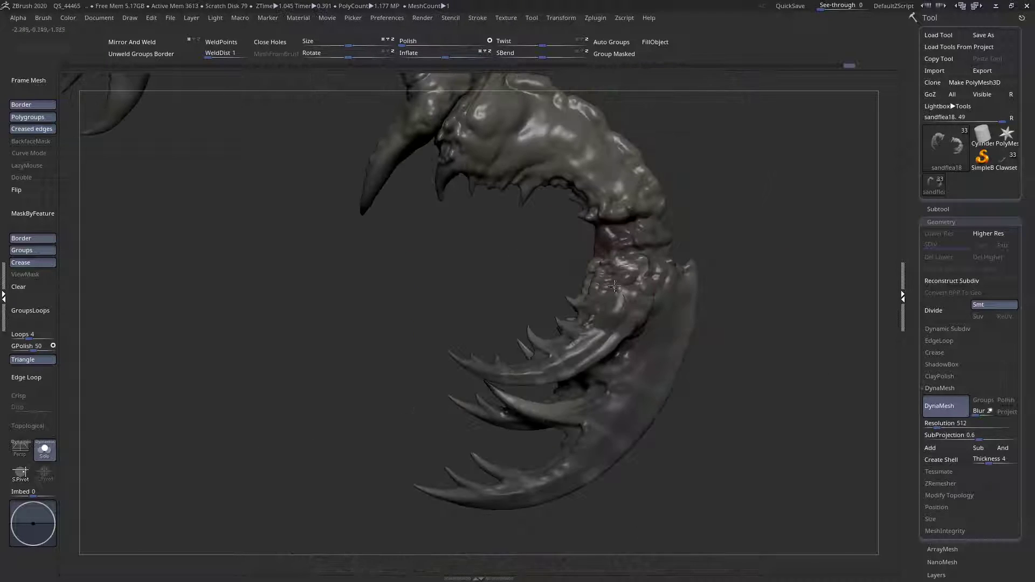
- Set the Draw Size to 233 and reshape the outer edge of the large lower finger
{"action": "key", "text": "space"}
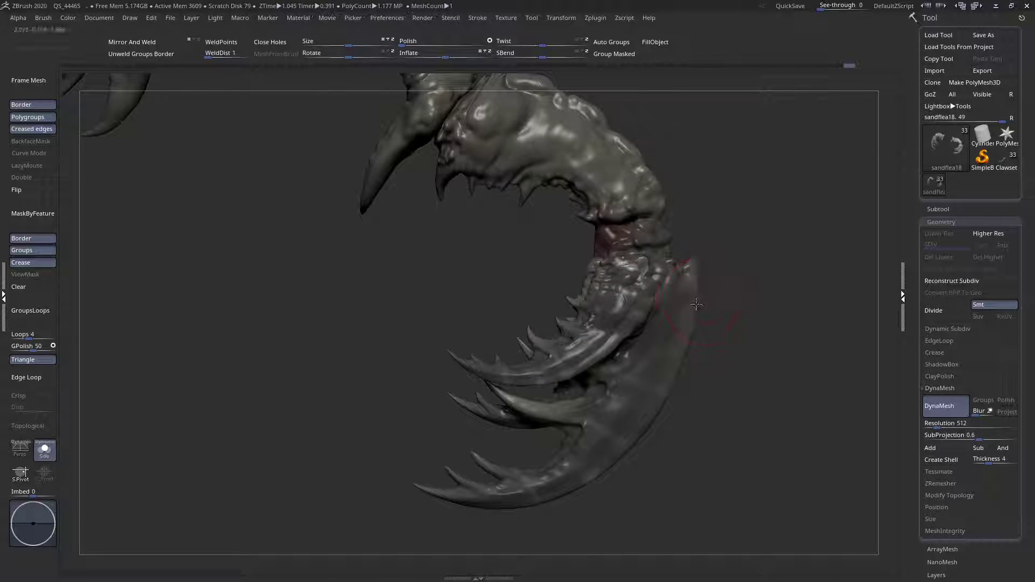
{"action": "right_click_drag", "start_coordinate": [698, 301], "coordinate": [699, 274]}
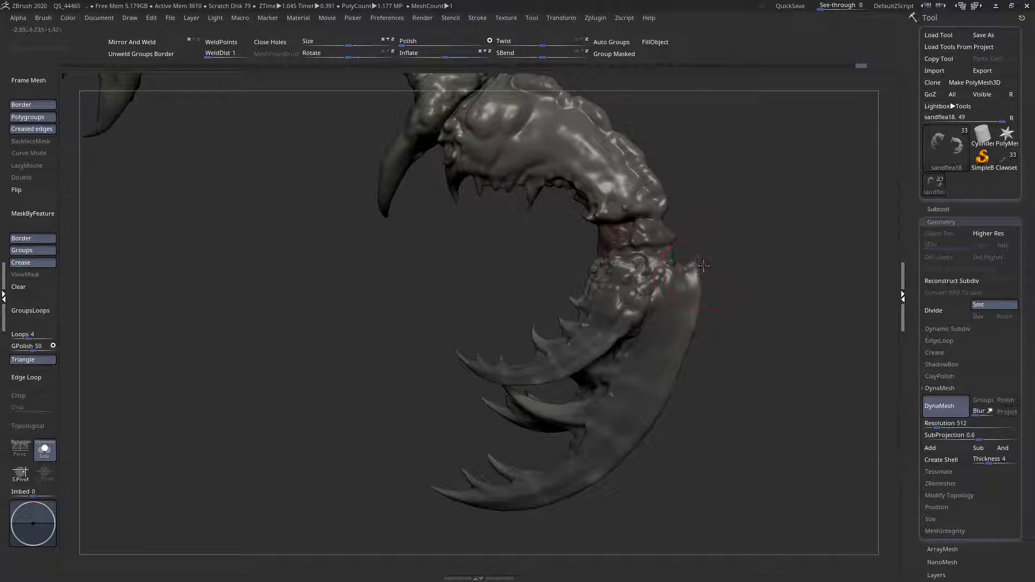
{"action": "right_click_drag", "start_coordinate": [698, 327], "coordinate": [704, 326]}
{"action": "key", "text": "space"}
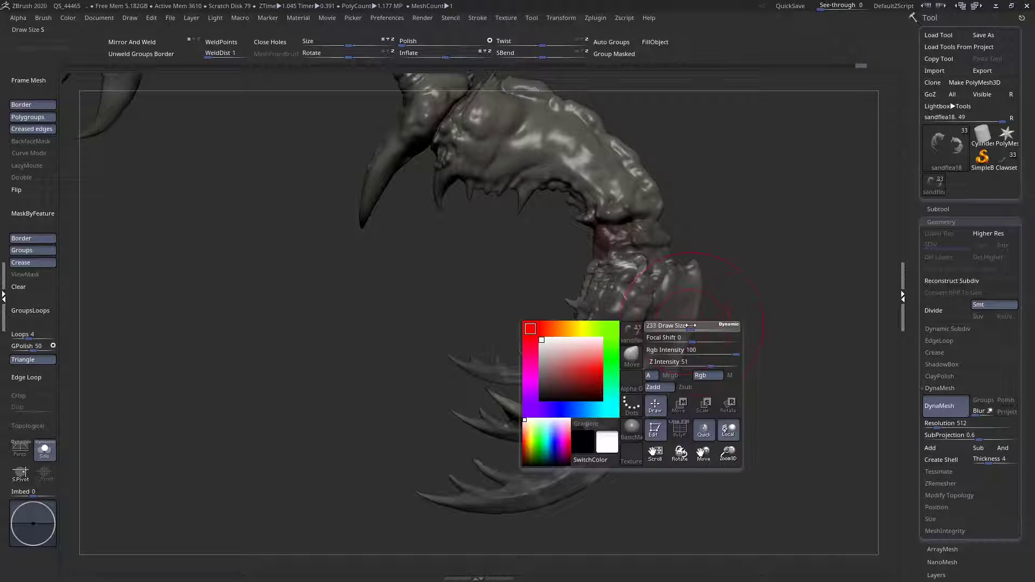
{"action": "left_click_drag", "start_coordinate": [686, 358], "coordinate": [698, 363]}
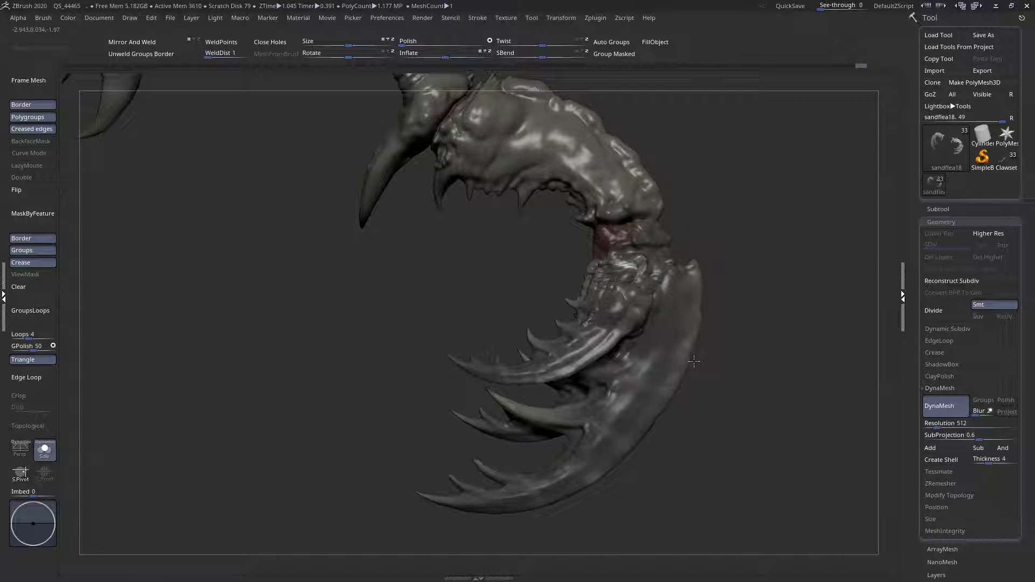
{"action": "right_click_drag", "start_coordinate": [694, 361], "coordinate": [696, 360]}
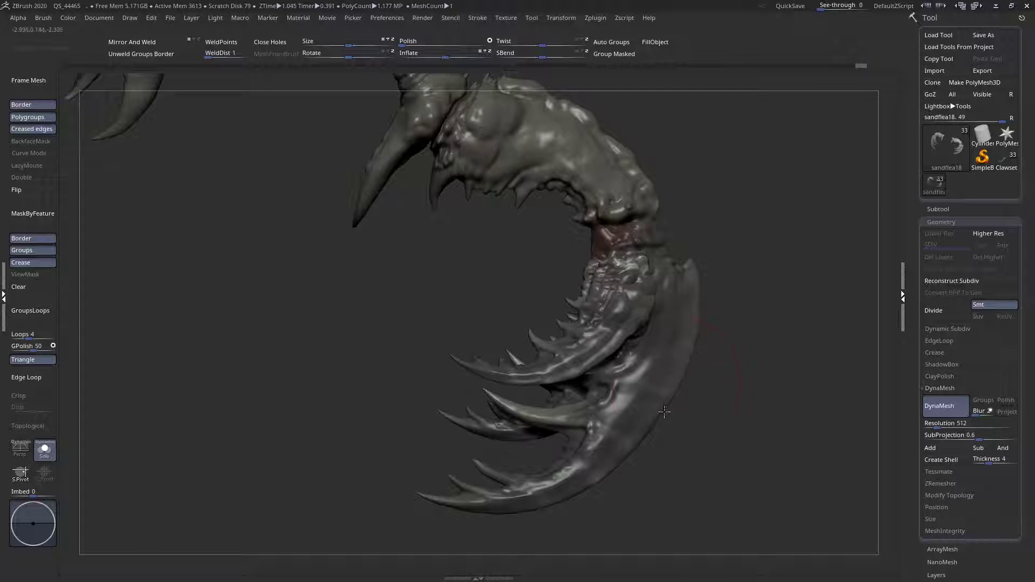
{"action": "left_click_drag", "start_coordinate": [657, 439], "coordinate": [656, 435]}
{"action": "right_click_drag", "start_coordinate": [661, 422], "coordinate": [636, 454]}
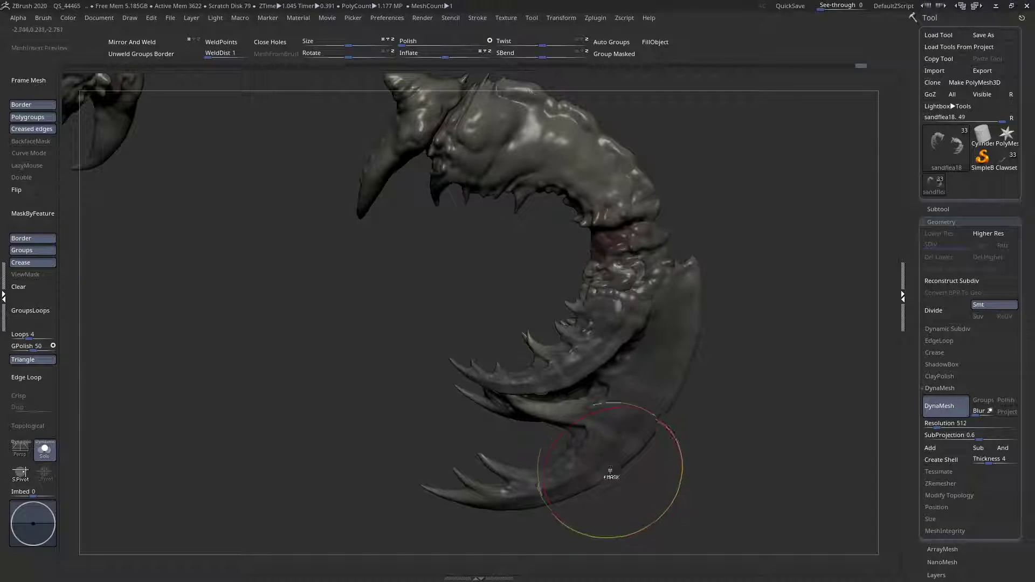
- Adjust the silhouette of the upper, spiked pincer finger with a resized Move brush
{"action": "key", "text": "f"}
{"action": "mouse_move", "coordinate": [573, 418]}
{"action": "right_mouse_down"}
{"action": "mouse_move", "coordinate": [673, 430]}
{"action": "mouse_move", "coordinate": [567, 438]}
{"action": "mouse_move", "coordinate": [536, 470]}
{"action": "mouse_move", "coordinate": [535, 379]}
{"action": "mouse_move", "coordinate": [574, 437]}
{"action": "mouse_move", "coordinate": [527, 379]}
{"action": "mouse_move", "coordinate": [519, 402]}
{"action": "right_mouse_up"}
{"action": "key", "text": "space"}
{"action": "right_click_drag", "start_coordinate": [571, 345], "coordinate": [535, 423]}
{"action": "key", "text": "space"}
{"action": "left_click_drag", "start_coordinate": [602, 346], "coordinate": [592, 348]}
{"action": "mouse_move", "coordinate": [591, 348]}
{"action": "right_mouse_down"}
{"action": "mouse_move", "coordinate": [500, 351]}
{"action": "mouse_move", "coordinate": [595, 354]}
{"action": "mouse_move", "coordinate": [592, 344]}
{"action": "right_mouse_up"}
{"action": "left_click_drag", "start_coordinate": [597, 344], "coordinate": [593, 344]}
- Refine the claw's inner contour between the joint and the first spike with the Move brush and smoothing
{"action": "right_click_drag", "start_coordinate": [593, 345], "coordinate": [716, 443], "text": "ctrl"}
{"action": "left_click_drag", "start_coordinate": [643, 248], "coordinate": [629, 248]}
{"action": "key", "text": "space"}
{"action": "mouse_move", "coordinate": [588, 331]}
{"action": "left_mouse_down"}
{"action": "mouse_move", "coordinate": [578, 332]}
{"action": "mouse_move", "coordinate": [637, 325]}
{"action": "left_mouse_up"}
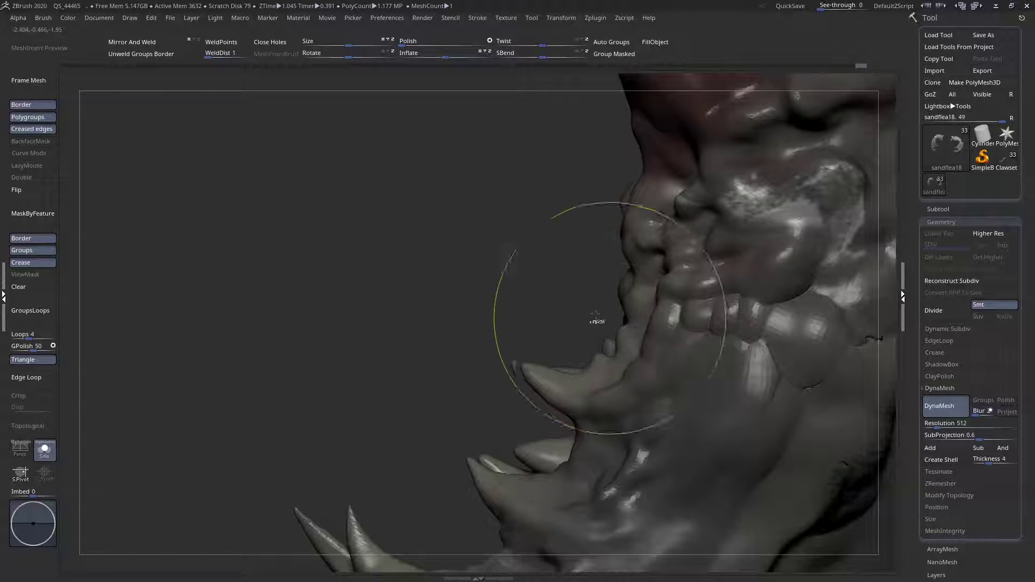
{"action": "right_click_drag", "start_coordinate": [612, 316], "coordinate": [587, 264], "text": "ctrl"}
{"action": "key", "text": "space"}
{"action": "left_click_drag", "start_coordinate": [632, 301], "coordinate": [626, 317]}
- Resize the Move brush and adjust the knobs along the inner edge near the claw's joint
{"action": "right_click_drag", "start_coordinate": [625, 317], "coordinate": [684, 309]}
{"action": "key", "text": "space"}
{"action": "right_click_drag", "start_coordinate": [616, 317], "coordinate": [593, 311]}
{"action": "left_click_drag", "start_coordinate": [590, 310], "coordinate": [577, 310]}
- Set the Move brush's Draw Size to 215 for reshaping the large claws
{"action": "right_click_drag", "start_coordinate": [593, 311], "coordinate": [504, 363]}
{"action": "mouse_move", "coordinate": [651, 363]}
{"action": "right_mouse_down"}
{"action": "mouse_move", "coordinate": [552, 249]}
{"action": "mouse_move", "coordinate": [550, 353]}
{"action": "right_mouse_up"}
{"action": "key", "text": "space"}
{"action": "left_click", "coordinate": [606, 286]}
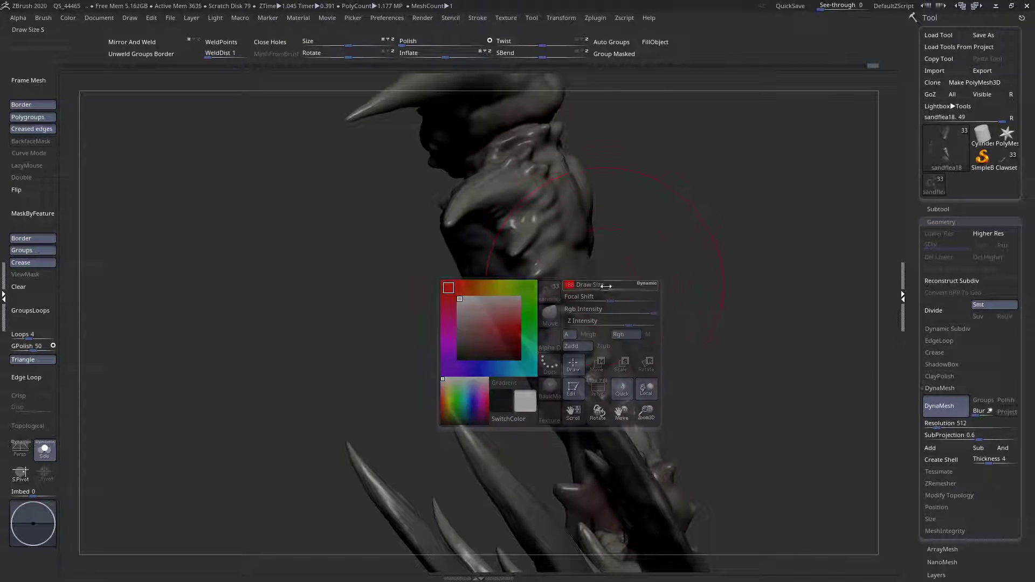
{"action": "left_click_drag", "start_coordinate": [617, 285], "coordinate": [635, 282]}
{"action": "mouse_move", "coordinate": [626, 281]}
{"action": "right_mouse_down"}
{"action": "mouse_move", "coordinate": [620, 178]}
{"action": "mouse_move", "coordinate": [551, 322]}
{"action": "mouse_move", "coordinate": [577, 258]}
{"action": "mouse_move", "coordinate": [575, 308]}
{"action": "mouse_move", "coordinate": [553, 326]}
{"action": "right_mouse_up"}
{"action": "key", "text": "space"}
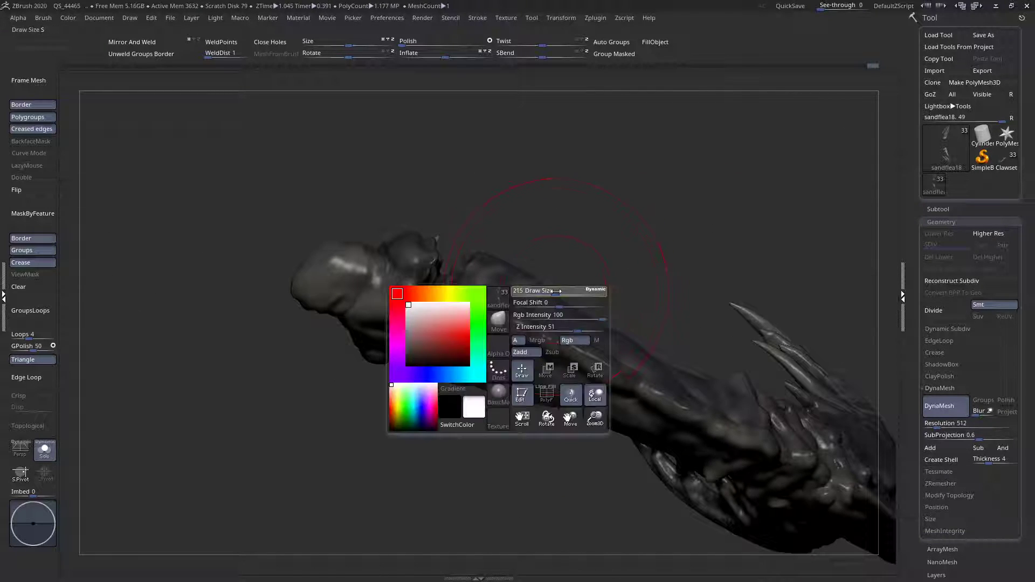
{"action": "mouse_move", "coordinate": [573, 268]}
{"action": "right_mouse_down"}
{"action": "mouse_move", "coordinate": [566, 286]}
{"action": "mouse_move", "coordinate": [451, 302]}
{"action": "mouse_move", "coordinate": [517, 294]}
{"action": "mouse_move", "coordinate": [511, 308]}
{"action": "mouse_move", "coordinate": [543, 296]}
{"action": "mouse_move", "coordinate": [532, 328]}
{"action": "mouse_move", "coordinate": [624, 356]}
{"action": "mouse_move", "coordinate": [509, 401]}
{"action": "mouse_move", "coordinate": [548, 327]}
{"action": "right_mouse_up"}
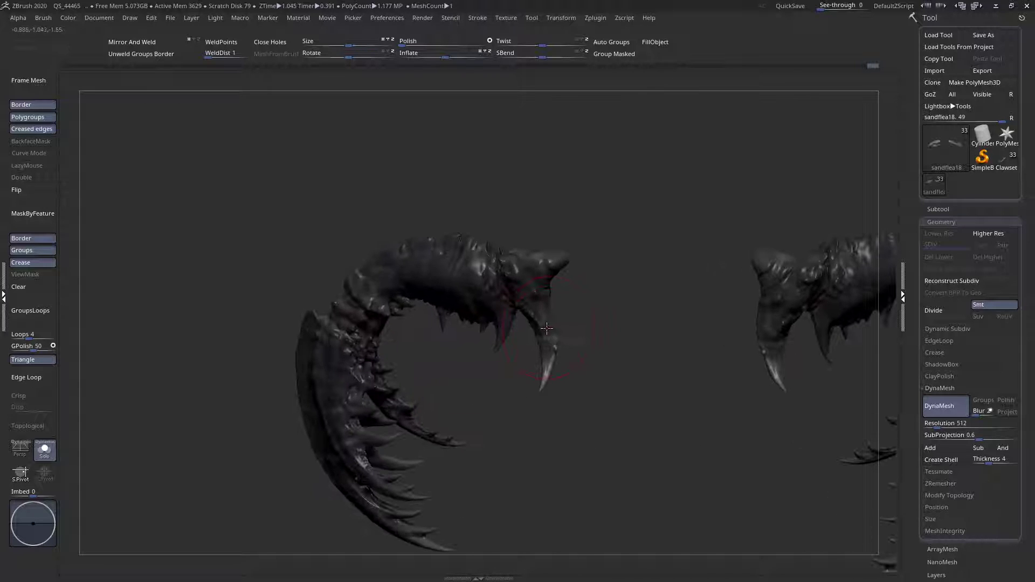
- Check the claws' silhouette against the whole creature and isolate them again
{"action": "left_click", "coordinate": [44, 451]}
{"action": "right_click_drag", "start_coordinate": [527, 439], "coordinate": [259, 356]}
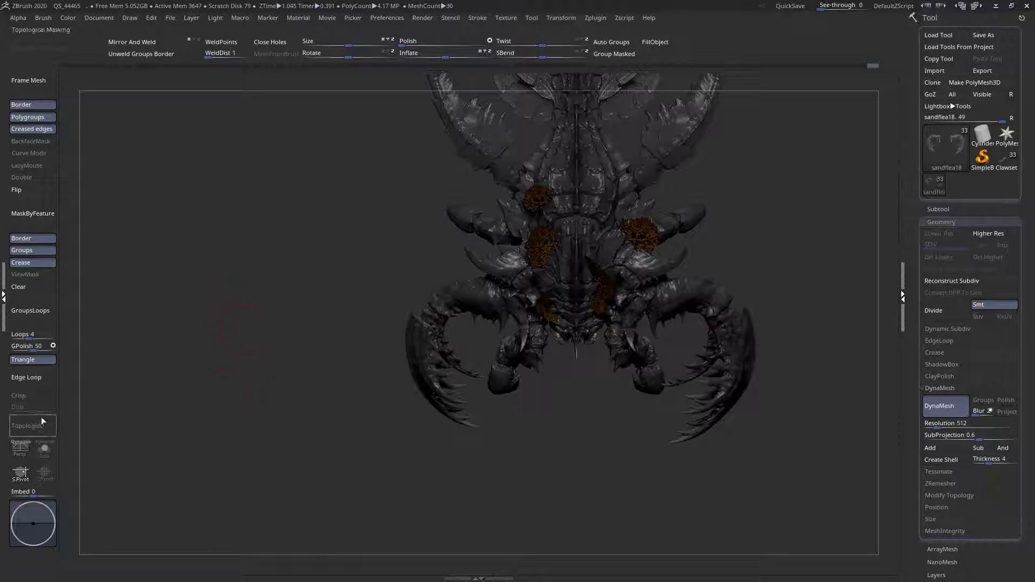
{"action": "left_click", "coordinate": [42, 450]}
- Reshape the pointed end of the claw's base segment and the large spike beside it with a resized Move brush
{"action": "right_click_drag", "start_coordinate": [478, 337], "coordinate": [527, 451], "text": "ctrl"}
{"action": "key", "text": "space"}
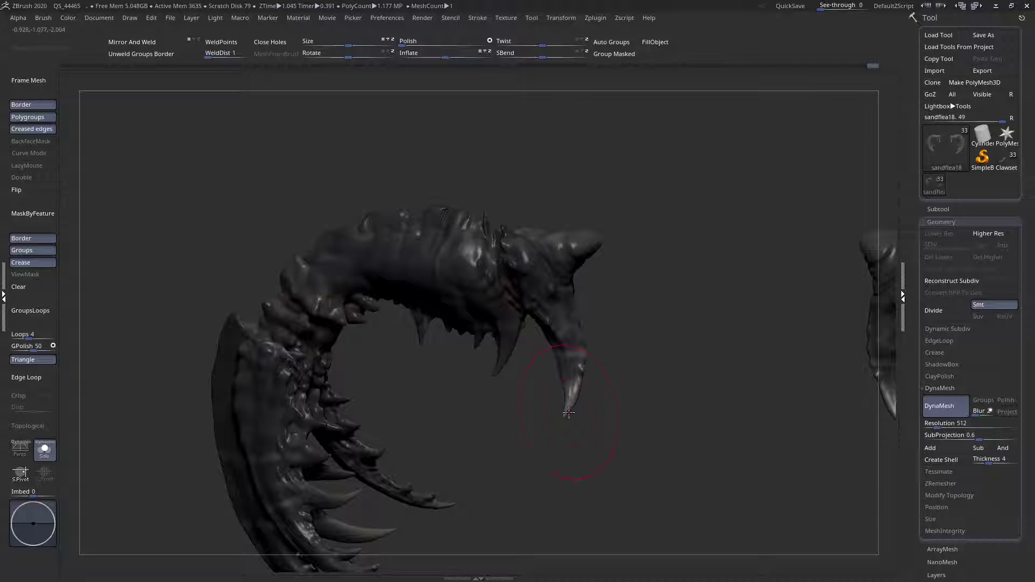
{"action": "mouse_move", "coordinate": [577, 378]}
{"action": "left_mouse_down"}
{"action": "mouse_move", "coordinate": [564, 387]}
{"action": "mouse_move", "coordinate": [559, 370]}
{"action": "left_mouse_up"}
{"action": "key", "text": "space"}
{"action": "left_click_drag", "start_coordinate": [579, 328], "coordinate": [570, 331]}
{"action": "mouse_move", "coordinate": [588, 367]}
{"action": "left_mouse_down", "text": "alt"}
{"action": "mouse_move", "coordinate": [589, 416]}
{"action": "mouse_move", "coordinate": [576, 404]}
{"action": "left_mouse_up", "text": "alt"}
{"action": "key", "text": "space"}
{"action": "mouse_move", "coordinate": [474, 351]}
{"action": "left_mouse_down"}
{"action": "mouse_move", "coordinate": [458, 365]}
{"action": "mouse_move", "coordinate": [463, 330]}
{"action": "left_mouse_up"}
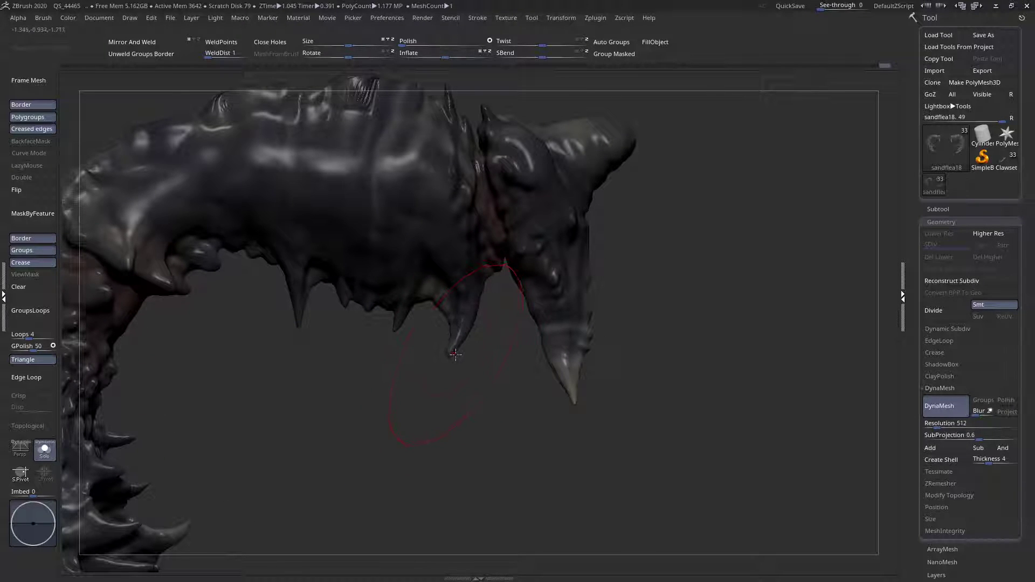
- Adjust the small spikes along the underside of the thick arm segment with a resized Move brush
{"action": "mouse_move", "coordinate": [453, 351]}
{"action": "right_mouse_down", "text": "ctrl"}
{"action": "mouse_move", "coordinate": [417, 308]}
{"action": "mouse_move", "coordinate": [397, 331]}
{"action": "right_mouse_up", "text": "ctrl"}
{"action": "key", "text": "space"}
{"action": "left_click_drag", "start_coordinate": [397, 329], "coordinate": [388, 327]}
{"action": "left_click_drag", "start_coordinate": [388, 397], "coordinate": [385, 363]}
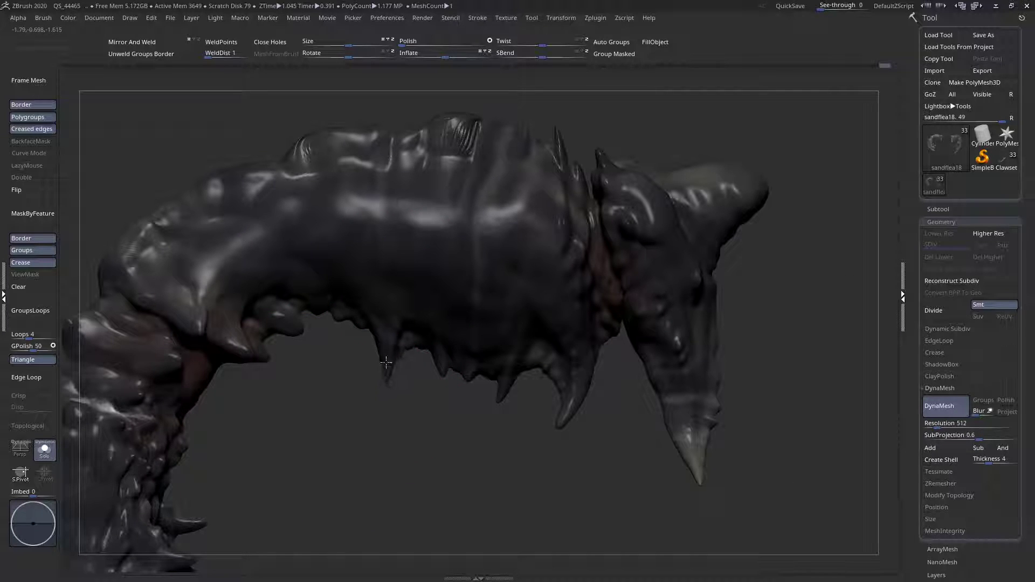
{"action": "right_click_drag", "start_coordinate": [389, 357], "coordinate": [380, 312], "text": "ctrl"}
{"action": "right_click_drag", "start_coordinate": [572, 367], "coordinate": [472, 319], "text": "ctrl"}
- Switch to the DamStandard brush
{"action": "right_click_drag", "start_coordinate": [340, 323], "coordinate": [472, 362]}
{"action": "key", "text": "space"}
{"action": "left_click", "coordinate": [326, 343]}
{"action": "key", "text": "d"}
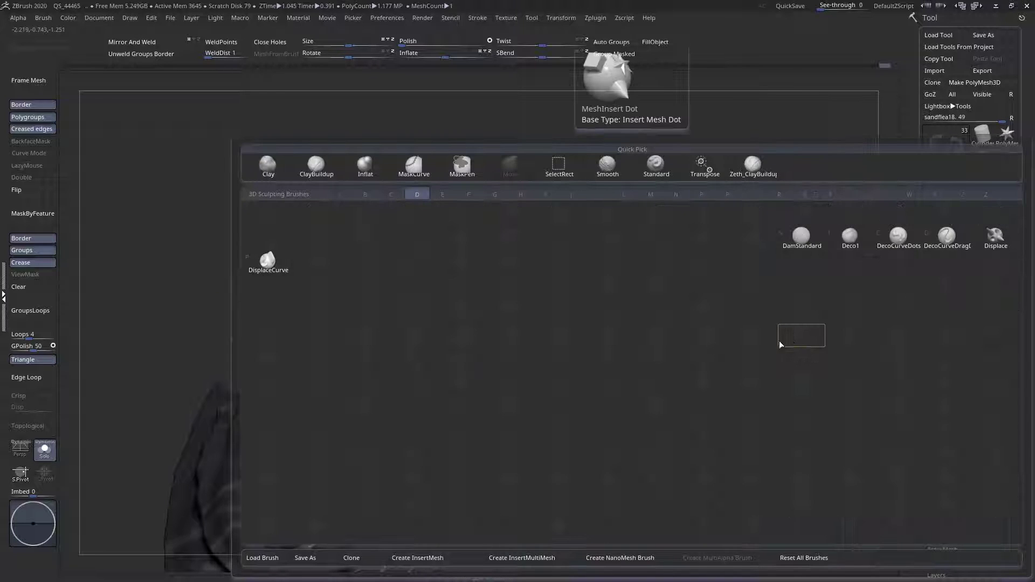
{"action": "key", "text": "s"}
{"action": "key", "text": "space"}
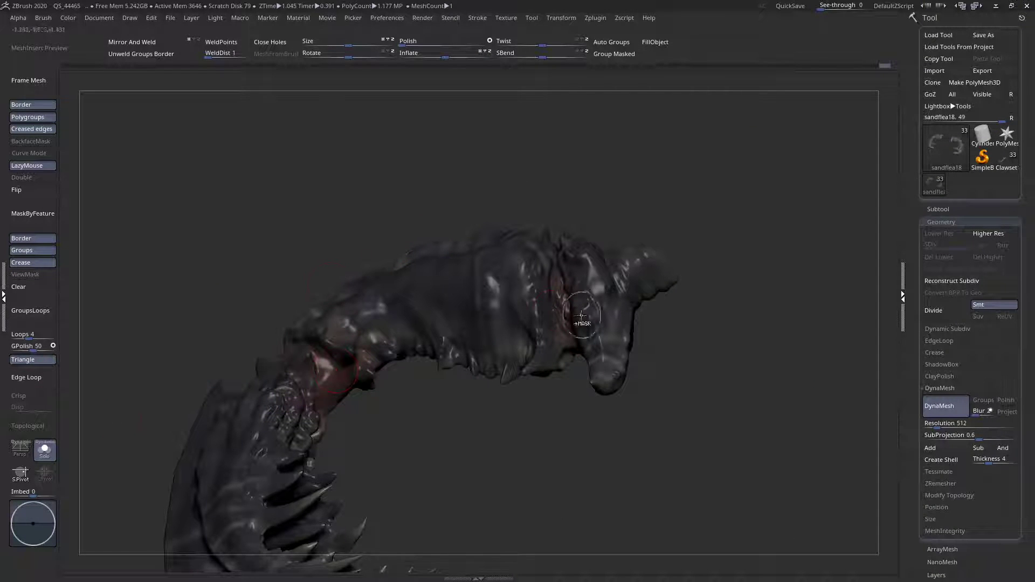
- Turn off Colorize in the claws' polypaint settings
{"action": "right_click_drag", "start_coordinate": [581, 316], "coordinate": [582, 258], "text": "ctrl"}
{"action": "left_click_drag", "start_coordinate": [991, 555], "coordinate": [960, 454]}
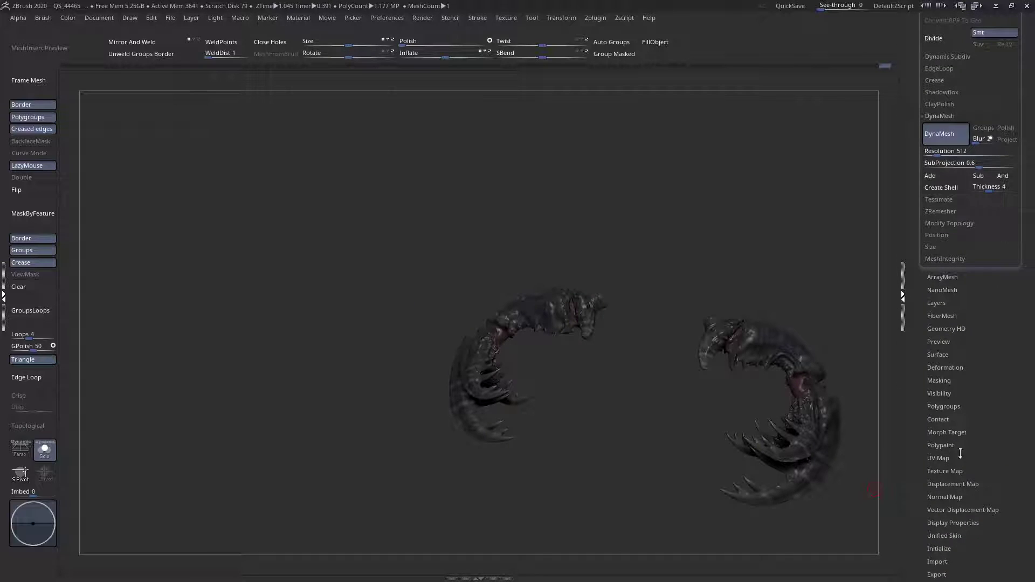
{"action": "left_click", "coordinate": [944, 408]}
{"action": "scroll", "coordinate": [934, 434], "scroll_direction": "up", "scroll_amount": 5}
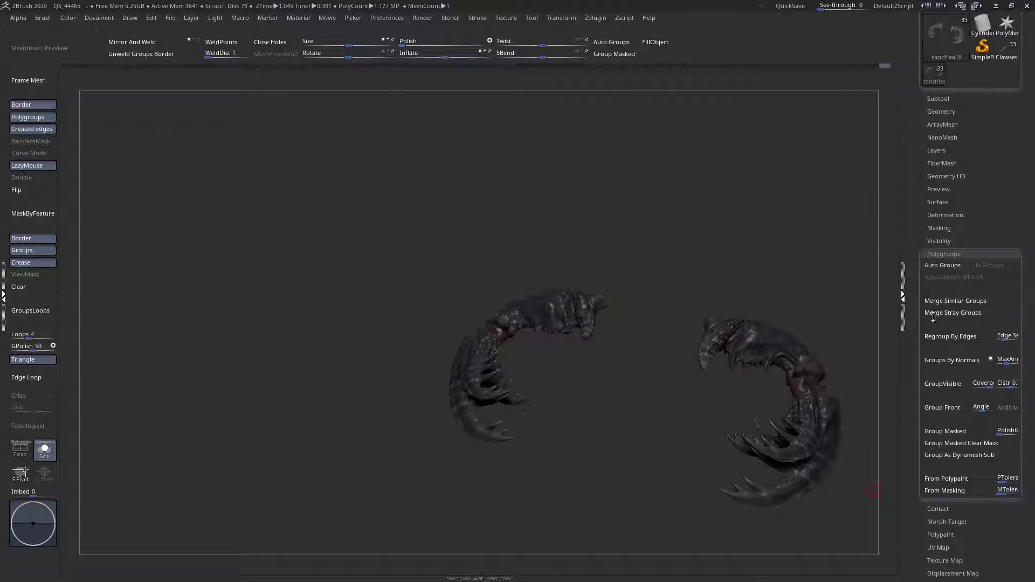
{"action": "left_click_drag", "start_coordinate": [1019, 542], "coordinate": [974, 467]}
{"action": "left_click", "coordinate": [944, 428]}
{"action": "left_click", "coordinate": [947, 415]}
- Undo the stray stroke, remesh the claws with DynaMesh at resolution 512 and hide their wireframe
{"action": "left_click_drag", "start_coordinate": [399, 216], "coordinate": [383, 307]}
{"action": "right_click", "coordinate": [472, 286]}
{"action": "key", "text": "ctrl+z"}
{"action": "left_click_drag", "start_coordinate": [366, 210], "coordinate": [376, 224], "text": "ctrl"}
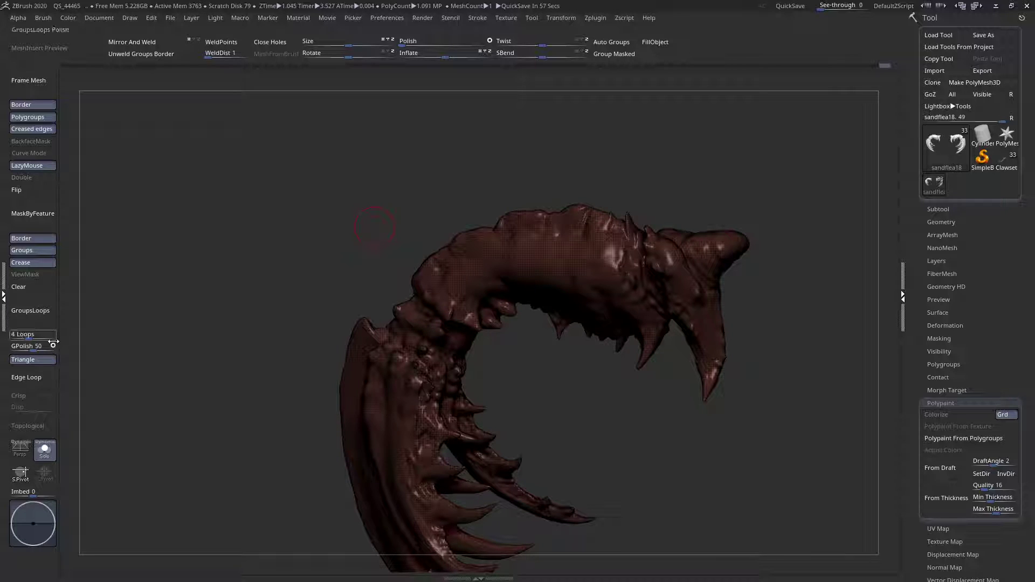
{"action": "right_click_drag", "start_coordinate": [404, 296], "coordinate": [351, 280], "text": "ctrl"}
{"action": "key", "text": "shift+f"}
- Set the DamStandard Draw Size to 27 and carve and smooth the surface of the arm segment
{"action": "right_click_drag", "start_coordinate": [437, 312], "coordinate": [502, 325], "text": "ctrl"}
{"action": "key", "text": "space"}
{"action": "mouse_move", "coordinate": [459, 289]}
{"action": "left_mouse_down"}
{"action": "mouse_move", "coordinate": [435, 265]}
{"action": "mouse_move", "coordinate": [503, 267]}
{"action": "left_mouse_up"}
{"action": "right_click_drag", "start_coordinate": [779, 312], "coordinate": [527, 335], "text": "alt"}
{"action": "key", "text": "space"}
{"action": "left_click_drag", "start_coordinate": [550, 278], "coordinate": [559, 277]}
{"action": "mouse_move", "coordinate": [637, 297]}
{"action": "left_mouse_down", "text": "shift"}
{"action": "mouse_move", "coordinate": [607, 328]}
{"action": "mouse_move", "coordinate": [578, 311]}
{"action": "left_mouse_up", "text": "shift"}
{"action": "mouse_move", "coordinate": [577, 312]}
{"action": "right_mouse_down", "text": "ctrl"}
{"action": "mouse_move", "coordinate": [310, 226]}
{"action": "mouse_move", "coordinate": [506, 231]}
{"action": "right_mouse_up", "text": "ctrl"}
{"action": "key", "text": "space"}
{"action": "key", "text": "space"}
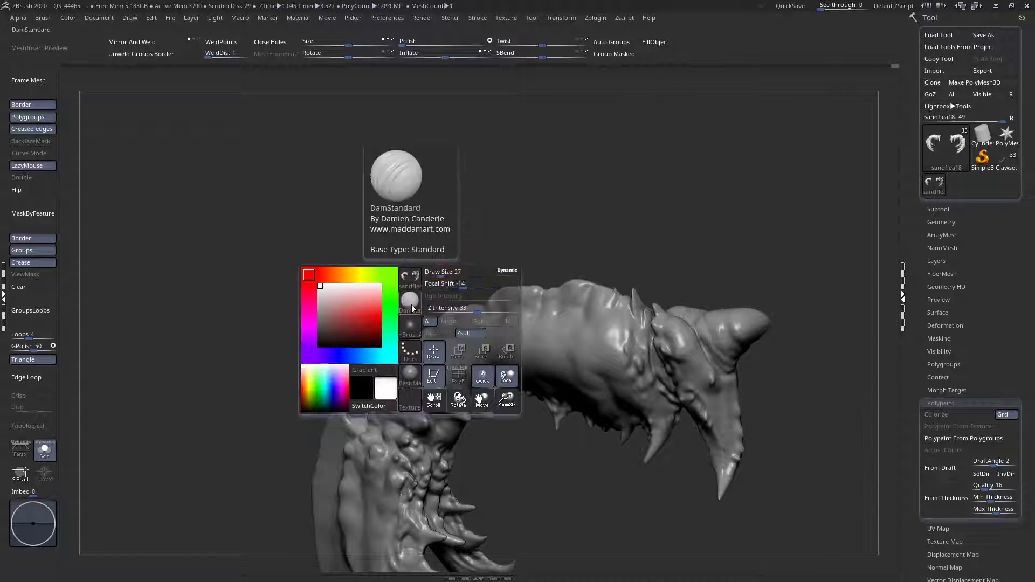
{"action": "left_click", "coordinate": [412, 308]}
{"action": "left_click", "coordinate": [691, 234]}
- Show the whole creature and examine the uncolored claws in context
{"action": "mouse_move", "coordinate": [696, 265]}
{"action": "right_mouse_down"}
{"action": "mouse_move", "coordinate": [614, 270]}
{"action": "mouse_move", "coordinate": [537, 249]}
{"action": "mouse_move", "coordinate": [393, 254]}
{"action": "mouse_move", "coordinate": [410, 292]}
{"action": "right_mouse_up"}
{"action": "right_click_drag", "start_coordinate": [572, 372], "coordinate": [625, 389], "text": "alt"}
{"action": "right_click_drag", "start_coordinate": [613, 340], "coordinate": [203, 396]}
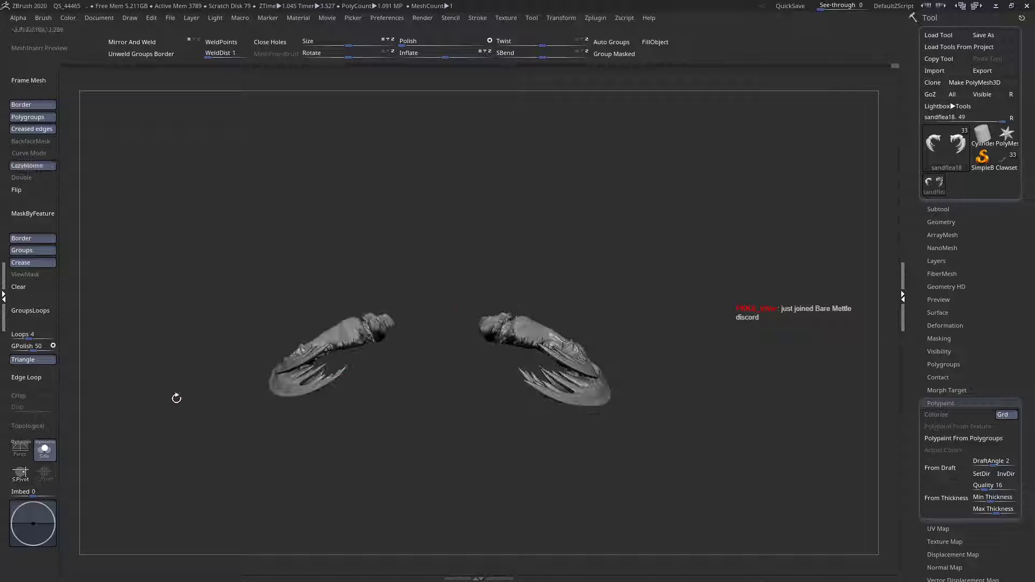
{"action": "left_click", "coordinate": [45, 450]}
{"action": "right_click_drag", "start_coordinate": [480, 403], "coordinate": [853, 416]}
- Toggle Colorize and a full mask on the claws, and undo and redo the remesh to compare the results
{"action": "left_click", "coordinate": [959, 414]}
{"action": "left_click", "coordinate": [959, 414]}
{"action": "key", "text": "ctrl+a"}
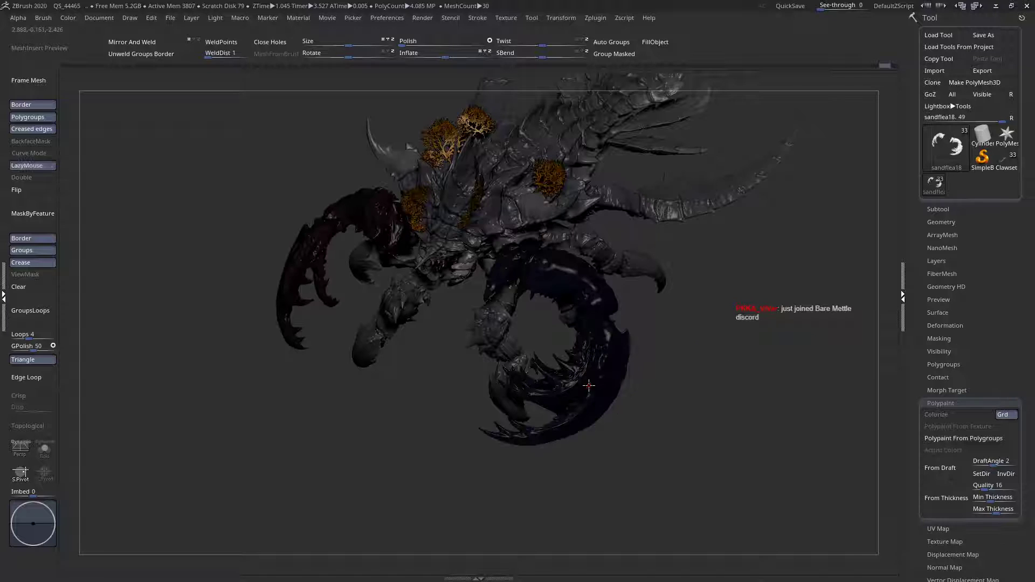
{"action": "left_click", "coordinate": [674, 420], "text": "ctrl"}
{"action": "key", "text": "ctrl+z"}
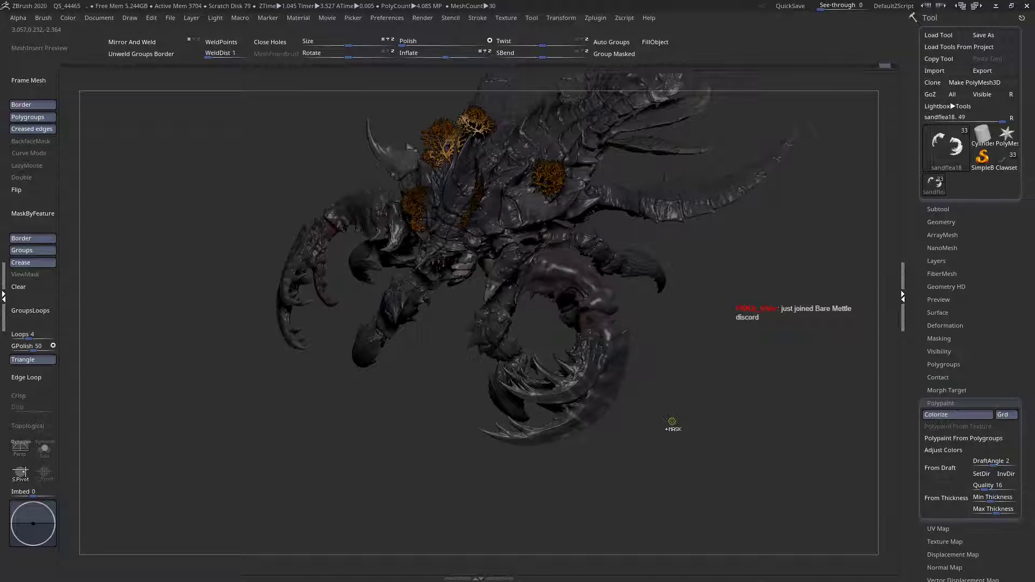
{"action": "key", "text": "ctrl+shift+z"}
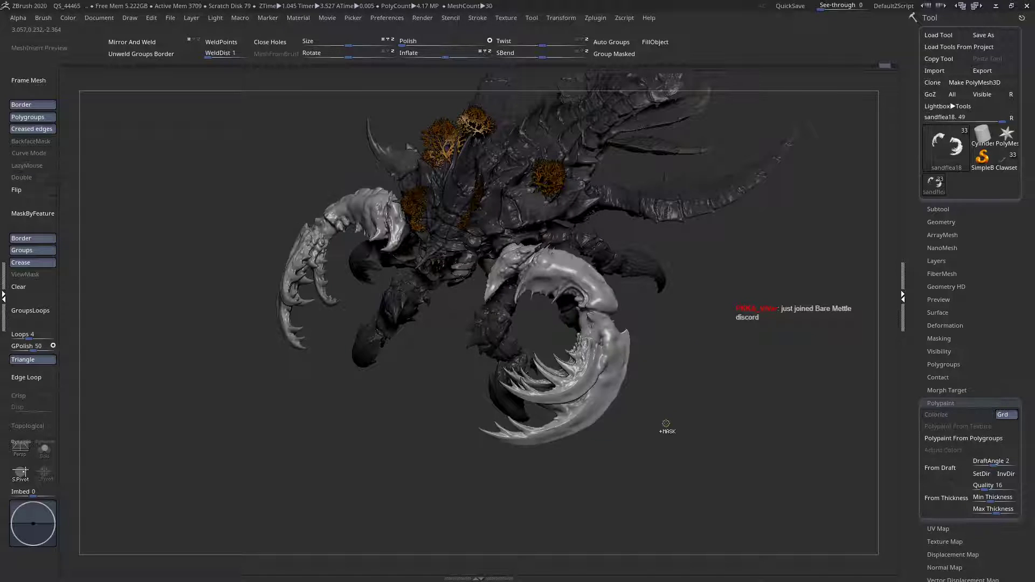
{"action": "key", "text": "ctrl+z"}
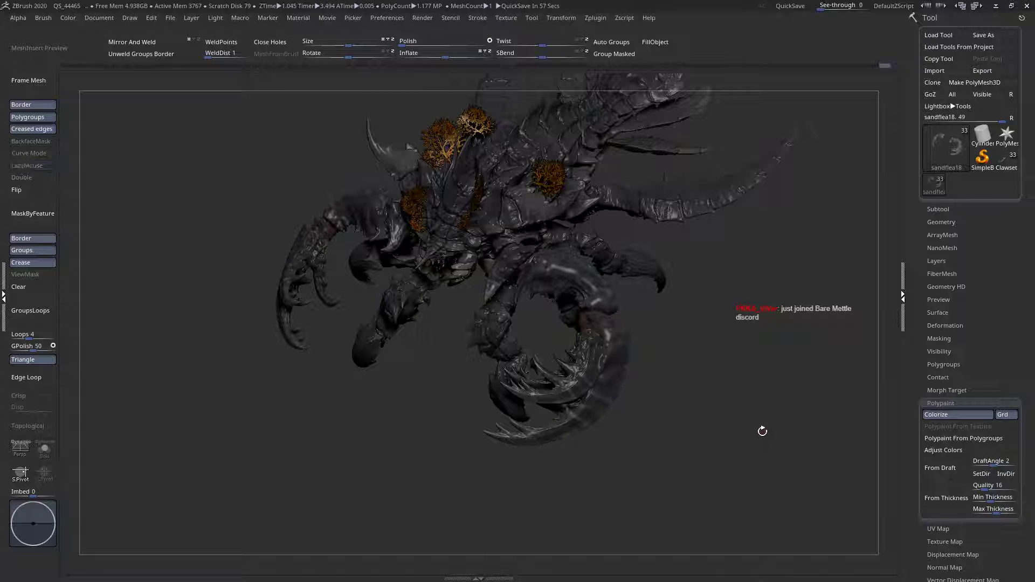
{"action": "key", "text": "ctrl+z"}
- Isolate the claws and frame the joint between the arm segment and the pincer
{"action": "left_click_drag", "start_coordinate": [466, 391], "coordinate": [501, 302]}
{"action": "left_click_drag", "start_coordinate": [280, 264], "coordinate": [561, 327], "text": "alt"}
{"action": "left_click_drag", "start_coordinate": [556, 184], "coordinate": [591, 340]}
{"action": "left_click_drag", "start_coordinate": [588, 259], "coordinate": [604, 329], "text": "alt"}
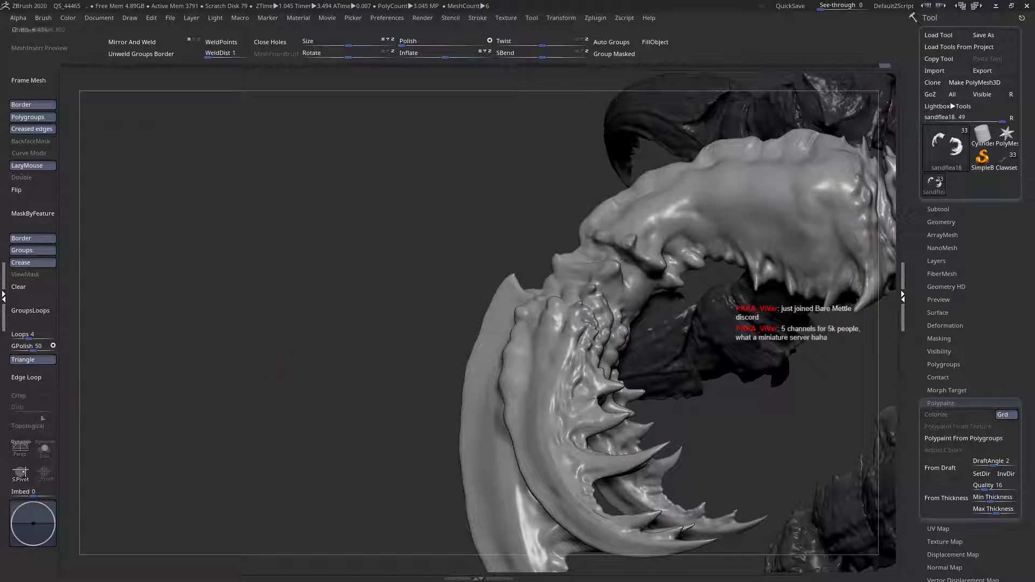
{"action": "left_click", "coordinate": [45, 450]}
{"action": "left_click_drag", "start_coordinate": [731, 338], "coordinate": [529, 331]}
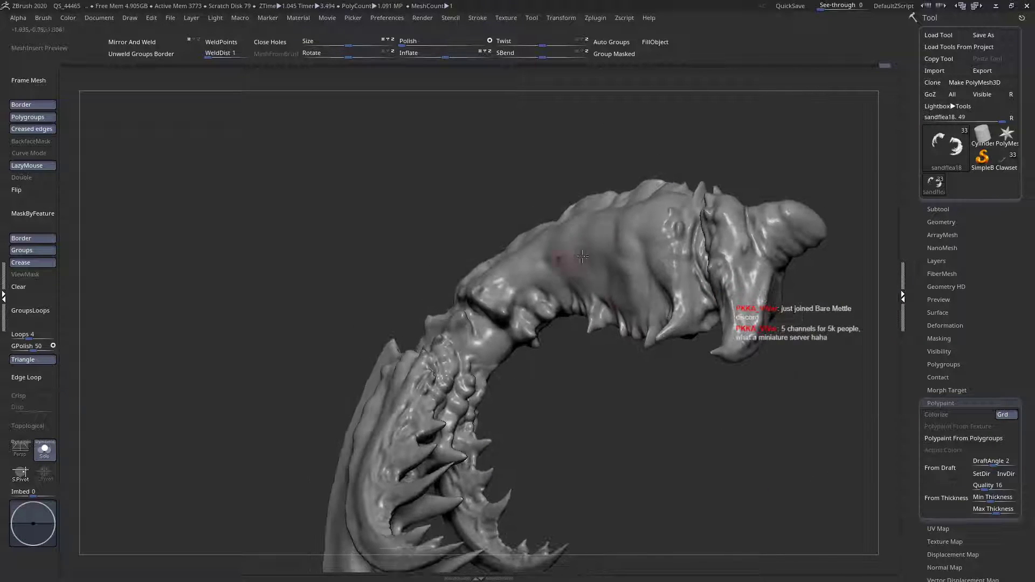
{"action": "right_click_drag", "start_coordinate": [569, 257], "coordinate": [588, 324]}
{"action": "right_click_drag", "start_coordinate": [595, 372], "coordinate": [539, 367], "text": "ctrl"}
{"action": "right_click", "coordinate": [395, 375]}
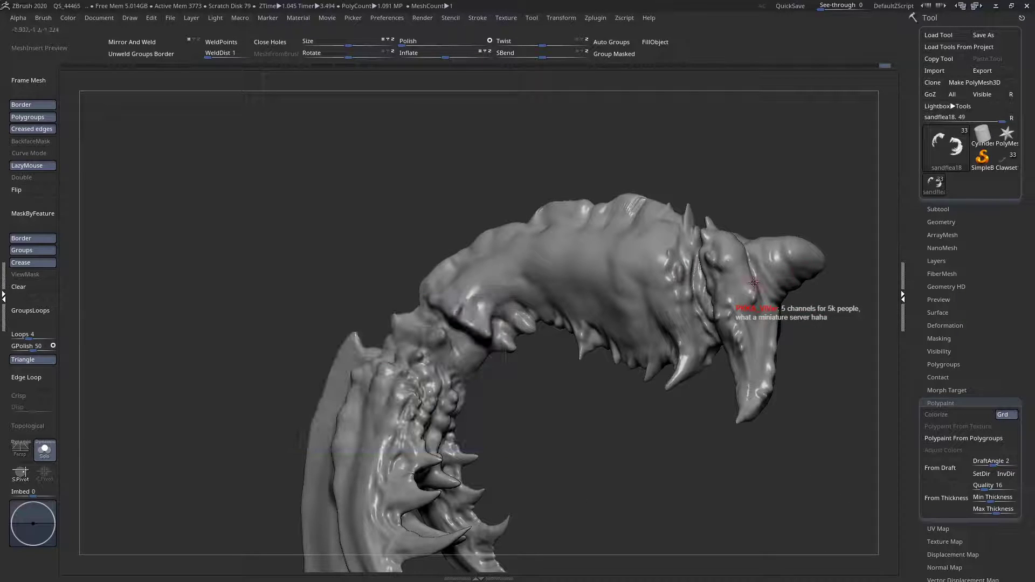
{"action": "mouse_move", "coordinate": [442, 408]}
{"action": "right_mouse_down", "text": "alt"}
{"action": "mouse_move", "coordinate": [467, 378]}
{"action": "mouse_move", "coordinate": [458, 448]}
{"action": "mouse_move", "coordinate": [441, 392]}
{"action": "right_mouse_up", "text": "alt"}
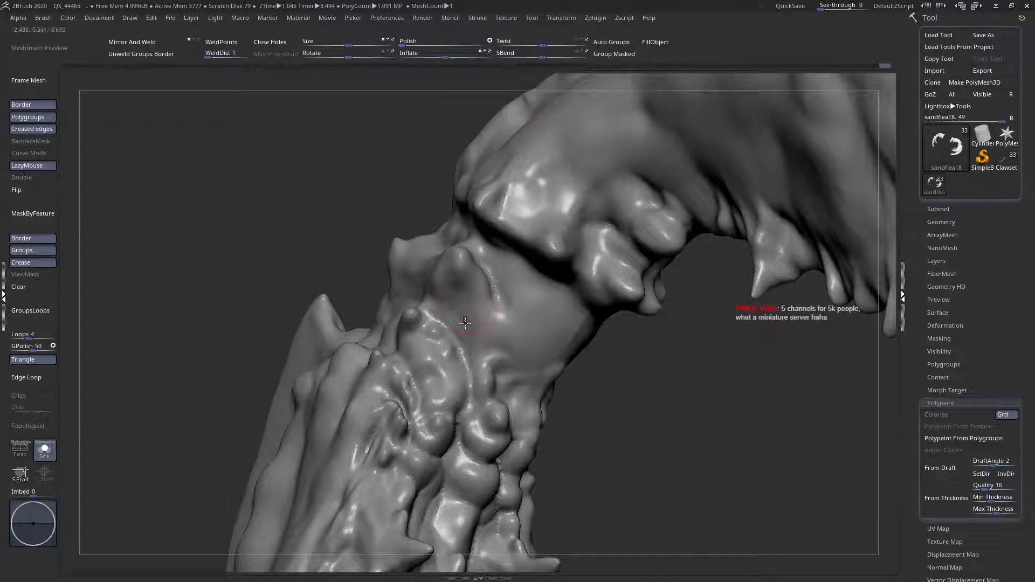
- Turn off LazyMouse and set the DamStandard brush to Draw Size 40 and Z Intensity 20
{"action": "right_click_drag", "start_coordinate": [463, 333], "coordinate": [477, 295]}
{"action": "right_click", "coordinate": [477, 295]}
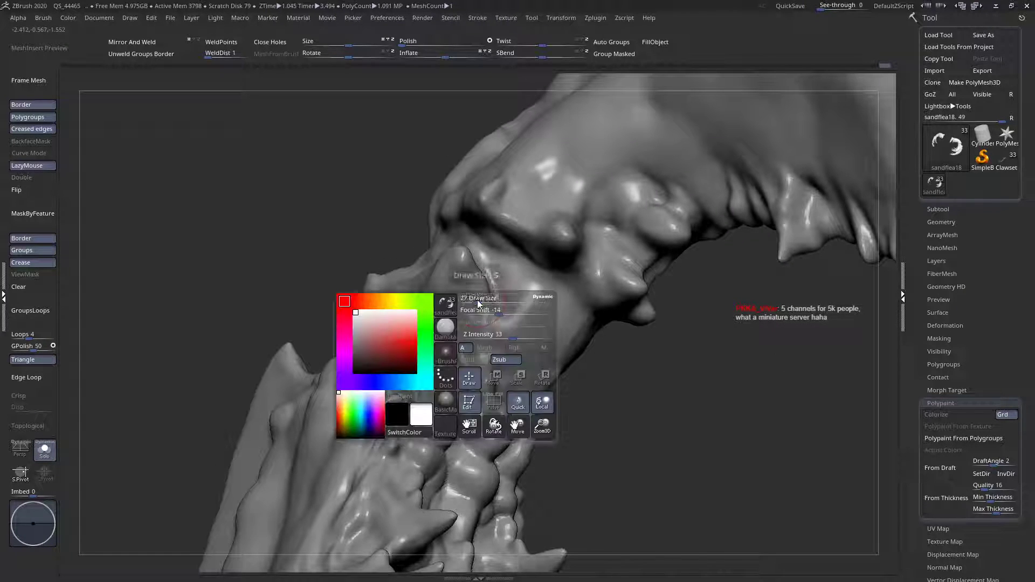
{"action": "left_click", "coordinate": [41, 169]}
{"action": "right_click", "coordinate": [491, 249]}
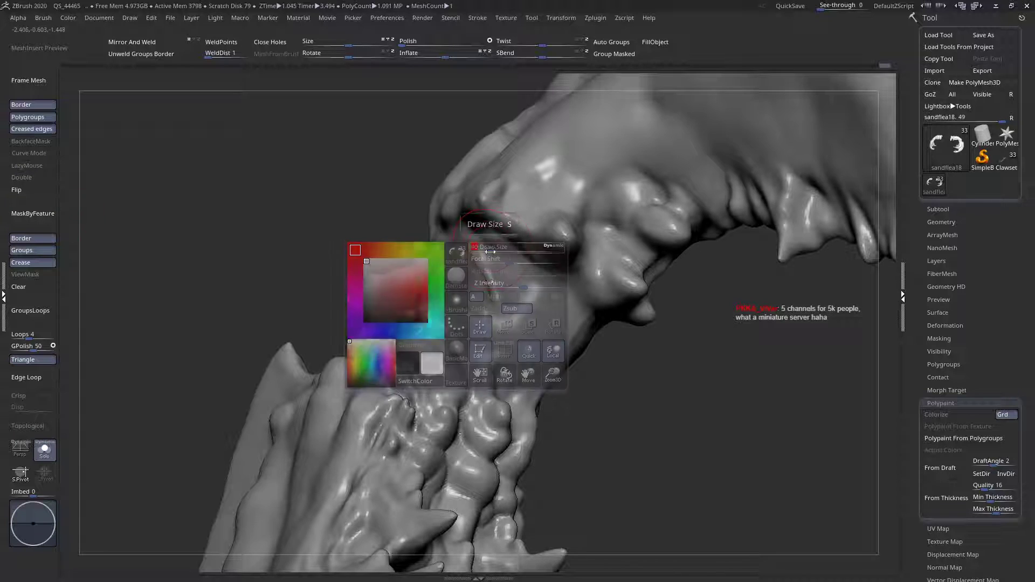
{"action": "right_click", "coordinate": [506, 312]}
{"action": "left_click", "coordinate": [522, 342]}
{"action": "left_click_drag", "start_coordinate": [492, 315], "coordinate": [481, 332]}
{"action": "right_click", "coordinate": [483, 291]}
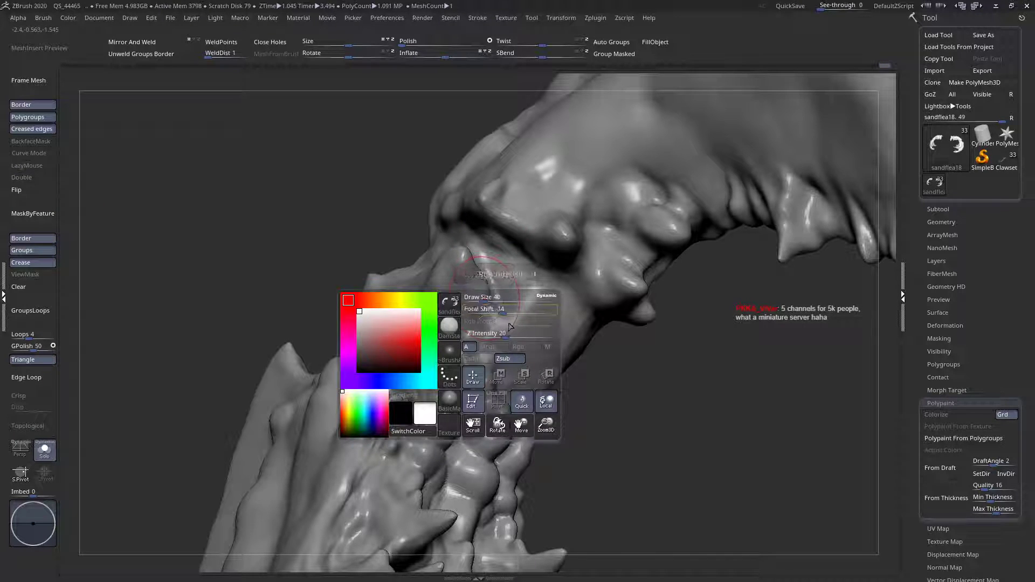
{"action": "right_click", "coordinate": [346, 221]}
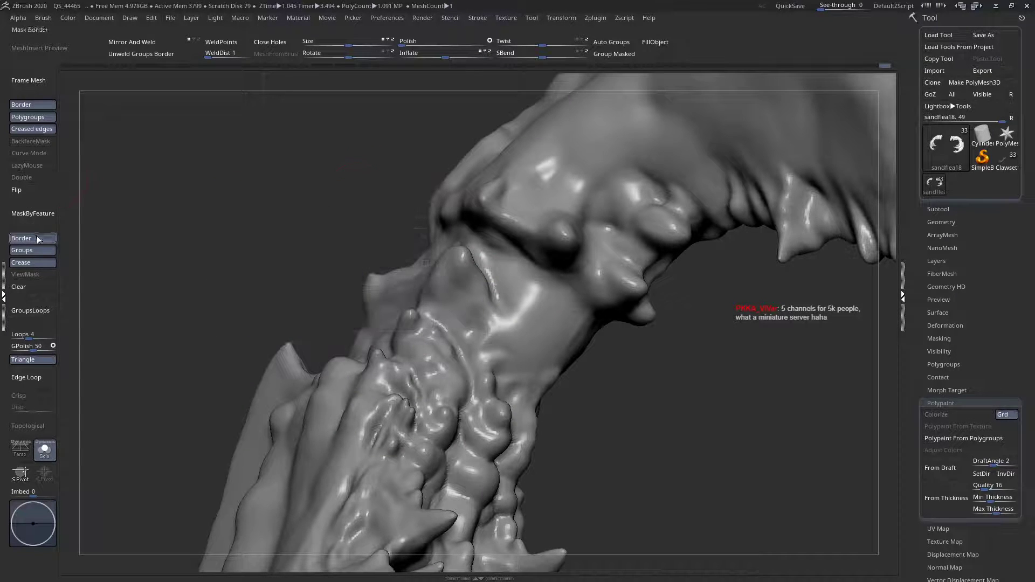
- Carve folds into the smooth joint surface between the arm segment and the pincer base with DamStandard
{"action": "right_click_drag", "start_coordinate": [514, 285], "coordinate": [429, 275]}
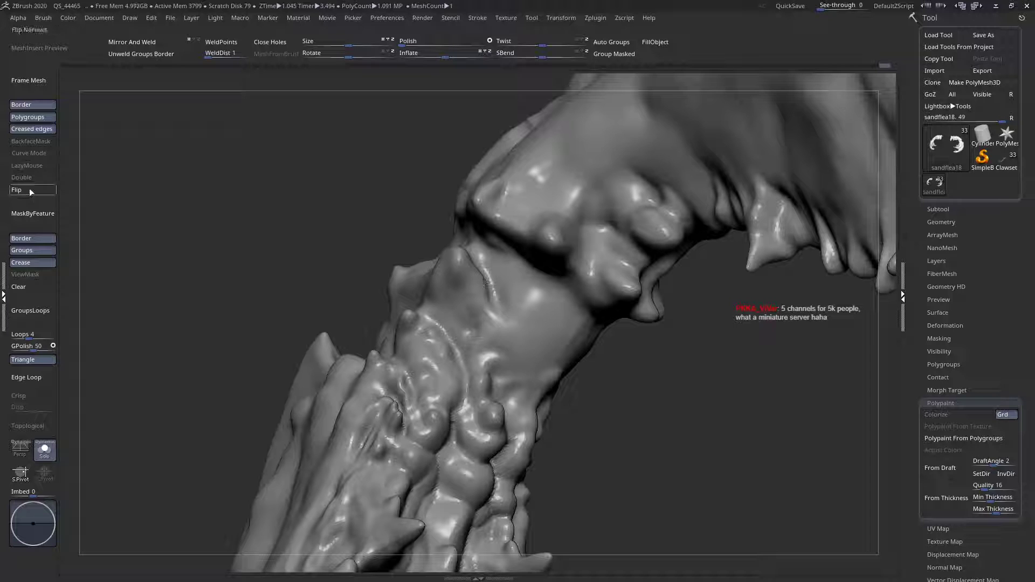
{"action": "mouse_move", "coordinate": [481, 323]}
{"action": "left_mouse_down"}
{"action": "mouse_move", "coordinate": [488, 368]}
{"action": "mouse_move", "coordinate": [513, 382]}
{"action": "left_mouse_up"}
{"action": "right_click_drag", "start_coordinate": [547, 386], "coordinate": [531, 432]}
{"action": "mouse_move", "coordinate": [545, 348]}
{"action": "left_mouse_down"}
{"action": "mouse_move", "coordinate": [488, 331]}
{"action": "mouse_move", "coordinate": [550, 354]}
{"action": "left_mouse_up"}
{"action": "right_click_drag", "start_coordinate": [542, 356], "coordinate": [551, 389]}
{"action": "left_click_drag", "start_coordinate": [601, 322], "coordinate": [530, 349]}
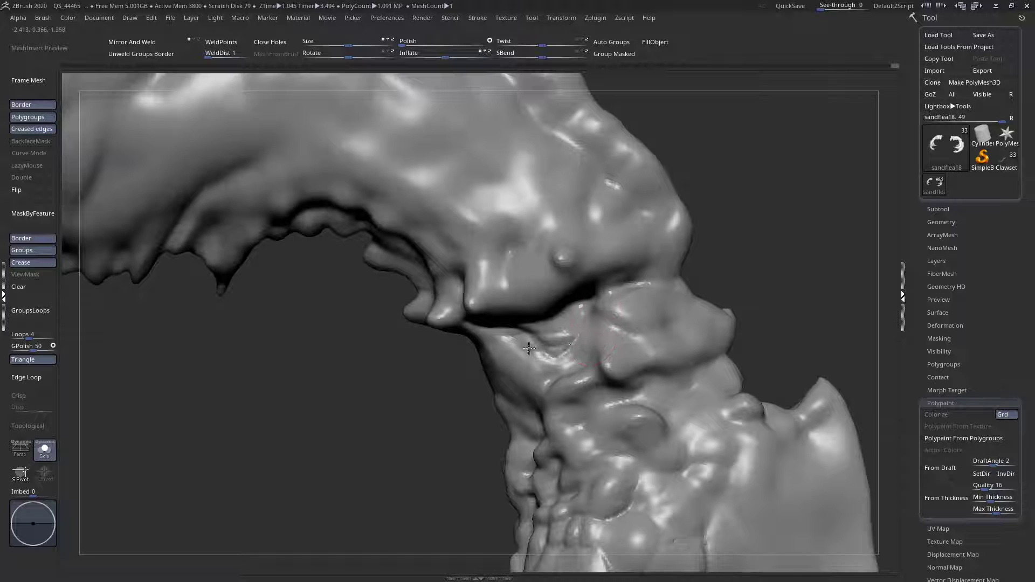
- Deepen the crease where the arm segment's knobby rim overlaps the joint
{"action": "right_click_drag", "start_coordinate": [522, 338], "coordinate": [528, 352]}
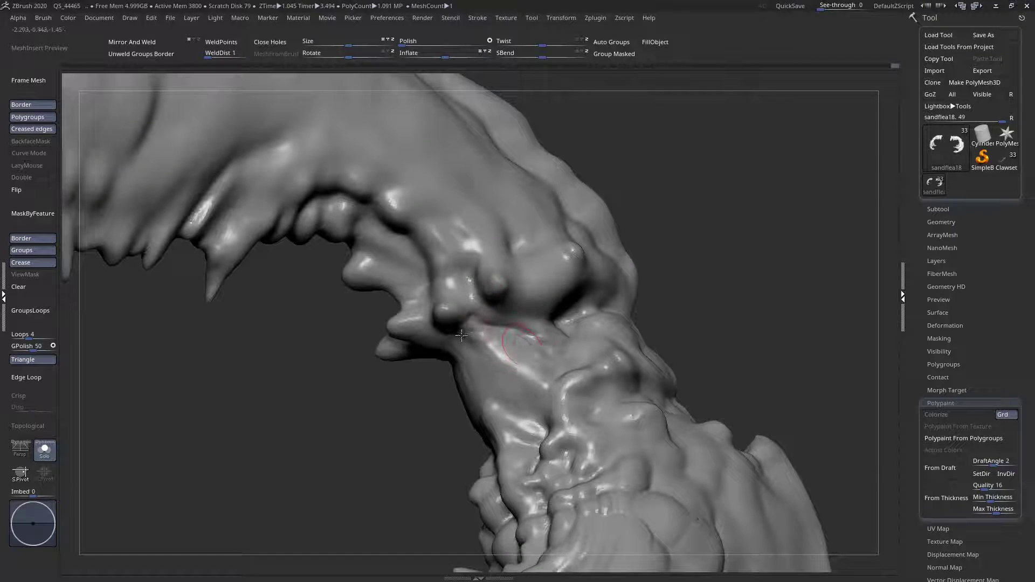
{"action": "right_click_drag", "start_coordinate": [463, 332], "coordinate": [476, 320]}
{"action": "left_click_drag", "start_coordinate": [449, 339], "coordinate": [453, 334]}
{"action": "mouse_move", "coordinate": [464, 332]}
{"action": "right_mouse_down"}
{"action": "mouse_move", "coordinate": [439, 346]}
{"action": "mouse_move", "coordinate": [445, 360]}
{"action": "mouse_move", "coordinate": [399, 364]}
{"action": "right_mouse_up"}
{"action": "left_click_drag", "start_coordinate": [407, 399], "coordinate": [379, 458]}
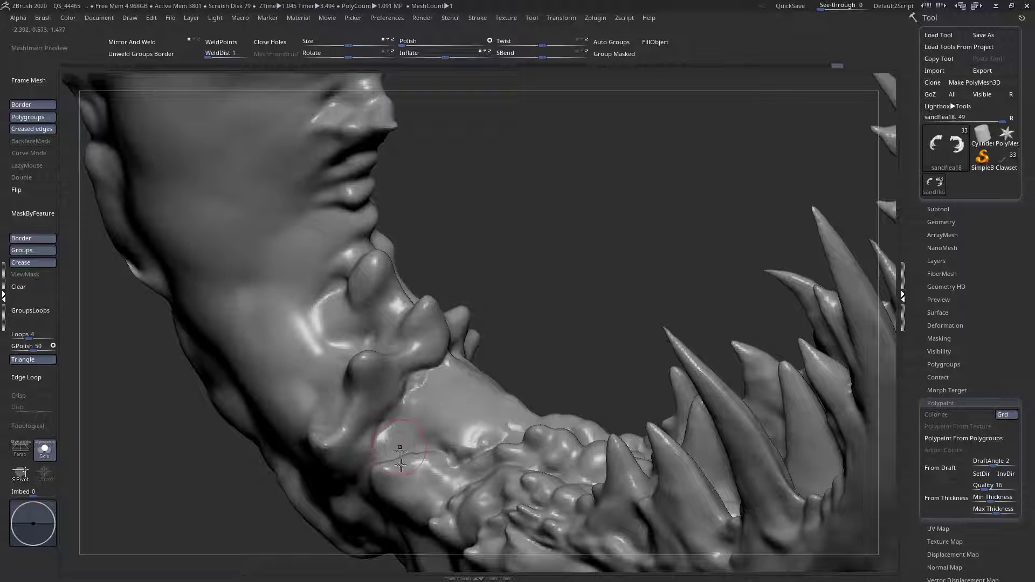
- Refine the joint surface and its transition into the bumps at the pincer base
{"action": "right_click_drag", "start_coordinate": [401, 465], "coordinate": [395, 442]}
{"action": "right_click_drag", "start_coordinate": [483, 426], "coordinate": [555, 356]}
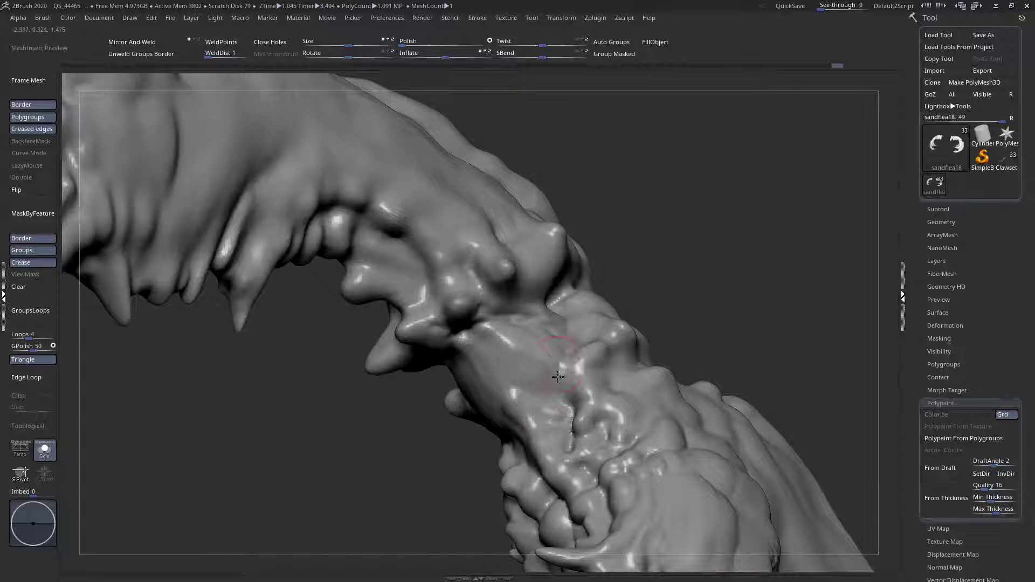
{"action": "right_click_drag", "start_coordinate": [529, 405], "coordinate": [564, 331]}
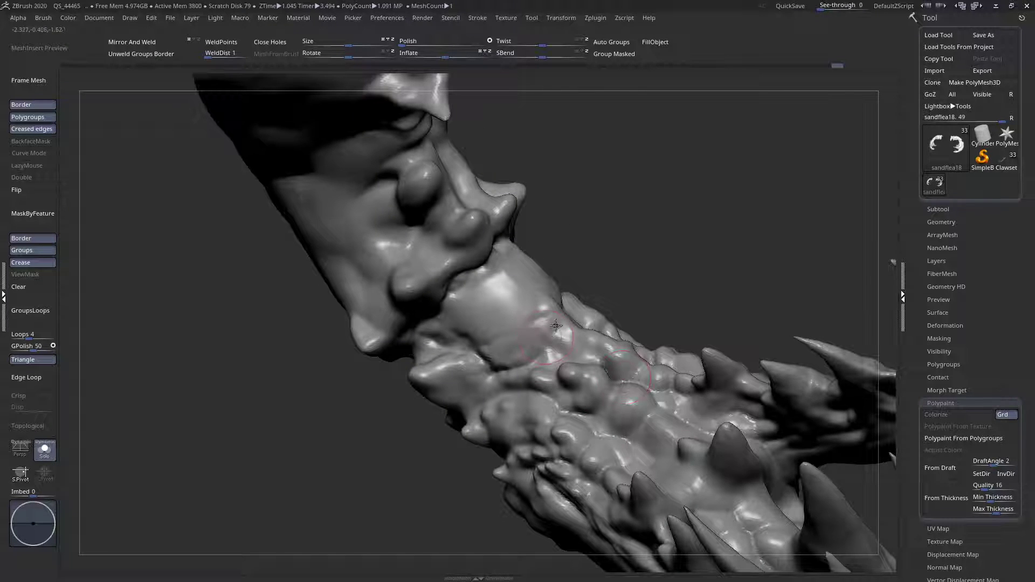
{"action": "right_click_drag", "start_coordinate": [552, 368], "coordinate": [509, 430]}
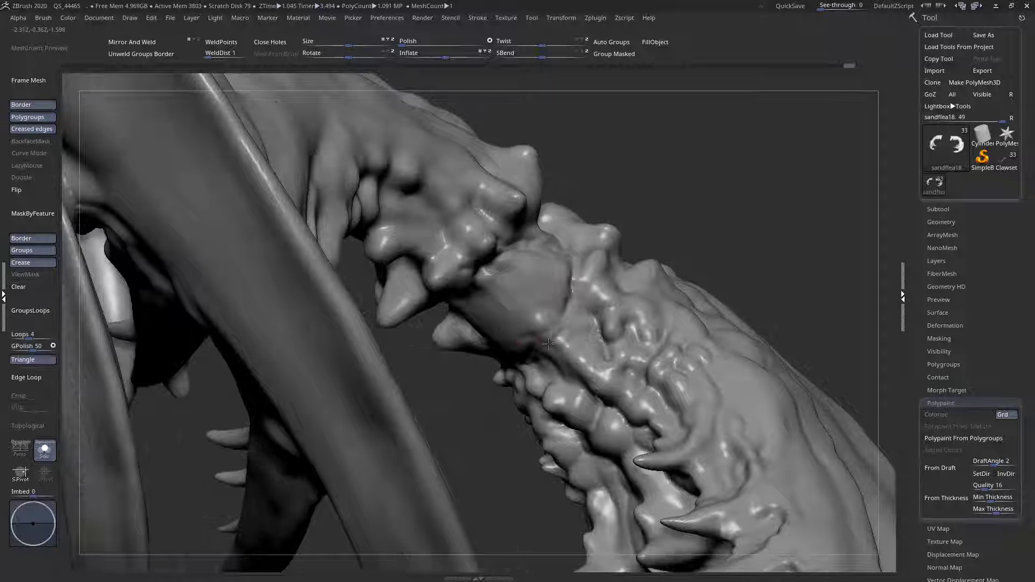
- Carve creases along the border between the smooth joint surface and the bumps at the pincer base
{"action": "right_click_drag", "start_coordinate": [566, 325], "coordinate": [526, 295]}
{"action": "left_click_drag", "start_coordinate": [580, 299], "coordinate": [558, 340]}
{"action": "right_click_drag", "start_coordinate": [578, 306], "coordinate": [584, 314]}
{"action": "left_click_drag", "start_coordinate": [581, 276], "coordinate": [577, 338]}
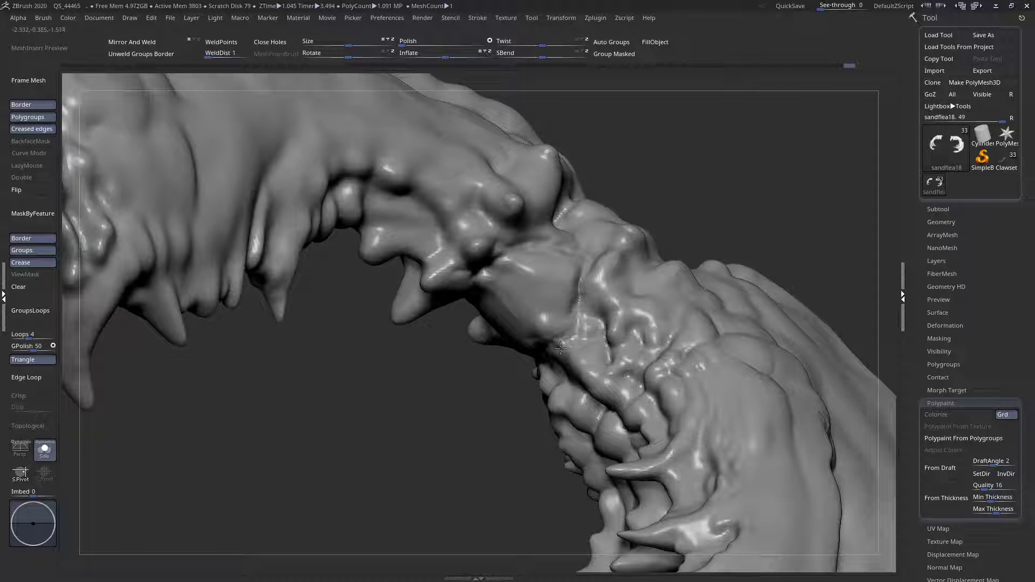
- Continue the joint crease around the sides of the joint, beneath the arm segment's knobby rim
{"action": "right_click_drag", "start_coordinate": [534, 370], "coordinate": [558, 292]}
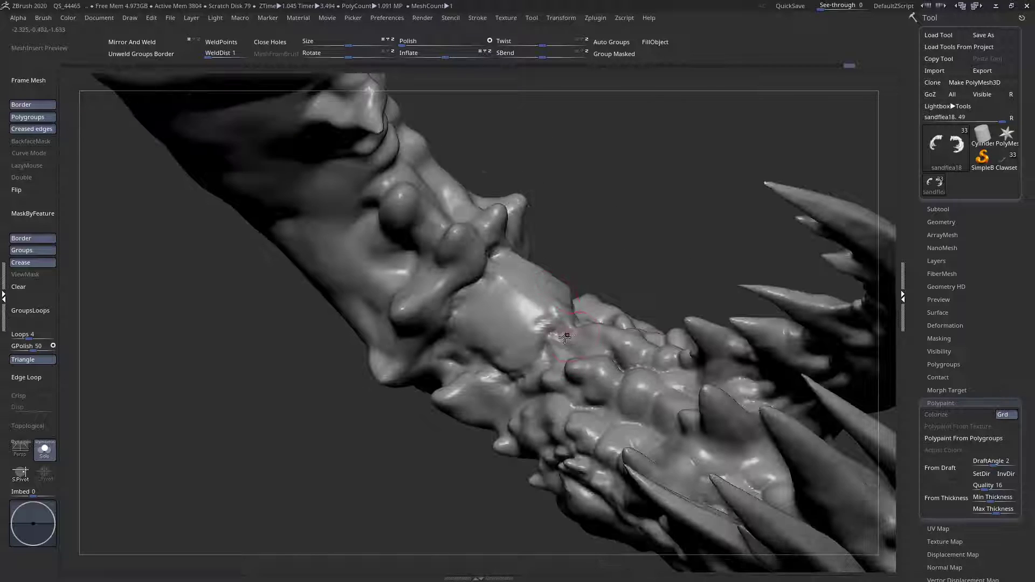
{"action": "right_click_drag", "start_coordinate": [544, 365], "coordinate": [483, 306]}
{"action": "left_click_drag", "start_coordinate": [474, 295], "coordinate": [445, 338]}
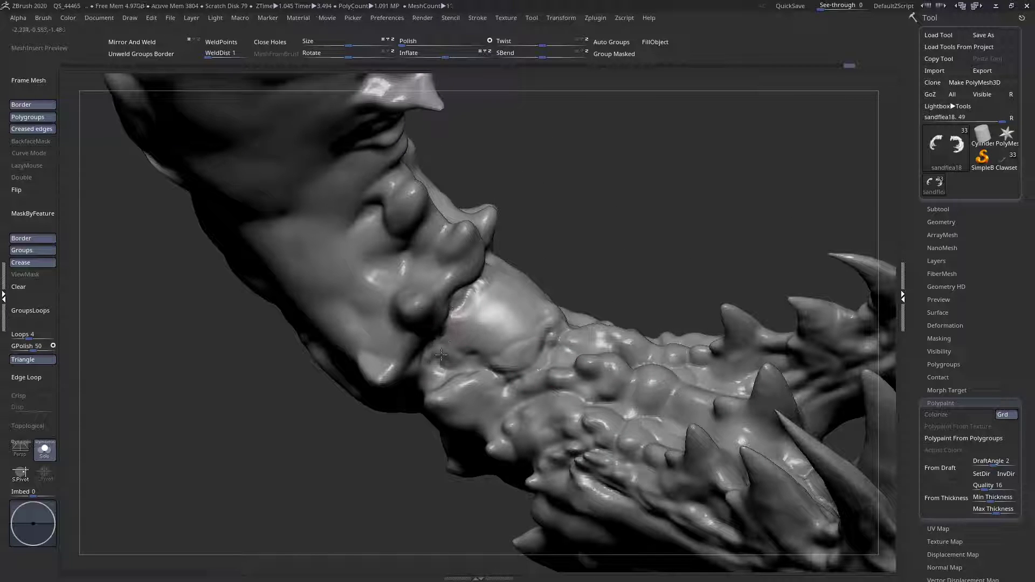
{"action": "right_click_drag", "start_coordinate": [452, 353], "coordinate": [557, 292]}
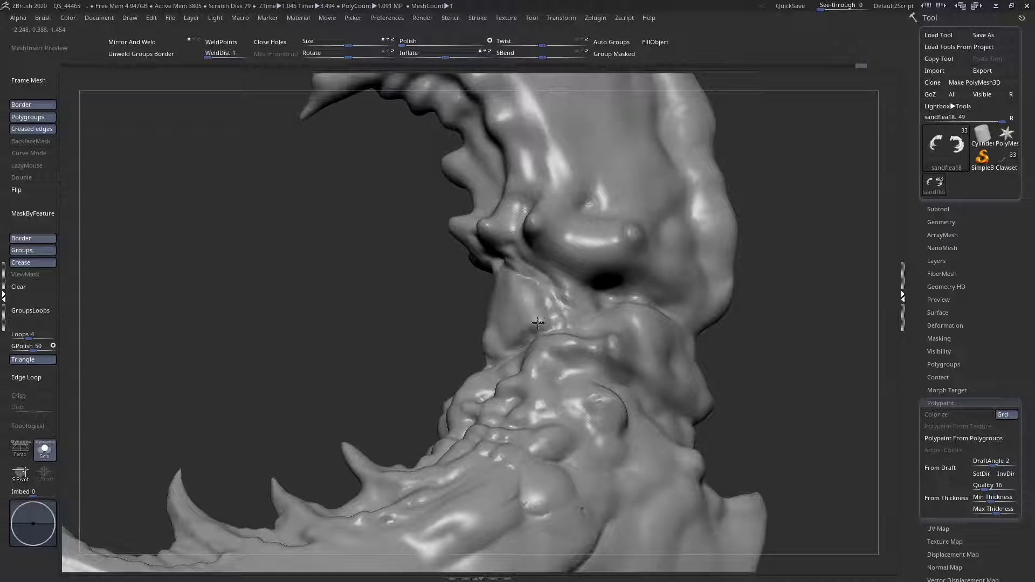
{"action": "right_click_drag", "start_coordinate": [540, 338], "coordinate": [615, 317]}
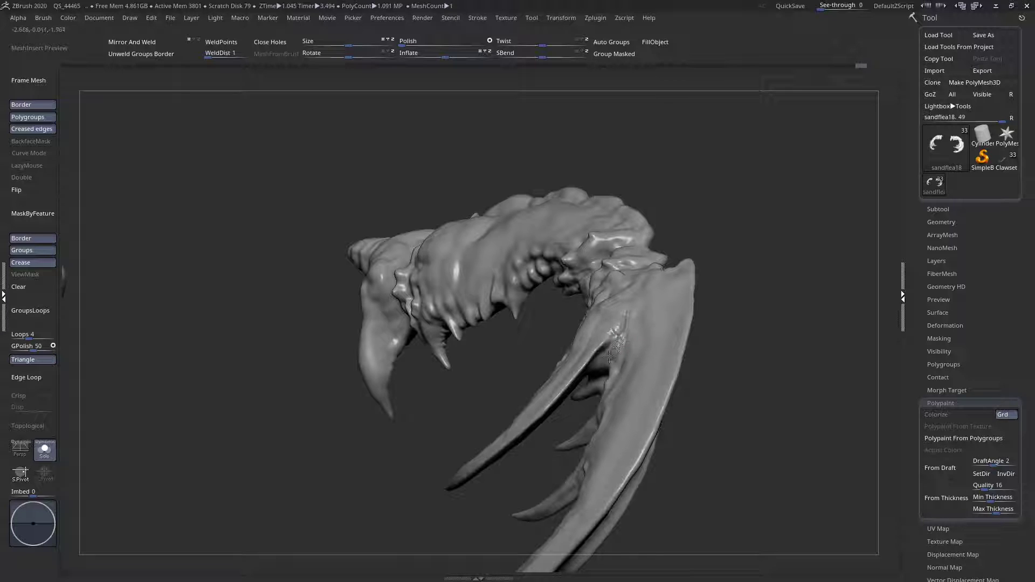
{"action": "mouse_move", "coordinate": [605, 373]}
{"action": "right_mouse_down"}
{"action": "mouse_move", "coordinate": [628, 318]}
{"action": "mouse_move", "coordinate": [619, 365]}
{"action": "mouse_move", "coordinate": [633, 383]}
{"action": "mouse_move", "coordinate": [601, 357]}
{"action": "right_mouse_up"}
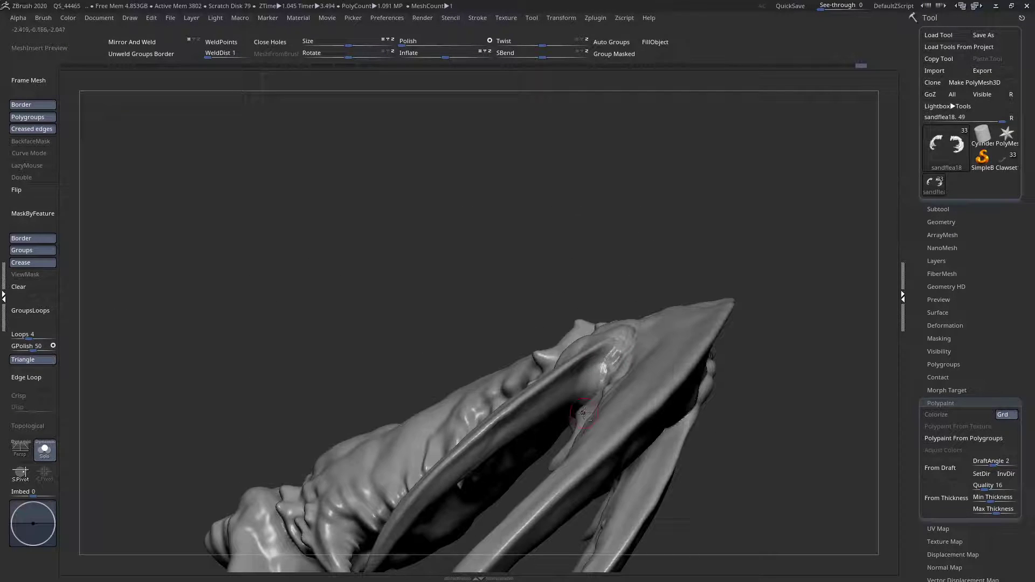
{"action": "right_click_drag", "start_coordinate": [610, 309], "coordinate": [569, 362], "text": "ctrl"}
{"action": "right_click", "coordinate": [537, 378]}
{"action": "left_click", "coordinate": [537, 348]}
{"action": "left_click", "coordinate": [737, 398]}
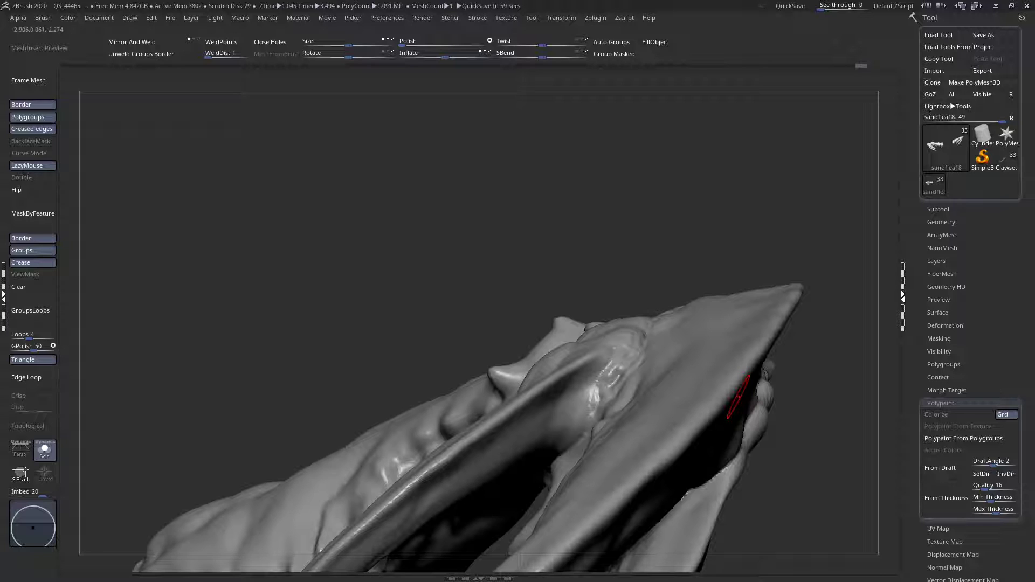
{"action": "right_click_drag", "start_coordinate": [564, 396], "coordinate": [566, 344]}
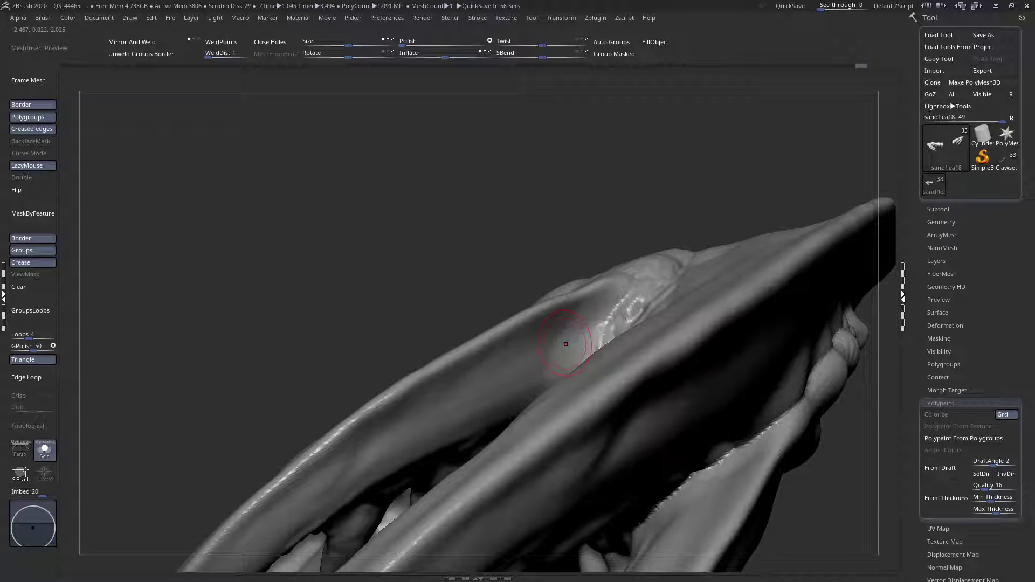
{"action": "right_click_drag", "start_coordinate": [540, 359], "coordinate": [557, 325]}
{"action": "key", "text": "space"}
{"action": "left_click", "coordinate": [525, 351]}
{"action": "left_click", "coordinate": [268, 210]}
- Replace the Blob brush with another sculpting brush and form ridged folds inside the pincer finger near its base
{"action": "key", "text": "space"}
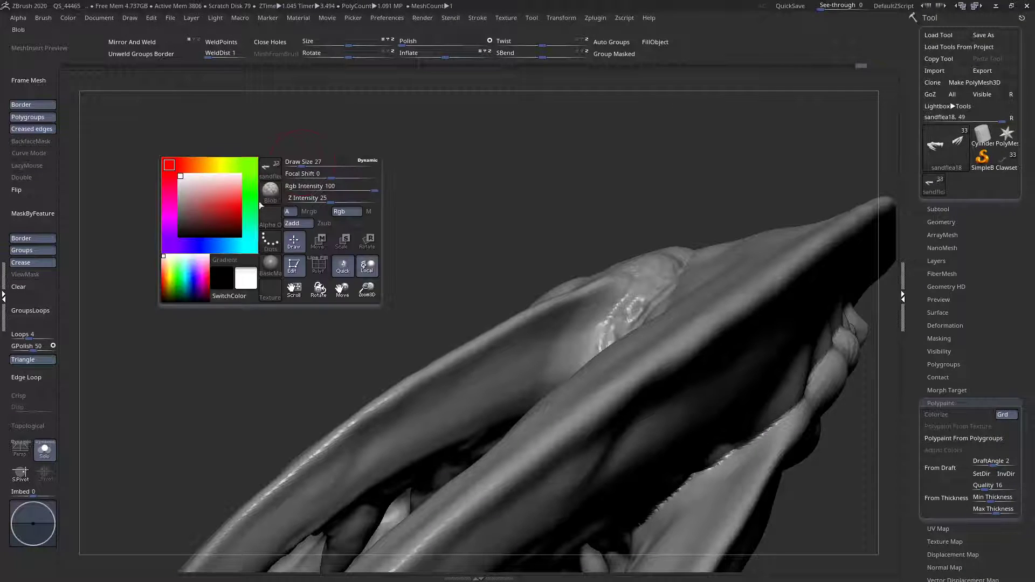
{"action": "left_click", "coordinate": [266, 192]}
{"action": "key", "text": "z"}
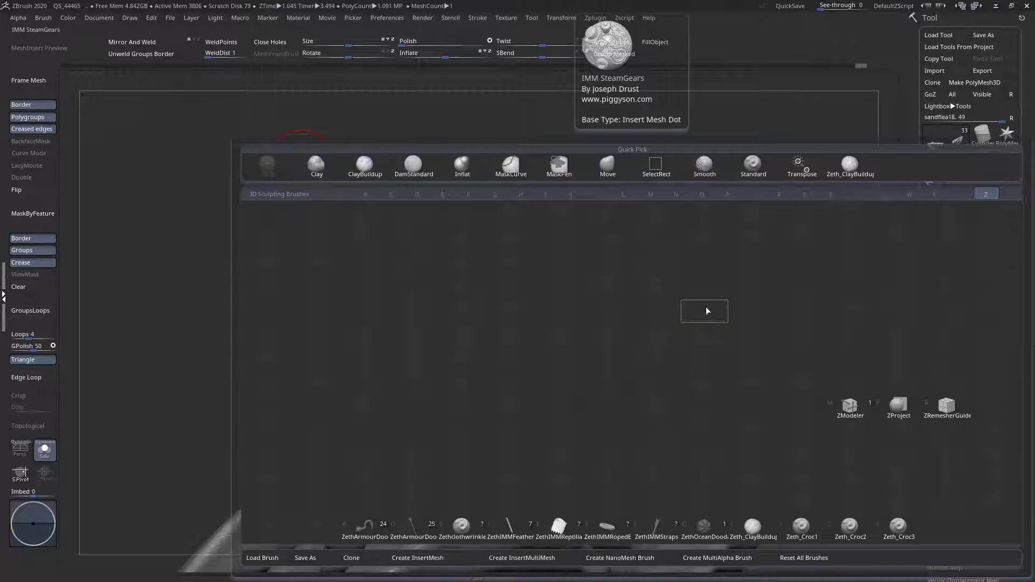
{"action": "left_click", "coordinate": [708, 307]}
{"action": "key", "text": "space"}
{"action": "mouse_move", "coordinate": [611, 302]}
{"action": "left_mouse_down"}
{"action": "mouse_move", "coordinate": [604, 335]}
{"action": "mouse_move", "coordinate": [585, 342]}
{"action": "mouse_move", "coordinate": [571, 332]}
{"action": "left_mouse_up"}
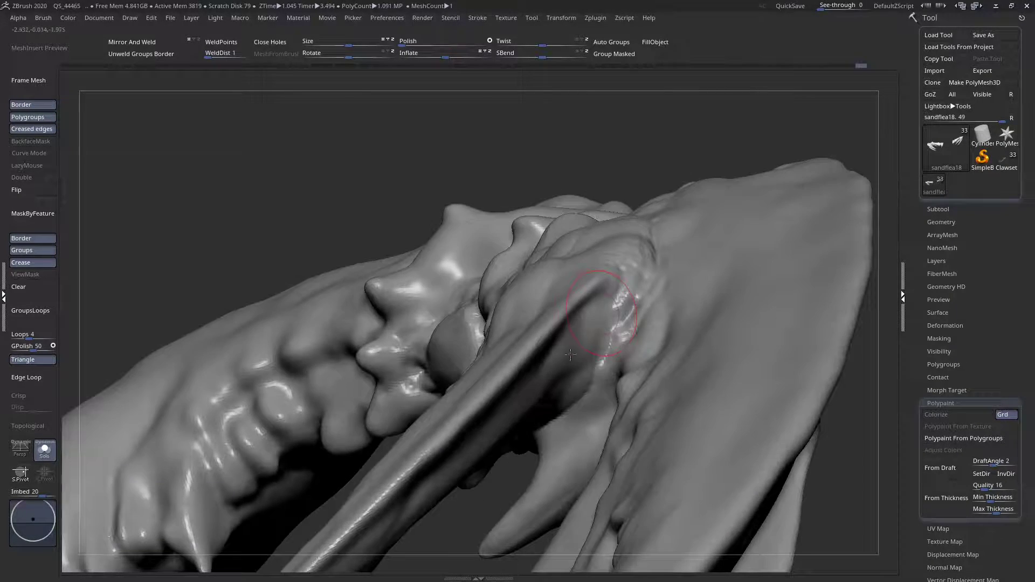
{"action": "left_click_drag", "start_coordinate": [570, 355], "coordinate": [569, 392]}
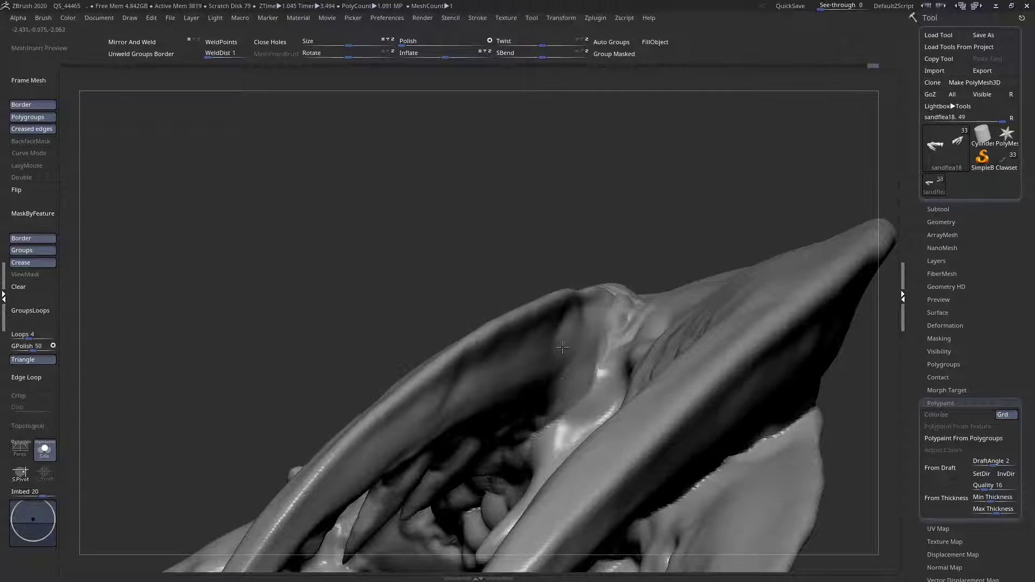
{"action": "left_click_drag", "start_coordinate": [562, 328], "coordinate": [534, 365]}
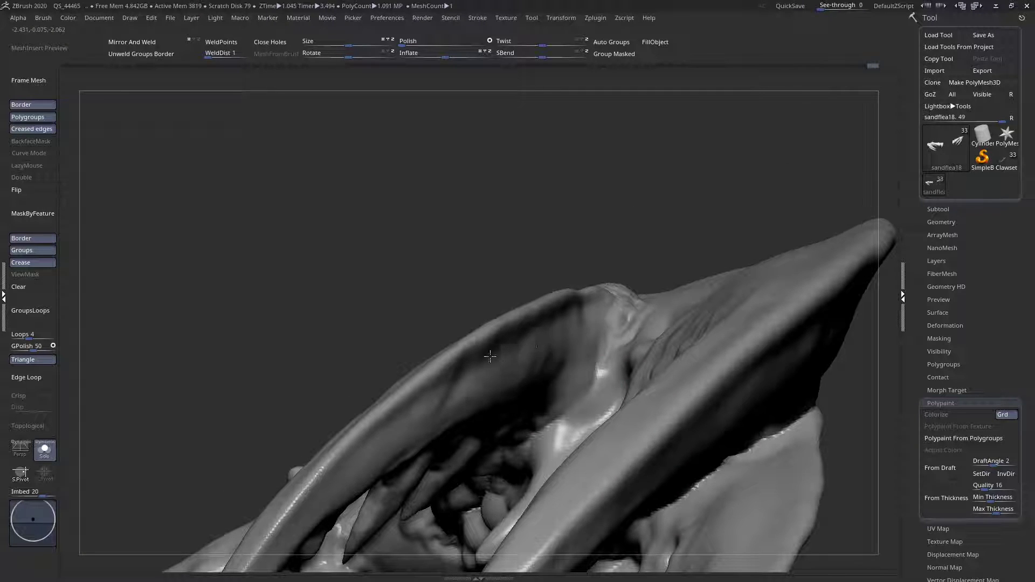
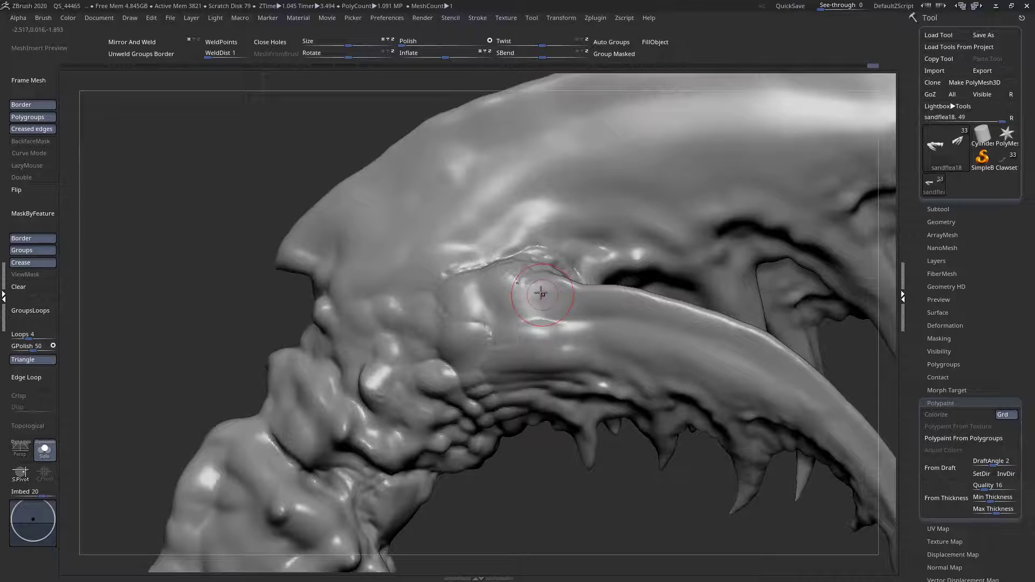
- Select the DamStandard brush and carve the crease where the pincer finger's base meets the larger claw
{"action": "right_click", "coordinate": [512, 360]}
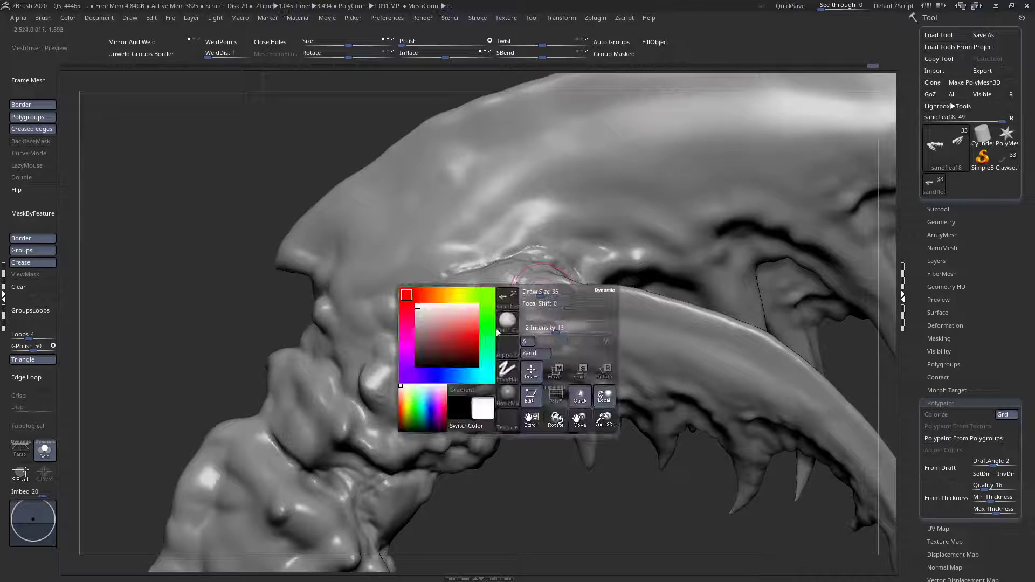
{"action": "key", "text": "b"}
{"action": "key", "text": "d"}
{"action": "key", "text": "s"}
{"action": "right_click", "coordinate": [540, 349]}
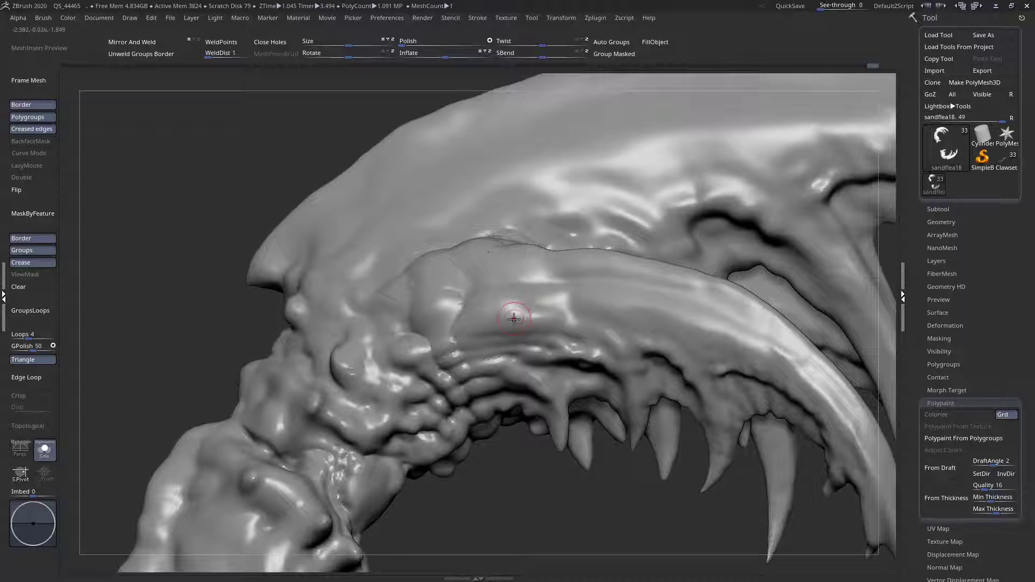
{"action": "mouse_move", "coordinate": [531, 294]}
{"action": "right_mouse_down"}
{"action": "mouse_move", "coordinate": [498, 369]}
{"action": "mouse_move", "coordinate": [523, 288]}
{"action": "mouse_move", "coordinate": [529, 302]}
{"action": "right_mouse_up"}
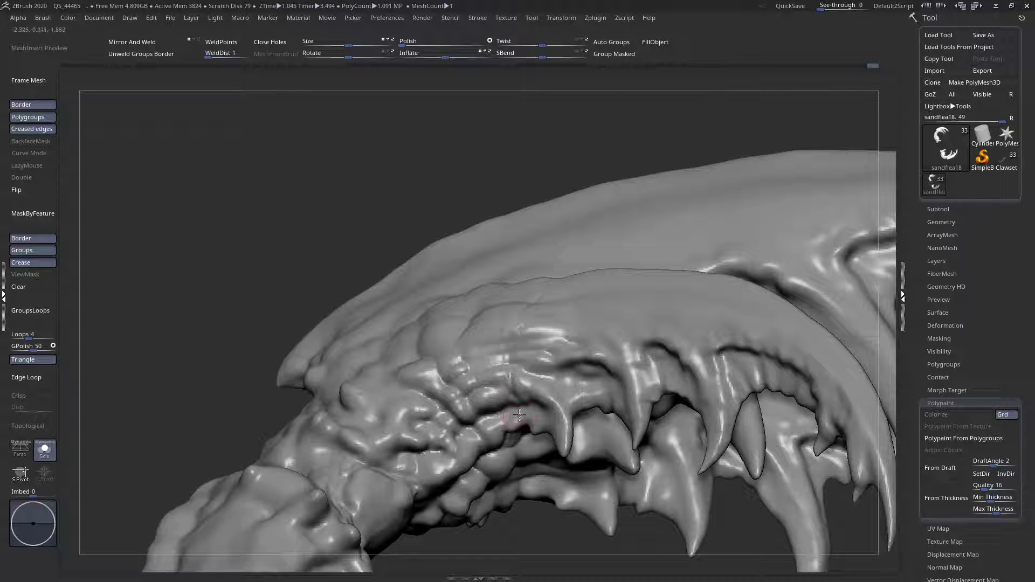
- Carve creases between the bumps and around the spike bases on the inner side of the pincer
{"action": "right_click_drag", "start_coordinate": [513, 389], "coordinate": [497, 334]}
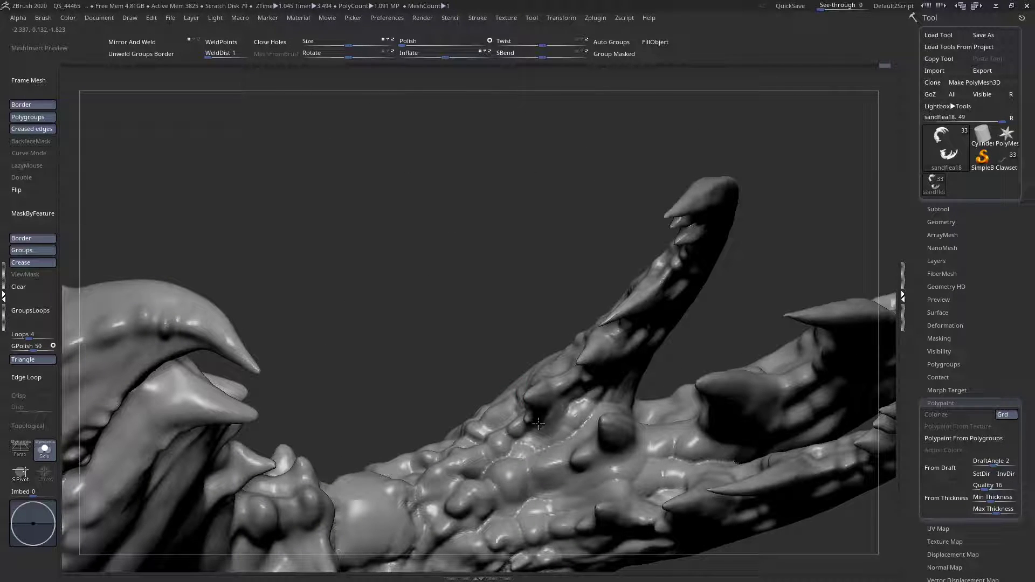
{"action": "right_click_drag", "start_coordinate": [556, 446], "coordinate": [542, 467]}
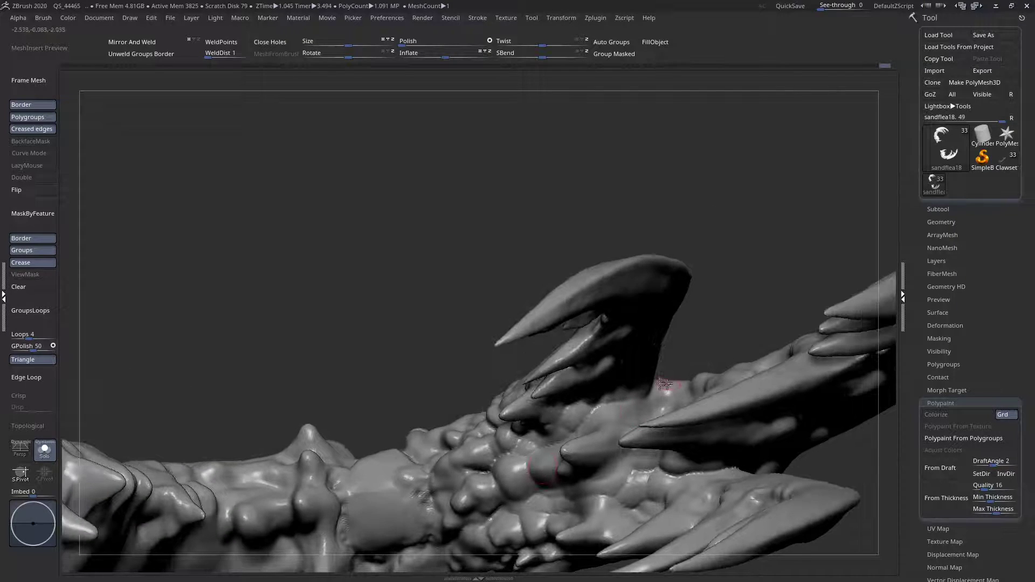
{"action": "right_click_drag", "start_coordinate": [588, 419], "coordinate": [566, 406]}
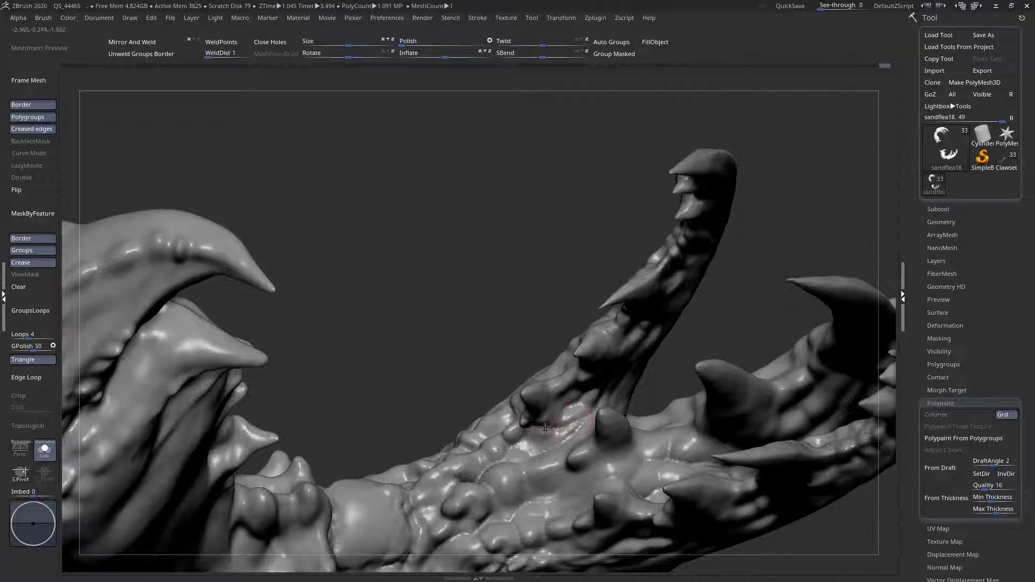
{"action": "mouse_move", "coordinate": [532, 443]}
{"action": "right_mouse_down"}
{"action": "mouse_move", "coordinate": [508, 423]}
{"action": "mouse_move", "coordinate": [576, 426]}
{"action": "mouse_move", "coordinate": [616, 409]}
{"action": "right_mouse_up"}
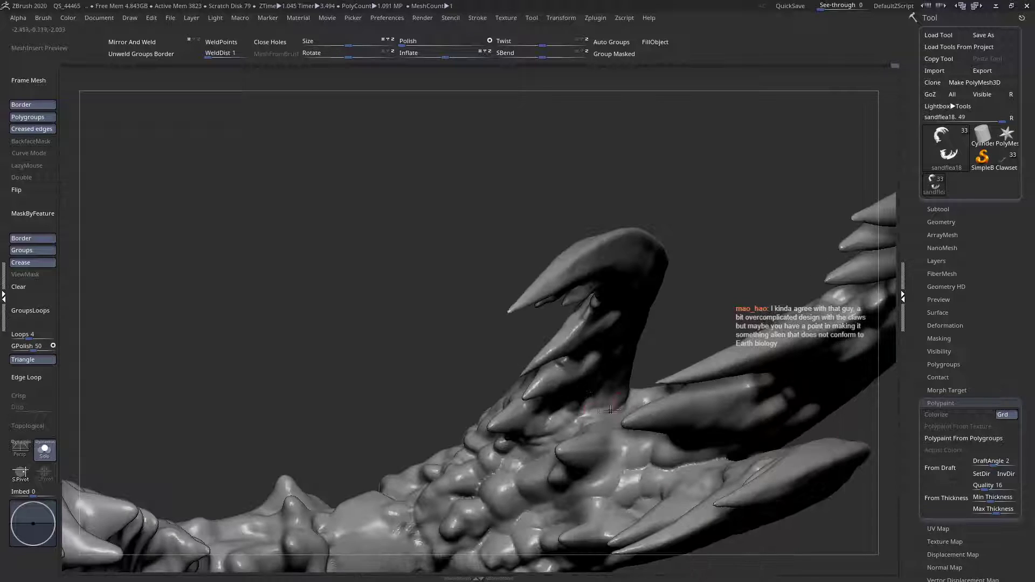
- Carve a crease across the pincer finger's base, separating the spiked finger from the bumpy palm
{"action": "mouse_move", "coordinate": [541, 439]}
{"action": "right_mouse_down"}
{"action": "mouse_move", "coordinate": [486, 480]}
{"action": "mouse_move", "coordinate": [464, 521]}
{"action": "mouse_move", "coordinate": [455, 474]}
{"action": "mouse_move", "coordinate": [528, 371]}
{"action": "mouse_move", "coordinate": [491, 378]}
{"action": "right_mouse_up"}
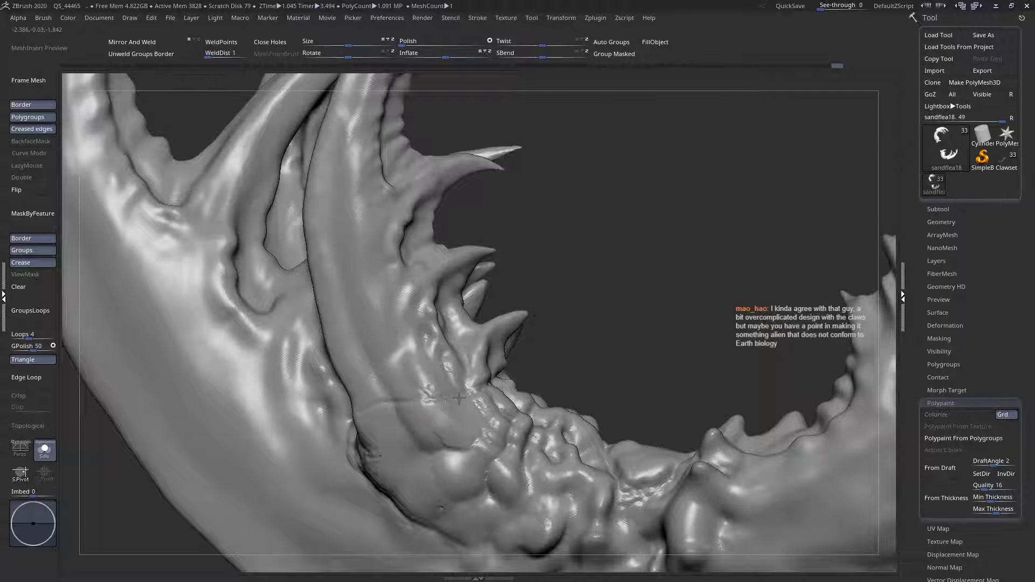
{"action": "right_click_drag", "start_coordinate": [452, 403], "coordinate": [445, 427]}
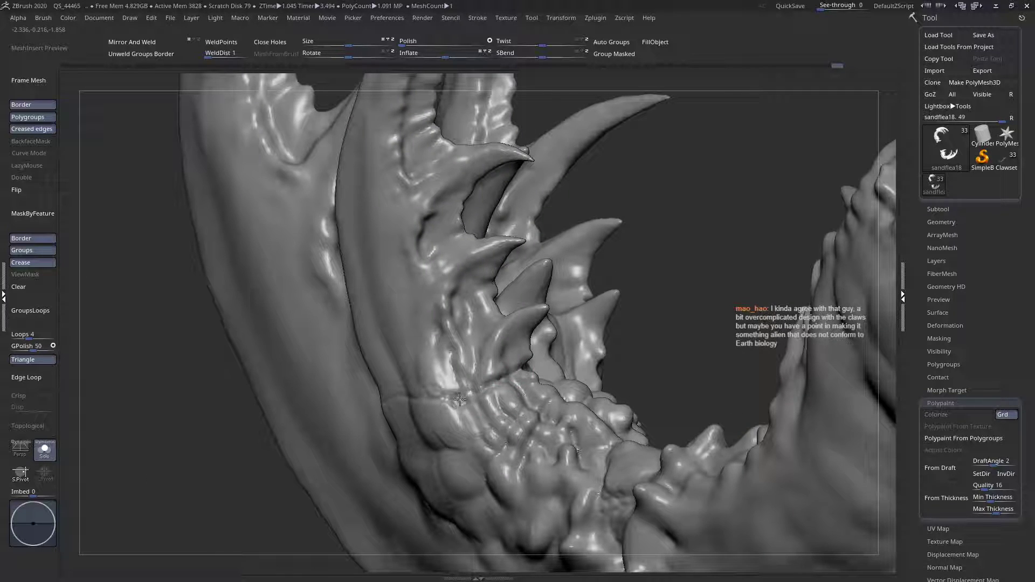
{"action": "left_click_drag", "start_coordinate": [458, 403], "coordinate": [457, 412]}
{"action": "right_click_drag", "start_coordinate": [528, 380], "coordinate": [471, 390], "text": "ctrl"}
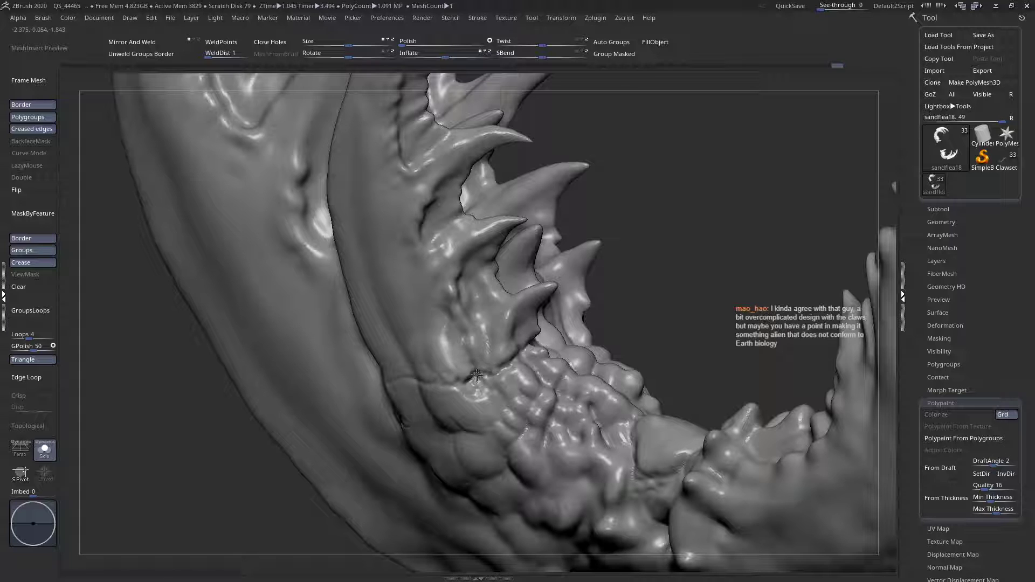
- Deepen the crease across the finger's base and extend it toward the gap beside the larger claw
{"action": "right_click_drag", "start_coordinate": [509, 360], "coordinate": [433, 382]}
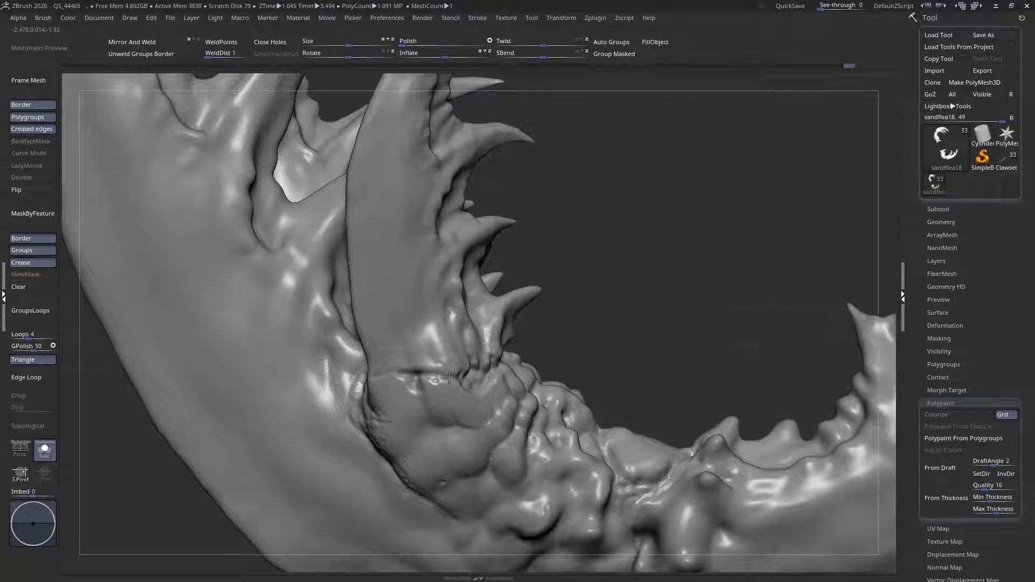
{"action": "right_click_drag", "start_coordinate": [459, 373], "coordinate": [479, 370]}
{"action": "right_click_drag", "start_coordinate": [417, 386], "coordinate": [457, 372]}
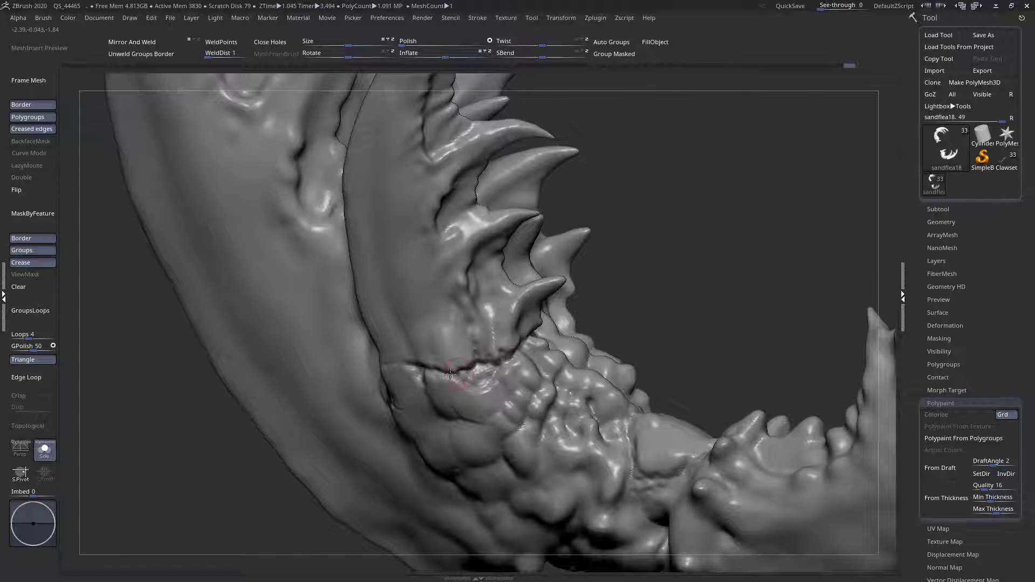
{"action": "right_click_drag", "start_coordinate": [474, 384], "coordinate": [498, 387]}
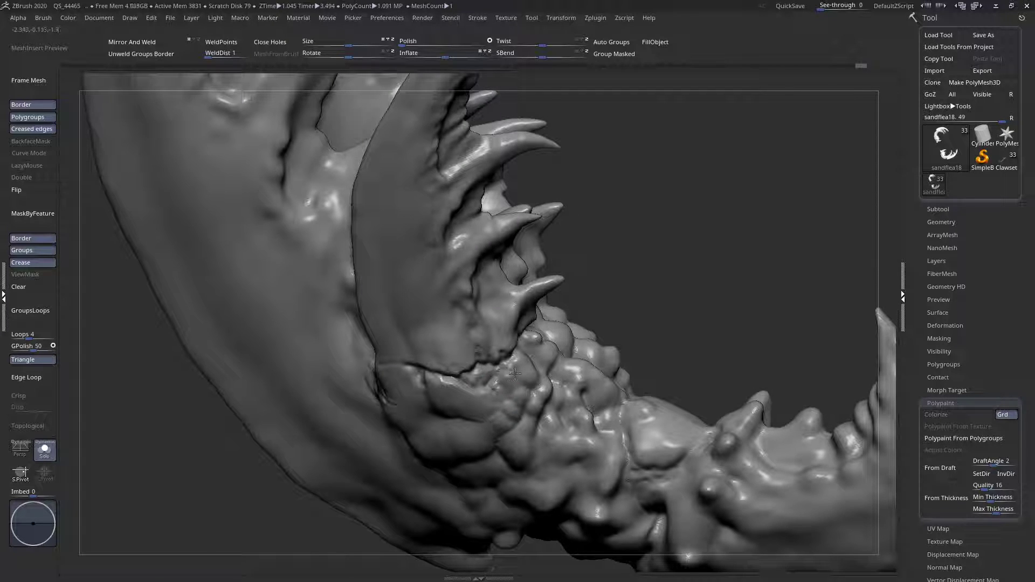
{"action": "right_click_drag", "start_coordinate": [507, 369], "coordinate": [469, 337]}
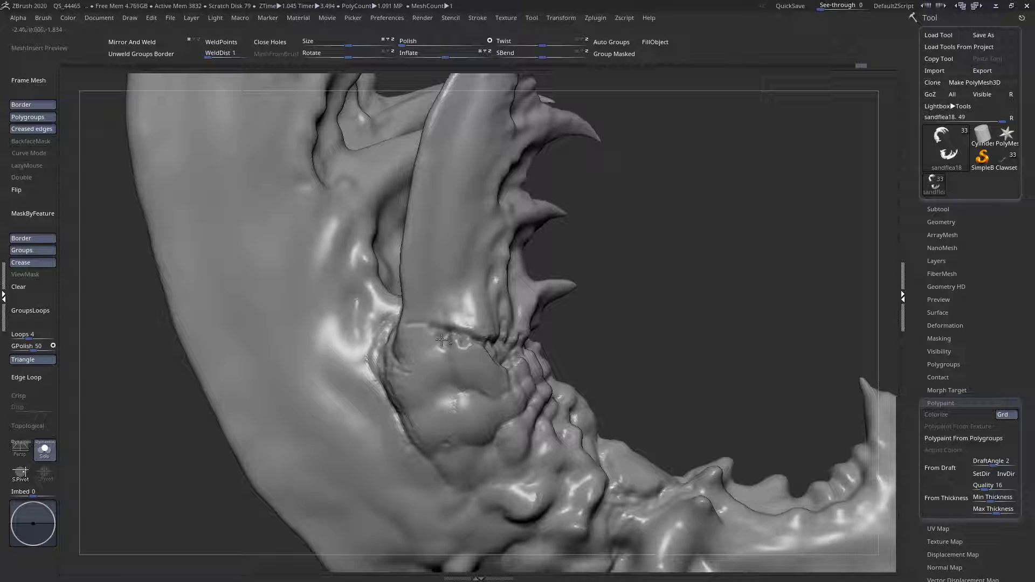
{"action": "right_click_drag", "start_coordinate": [429, 337], "coordinate": [395, 336]}
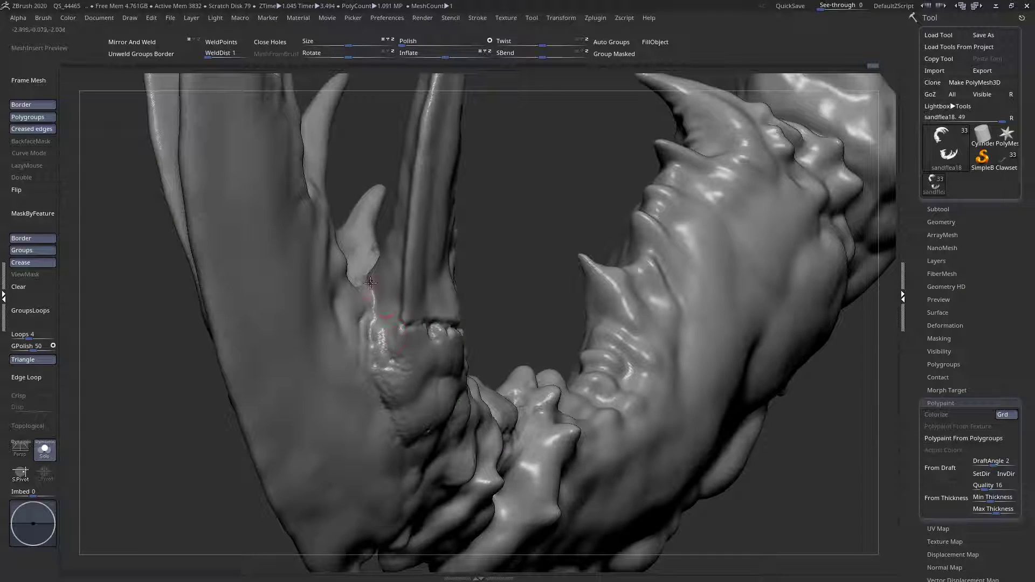
{"action": "left_click_drag", "start_coordinate": [380, 299], "coordinate": [399, 328]}
- Check the whole claw alongside the rest of the creature, then isolate the claws again
{"action": "right_click_drag", "start_coordinate": [367, 283], "coordinate": [332, 249]}
{"action": "right_click_drag", "start_coordinate": [459, 376], "coordinate": [417, 368], "text": "ctrl"}
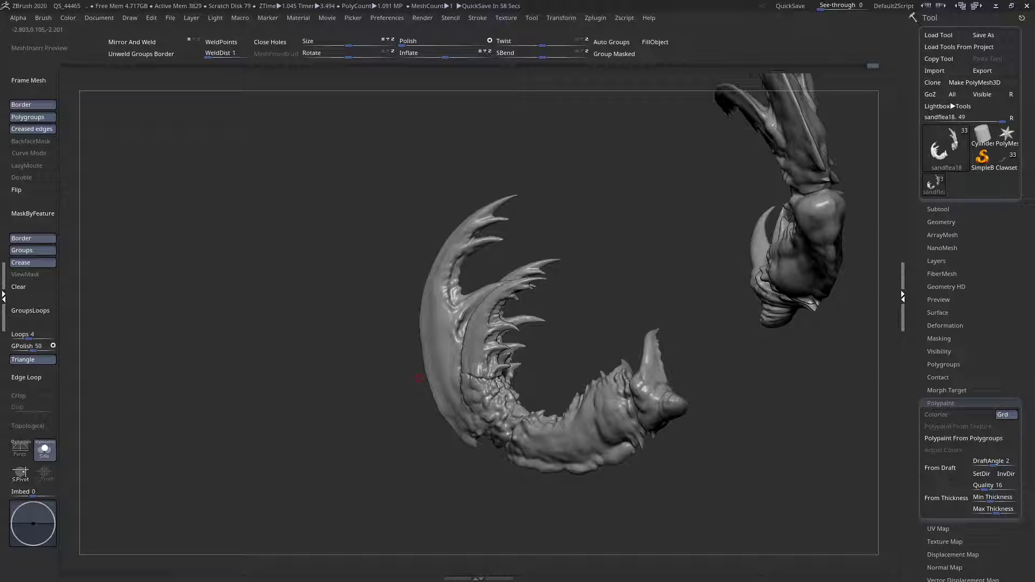
{"action": "right_click_drag", "start_coordinate": [538, 352], "coordinate": [448, 202], "text": "ctrl"}
{"action": "right_click_drag", "start_coordinate": [296, 194], "coordinate": [606, 348]}
{"action": "left_click", "coordinate": [45, 450]}
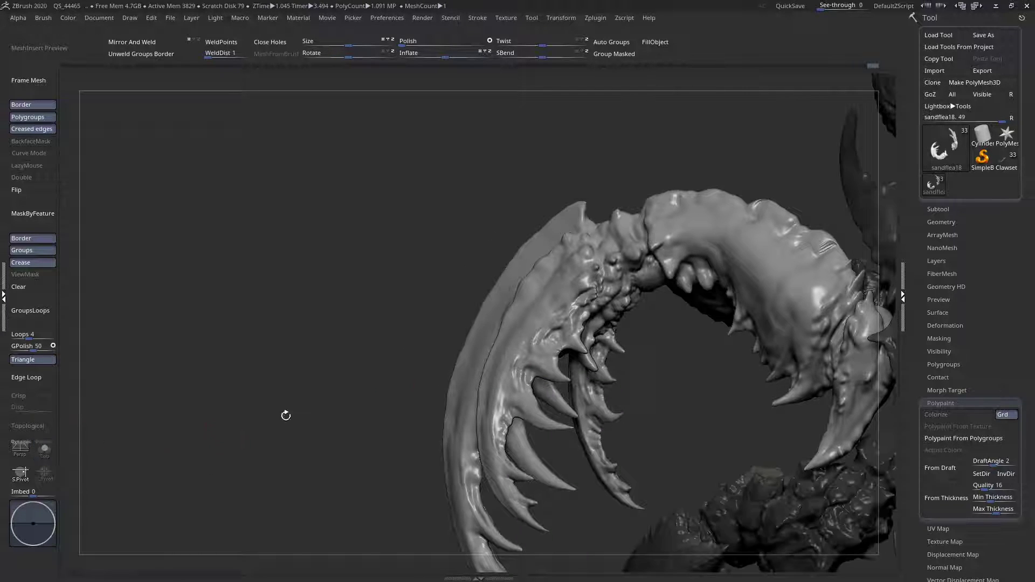
{"action": "right_click_drag", "start_coordinate": [517, 326], "coordinate": [391, 236], "text": "ctrl"}
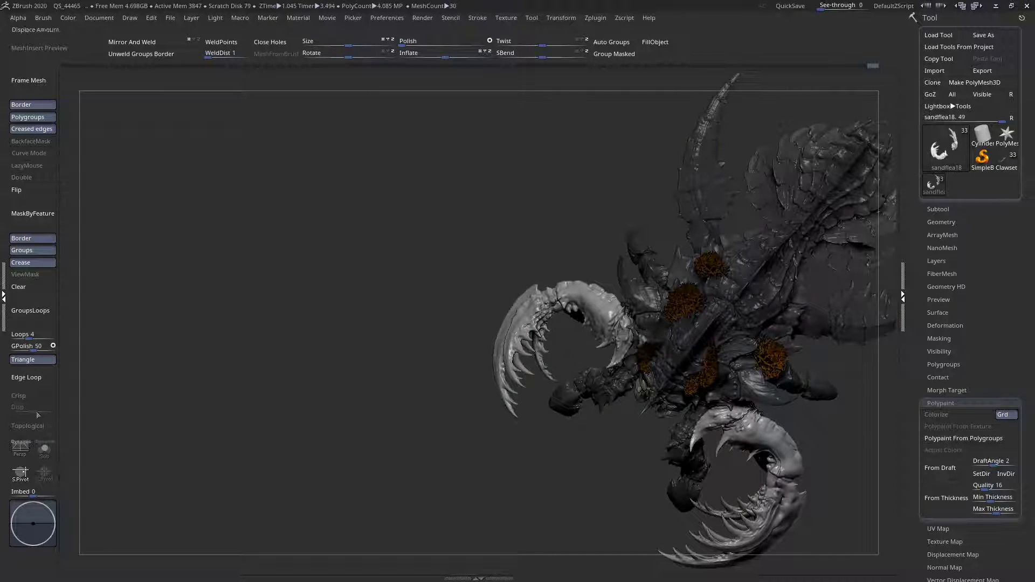
{"action": "left_click", "coordinate": [45, 450]}
- Adjust the brush and carve folds around the other side of the pincer finger's base along the crease
{"action": "right_click_drag", "start_coordinate": [463, 345], "coordinate": [605, 296], "text": "ctrl"}
{"action": "key", "text": "space"}
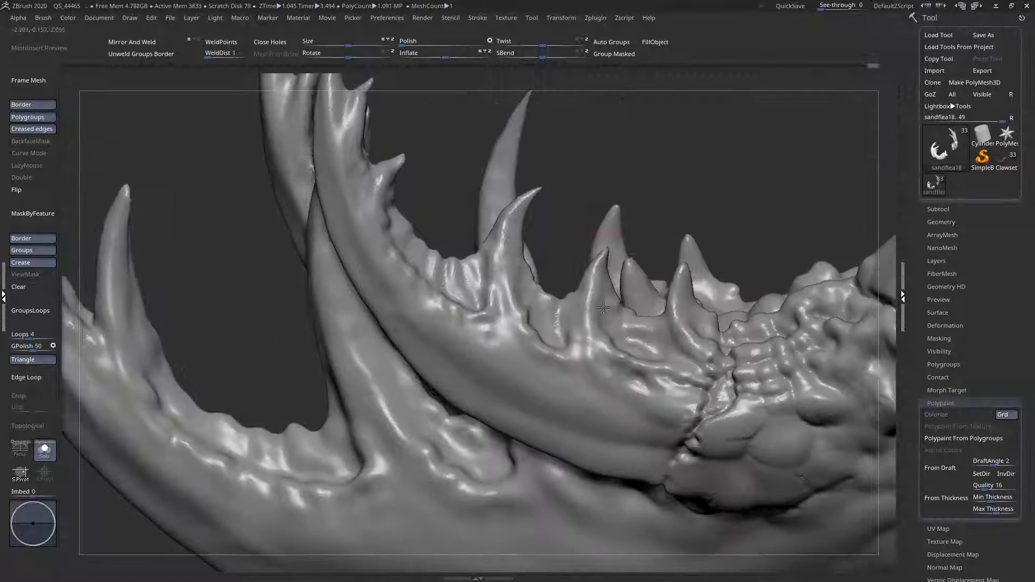
{"action": "key", "text": "space"}
{"action": "left_click", "coordinate": [561, 344]}
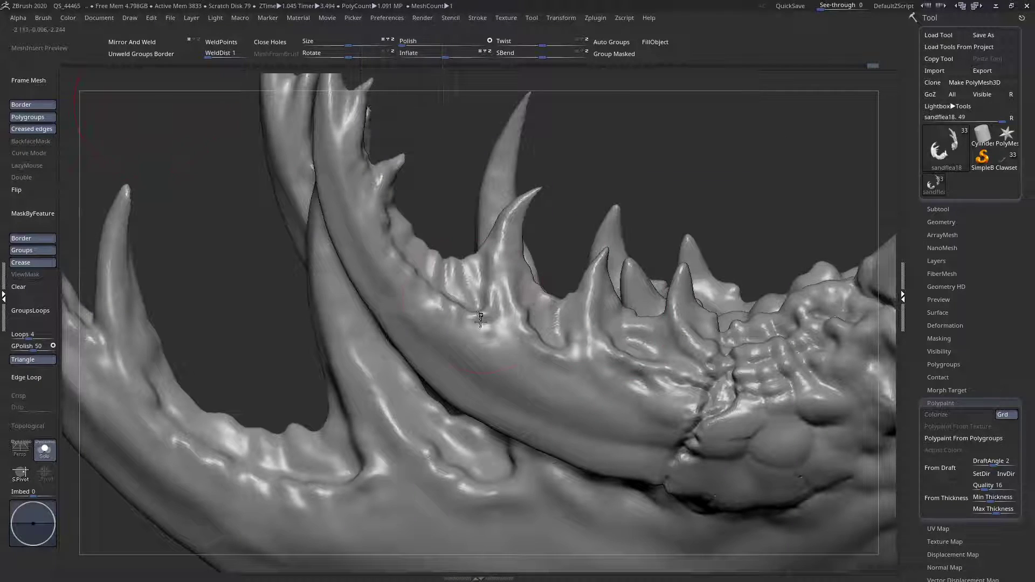
{"action": "right_click_drag", "start_coordinate": [480, 322], "coordinate": [521, 362]}
{"action": "key", "text": "space"}
{"action": "right_click_drag", "start_coordinate": [585, 302], "coordinate": [531, 334]}
{"action": "right_click_drag", "start_coordinate": [620, 323], "coordinate": [578, 296]}
{"action": "key", "text": "space"}
{"action": "mouse_move", "coordinate": [603, 256]}
{"action": "right_mouse_down"}
{"action": "mouse_move", "coordinate": [636, 259]}
{"action": "mouse_move", "coordinate": [600, 265]}
{"action": "right_mouse_up"}
{"action": "mouse_move", "coordinate": [599, 265]}
{"action": "left_mouse_down"}
{"action": "mouse_move", "coordinate": [558, 318]}
{"action": "mouse_move", "coordinate": [500, 335]}
{"action": "mouse_move", "coordinate": [559, 321]}
{"action": "mouse_move", "coordinate": [582, 277]}
{"action": "mouse_move", "coordinate": [507, 349]}
{"action": "mouse_move", "coordinate": [564, 331]}
{"action": "left_mouse_up"}
{"action": "left_click_drag", "start_coordinate": [606, 305], "coordinate": [526, 357]}
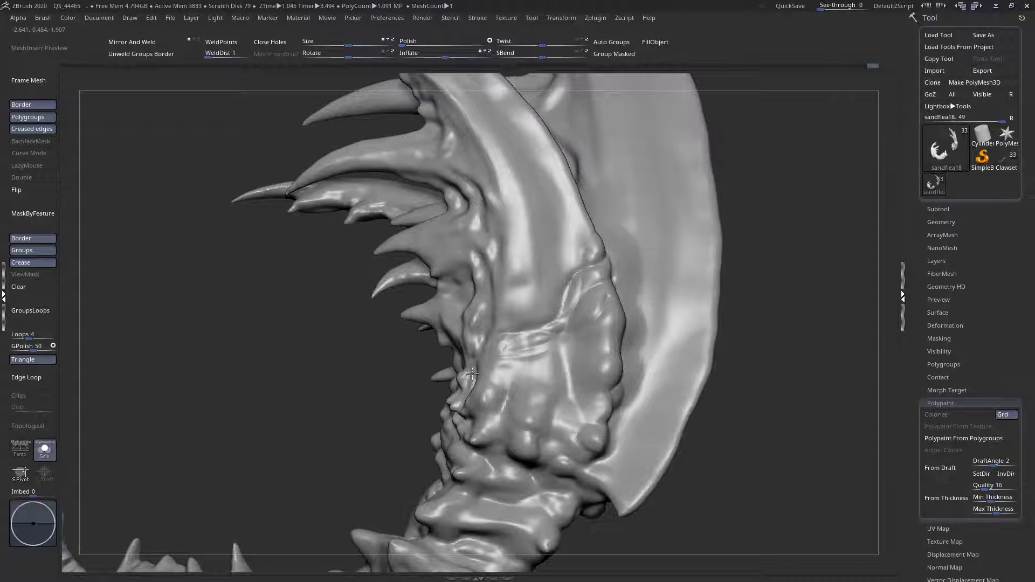
- Sculpt folds and small bumps along the palm's edge where the pincer finger's base borders the larger claw
{"action": "right_click_drag", "start_coordinate": [612, 302], "coordinate": [579, 305]}
{"action": "mouse_move", "coordinate": [579, 304]}
{"action": "left_mouse_down"}
{"action": "mouse_move", "coordinate": [532, 334]}
{"action": "mouse_move", "coordinate": [580, 318]}
{"action": "mouse_move", "coordinate": [461, 364]}
{"action": "left_mouse_up"}
{"action": "left_click_drag", "start_coordinate": [580, 308], "coordinate": [548, 353]}
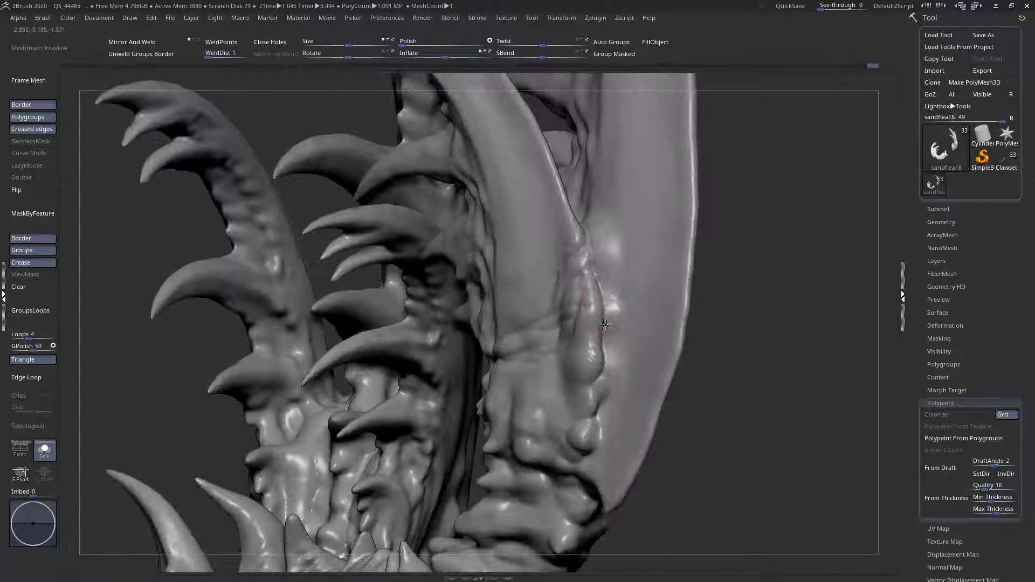
{"action": "mouse_move", "coordinate": [595, 302]}
{"action": "left_mouse_down"}
{"action": "mouse_move", "coordinate": [564, 331]}
{"action": "mouse_move", "coordinate": [572, 318]}
{"action": "left_mouse_up"}
{"action": "mouse_move", "coordinate": [573, 323]}
{"action": "right_mouse_down"}
{"action": "mouse_move", "coordinate": [527, 342]}
{"action": "mouse_move", "coordinate": [566, 291]}
{"action": "right_mouse_up"}
{"action": "left_click_drag", "start_coordinate": [567, 283], "coordinate": [529, 322]}
{"action": "right_click_drag", "start_coordinate": [561, 243], "coordinate": [612, 300]}
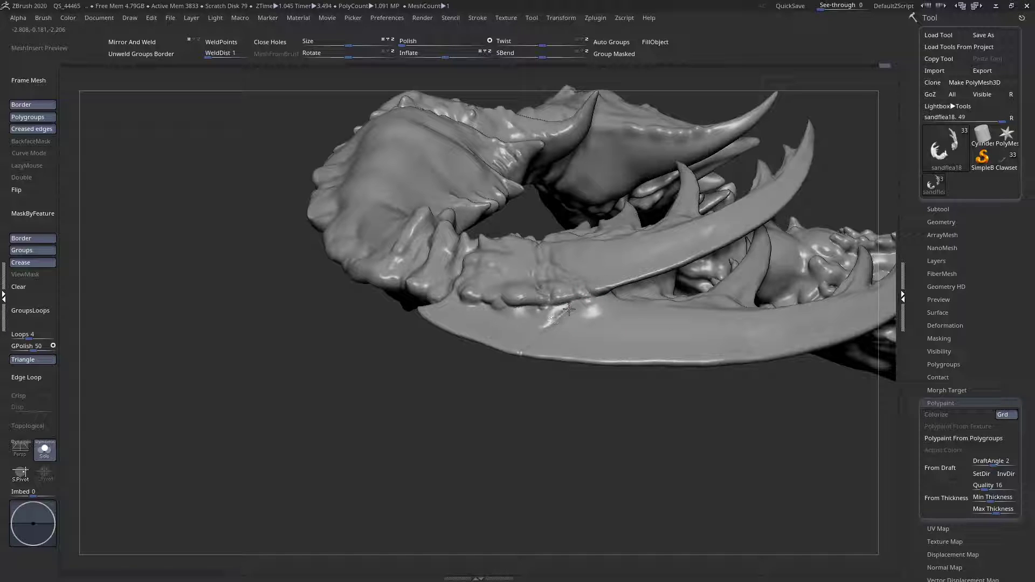
- Carve and smooth wrinkled folds in the gap between the pincer finger's base and the larger claw
{"action": "right_click_drag", "start_coordinate": [547, 316], "coordinate": [546, 231]}
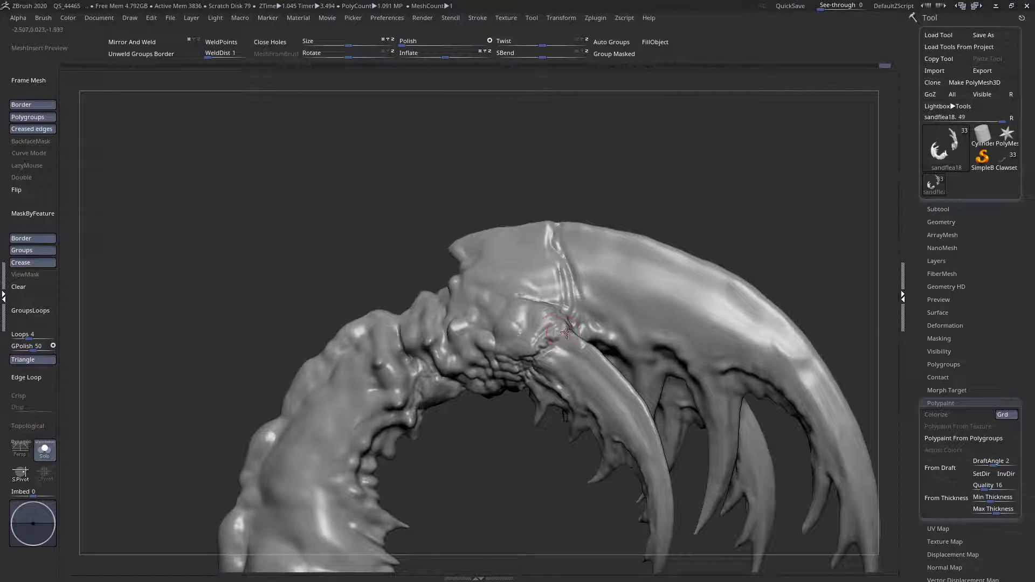
{"action": "right_click_drag", "start_coordinate": [531, 378], "coordinate": [565, 290]}
{"action": "right_click_drag", "start_coordinate": [600, 338], "coordinate": [639, 375]}
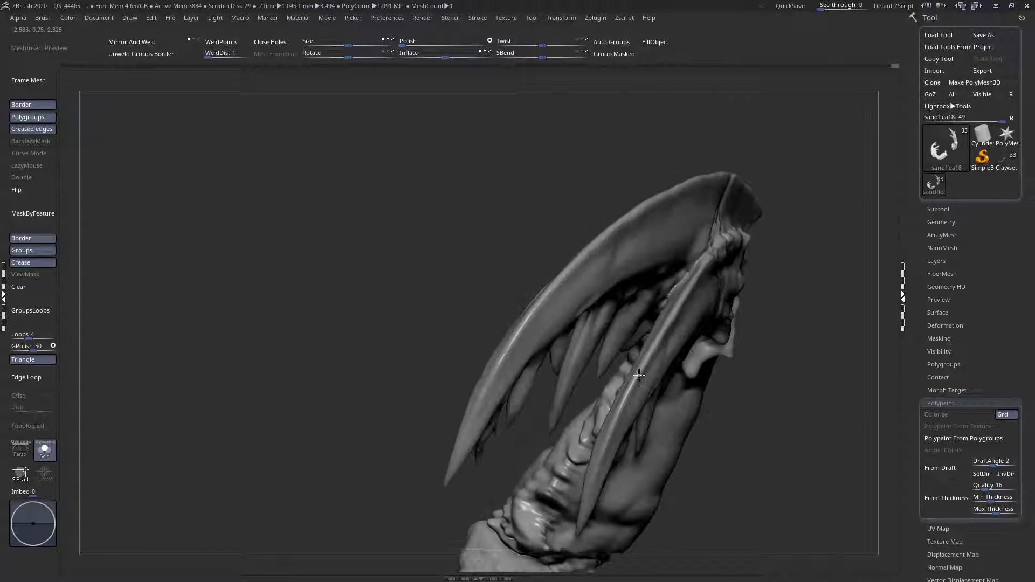
{"action": "right_click_drag", "start_coordinate": [703, 249], "coordinate": [705, 242]}
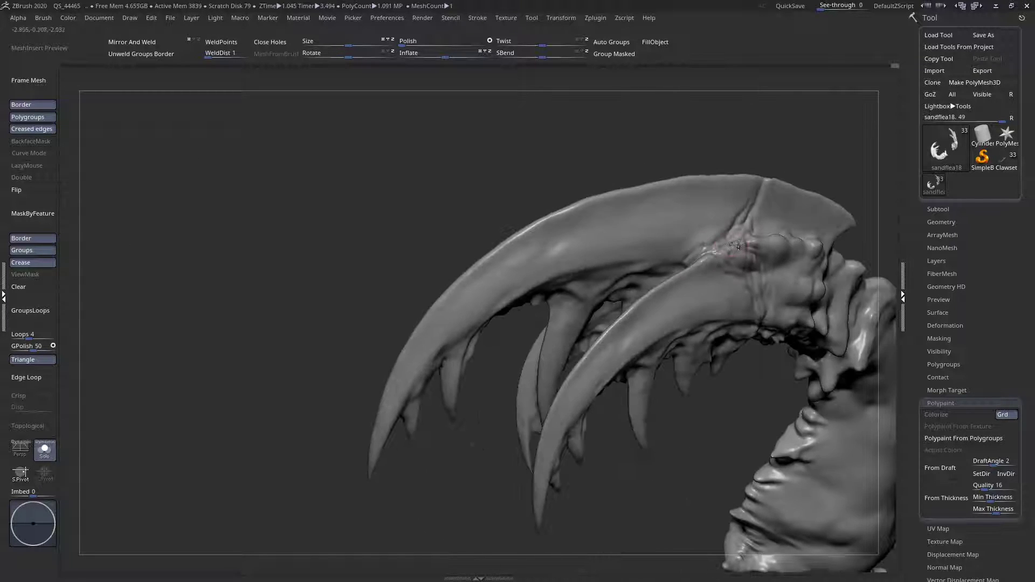
{"action": "left_click_drag", "start_coordinate": [681, 257], "coordinate": [679, 271], "text": "shift"}
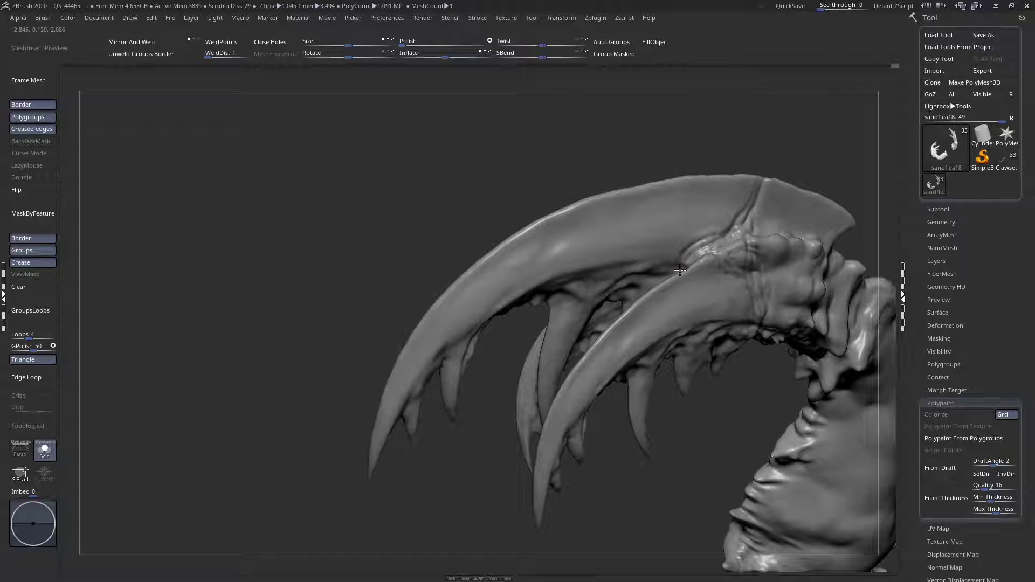
{"action": "right_click_drag", "start_coordinate": [694, 243], "coordinate": [712, 265]}
{"action": "left_click_drag", "start_coordinate": [680, 260], "coordinate": [674, 271]}
{"action": "mouse_move", "coordinate": [674, 270]}
{"action": "right_mouse_down"}
{"action": "mouse_move", "coordinate": [729, 269]}
{"action": "mouse_move", "coordinate": [643, 257]}
{"action": "mouse_move", "coordinate": [639, 235]}
{"action": "mouse_move", "coordinate": [593, 248]}
{"action": "mouse_move", "coordinate": [590, 273]}
{"action": "right_mouse_up"}
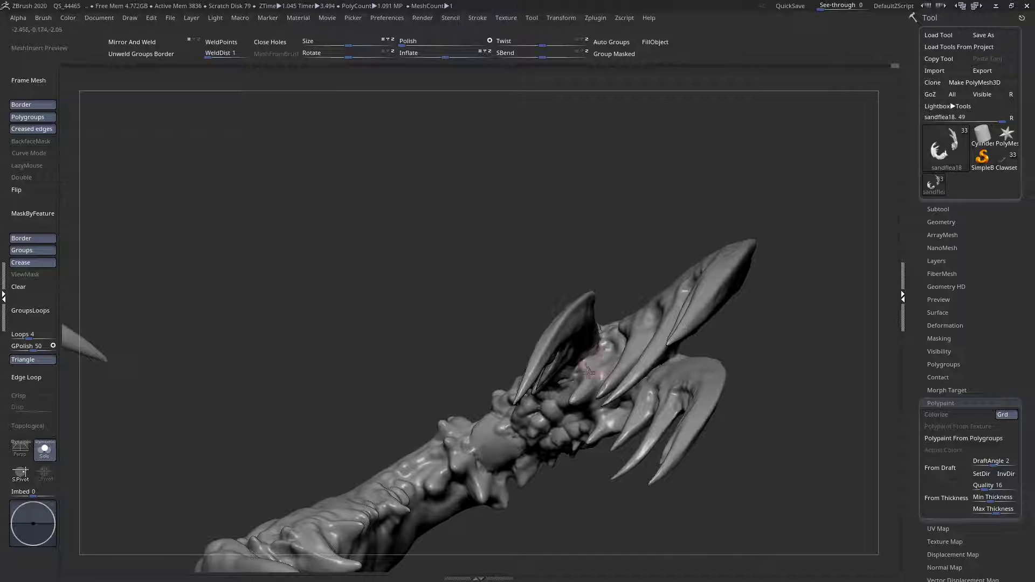
- Refine the bumps and creases across the palm, from the pincer finger's base up to the wrist joint
{"action": "right_click_drag", "start_coordinate": [593, 365], "coordinate": [575, 438]}
{"action": "right_click_drag", "start_coordinate": [603, 331], "coordinate": [615, 307]}
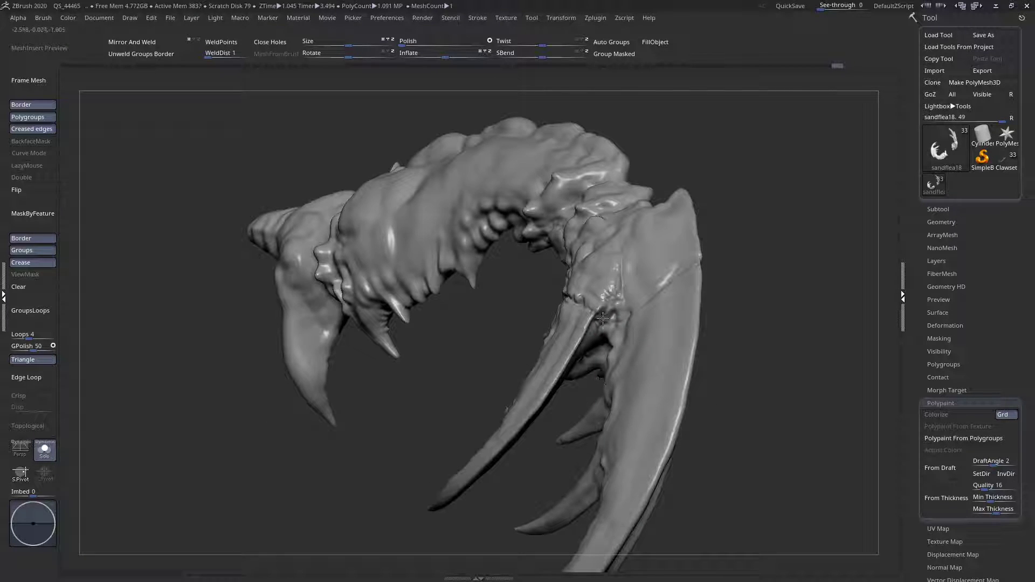
{"action": "right_click_drag", "start_coordinate": [607, 259], "coordinate": [578, 294]}
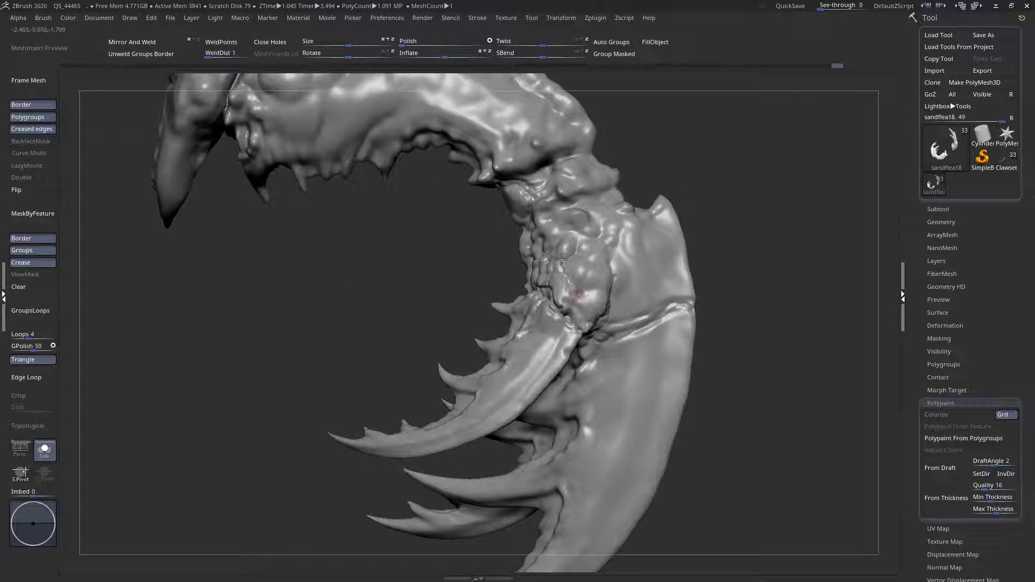
{"action": "right_click_drag", "start_coordinate": [587, 277], "coordinate": [613, 234]}
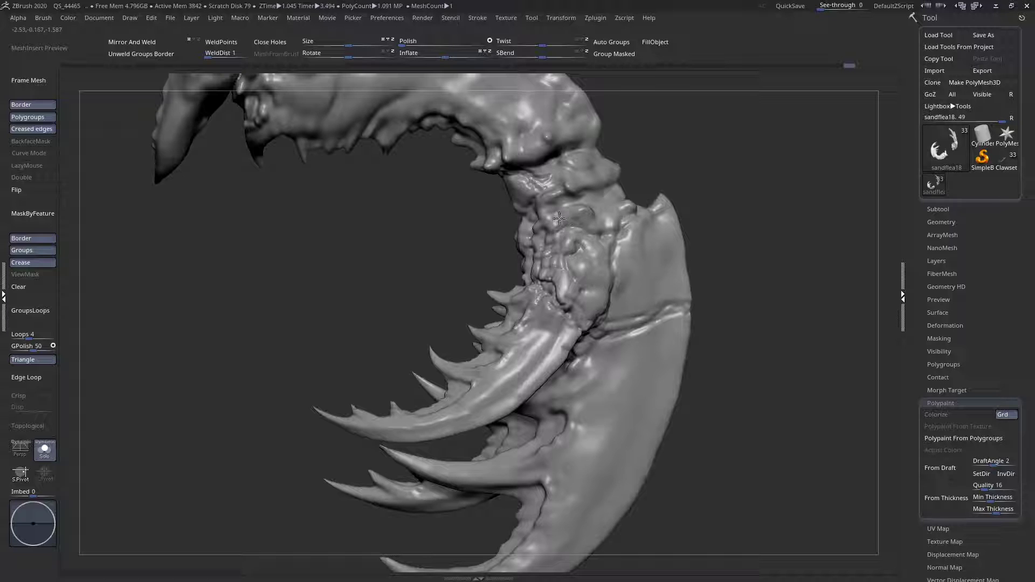
{"action": "right_click_drag", "start_coordinate": [584, 195], "coordinate": [647, 169]}
{"action": "mouse_move", "coordinate": [610, 238]}
{"action": "right_mouse_down"}
{"action": "mouse_move", "coordinate": [659, 253]}
{"action": "mouse_move", "coordinate": [624, 236]}
{"action": "right_mouse_up"}
{"action": "right_click_drag", "start_coordinate": [623, 235], "coordinate": [613, 199]}
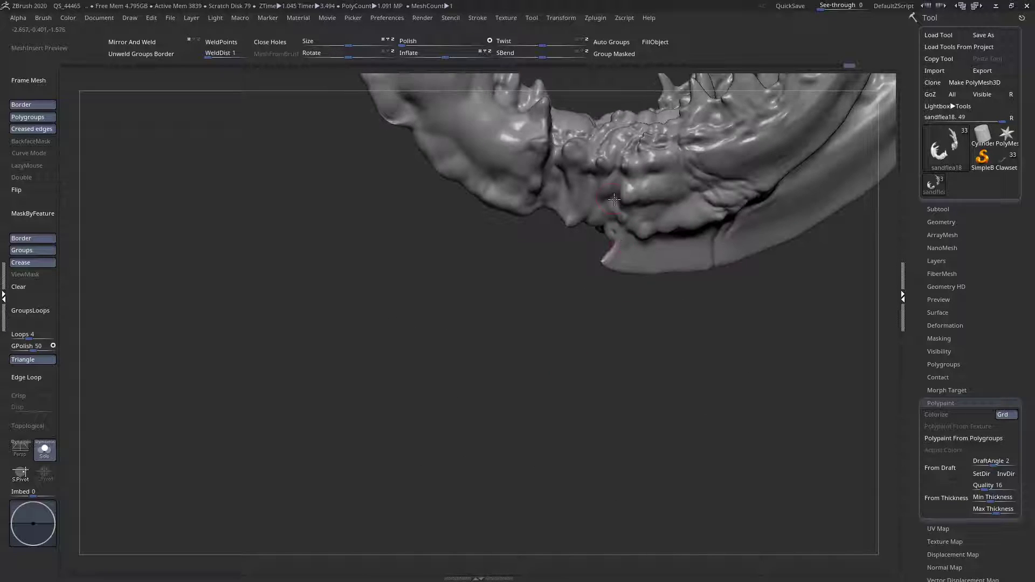
{"action": "mouse_move", "coordinate": [683, 177]}
{"action": "right_mouse_down"}
{"action": "mouse_move", "coordinate": [627, 121]}
{"action": "mouse_move", "coordinate": [600, 275]}
{"action": "mouse_move", "coordinate": [558, 268]}
{"action": "mouse_move", "coordinate": [576, 278]}
{"action": "mouse_move", "coordinate": [547, 217]}
{"action": "mouse_move", "coordinate": [554, 238]}
{"action": "mouse_move", "coordinate": [567, 199]}
{"action": "mouse_move", "coordinate": [587, 204]}
{"action": "mouse_move", "coordinate": [563, 222]}
{"action": "mouse_move", "coordinate": [605, 272]}
{"action": "mouse_move", "coordinate": [578, 399]}
{"action": "mouse_move", "coordinate": [614, 273]}
{"action": "mouse_move", "coordinate": [659, 264]}
{"action": "mouse_move", "coordinate": [659, 199]}
{"action": "right_mouse_up"}
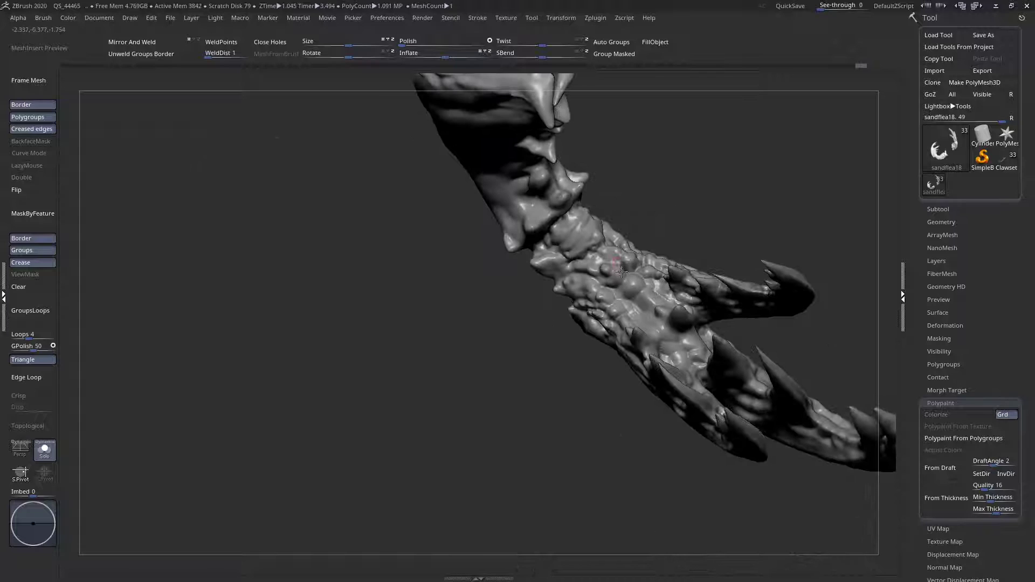
- Switch to the ClayBuildup brush and add volume to the pincer finger's base beside its crease
{"action": "mouse_move", "coordinate": [597, 262]}
{"action": "right_mouse_down"}
{"action": "mouse_move", "coordinate": [597, 274]}
{"action": "mouse_move", "coordinate": [608, 248]}
{"action": "mouse_move", "coordinate": [625, 253]}
{"action": "mouse_move", "coordinate": [641, 291]}
{"action": "mouse_move", "coordinate": [647, 267]}
{"action": "mouse_move", "coordinate": [676, 316]}
{"action": "mouse_move", "coordinate": [633, 299]}
{"action": "mouse_move", "coordinate": [630, 236]}
{"action": "mouse_move", "coordinate": [605, 302]}
{"action": "right_mouse_up"}
{"action": "right_click", "coordinate": [604, 303]}
{"action": "key", "text": "b"}
{"action": "key", "text": "c"}
{"action": "key", "text": "b"}
{"action": "mouse_move", "coordinate": [630, 254]}
{"action": "right_mouse_down"}
{"action": "mouse_move", "coordinate": [583, 267]}
{"action": "mouse_move", "coordinate": [576, 280]}
{"action": "mouse_move", "coordinate": [555, 270]}
{"action": "right_mouse_up"}
{"action": "right_click", "coordinate": [574, 281]}
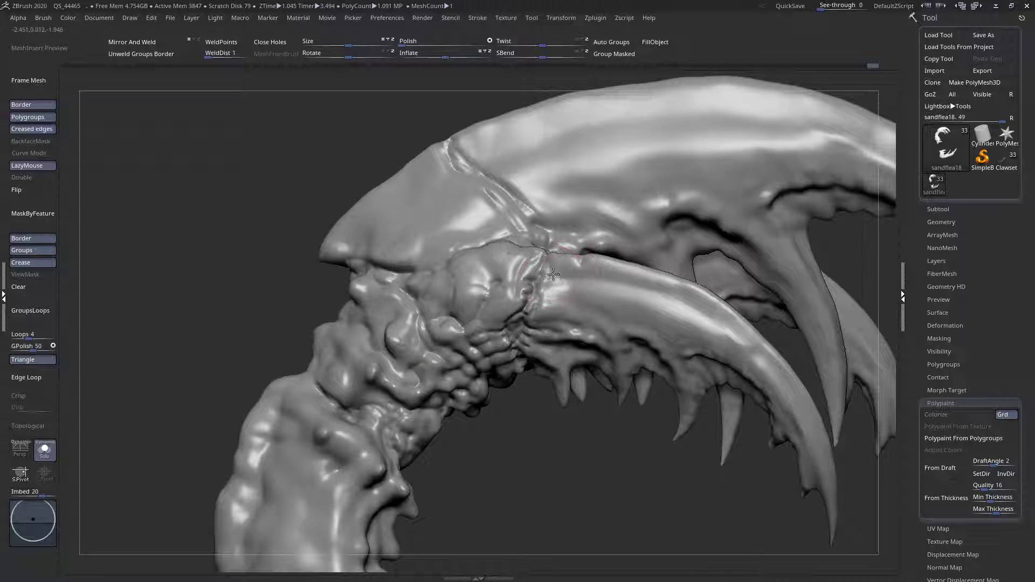
{"action": "left_click_drag", "start_coordinate": [558, 281], "coordinate": [547, 272]}
{"action": "right_click", "coordinate": [534, 297]}
- Switch to the Move brush and reshape the pincer finger's base and the palm lobe bordering it
{"action": "key", "text": "b"}
{"action": "key", "text": "m"}
{"action": "key", "text": "v"}
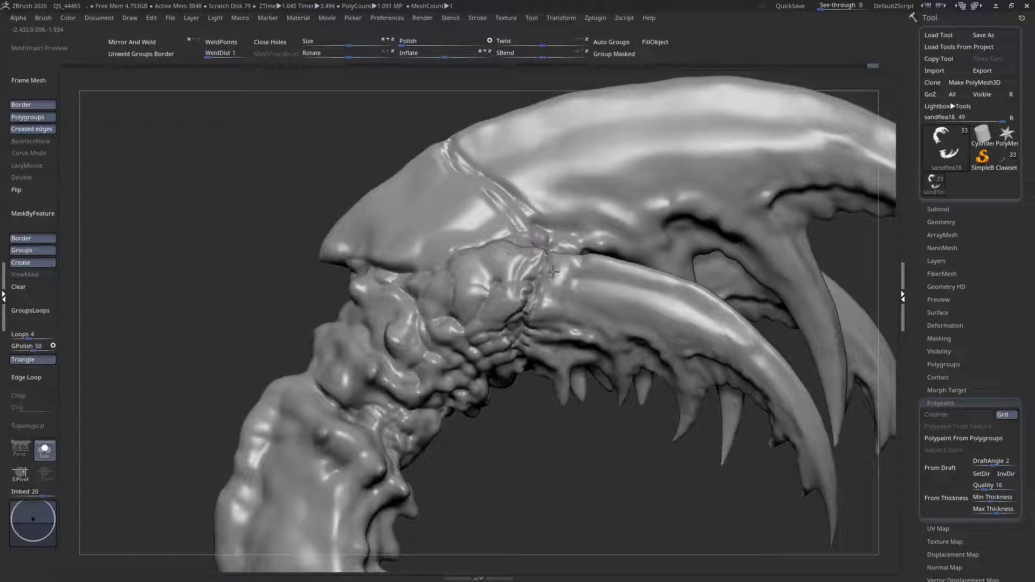
{"action": "right_click_drag", "start_coordinate": [575, 272], "coordinate": [582, 286]}
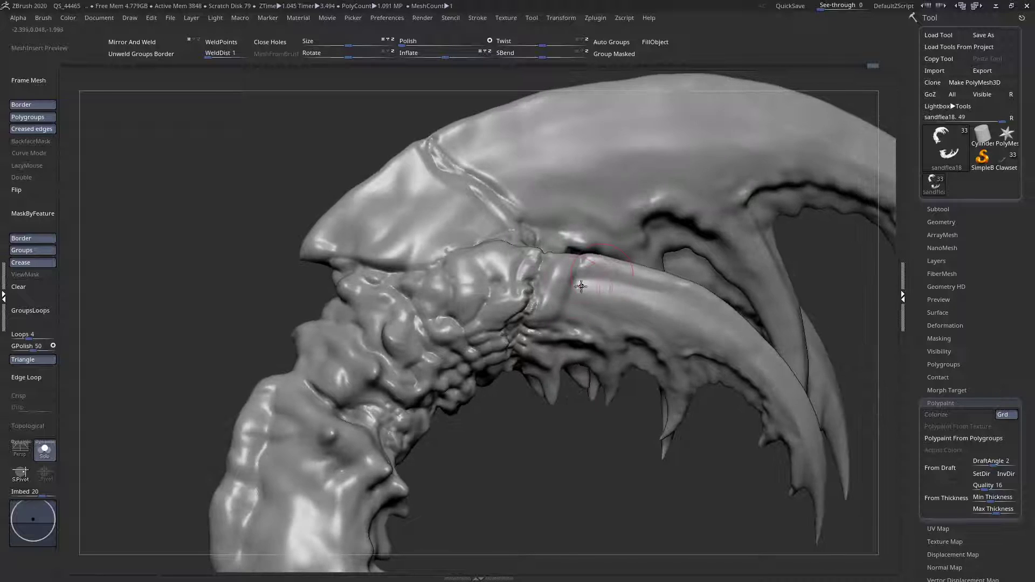
{"action": "mouse_move", "coordinate": [555, 268]}
{"action": "left_mouse_down"}
{"action": "mouse_move", "coordinate": [600, 283]}
{"action": "mouse_move", "coordinate": [563, 297]}
{"action": "mouse_move", "coordinate": [550, 324]}
{"action": "left_mouse_up"}
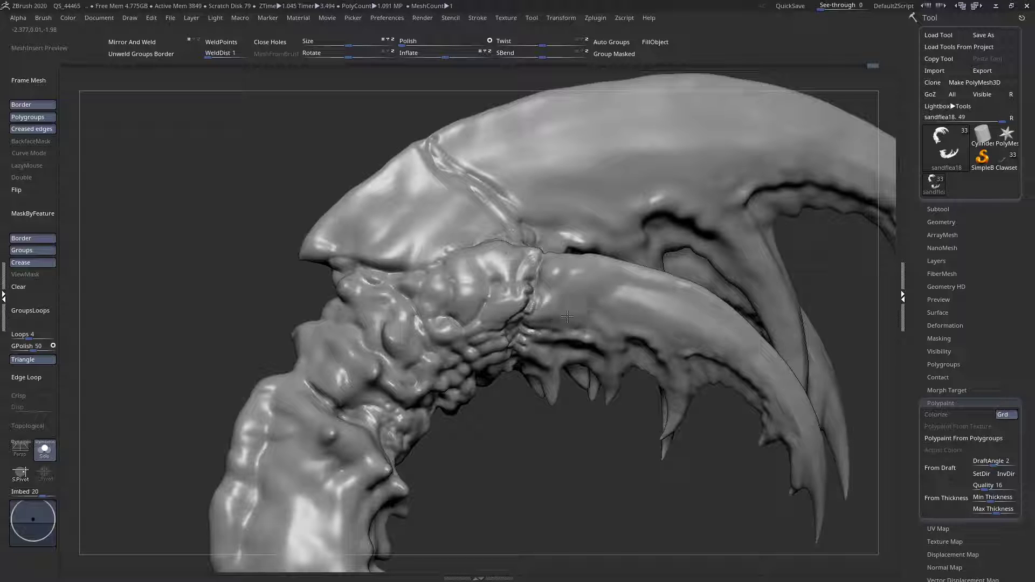
{"action": "mouse_move", "coordinate": [518, 263]}
{"action": "left_mouse_down"}
{"action": "mouse_move", "coordinate": [475, 263]}
{"action": "mouse_move", "coordinate": [507, 301]}
{"action": "mouse_move", "coordinate": [467, 297]}
{"action": "left_mouse_up"}
{"action": "right_click_drag", "start_coordinate": [497, 284], "coordinate": [469, 283]}
{"action": "mouse_move", "coordinate": [468, 283]}
{"action": "left_mouse_down"}
{"action": "mouse_move", "coordinate": [493, 286]}
{"action": "mouse_move", "coordinate": [488, 294]}
{"action": "mouse_move", "coordinate": [553, 291]}
{"action": "mouse_move", "coordinate": [540, 322]}
{"action": "mouse_move", "coordinate": [564, 302]}
{"action": "mouse_move", "coordinate": [622, 294]}
{"action": "left_mouse_up"}
{"action": "mouse_move", "coordinate": [620, 297]}
{"action": "right_mouse_down"}
{"action": "mouse_move", "coordinate": [606, 404]}
{"action": "mouse_move", "coordinate": [584, 257]}
{"action": "right_mouse_up"}
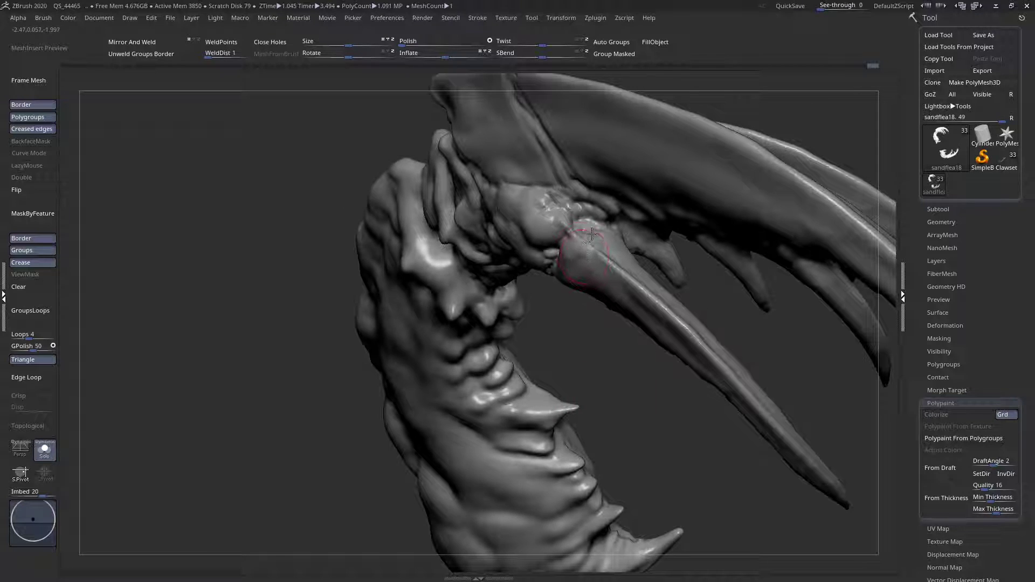
- Widen the pincer finger's base as seen edge-on so it sits thicker against the palm
{"action": "left_click_drag", "start_coordinate": [602, 247], "coordinate": [607, 260]}
{"action": "right_click_drag", "start_coordinate": [606, 261], "coordinate": [591, 263]}
{"action": "mouse_move", "coordinate": [594, 263]}
{"action": "left_mouse_down"}
{"action": "mouse_move", "coordinate": [612, 261]}
{"action": "mouse_move", "coordinate": [635, 297]}
{"action": "left_mouse_up"}
{"action": "right_click_drag", "start_coordinate": [615, 259], "coordinate": [558, 263]}
{"action": "mouse_move", "coordinate": [558, 262]}
{"action": "left_mouse_down"}
{"action": "mouse_move", "coordinate": [578, 253]}
{"action": "mouse_move", "coordinate": [556, 275]}
{"action": "left_mouse_up"}
{"action": "right_click_drag", "start_coordinate": [553, 287], "coordinate": [534, 312]}
{"action": "right_click_drag", "start_coordinate": [575, 248], "coordinate": [589, 241]}
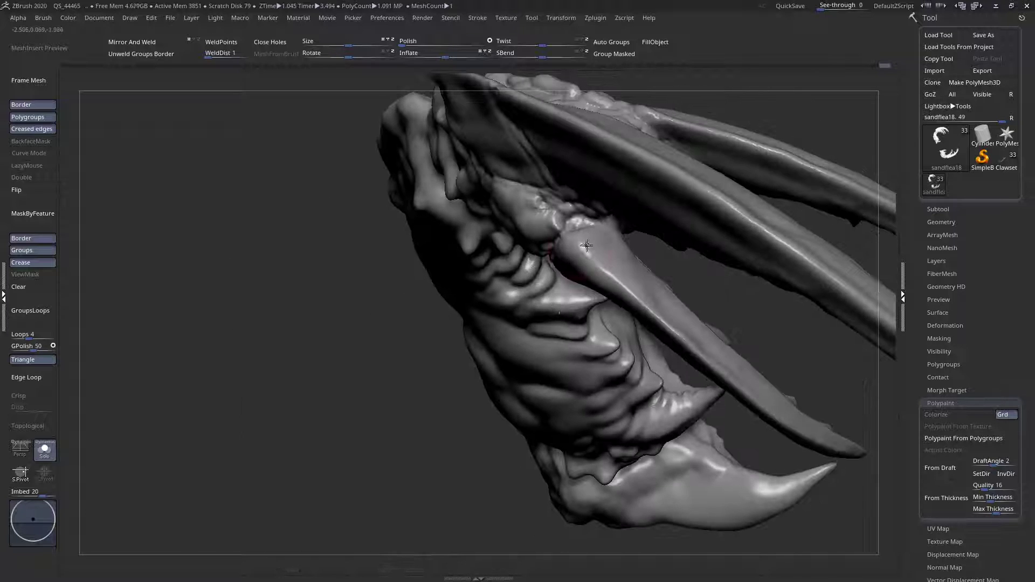
- Pull the upper edge of the pincer finger's base into a rounded knuckle and smooth its outline toward the tip
{"action": "left_click_drag", "start_coordinate": [604, 257], "coordinate": [632, 269]}
{"action": "right_click_drag", "start_coordinate": [632, 269], "coordinate": [580, 238]}
{"action": "left_click_drag", "start_coordinate": [580, 238], "coordinate": [642, 264]}
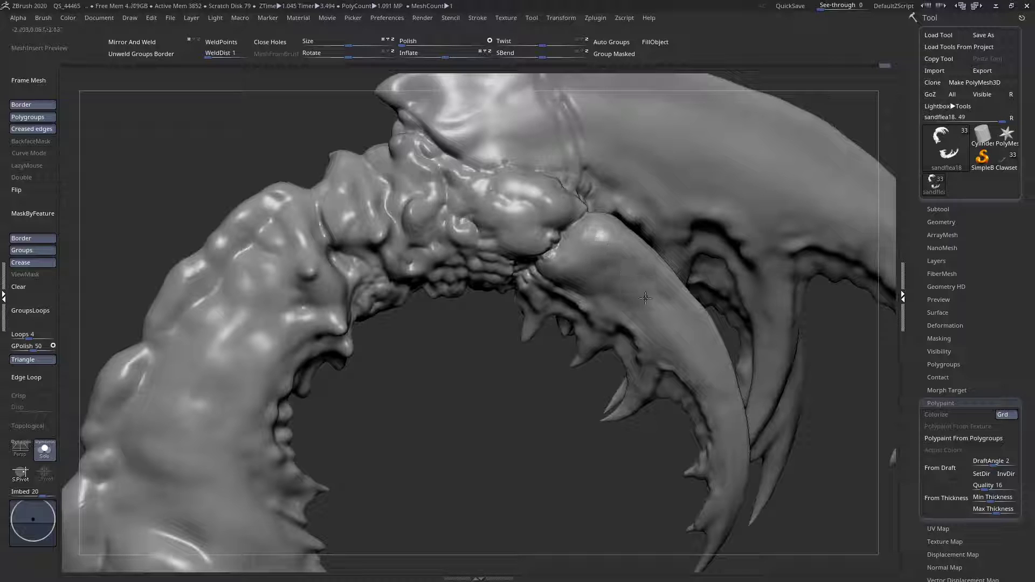
{"action": "right_click_drag", "start_coordinate": [645, 298], "coordinate": [622, 294]}
{"action": "left_click_drag", "start_coordinate": [642, 279], "coordinate": [673, 314]}
{"action": "mouse_move", "coordinate": [672, 315]}
{"action": "right_mouse_down"}
{"action": "mouse_move", "coordinate": [647, 282]}
{"action": "mouse_move", "coordinate": [601, 287]}
{"action": "mouse_move", "coordinate": [658, 278]}
{"action": "mouse_move", "coordinate": [645, 298]}
{"action": "right_mouse_up"}
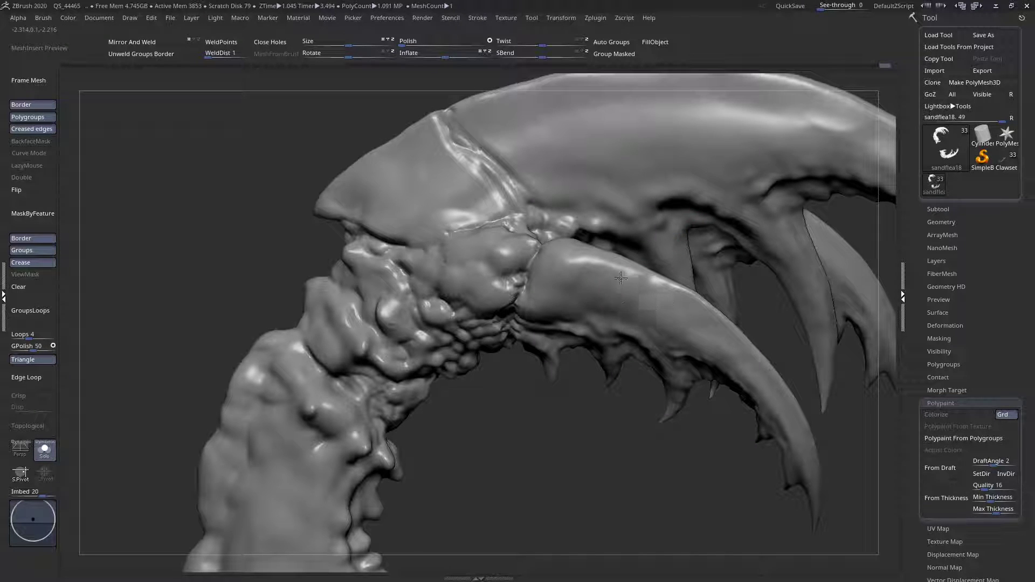
- Push the palm lobe's outline against the pincer finger's knuckle to tighten the joint between them
{"action": "right_click_drag", "start_coordinate": [594, 313], "coordinate": [592, 321]}
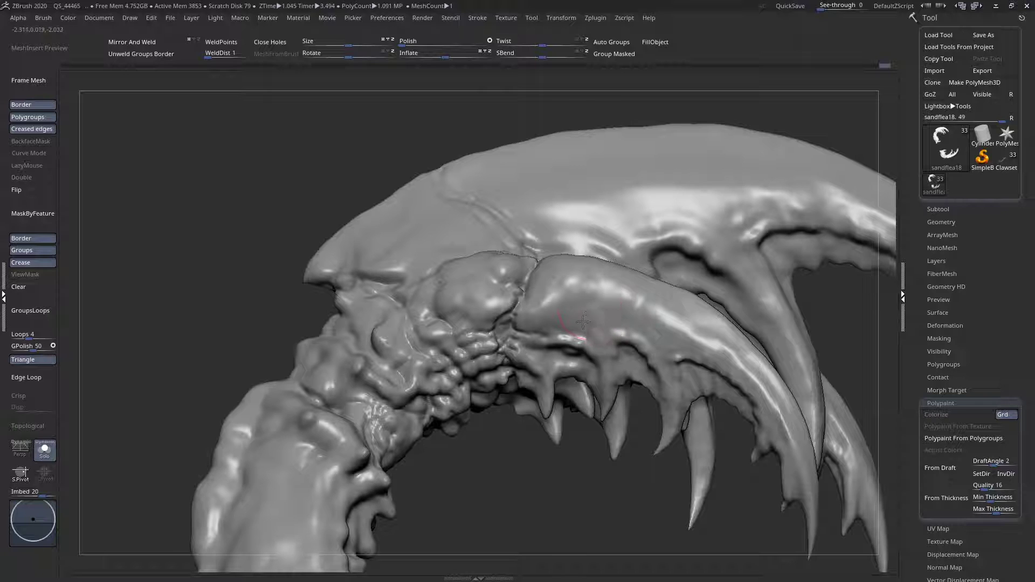
{"action": "right_click_drag", "start_coordinate": [495, 262], "coordinate": [495, 204]}
{"action": "right_click_drag", "start_coordinate": [540, 161], "coordinate": [553, 195]}
{"action": "mouse_move", "coordinate": [553, 195]}
{"action": "left_mouse_down"}
{"action": "mouse_move", "coordinate": [502, 181]}
{"action": "mouse_move", "coordinate": [560, 233]}
{"action": "left_mouse_up"}
{"action": "right_click_drag", "start_coordinate": [568, 218], "coordinate": [588, 224]}
{"action": "mouse_move", "coordinate": [563, 248]}
{"action": "left_mouse_down"}
{"action": "mouse_move", "coordinate": [585, 243]}
{"action": "mouse_move", "coordinate": [553, 245]}
{"action": "mouse_move", "coordinate": [561, 275]}
{"action": "left_mouse_up"}
{"action": "mouse_move", "coordinate": [564, 281]}
{"action": "right_mouse_down"}
{"action": "mouse_move", "coordinate": [554, 370]}
{"action": "mouse_move", "coordinate": [578, 270]}
{"action": "mouse_move", "coordinate": [567, 218]}
{"action": "right_mouse_up"}
{"action": "left_click_drag", "start_coordinate": [559, 245], "coordinate": [569, 249]}
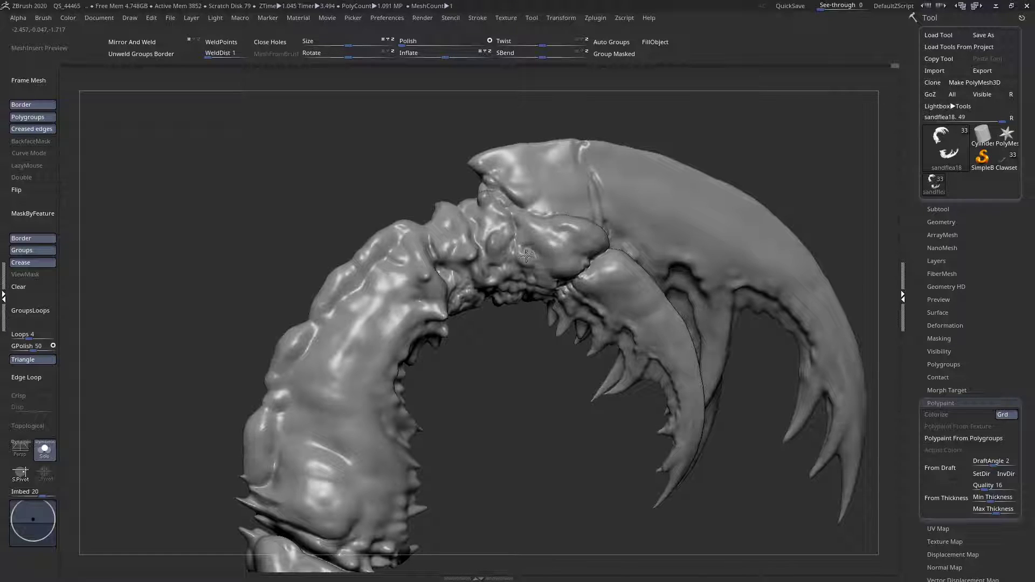
- Adjust the palm's bumps and the outline of the larger claw around its joint crease
{"action": "left_click_drag", "start_coordinate": [525, 249], "coordinate": [530, 245]}
{"action": "right_click_drag", "start_coordinate": [540, 237], "coordinate": [539, 291]}
{"action": "mouse_move", "coordinate": [515, 182]}
{"action": "left_mouse_down"}
{"action": "mouse_move", "coordinate": [538, 175]}
{"action": "mouse_move", "coordinate": [548, 192]}
{"action": "mouse_move", "coordinate": [584, 198]}
{"action": "mouse_move", "coordinate": [515, 156]}
{"action": "mouse_move", "coordinate": [557, 182]}
{"action": "mouse_move", "coordinate": [556, 157]}
{"action": "mouse_move", "coordinate": [522, 159]}
{"action": "mouse_move", "coordinate": [588, 185]}
{"action": "left_mouse_up"}
{"action": "right_click_drag", "start_coordinate": [592, 200], "coordinate": [591, 169]}
{"action": "mouse_move", "coordinate": [606, 145]}
{"action": "left_mouse_down"}
{"action": "mouse_move", "coordinate": [612, 183]}
{"action": "mouse_move", "coordinate": [633, 198]}
{"action": "mouse_move", "coordinate": [644, 192]}
{"action": "mouse_move", "coordinate": [601, 151]}
{"action": "mouse_move", "coordinate": [631, 169]}
{"action": "mouse_move", "coordinate": [641, 231]}
{"action": "mouse_move", "coordinate": [666, 214]}
{"action": "mouse_move", "coordinate": [626, 167]}
{"action": "mouse_move", "coordinate": [663, 183]}
{"action": "left_mouse_up"}
{"action": "right_click_drag", "start_coordinate": [684, 215], "coordinate": [694, 199]}
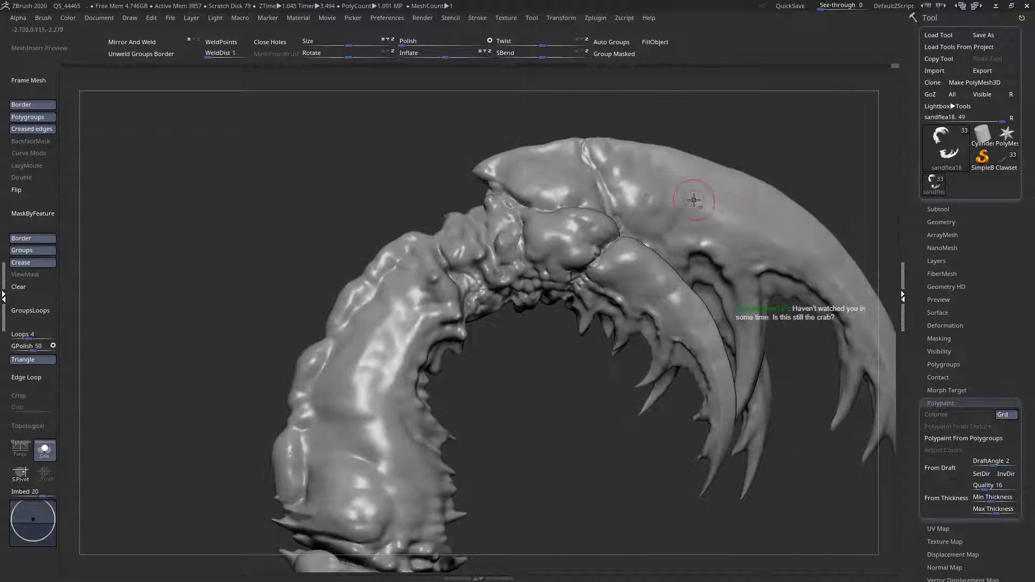
- Reshape the broad upper surface of the larger claw just beyond its joint crease with subtle undulations
{"action": "right_click_drag", "start_coordinate": [675, 235], "coordinate": [515, 255], "text": "alt"}
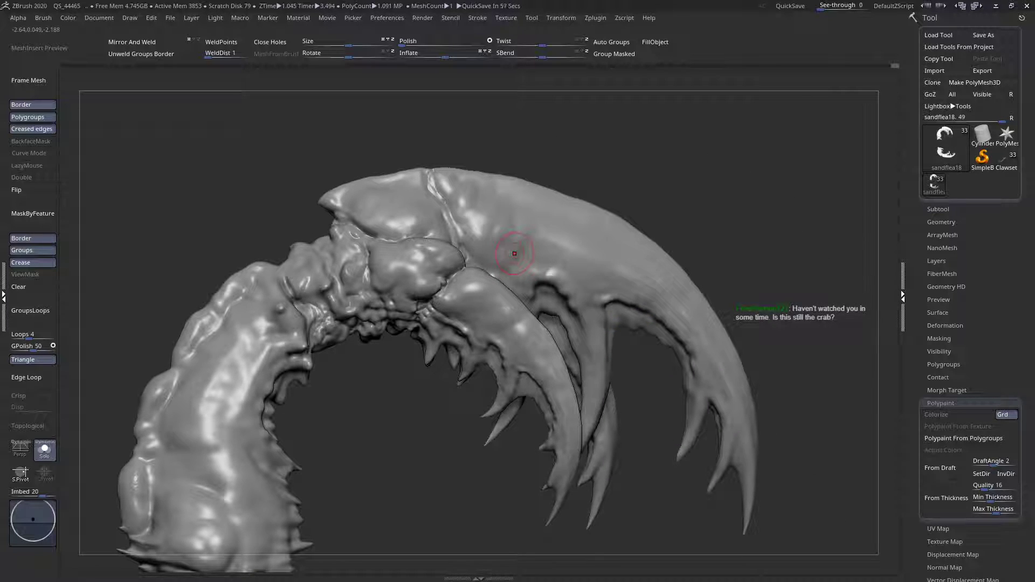
{"action": "right_click_drag", "start_coordinate": [515, 254], "coordinate": [487, 212]}
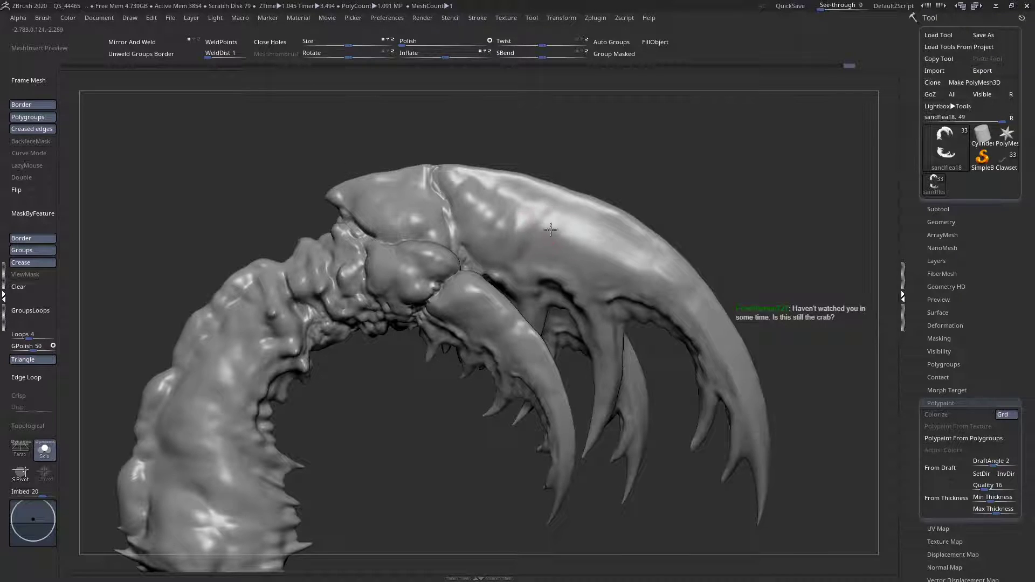
{"action": "right_click_drag", "start_coordinate": [596, 246], "coordinate": [564, 252]}
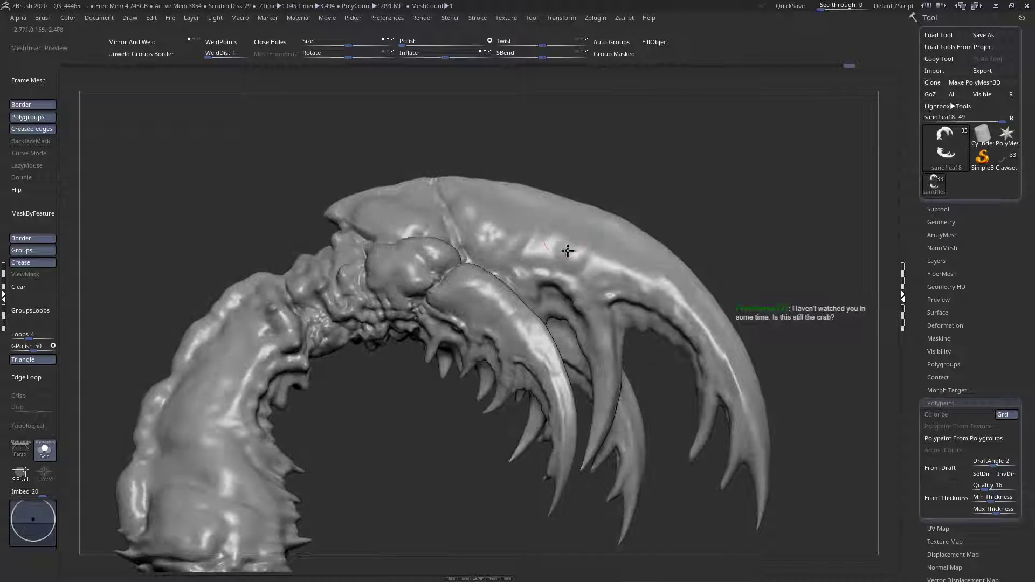
{"action": "right_click_drag", "start_coordinate": [598, 311], "coordinate": [606, 300]}
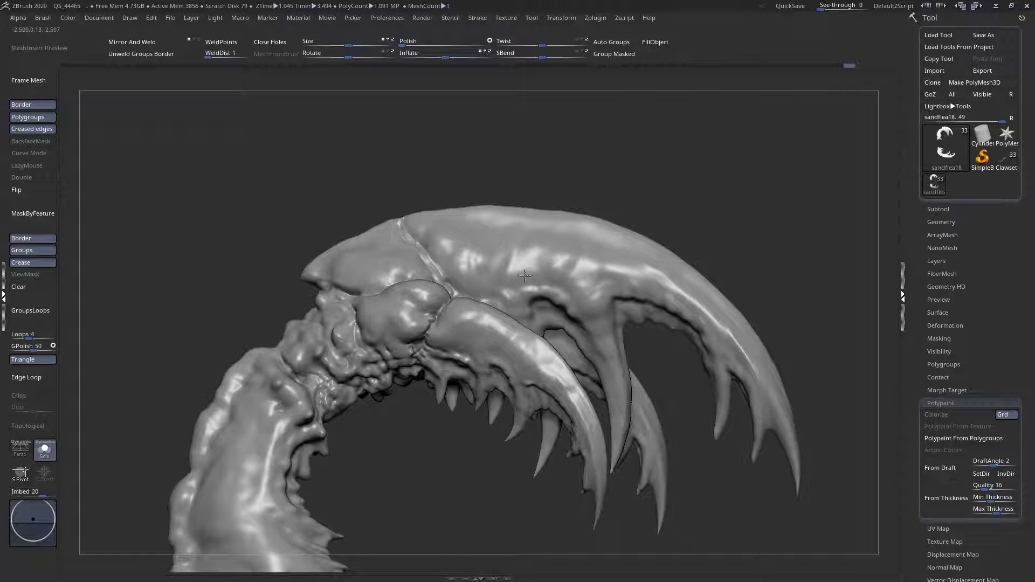
{"action": "right_click_drag", "start_coordinate": [522, 265], "coordinate": [526, 288]}
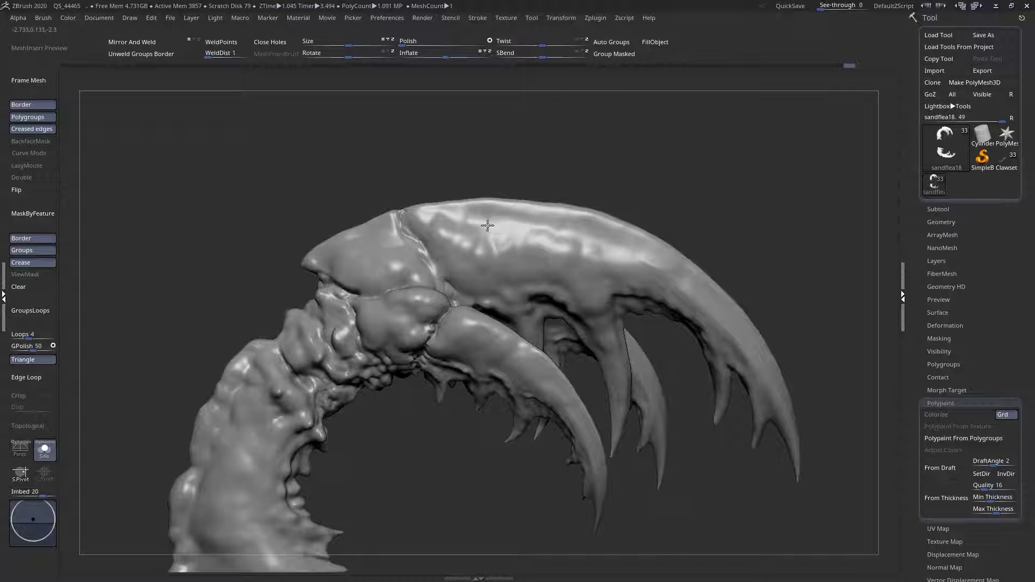
{"action": "left_click_drag", "start_coordinate": [531, 222], "coordinate": [454, 216]}
- Shape the larger claw's base plate, raising its rim along the joint crease and adjusting its edge beside the palm
{"action": "mouse_move", "coordinate": [444, 207]}
{"action": "right_mouse_down"}
{"action": "mouse_move", "coordinate": [405, 240]}
{"action": "mouse_move", "coordinate": [473, 328]}
{"action": "mouse_move", "coordinate": [464, 284]}
{"action": "mouse_move", "coordinate": [470, 339]}
{"action": "right_mouse_up"}
{"action": "mouse_move", "coordinate": [442, 344]}
{"action": "left_mouse_down"}
{"action": "mouse_move", "coordinate": [452, 330]}
{"action": "mouse_move", "coordinate": [468, 336]}
{"action": "mouse_move", "coordinate": [490, 316]}
{"action": "mouse_move", "coordinate": [544, 304]}
{"action": "mouse_move", "coordinate": [572, 318]}
{"action": "mouse_move", "coordinate": [529, 347]}
{"action": "mouse_move", "coordinate": [588, 326]}
{"action": "mouse_move", "coordinate": [625, 335]}
{"action": "mouse_move", "coordinate": [469, 310]}
{"action": "mouse_move", "coordinate": [478, 324]}
{"action": "mouse_move", "coordinate": [477, 305]}
{"action": "mouse_move", "coordinate": [416, 300]}
{"action": "mouse_move", "coordinate": [434, 280]}
{"action": "mouse_move", "coordinate": [424, 294]}
{"action": "left_mouse_up"}
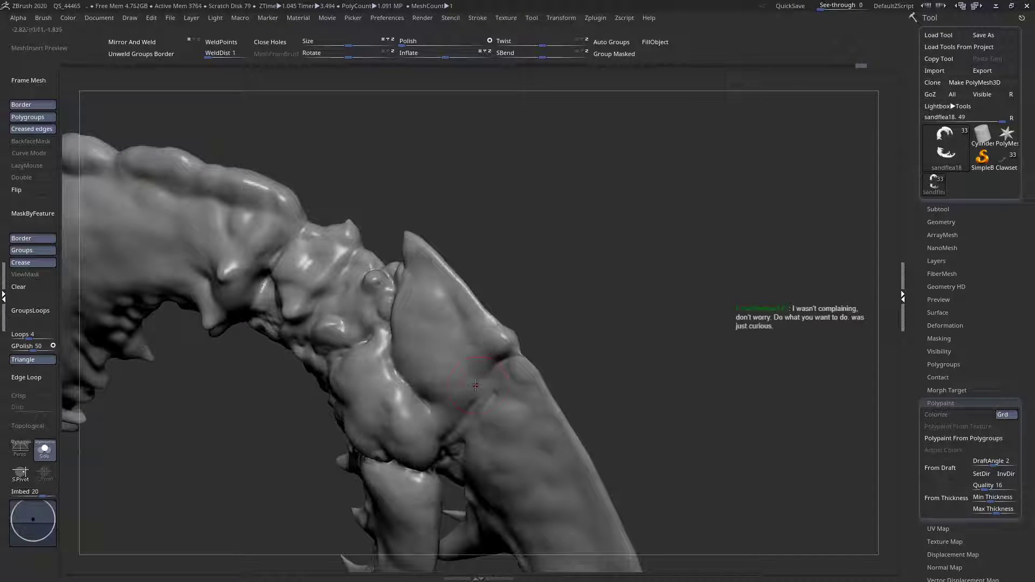
{"action": "left_click_drag", "start_coordinate": [487, 367], "coordinate": [427, 419]}
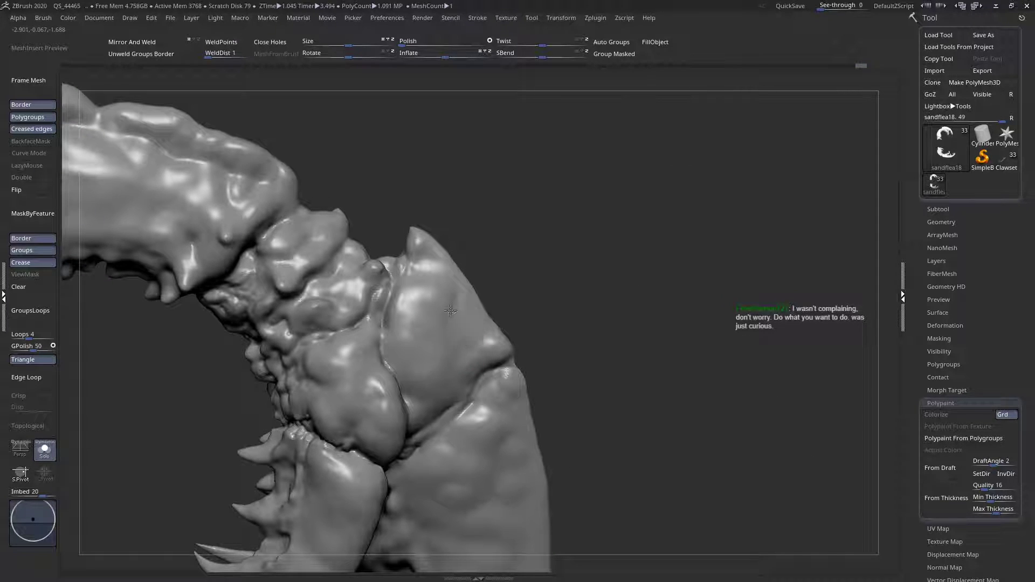
{"action": "mouse_move", "coordinate": [438, 299]}
{"action": "left_mouse_down"}
{"action": "mouse_move", "coordinate": [430, 264]}
{"action": "mouse_move", "coordinate": [418, 258]}
{"action": "mouse_move", "coordinate": [417, 296]}
{"action": "mouse_move", "coordinate": [428, 278]}
{"action": "left_mouse_up"}
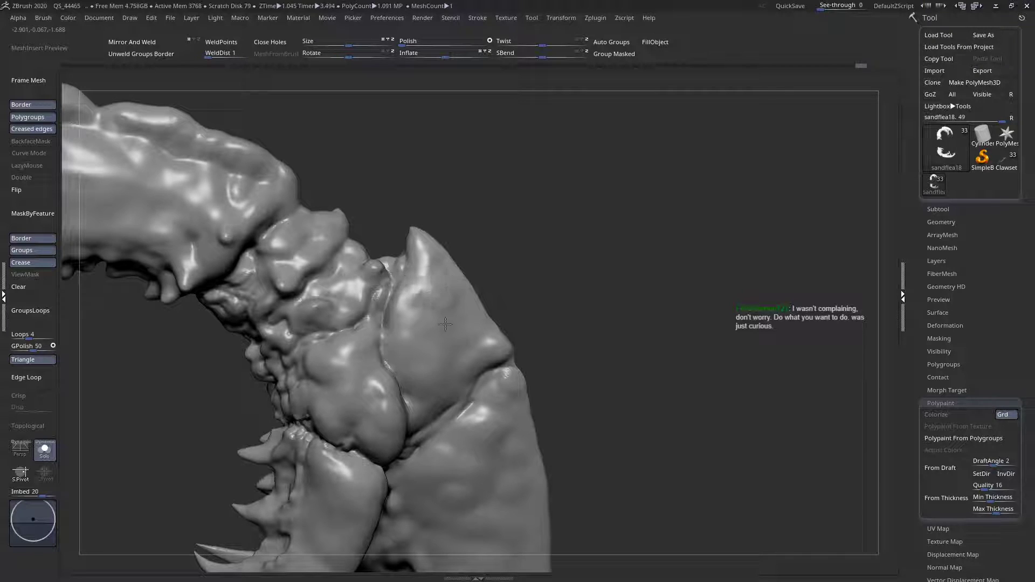
{"action": "mouse_move", "coordinate": [421, 336]}
{"action": "left_mouse_down"}
{"action": "mouse_move", "coordinate": [421, 314]}
{"action": "mouse_move", "coordinate": [407, 330]}
{"action": "left_mouse_up"}
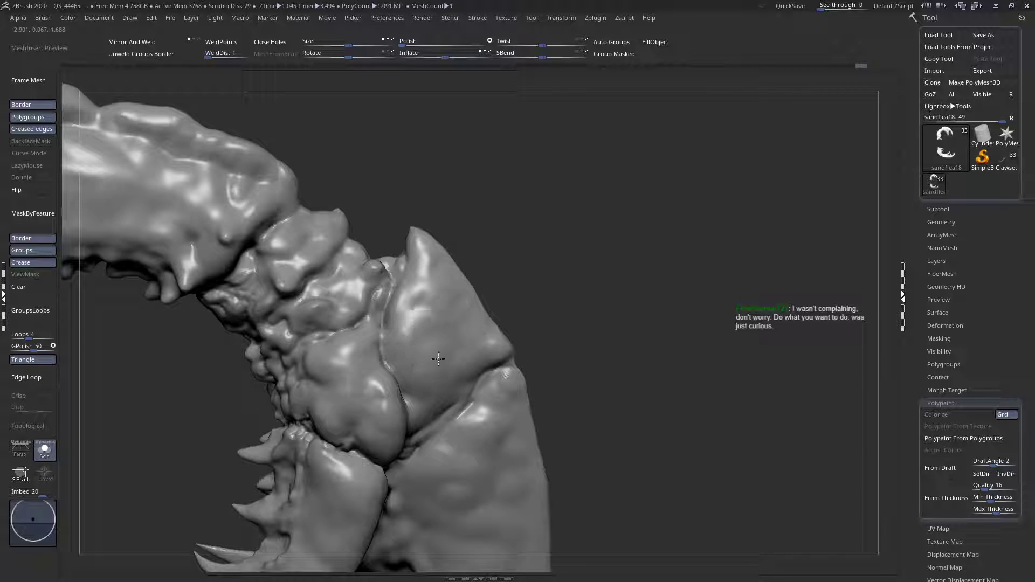
- Shape the opposite face of the larger claw's base plate and its raised rim at the joint
{"action": "right_click_drag", "start_coordinate": [465, 363], "coordinate": [264, 375]}
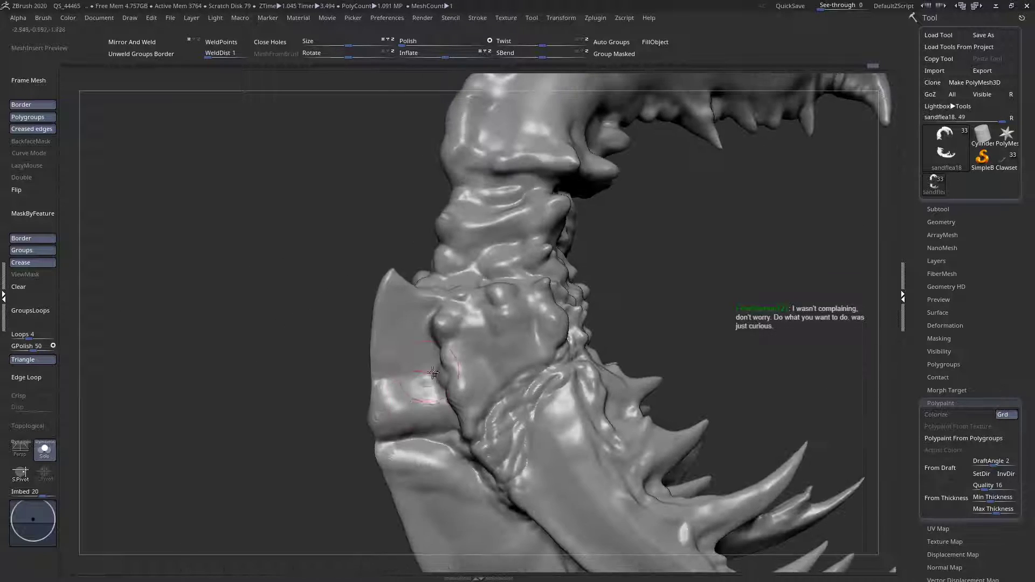
{"action": "mouse_move", "coordinate": [399, 319]}
{"action": "left_mouse_down"}
{"action": "mouse_move", "coordinate": [410, 383]}
{"action": "mouse_move", "coordinate": [429, 391]}
{"action": "mouse_move", "coordinate": [430, 364]}
{"action": "mouse_move", "coordinate": [386, 336]}
{"action": "mouse_move", "coordinate": [427, 397]}
{"action": "left_mouse_up"}
{"action": "right_click_drag", "start_coordinate": [444, 426], "coordinate": [437, 384]}
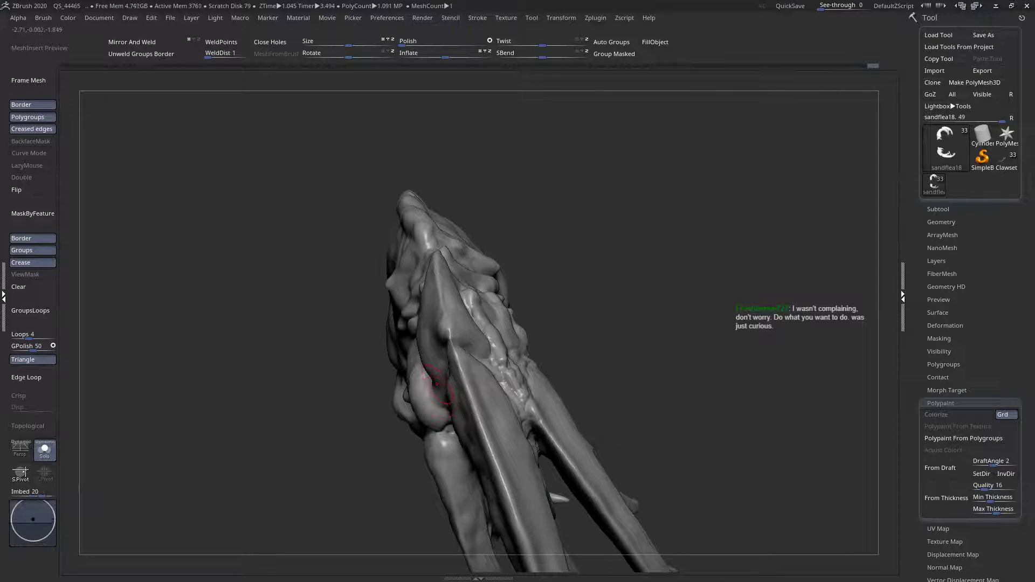
{"action": "right_click_drag", "start_coordinate": [509, 341], "coordinate": [487, 364]}
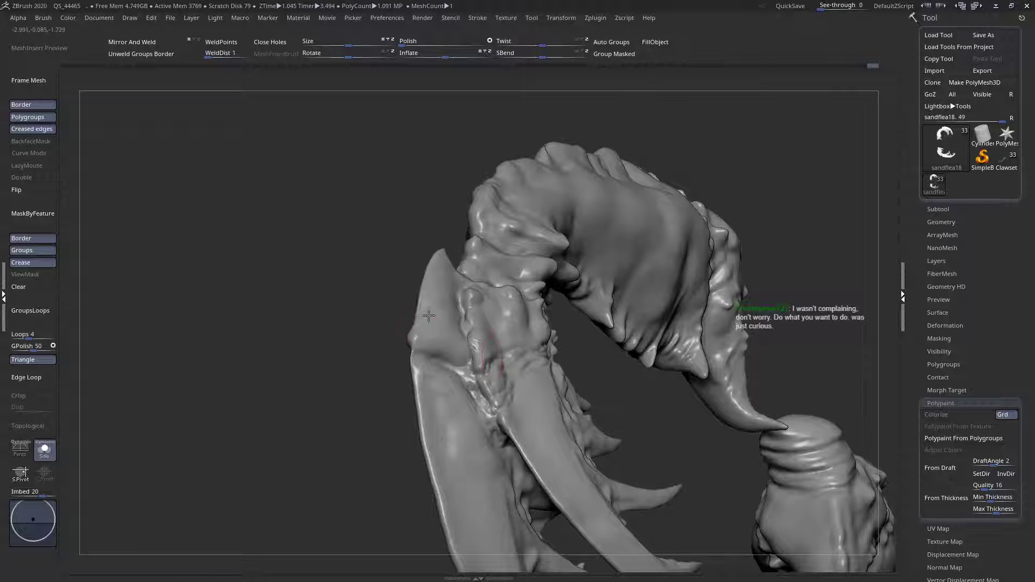
- Cut a notch into the outer silhouette at the larger claw's joint using the ClipCurve brush
{"action": "right_click_drag", "start_coordinate": [441, 317], "coordinate": [465, 292]}
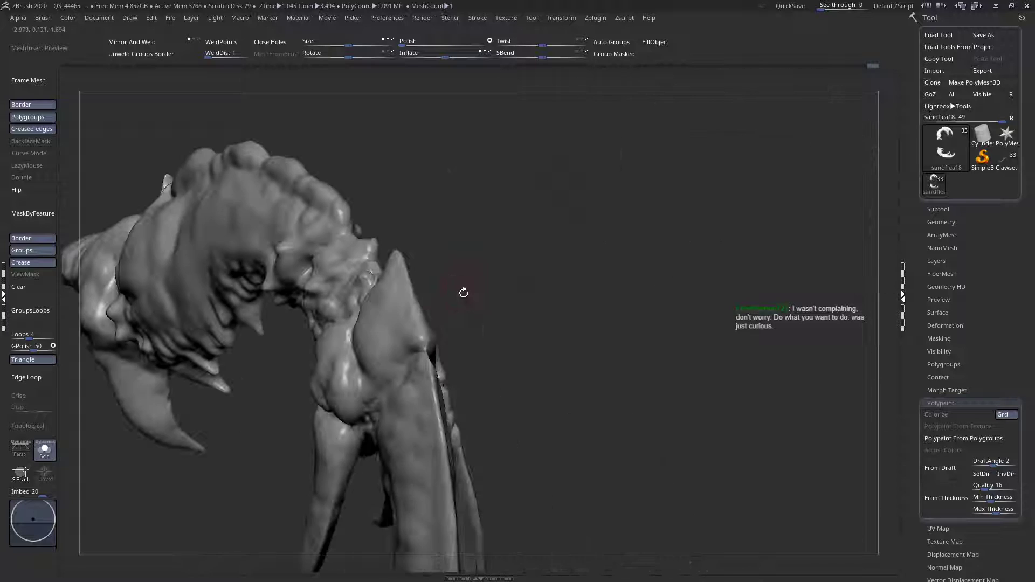
{"action": "mouse_move", "coordinate": [415, 313]}
{"action": "right_mouse_down"}
{"action": "mouse_move", "coordinate": [435, 300]}
{"action": "mouse_move", "coordinate": [437, 325]}
{"action": "mouse_move", "coordinate": [399, 323]}
{"action": "right_mouse_up"}
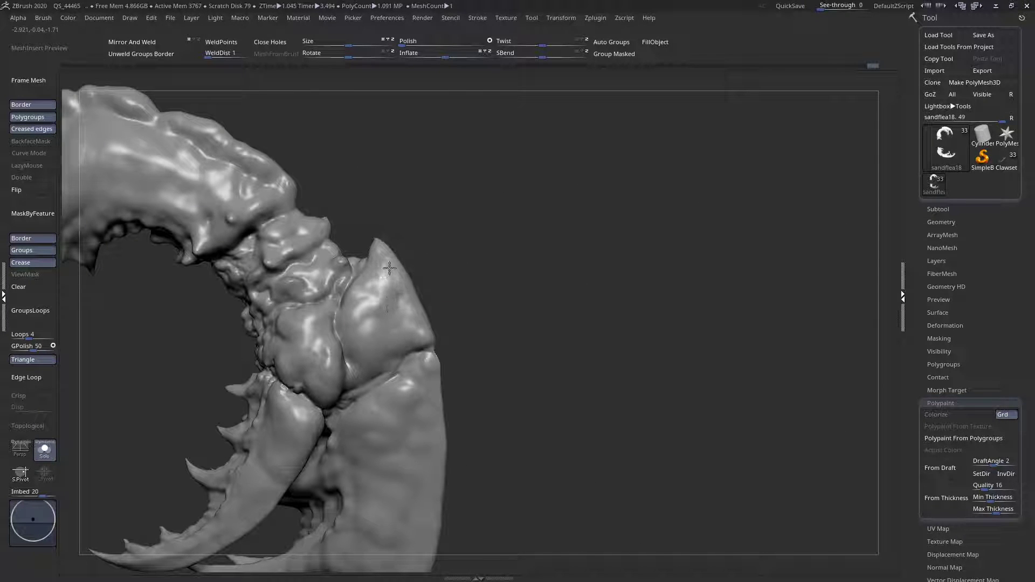
{"action": "mouse_move", "coordinate": [361, 375]}
{"action": "right_mouse_down"}
{"action": "mouse_move", "coordinate": [458, 355]}
{"action": "mouse_move", "coordinate": [369, 347]}
{"action": "mouse_move", "coordinate": [377, 227]}
{"action": "mouse_move", "coordinate": [436, 269]}
{"action": "right_mouse_up"}
{"action": "key", "text": "space"}
{"action": "left_click", "coordinate": [386, 299]}
{"action": "key", "text": "space"}
{"action": "left_click_drag", "start_coordinate": [243, 259], "coordinate": [217, 233]}
{"action": "key", "text": "space"}
{"action": "left_click", "coordinate": [286, 242]}
{"action": "key", "text": "c"}
{"action": "key", "text": "c"}
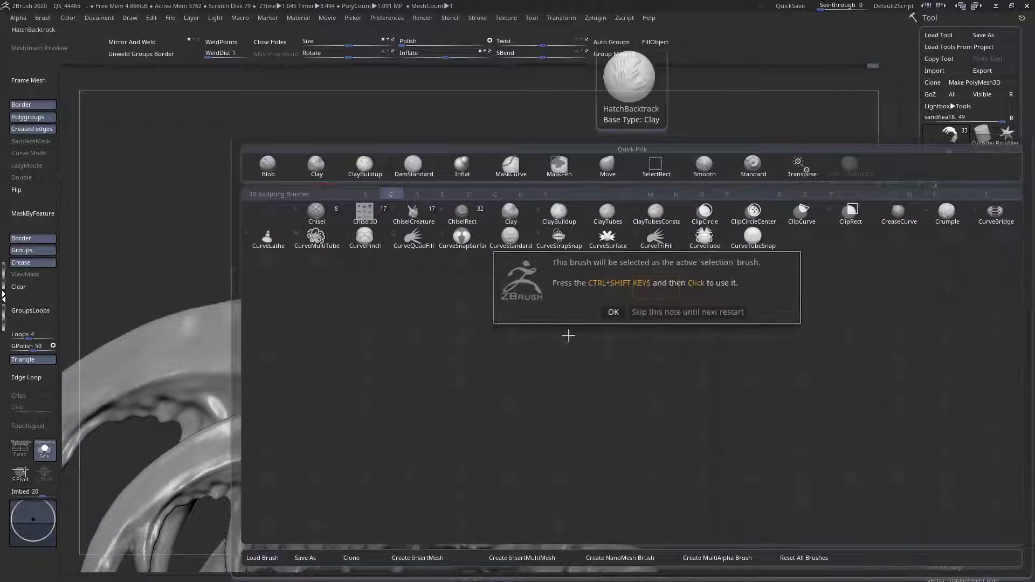
{"action": "left_click", "coordinate": [658, 313]}
{"action": "right_click_drag", "start_coordinate": [509, 333], "coordinate": [507, 360], "text": "ctrl"}
{"action": "mouse_move", "coordinate": [463, 288]}
{"action": "left_mouse_down", "text": "ctrl+shift"}
{"action": "mouse_move", "coordinate": [482, 343]}
{"action": "mouse_move", "coordinate": [459, 344]}
{"action": "left_mouse_up", "text": "ctrl+shift"}
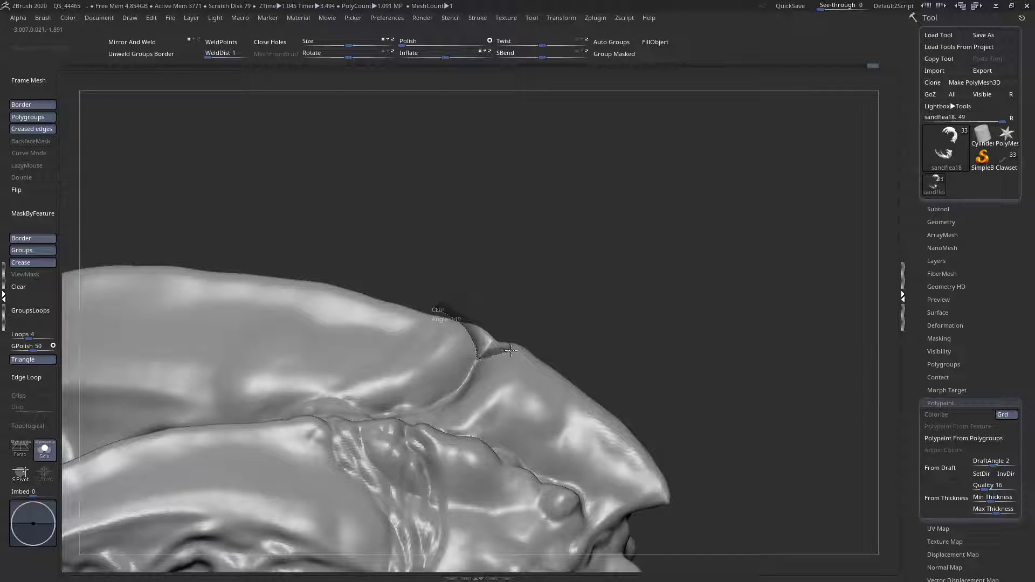
{"action": "left_click_drag", "start_coordinate": [551, 373], "coordinate": [784, 346], "text": "ctrl+shift"}
{"action": "key", "text": "alt"}
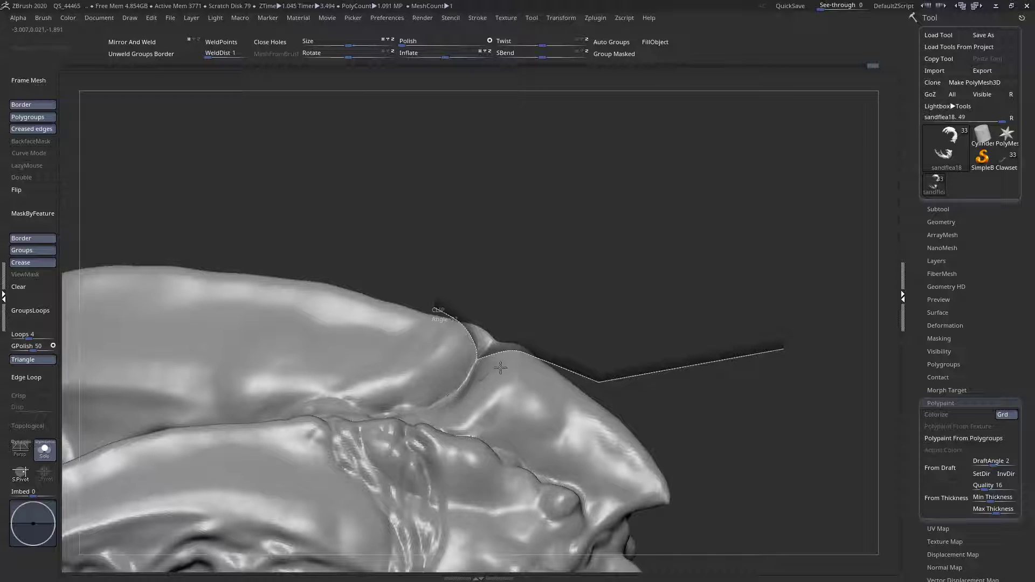
- Sculpt the clipped corner between the larger claw and its base plate to soften the cut surfaces
{"action": "right_click_drag", "start_coordinate": [476, 325], "coordinate": [304, 330]}
{"action": "key", "text": "space"}
{"action": "left_click", "coordinate": [268, 360]}
{"action": "key", "text": "c"}
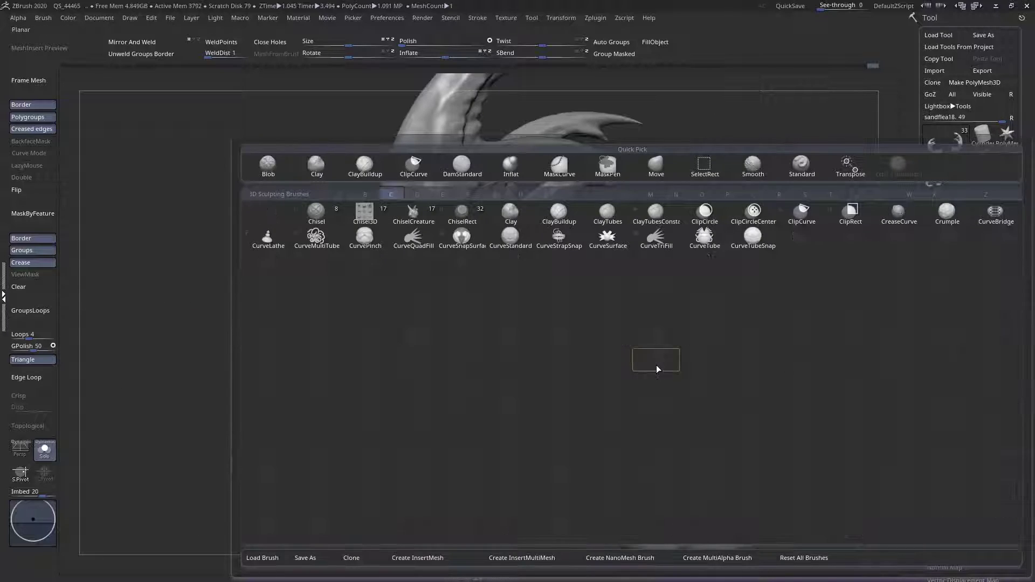
{"action": "key", "text": "b"}
{"action": "key", "text": "space"}
{"action": "left_click", "coordinate": [148, 296]}
{"action": "key", "text": "s"}
{"action": "key", "text": "t"}
{"action": "right_click_drag", "start_coordinate": [468, 353], "coordinate": [400, 377], "text": "ctrl"}
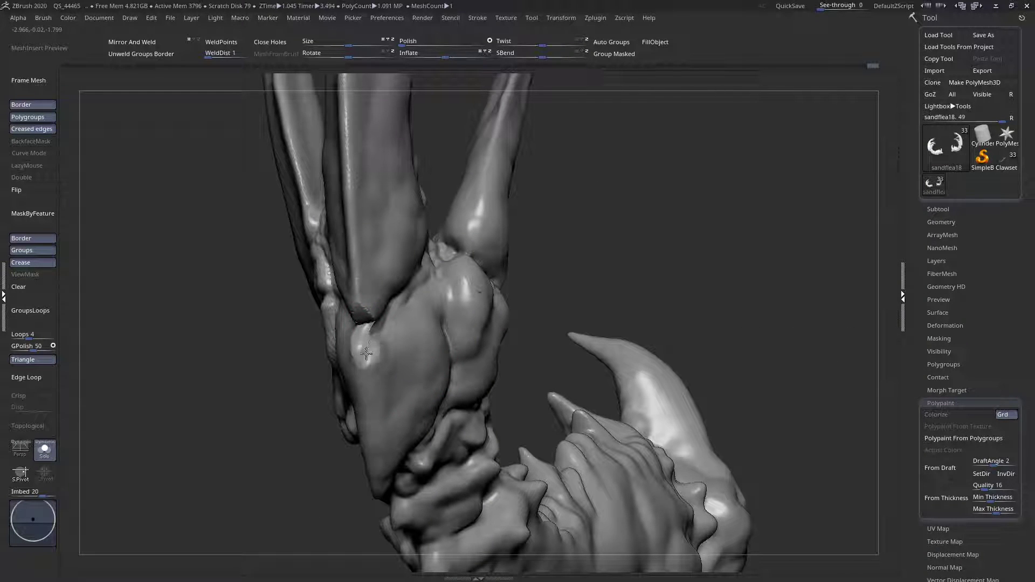
{"action": "right_click_drag", "start_coordinate": [362, 349], "coordinate": [426, 352]}
{"action": "left_click_drag", "start_coordinate": [351, 350], "coordinate": [344, 357]}
{"action": "mouse_move", "coordinate": [344, 356]}
{"action": "right_mouse_down"}
{"action": "mouse_move", "coordinate": [357, 301]}
{"action": "mouse_move", "coordinate": [318, 282]}
{"action": "right_mouse_up"}
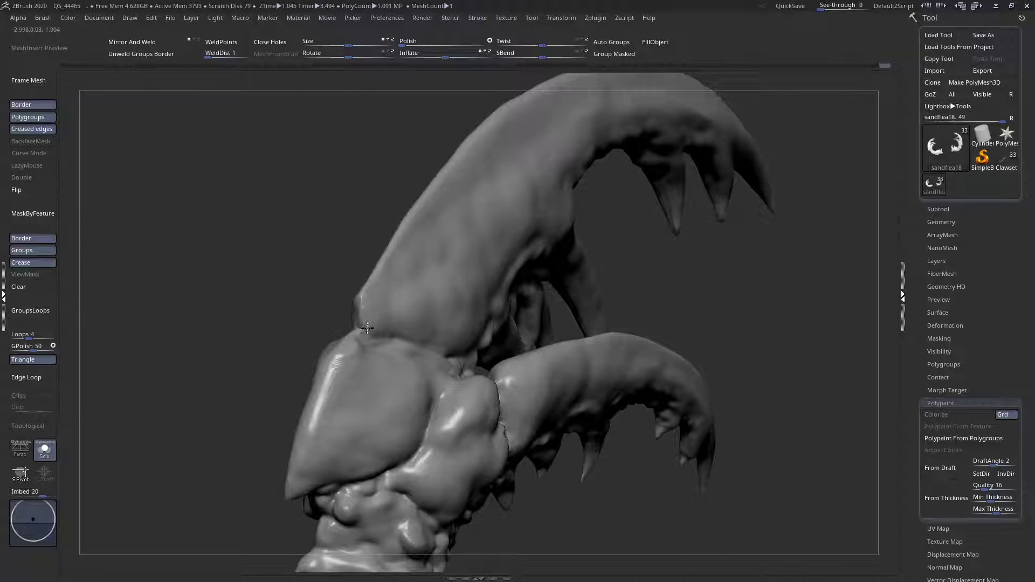
- Round the larger claw's end at the outer joint and refine the neighbouring surfaces of the base plate and palm
{"action": "right_click_drag", "start_coordinate": [361, 320], "coordinate": [331, 394]}
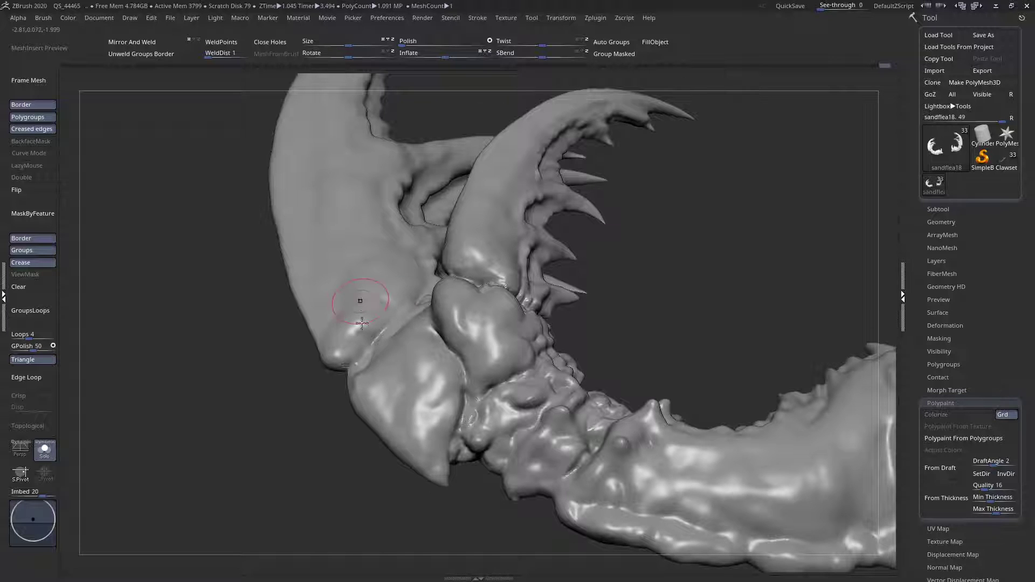
{"action": "right_click_drag", "start_coordinate": [362, 322], "coordinate": [338, 315]}
{"action": "right_click_drag", "start_coordinate": [349, 265], "coordinate": [521, 193]}
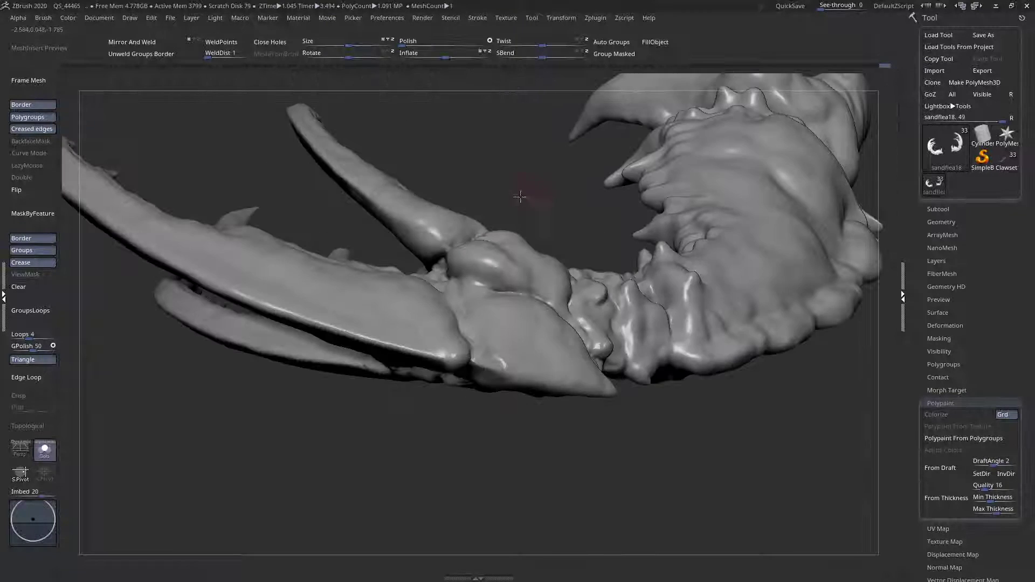
{"action": "right_click", "coordinate": [494, 264]}
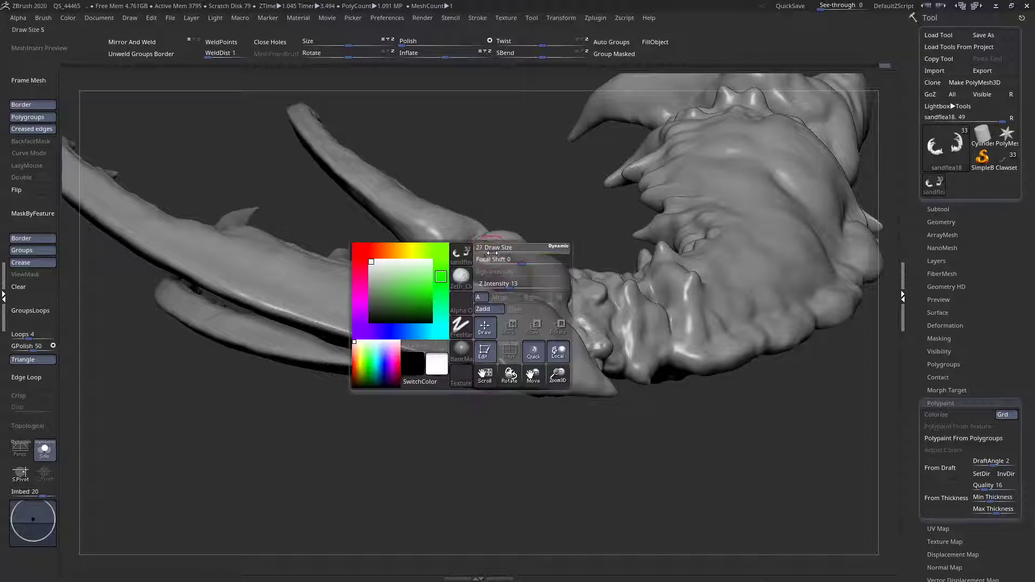
{"action": "right_click_drag", "start_coordinate": [486, 269], "coordinate": [488, 308]}
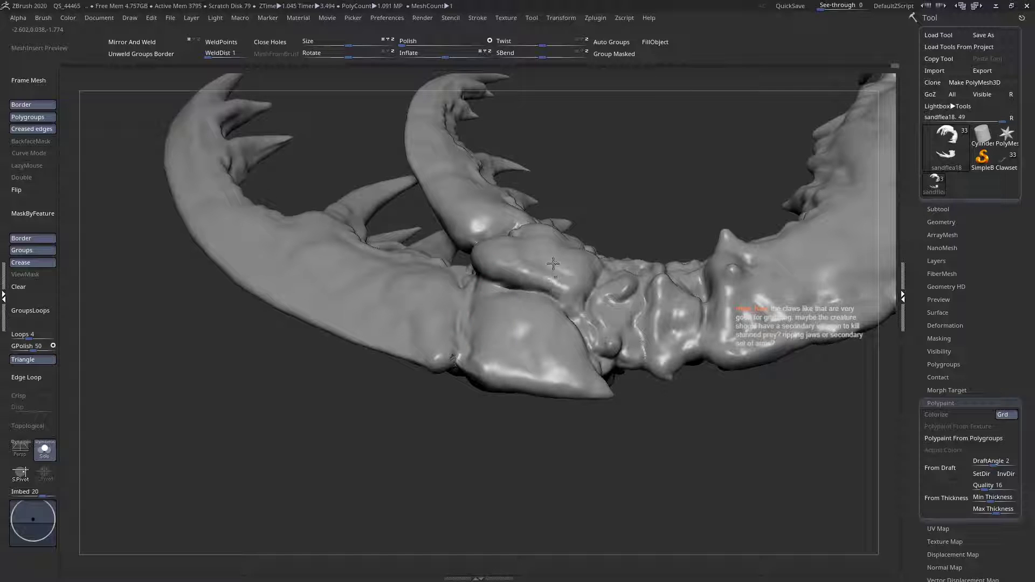
{"action": "right_click_drag", "start_coordinate": [511, 284], "coordinate": [497, 244]}
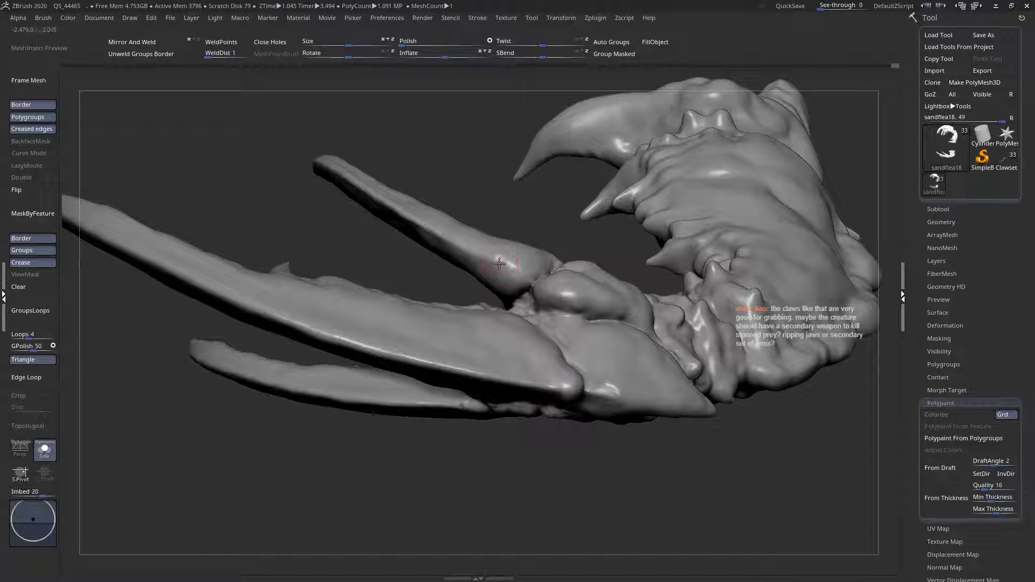
- Reshape the base of the smaller claw and add broad undulations along the larger claw's outer surface
{"action": "right_click_drag", "start_coordinate": [487, 266], "coordinate": [491, 265]}
{"action": "key", "text": "space"}
{"action": "left_click_drag", "start_coordinate": [490, 265], "coordinate": [494, 264]}
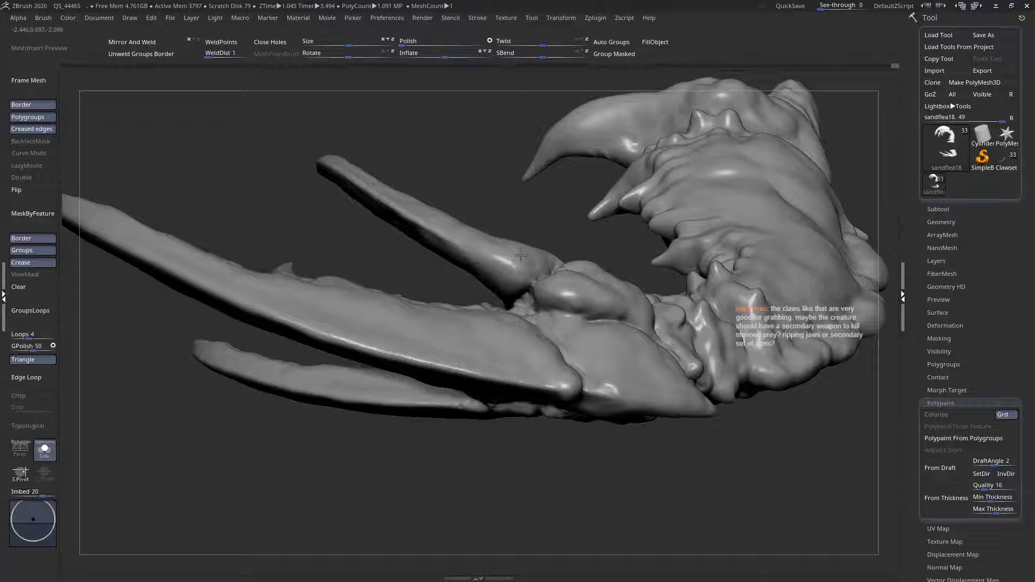
{"action": "right_click_drag", "start_coordinate": [478, 248], "coordinate": [637, 312]}
{"action": "mouse_move", "coordinate": [604, 290]}
{"action": "left_mouse_down"}
{"action": "mouse_move", "coordinate": [626, 266]}
{"action": "mouse_move", "coordinate": [596, 287]}
{"action": "mouse_move", "coordinate": [625, 271]}
{"action": "mouse_move", "coordinate": [597, 281]}
{"action": "mouse_move", "coordinate": [590, 259]}
{"action": "mouse_move", "coordinate": [574, 272]}
{"action": "mouse_move", "coordinate": [519, 252]}
{"action": "mouse_move", "coordinate": [469, 261]}
{"action": "mouse_move", "coordinate": [481, 268]}
{"action": "mouse_move", "coordinate": [481, 241]}
{"action": "mouse_move", "coordinate": [367, 257]}
{"action": "mouse_move", "coordinate": [410, 253]}
{"action": "mouse_move", "coordinate": [438, 269]}
{"action": "mouse_move", "coordinate": [532, 238]}
{"action": "mouse_move", "coordinate": [457, 265]}
{"action": "left_mouse_up"}
{"action": "left_click_drag", "start_coordinate": [366, 255], "coordinate": [324, 265]}
{"action": "left_click_drag", "start_coordinate": [385, 252], "coordinate": [485, 255]}
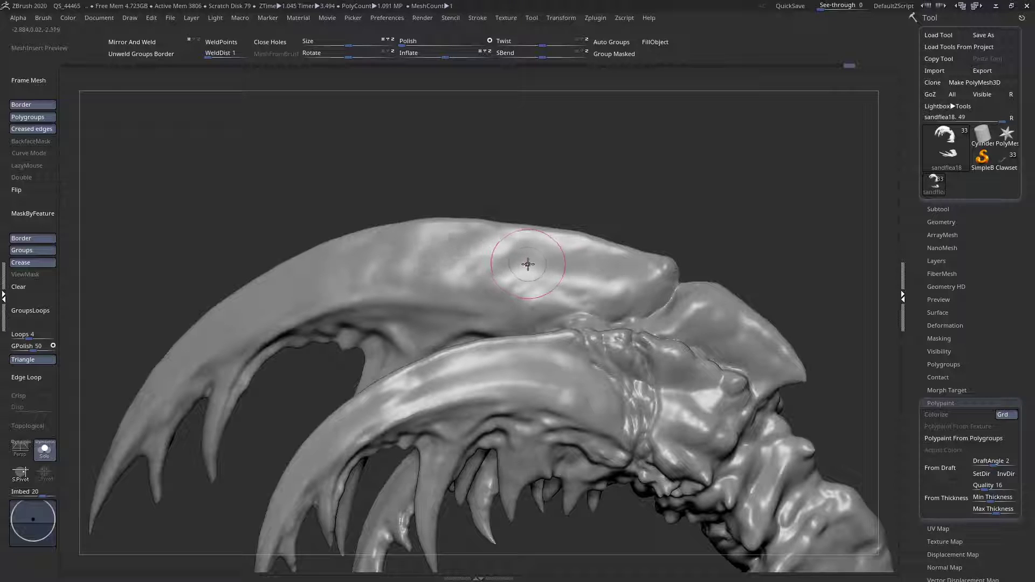
{"action": "right_click_drag", "start_coordinate": [528, 264], "coordinate": [506, 259]}
{"action": "mouse_move", "coordinate": [569, 405]}
{"action": "right_mouse_down"}
{"action": "mouse_move", "coordinate": [569, 492]}
{"action": "mouse_move", "coordinate": [571, 324]}
{"action": "mouse_move", "coordinate": [573, 416]}
{"action": "right_mouse_up"}
{"action": "mouse_move", "coordinate": [557, 265]}
{"action": "right_mouse_down"}
{"action": "mouse_move", "coordinate": [513, 299]}
{"action": "mouse_move", "coordinate": [611, 328]}
{"action": "right_mouse_up"}
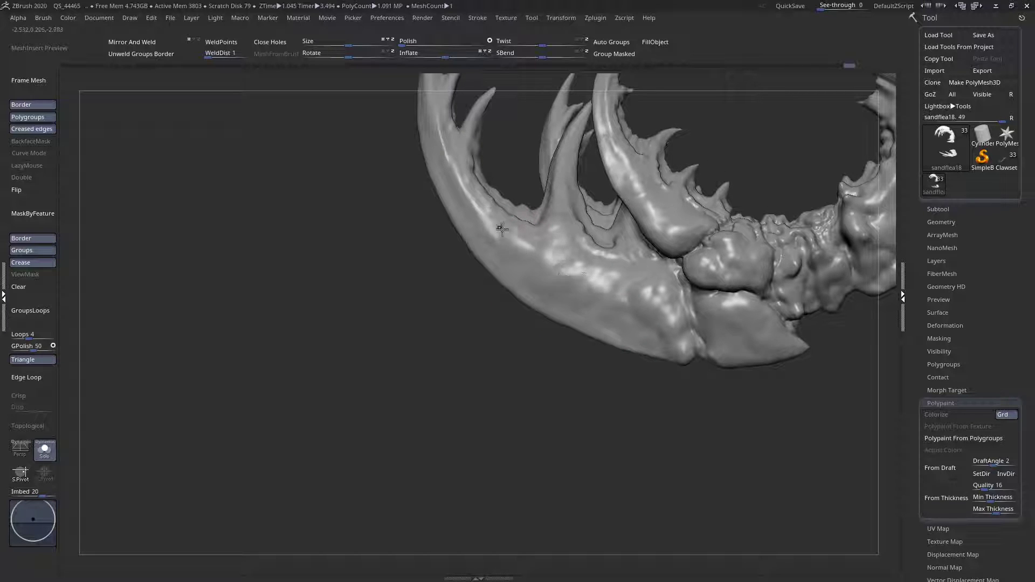
- Carve creases around the rounded end of the larger claw and the palm lobe with the DamStandard brush
{"action": "right_click_drag", "start_coordinate": [575, 322], "coordinate": [488, 394]}
{"action": "key", "text": "space"}
{"action": "left_click", "coordinate": [570, 315]}
{"action": "key", "text": "d"}
{"action": "key", "text": "s"}
{"action": "right_click_drag", "start_coordinate": [615, 316], "coordinate": [660, 299]}
{"action": "key", "text": "space"}
{"action": "left_click_drag", "start_coordinate": [659, 302], "coordinate": [645, 302]}
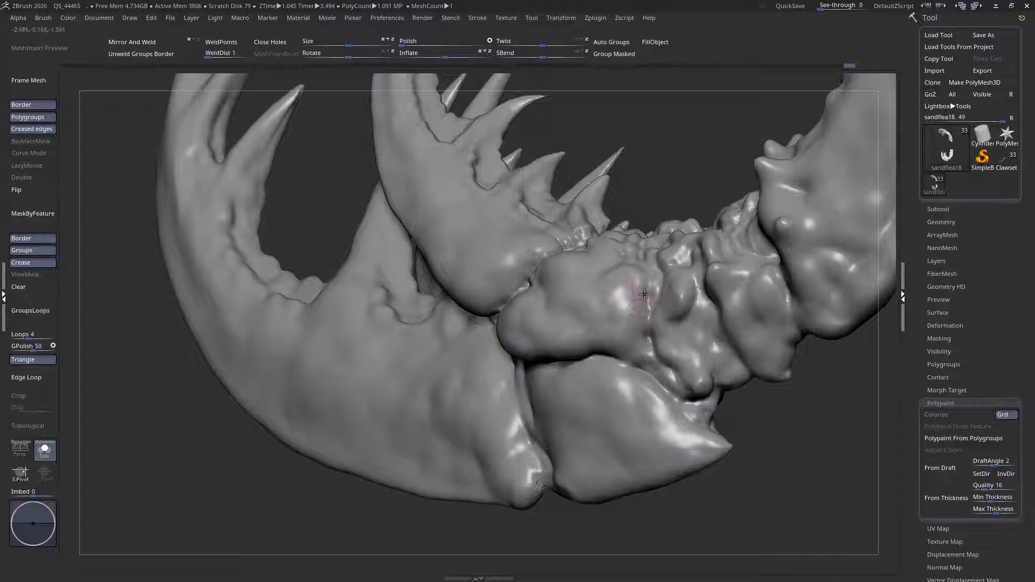
- Deepen the crease separating the palm lobe from the base plate and continue it down into the larger claw's joint
{"action": "right_click_drag", "start_coordinate": [635, 332], "coordinate": [642, 307]}
{"action": "key", "text": "space"}
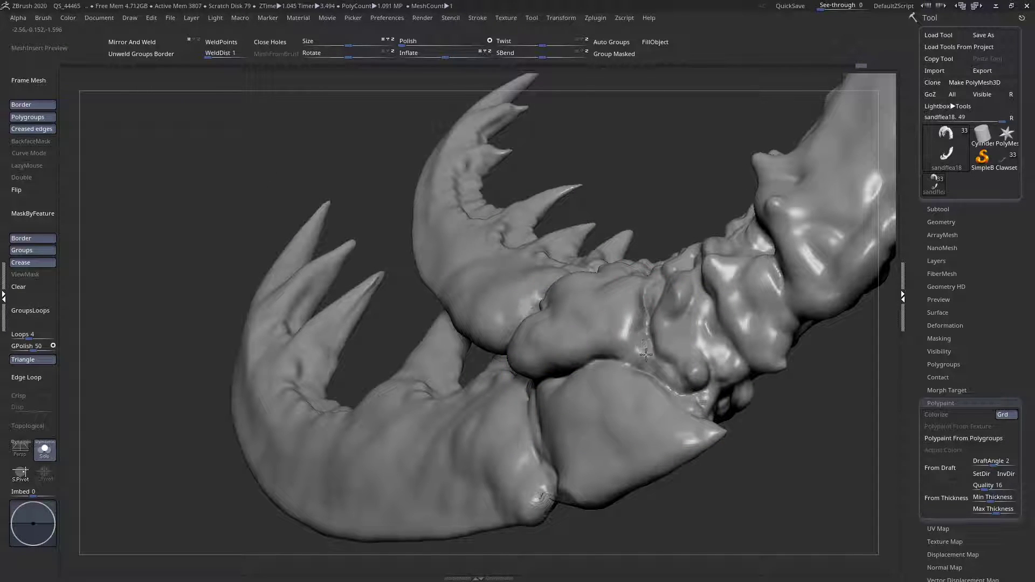
{"action": "right_click_drag", "start_coordinate": [645, 352], "coordinate": [610, 351]}
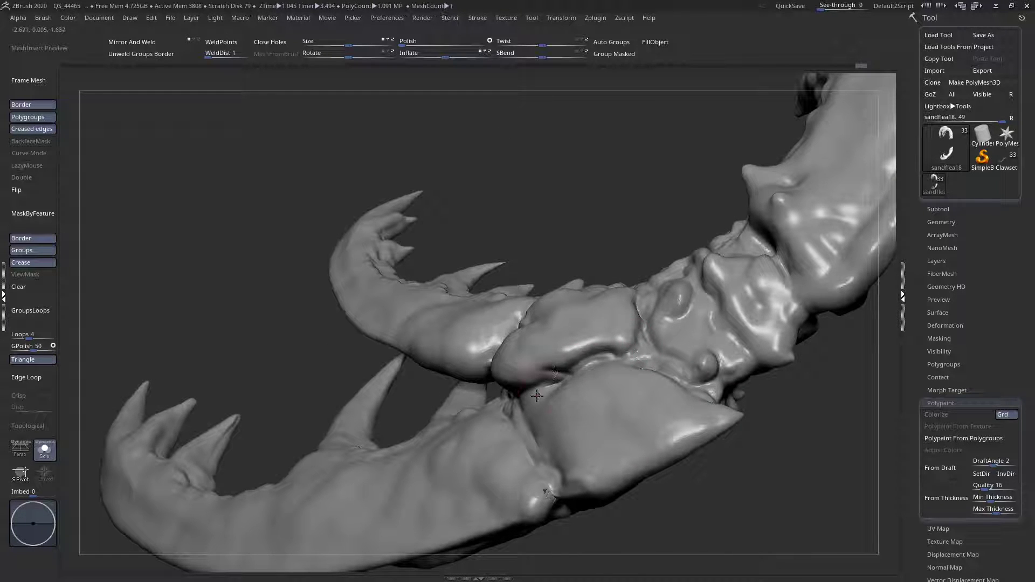
{"action": "right_click_drag", "start_coordinate": [558, 372], "coordinate": [575, 373]}
{"action": "right_click_drag", "start_coordinate": [502, 398], "coordinate": [503, 453]}
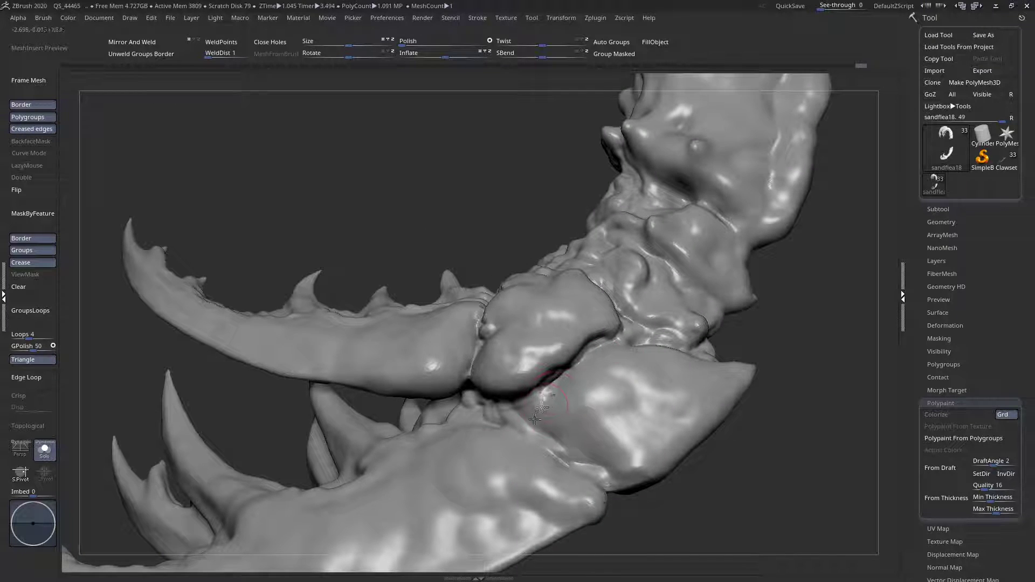
{"action": "left_click_drag", "start_coordinate": [542, 421], "coordinate": [566, 460]}
{"action": "mouse_move", "coordinate": [566, 462]}
{"action": "right_mouse_down"}
{"action": "mouse_move", "coordinate": [499, 467]}
{"action": "mouse_move", "coordinate": [580, 463]}
{"action": "mouse_move", "coordinate": [466, 330]}
{"action": "mouse_move", "coordinate": [480, 356]}
{"action": "right_mouse_up"}
- Sharpen the joint gap between the larger claw and its base plate around to the outer corner
{"action": "right_click_drag", "start_coordinate": [480, 355], "coordinate": [539, 459], "text": "ctrl"}
{"action": "right_click_drag", "start_coordinate": [473, 324], "coordinate": [475, 309]}
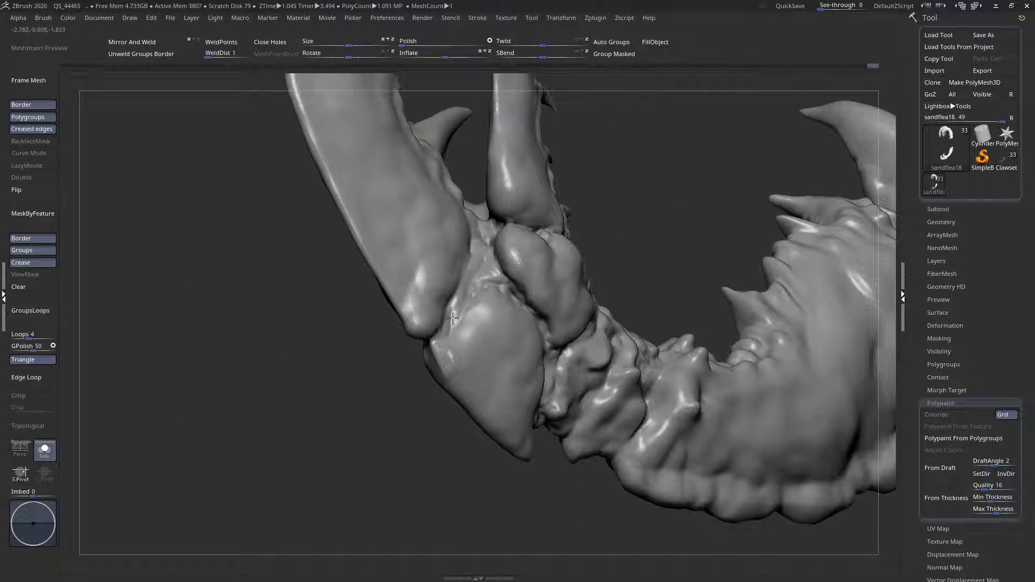
{"action": "mouse_move", "coordinate": [431, 345]}
{"action": "right_mouse_down"}
{"action": "mouse_move", "coordinate": [450, 322]}
{"action": "mouse_move", "coordinate": [468, 341]}
{"action": "mouse_move", "coordinate": [488, 339]}
{"action": "right_mouse_up"}
{"action": "left_click_drag", "start_coordinate": [416, 347], "coordinate": [430, 347]}
{"action": "mouse_move", "coordinate": [392, 364]}
{"action": "right_mouse_down", "text": "ctrl"}
{"action": "mouse_move", "coordinate": [350, 334]}
{"action": "mouse_move", "coordinate": [328, 372]}
{"action": "mouse_move", "coordinate": [427, 325]}
{"action": "mouse_move", "coordinate": [434, 427]}
{"action": "mouse_move", "coordinate": [431, 345]}
{"action": "mouse_move", "coordinate": [426, 388]}
{"action": "mouse_move", "coordinate": [436, 307]}
{"action": "right_mouse_up", "text": "ctrl"}
- Build up the base plate's edge where it overlaps the bumpy palm, using a clay build-up brush
{"action": "key", "text": "space"}
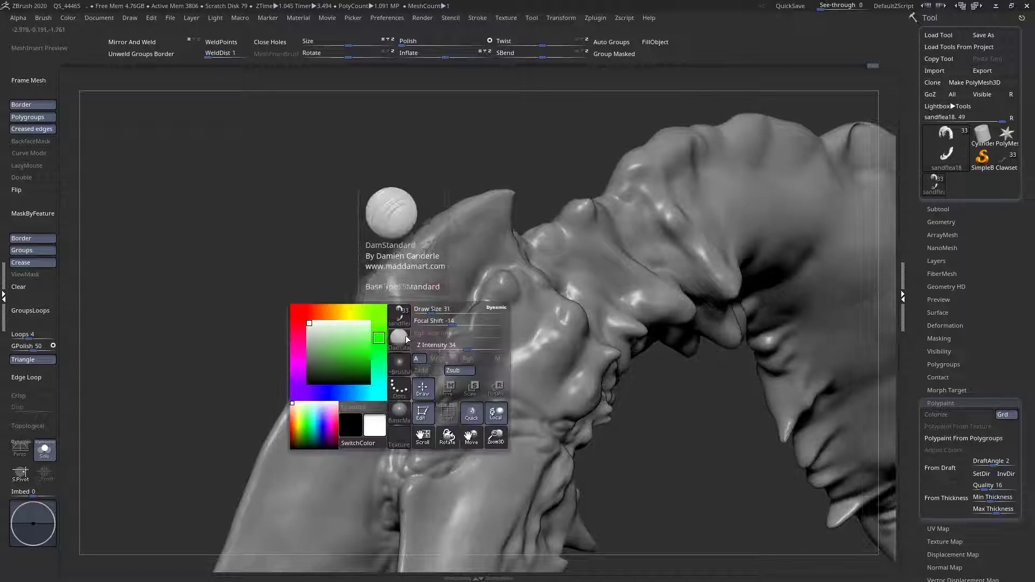
{"action": "left_click", "coordinate": [399, 338]}
{"action": "key", "text": "c"}
{"action": "key", "text": "b"}
{"action": "key", "text": "space"}
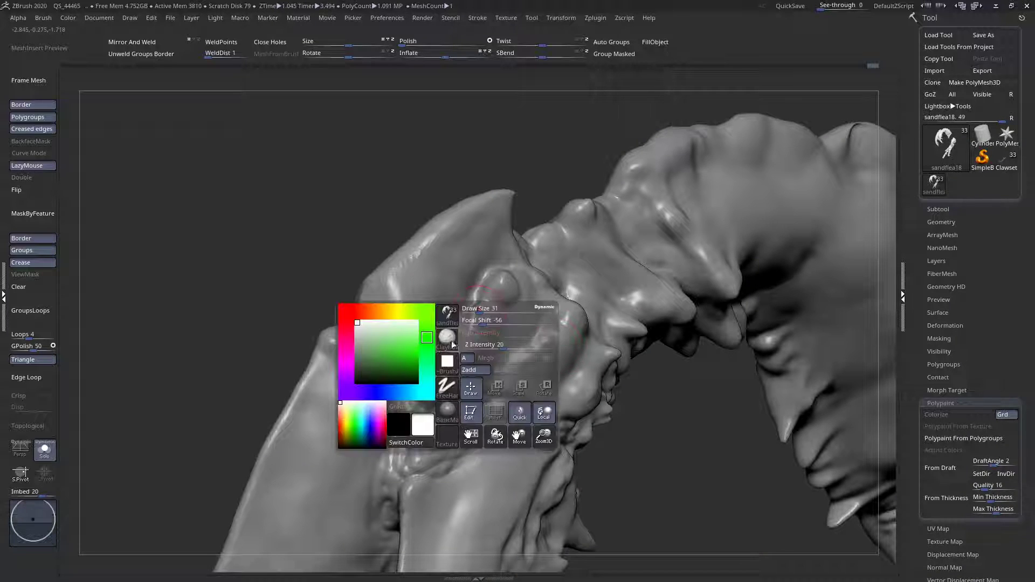
{"action": "left_click", "coordinate": [452, 342]}
{"action": "key", "text": "z"}
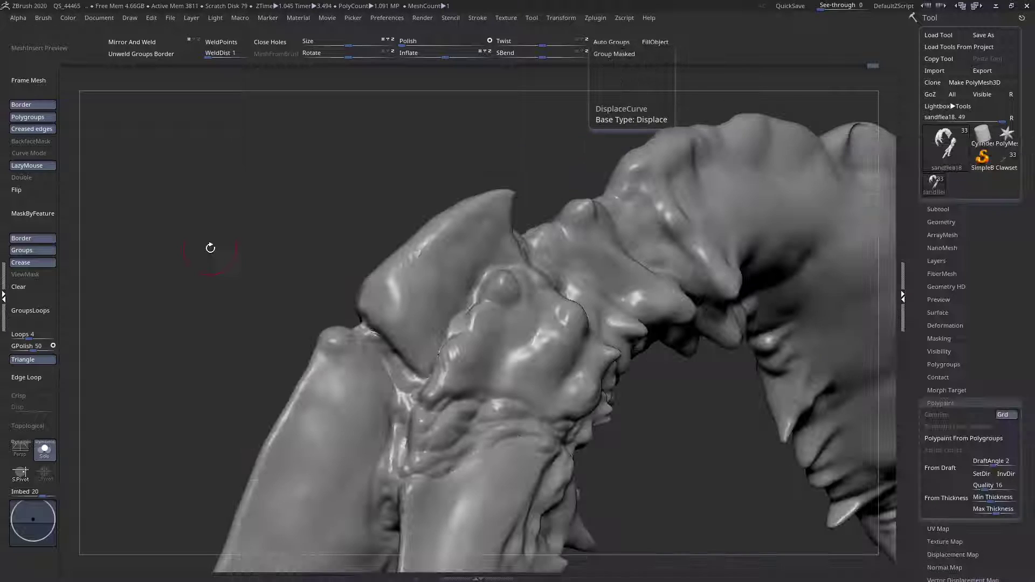
{"action": "key", "text": "space"}
{"action": "left_click", "coordinate": [178, 253]}
{"action": "key", "text": "z"}
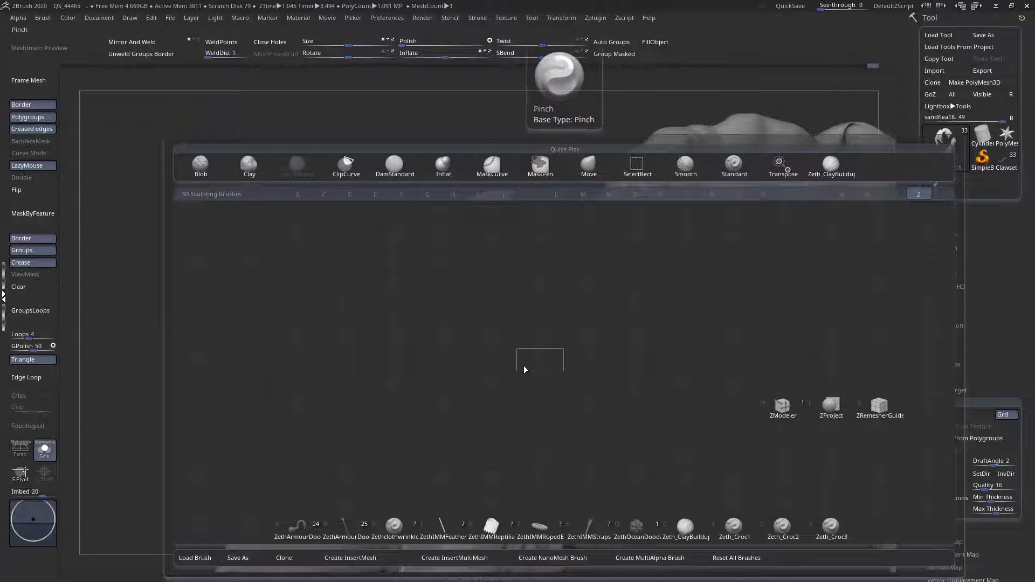
{"action": "key", "text": "c"}
{"action": "key", "text": "space"}
{"action": "mouse_move", "coordinate": [475, 306]}
{"action": "left_mouse_down"}
{"action": "mouse_move", "coordinate": [451, 346]}
{"action": "mouse_move", "coordinate": [439, 282]}
{"action": "mouse_move", "coordinate": [442, 346]}
{"action": "mouse_move", "coordinate": [483, 272]}
{"action": "mouse_move", "coordinate": [426, 251]}
{"action": "mouse_move", "coordinate": [487, 325]}
{"action": "left_mouse_up"}
{"action": "mouse_move", "coordinate": [488, 327]}
{"action": "right_mouse_down"}
{"action": "mouse_move", "coordinate": [534, 334]}
{"action": "mouse_move", "coordinate": [429, 344]}
{"action": "mouse_move", "coordinate": [478, 370]}
{"action": "mouse_move", "coordinate": [582, 393]}
{"action": "mouse_move", "coordinate": [647, 350]}
{"action": "mouse_move", "coordinate": [452, 376]}
{"action": "right_mouse_up"}
{"action": "right_click", "coordinate": [452, 376]}
{"action": "mouse_move", "coordinate": [515, 337]}
{"action": "left_mouse_down"}
{"action": "mouse_move", "coordinate": [496, 372]}
{"action": "mouse_move", "coordinate": [507, 342]}
{"action": "mouse_move", "coordinate": [438, 359]}
{"action": "mouse_move", "coordinate": [469, 342]}
{"action": "mouse_move", "coordinate": [506, 364]}
{"action": "mouse_move", "coordinate": [430, 356]}
{"action": "left_mouse_up"}
- Carve a jagged seam between the base plate and the palm with the DamStandard brush, down to the claw joint
{"action": "mouse_move", "coordinate": [480, 351]}
{"action": "right_mouse_down"}
{"action": "mouse_move", "coordinate": [464, 372]}
{"action": "mouse_move", "coordinate": [466, 398]}
{"action": "mouse_move", "coordinate": [405, 420]}
{"action": "right_mouse_up"}
{"action": "right_click", "coordinate": [404, 419]}
{"action": "left_click", "coordinate": [405, 355]}
{"action": "key", "text": "d"}
{"action": "key", "text": "s"}
{"action": "right_click_drag", "start_coordinate": [694, 377], "coordinate": [432, 360]}
{"action": "left_click_drag", "start_coordinate": [462, 277], "coordinate": [433, 328]}
{"action": "right_click_drag", "start_coordinate": [408, 337], "coordinate": [443, 356]}
{"action": "left_click_drag", "start_coordinate": [441, 323], "coordinate": [378, 386]}
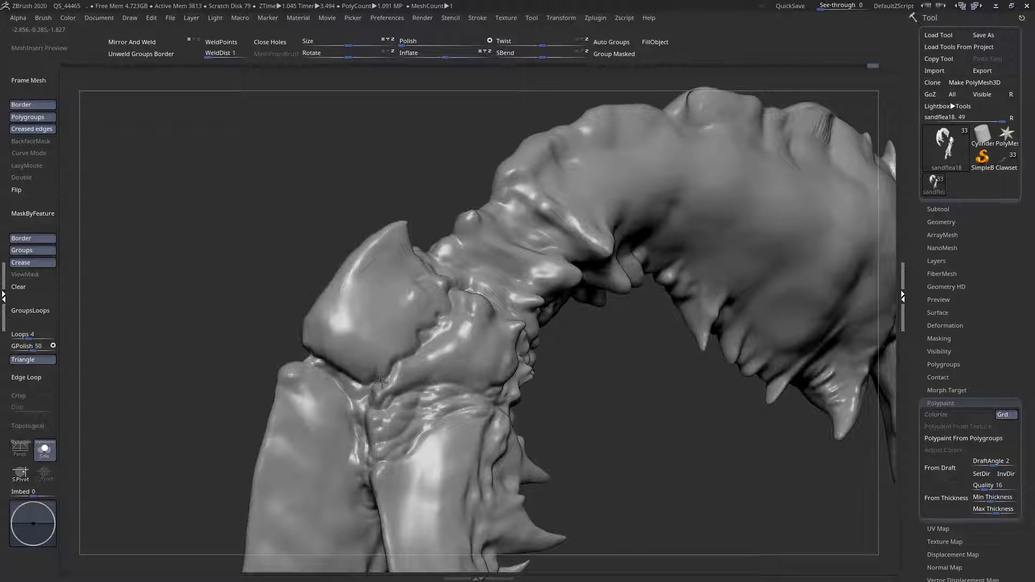
{"action": "left_click_drag", "start_coordinate": [436, 341], "coordinate": [387, 392]}
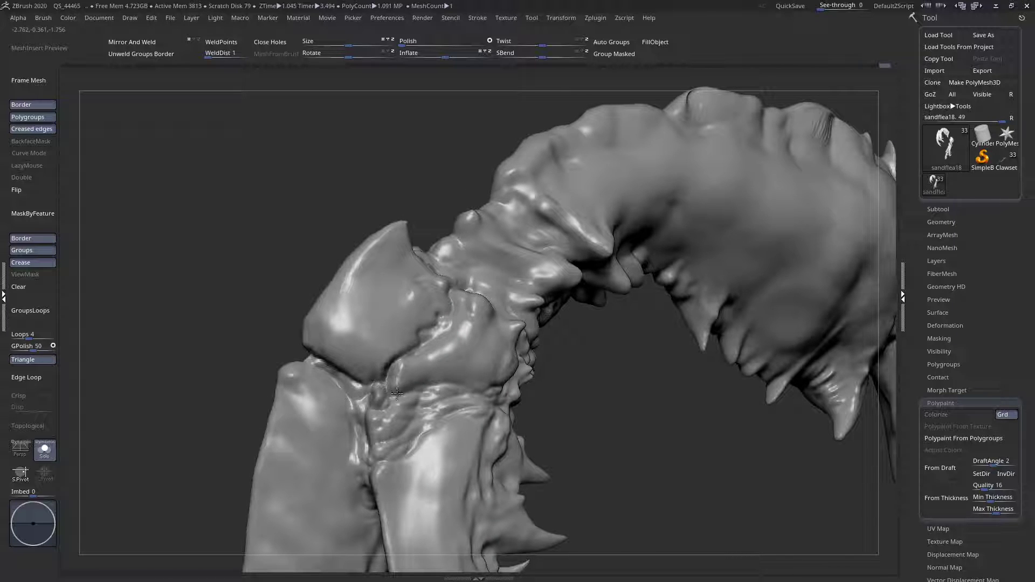
{"action": "left_click_drag", "start_coordinate": [443, 321], "coordinate": [428, 343]}
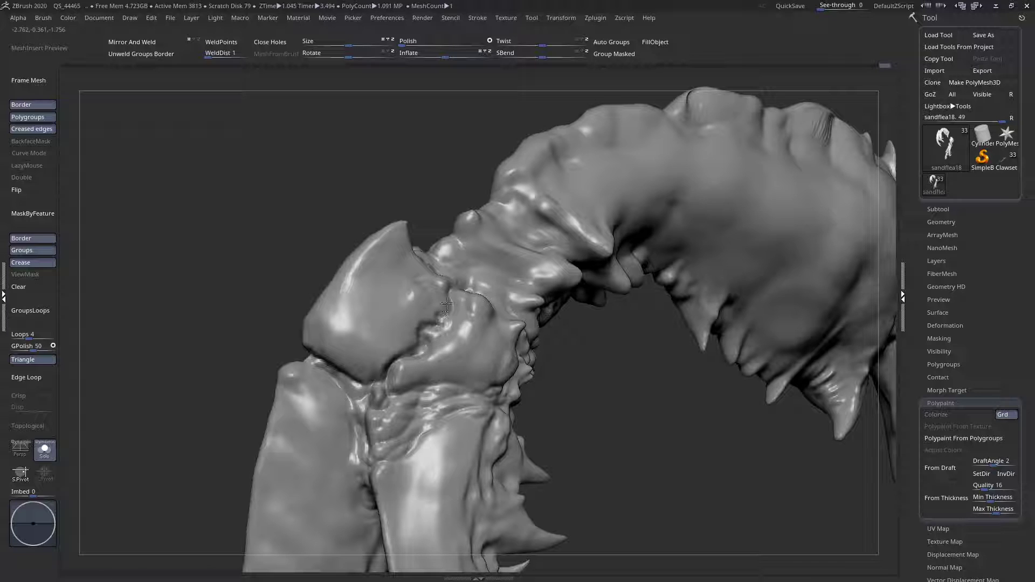
- Cut creases around the knuckle bumps and the spiny inner side of the smaller claw's base
{"action": "mouse_move", "coordinate": [470, 306]}
{"action": "right_mouse_down"}
{"action": "mouse_move", "coordinate": [465, 279]}
{"action": "mouse_move", "coordinate": [486, 284]}
{"action": "right_mouse_up"}
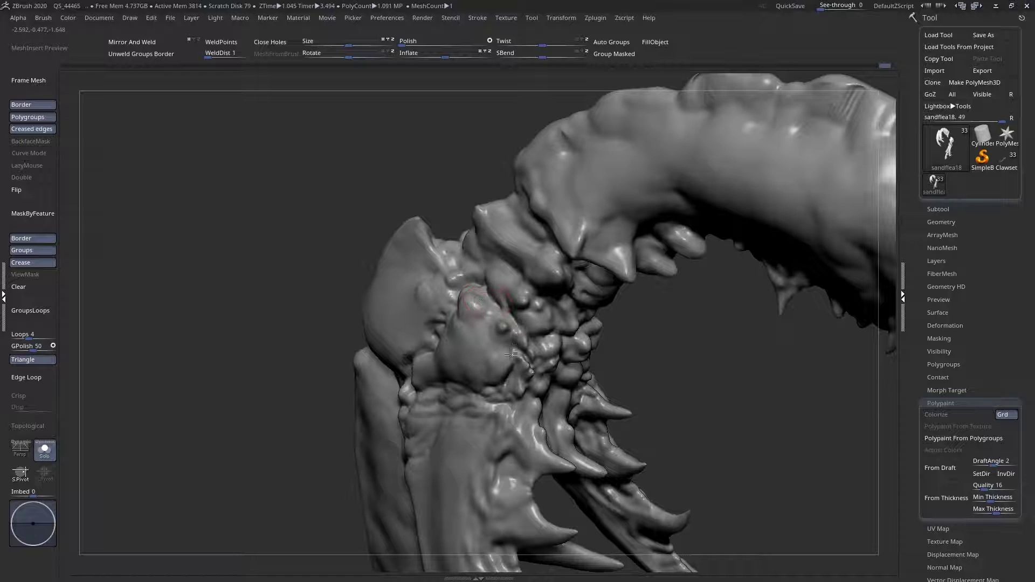
{"action": "right_click_drag", "start_coordinate": [514, 351], "coordinate": [526, 343]}
{"action": "left_click_drag", "start_coordinate": [525, 349], "coordinate": [507, 382]}
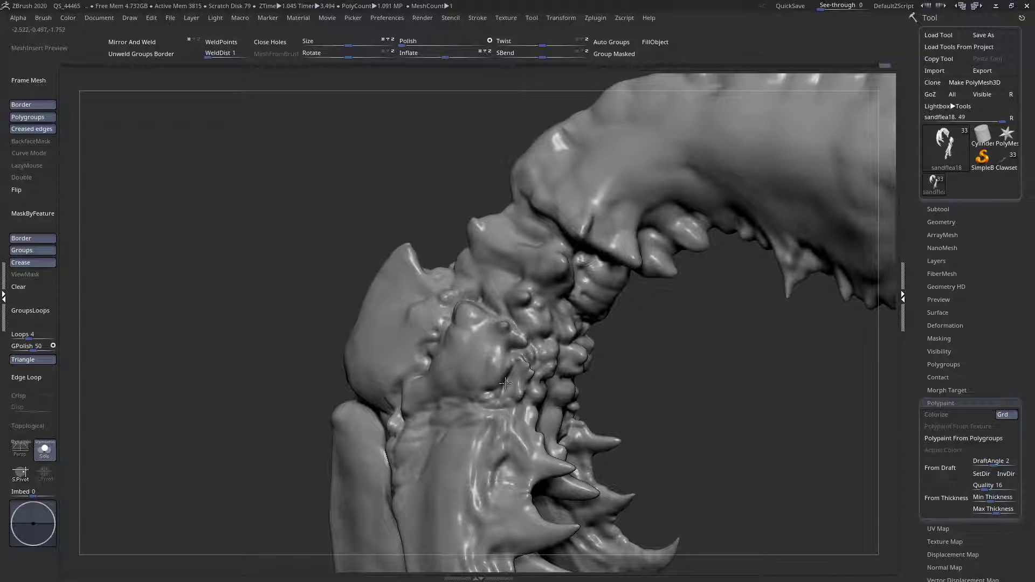
{"action": "right_click_drag", "start_coordinate": [484, 392], "coordinate": [525, 398]}
{"action": "mouse_move", "coordinate": [550, 424]}
{"action": "left_mouse_down"}
{"action": "mouse_move", "coordinate": [572, 421]}
{"action": "mouse_move", "coordinate": [584, 439]}
{"action": "left_mouse_up"}
{"action": "right_click_drag", "start_coordinate": [584, 439], "coordinate": [589, 477]}
{"action": "right_click_drag", "start_coordinate": [510, 450], "coordinate": [512, 329]}
{"action": "right_click_drag", "start_coordinate": [452, 380], "coordinate": [476, 372]}
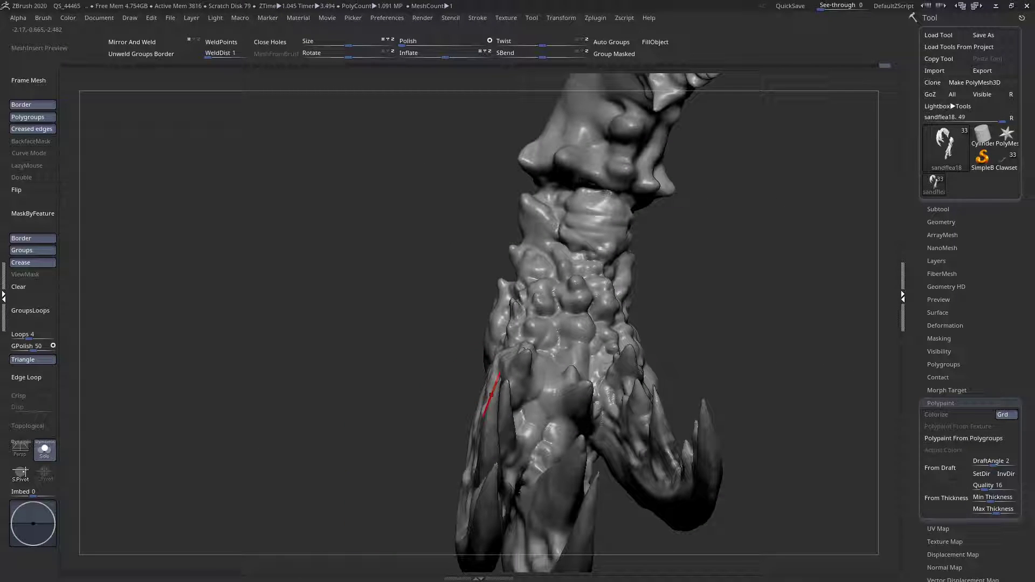
- Turn off Solo mode, activate the Pm3d_sphere3d9 subtool, and examine the claws on the whole creature from several sides
{"action": "right_click_drag", "start_coordinate": [536, 348], "coordinate": [486, 244], "text": "ctrl"}
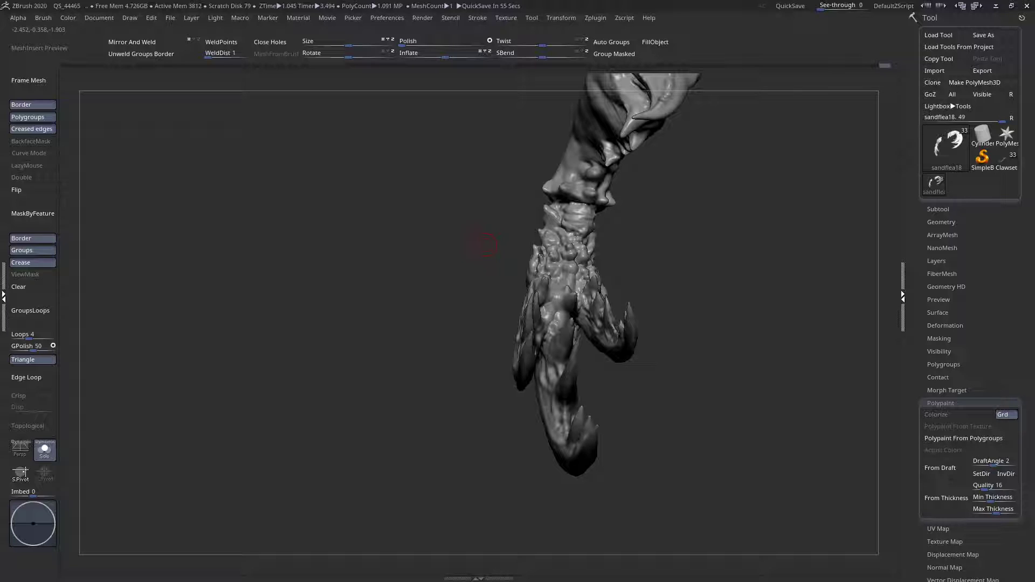
{"action": "left_click_drag", "start_coordinate": [487, 245], "coordinate": [70, 280], "text": "alt"}
{"action": "left_click", "coordinate": [49, 456]}
{"action": "mouse_move", "coordinate": [571, 199]}
{"action": "right_mouse_down"}
{"action": "mouse_move", "coordinate": [550, 211]}
{"action": "mouse_move", "coordinate": [544, 259]}
{"action": "mouse_move", "coordinate": [529, 198]}
{"action": "mouse_move", "coordinate": [519, 236]}
{"action": "mouse_move", "coordinate": [502, 162]}
{"action": "mouse_move", "coordinate": [421, 146]}
{"action": "mouse_move", "coordinate": [502, 147]}
{"action": "mouse_move", "coordinate": [506, 124]}
{"action": "mouse_move", "coordinate": [475, 258]}
{"action": "mouse_move", "coordinate": [465, 377]}
{"action": "mouse_move", "coordinate": [438, 323]}
{"action": "mouse_move", "coordinate": [464, 243]}
{"action": "mouse_move", "coordinate": [501, 192]}
{"action": "mouse_move", "coordinate": [431, 318]}
{"action": "mouse_move", "coordinate": [357, 334]}
{"action": "mouse_move", "coordinate": [445, 309]}
{"action": "mouse_move", "coordinate": [446, 234]}
{"action": "mouse_move", "coordinate": [466, 279]}
{"action": "mouse_move", "coordinate": [450, 335]}
{"action": "mouse_move", "coordinate": [474, 275]}
{"action": "mouse_move", "coordinate": [476, 286]}
{"action": "mouse_move", "coordinate": [499, 275]}
{"action": "right_mouse_up"}
{"action": "left_click", "coordinate": [504, 215], "text": "alt"}
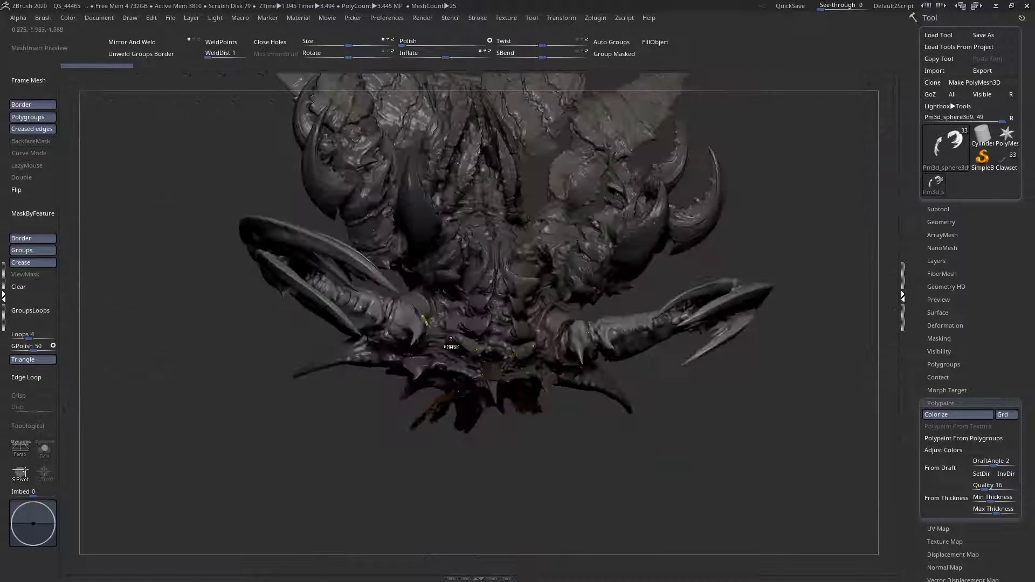
{"action": "right_click_drag", "start_coordinate": [498, 364], "coordinate": [389, 451]}
{"action": "key", "text": "f"}
{"action": "right_click_drag", "start_coordinate": [277, 429], "coordinate": [323, 388], "text": "alt"}
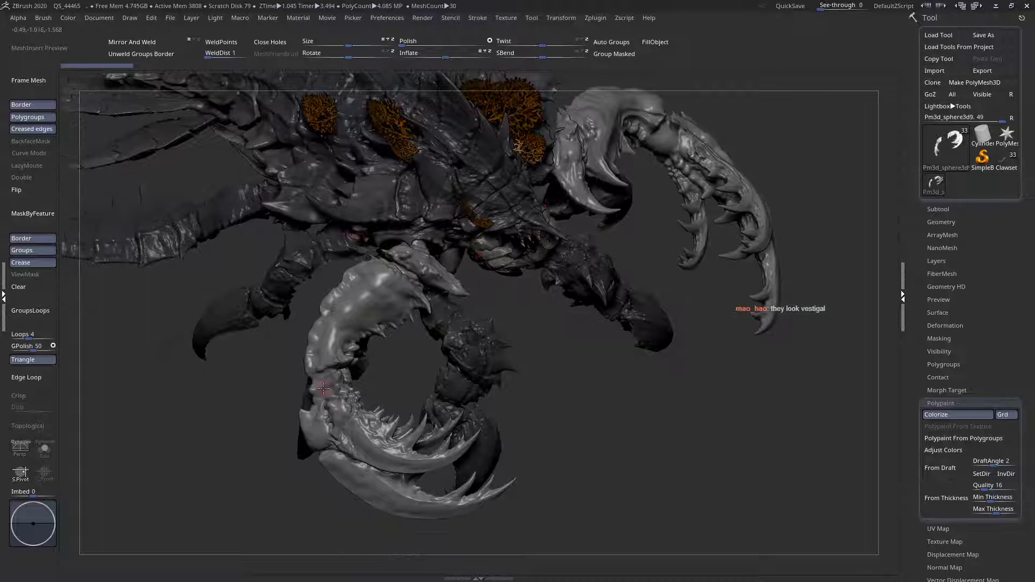
{"action": "right_click_drag", "start_coordinate": [390, 365], "coordinate": [428, 350], "text": "ctrl"}
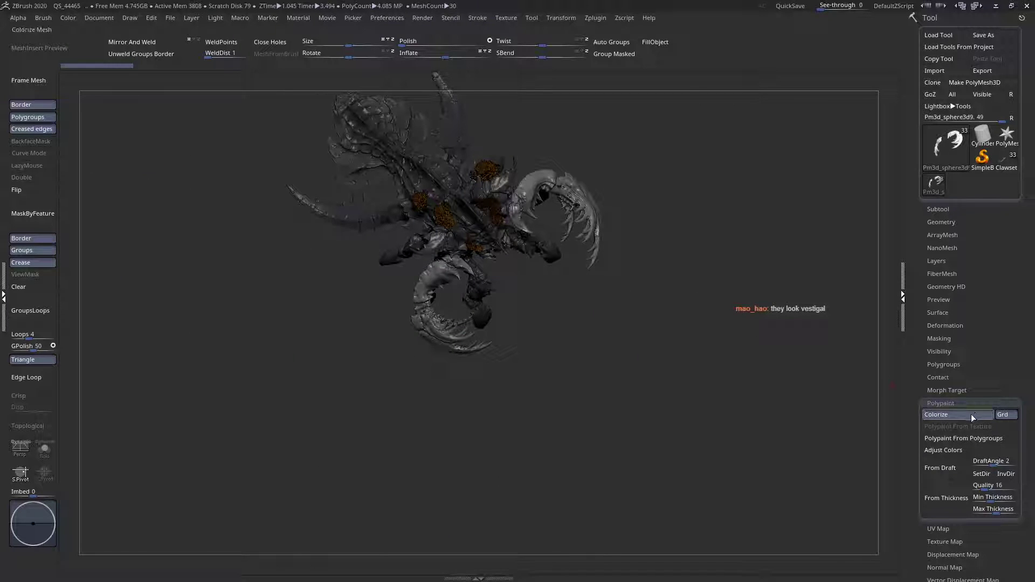
- Activate the sandflea18 claw subtool on the whole creature and turn on its Colorize polypaint display
{"action": "left_click", "coordinate": [970, 414]}
{"action": "left_click", "coordinate": [944, 414]}
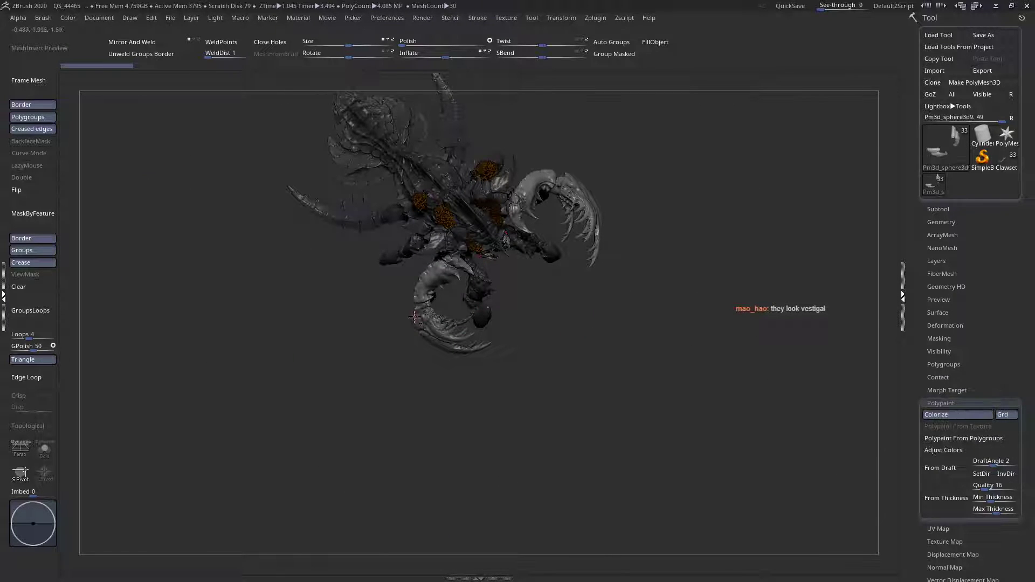
{"action": "left_click", "coordinate": [587, 211], "text": "alt"}
{"action": "left_click", "coordinate": [954, 414]}
{"action": "mouse_move", "coordinate": [501, 347]}
{"action": "right_mouse_down"}
{"action": "mouse_move", "coordinate": [468, 317]}
{"action": "mouse_move", "coordinate": [555, 418]}
{"action": "mouse_move", "coordinate": [577, 353]}
{"action": "mouse_move", "coordinate": [396, 328]}
{"action": "mouse_move", "coordinate": [397, 302]}
{"action": "mouse_move", "coordinate": [489, 345]}
{"action": "mouse_move", "coordinate": [409, 311]}
{"action": "mouse_move", "coordinate": [345, 362]}
{"action": "mouse_move", "coordinate": [274, 365]}
{"action": "mouse_move", "coordinate": [239, 384]}
{"action": "right_mouse_up"}
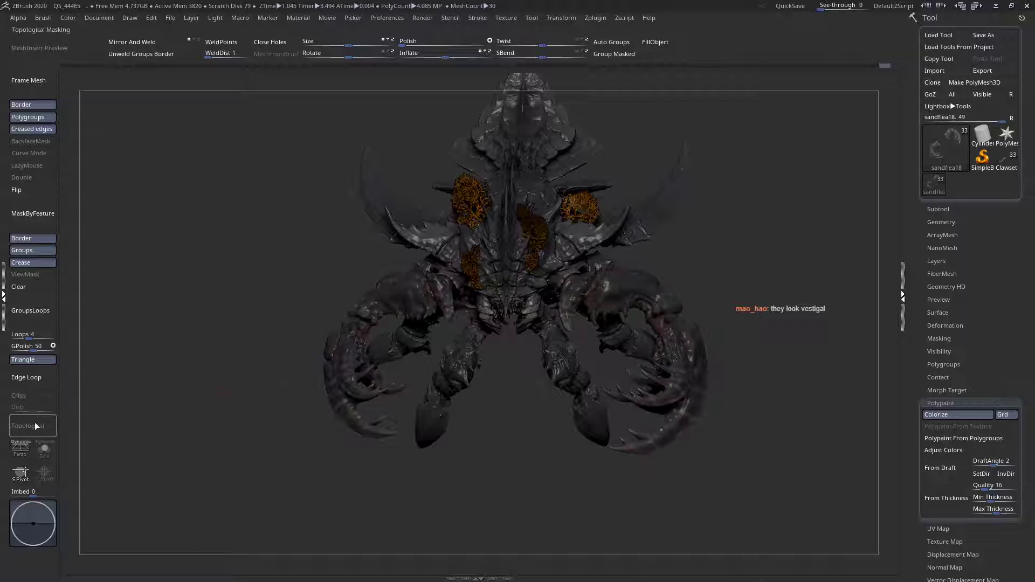
- Isolate the sandflea18 claws in Solo mode, check the painted claw joint and turn off Colorize
{"action": "left_click", "coordinate": [44, 450]}
{"action": "right_click_drag", "start_coordinate": [404, 314], "coordinate": [464, 384], "text": "ctrl"}
{"action": "right_click_drag", "start_coordinate": [439, 330], "coordinate": [459, 318]}
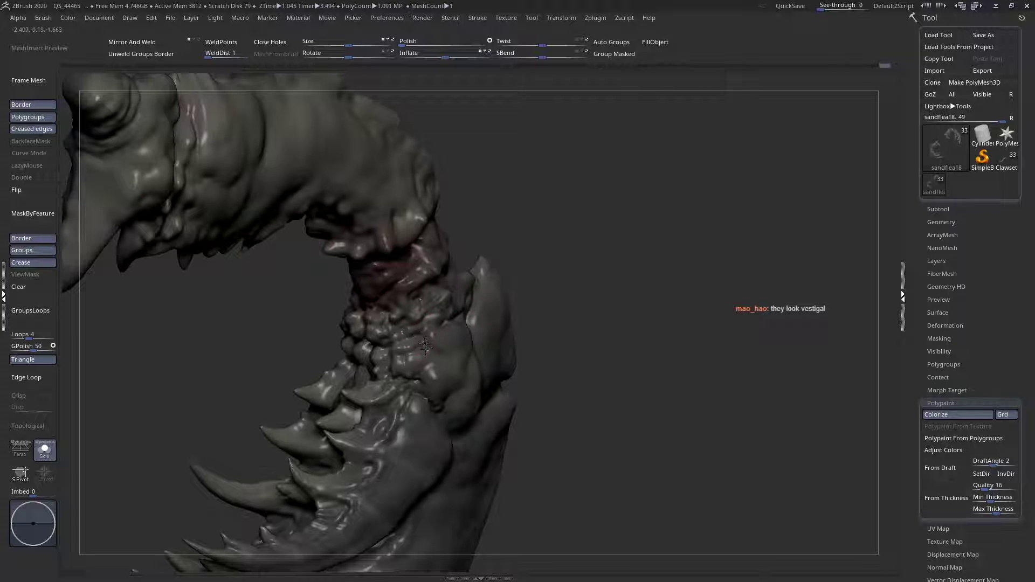
{"action": "left_click", "coordinate": [963, 417]}
- Examine the joints of both isolated claws up close, comparing the detailed claw with the plainer one
{"action": "mouse_move", "coordinate": [372, 345]}
{"action": "right_mouse_down"}
{"action": "mouse_move", "coordinate": [411, 351]}
{"action": "mouse_move", "coordinate": [448, 402]}
{"action": "mouse_move", "coordinate": [447, 427]}
{"action": "right_mouse_up"}
{"action": "mouse_move", "coordinate": [435, 345]}
{"action": "left_mouse_down"}
{"action": "mouse_move", "coordinate": [438, 308]}
{"action": "mouse_move", "coordinate": [408, 355]}
{"action": "mouse_move", "coordinate": [404, 396]}
{"action": "left_mouse_up"}
{"action": "right_click_drag", "start_coordinate": [406, 395], "coordinate": [515, 390]}
{"action": "left_click_drag", "start_coordinate": [537, 309], "coordinate": [519, 374]}
{"action": "right_click_drag", "start_coordinate": [518, 374], "coordinate": [585, 452]}
{"action": "mouse_move", "coordinate": [541, 433]}
{"action": "left_mouse_down"}
{"action": "mouse_move", "coordinate": [562, 472]}
{"action": "mouse_move", "coordinate": [536, 479]}
{"action": "left_mouse_up"}
{"action": "right_click_drag", "start_coordinate": [557, 471], "coordinate": [359, 374]}
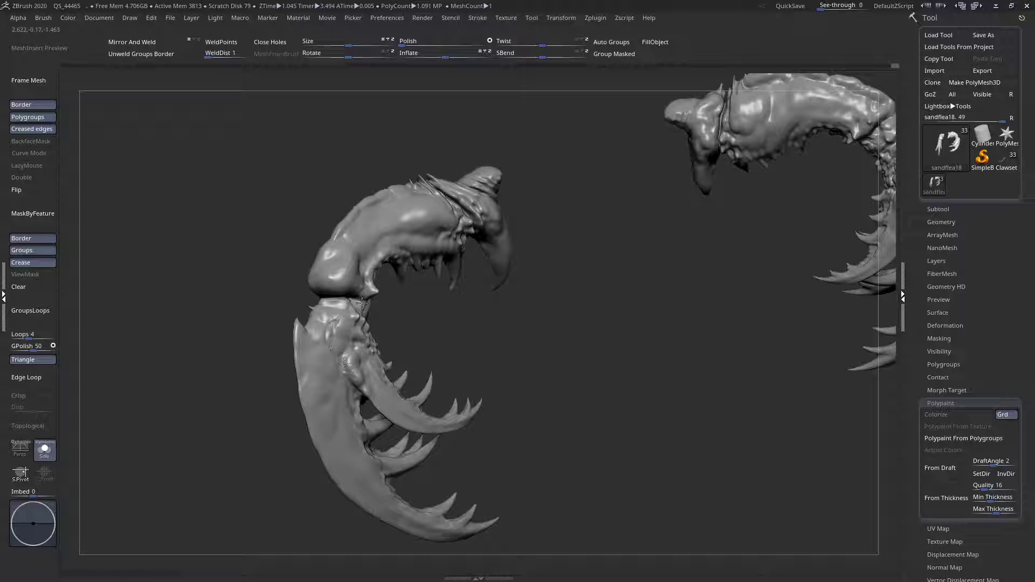
- Carve a seam across the base of the plainer claw's large pincer and segment its smaller finger's base with DamStandard
{"action": "right_click_drag", "start_coordinate": [531, 296], "coordinate": [517, 356]}
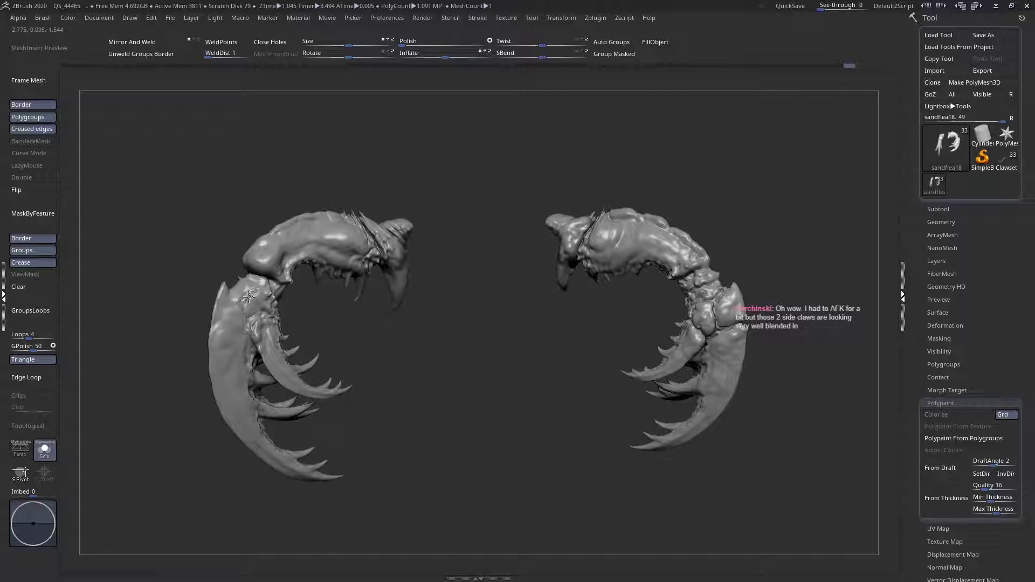
{"action": "right_click_drag", "start_coordinate": [260, 282], "coordinate": [226, 324]}
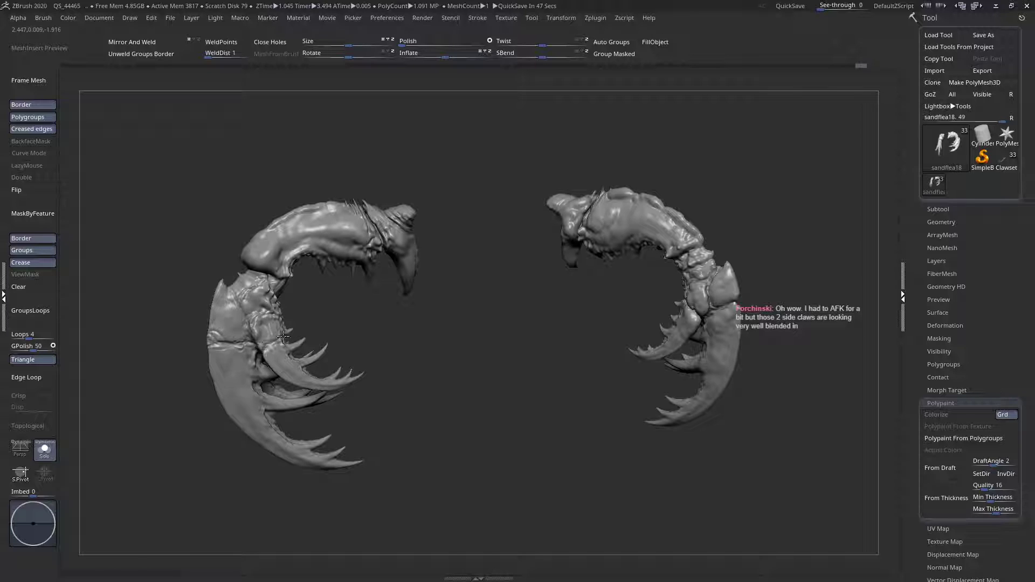
{"action": "left_click_drag", "start_coordinate": [297, 340], "coordinate": [307, 357]}
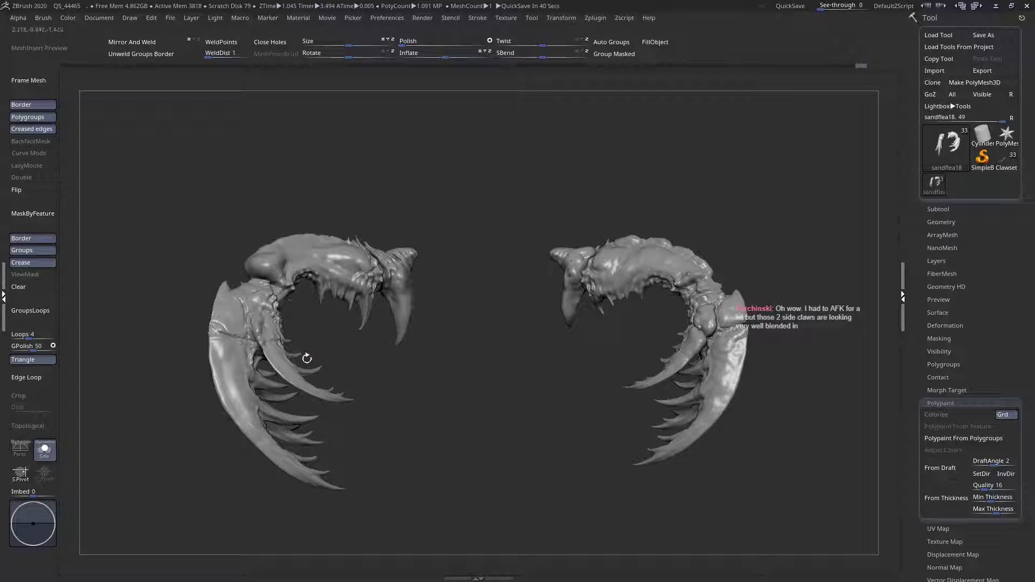
{"action": "mouse_move", "coordinate": [287, 315]}
{"action": "left_mouse_down"}
{"action": "mouse_move", "coordinate": [277, 145]}
{"action": "mouse_move", "coordinate": [276, 320]}
{"action": "left_mouse_up"}
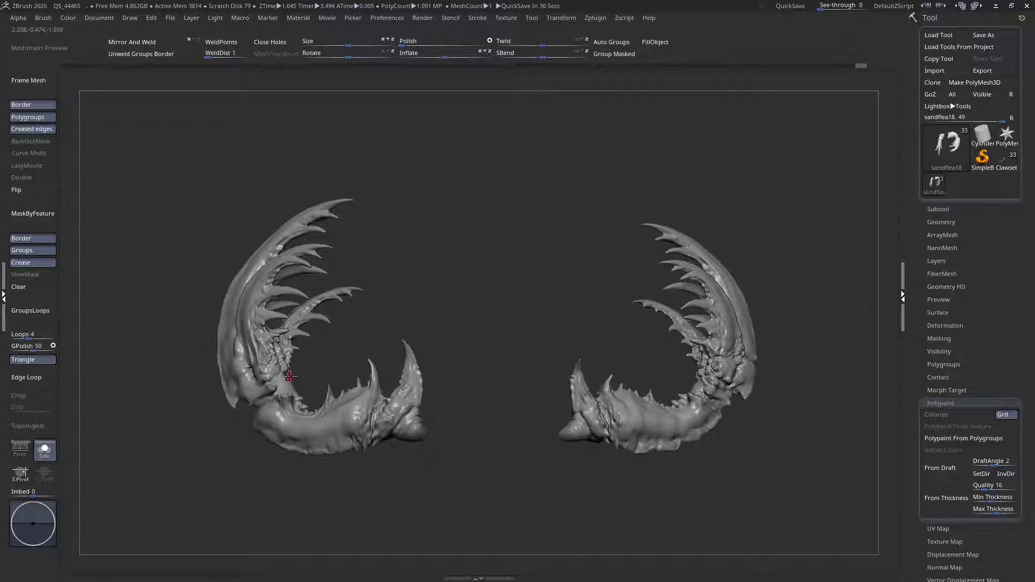
{"action": "left_click_drag", "start_coordinate": [275, 351], "coordinate": [273, 357]}
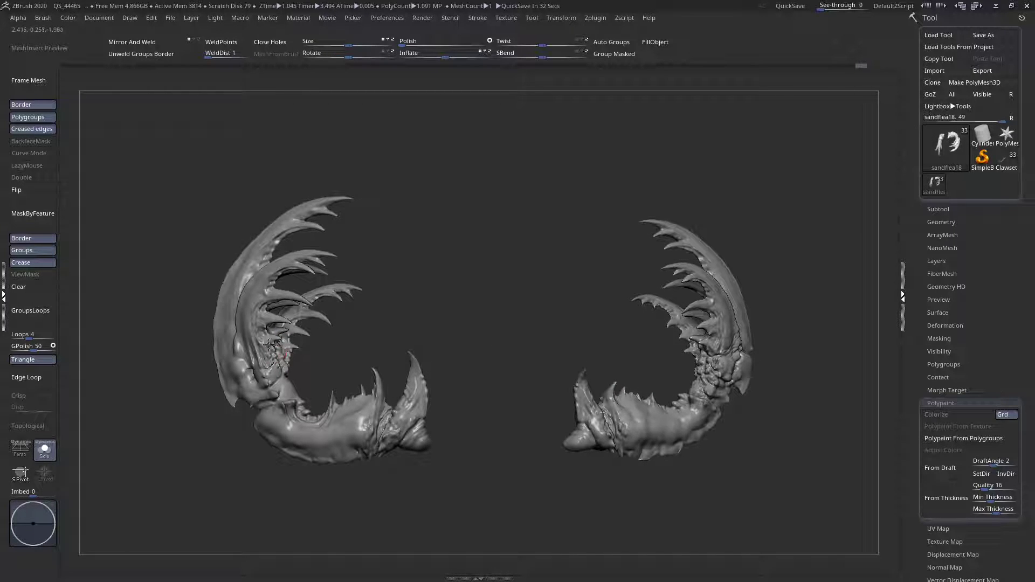
{"action": "left_click_drag", "start_coordinate": [239, 350], "coordinate": [243, 351]}
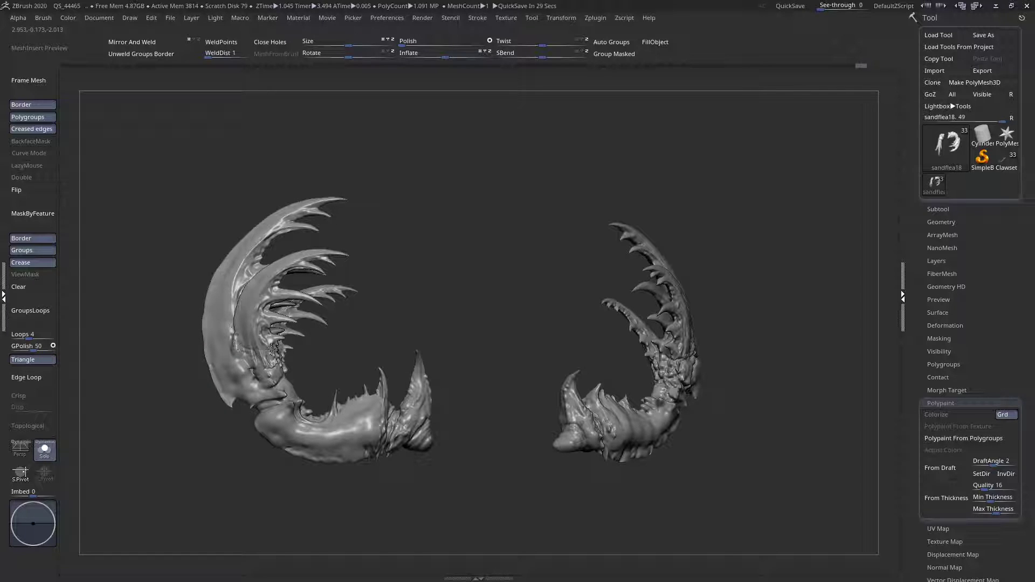
- Deepen the seams between the pincer bases, knuckles and palm of the same claw, working around its outer and inner sides
{"action": "right_click_drag", "start_coordinate": [254, 352], "coordinate": [255, 325]}
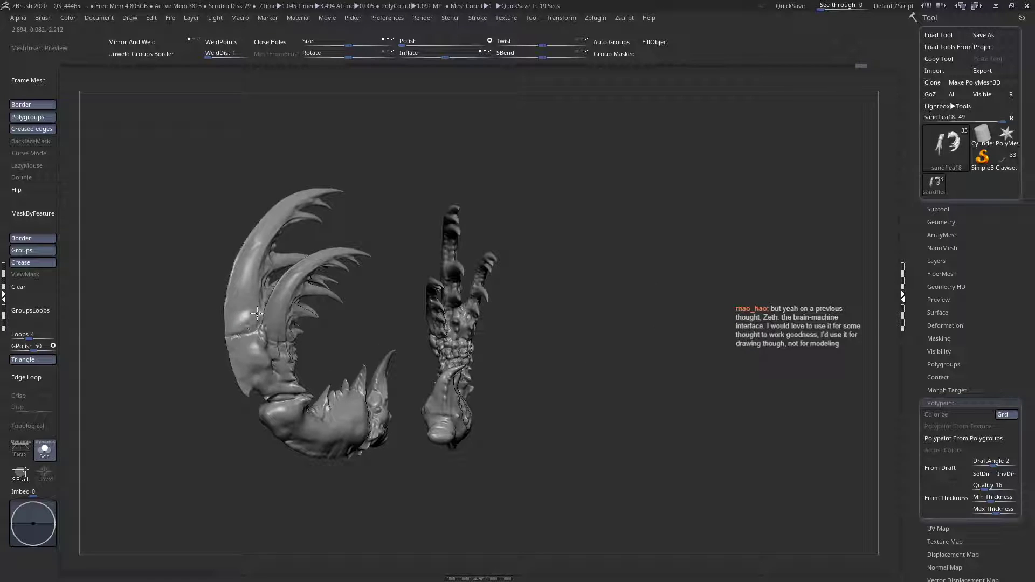
{"action": "right_click_drag", "start_coordinate": [233, 347], "coordinate": [276, 371]}
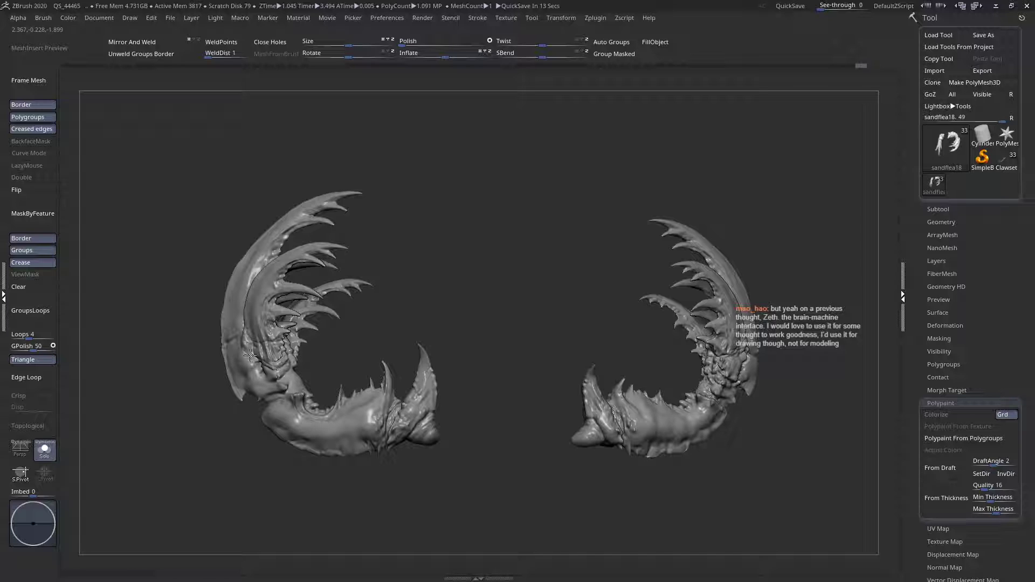
{"action": "right_click_drag", "start_coordinate": [249, 343], "coordinate": [280, 338]}
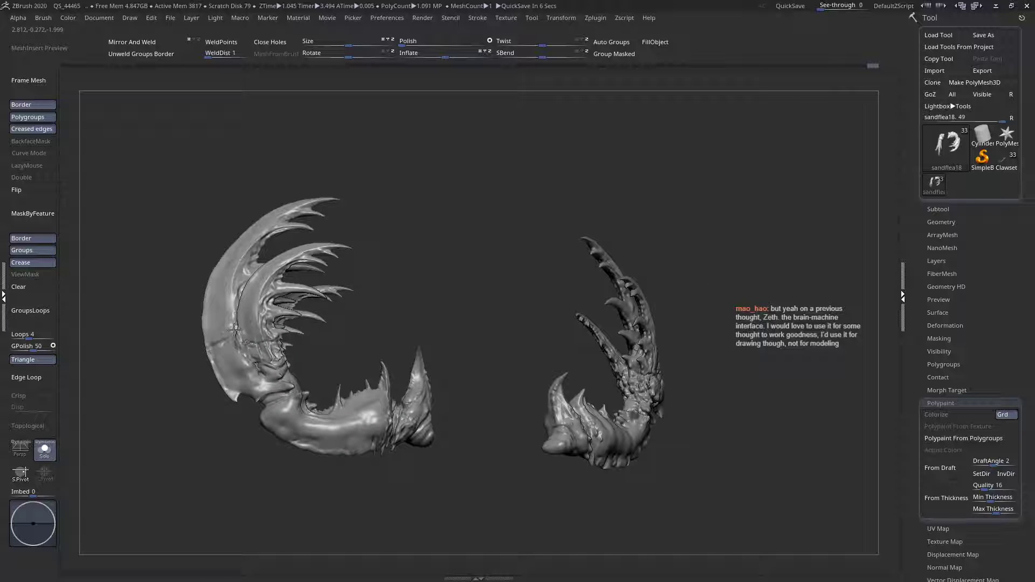
{"action": "mouse_move", "coordinate": [254, 353]}
{"action": "right_mouse_down"}
{"action": "mouse_move", "coordinate": [233, 363]}
{"action": "mouse_move", "coordinate": [261, 372]}
{"action": "right_mouse_up"}
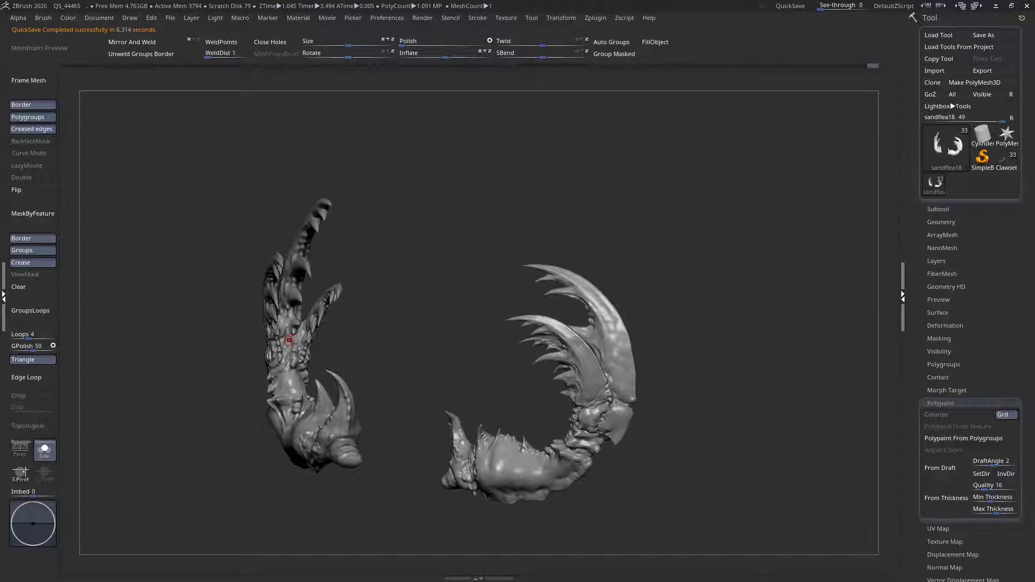
{"action": "left_click_drag", "start_coordinate": [161, 424], "coordinate": [388, 407]}
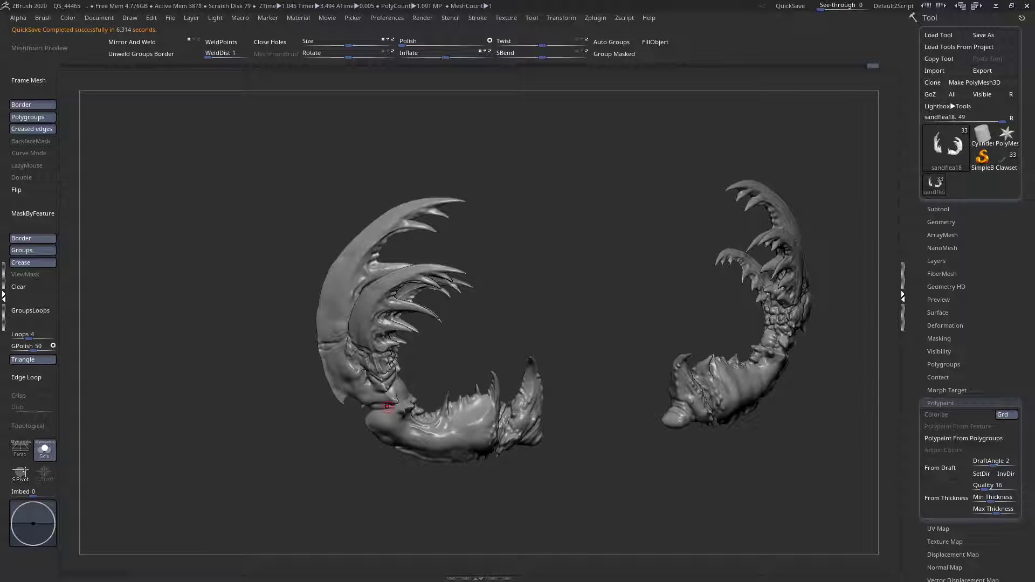
{"action": "right_click_drag", "start_coordinate": [388, 407], "coordinate": [381, 340]}
{"action": "right_click", "coordinate": [350, 361]}
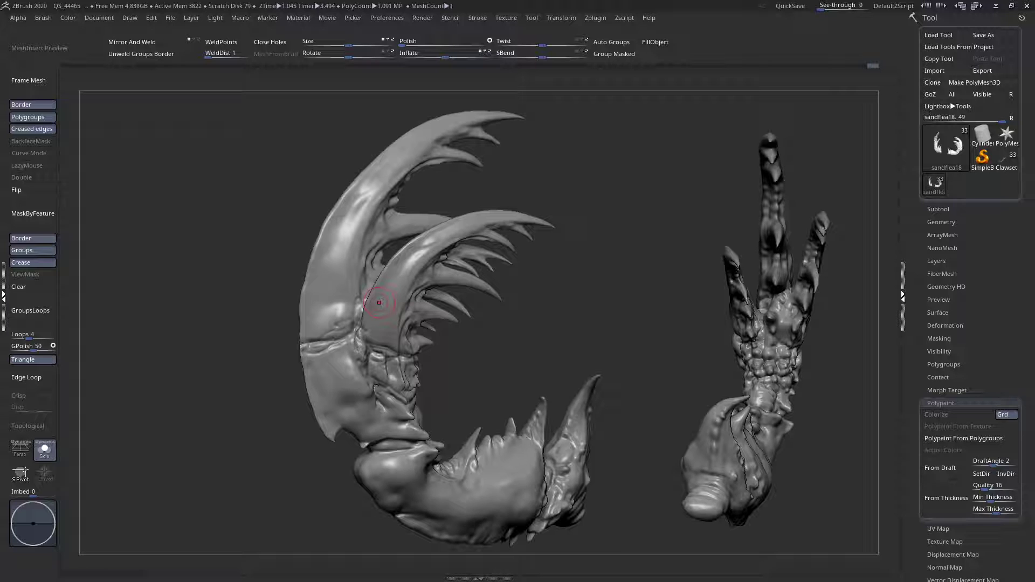
- Switch from DamStandard to a clay brush and build up the creased knuckle at the smaller finger's base
{"action": "mouse_move", "coordinate": [483, 355]}
{"action": "left_mouse_down"}
{"action": "mouse_move", "coordinate": [481, 334]}
{"action": "mouse_move", "coordinate": [518, 452]}
{"action": "left_mouse_up"}
{"action": "key", "text": "space"}
{"action": "left_click_drag", "start_coordinate": [232, 323], "coordinate": [433, 300], "text": "alt"}
{"action": "left_click_drag", "start_coordinate": [434, 450], "coordinate": [398, 351], "text": "alt"}
{"action": "key", "text": "space"}
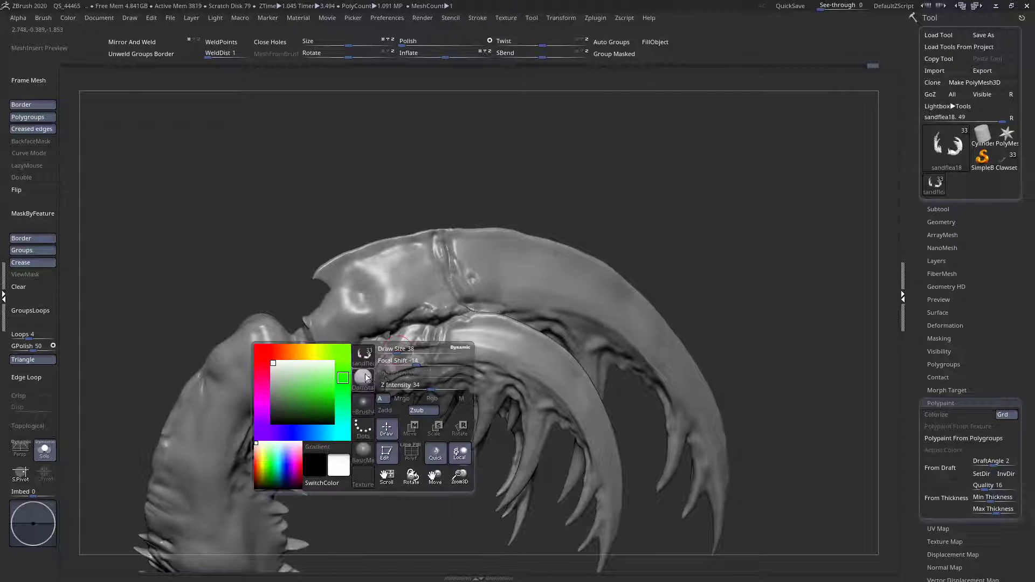
{"action": "key", "text": "b"}
{"action": "key", "text": "z"}
{"action": "key", "text": "c"}
{"action": "key", "text": "space"}
{"action": "left_click", "coordinate": [445, 349]}
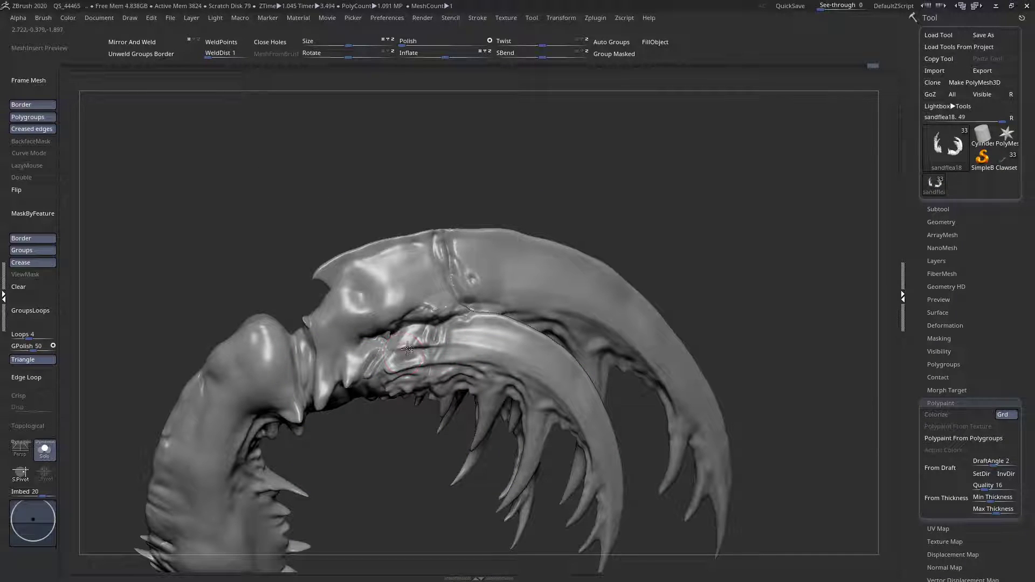
{"action": "left_click_drag", "start_coordinate": [406, 364], "coordinate": [419, 307]}
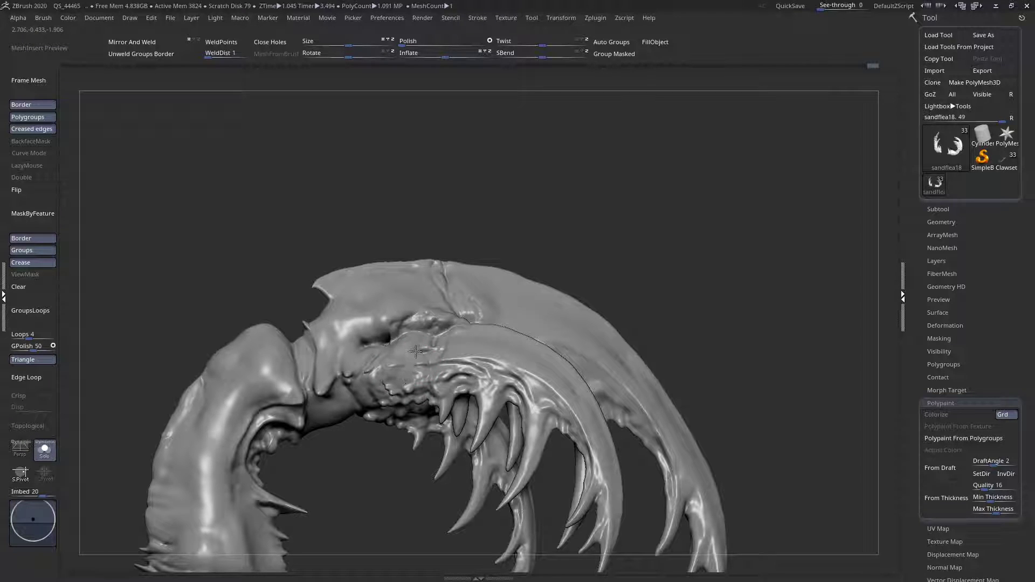
{"action": "left_click_drag", "start_coordinate": [375, 374], "coordinate": [379, 474]}
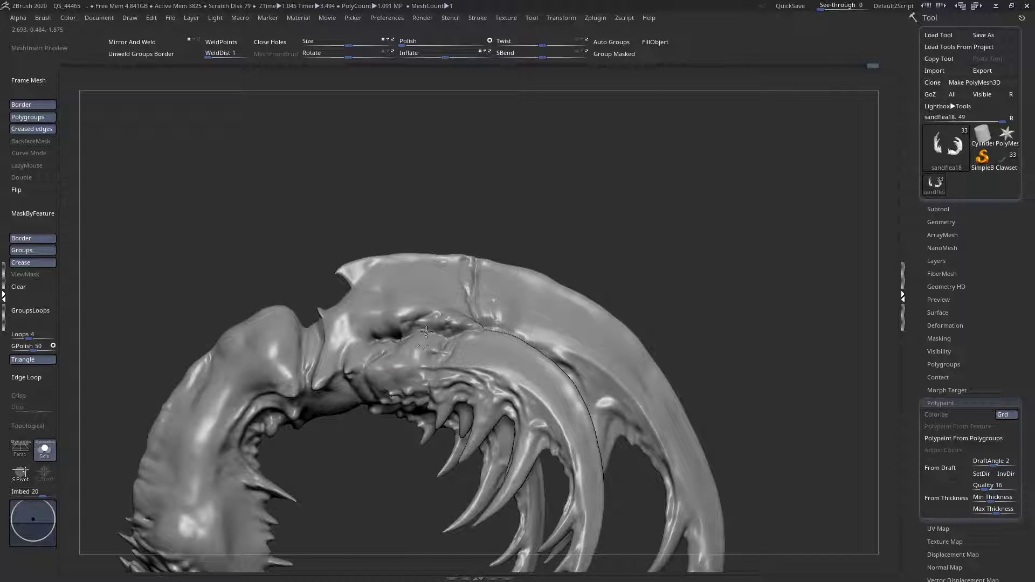
- Round out the smaller finger's knuckle and fill its edge beside the large pincer's base plate
{"action": "left_click_drag", "start_coordinate": [427, 333], "coordinate": [441, 339]}
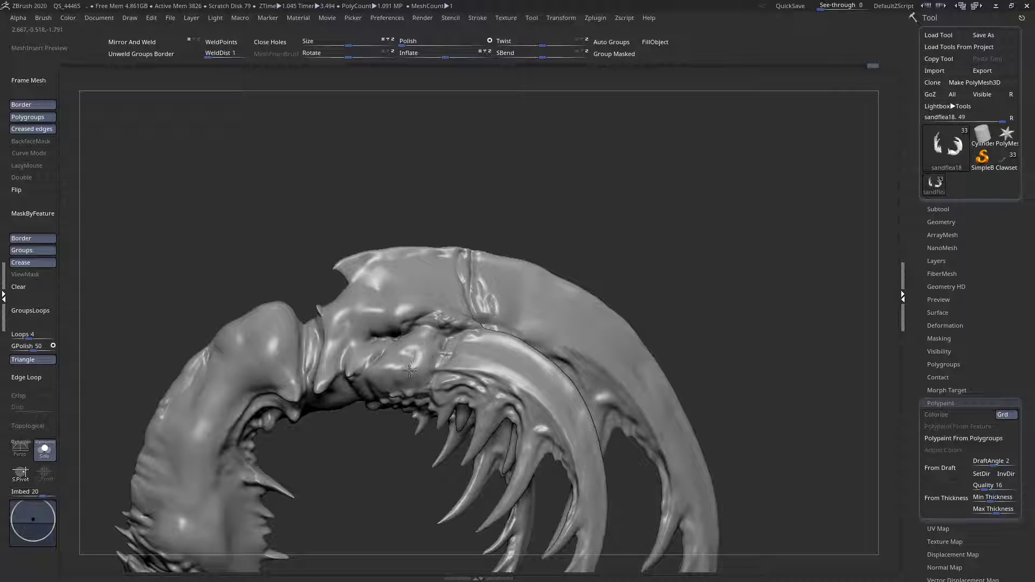
{"action": "left_click_drag", "start_coordinate": [423, 368], "coordinate": [421, 343]}
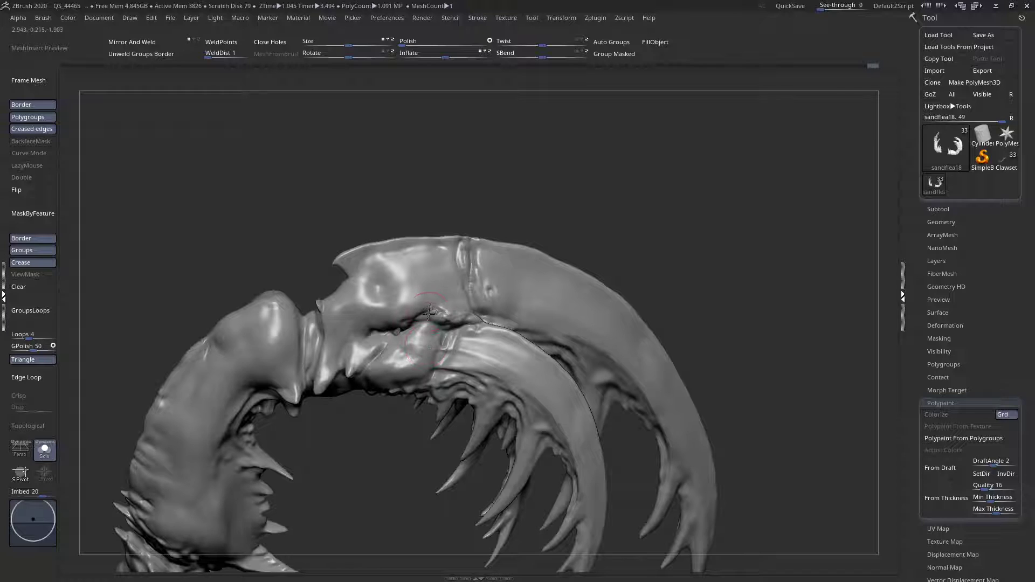
{"action": "left_click_drag", "start_coordinate": [461, 311], "coordinate": [411, 190]}
- Shape the raised edges on both sides of the seam between large pincer and base plate with the ClayBuildup brush
{"action": "mouse_move", "coordinate": [322, 152]}
{"action": "left_mouse_down", "text": "ctrl+shift"}
{"action": "mouse_move", "coordinate": [439, 215]}
{"action": "mouse_move", "coordinate": [469, 216]}
{"action": "mouse_move", "coordinate": [493, 284]}
{"action": "mouse_move", "coordinate": [572, 255]}
{"action": "mouse_move", "coordinate": [688, 277]}
{"action": "left_mouse_up", "text": "ctrl+shift"}
{"action": "right_click_drag", "start_coordinate": [567, 294], "coordinate": [253, 180], "text": "ctrl"}
{"action": "right_click_drag", "start_coordinate": [490, 305], "coordinate": [480, 310], "text": "ctrl"}
{"action": "right_click_drag", "start_coordinate": [480, 310], "coordinate": [555, 361], "text": "alt"}
{"action": "mouse_move", "coordinate": [458, 248]}
{"action": "right_mouse_down", "text": "ctrl"}
{"action": "mouse_move", "coordinate": [472, 307]}
{"action": "mouse_move", "coordinate": [409, 297]}
{"action": "right_mouse_up", "text": "ctrl"}
{"action": "right_click", "coordinate": [377, 288]}
{"action": "key", "text": "b"}
{"action": "key", "text": "c"}
{"action": "key", "text": "b"}
{"action": "right_click_drag", "start_coordinate": [368, 167], "coordinate": [373, 188], "text": "alt"}
{"action": "right_click", "coordinate": [431, 258]}
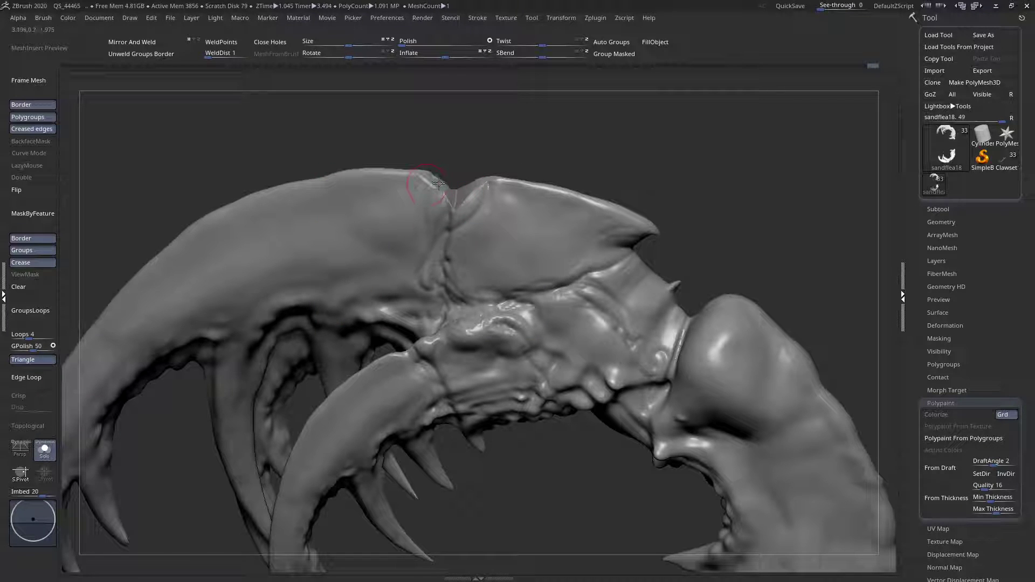
{"action": "mouse_move", "coordinate": [451, 207]}
{"action": "right_mouse_down"}
{"action": "mouse_move", "coordinate": [488, 210]}
{"action": "mouse_move", "coordinate": [434, 209]}
{"action": "right_mouse_up"}
{"action": "right_click", "coordinate": [433, 208]}
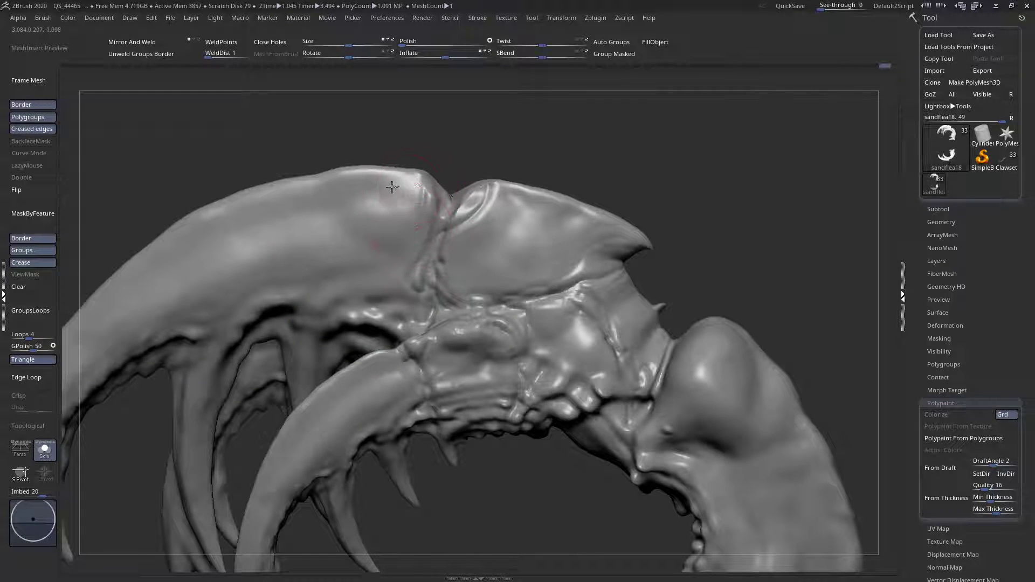
- Smooth the large pincer's end and the base plate on both sides of the seam
{"action": "mouse_move", "coordinate": [388, 233]}
{"action": "left_mouse_down", "text": "shift"}
{"action": "mouse_move", "coordinate": [391, 318]}
{"action": "mouse_move", "coordinate": [394, 253]}
{"action": "mouse_move", "coordinate": [425, 229]}
{"action": "mouse_move", "coordinate": [372, 200]}
{"action": "mouse_move", "coordinate": [388, 183]}
{"action": "mouse_move", "coordinate": [402, 207]}
{"action": "mouse_move", "coordinate": [376, 220]}
{"action": "mouse_move", "coordinate": [346, 178]}
{"action": "left_mouse_up", "text": "shift"}
{"action": "mouse_move", "coordinate": [371, 225]}
{"action": "left_mouse_down", "text": "shift"}
{"action": "mouse_move", "coordinate": [385, 302]}
{"action": "mouse_move", "coordinate": [381, 289]}
{"action": "left_mouse_up", "text": "shift"}
{"action": "mouse_move", "coordinate": [445, 215]}
{"action": "left_mouse_down", "text": "shift"}
{"action": "mouse_move", "coordinate": [488, 194]}
{"action": "mouse_move", "coordinate": [450, 237]}
{"action": "mouse_move", "coordinate": [462, 280]}
{"action": "mouse_move", "coordinate": [496, 232]}
{"action": "mouse_move", "coordinate": [482, 208]}
{"action": "mouse_move", "coordinate": [555, 280]}
{"action": "mouse_move", "coordinate": [469, 222]}
{"action": "mouse_move", "coordinate": [483, 237]}
{"action": "mouse_move", "coordinate": [571, 272]}
{"action": "mouse_move", "coordinate": [582, 258]}
{"action": "left_mouse_up", "text": "shift"}
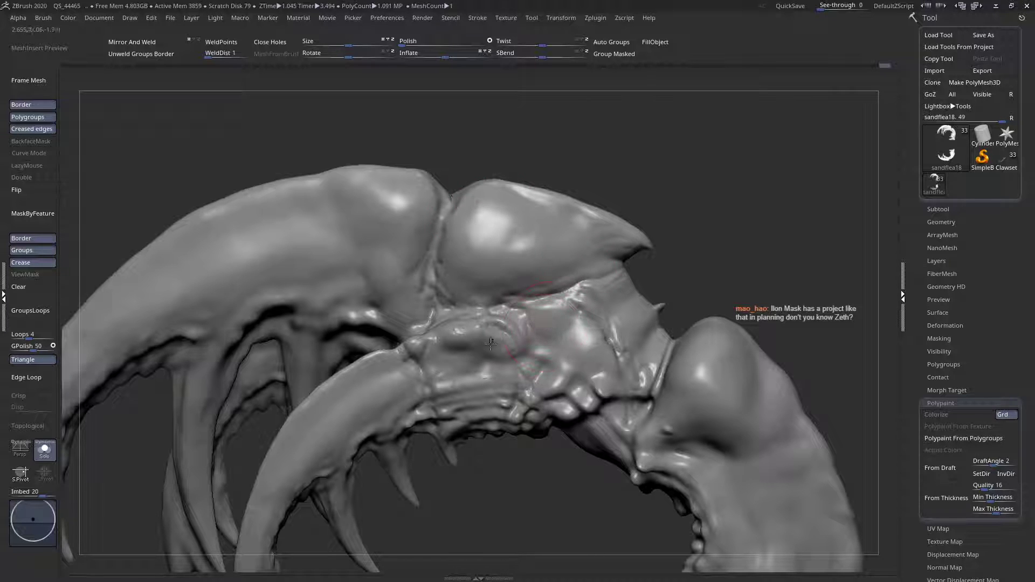
- Smooth the smaller finger's knuckle and the bumpy surface below the base plate
{"action": "right_click_drag", "start_coordinate": [490, 344], "coordinate": [464, 333]}
{"action": "mouse_move", "coordinate": [432, 370]}
{"action": "left_mouse_down", "text": "shift"}
{"action": "mouse_move", "coordinate": [448, 357]}
{"action": "mouse_move", "coordinate": [468, 377]}
{"action": "mouse_move", "coordinate": [508, 356]}
{"action": "mouse_move", "coordinate": [467, 351]}
{"action": "mouse_move", "coordinate": [485, 378]}
{"action": "mouse_move", "coordinate": [432, 329]}
{"action": "mouse_move", "coordinate": [496, 336]}
{"action": "left_mouse_up", "text": "shift"}
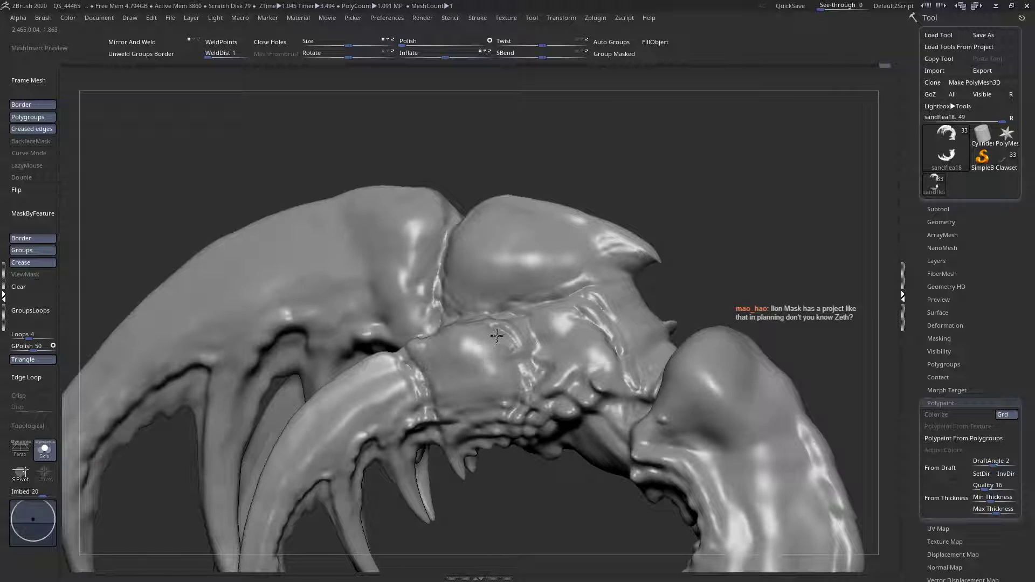
{"action": "right_click_drag", "start_coordinate": [496, 336], "coordinate": [490, 386]}
{"action": "mouse_move", "coordinate": [552, 329]}
{"action": "left_mouse_down", "text": "shift"}
{"action": "mouse_move", "coordinate": [567, 345]}
{"action": "mouse_move", "coordinate": [555, 307]}
{"action": "mouse_move", "coordinate": [582, 377]}
{"action": "mouse_move", "coordinate": [539, 319]}
{"action": "left_mouse_up", "text": "shift"}
{"action": "right_click_drag", "start_coordinate": [592, 313], "coordinate": [499, 319]}
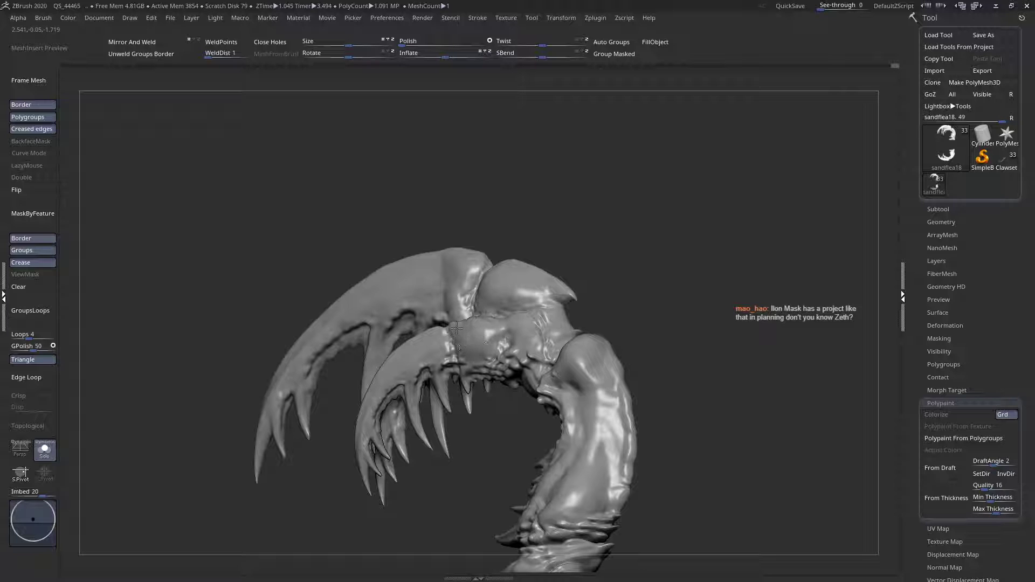
{"action": "right_click_drag", "start_coordinate": [457, 325], "coordinate": [435, 307]}
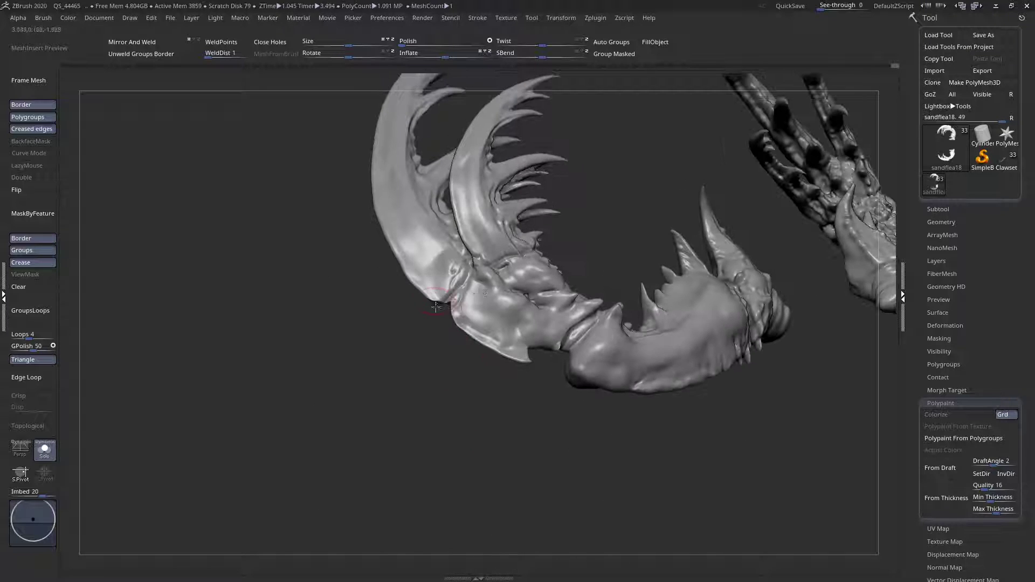
- Build up the outer end of the large pincer and the surface of the spiked base plate beside the seam
{"action": "mouse_move", "coordinate": [446, 276]}
{"action": "left_mouse_down"}
{"action": "mouse_move", "coordinate": [421, 260]}
{"action": "mouse_move", "coordinate": [431, 273]}
{"action": "left_mouse_up"}
{"action": "right_click_drag", "start_coordinate": [431, 273], "coordinate": [447, 236]}
{"action": "mouse_move", "coordinate": [439, 297]}
{"action": "right_mouse_down"}
{"action": "mouse_move", "coordinate": [409, 323]}
{"action": "mouse_move", "coordinate": [411, 335]}
{"action": "mouse_move", "coordinate": [414, 318]}
{"action": "right_mouse_up"}
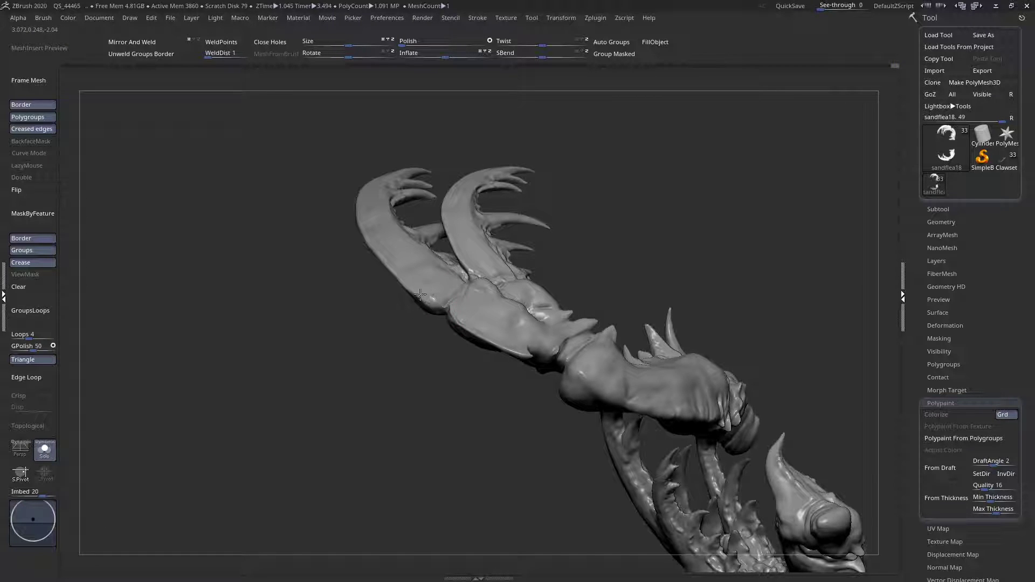
{"action": "right_click_drag", "start_coordinate": [442, 304], "coordinate": [460, 300]}
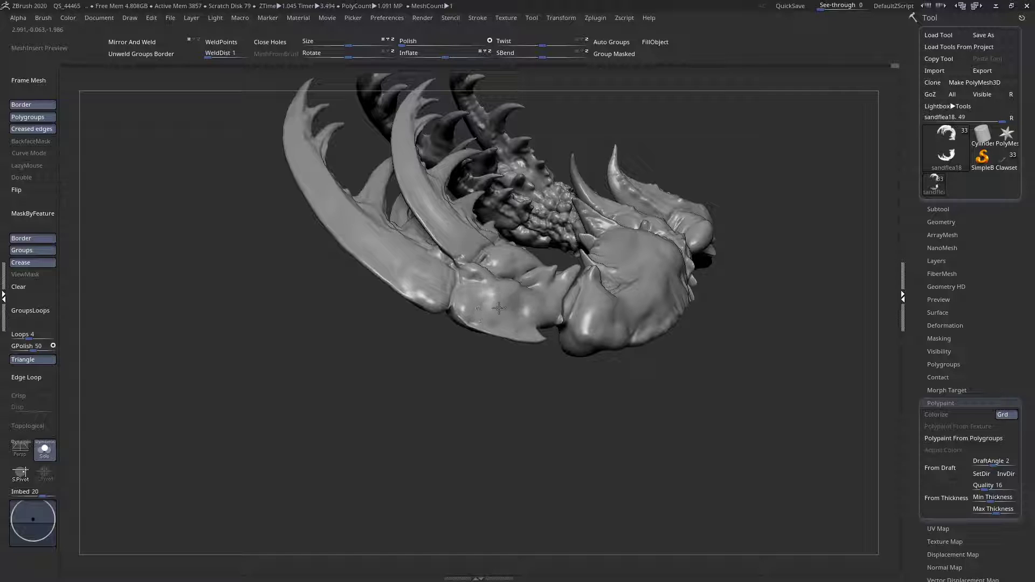
{"action": "right_click_drag", "start_coordinate": [512, 323], "coordinate": [519, 338]}
{"action": "mouse_move", "coordinate": [467, 283]}
{"action": "left_mouse_down"}
{"action": "mouse_move", "coordinate": [476, 317]}
{"action": "mouse_move", "coordinate": [523, 325]}
{"action": "left_mouse_up"}
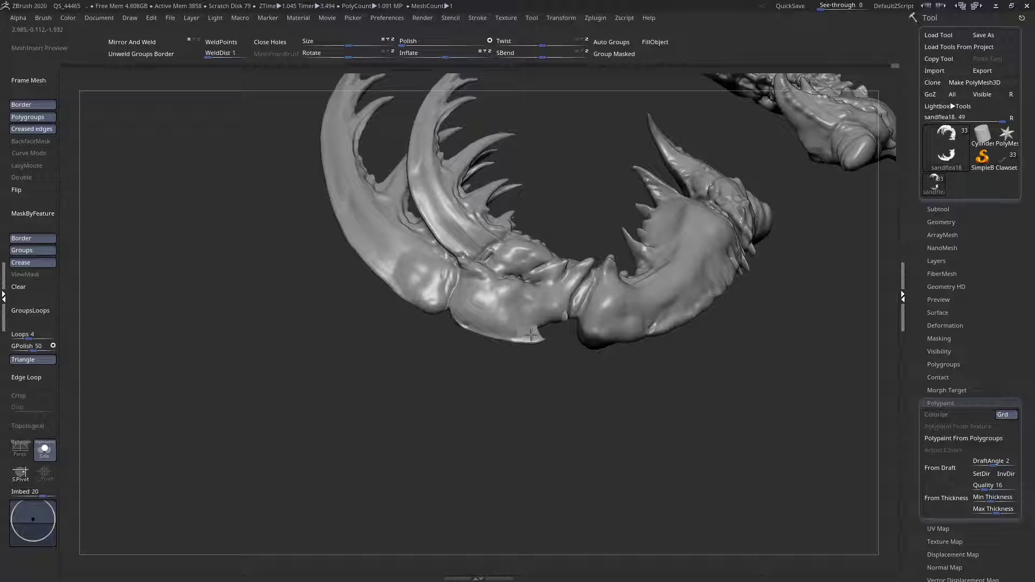
{"action": "right_click_drag", "start_coordinate": [515, 308], "coordinate": [471, 332]}
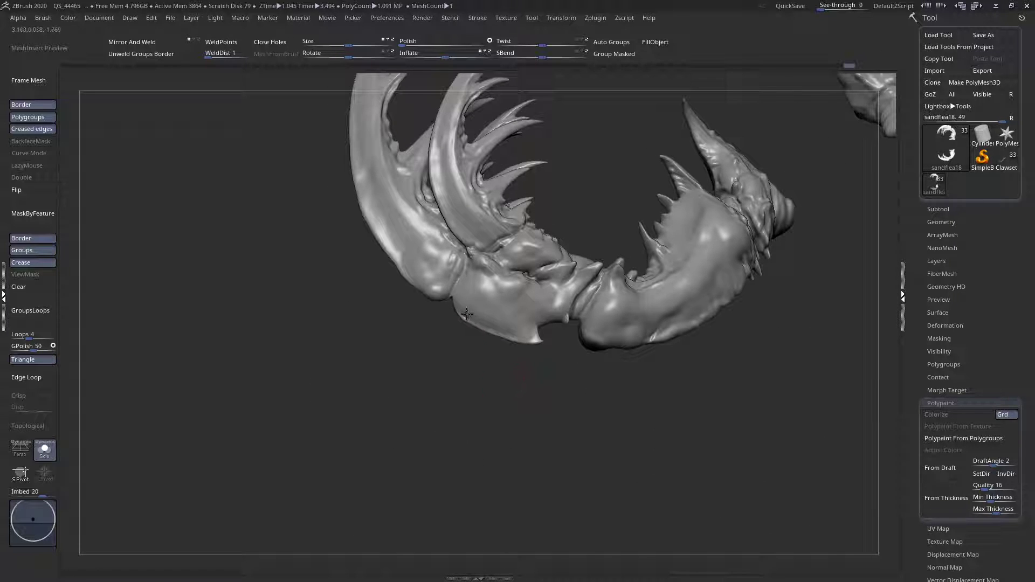
- Smooth the crease between the knuckle and the base plate and rework the hollow beside the small spikes
{"action": "right_click_drag", "start_coordinate": [496, 292], "coordinate": [588, 332]}
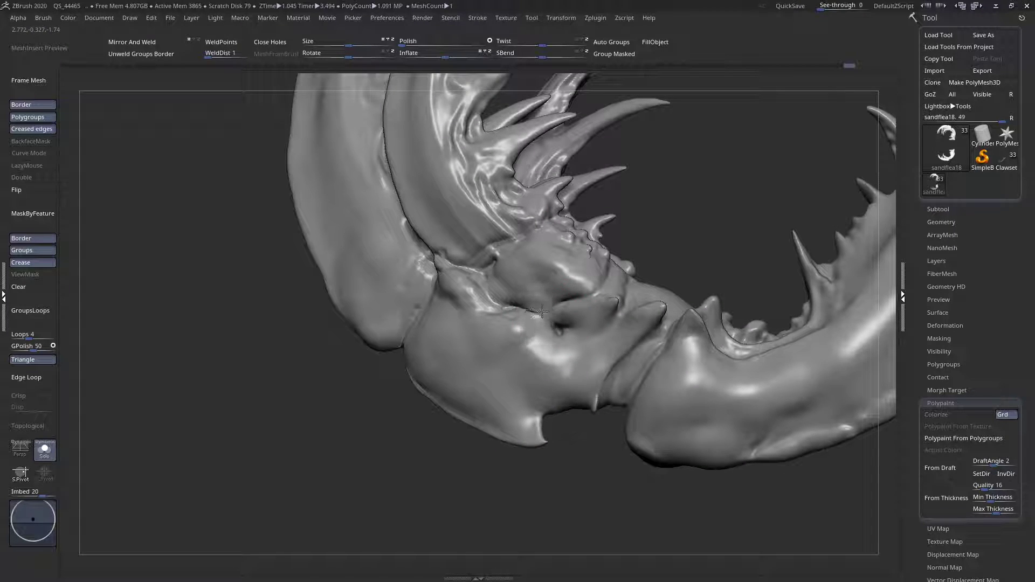
{"action": "mouse_move", "coordinate": [525, 301]}
{"action": "left_mouse_down", "text": "shift"}
{"action": "mouse_move", "coordinate": [510, 300]}
{"action": "mouse_move", "coordinate": [524, 277]}
{"action": "mouse_move", "coordinate": [516, 268]}
{"action": "mouse_move", "coordinate": [555, 279]}
{"action": "left_mouse_up", "text": "shift"}
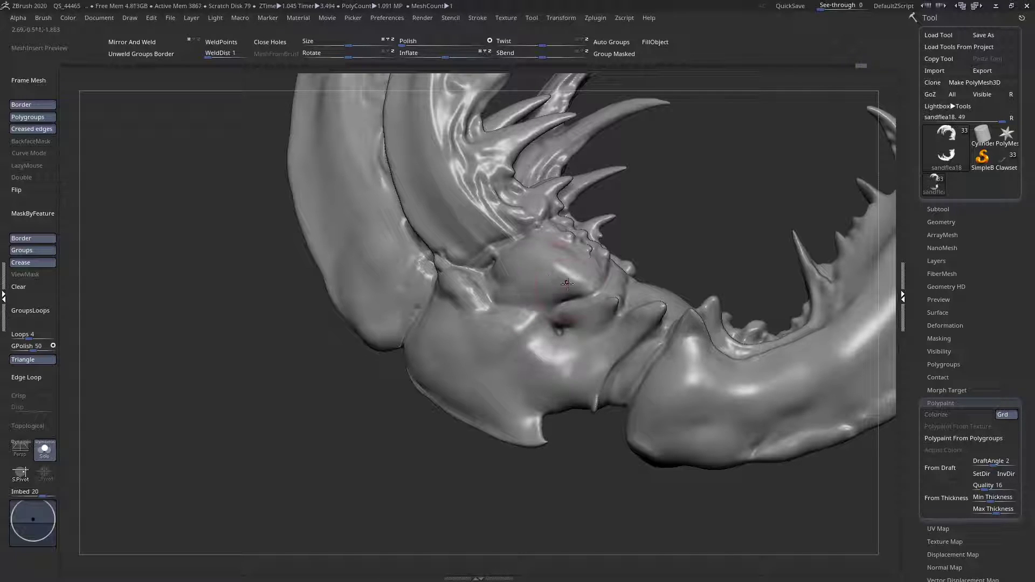
{"action": "right_click_drag", "start_coordinate": [558, 277], "coordinate": [578, 300]}
{"action": "left_click_drag", "start_coordinate": [575, 323], "coordinate": [568, 329]}
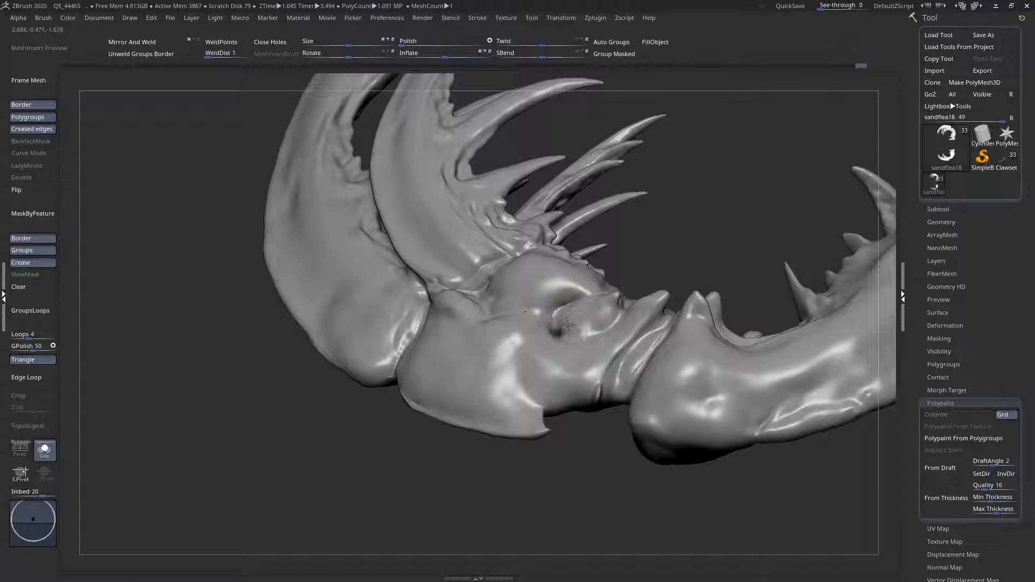
- Reshape the hollow beneath the knuckle and the surrounding surface of the spiked base plate
{"action": "right_click_drag", "start_coordinate": [578, 333], "coordinate": [586, 356]}
{"action": "left_click_drag", "start_coordinate": [587, 355], "coordinate": [593, 343]}
{"action": "left_click_drag", "start_coordinate": [590, 308], "coordinate": [562, 316]}
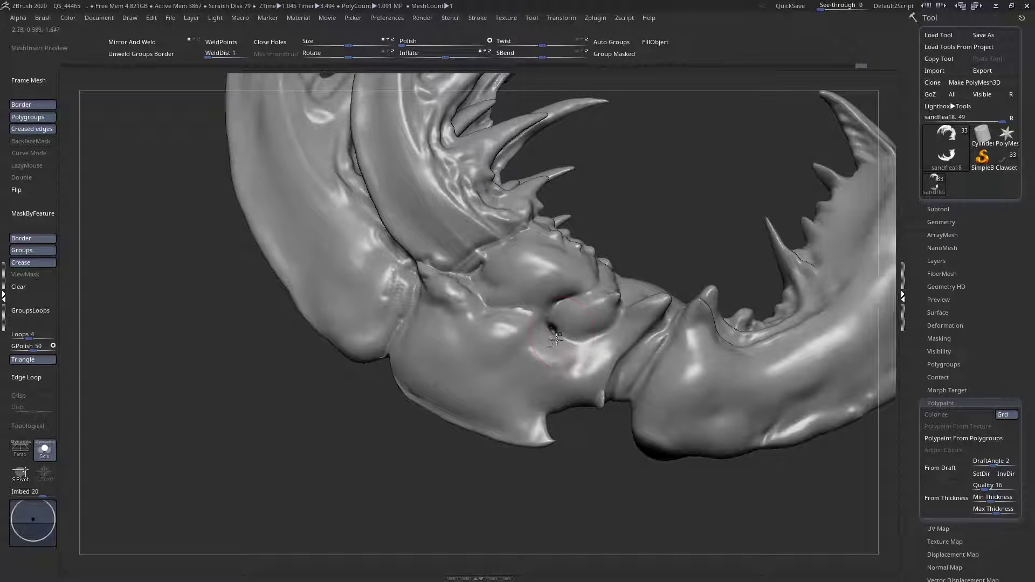
{"action": "right_click_drag", "start_coordinate": [559, 335], "coordinate": [574, 358]}
{"action": "mouse_move", "coordinate": [553, 345]}
{"action": "left_mouse_down"}
{"action": "mouse_move", "coordinate": [545, 326]}
{"action": "mouse_move", "coordinate": [558, 323]}
{"action": "left_mouse_up"}
{"action": "mouse_move", "coordinate": [559, 324]}
{"action": "right_mouse_down"}
{"action": "mouse_move", "coordinate": [568, 298]}
{"action": "mouse_move", "coordinate": [645, 399]}
{"action": "mouse_move", "coordinate": [609, 431]}
{"action": "right_mouse_up"}
{"action": "mouse_move", "coordinate": [609, 431]}
{"action": "right_mouse_down"}
{"action": "mouse_move", "coordinate": [544, 419]}
{"action": "mouse_move", "coordinate": [588, 342]}
{"action": "mouse_move", "coordinate": [584, 317]}
{"action": "mouse_move", "coordinate": [658, 272]}
{"action": "mouse_move", "coordinate": [755, 268]}
{"action": "right_mouse_up"}
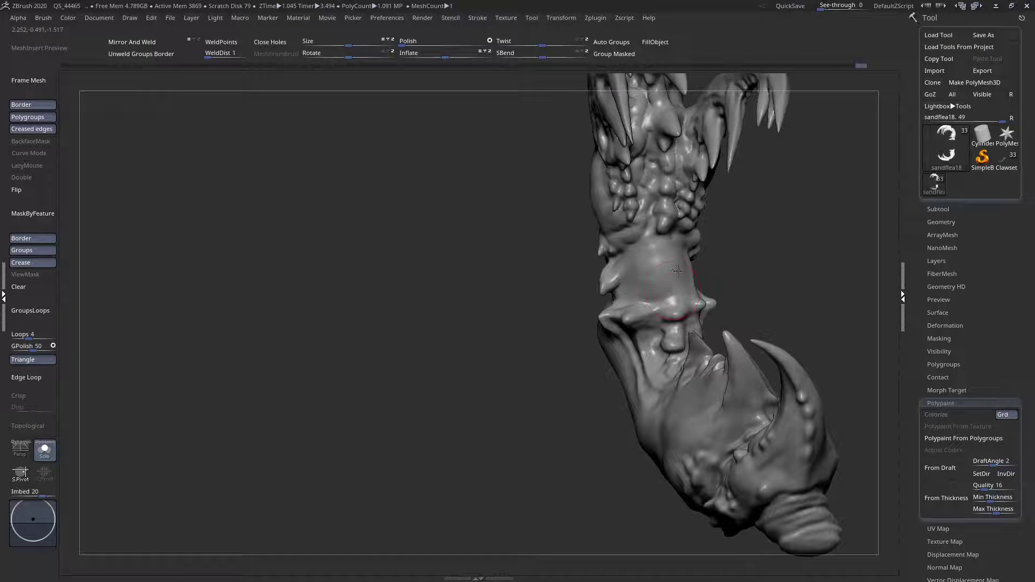
- Pull the folded rim at the inner edge of the forearm segment into shape with the Move brush
{"action": "mouse_move", "coordinate": [677, 270]}
{"action": "right_mouse_down"}
{"action": "mouse_move", "coordinate": [568, 218]}
{"action": "mouse_move", "coordinate": [587, 254]}
{"action": "right_mouse_up"}
{"action": "key", "text": "space"}
{"action": "left_click", "coordinate": [551, 291]}
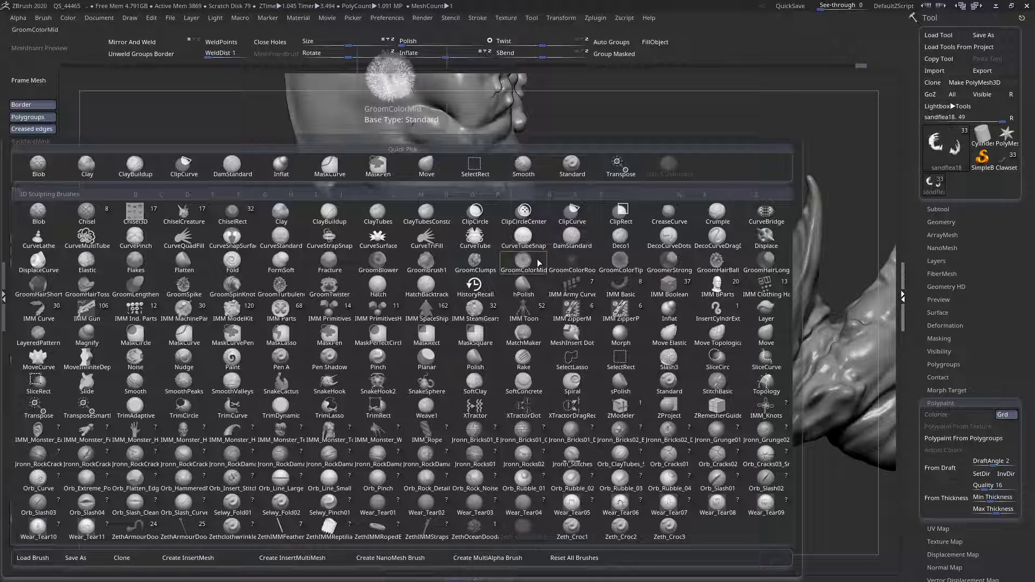
{"action": "left_click", "coordinate": [537, 263]}
{"action": "key", "text": "space"}
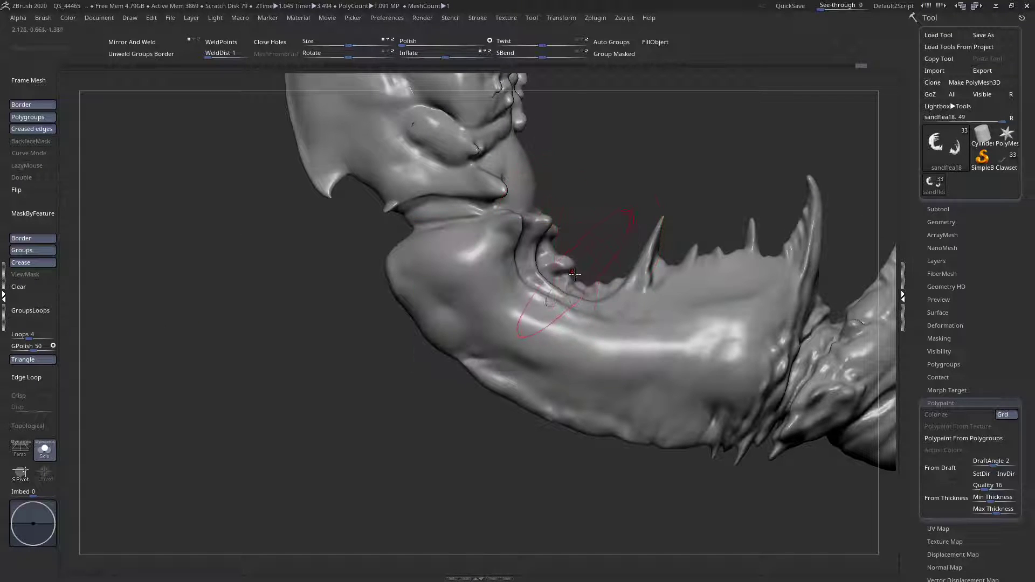
{"action": "left_click_drag", "start_coordinate": [571, 281], "coordinate": [584, 269]}
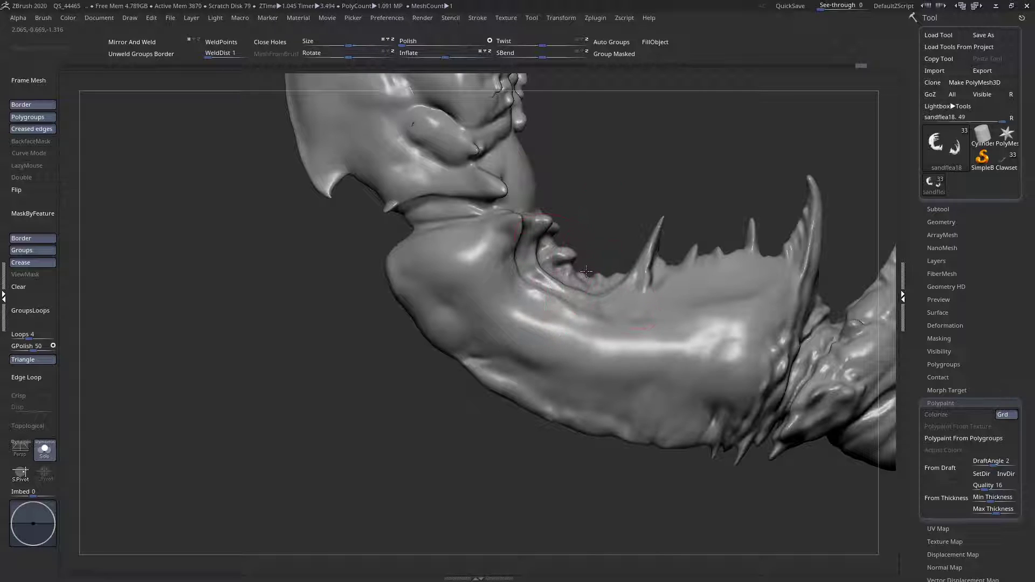
{"action": "key", "text": "space"}
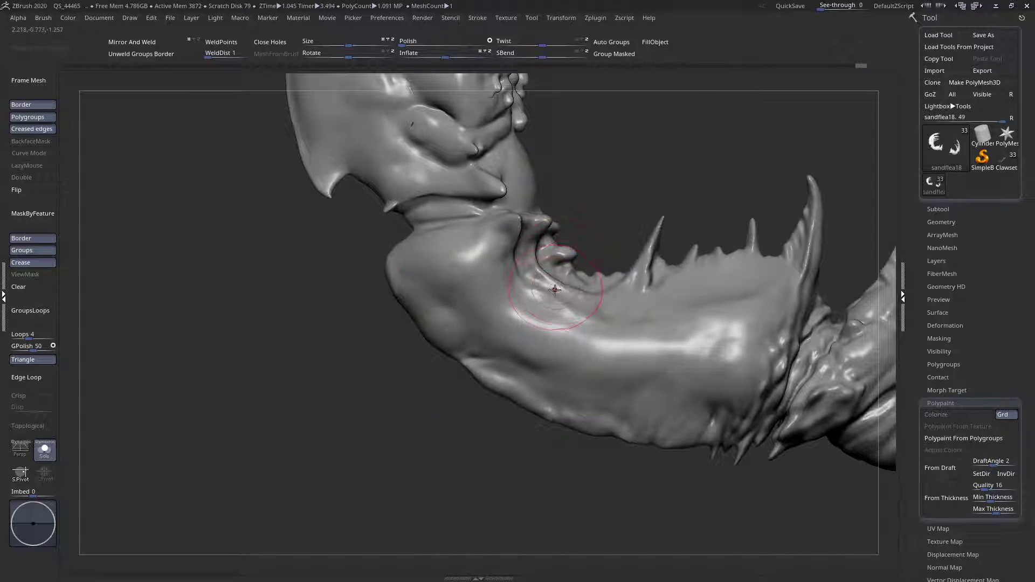
{"action": "right_click_drag", "start_coordinate": [551, 281], "coordinate": [587, 301], "text": "ctrl"}
- Adjust the Move brush's size and nudge the forearm's joint end from the opposite side
{"action": "key", "text": "space"}
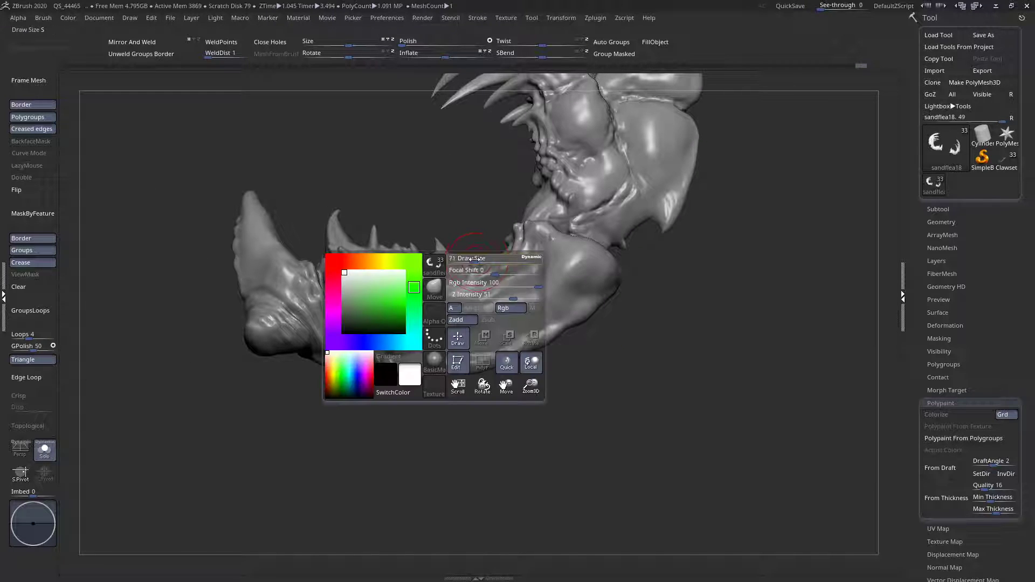
{"action": "left_click_drag", "start_coordinate": [519, 258], "coordinate": [520, 268]}
{"action": "right_click_drag", "start_coordinate": [478, 261], "coordinate": [368, 257], "text": "ctrl"}
{"action": "right_click_drag", "start_coordinate": [539, 238], "coordinate": [568, 378], "text": "ctrl"}
- Build up the bulging surface between the base plate and the forearm joint with the Zeth_ClayBuildup brush
{"action": "key", "text": "space"}
{"action": "left_click", "coordinate": [491, 288]}
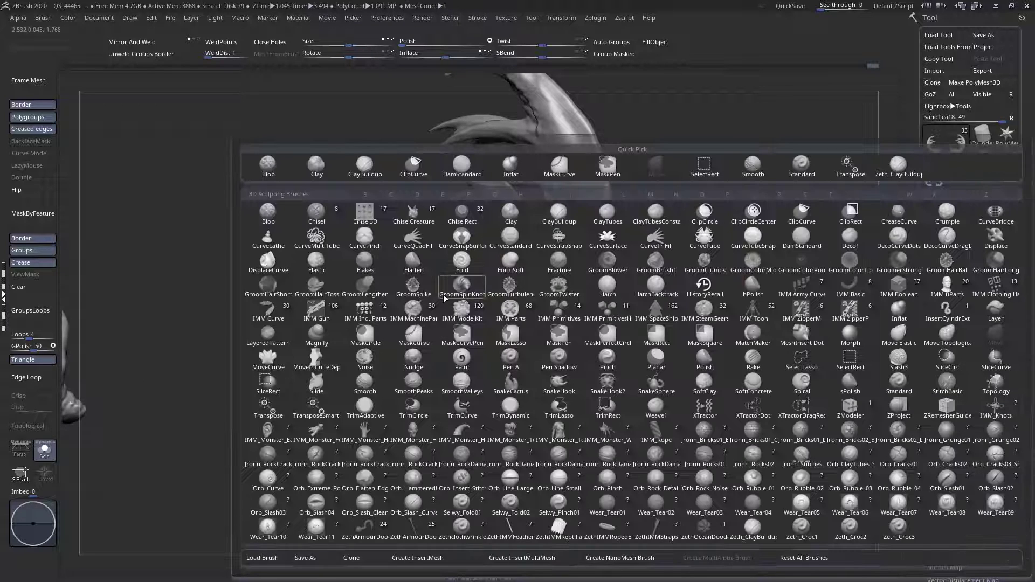
{"action": "left_click", "coordinate": [763, 315]}
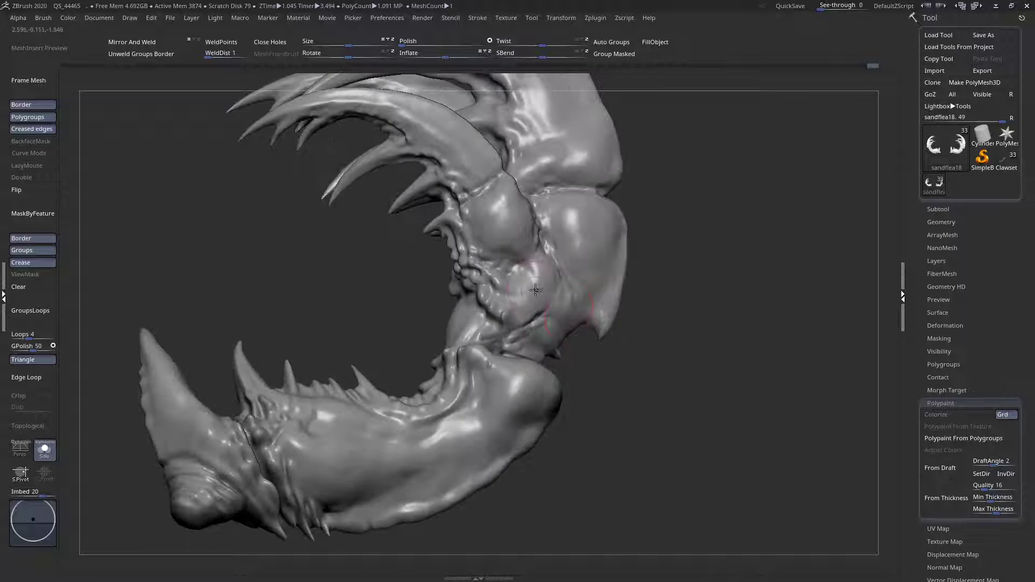
{"action": "right_click_drag", "start_coordinate": [555, 314], "coordinate": [513, 321]}
{"action": "mouse_move", "coordinate": [426, 330]}
{"action": "right_mouse_down"}
{"action": "mouse_move", "coordinate": [491, 275]}
{"action": "mouse_move", "coordinate": [492, 285]}
{"action": "right_mouse_up"}
- Carve creases around the joint between the base plate and the forearm with the DamStandard brush
{"action": "right_click", "coordinate": [441, 309]}
{"action": "key", "text": "b"}
{"action": "key", "text": "d"}
{"action": "key", "text": "s"}
{"action": "right_click", "coordinate": [492, 276]}
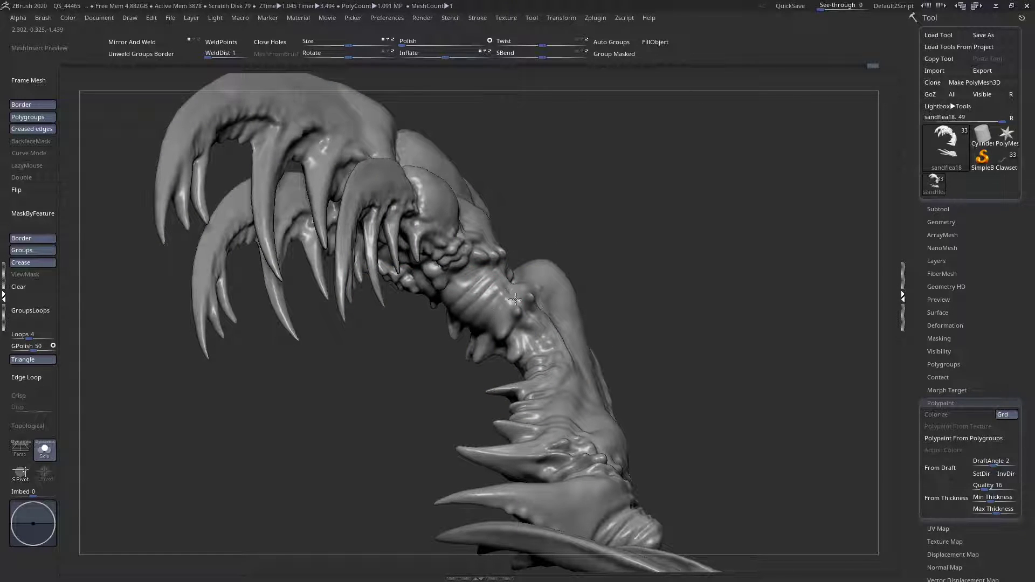
{"action": "right_click_drag", "start_coordinate": [450, 298], "coordinate": [486, 312]}
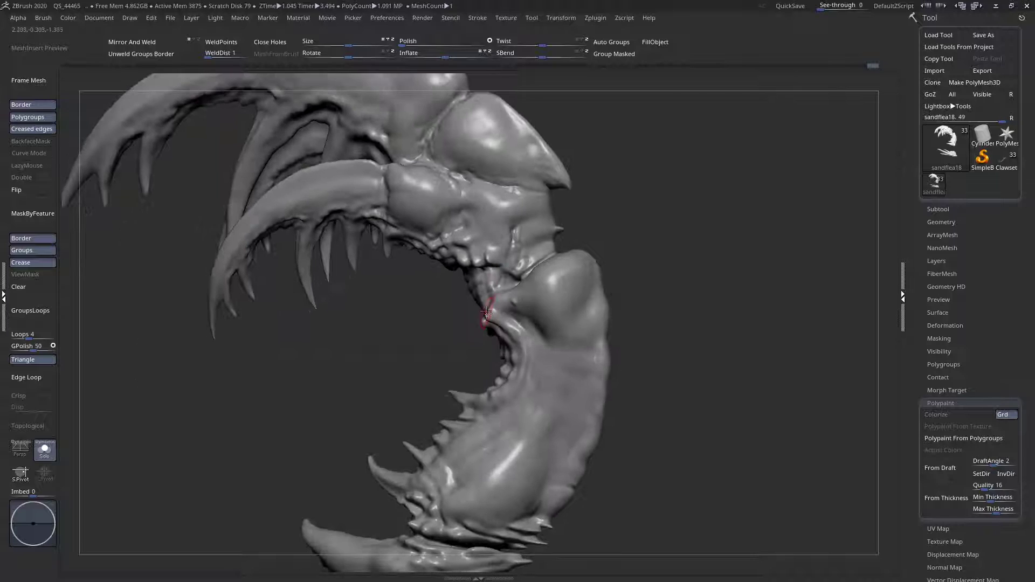
{"action": "right_click_drag", "start_coordinate": [509, 248], "coordinate": [636, 262]}
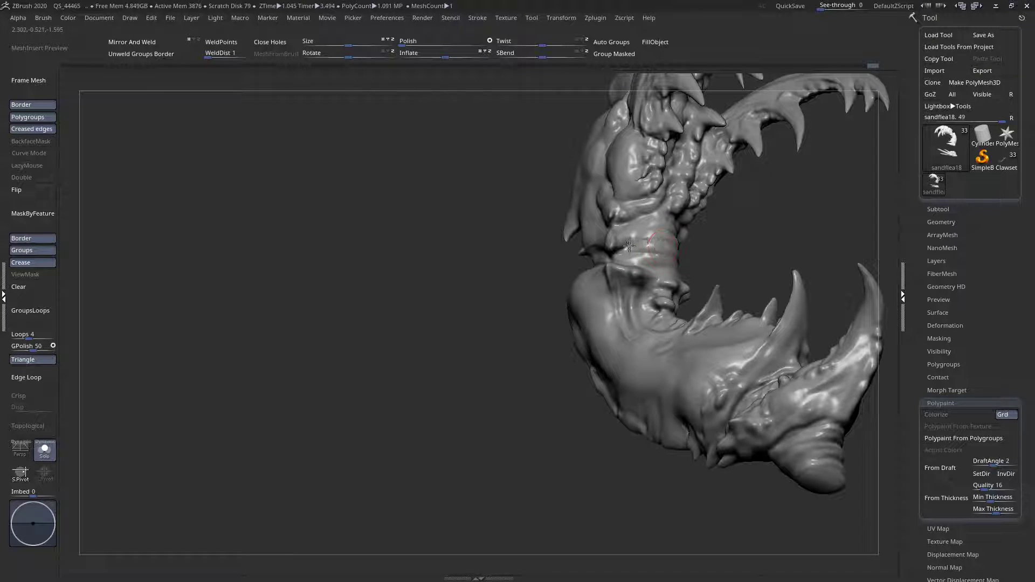
{"action": "mouse_move", "coordinate": [634, 243]}
{"action": "right_mouse_down"}
{"action": "mouse_move", "coordinate": [621, 238]}
{"action": "mouse_move", "coordinate": [623, 258]}
{"action": "mouse_move", "coordinate": [633, 227]}
{"action": "right_mouse_up"}
{"action": "right_click_drag", "start_coordinate": [607, 259], "coordinate": [632, 186]}
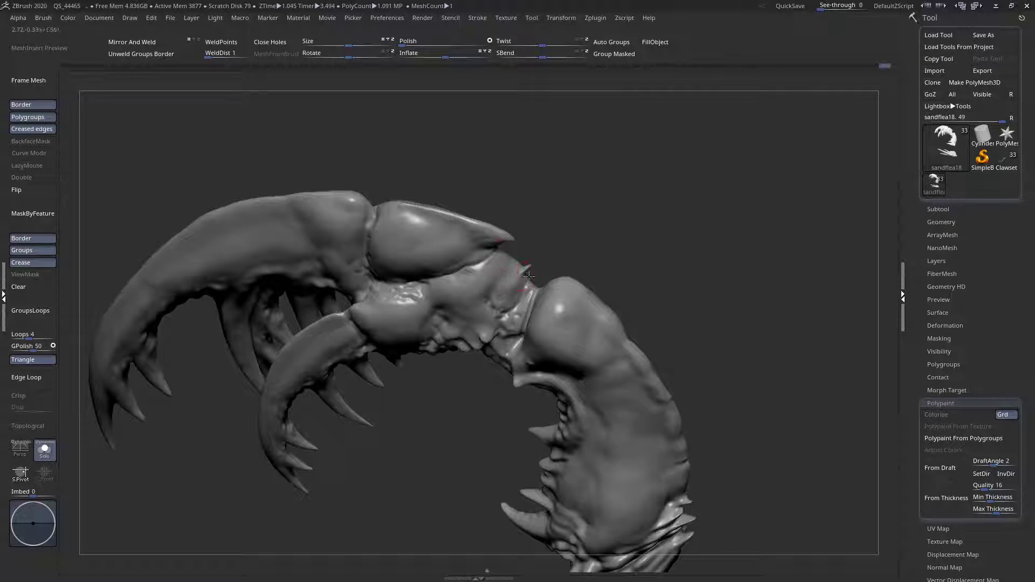
- Build up a small rounded knob on the forearm's end at the joint with the Zeth_ClayBuildup brush
{"action": "mouse_move", "coordinate": [526, 339]}
{"action": "right_mouse_down"}
{"action": "mouse_move", "coordinate": [469, 391]}
{"action": "mouse_move", "coordinate": [555, 256]}
{"action": "mouse_move", "coordinate": [578, 312]}
{"action": "mouse_move", "coordinate": [576, 288]}
{"action": "mouse_move", "coordinate": [534, 325]}
{"action": "right_mouse_up"}
{"action": "key", "text": "space"}
{"action": "left_click", "coordinate": [502, 286]}
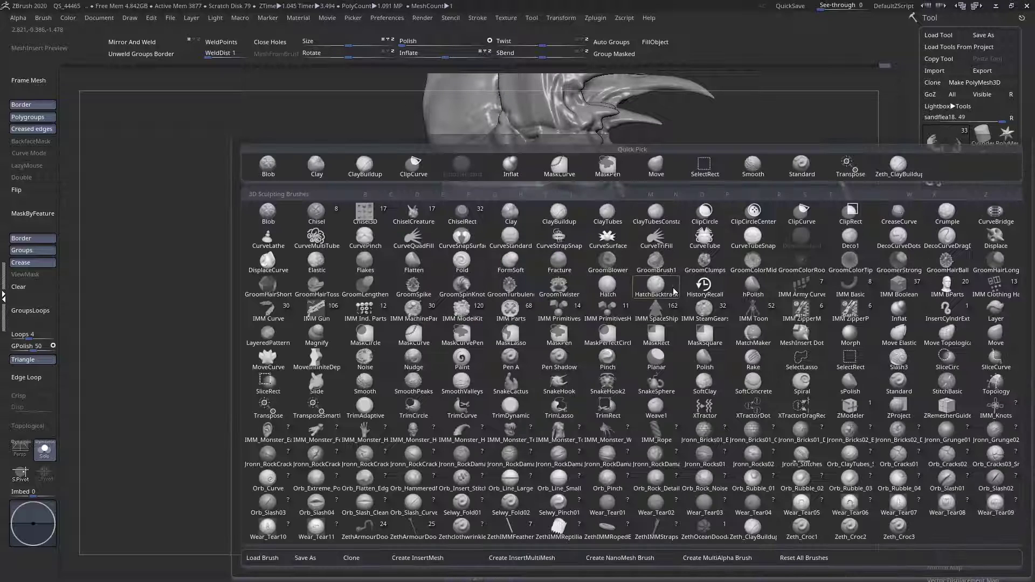
{"action": "key", "text": "c"}
{"action": "key", "text": "space"}
{"action": "left_click", "coordinate": [267, 196]}
{"action": "key", "text": "z"}
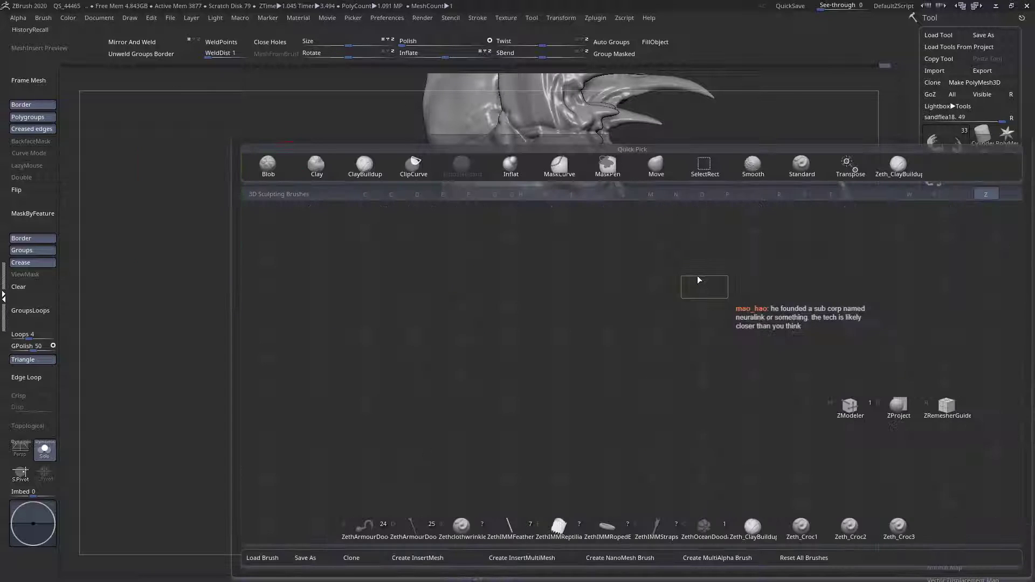
{"action": "left_click", "coordinate": [691, 280]}
{"action": "key", "text": "space"}
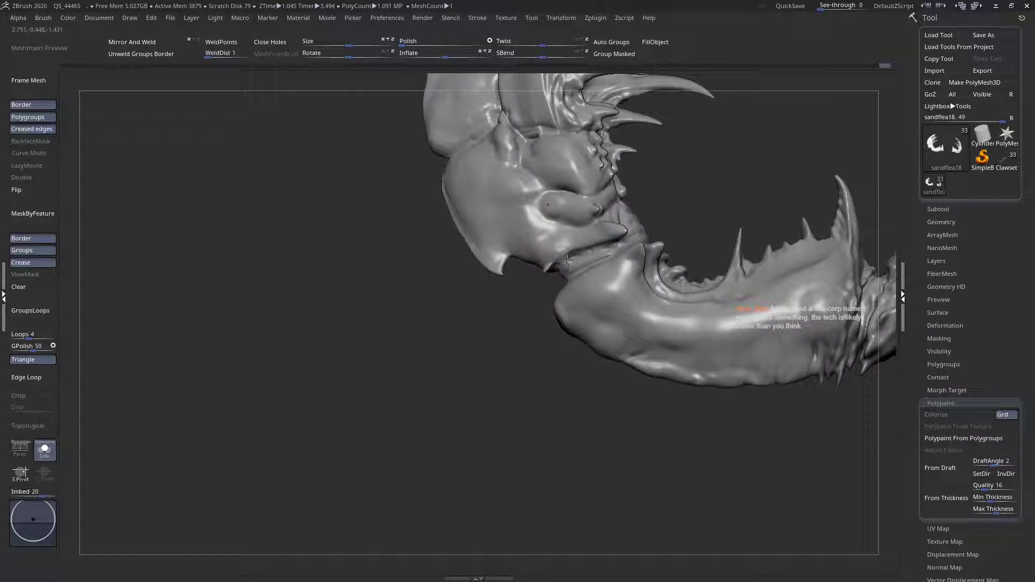
{"action": "mouse_move", "coordinate": [585, 271]}
{"action": "right_mouse_down"}
{"action": "mouse_move", "coordinate": [573, 279]}
{"action": "mouse_move", "coordinate": [617, 212]}
{"action": "right_mouse_up"}
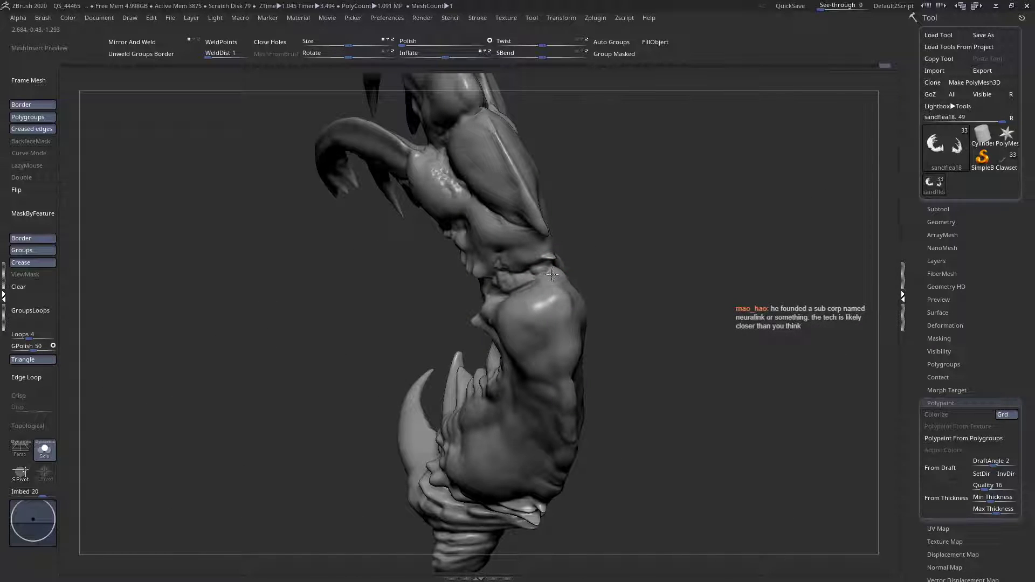
{"action": "right_click_drag", "start_coordinate": [542, 276], "coordinate": [558, 305]}
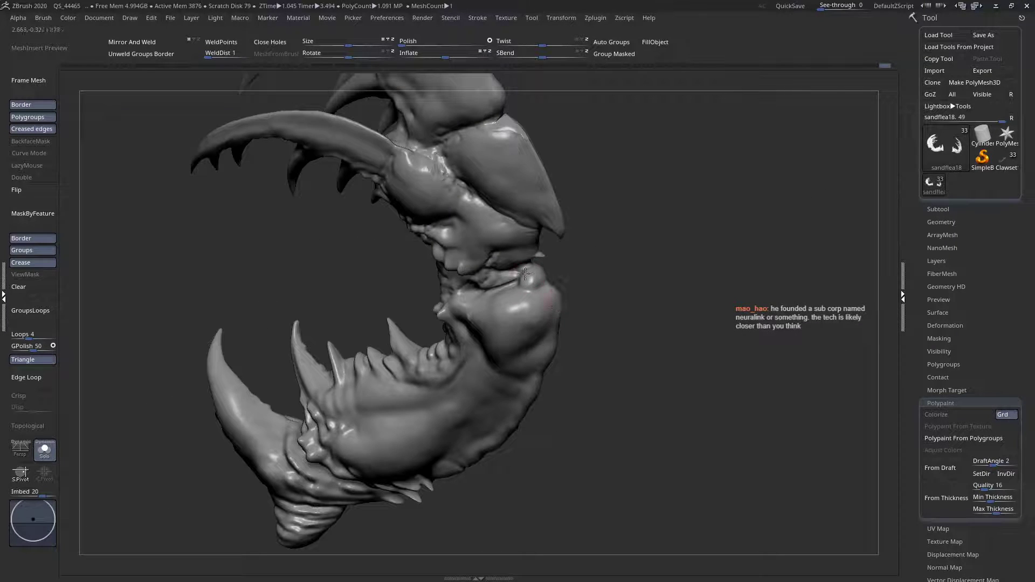
{"action": "right_click_drag", "start_coordinate": [511, 280], "coordinate": [570, 273]}
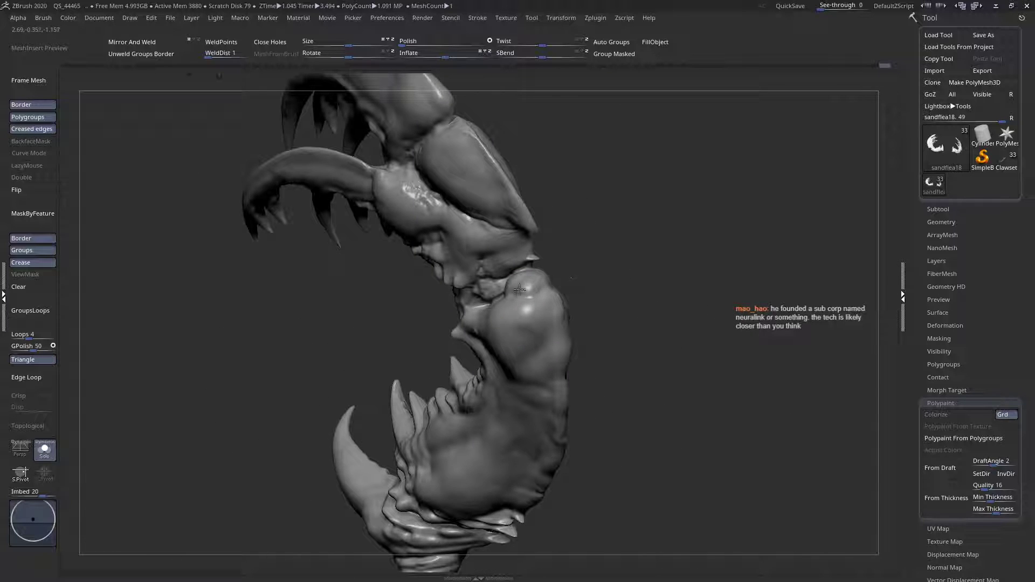
{"action": "right_click_drag", "start_coordinate": [511, 290], "coordinate": [532, 222]}
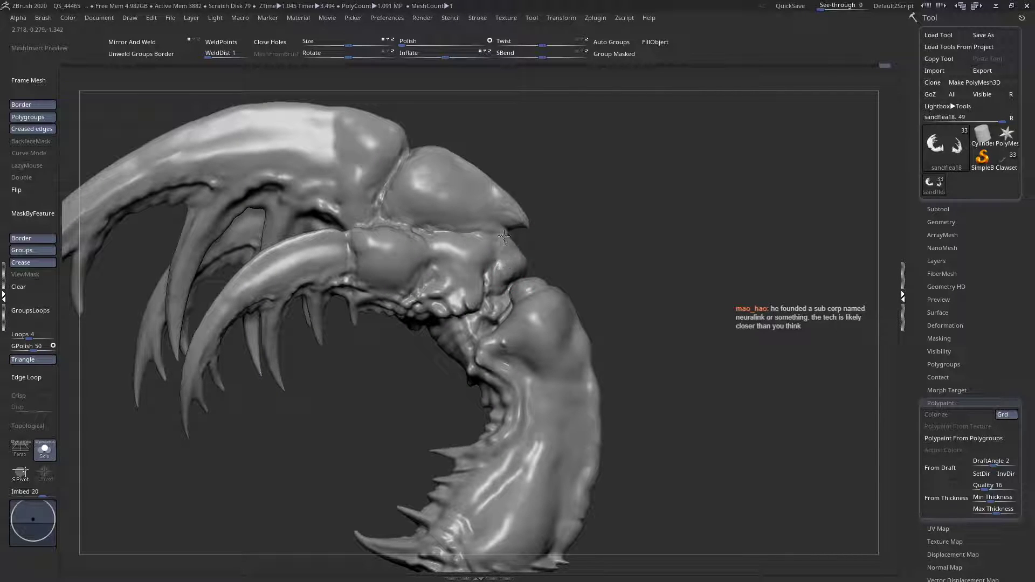
- Build up and smooth a rounded knuckle beneath the pointed base plate, facing the forearm
{"action": "right_click_drag", "start_coordinate": [500, 268], "coordinate": [484, 213]}
{"action": "right_click_drag", "start_coordinate": [498, 293], "coordinate": [530, 254]}
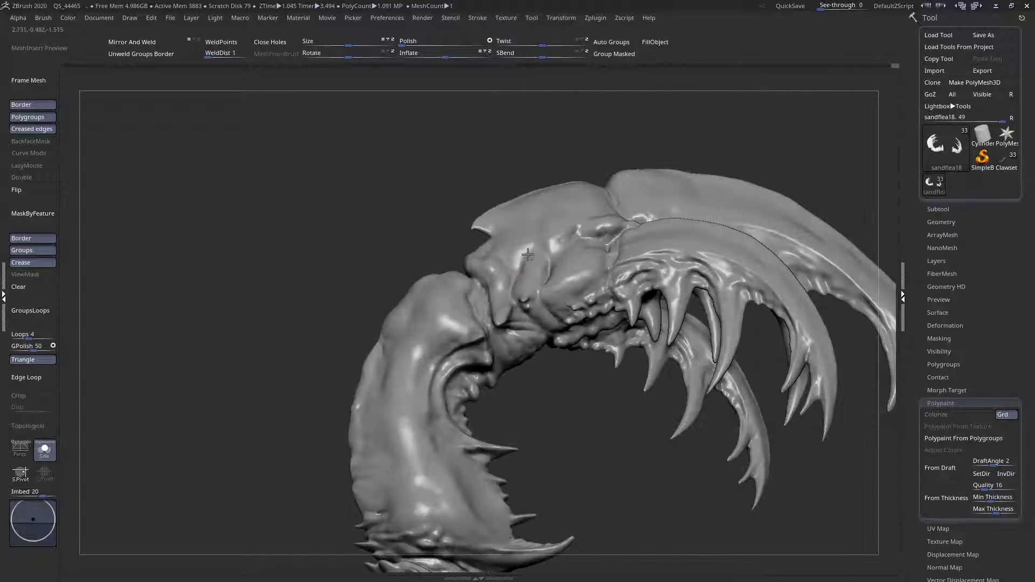
{"action": "left_click_drag", "start_coordinate": [528, 248], "coordinate": [517, 264]}
{"action": "right_click", "coordinate": [502, 294]}
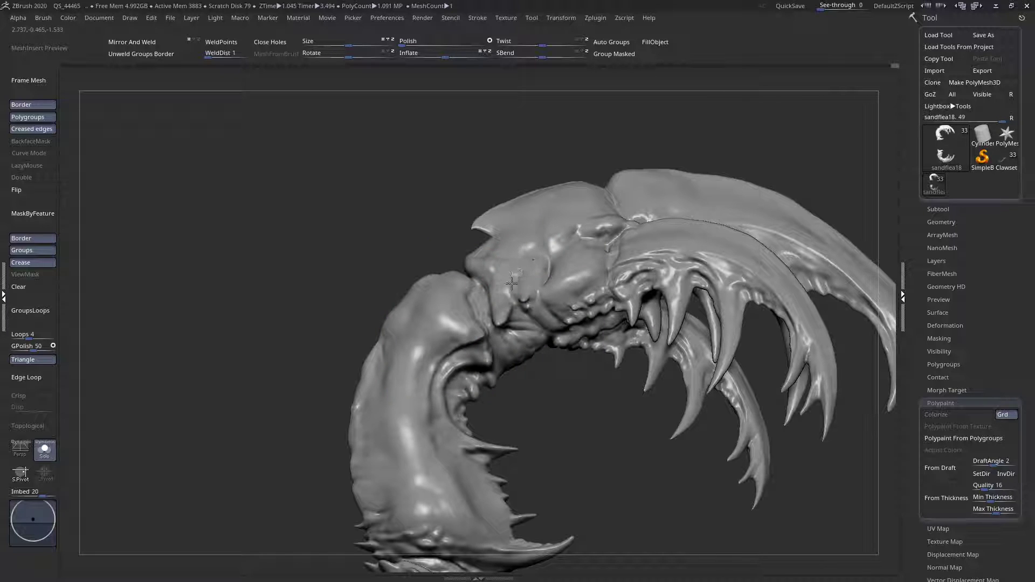
{"action": "right_click_drag", "start_coordinate": [501, 268], "coordinate": [495, 232]}
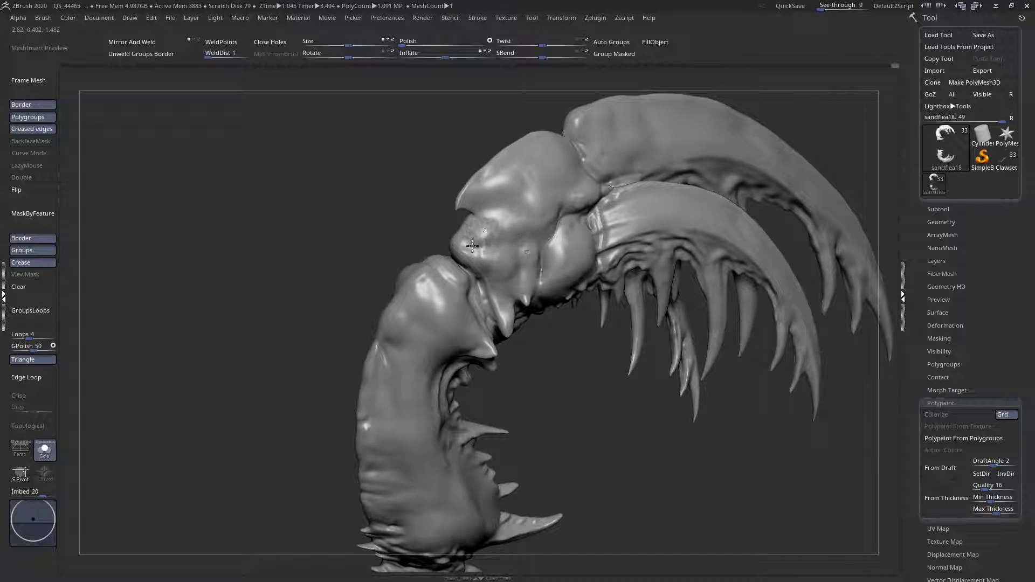
{"action": "left_click_drag", "start_coordinate": [505, 291], "coordinate": [505, 279]}
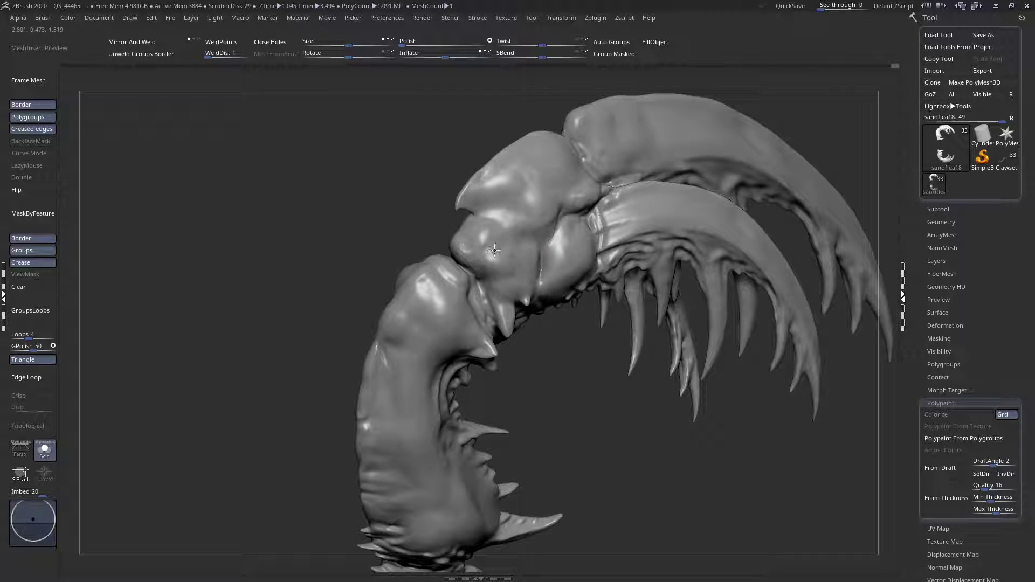
{"action": "right_click_drag", "start_coordinate": [502, 244], "coordinate": [531, 166]}
{"action": "mouse_move", "coordinate": [502, 203]}
{"action": "left_mouse_down"}
{"action": "mouse_move", "coordinate": [545, 189]}
{"action": "mouse_move", "coordinate": [574, 199]}
{"action": "left_mouse_up"}
- Fill out the uneven surface around the small hollow on the inner side of the joint
{"action": "mouse_move", "coordinate": [524, 253]}
{"action": "right_mouse_down"}
{"action": "mouse_move", "coordinate": [510, 275]}
{"action": "mouse_move", "coordinate": [496, 245]}
{"action": "mouse_move", "coordinate": [509, 281]}
{"action": "mouse_move", "coordinate": [502, 321]}
{"action": "mouse_move", "coordinate": [519, 275]}
{"action": "mouse_move", "coordinate": [512, 243]}
{"action": "right_mouse_up"}
{"action": "right_click_drag", "start_coordinate": [512, 242], "coordinate": [469, 289], "text": "ctrl"}
{"action": "right_click", "coordinate": [511, 286]}
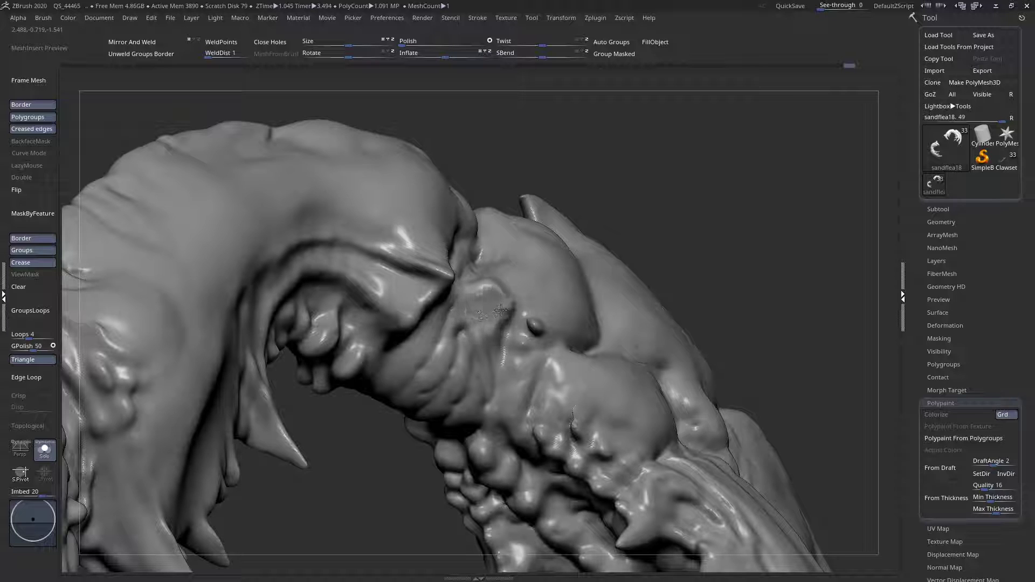
{"action": "right_click_drag", "start_coordinate": [493, 304], "coordinate": [491, 269]}
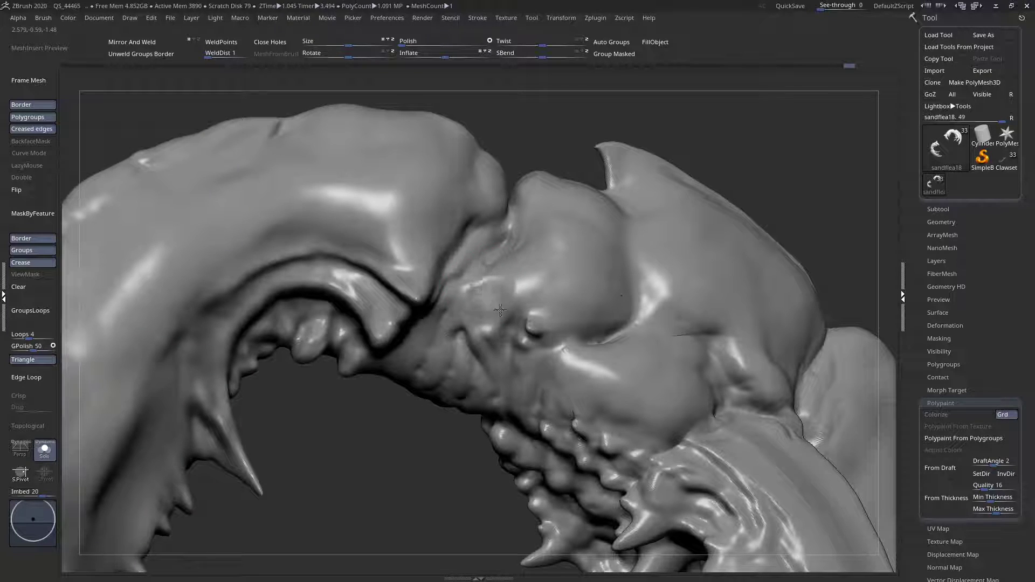
{"action": "right_click_drag", "start_coordinate": [493, 264], "coordinate": [500, 331]}
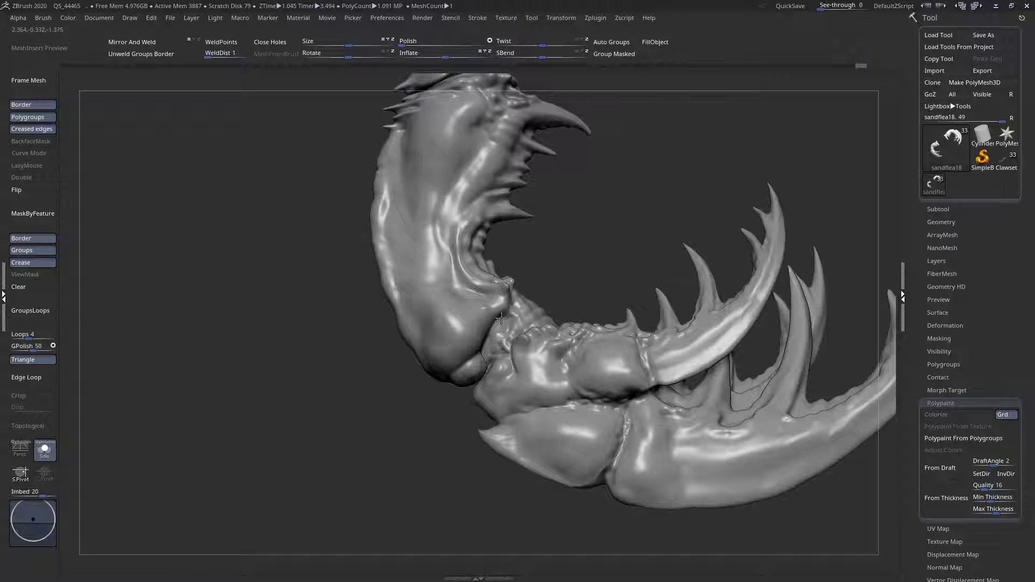
- Round out the knuckle and the forearm's end on both sides of the joint
{"action": "right_click_drag", "start_coordinate": [496, 323], "coordinate": [478, 342]}
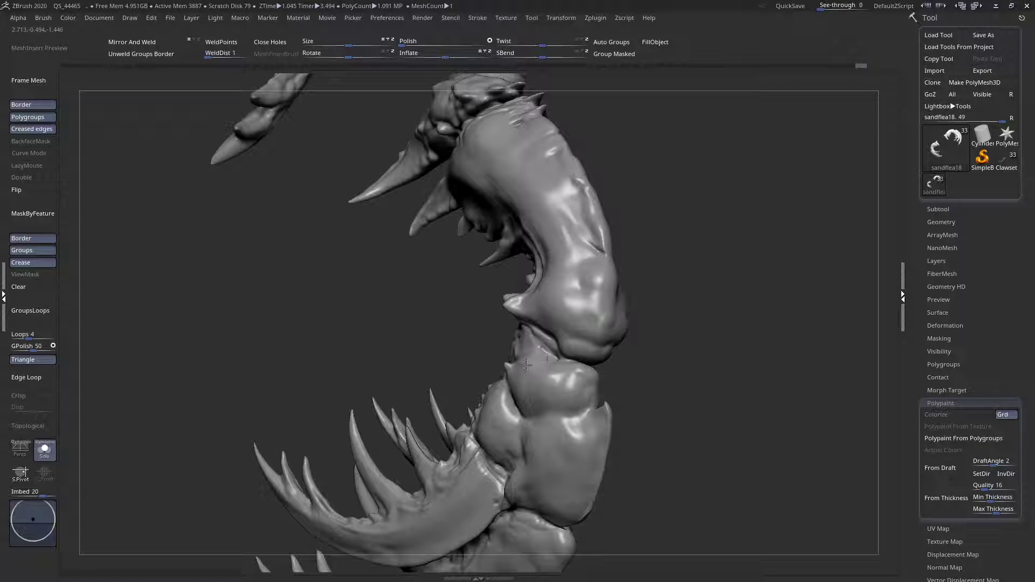
{"action": "right_click_drag", "start_coordinate": [563, 367], "coordinate": [538, 322]}
{"action": "left_click_drag", "start_coordinate": [537, 323], "coordinate": [571, 328]}
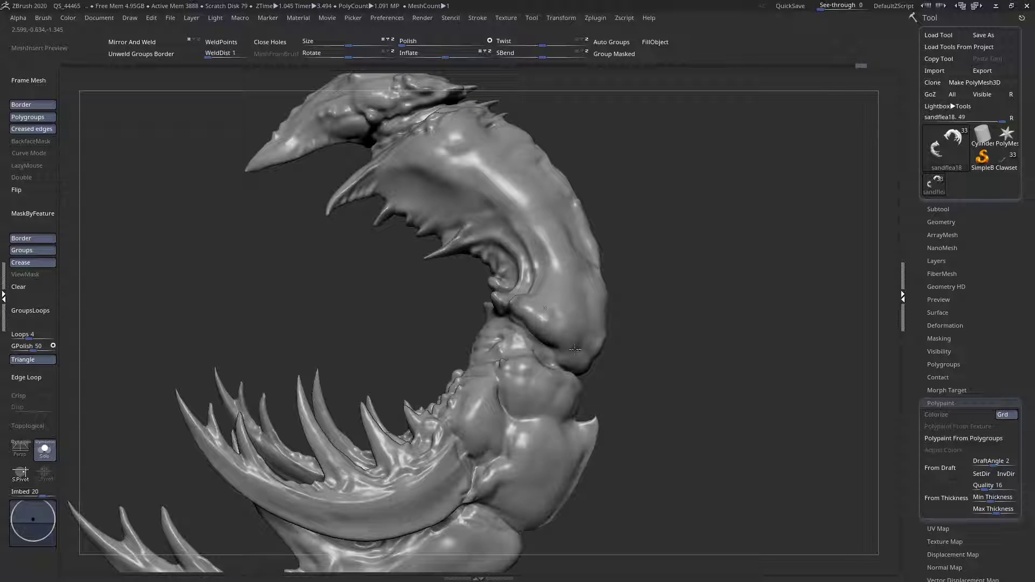
{"action": "right_click_drag", "start_coordinate": [575, 346], "coordinate": [469, 316]}
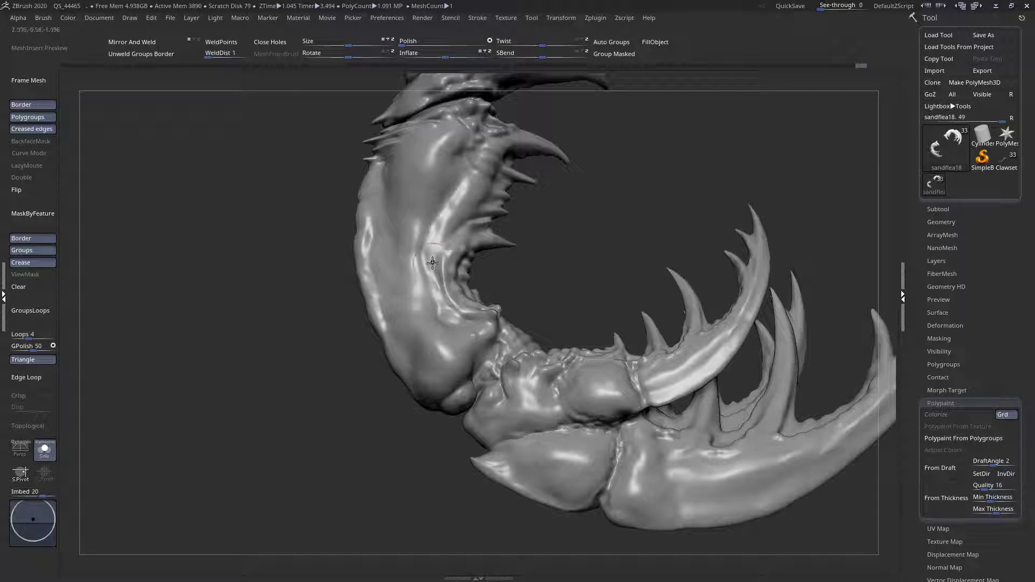
- Refine the forearm's inner surface beside the spikes, checking the brush size
{"action": "right_click_drag", "start_coordinate": [436, 259], "coordinate": [441, 231]}
{"action": "right_click_drag", "start_coordinate": [448, 295], "coordinate": [427, 244]}
{"action": "key", "text": "space"}
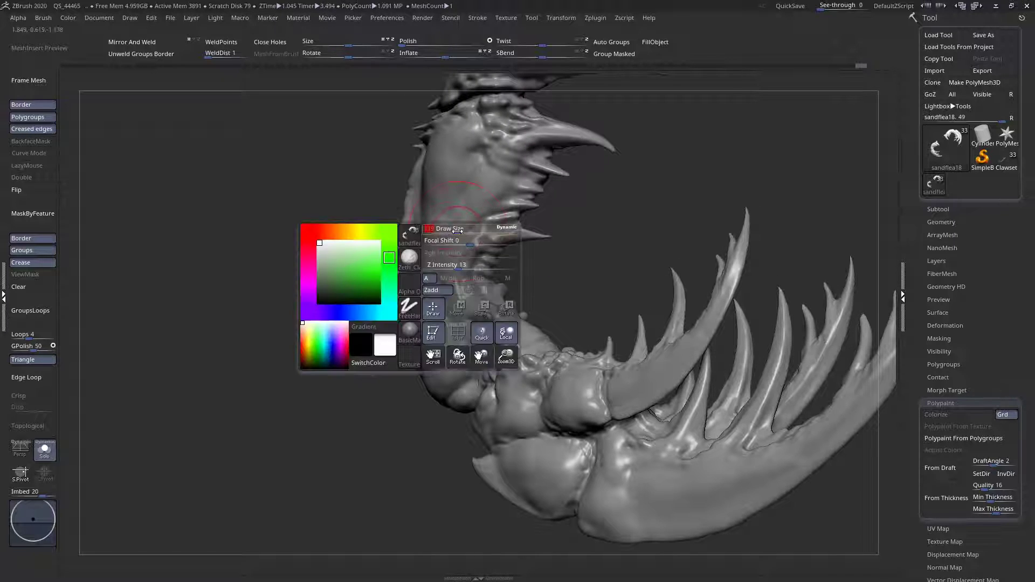
{"action": "right_click_drag", "start_coordinate": [436, 176], "coordinate": [401, 353]}
- Build up rounded knobs along the forearm's inner rim where it meets the claw joint
{"action": "right_click_drag", "start_coordinate": [402, 353], "coordinate": [755, 486], "text": "ctrl"}
{"action": "mouse_move", "coordinate": [513, 225]}
{"action": "right_mouse_down"}
{"action": "mouse_move", "coordinate": [483, 209]}
{"action": "mouse_move", "coordinate": [456, 226]}
{"action": "mouse_move", "coordinate": [481, 304]}
{"action": "mouse_move", "coordinate": [480, 167]}
{"action": "mouse_move", "coordinate": [802, 403]}
{"action": "mouse_move", "coordinate": [430, 187]}
{"action": "mouse_move", "coordinate": [421, 108]}
{"action": "right_mouse_up"}
{"action": "right_click", "coordinate": [482, 305]}
{"action": "mouse_move", "coordinate": [526, 289]}
{"action": "right_mouse_down"}
{"action": "mouse_move", "coordinate": [524, 358]}
{"action": "mouse_move", "coordinate": [601, 402]}
{"action": "mouse_move", "coordinate": [610, 464]}
{"action": "mouse_move", "coordinate": [561, 191]}
{"action": "mouse_move", "coordinate": [502, 269]}
{"action": "mouse_move", "coordinate": [501, 367]}
{"action": "right_mouse_up"}
{"action": "right_click", "coordinate": [505, 284]}
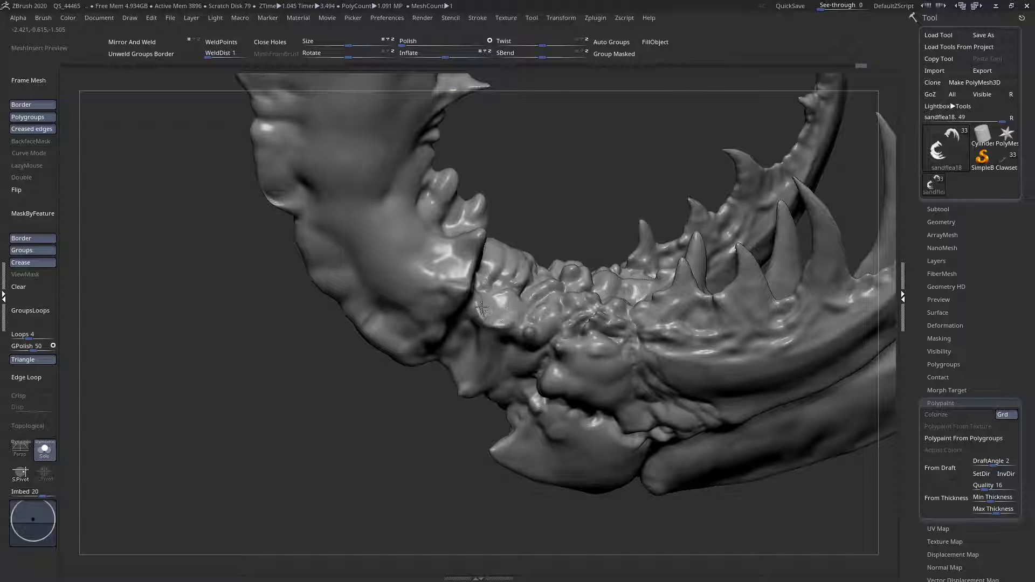
{"action": "mouse_move", "coordinate": [485, 312]}
{"action": "right_mouse_down"}
{"action": "mouse_move", "coordinate": [494, 348]}
{"action": "mouse_move", "coordinate": [507, 342]}
{"action": "right_mouse_up"}
{"action": "right_click", "coordinate": [505, 307]}
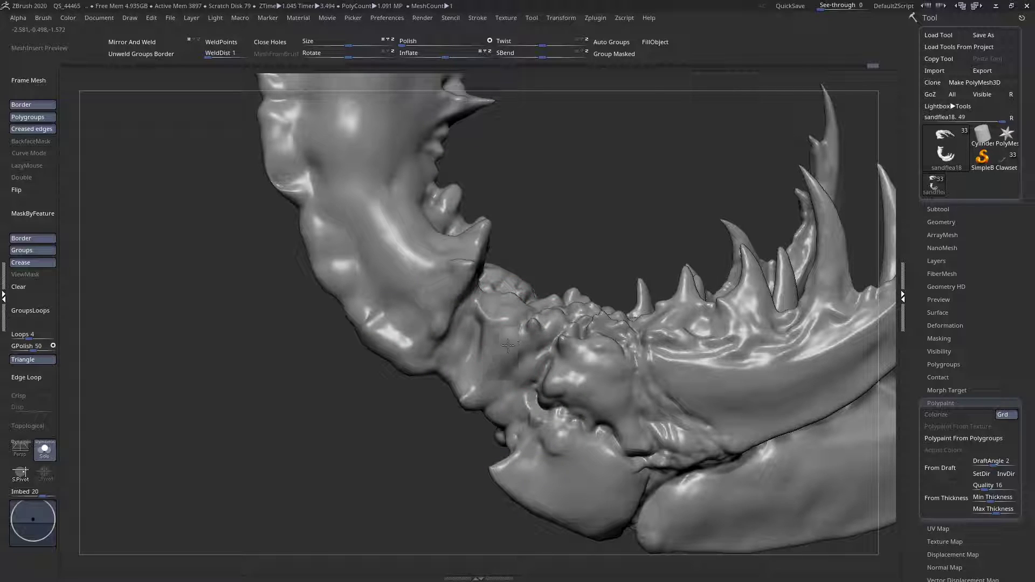
{"action": "right_click_drag", "start_coordinate": [505, 348], "coordinate": [460, 294]}
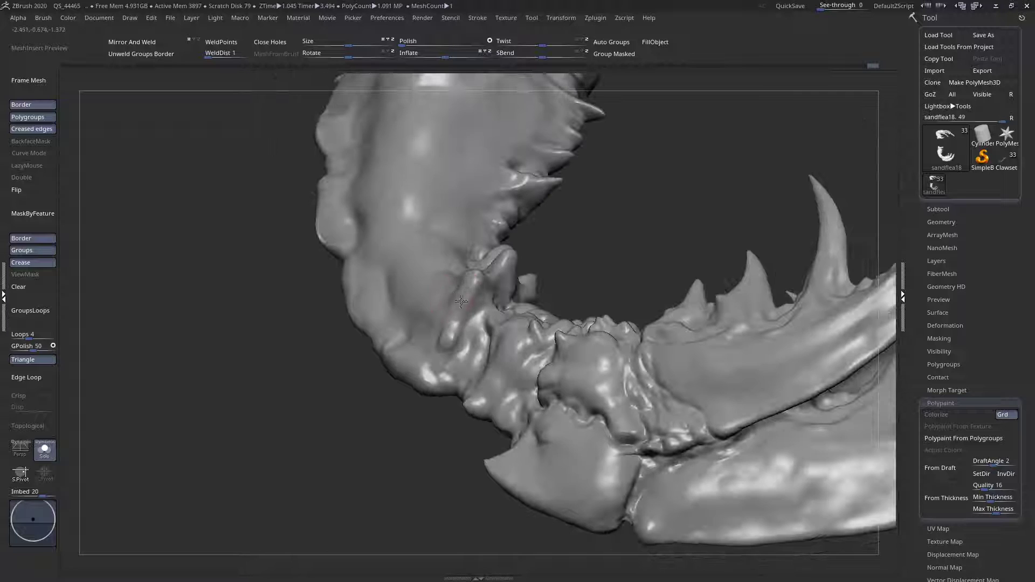
{"action": "right_click_drag", "start_coordinate": [435, 376], "coordinate": [462, 240]}
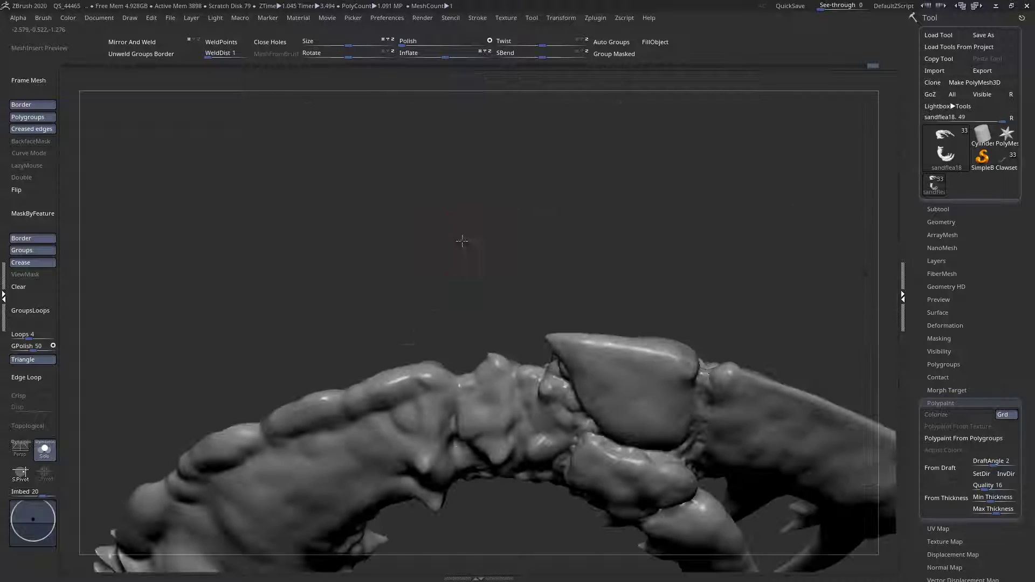
- Shape the raised bumps and hollows on the joint segment between the forearm's end and the pointed base plate
{"action": "left_click_drag", "start_coordinate": [437, 377], "coordinate": [439, 375]}
{"action": "right_click_drag", "start_coordinate": [439, 375], "coordinate": [485, 404]}
{"action": "left_click_drag", "start_coordinate": [502, 419], "coordinate": [501, 427]}
{"action": "right_click_drag", "start_coordinate": [509, 424], "coordinate": [483, 503]}
{"action": "left_click_drag", "start_coordinate": [518, 422], "coordinate": [493, 414]}
{"action": "right_click_drag", "start_coordinate": [491, 414], "coordinate": [462, 394]}
{"action": "left_click_drag", "start_coordinate": [477, 383], "coordinate": [477, 391]}
{"action": "right_click_drag", "start_coordinate": [494, 324], "coordinate": [524, 390]}
{"action": "mouse_move", "coordinate": [502, 399]}
{"action": "left_mouse_down"}
{"action": "mouse_move", "coordinate": [510, 368]}
{"action": "mouse_move", "coordinate": [498, 319]}
{"action": "left_mouse_up"}
{"action": "left_click_drag", "start_coordinate": [488, 368], "coordinate": [479, 334]}
{"action": "right_click_drag", "start_coordinate": [488, 325], "coordinate": [490, 342]}
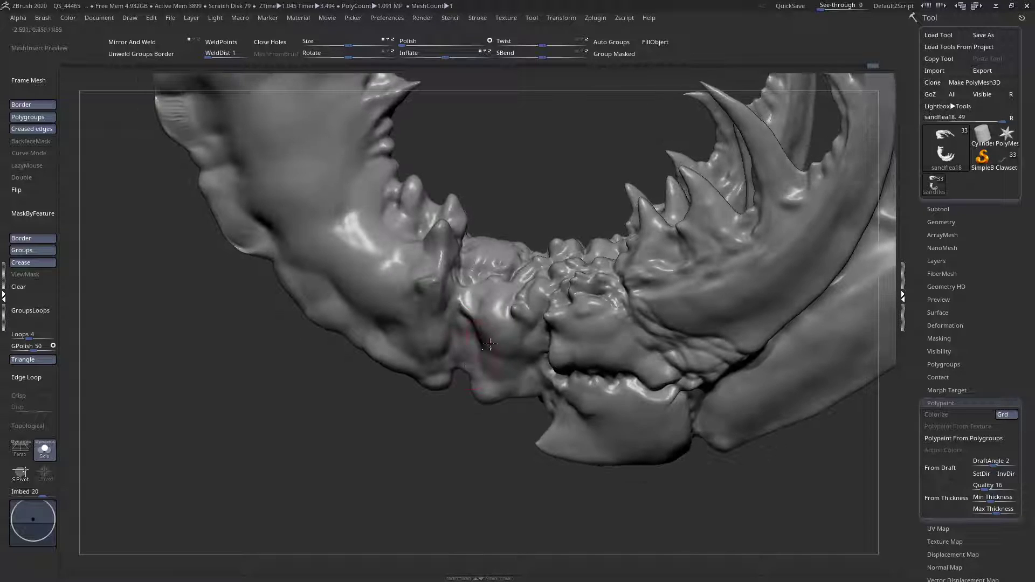
- Round out a smooth bulge on the inner side of the joint, tucked against the forearm's knobbed rim
{"action": "right_click_drag", "start_coordinate": [476, 283], "coordinate": [465, 336]}
{"action": "left_click_drag", "start_coordinate": [471, 277], "coordinate": [502, 285]}
{"action": "left_click_drag", "start_coordinate": [500, 231], "coordinate": [486, 240]}
{"action": "left_click_drag", "start_coordinate": [466, 273], "coordinate": [472, 257]}
{"action": "right_click_drag", "start_coordinate": [514, 263], "coordinate": [474, 277]}
{"action": "mouse_move", "coordinate": [474, 276]}
{"action": "left_mouse_down"}
{"action": "mouse_move", "coordinate": [488, 252]}
{"action": "mouse_move", "coordinate": [496, 270]}
{"action": "mouse_move", "coordinate": [472, 258]}
{"action": "mouse_move", "coordinate": [504, 230]}
{"action": "left_mouse_up"}
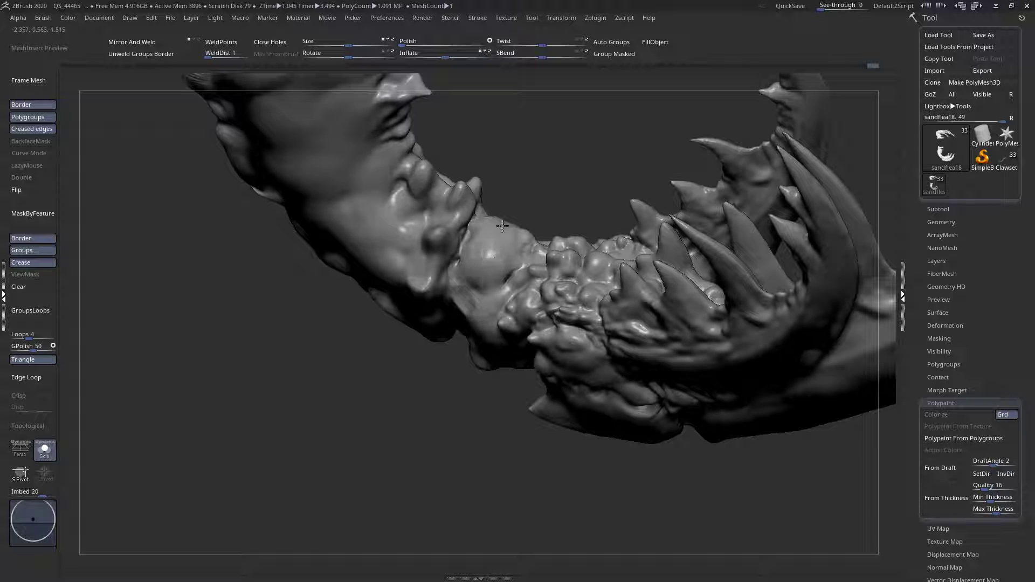
{"action": "right_click_drag", "start_coordinate": [511, 230], "coordinate": [533, 156]}
{"action": "mouse_move", "coordinate": [468, 239]}
{"action": "left_mouse_down"}
{"action": "mouse_move", "coordinate": [486, 253]}
{"action": "mouse_move", "coordinate": [498, 247]}
{"action": "mouse_move", "coordinate": [484, 243]}
{"action": "mouse_move", "coordinate": [503, 237]}
{"action": "mouse_move", "coordinate": [486, 261]}
{"action": "left_mouse_up"}
{"action": "mouse_move", "coordinate": [485, 261]}
{"action": "right_mouse_down"}
{"action": "mouse_move", "coordinate": [492, 248]}
{"action": "mouse_move", "coordinate": [479, 266]}
{"action": "right_mouse_up"}
- Carve fine parallel creases across the joint's rounded inner bulge with the DamStandard brush
{"action": "key", "text": "space"}
{"action": "key", "text": "b"}
{"action": "key", "text": "d"}
{"action": "key", "text": "s"}
{"action": "mouse_move", "coordinate": [505, 305]}
{"action": "right_mouse_down"}
{"action": "mouse_move", "coordinate": [497, 329]}
{"action": "mouse_move", "coordinate": [490, 243]}
{"action": "right_mouse_up"}
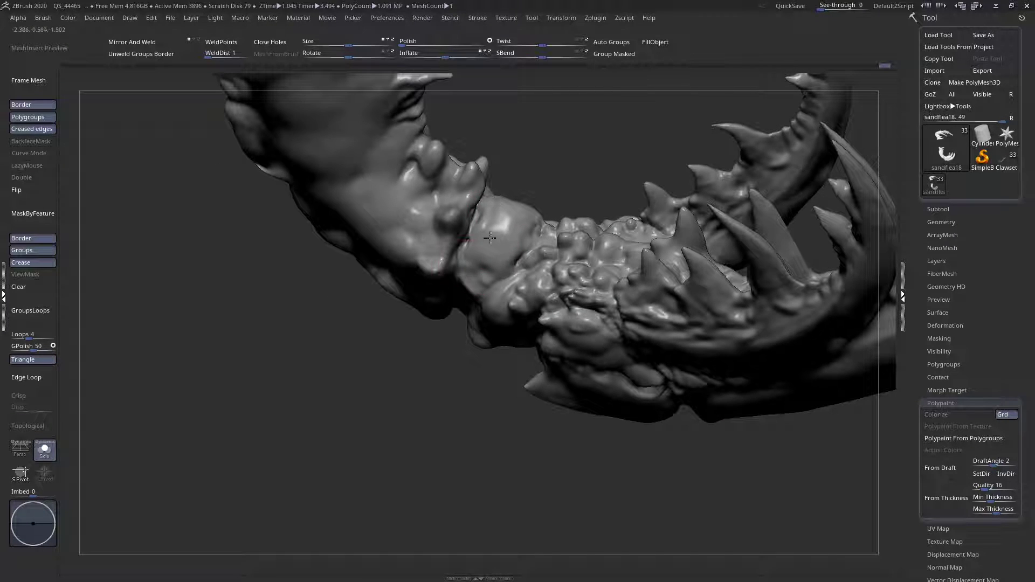
{"action": "right_click_drag", "start_coordinate": [513, 200], "coordinate": [517, 201]}
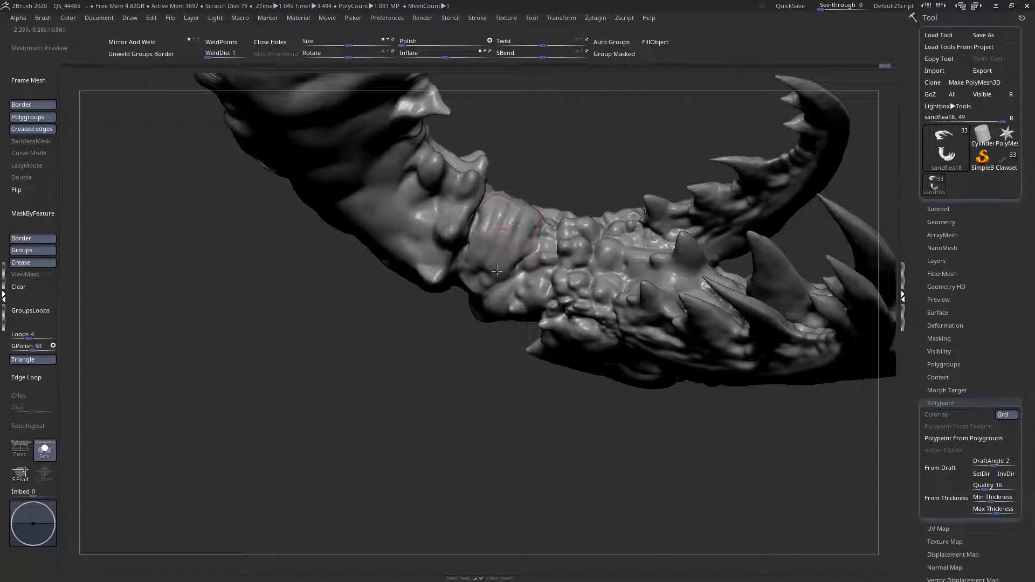
{"action": "right_click_drag", "start_coordinate": [504, 306], "coordinate": [496, 245]}
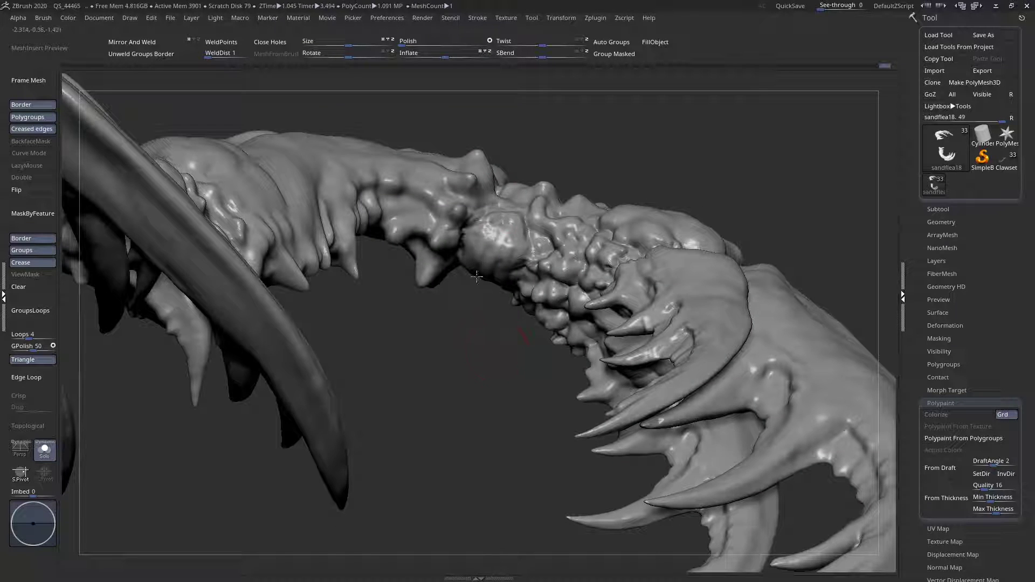
{"action": "mouse_move", "coordinate": [485, 294]}
{"action": "right_mouse_down"}
{"action": "mouse_move", "coordinate": [478, 331]}
{"action": "mouse_move", "coordinate": [499, 198]}
{"action": "mouse_move", "coordinate": [517, 193]}
{"action": "mouse_move", "coordinate": [516, 180]}
{"action": "right_mouse_up"}
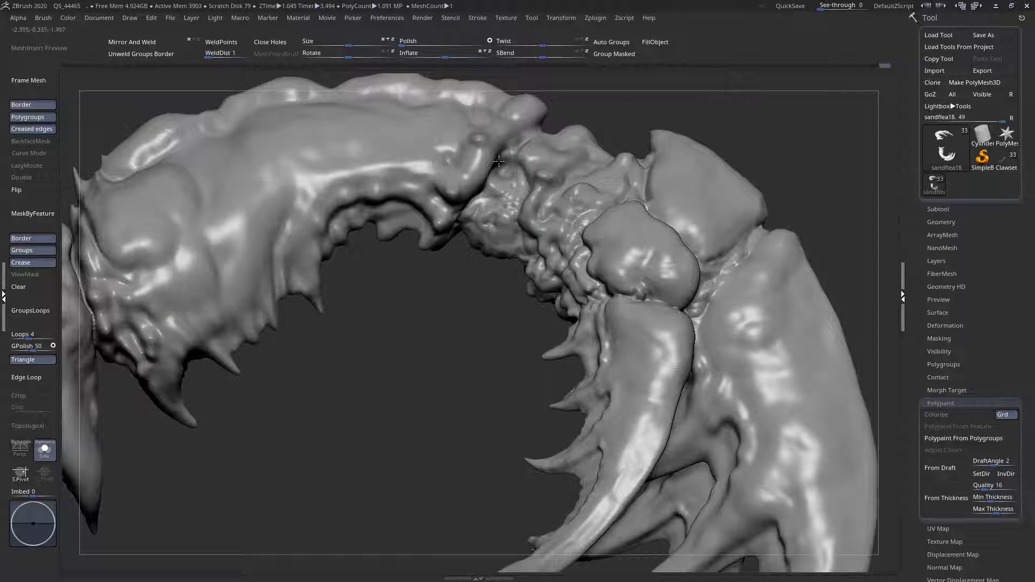
- Deepen the seam between the creased bulge and the forearm's rim on both sides of the joint
{"action": "mouse_move", "coordinate": [510, 216]}
{"action": "right_mouse_down"}
{"action": "mouse_move", "coordinate": [514, 247]}
{"action": "mouse_move", "coordinate": [497, 251]}
{"action": "mouse_move", "coordinate": [534, 185]}
{"action": "mouse_move", "coordinate": [423, 302]}
{"action": "mouse_move", "coordinate": [494, 281]}
{"action": "mouse_move", "coordinate": [469, 313]}
{"action": "mouse_move", "coordinate": [443, 313]}
{"action": "mouse_move", "coordinate": [428, 294]}
{"action": "right_mouse_up"}
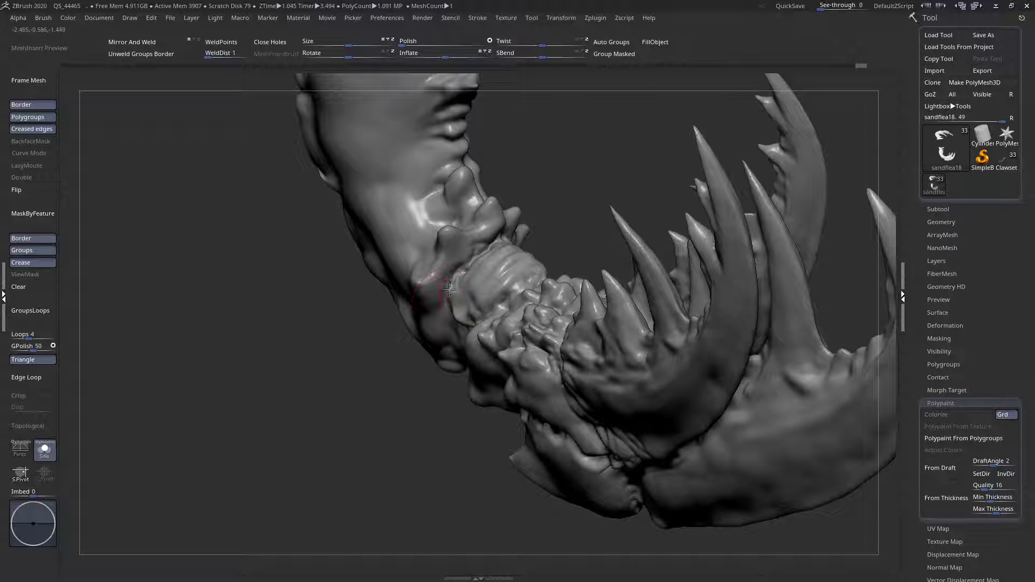
{"action": "mouse_move", "coordinate": [474, 306]}
{"action": "right_mouse_down"}
{"action": "mouse_move", "coordinate": [432, 325]}
{"action": "mouse_move", "coordinate": [486, 337]}
{"action": "mouse_move", "coordinate": [535, 320]}
{"action": "mouse_move", "coordinate": [435, 370]}
{"action": "mouse_move", "coordinate": [532, 318]}
{"action": "mouse_move", "coordinate": [478, 308]}
{"action": "mouse_move", "coordinate": [483, 384]}
{"action": "mouse_move", "coordinate": [575, 403]}
{"action": "mouse_move", "coordinate": [591, 347]}
{"action": "right_mouse_up"}
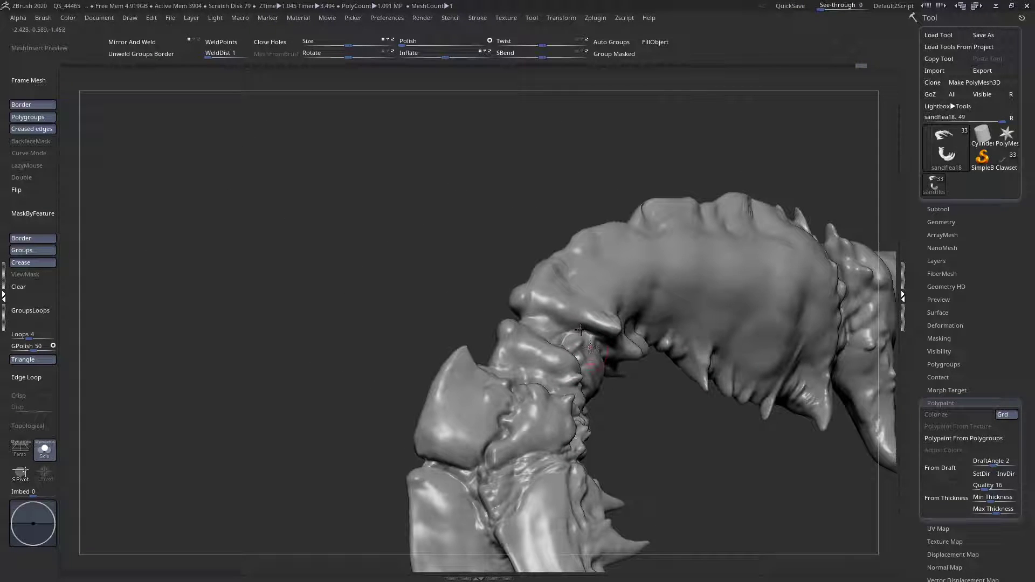
{"action": "mouse_move", "coordinate": [531, 327]}
{"action": "right_mouse_down"}
{"action": "mouse_move", "coordinate": [569, 316]}
{"action": "mouse_move", "coordinate": [535, 337]}
{"action": "mouse_move", "coordinate": [525, 327]}
{"action": "right_mouse_up"}
{"action": "right_click_drag", "start_coordinate": [425, 363], "coordinate": [528, 399]}
- Build up elongated knobs on the forearm's rim around the joint with the clay brush
{"action": "key", "text": "space"}
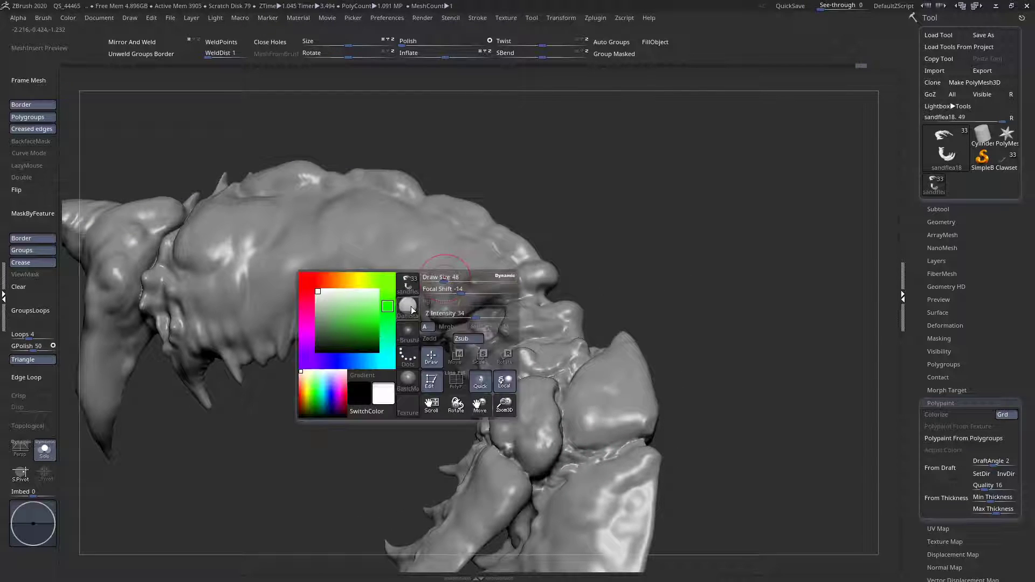
{"action": "key", "text": "b"}
{"action": "key", "text": "z"}
{"action": "key", "text": "c"}
{"action": "key", "text": "space"}
{"action": "right_click_drag", "start_coordinate": [538, 326], "coordinate": [544, 283]}
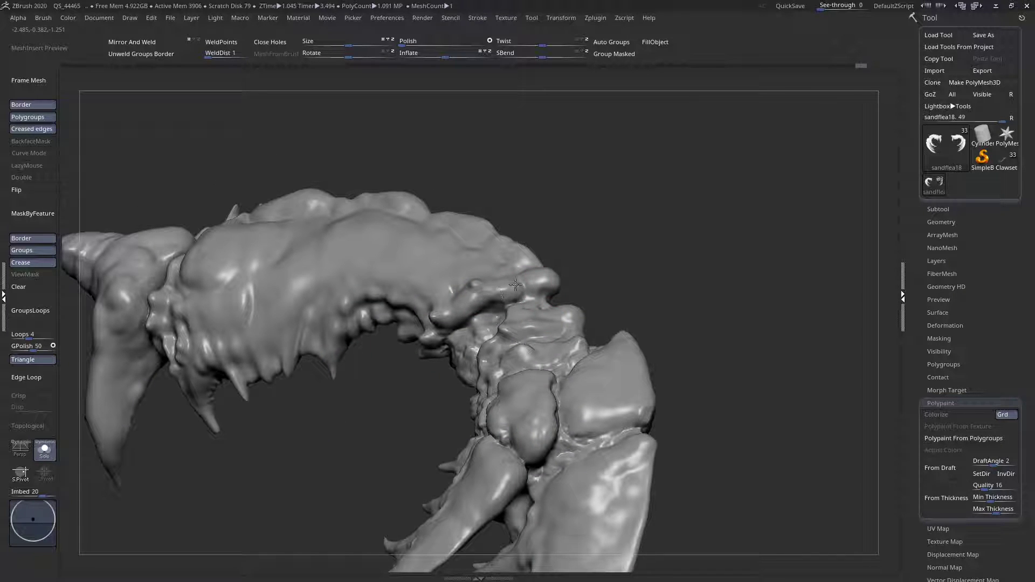
{"action": "right_click_drag", "start_coordinate": [447, 322], "coordinate": [446, 309]}
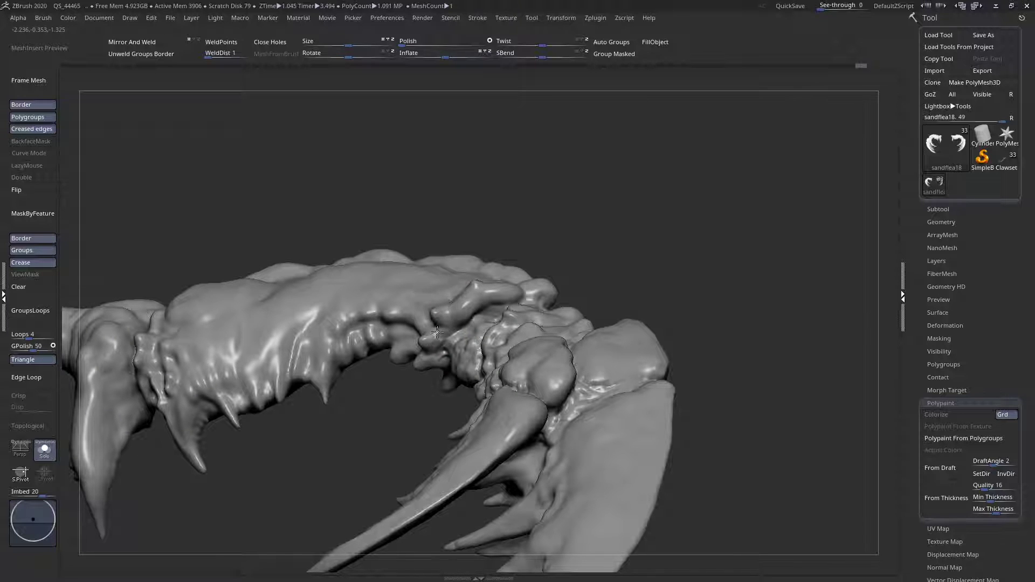
{"action": "right_click_drag", "start_coordinate": [441, 336], "coordinate": [540, 332]}
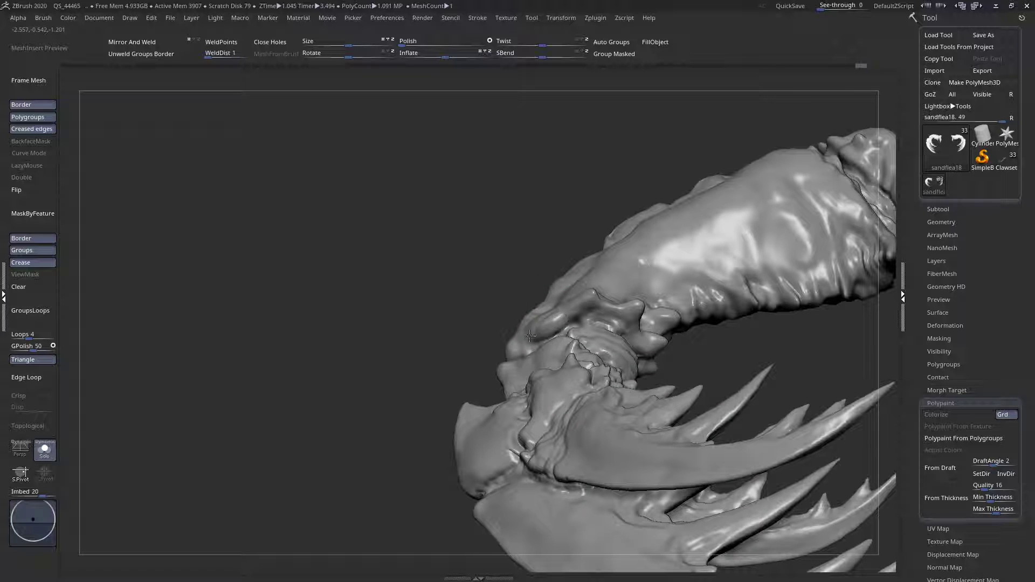
{"action": "right_click_drag", "start_coordinate": [573, 330], "coordinate": [625, 332]}
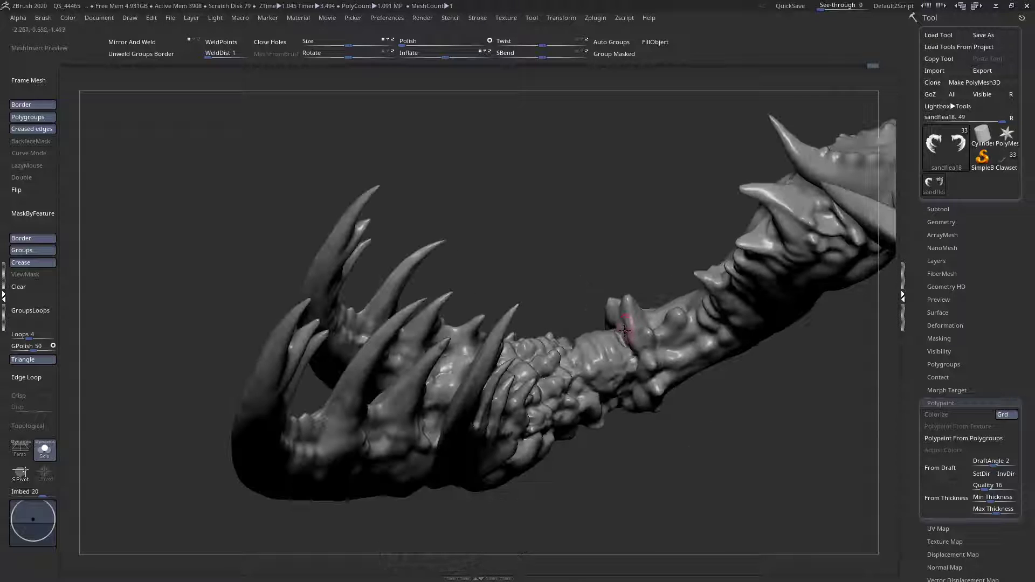
{"action": "right_click_drag", "start_coordinate": [642, 366], "coordinate": [536, 263]}
- Fill out the outer face of the forearm's end beside the joint with a larger brush
{"action": "mouse_move", "coordinate": [544, 428]}
{"action": "right_mouse_down", "text": "alt"}
{"action": "mouse_move", "coordinate": [538, 364]}
{"action": "mouse_move", "coordinate": [524, 462]}
{"action": "mouse_move", "coordinate": [510, 370]}
{"action": "mouse_move", "coordinate": [548, 351]}
{"action": "right_mouse_up", "text": "alt"}
{"action": "key", "text": "space"}
{"action": "mouse_move", "coordinate": [548, 351]}
{"action": "left_mouse_down"}
{"action": "mouse_move", "coordinate": [562, 350]}
{"action": "mouse_move", "coordinate": [516, 399]}
{"action": "mouse_move", "coordinate": [527, 411]}
{"action": "mouse_move", "coordinate": [535, 381]}
{"action": "mouse_move", "coordinate": [504, 363]}
{"action": "mouse_move", "coordinate": [556, 334]}
{"action": "mouse_move", "coordinate": [596, 347]}
{"action": "mouse_move", "coordinate": [506, 356]}
{"action": "mouse_move", "coordinate": [512, 362]}
{"action": "left_mouse_up"}
{"action": "right_click_drag", "start_coordinate": [512, 362], "coordinate": [505, 391]}
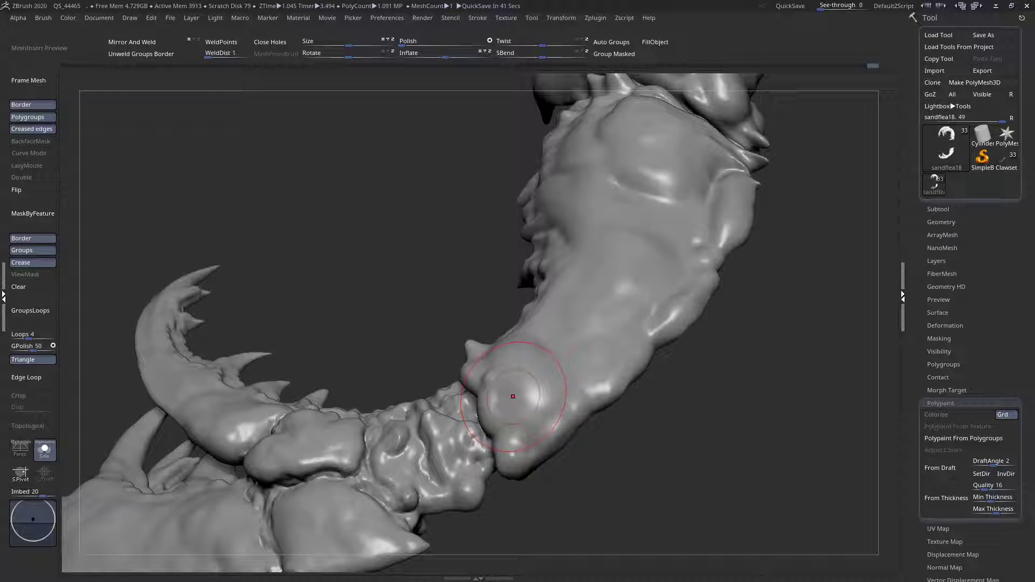
{"action": "mouse_move", "coordinate": [532, 323]}
{"action": "right_mouse_down", "text": "ctrl"}
{"action": "mouse_move", "coordinate": [563, 314]}
{"action": "mouse_move", "coordinate": [480, 251]}
{"action": "mouse_move", "coordinate": [531, 324]}
{"action": "mouse_move", "coordinate": [534, 302]}
{"action": "right_mouse_up", "text": "ctrl"}
{"action": "right_click", "coordinate": [534, 302]}
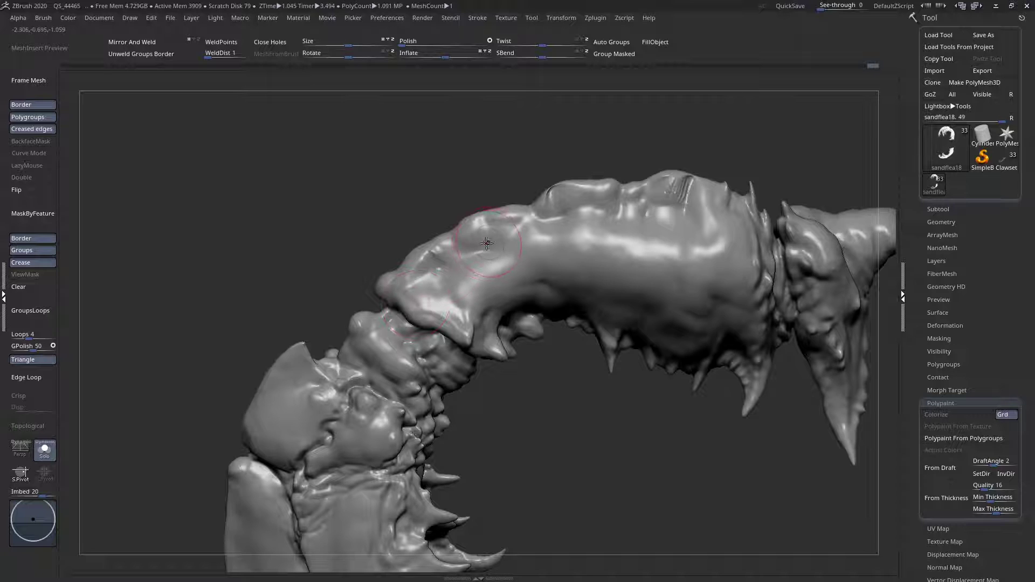
- Smooth the lumps along the forearm's outer ridge and shape the rounded swelling near its elbow end
{"action": "mouse_move", "coordinate": [463, 320]}
{"action": "right_mouse_down"}
{"action": "mouse_move", "coordinate": [475, 334]}
{"action": "mouse_move", "coordinate": [619, 210]}
{"action": "mouse_move", "coordinate": [616, 154]}
{"action": "right_mouse_up"}
{"action": "mouse_move", "coordinate": [647, 168]}
{"action": "left_mouse_down", "text": "shift"}
{"action": "mouse_move", "coordinate": [632, 183]}
{"action": "mouse_move", "coordinate": [639, 194]}
{"action": "left_mouse_up", "text": "shift"}
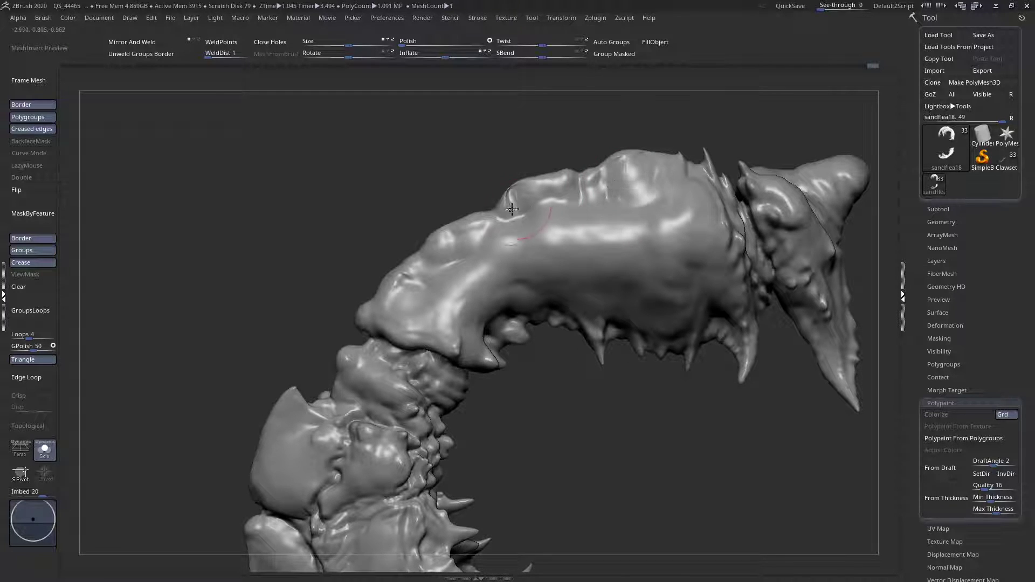
{"action": "mouse_move", "coordinate": [511, 221]}
{"action": "left_mouse_down", "text": "shift"}
{"action": "mouse_move", "coordinate": [517, 201]}
{"action": "mouse_move", "coordinate": [517, 210]}
{"action": "mouse_move", "coordinate": [542, 204]}
{"action": "mouse_move", "coordinate": [583, 216]}
{"action": "mouse_move", "coordinate": [594, 232]}
{"action": "mouse_move", "coordinate": [653, 237]}
{"action": "left_mouse_up", "text": "shift"}
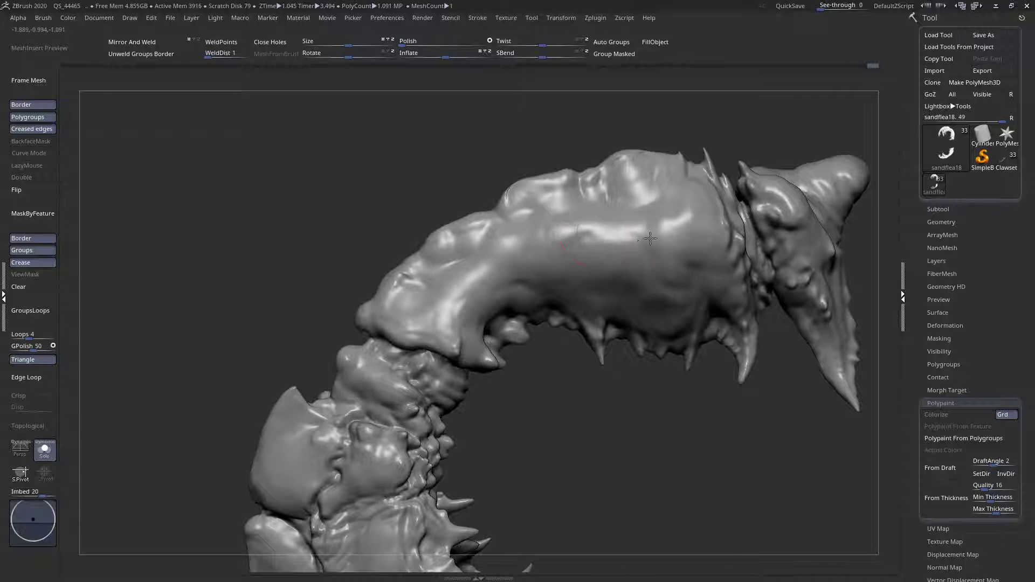
{"action": "right_click_drag", "start_coordinate": [726, 198], "coordinate": [663, 205]}
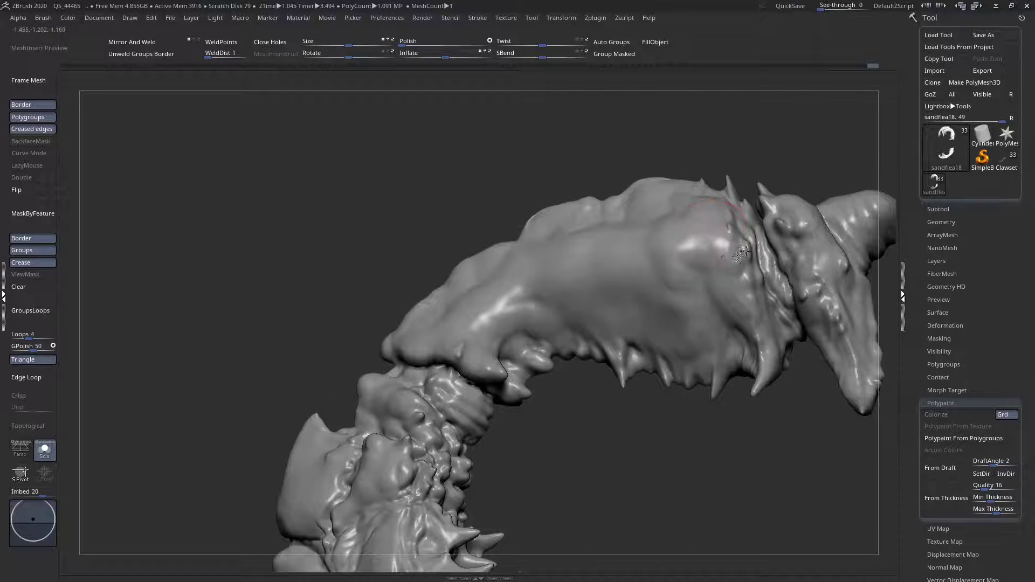
{"action": "mouse_move", "coordinate": [747, 252]}
{"action": "right_mouse_down"}
{"action": "mouse_move", "coordinate": [766, 251]}
{"action": "mouse_move", "coordinate": [756, 262]}
{"action": "right_mouse_up"}
{"action": "mouse_move", "coordinate": [777, 258]}
{"action": "left_mouse_down", "text": "shift"}
{"action": "mouse_move", "coordinate": [772, 291]}
{"action": "mouse_move", "coordinate": [789, 324]}
{"action": "mouse_move", "coordinate": [776, 305]}
{"action": "left_mouse_up", "text": "shift"}
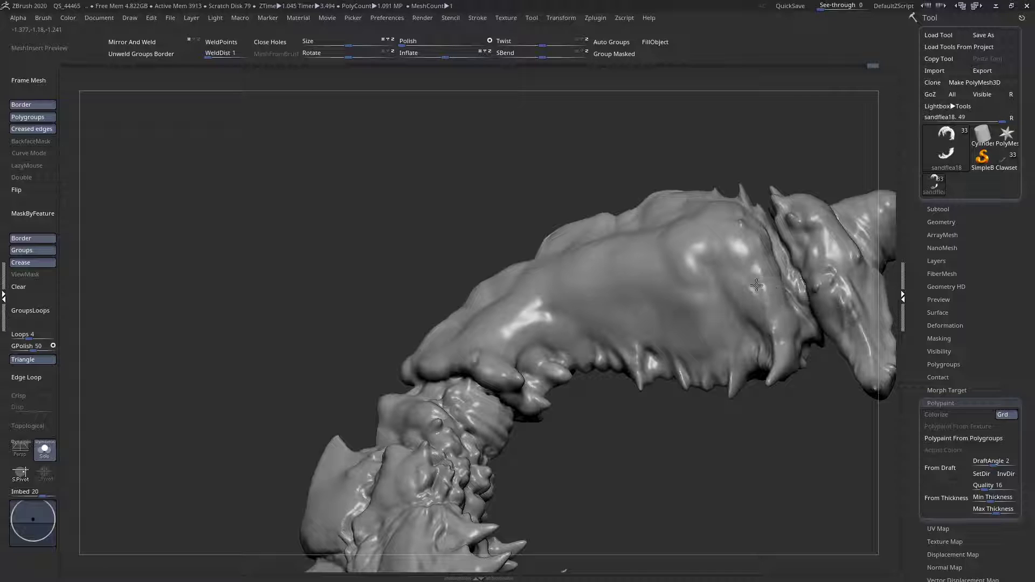
{"action": "mouse_move", "coordinate": [783, 355]}
{"action": "right_mouse_down"}
{"action": "mouse_move", "coordinate": [769, 372]}
{"action": "mouse_move", "coordinate": [675, 380]}
{"action": "mouse_move", "coordinate": [478, 341]}
{"action": "mouse_move", "coordinate": [581, 315]}
{"action": "mouse_move", "coordinate": [538, 286]}
{"action": "mouse_move", "coordinate": [617, 310]}
{"action": "mouse_move", "coordinate": [636, 281]}
{"action": "mouse_move", "coordinate": [545, 283]}
{"action": "right_mouse_up"}
- Sculpt a row of rounded bumps along the outer ridge of the opposite forearm
{"action": "right_click_drag", "start_coordinate": [544, 283], "coordinate": [524, 301], "text": "ctrl"}
{"action": "right_click", "coordinate": [507, 315]}
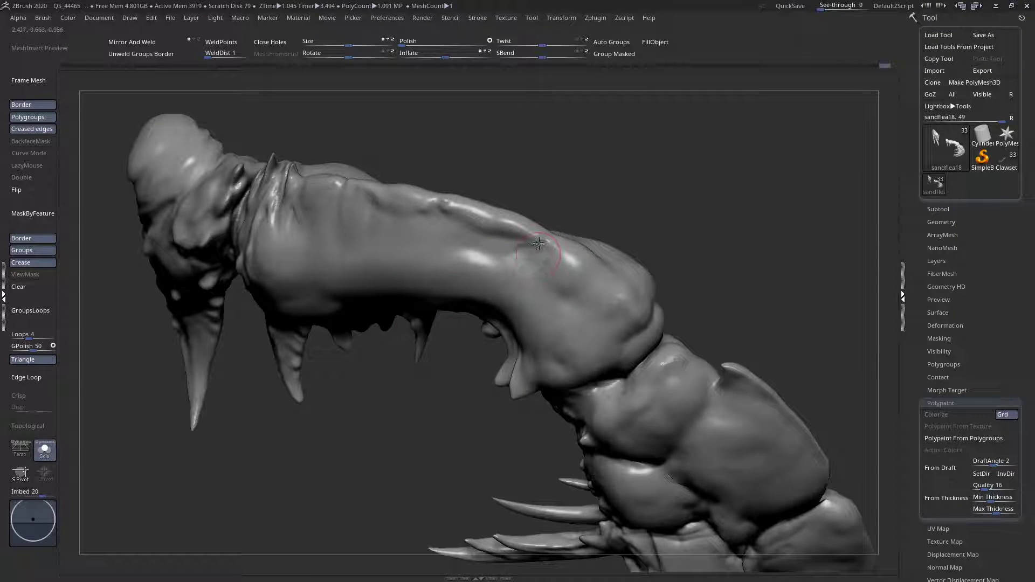
{"action": "right_click_drag", "start_coordinate": [536, 245], "coordinate": [530, 258]}
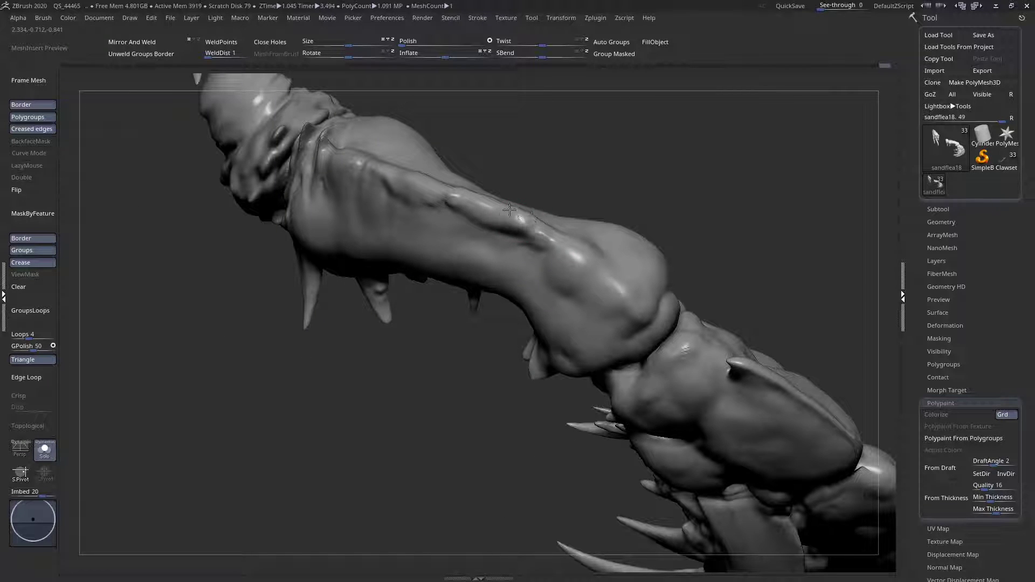
{"action": "right_click_drag", "start_coordinate": [550, 238], "coordinate": [488, 219]}
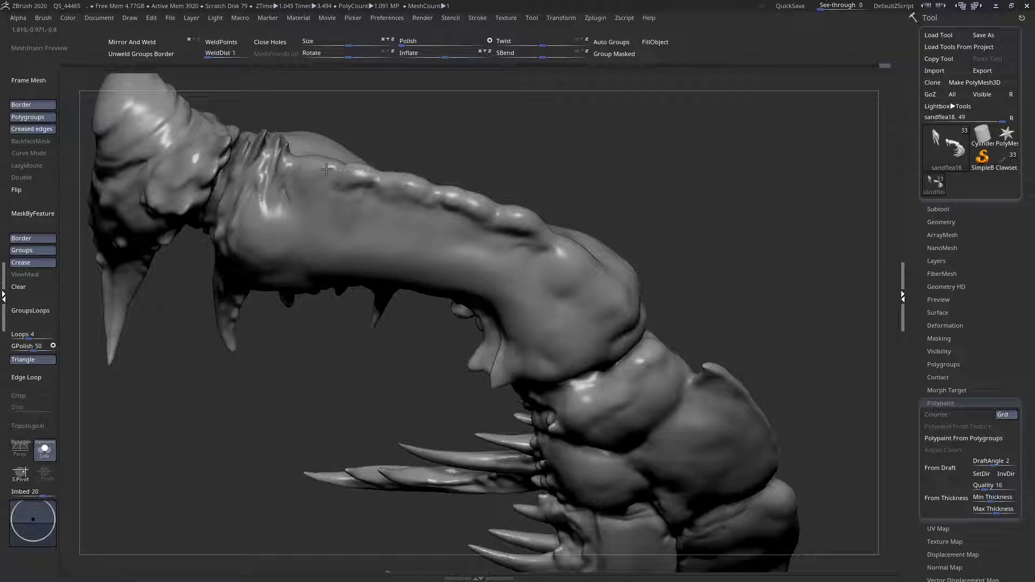
{"action": "right_click_drag", "start_coordinate": [296, 167], "coordinate": [322, 187]}
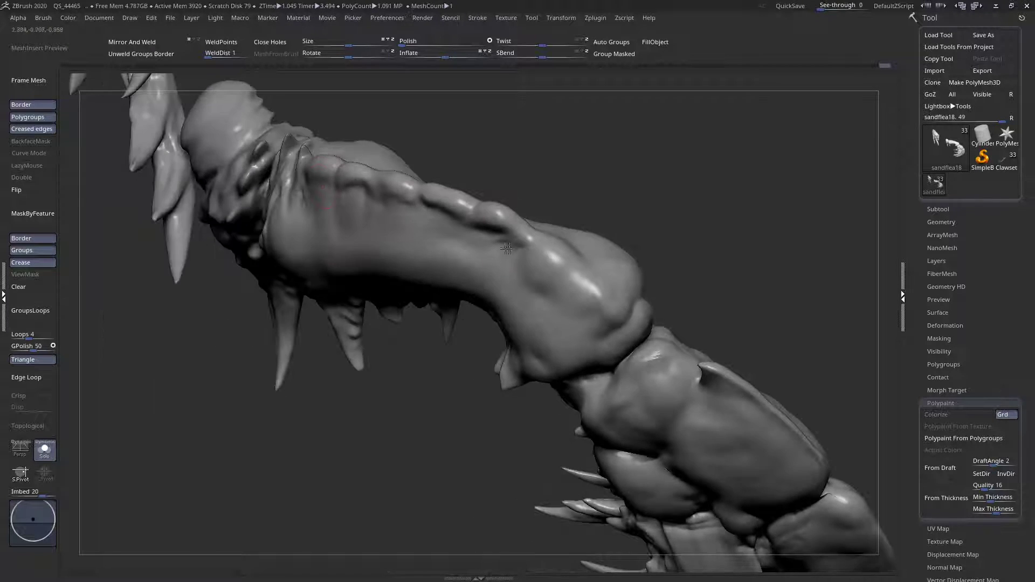
- Extend the row of ridge bumps to the forearm's joint end and form a small rounded knob there
{"action": "left_click_drag", "start_coordinate": [551, 242], "coordinate": [617, 311]}
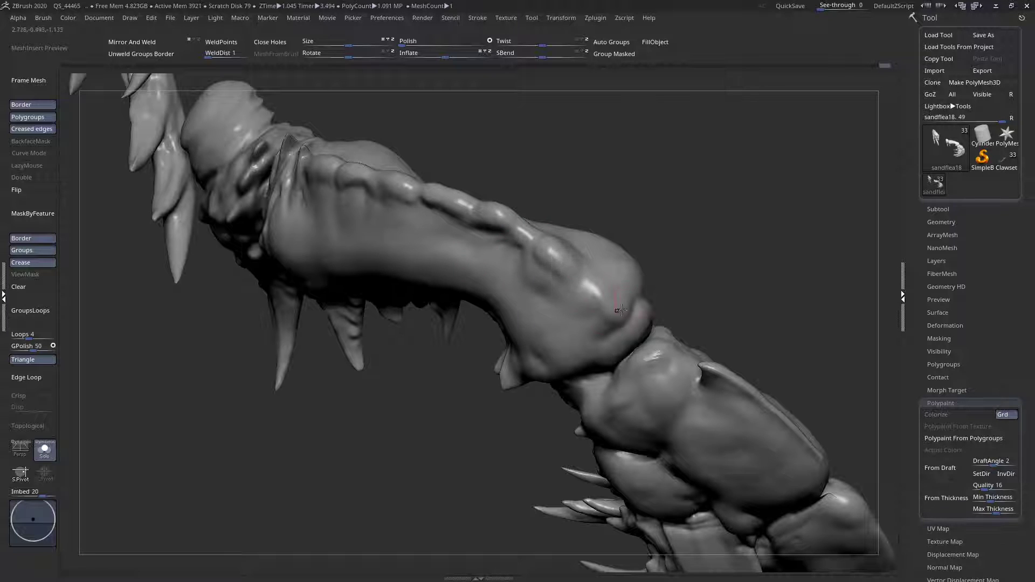
{"action": "right_click_drag", "start_coordinate": [613, 303], "coordinate": [622, 310]}
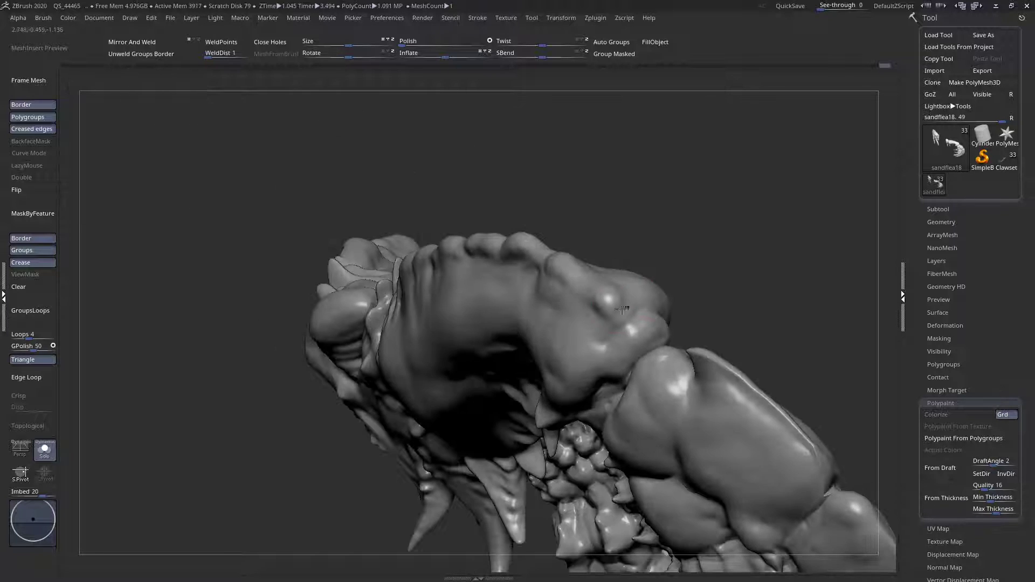
{"action": "left_click_drag", "start_coordinate": [639, 317], "coordinate": [647, 329]}
{"action": "right_click_drag", "start_coordinate": [680, 387], "coordinate": [656, 351]}
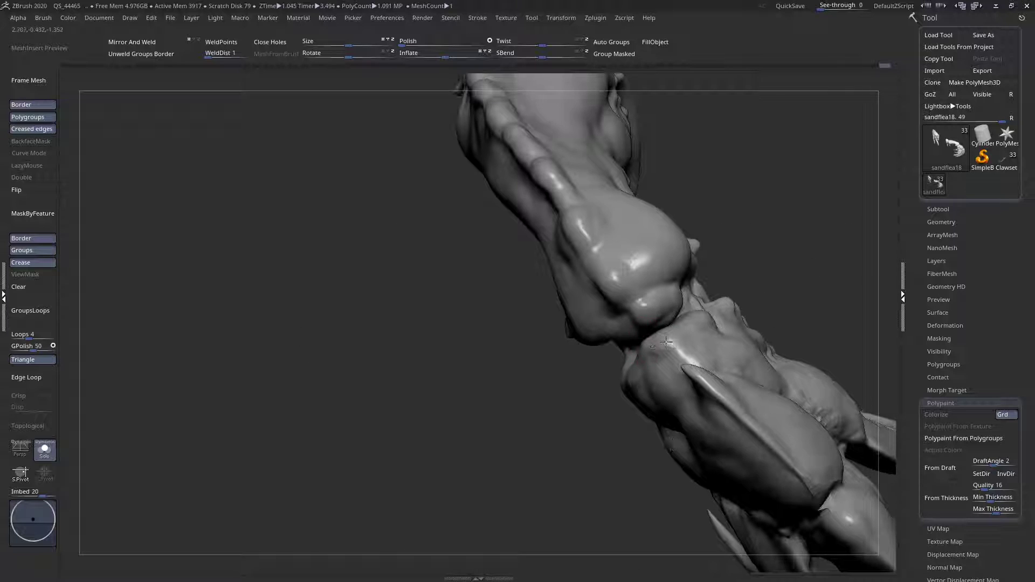
- Refine the knuckle beside the pointed plate and the plate's lower edge above the large claw's base
{"action": "left_click_drag", "start_coordinate": [663, 343], "coordinate": [669, 348]}
{"action": "right_click_drag", "start_coordinate": [671, 349], "coordinate": [697, 358]}
{"action": "left_click_drag", "start_coordinate": [668, 372], "coordinate": [689, 375]}
{"action": "right_click_drag", "start_coordinate": [694, 372], "coordinate": [740, 401]}
{"action": "right_click_drag", "start_coordinate": [754, 438], "coordinate": [765, 432]}
{"action": "right_click_drag", "start_coordinate": [765, 432], "coordinate": [747, 445], "text": "ctrl"}
{"action": "mouse_move", "coordinate": [747, 445]}
{"action": "right_mouse_down", "text": "alt"}
{"action": "mouse_move", "coordinate": [589, 352]}
{"action": "mouse_move", "coordinate": [662, 284]}
{"action": "mouse_move", "coordinate": [659, 259]}
{"action": "mouse_move", "coordinate": [647, 295]}
{"action": "mouse_move", "coordinate": [674, 295]}
{"action": "right_mouse_up", "text": "alt"}
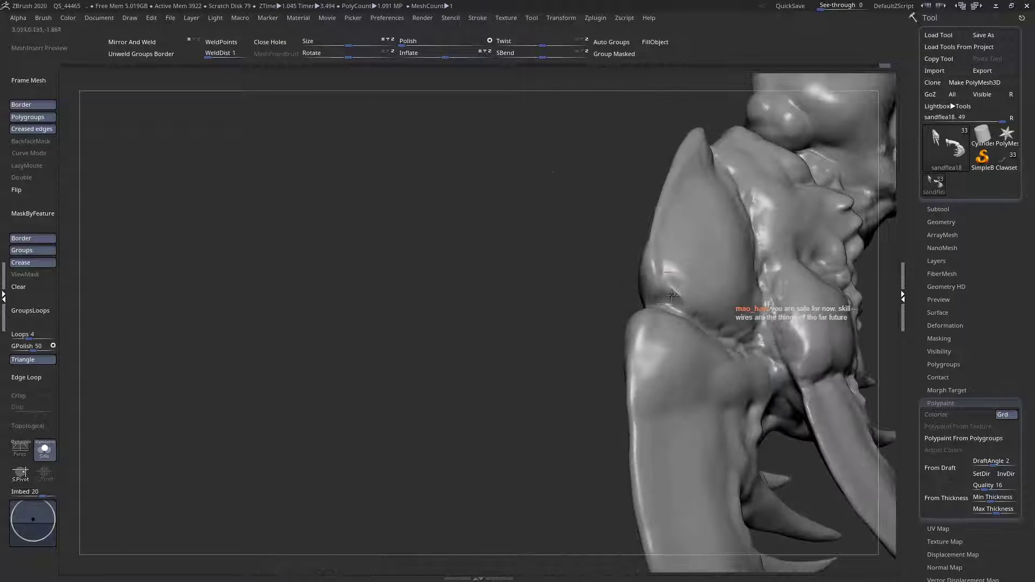
{"action": "left_click_drag", "start_coordinate": [669, 286], "coordinate": [685, 297]}
{"action": "mouse_move", "coordinate": [685, 297]}
{"action": "right_mouse_down"}
{"action": "mouse_move", "coordinate": [693, 359]}
{"action": "mouse_move", "coordinate": [690, 313]}
{"action": "right_mouse_up"}
{"action": "mouse_move", "coordinate": [690, 313]}
{"action": "right_mouse_down", "text": "alt"}
{"action": "mouse_move", "coordinate": [329, 284]}
{"action": "mouse_move", "coordinate": [426, 262]}
{"action": "mouse_move", "coordinate": [458, 315]}
{"action": "mouse_move", "coordinate": [502, 286]}
{"action": "mouse_move", "coordinate": [533, 311]}
{"action": "mouse_move", "coordinate": [504, 322]}
{"action": "right_mouse_up", "text": "alt"}
- Build up raised lumps and ridges on the spiked upper arm segment next to its rounded ball end
{"action": "key", "text": "space"}
{"action": "mouse_move", "coordinate": [514, 250]}
{"action": "left_mouse_down"}
{"action": "mouse_move", "coordinate": [562, 329]}
{"action": "mouse_move", "coordinate": [555, 283]}
{"action": "mouse_move", "coordinate": [571, 278]}
{"action": "mouse_move", "coordinate": [577, 291]}
{"action": "left_mouse_up"}
{"action": "right_click_drag", "start_coordinate": [566, 280], "coordinate": [560, 351]}
{"action": "mouse_move", "coordinate": [522, 212]}
{"action": "left_mouse_down"}
{"action": "mouse_move", "coordinate": [531, 235]}
{"action": "mouse_move", "coordinate": [596, 250]}
{"action": "left_mouse_up"}
{"action": "right_click_drag", "start_coordinate": [597, 249], "coordinate": [579, 307]}
{"action": "left_click_drag", "start_coordinate": [532, 168], "coordinate": [585, 172]}
{"action": "mouse_move", "coordinate": [583, 162]}
{"action": "right_mouse_down"}
{"action": "mouse_move", "coordinate": [516, 150]}
{"action": "mouse_move", "coordinate": [620, 185]}
{"action": "right_mouse_up"}
{"action": "mouse_move", "coordinate": [639, 189]}
{"action": "left_mouse_down"}
{"action": "mouse_move", "coordinate": [628, 254]}
{"action": "mouse_move", "coordinate": [642, 246]}
{"action": "mouse_move", "coordinate": [639, 262]}
{"action": "left_mouse_up"}
{"action": "right_click_drag", "start_coordinate": [650, 205], "coordinate": [654, 348]}
{"action": "mouse_move", "coordinate": [619, 143]}
{"action": "left_mouse_down"}
{"action": "mouse_move", "coordinate": [615, 184]}
{"action": "mouse_move", "coordinate": [661, 193]}
{"action": "left_mouse_up"}
{"action": "mouse_move", "coordinate": [628, 199]}
{"action": "right_mouse_down"}
{"action": "mouse_move", "coordinate": [619, 126]}
{"action": "mouse_move", "coordinate": [615, 240]}
{"action": "right_mouse_up"}
{"action": "mouse_move", "coordinate": [653, 174]}
{"action": "right_mouse_down"}
{"action": "mouse_move", "coordinate": [670, 189]}
{"action": "mouse_move", "coordinate": [531, 224]}
{"action": "mouse_move", "coordinate": [503, 258]}
{"action": "mouse_move", "coordinate": [556, 356]}
{"action": "mouse_move", "coordinate": [557, 407]}
{"action": "right_mouse_up"}
- Carve creases and small folds with DamStandard around the seam between the rounded ball and the spiked arm segment
{"action": "key", "text": "space"}
{"action": "left_click", "coordinate": [501, 259]}
{"action": "key", "text": "d"}
{"action": "key", "text": "s"}
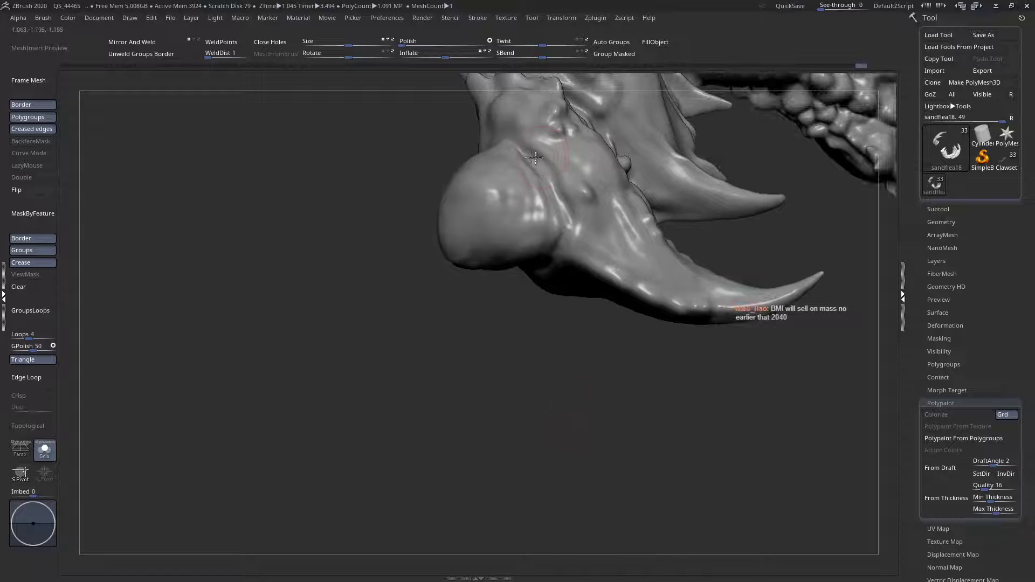
{"action": "right_click_drag", "start_coordinate": [550, 229], "coordinate": [536, 183]}
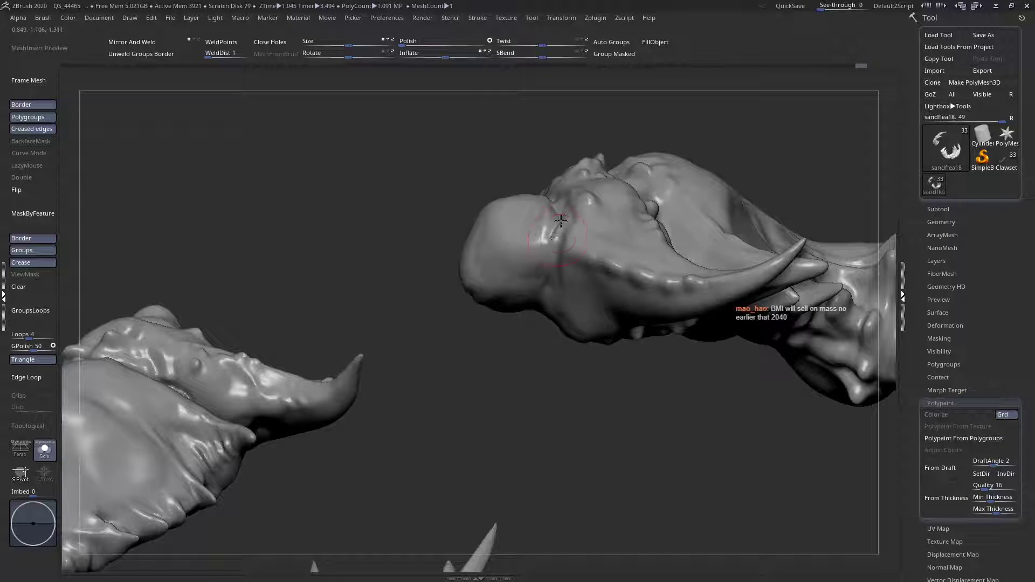
{"action": "right_click_drag", "start_coordinate": [561, 221], "coordinate": [572, 228]}
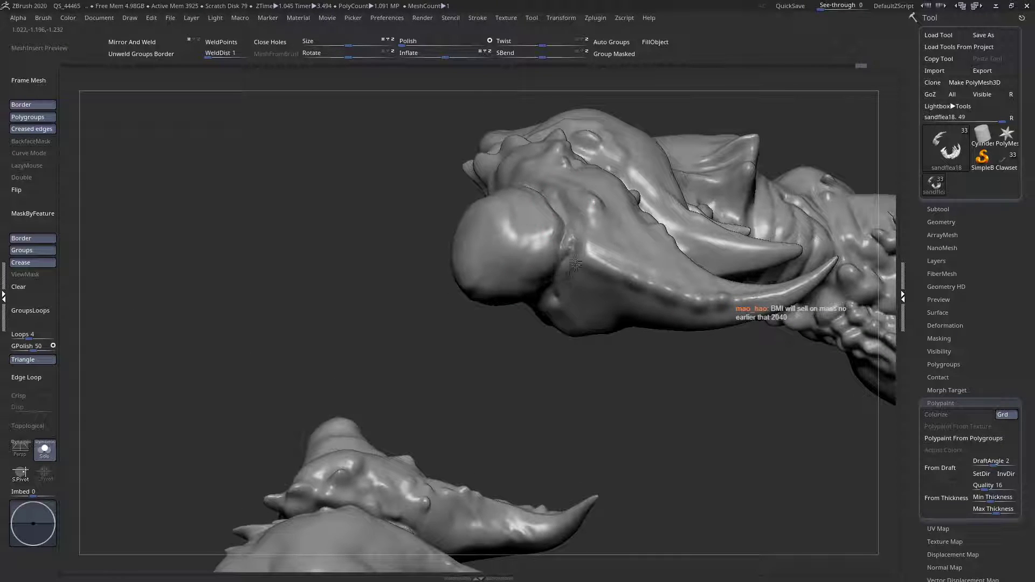
{"action": "mouse_move", "coordinate": [584, 246]}
{"action": "left_mouse_down"}
{"action": "mouse_move", "coordinate": [554, 303]}
{"action": "mouse_move", "coordinate": [598, 220]}
{"action": "mouse_move", "coordinate": [572, 302]}
{"action": "mouse_move", "coordinate": [619, 242]}
{"action": "mouse_move", "coordinate": [575, 305]}
{"action": "mouse_move", "coordinate": [600, 254]}
{"action": "left_mouse_up"}
{"action": "right_click_drag", "start_coordinate": [587, 289], "coordinate": [580, 249]}
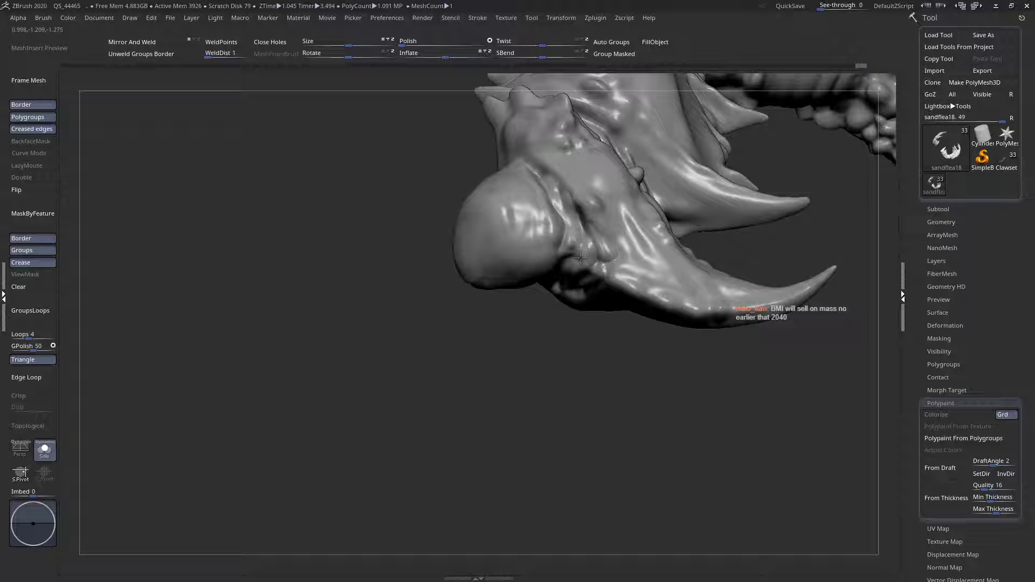
- Shape the folds along the seam where the rounded ball meets the hooked plate of the arm
{"action": "mouse_move", "coordinate": [572, 251]}
{"action": "right_mouse_down"}
{"action": "mouse_move", "coordinate": [561, 265]}
{"action": "mouse_move", "coordinate": [588, 155]}
{"action": "mouse_move", "coordinate": [532, 375]}
{"action": "mouse_move", "coordinate": [578, 241]}
{"action": "right_mouse_up"}
{"action": "right_click_drag", "start_coordinate": [549, 189], "coordinate": [552, 207]}
{"action": "left_click_drag", "start_coordinate": [552, 207], "coordinate": [534, 134]}
{"action": "right_click_drag", "start_coordinate": [534, 134], "coordinate": [542, 165]}
{"action": "mouse_move", "coordinate": [542, 165]}
{"action": "left_mouse_down"}
{"action": "mouse_move", "coordinate": [532, 127]}
{"action": "mouse_move", "coordinate": [554, 171]}
{"action": "left_mouse_up"}
{"action": "left_click_drag", "start_coordinate": [535, 119], "coordinate": [564, 179]}
{"action": "mouse_move", "coordinate": [531, 121]}
{"action": "right_mouse_down"}
{"action": "mouse_move", "coordinate": [548, 181]}
{"action": "mouse_move", "coordinate": [548, 160]}
{"action": "mouse_move", "coordinate": [534, 188]}
{"action": "mouse_move", "coordinate": [509, 191]}
{"action": "right_mouse_up"}
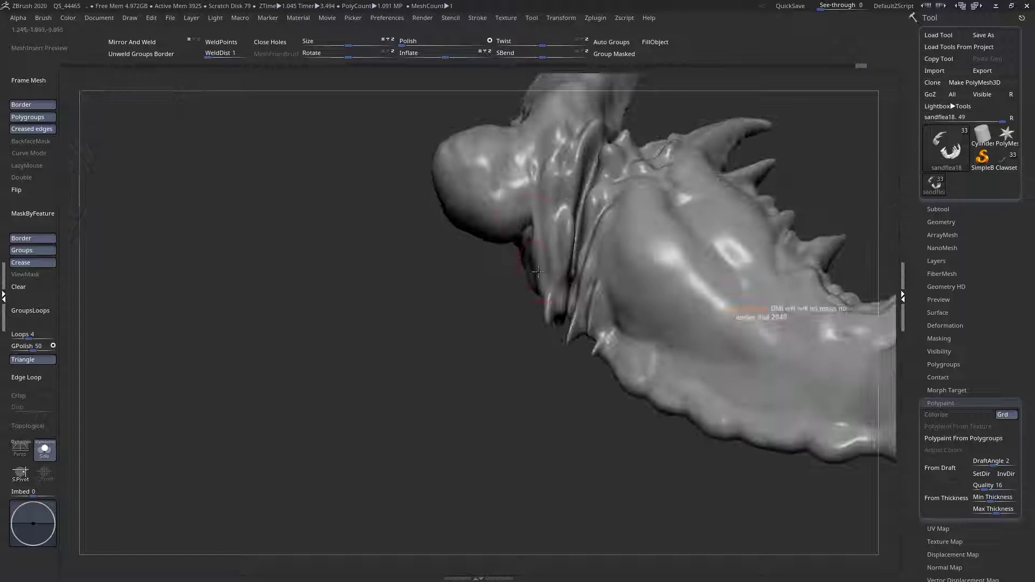
- Form long raised folds along the plate's side between the rounded ball and the spiked arm segment
{"action": "mouse_move", "coordinate": [516, 120]}
{"action": "left_mouse_down"}
{"action": "mouse_move", "coordinate": [524, 220]}
{"action": "mouse_move", "coordinate": [529, 166]}
{"action": "mouse_move", "coordinate": [532, 207]}
{"action": "left_mouse_up"}
{"action": "right_click_drag", "start_coordinate": [532, 207], "coordinate": [528, 186]}
{"action": "left_click_drag", "start_coordinate": [527, 189], "coordinate": [525, 241]}
{"action": "right_click_drag", "start_coordinate": [533, 204], "coordinate": [498, 279]}
{"action": "left_click_drag", "start_coordinate": [498, 131], "coordinate": [516, 190]}
{"action": "mouse_move", "coordinate": [477, 114]}
{"action": "left_mouse_down"}
{"action": "mouse_move", "coordinate": [516, 212]}
{"action": "mouse_move", "coordinate": [518, 175]}
{"action": "left_mouse_up"}
{"action": "left_click_drag", "start_coordinate": [496, 116], "coordinate": [520, 222]}
{"action": "mouse_move", "coordinate": [526, 231]}
{"action": "right_mouse_down"}
{"action": "mouse_move", "coordinate": [527, 188]}
{"action": "mouse_move", "coordinate": [522, 244]}
{"action": "right_mouse_up"}
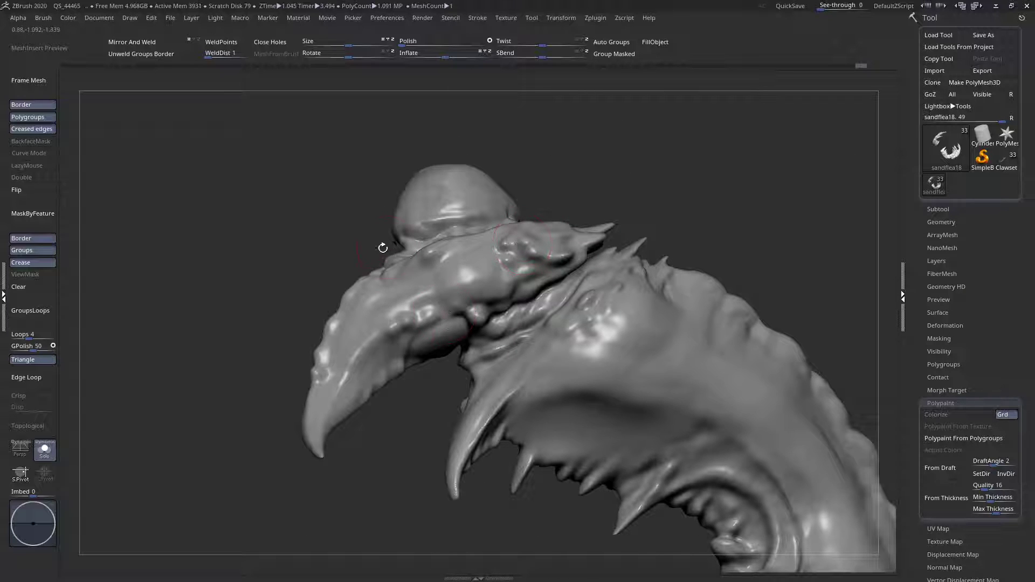
- Build up the folds at the forearm's joint end above the row of ridge bumps with Zeth_ClayBuildup
{"action": "mouse_move", "coordinate": [418, 261]}
{"action": "right_mouse_down"}
{"action": "mouse_move", "coordinate": [512, 376]}
{"action": "mouse_move", "coordinate": [480, 351]}
{"action": "right_mouse_up"}
{"action": "key", "text": "space"}
{"action": "left_click", "coordinate": [479, 315]}
{"action": "key", "text": "c"}
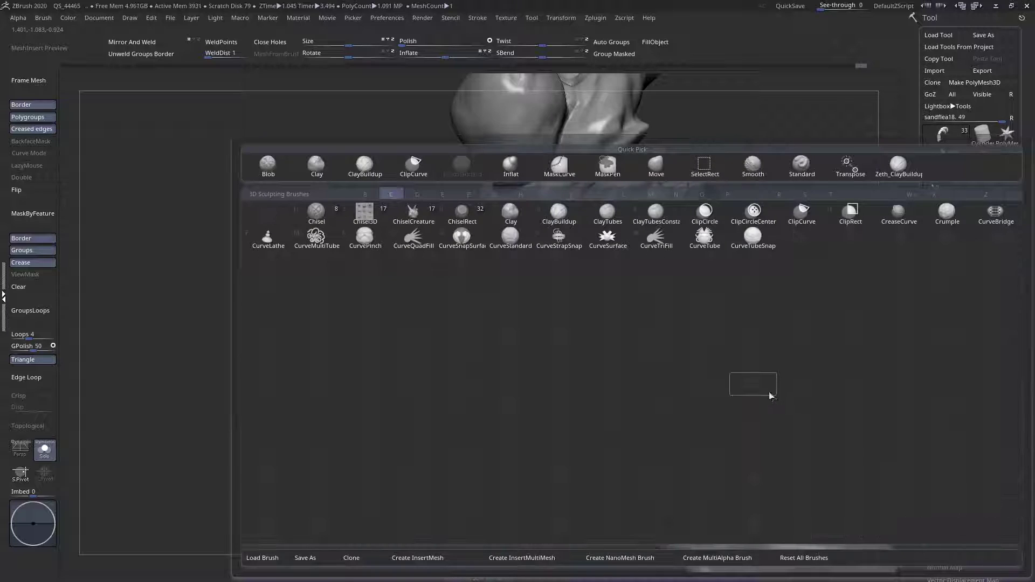
{"action": "key", "text": "b"}
{"action": "key", "text": "b"}
{"action": "key", "text": "z"}
{"action": "left_click", "coordinate": [650, 165]}
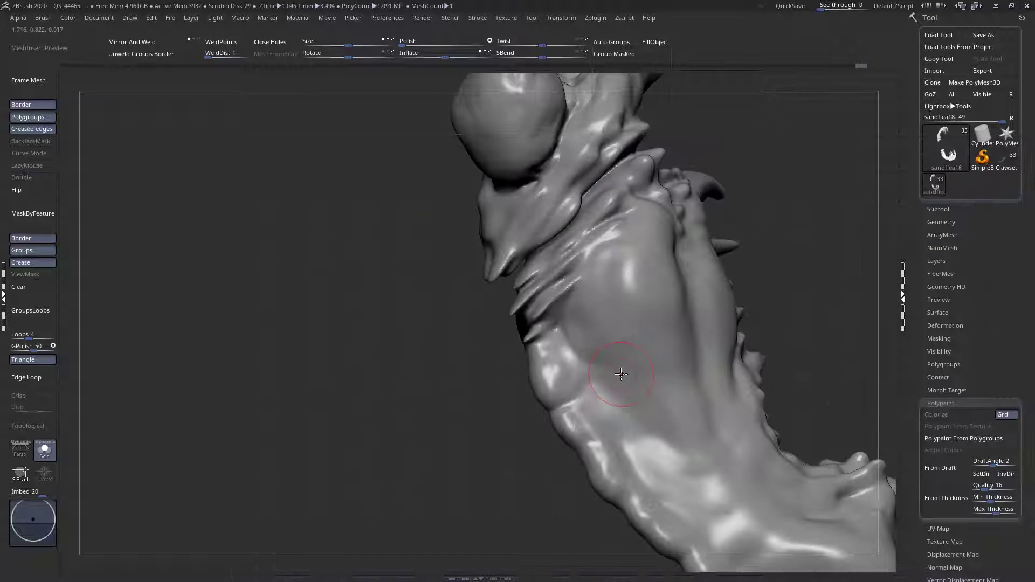
{"action": "mouse_move", "coordinate": [571, 294]}
{"action": "left_mouse_down"}
{"action": "mouse_move", "coordinate": [536, 324]}
{"action": "mouse_move", "coordinate": [546, 339]}
{"action": "mouse_move", "coordinate": [550, 330]}
{"action": "left_mouse_up"}
{"action": "left_click_drag", "start_coordinate": [585, 264], "coordinate": [529, 316]}
{"action": "key", "text": "f"}
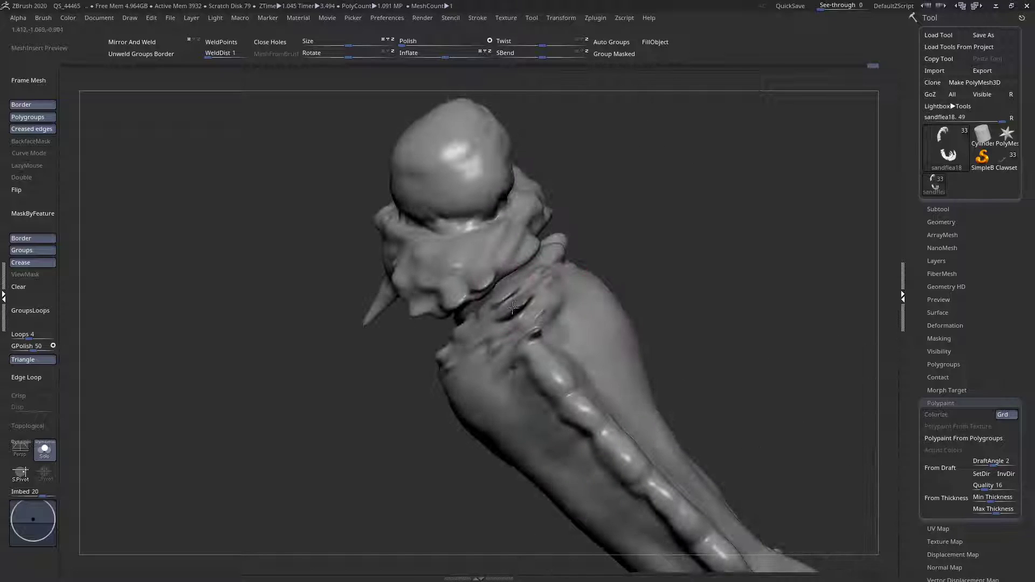
- Extend the row of ridge bumps up into the creased folds under the arm's joint plate
{"action": "mouse_move", "coordinate": [524, 327]}
{"action": "right_mouse_down"}
{"action": "mouse_move", "coordinate": [550, 314]}
{"action": "mouse_move", "coordinate": [501, 300]}
{"action": "mouse_move", "coordinate": [505, 278]}
{"action": "right_mouse_up"}
{"action": "key", "text": "space"}
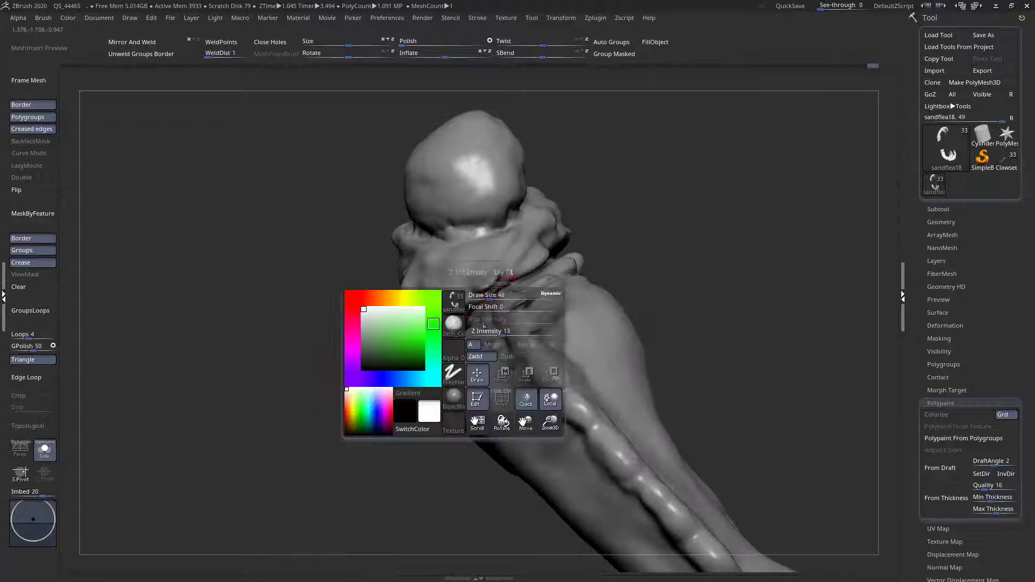
{"action": "left_click", "coordinate": [455, 298]}
{"action": "left_click", "coordinate": [652, 340]}
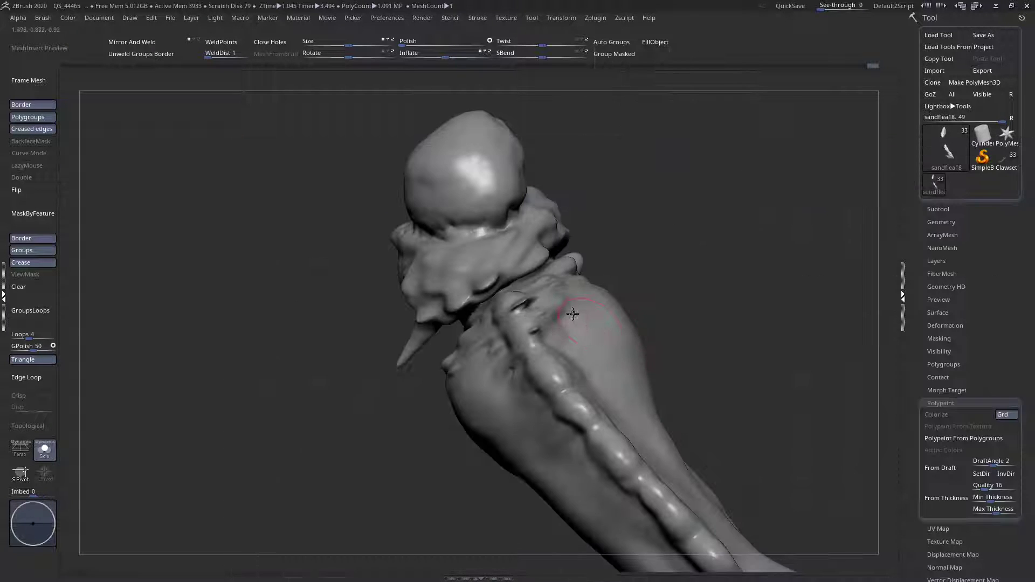
{"action": "mouse_move", "coordinate": [519, 311]}
{"action": "right_mouse_down"}
{"action": "mouse_move", "coordinate": [509, 337]}
{"action": "mouse_move", "coordinate": [534, 329]}
{"action": "mouse_move", "coordinate": [420, 332]}
{"action": "mouse_move", "coordinate": [456, 314]}
{"action": "mouse_move", "coordinate": [523, 319]}
{"action": "mouse_move", "coordinate": [572, 297]}
{"action": "mouse_move", "coordinate": [651, 311]}
{"action": "right_mouse_up"}
- Swell the small lumps and folds between the hooked plate and the spiked forearm segment
{"action": "key", "text": "space"}
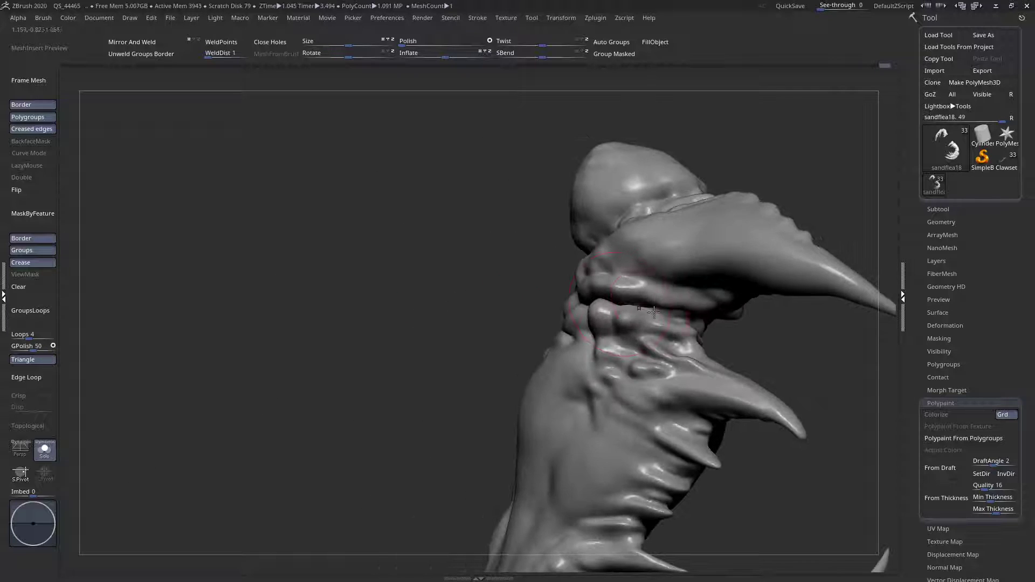
{"action": "right_click_drag", "start_coordinate": [684, 359], "coordinate": [317, 199]}
{"action": "right_click_drag", "start_coordinate": [506, 350], "coordinate": [569, 431]}
{"action": "right_click_drag", "start_coordinate": [555, 216], "coordinate": [547, 500], "text": "alt"}
{"action": "right_click_drag", "start_coordinate": [548, 283], "coordinate": [588, 334]}
{"action": "mouse_move", "coordinate": [588, 334]}
{"action": "right_mouse_down", "text": "ctrl"}
{"action": "mouse_move", "coordinate": [594, 407]}
{"action": "mouse_move", "coordinate": [544, 297]}
{"action": "right_mouse_up", "text": "ctrl"}
{"action": "mouse_move", "coordinate": [528, 261]}
{"action": "right_mouse_down"}
{"action": "mouse_move", "coordinate": [377, 256]}
{"action": "mouse_move", "coordinate": [415, 232]}
{"action": "mouse_move", "coordinate": [485, 205]}
{"action": "mouse_move", "coordinate": [391, 286]}
{"action": "mouse_move", "coordinate": [318, 297]}
{"action": "mouse_move", "coordinate": [242, 416]}
{"action": "mouse_move", "coordinate": [383, 372]}
{"action": "mouse_move", "coordinate": [412, 397]}
{"action": "mouse_move", "coordinate": [472, 243]}
{"action": "right_mouse_up"}
- Round out the arm's ball end with the Inflat brush at Z Intensity 10
{"action": "key", "text": "space"}
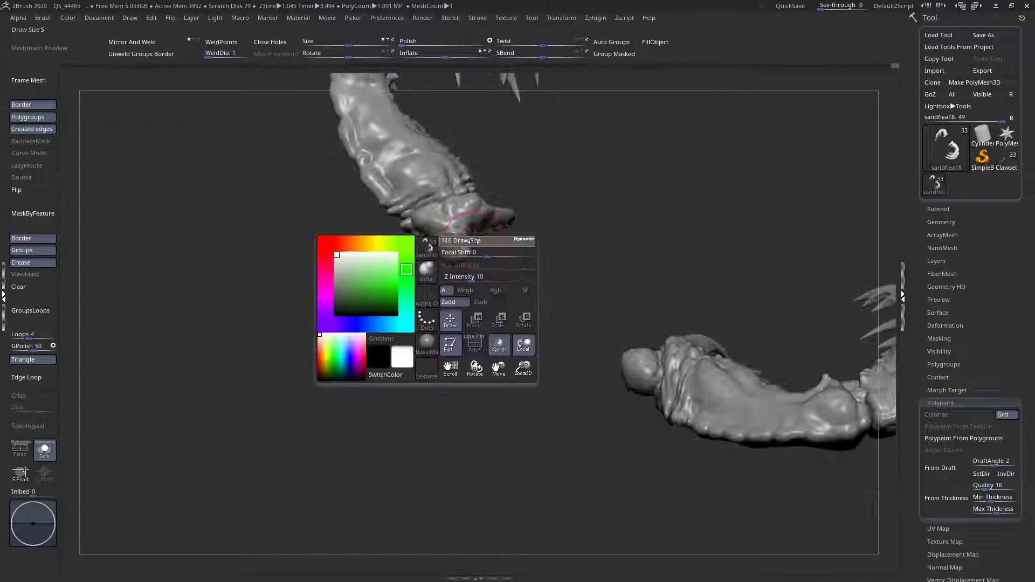
{"action": "mouse_move", "coordinate": [472, 280]}
{"action": "right_mouse_down"}
{"action": "mouse_move", "coordinate": [457, 258]}
{"action": "mouse_move", "coordinate": [459, 223]}
{"action": "right_mouse_up"}
{"action": "key", "text": "space"}
{"action": "right_click_drag", "start_coordinate": [458, 294], "coordinate": [410, 247]}
{"action": "mouse_move", "coordinate": [488, 308]}
{"action": "right_mouse_down"}
{"action": "mouse_move", "coordinate": [529, 296]}
{"action": "mouse_move", "coordinate": [397, 346]}
{"action": "mouse_move", "coordinate": [474, 326]}
{"action": "mouse_move", "coordinate": [433, 343]}
{"action": "mouse_move", "coordinate": [492, 296]}
{"action": "mouse_move", "coordinate": [512, 264]}
{"action": "right_mouse_up"}
{"action": "left_click_drag", "start_coordinate": [484, 259], "coordinate": [486, 235]}
{"action": "right_click_drag", "start_coordinate": [432, 348], "coordinate": [517, 344]}
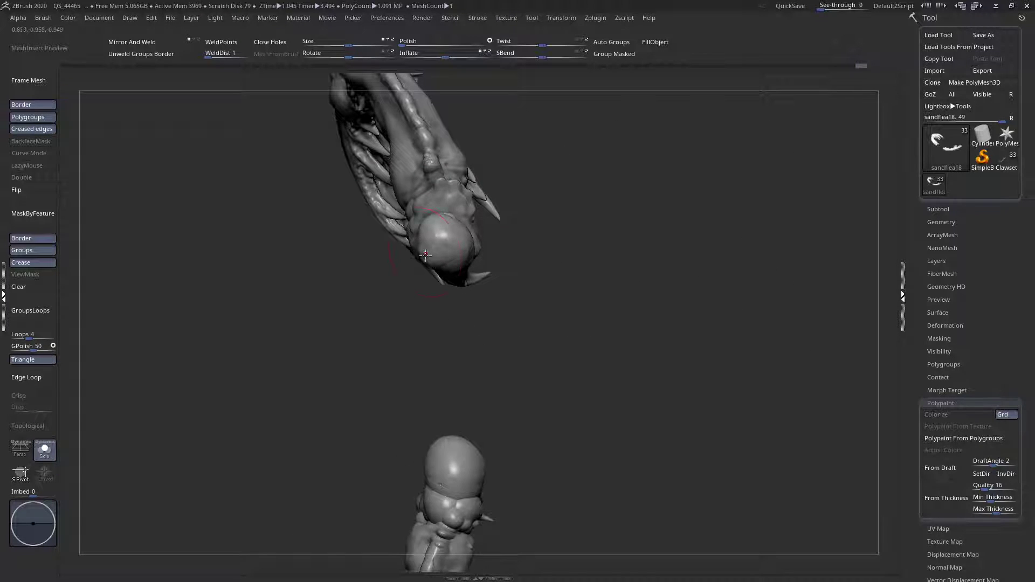
- Even out the ball joint's surface into a smoother, rounder shape from several sides
{"action": "right_click_drag", "start_coordinate": [425, 256], "coordinate": [372, 292]}
{"action": "left_click_drag", "start_coordinate": [403, 254], "coordinate": [403, 273]}
{"action": "mouse_move", "coordinate": [434, 345]}
{"action": "right_mouse_down"}
{"action": "mouse_move", "coordinate": [402, 302]}
{"action": "mouse_move", "coordinate": [422, 321]}
{"action": "mouse_move", "coordinate": [428, 353]}
{"action": "right_mouse_up"}
{"action": "left_click_drag", "start_coordinate": [428, 366], "coordinate": [418, 335]}
{"action": "mouse_move", "coordinate": [421, 356]}
{"action": "right_mouse_down", "text": "ctrl"}
{"action": "mouse_move", "coordinate": [395, 270]}
{"action": "mouse_move", "coordinate": [431, 337]}
{"action": "mouse_move", "coordinate": [478, 337]}
{"action": "right_mouse_up", "text": "ctrl"}
{"action": "mouse_move", "coordinate": [477, 426]}
{"action": "right_mouse_down", "text": "alt"}
{"action": "mouse_move", "coordinate": [451, 302]}
{"action": "mouse_move", "coordinate": [431, 351]}
{"action": "mouse_move", "coordinate": [446, 390]}
{"action": "mouse_move", "coordinate": [487, 351]}
{"action": "mouse_move", "coordinate": [399, 346]}
{"action": "mouse_move", "coordinate": [433, 343]}
{"action": "mouse_move", "coordinate": [418, 246]}
{"action": "right_mouse_up", "text": "alt"}
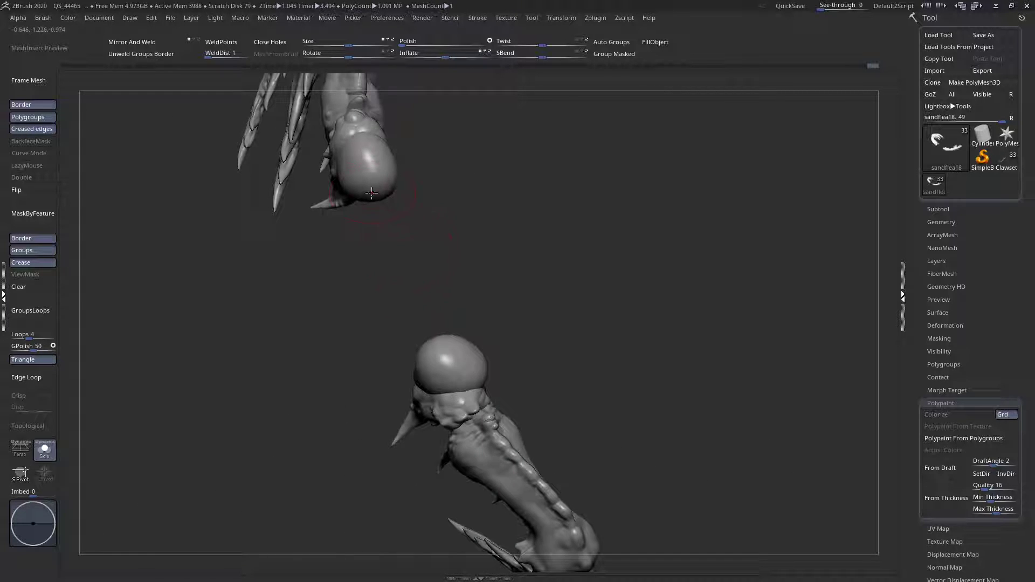
{"action": "mouse_move", "coordinate": [372, 191]}
{"action": "right_mouse_down"}
{"action": "mouse_move", "coordinate": [410, 173]}
{"action": "mouse_move", "coordinate": [492, 276]}
{"action": "right_mouse_up"}
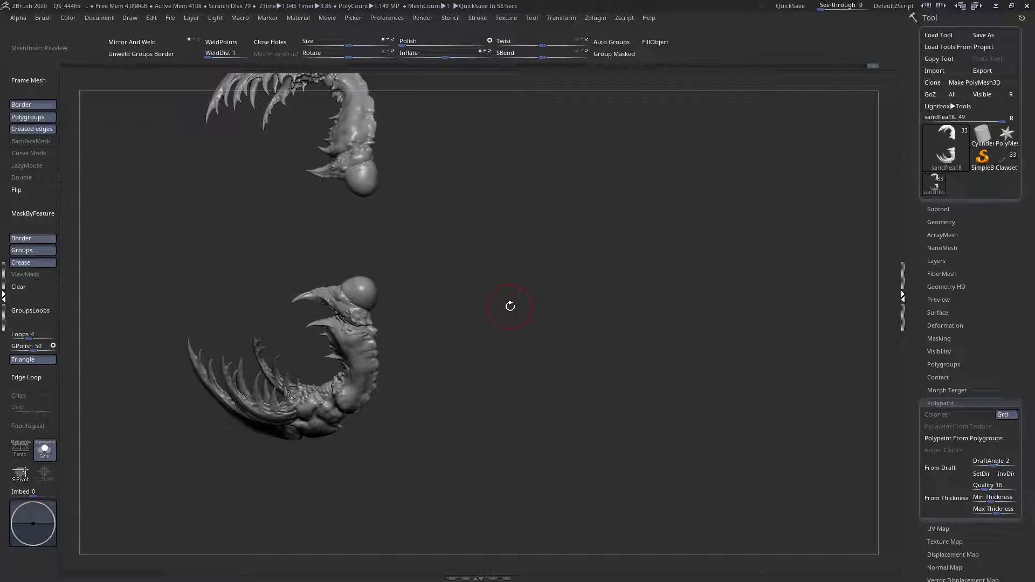
- Show the whole creature, swap the active colour and turn on Colorize for the large claws
{"action": "left_click", "coordinate": [44, 451]}
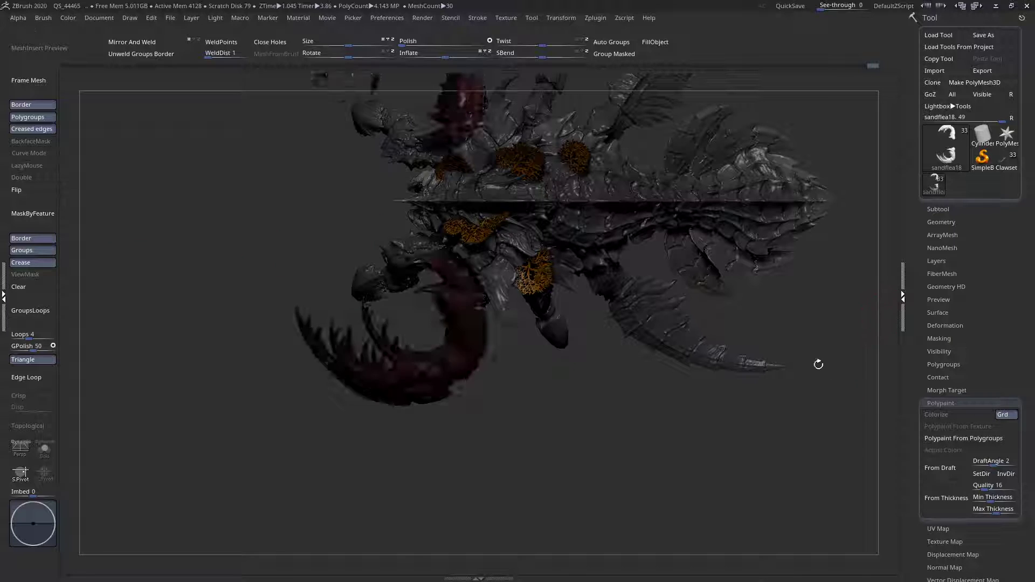
{"action": "key", "text": "v"}
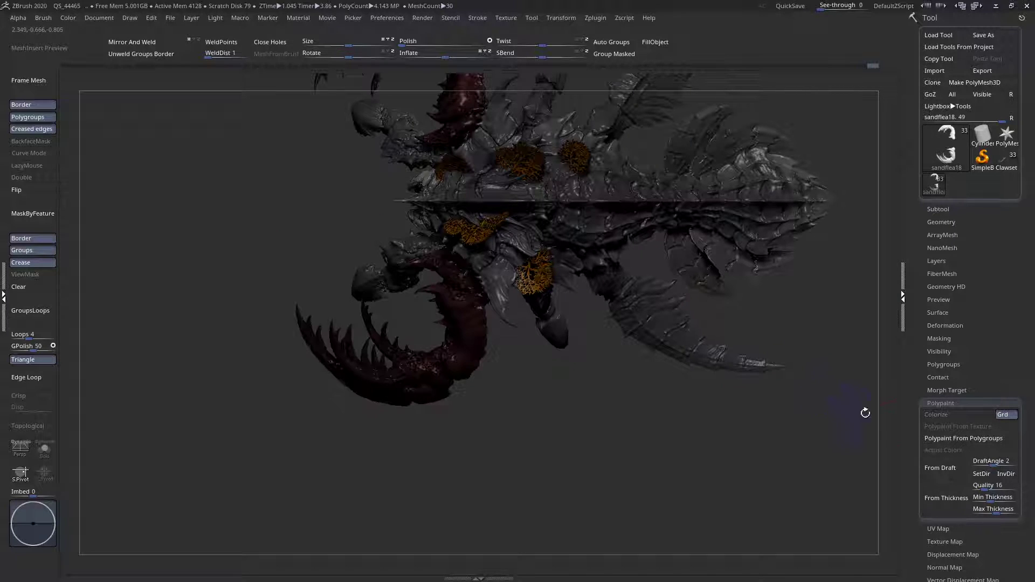
{"action": "left_click", "coordinate": [954, 415]}
{"action": "left_click_drag", "start_coordinate": [182, 235], "coordinate": [194, 273], "text": "ctrl"}
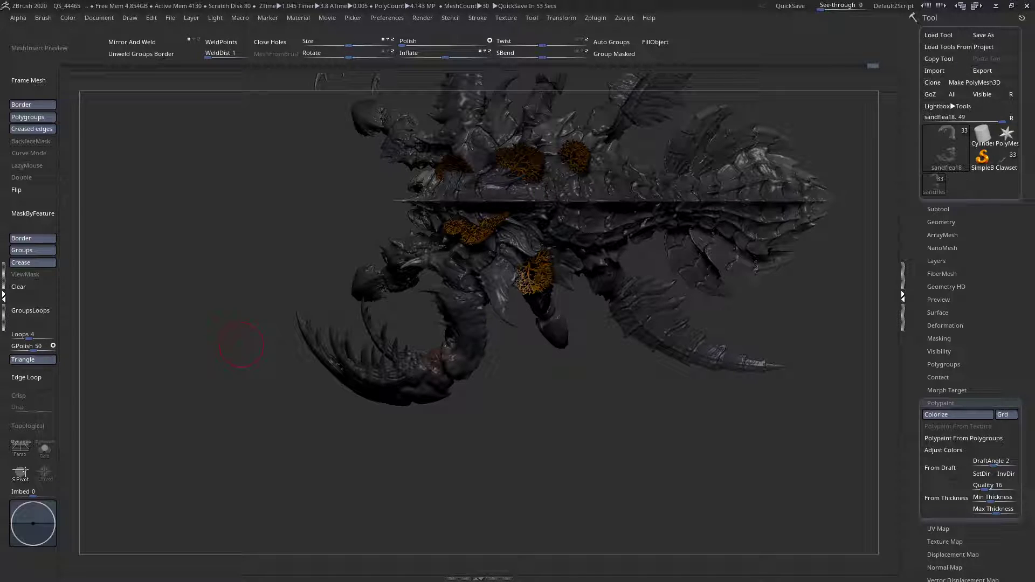
- Isolate the pair of large claws and resize the brush for work on the arm's upper edge
{"action": "mouse_move", "coordinate": [282, 263]}
{"action": "left_mouse_down"}
{"action": "mouse_move", "coordinate": [521, 313]}
{"action": "mouse_move", "coordinate": [622, 361]}
{"action": "mouse_move", "coordinate": [396, 294]}
{"action": "mouse_move", "coordinate": [458, 352]}
{"action": "mouse_move", "coordinate": [445, 412]}
{"action": "mouse_move", "coordinate": [416, 464]}
{"action": "left_mouse_up"}
{"action": "key", "text": "space"}
{"action": "mouse_move", "coordinate": [423, 370]}
{"action": "left_mouse_down", "text": "alt"}
{"action": "mouse_move", "coordinate": [447, 311]}
{"action": "mouse_move", "coordinate": [288, 356]}
{"action": "left_mouse_up", "text": "alt"}
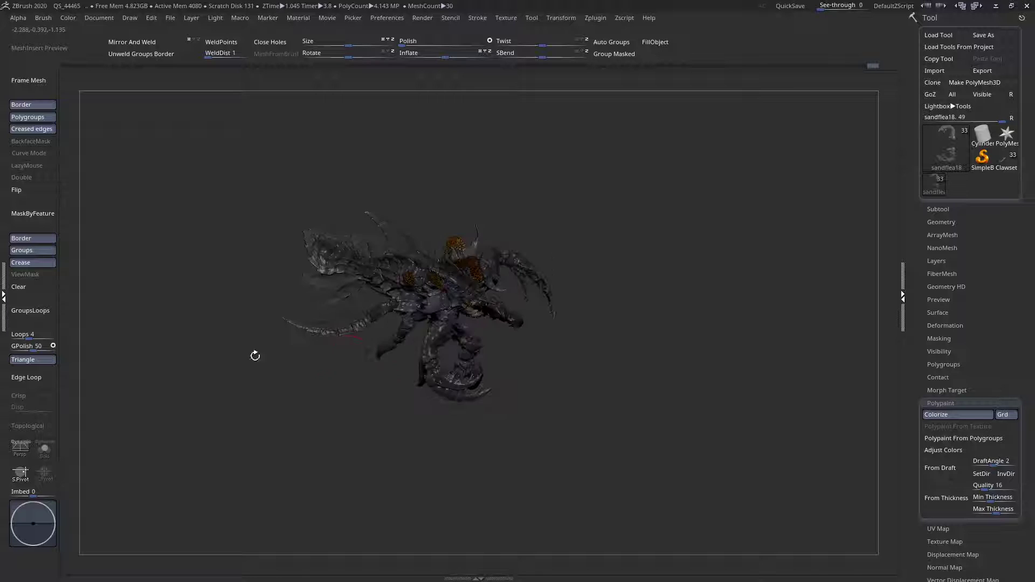
{"action": "left_click", "coordinate": [55, 455]}
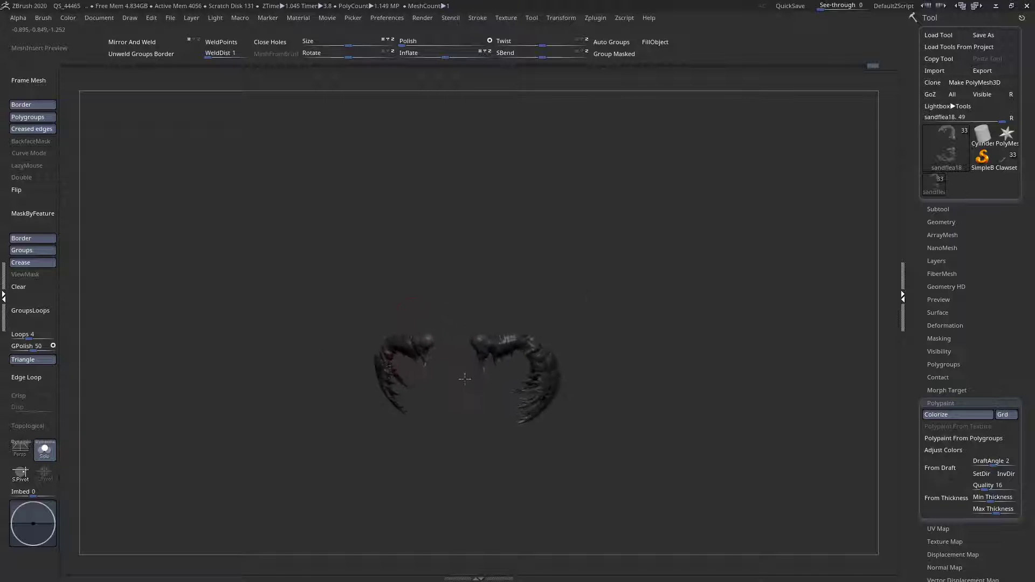
{"action": "left_click_drag", "start_coordinate": [521, 459], "coordinate": [545, 483], "text": "alt"}
{"action": "key", "text": "space"}
{"action": "left_click_drag", "start_coordinate": [318, 310], "coordinate": [300, 312]}
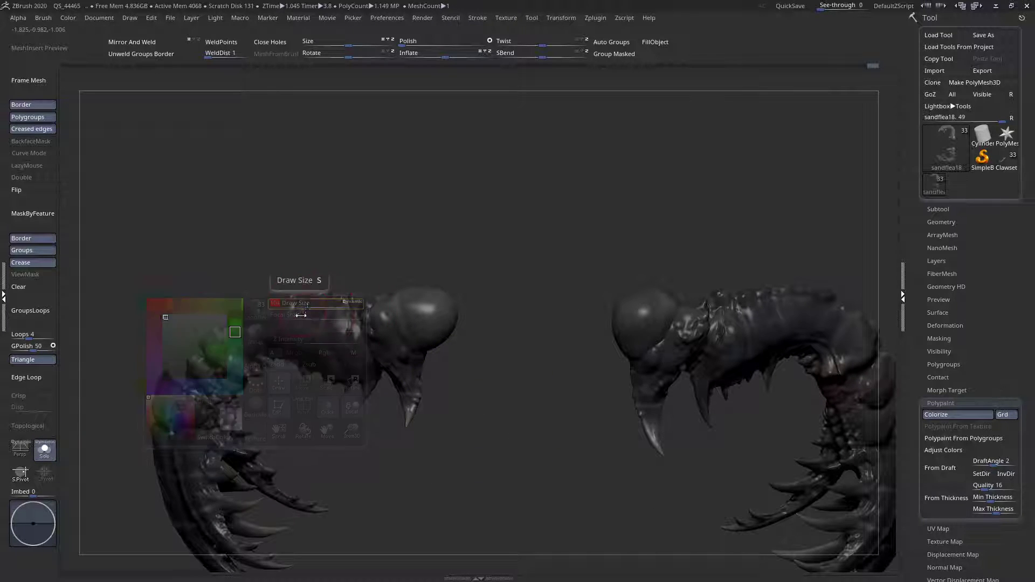
{"action": "key", "text": "space"}
{"action": "left_click_drag", "start_coordinate": [332, 255], "coordinate": [329, 294]}
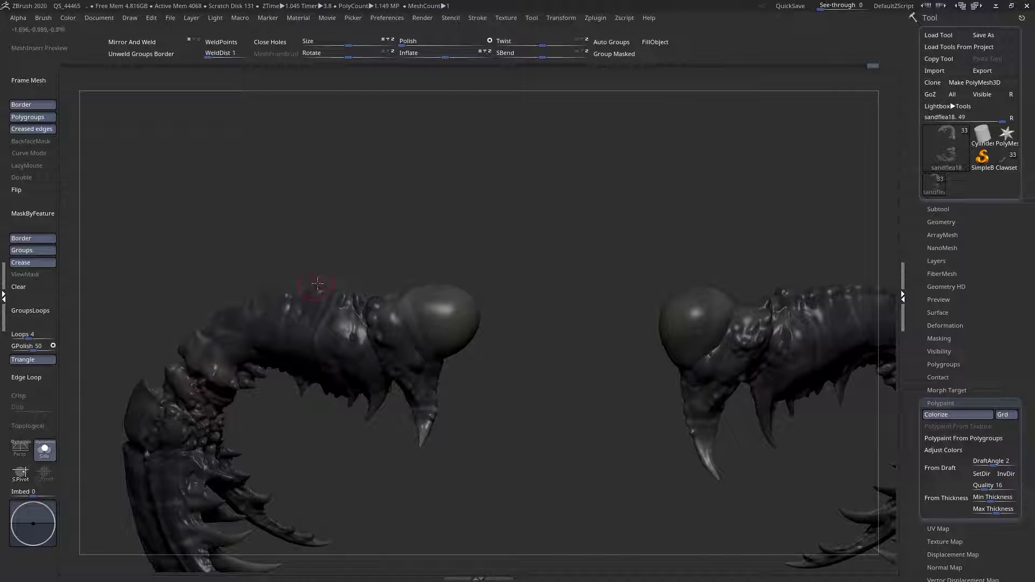
- Undo the last stroke and pull a pointed spike out of the arm's upper edge with the Move brush
{"action": "key", "text": "space"}
{"action": "key", "text": "b"}
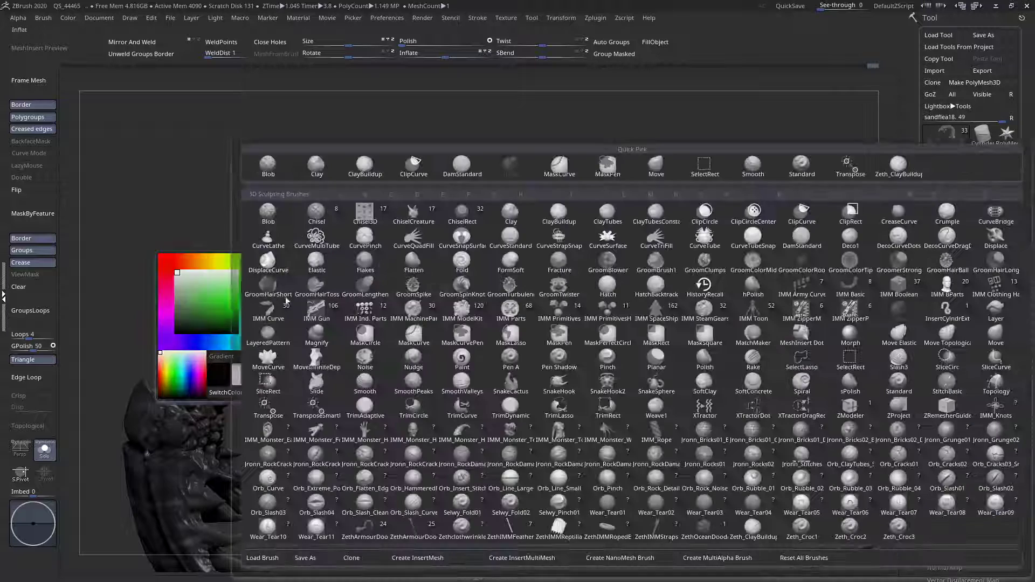
{"action": "key", "text": "m"}
{"action": "left_click", "coordinate": [514, 334]}
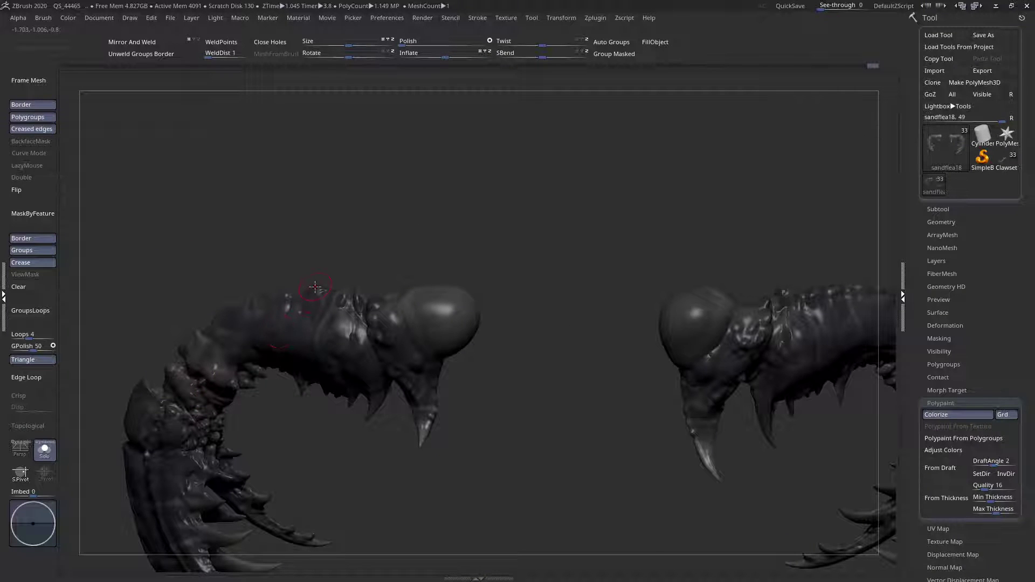
{"action": "key", "text": "ctrl+z"}
{"action": "mouse_move", "coordinate": [317, 293]}
{"action": "right_mouse_down"}
{"action": "mouse_move", "coordinate": [305, 300]}
{"action": "mouse_move", "coordinate": [318, 308]}
{"action": "right_mouse_up"}
{"action": "key", "text": "space"}
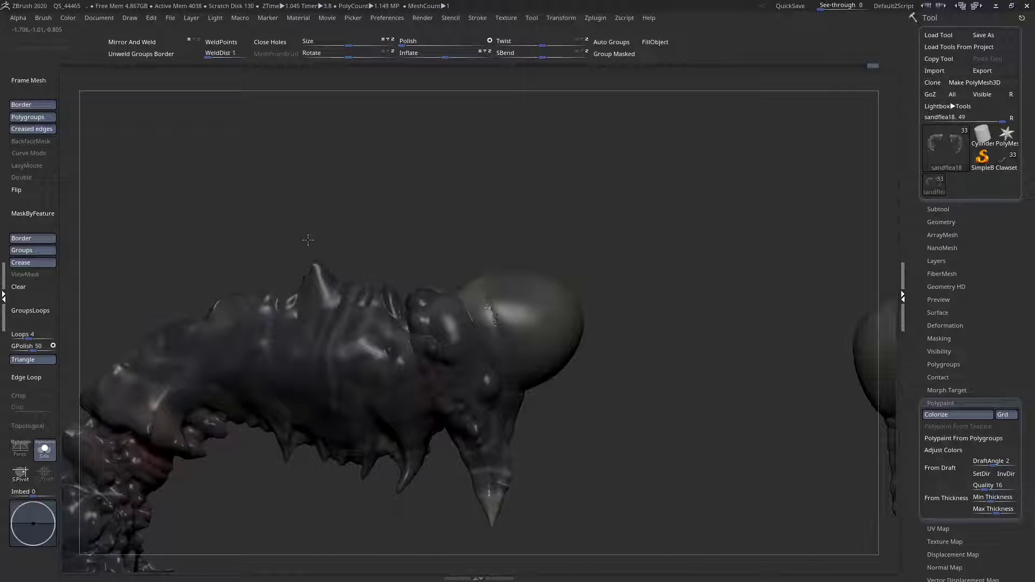
{"action": "right_click_drag", "start_coordinate": [246, 288], "coordinate": [141, 248]}
{"action": "right_click_drag", "start_coordinate": [291, 286], "coordinate": [437, 437], "text": "ctrl"}
{"action": "right_click_drag", "start_coordinate": [294, 264], "coordinate": [246, 215], "text": "ctrl"}
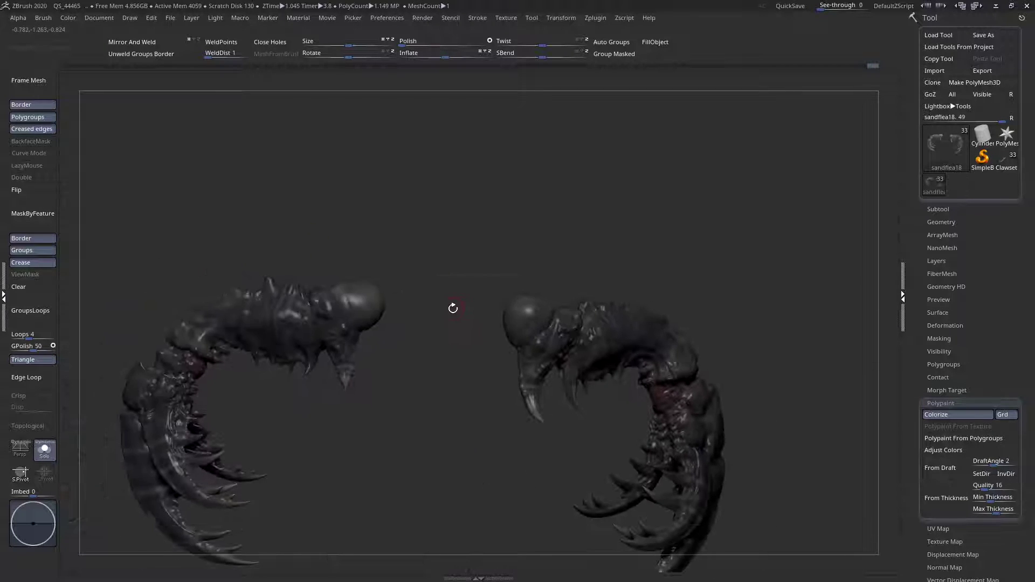
- Pull up a row of smaller spikes from the bumps along the arm's outer ridge
{"action": "right_click_drag", "start_coordinate": [453, 307], "coordinate": [306, 313], "text": "alt"}
{"action": "mouse_move", "coordinate": [468, 324]}
{"action": "right_mouse_down", "text": "ctrl"}
{"action": "mouse_move", "coordinate": [490, 376]}
{"action": "mouse_move", "coordinate": [421, 290]}
{"action": "mouse_move", "coordinate": [440, 305]}
{"action": "mouse_move", "coordinate": [388, 268]}
{"action": "right_mouse_up", "text": "ctrl"}
{"action": "right_click_drag", "start_coordinate": [504, 301], "coordinate": [564, 360]}
{"action": "mouse_move", "coordinate": [511, 277]}
{"action": "right_mouse_down"}
{"action": "mouse_move", "coordinate": [499, 298]}
{"action": "mouse_move", "coordinate": [508, 290]}
{"action": "mouse_move", "coordinate": [414, 258]}
{"action": "mouse_move", "coordinate": [432, 316]}
{"action": "mouse_move", "coordinate": [421, 289]}
{"action": "mouse_move", "coordinate": [377, 266]}
{"action": "mouse_move", "coordinate": [405, 268]}
{"action": "mouse_move", "coordinate": [424, 286]}
{"action": "right_mouse_up"}
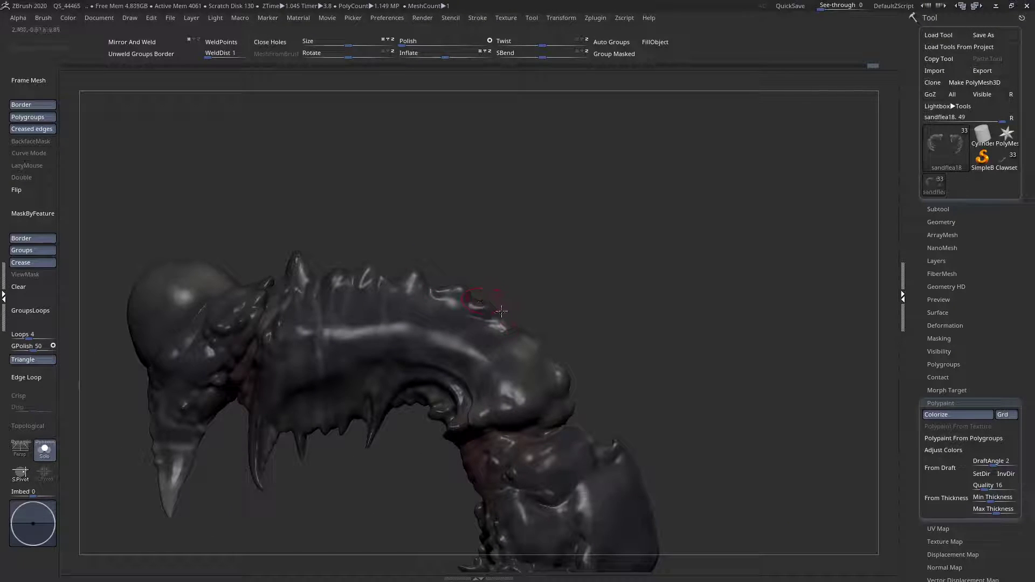
{"action": "right_click_drag", "start_coordinate": [497, 296], "coordinate": [158, 176], "text": "ctrl"}
{"action": "mouse_move", "coordinate": [397, 302]}
{"action": "right_mouse_down"}
{"action": "mouse_move", "coordinate": [414, 294]}
{"action": "mouse_move", "coordinate": [413, 278]}
{"action": "mouse_move", "coordinate": [443, 295]}
{"action": "mouse_move", "coordinate": [393, 241]}
{"action": "mouse_move", "coordinate": [368, 255]}
{"action": "mouse_move", "coordinate": [296, 254]}
{"action": "mouse_move", "coordinate": [336, 276]}
{"action": "mouse_move", "coordinate": [264, 275]}
{"action": "mouse_move", "coordinate": [471, 296]}
{"action": "mouse_move", "coordinate": [324, 298]}
{"action": "mouse_move", "coordinate": [590, 311]}
{"action": "mouse_move", "coordinate": [507, 303]}
{"action": "right_mouse_up"}
{"action": "key", "text": "space"}
{"action": "left_click_drag", "start_coordinate": [507, 297], "coordinate": [525, 296]}
{"action": "right_click_drag", "start_coordinate": [557, 301], "coordinate": [466, 318], "text": "ctrl"}
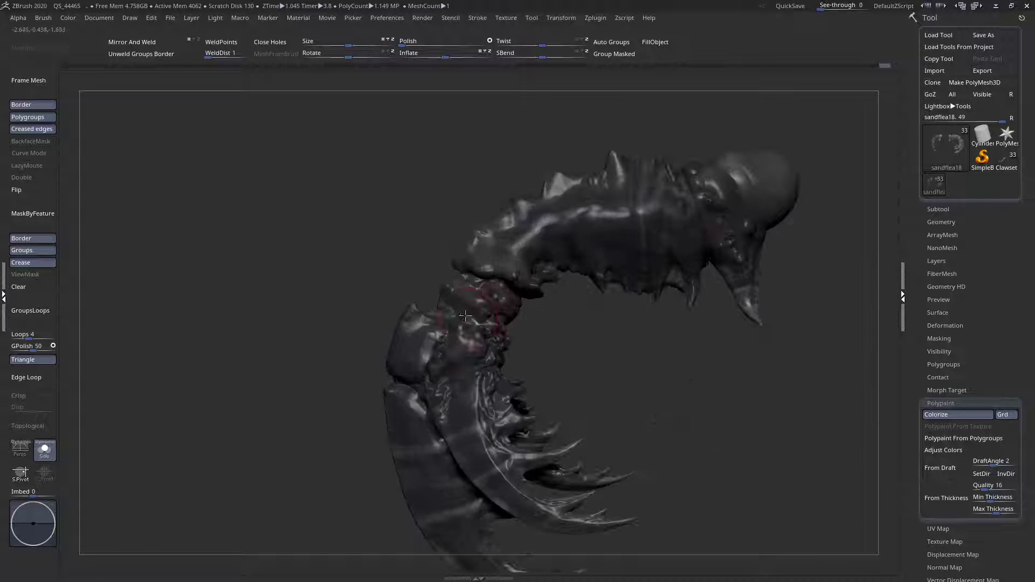
- Pull out the outer corner of the small joint segment between the upper arm and the claw
{"action": "key", "text": "space"}
{"action": "left_click_drag", "start_coordinate": [435, 294], "coordinate": [444, 295]}
{"action": "right_click_drag", "start_coordinate": [438, 306], "coordinate": [431, 304]}
{"action": "key", "text": "space"}
{"action": "left_click_drag", "start_coordinate": [437, 295], "coordinate": [433, 295]}
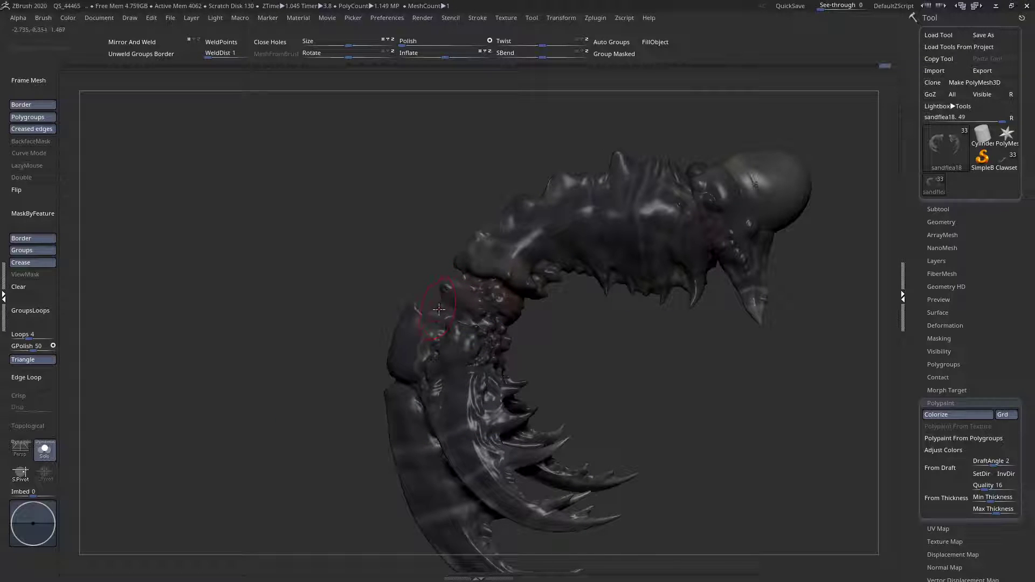
- Raise the ridge bumps near the arm's elbow end into more pronounced peaks
{"action": "mouse_move", "coordinate": [434, 303]}
{"action": "right_mouse_down", "text": "ctrl"}
{"action": "mouse_move", "coordinate": [224, 262]}
{"action": "mouse_move", "coordinate": [443, 374]}
{"action": "mouse_move", "coordinate": [102, 238]}
{"action": "right_mouse_up", "text": "ctrl"}
{"action": "mouse_move", "coordinate": [326, 292]}
{"action": "right_mouse_down", "text": "alt"}
{"action": "mouse_move", "coordinate": [485, 324]}
{"action": "mouse_move", "coordinate": [642, 377]}
{"action": "mouse_move", "coordinate": [548, 382]}
{"action": "mouse_move", "coordinate": [517, 403]}
{"action": "right_mouse_up", "text": "alt"}
{"action": "key", "text": "space"}
{"action": "left_click_drag", "start_coordinate": [547, 336], "coordinate": [556, 336]}
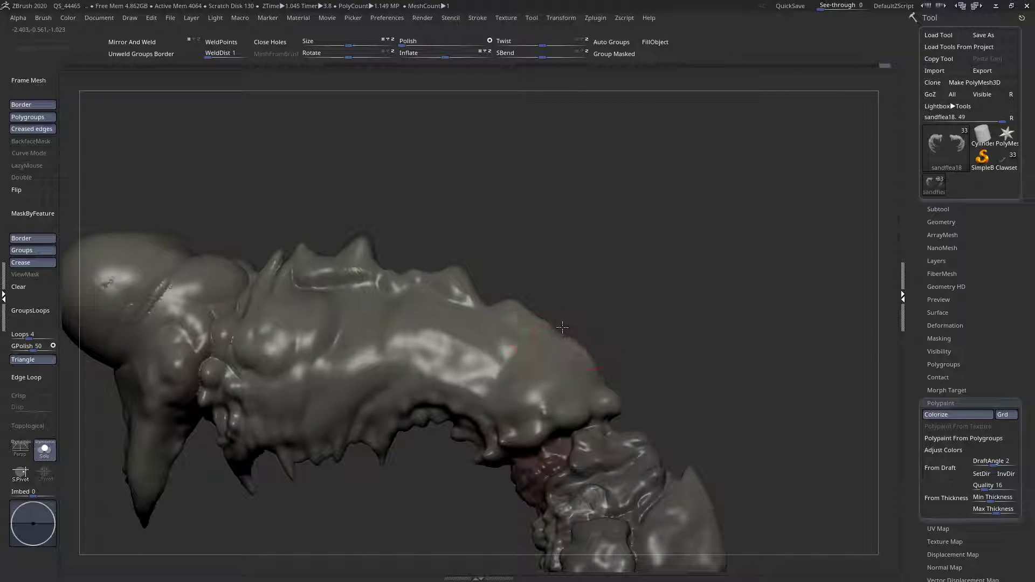
{"action": "right_click_drag", "start_coordinate": [589, 374], "coordinate": [460, 329], "text": "ctrl"}
{"action": "right_click_drag", "start_coordinate": [459, 330], "coordinate": [462, 449], "text": "ctrl"}
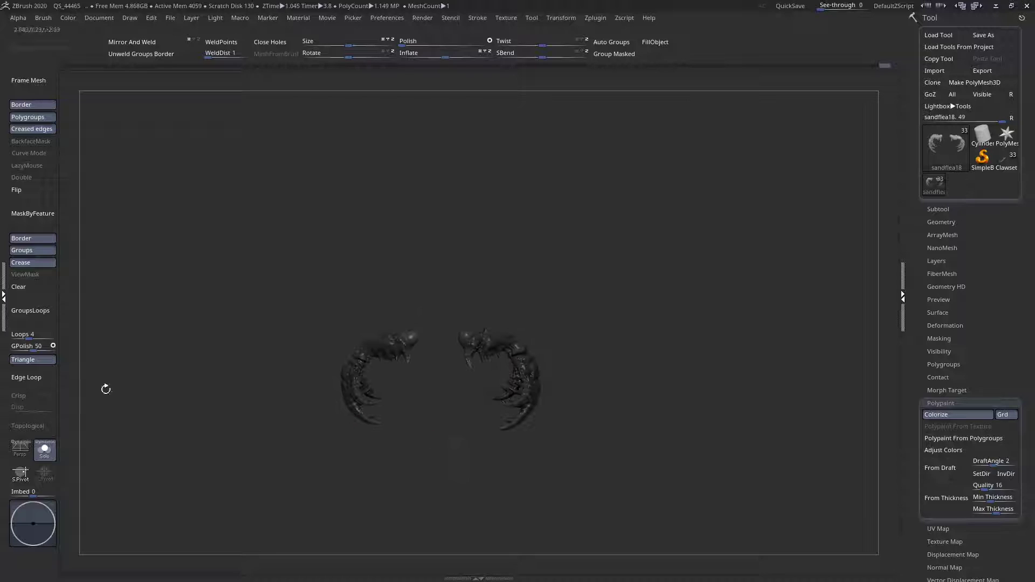
- Show the whole creature and examine the spiked arms and claws against the body from several sides
{"action": "left_click", "coordinate": [44, 451]}
{"action": "right_click_drag", "start_coordinate": [425, 393], "coordinate": [502, 326]}
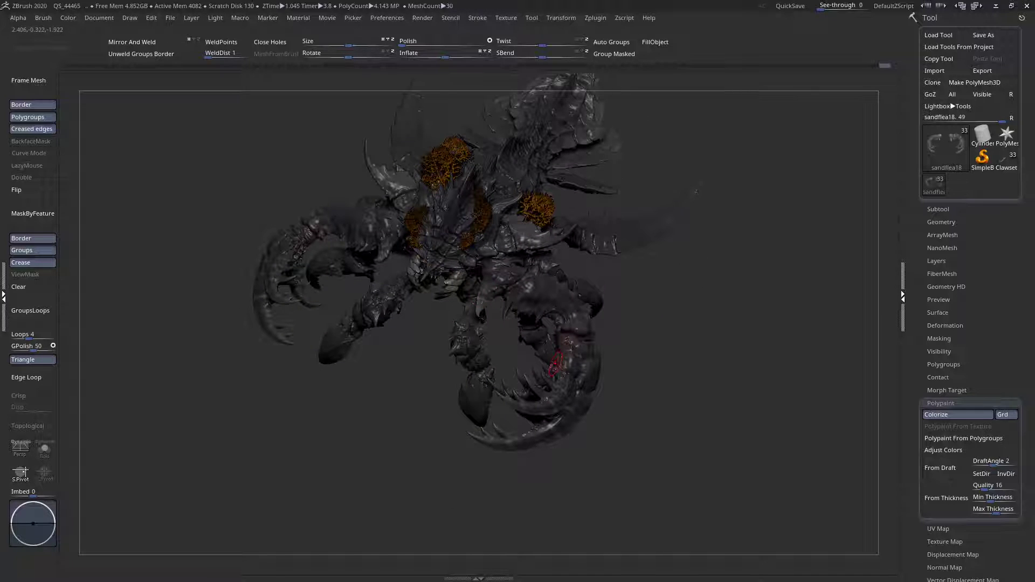
{"action": "mouse_move", "coordinate": [578, 351]}
{"action": "right_mouse_down", "text": "ctrl"}
{"action": "mouse_move", "coordinate": [603, 378]}
{"action": "mouse_move", "coordinate": [582, 351]}
{"action": "right_mouse_up", "text": "ctrl"}
{"action": "key", "text": "space"}
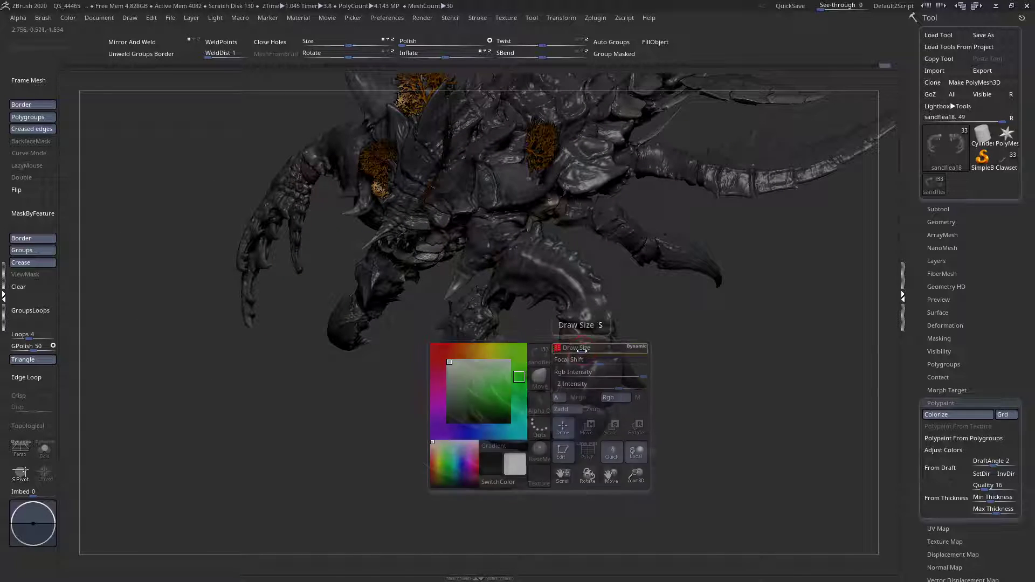
{"action": "right_click_drag", "start_coordinate": [615, 323], "coordinate": [461, 325], "text": "ctrl"}
{"action": "mouse_move", "coordinate": [475, 289]}
{"action": "right_mouse_down"}
{"action": "mouse_move", "coordinate": [517, 289]}
{"action": "mouse_move", "coordinate": [486, 313]}
{"action": "mouse_move", "coordinate": [513, 326]}
{"action": "mouse_move", "coordinate": [515, 317]}
{"action": "right_mouse_up"}
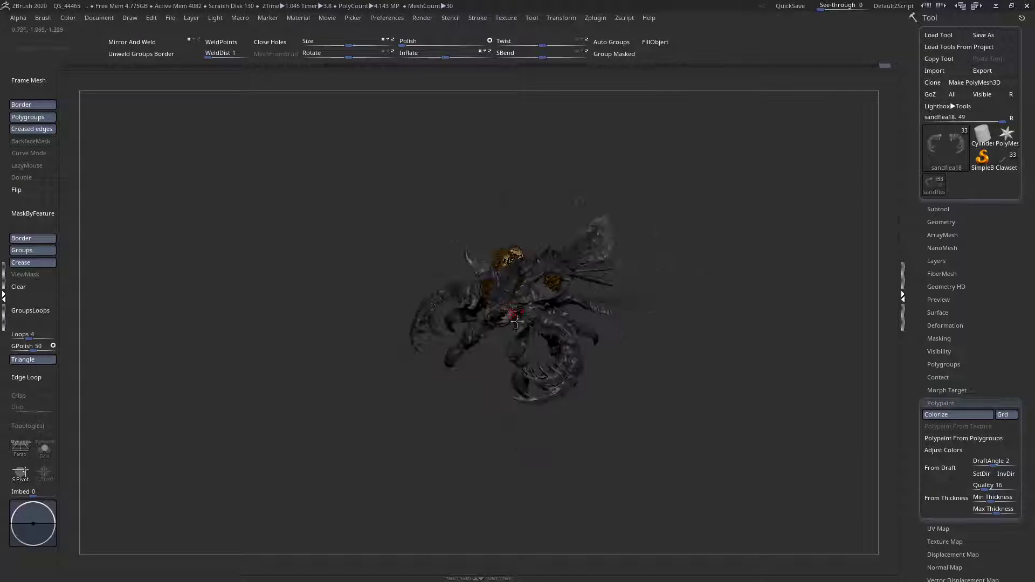
{"action": "mouse_move", "coordinate": [567, 343]}
{"action": "right_mouse_down", "text": "ctrl"}
{"action": "mouse_move", "coordinate": [613, 410]}
{"action": "mouse_move", "coordinate": [610, 397]}
{"action": "mouse_move", "coordinate": [640, 389]}
{"action": "mouse_move", "coordinate": [528, 356]}
{"action": "mouse_move", "coordinate": [554, 359]}
{"action": "right_mouse_up", "text": "ctrl"}
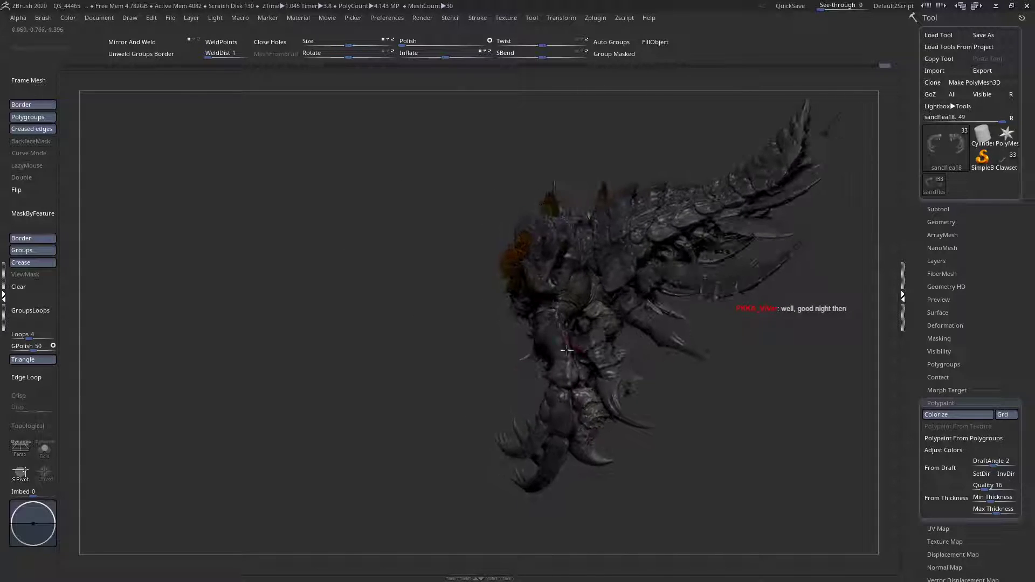
{"action": "mouse_move", "coordinate": [601, 234]}
{"action": "right_mouse_down"}
{"action": "mouse_move", "coordinate": [598, 266]}
{"action": "mouse_move", "coordinate": [585, 277]}
{"action": "mouse_move", "coordinate": [593, 248]}
{"action": "right_mouse_up"}
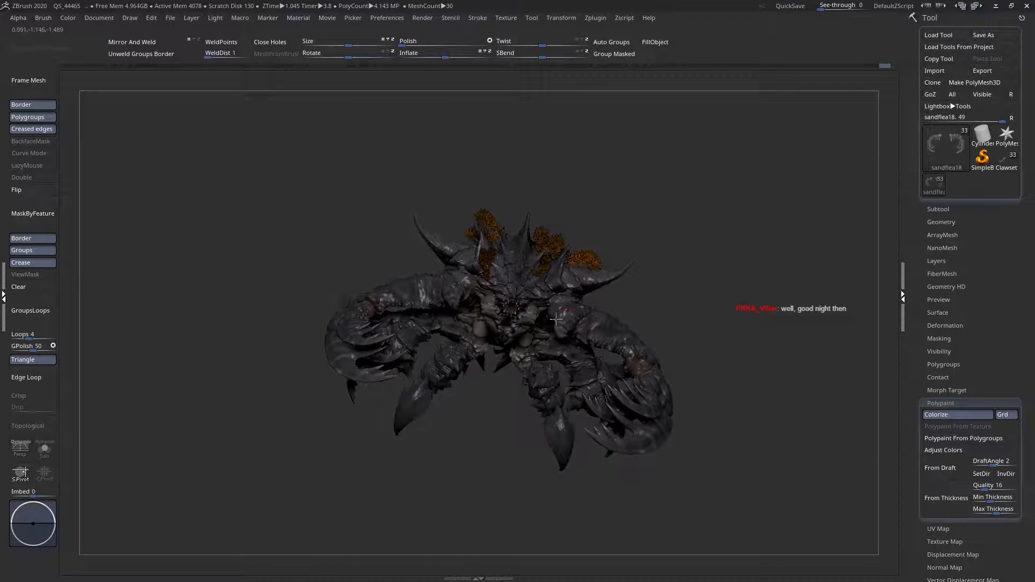
- Expand the subtool list and switch the creature's view to perspective
{"action": "right_click_drag", "start_coordinate": [556, 319], "coordinate": [679, 369]}
{"action": "left_click", "coordinate": [938, 209]}
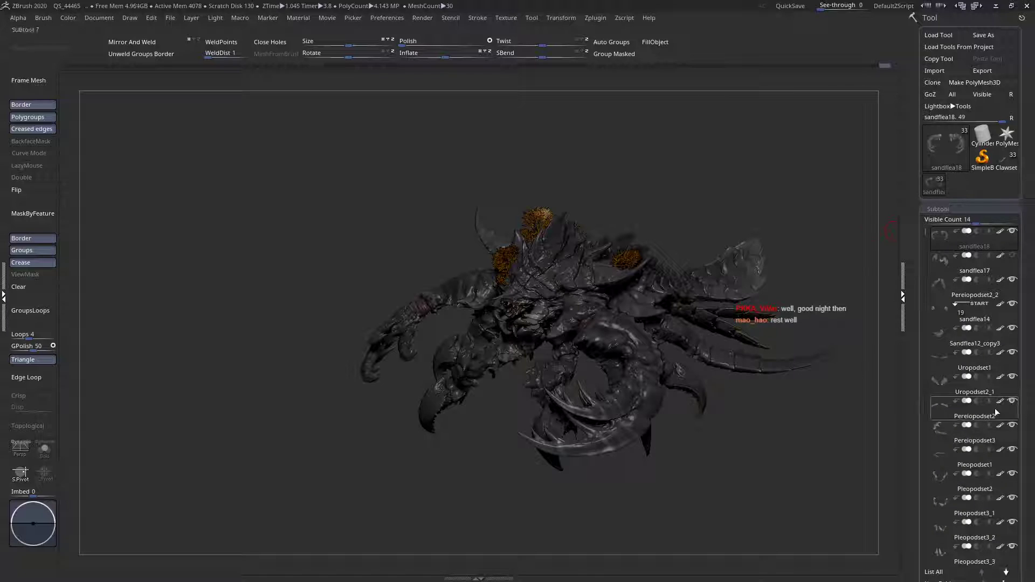
{"action": "scroll", "coordinate": [961, 399], "scroll_direction": "down", "scroll_amount": 5}
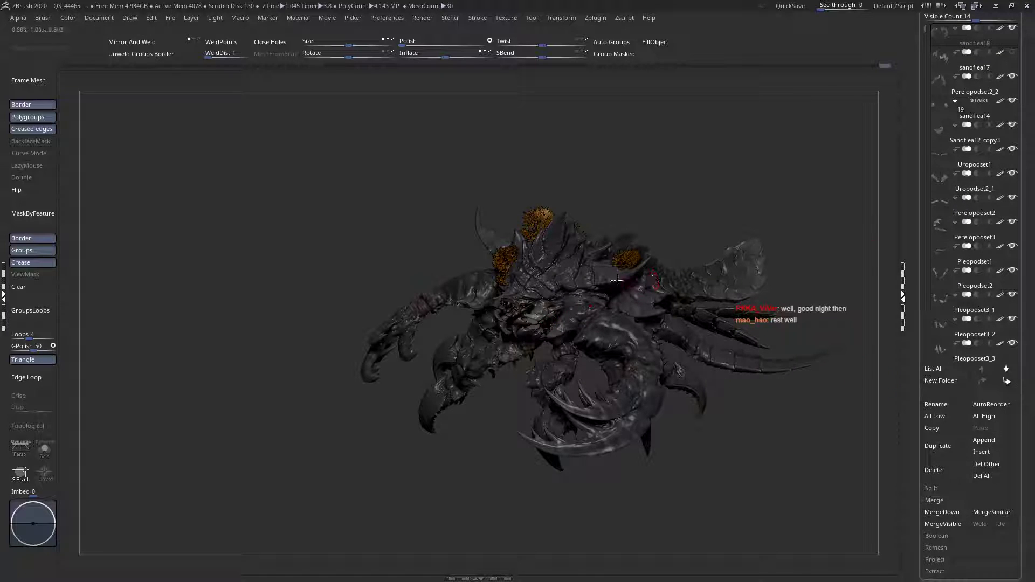
{"action": "key", "text": "p"}
{"action": "mouse_move", "coordinate": [554, 308]}
{"action": "right_mouse_down"}
{"action": "mouse_move", "coordinate": [620, 318]}
{"action": "mouse_move", "coordinate": [615, 330]}
{"action": "mouse_move", "coordinate": [477, 331]}
{"action": "mouse_move", "coordinate": [527, 348]}
{"action": "mouse_move", "coordinate": [488, 383]}
{"action": "mouse_move", "coordinate": [527, 370]}
{"action": "mouse_move", "coordinate": [560, 316]}
{"action": "right_mouse_up"}
{"action": "key", "text": "p"}
{"action": "key", "text": "p"}
{"action": "right_click_drag", "start_coordinate": [504, 344], "coordinate": [467, 402]}
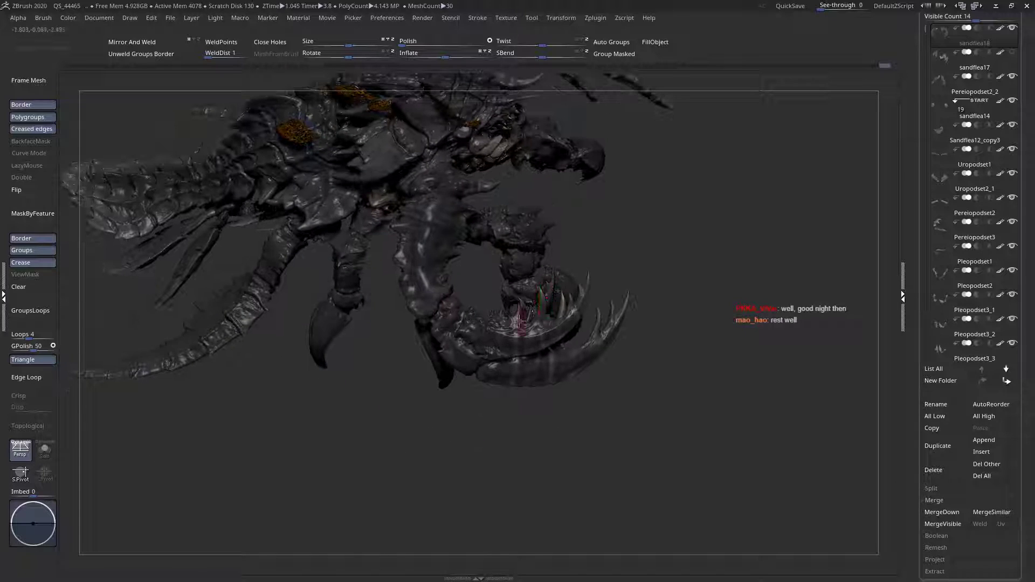
- Adjust the large claw's overall curve with an enlarged Move brush
{"action": "right_click_drag", "start_coordinate": [533, 324], "coordinate": [535, 404]}
{"action": "right_click_drag", "start_coordinate": [373, 306], "coordinate": [458, 373]}
{"action": "key", "text": "space"}
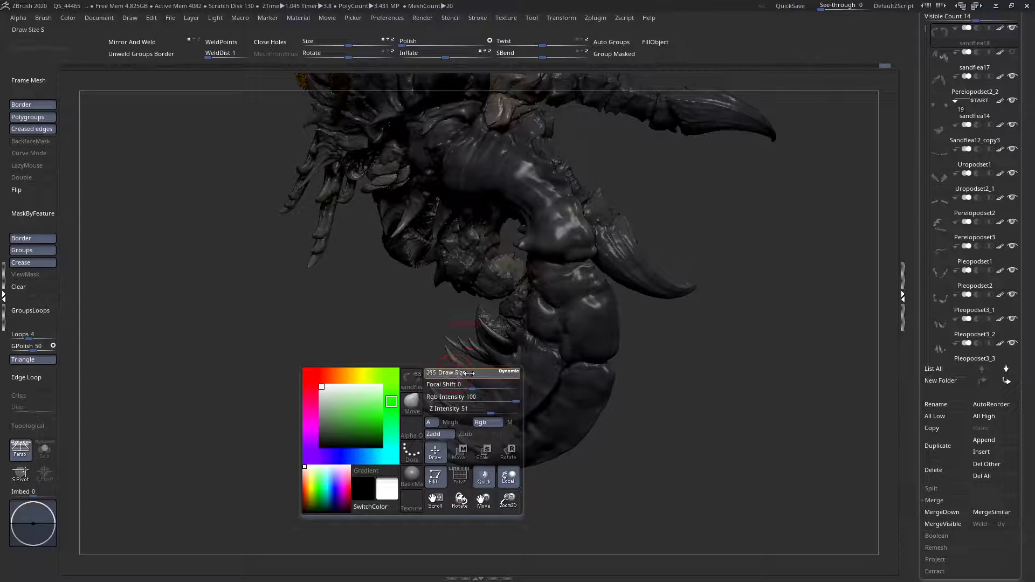
{"action": "left_click_drag", "start_coordinate": [469, 373], "coordinate": [476, 373]}
{"action": "mouse_move", "coordinate": [475, 374]}
{"action": "right_mouse_down"}
{"action": "mouse_move", "coordinate": [496, 360]}
{"action": "mouse_move", "coordinate": [457, 382]}
{"action": "mouse_move", "coordinate": [466, 404]}
{"action": "right_mouse_up"}
{"action": "key", "text": "space"}
{"action": "right_click_drag", "start_coordinate": [526, 350], "coordinate": [571, 405], "text": "ctrl"}
- Check the Pereiopodset2_2 legs in the subtool list and review the creature from the front
{"action": "left_click_drag", "start_coordinate": [1033, 131], "coordinate": [1030, 328]}
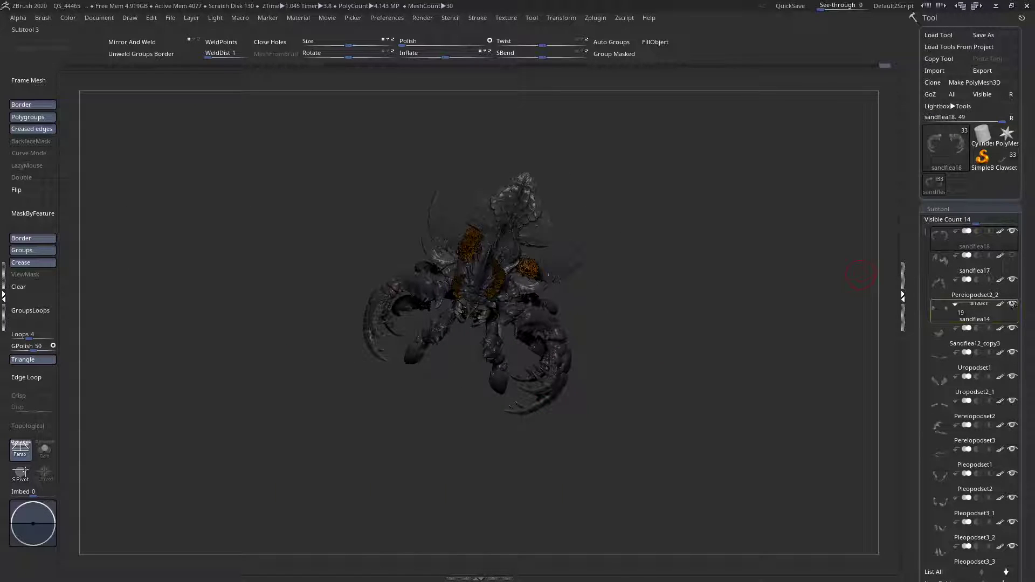
{"action": "left_click", "coordinate": [995, 297]}
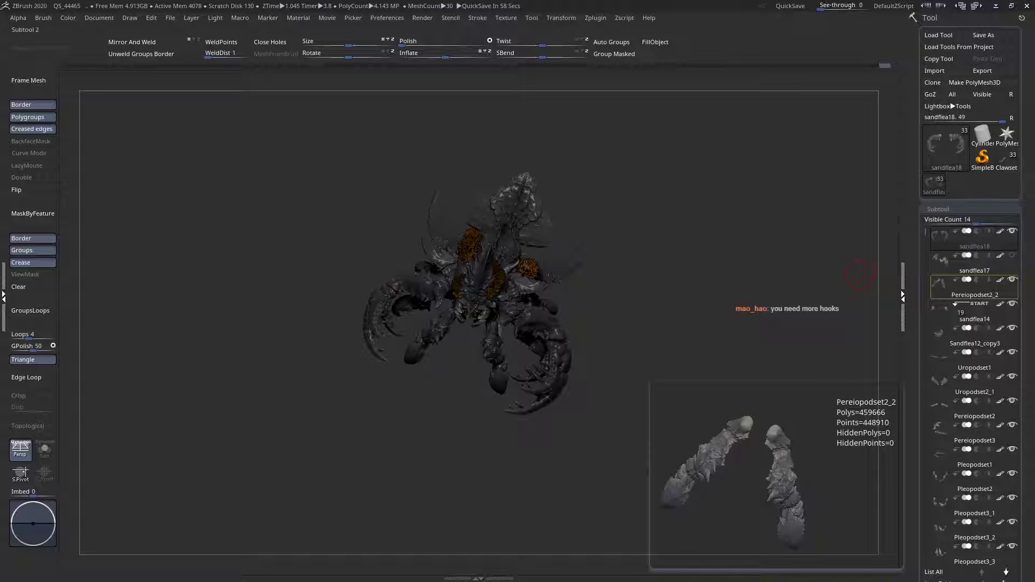
{"action": "right_click_drag", "start_coordinate": [505, 243], "coordinate": [516, 223], "text": "ctrl"}
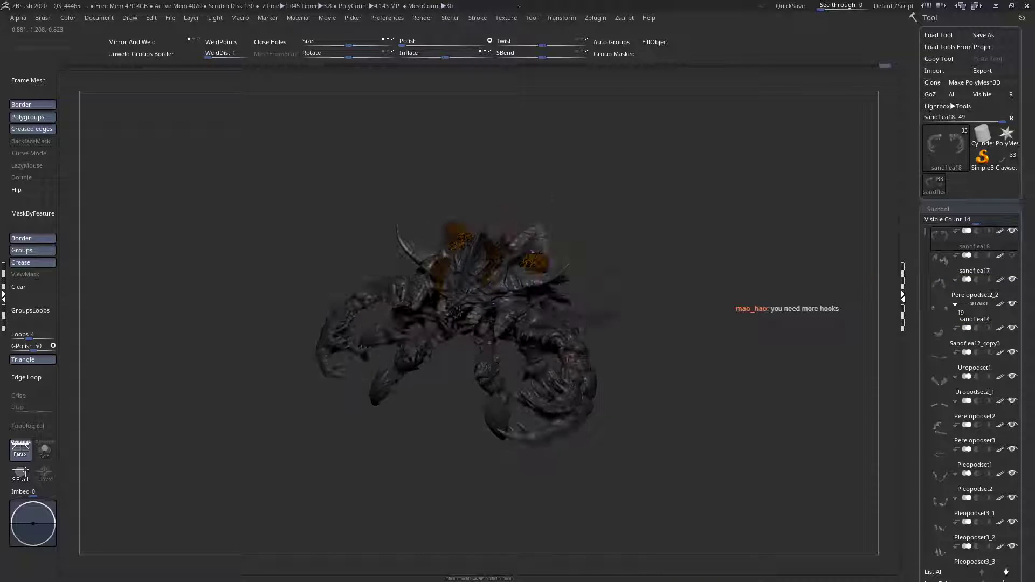